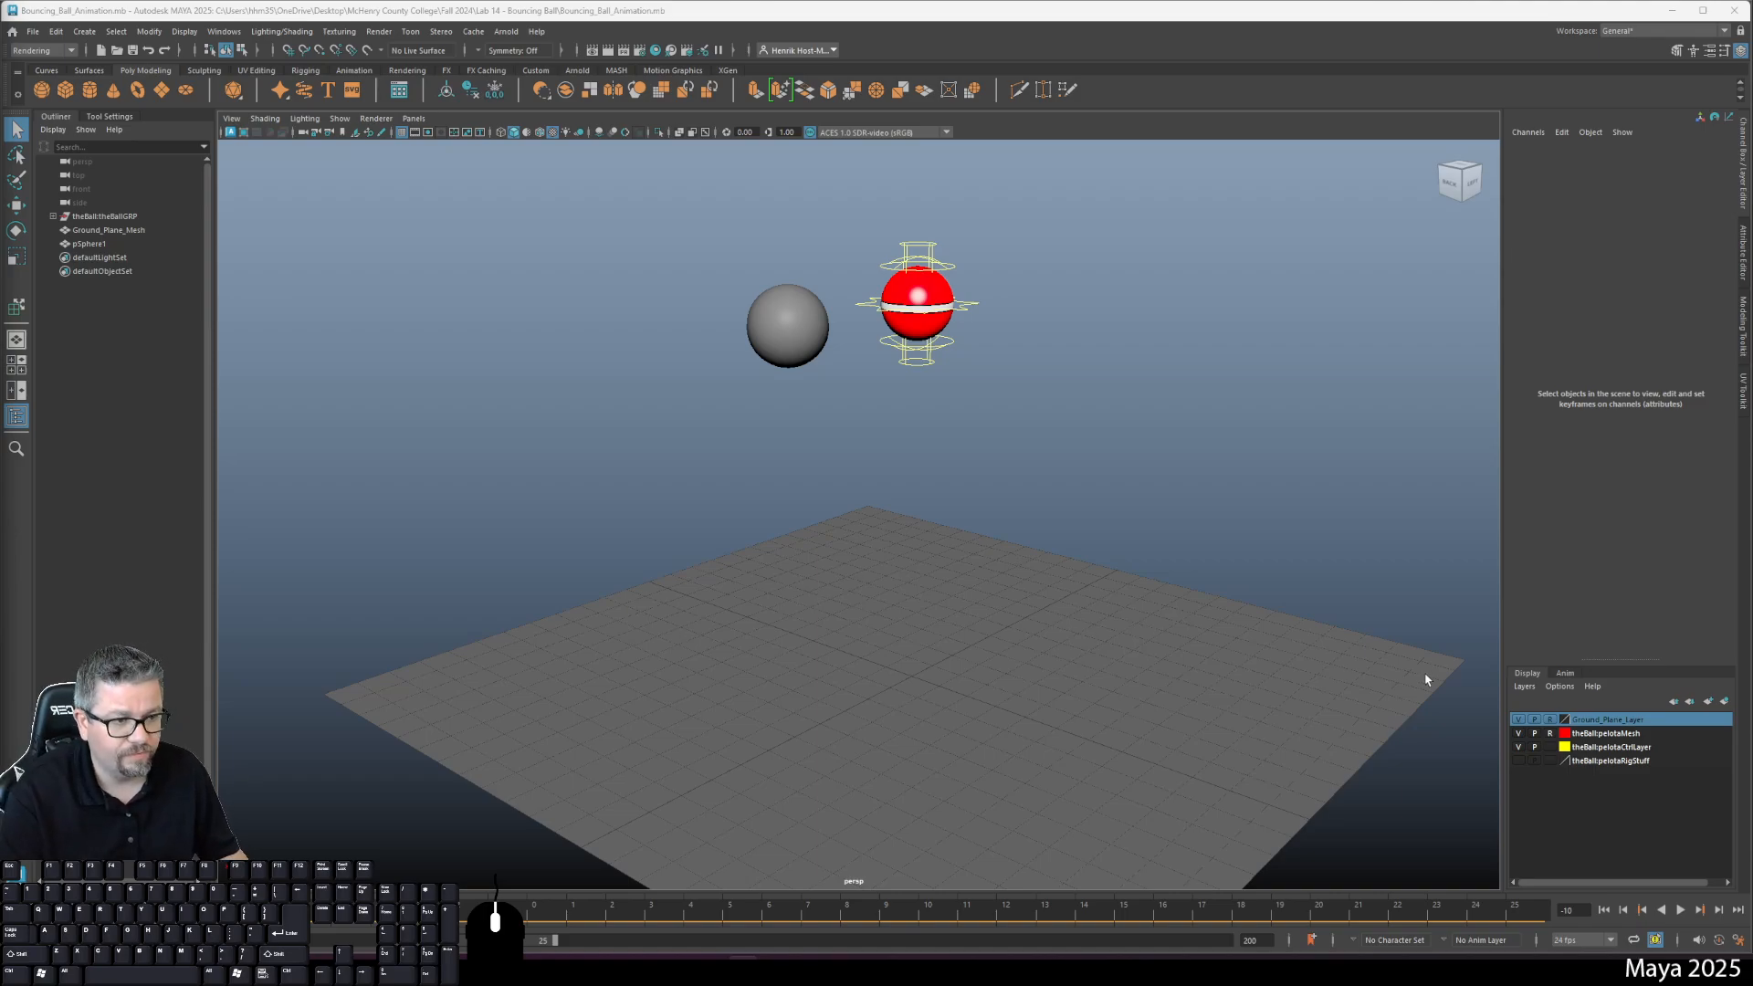
Step: Take Ground_Plane_Layer out of reference mode and scale the ground plane uniformly to about 294.7
left_click(1550, 719)
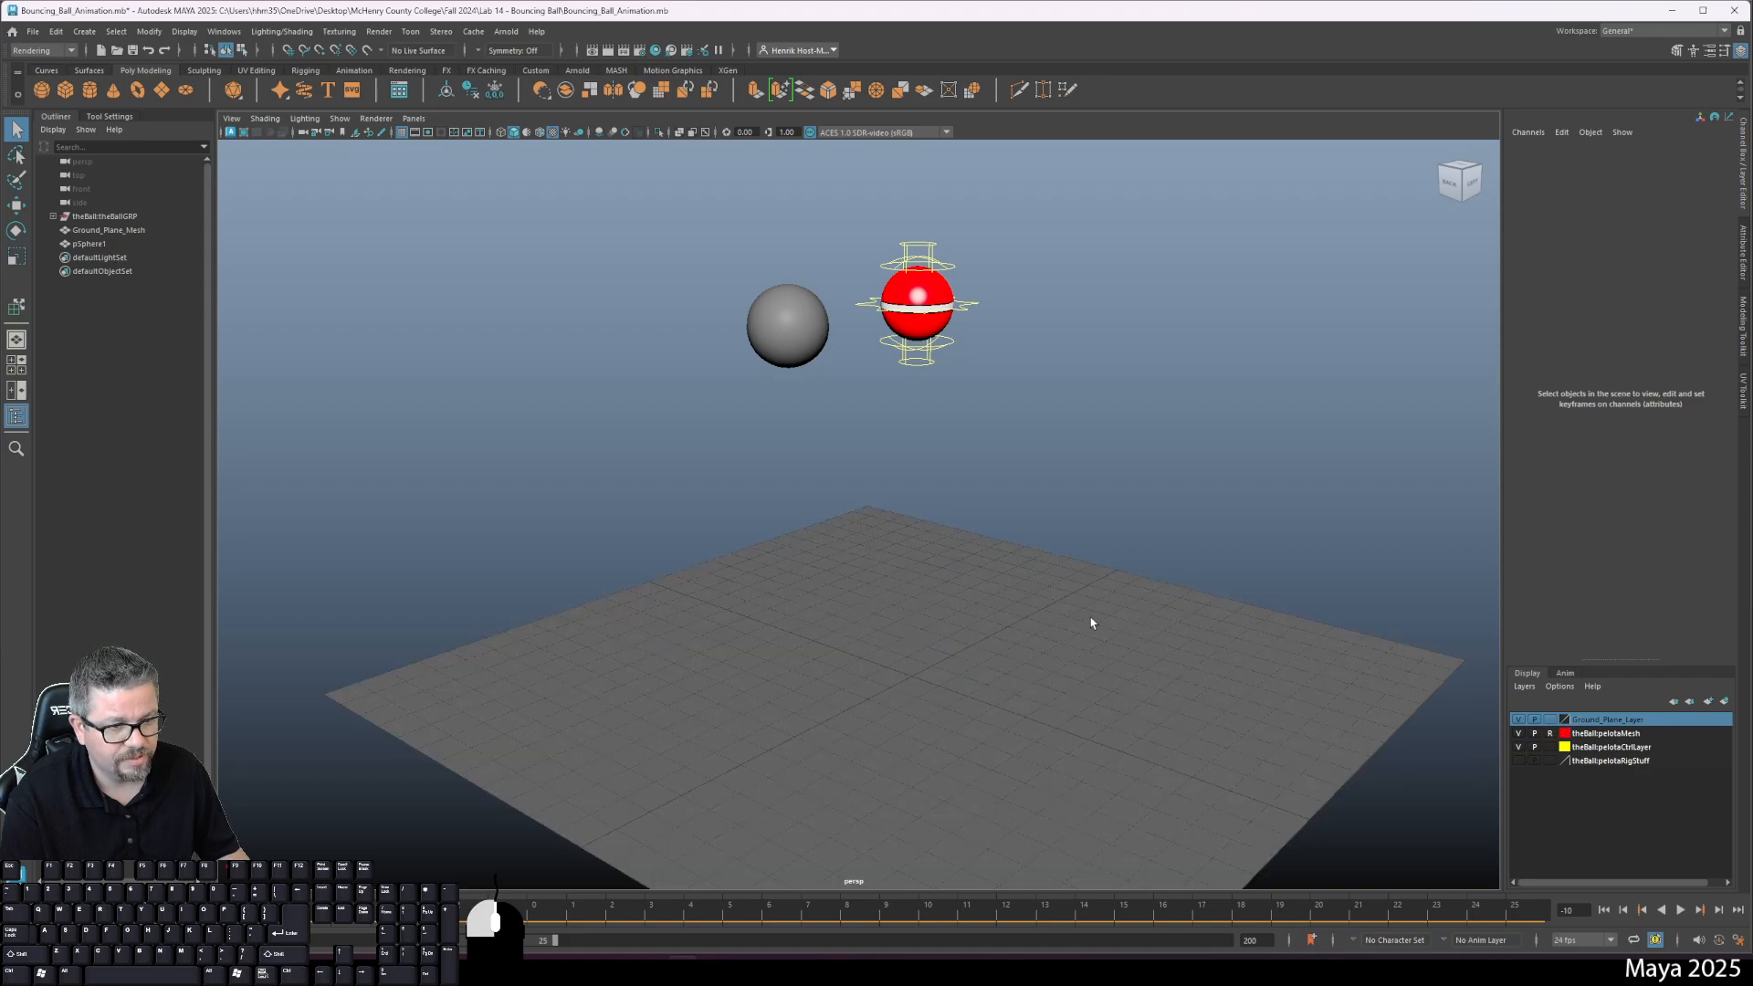
left_click(1091, 623)
key("r")
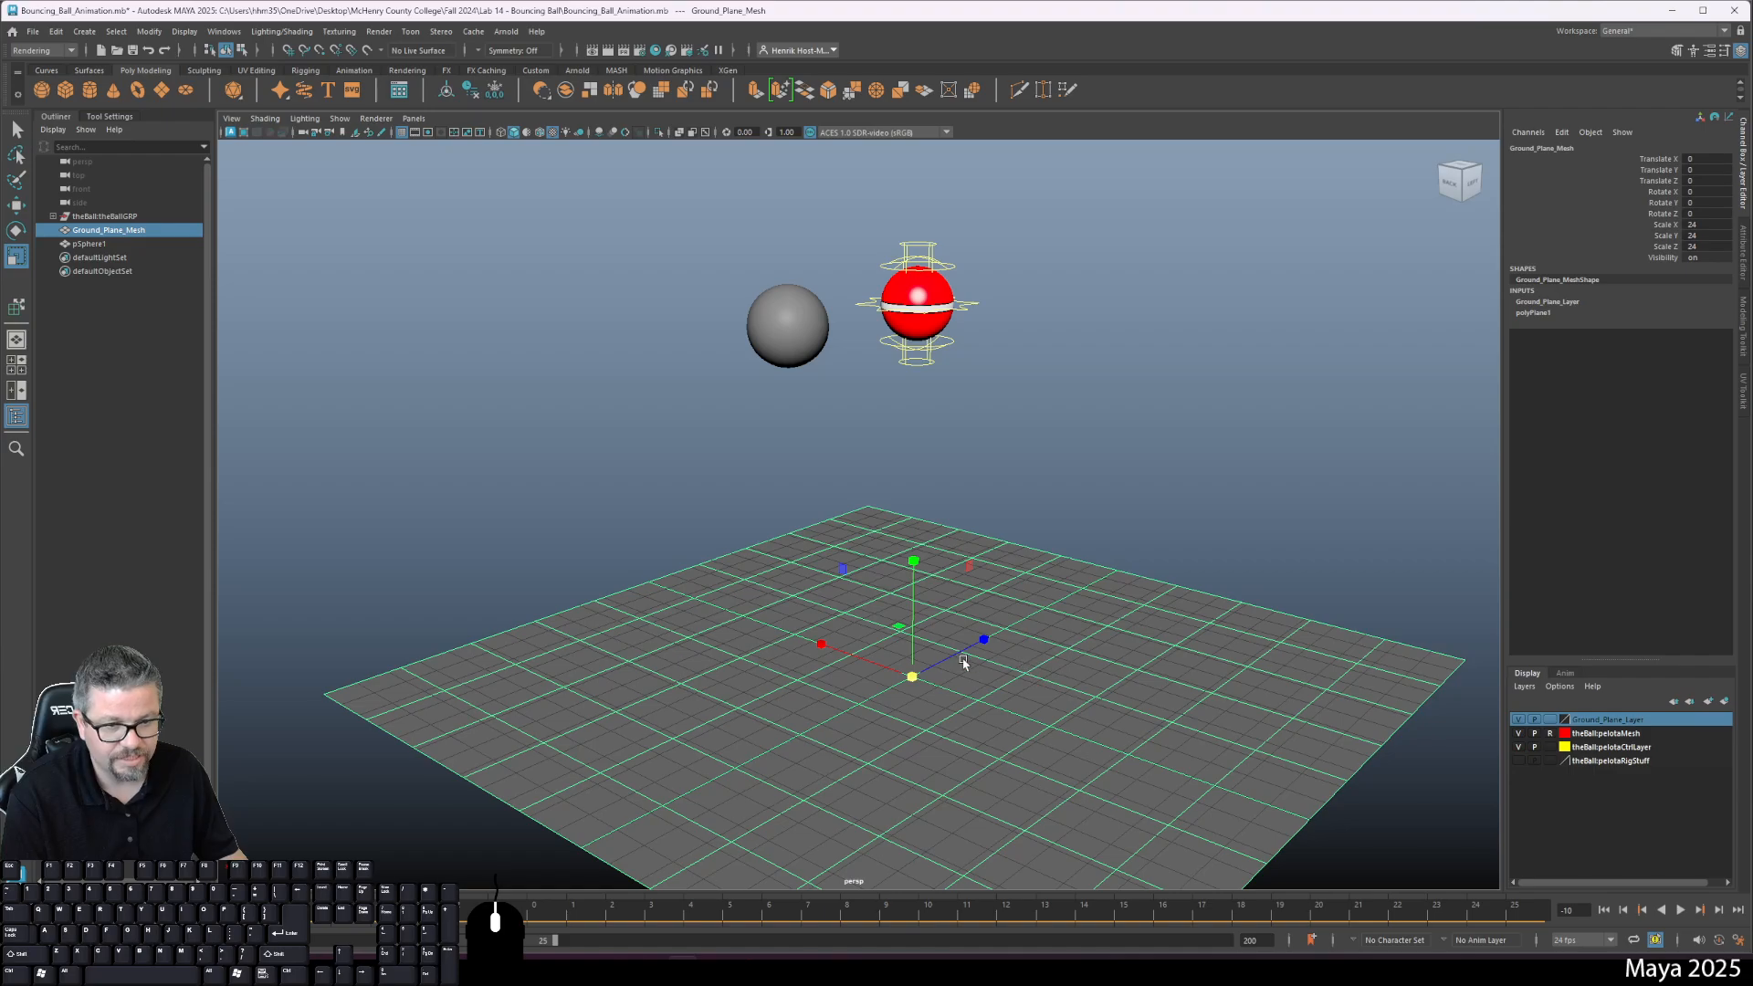
left_click_drag(911, 677, 1170, 539)
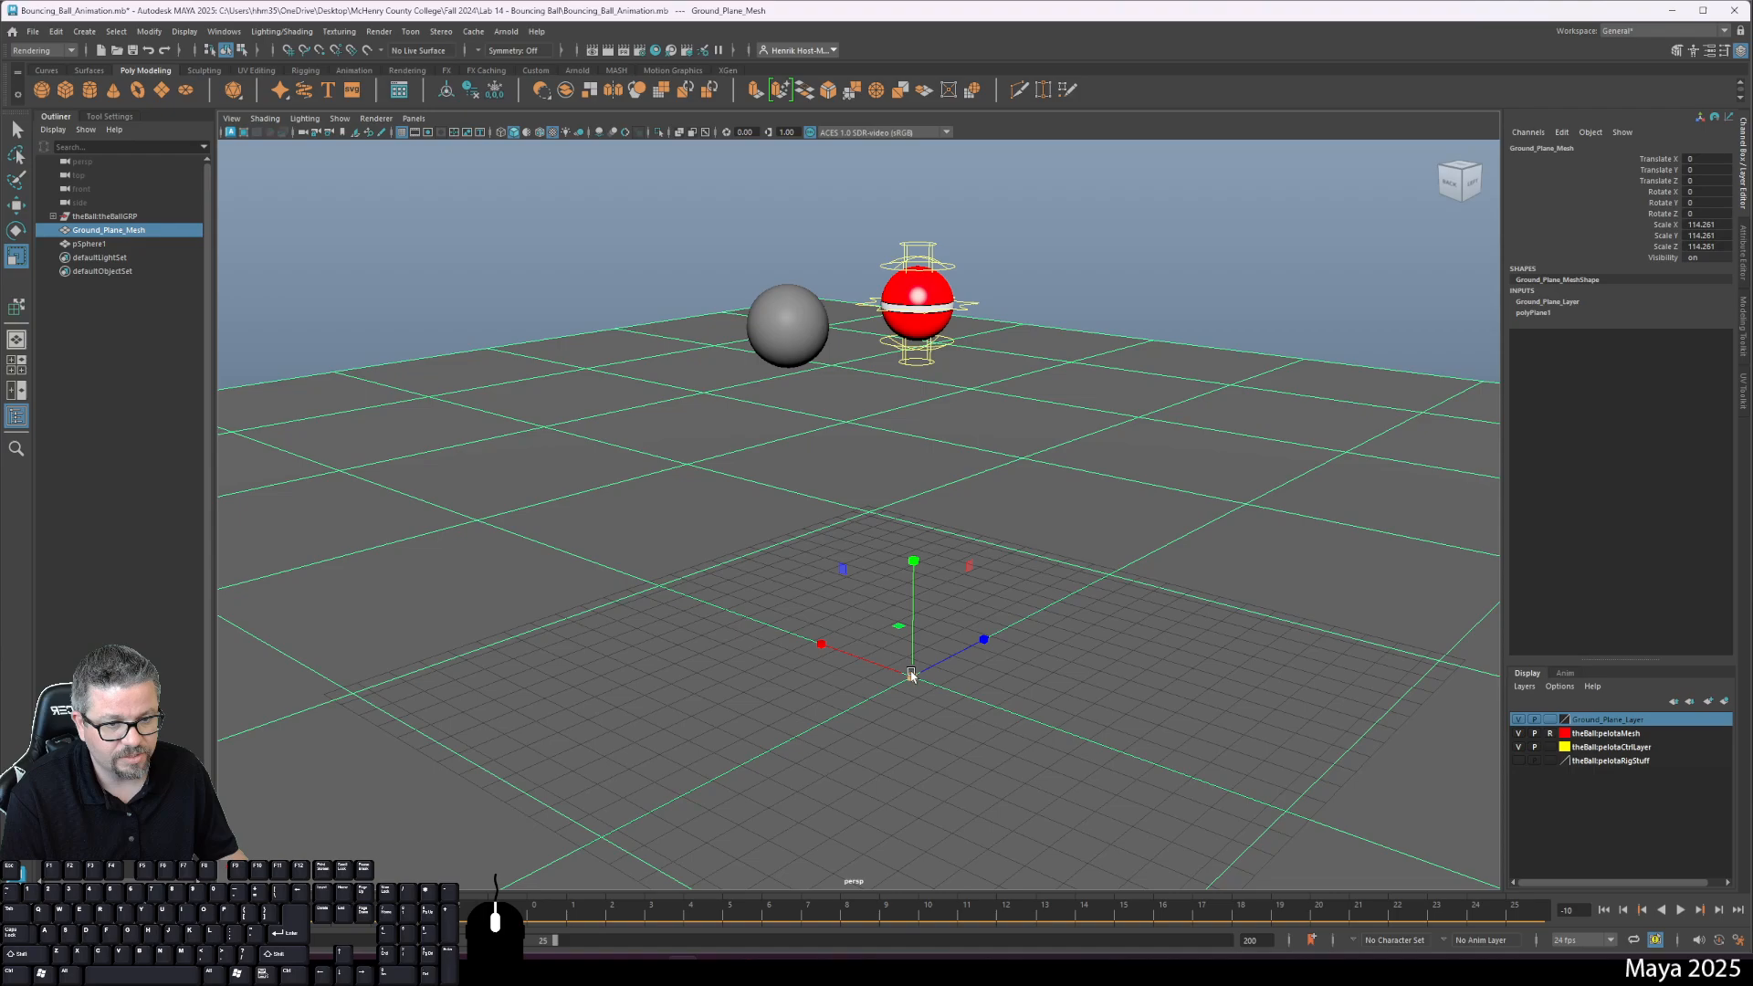
left_click_drag(912, 676, 1050, 594)
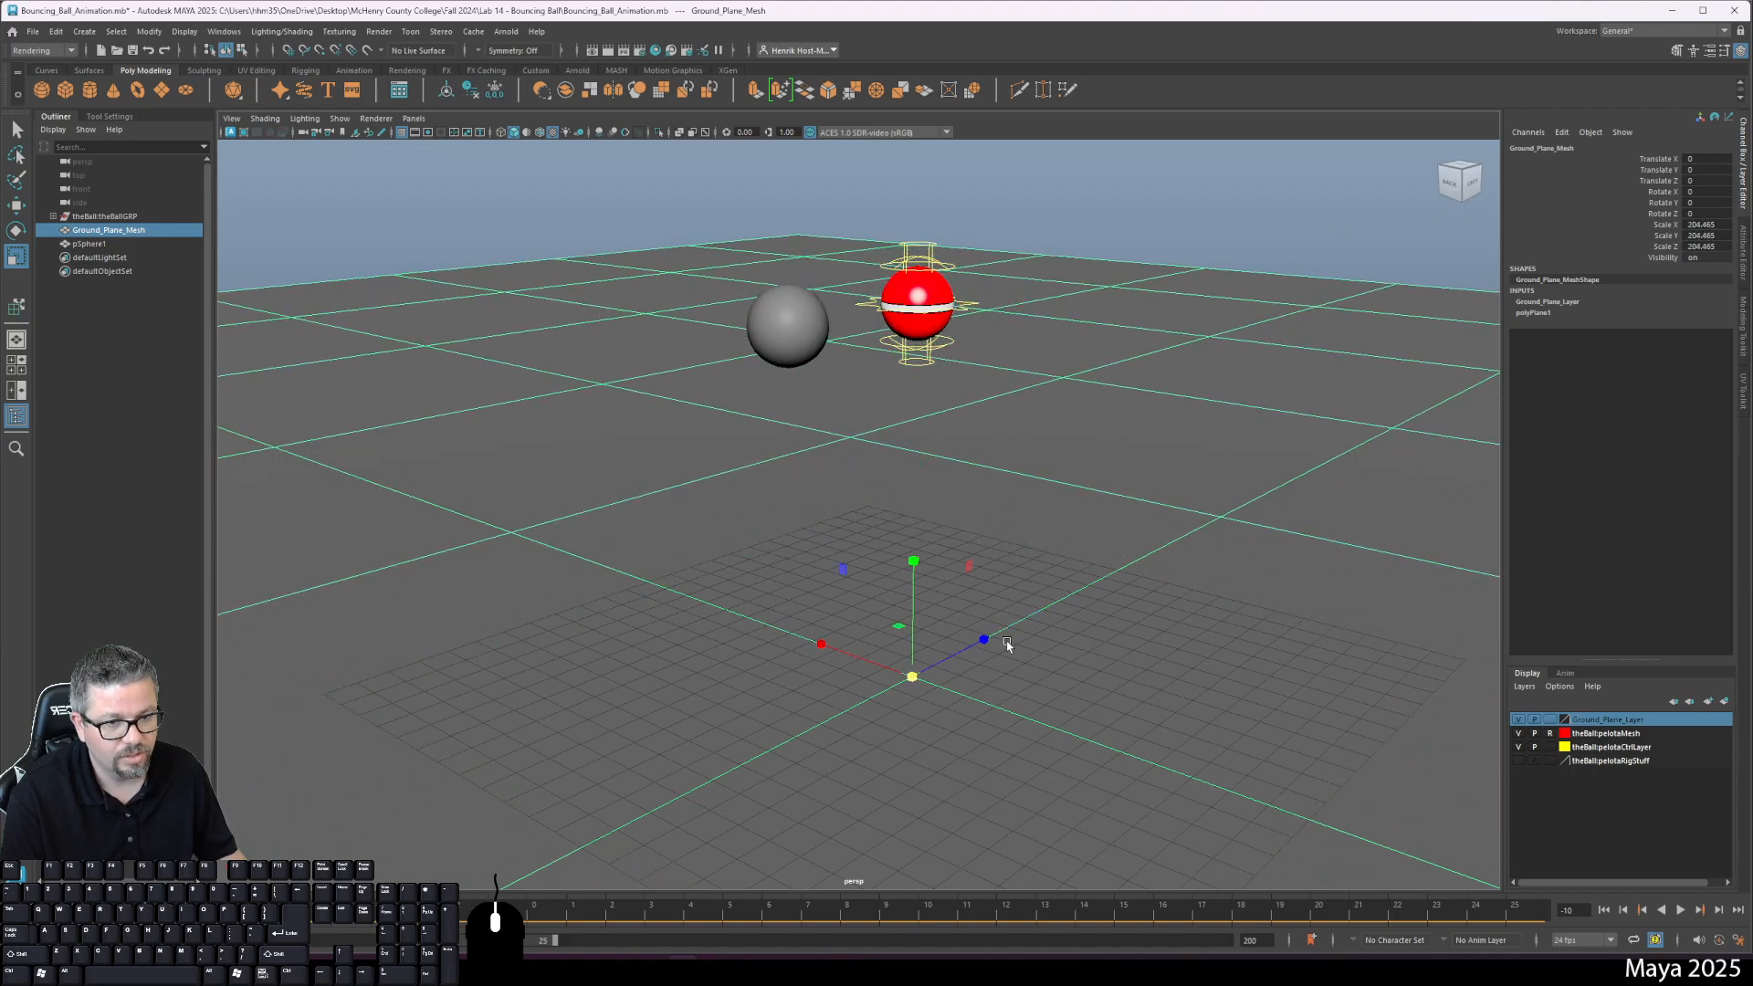
left_click_drag(911, 677, 1324, 767)
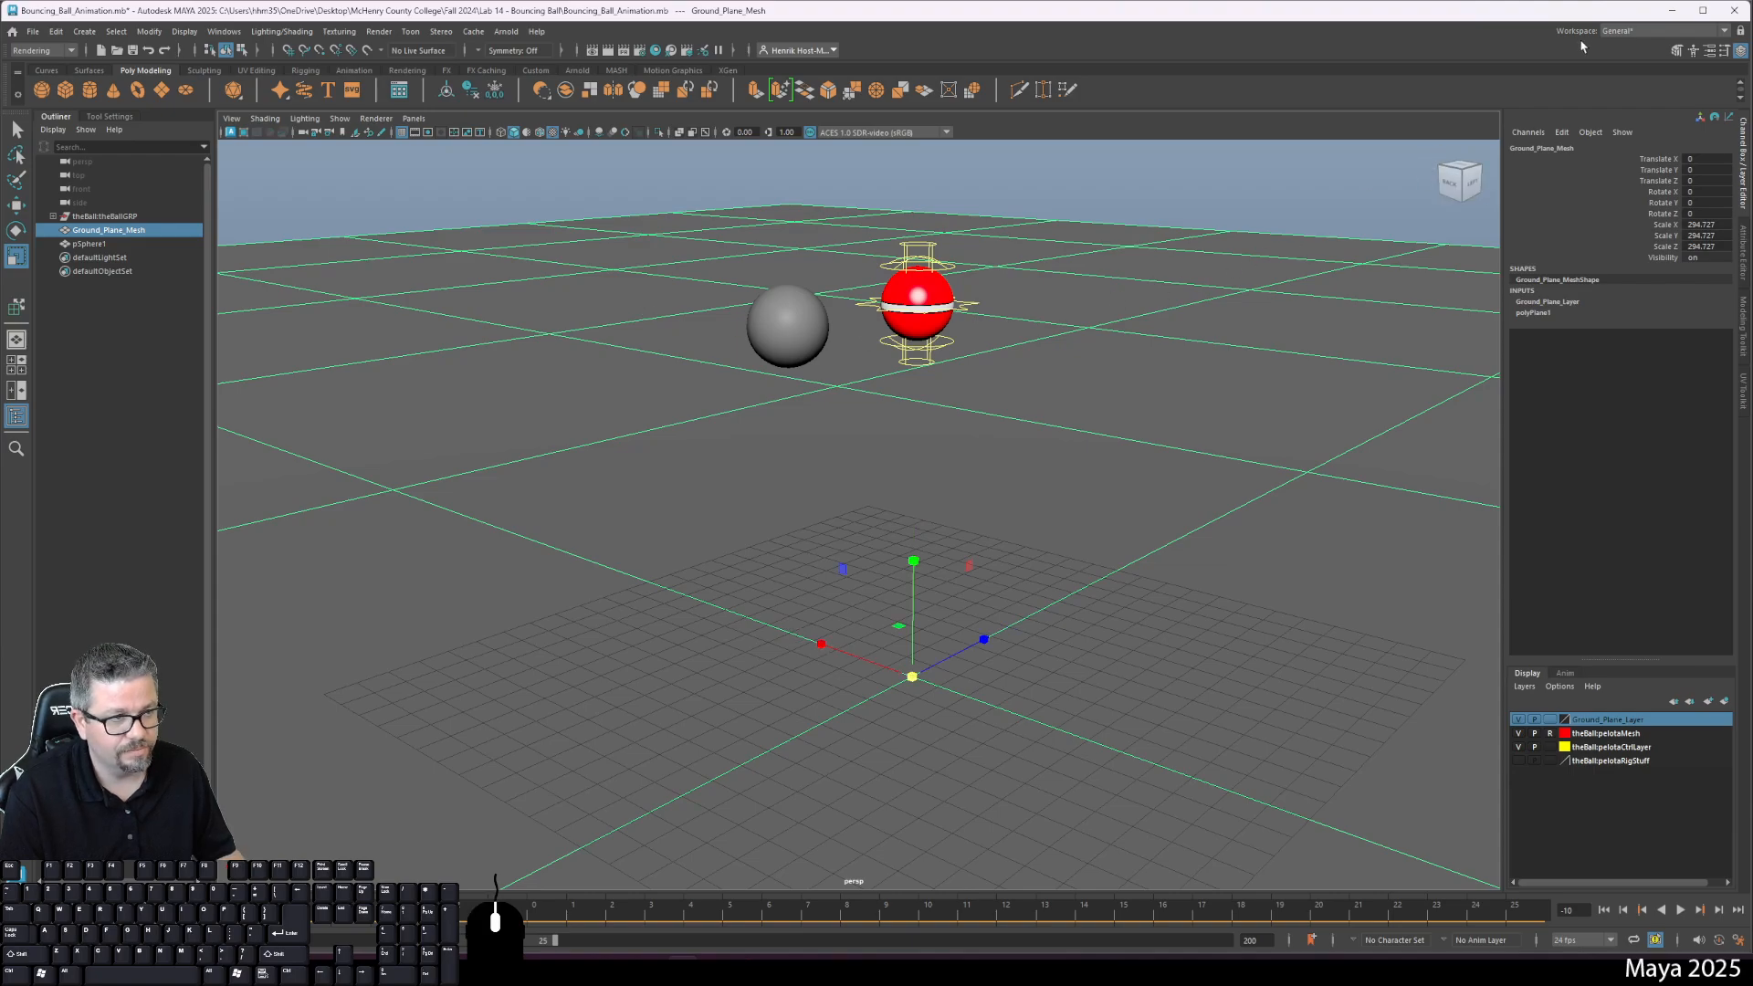
Step: Set Ground_Plane_Layer back to reference mode and hide the viewport grid
left_click(1550, 720)
left_click(1244, 205)
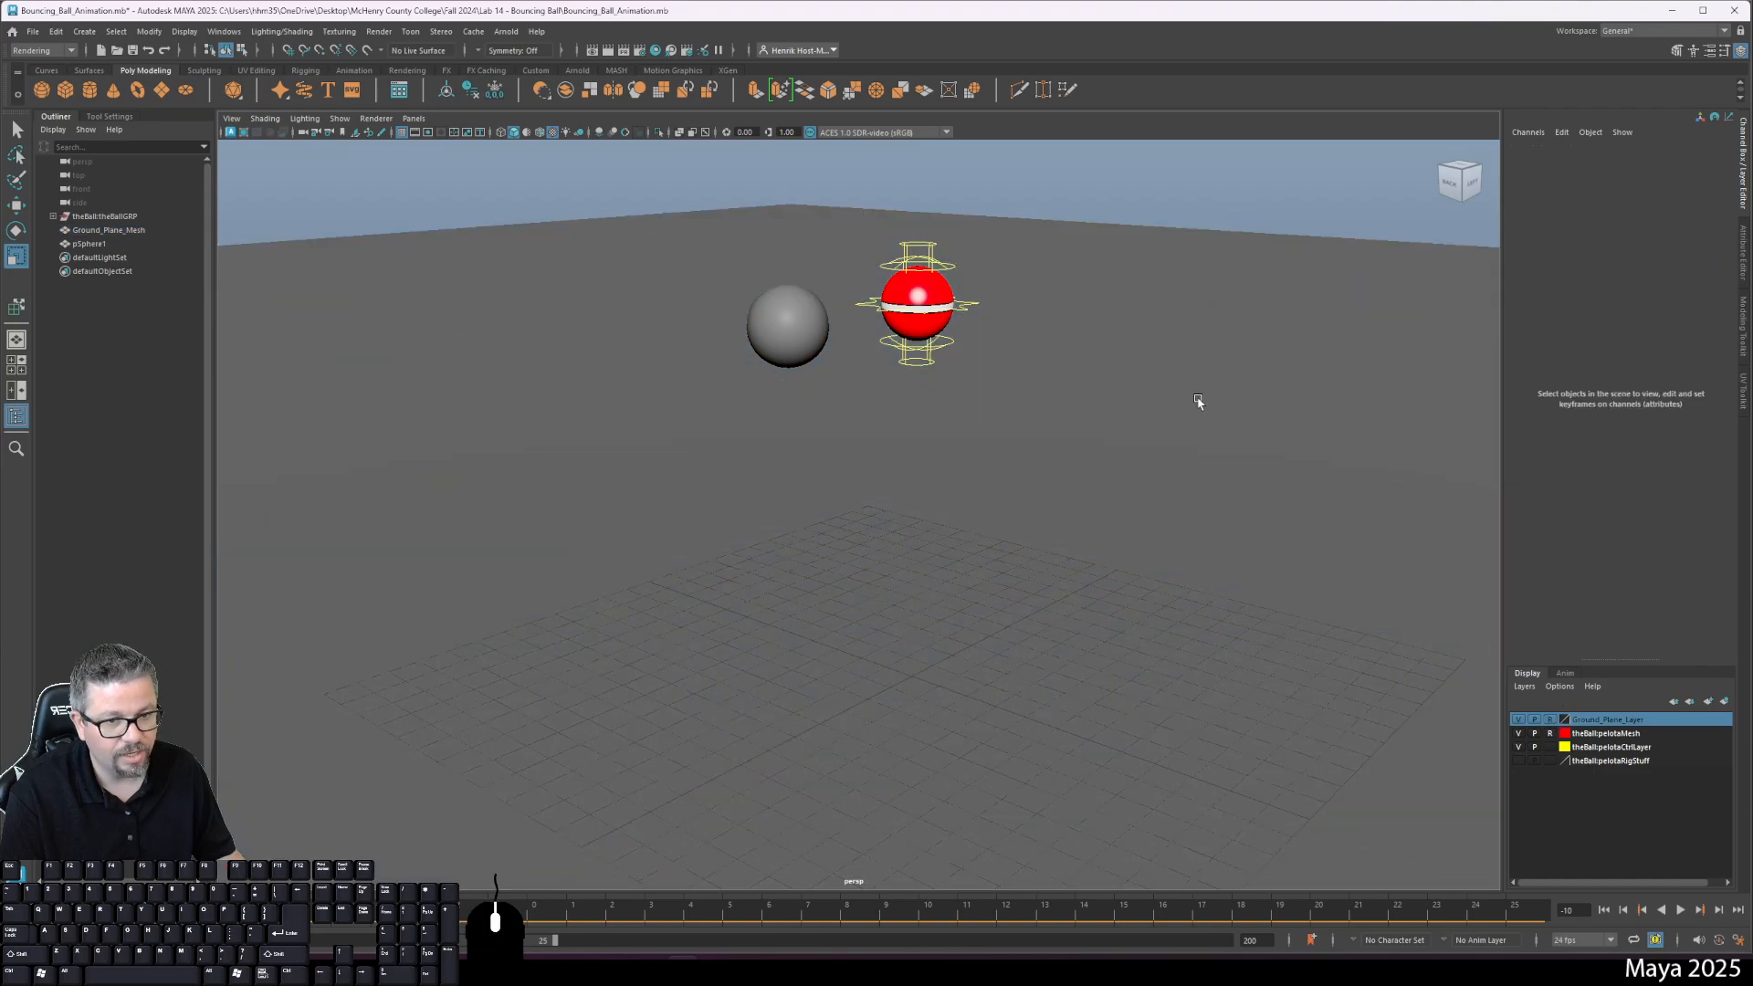
left_click_drag(1138, 532, 726, 828)
left_click_drag(911, 570, 721, 653)
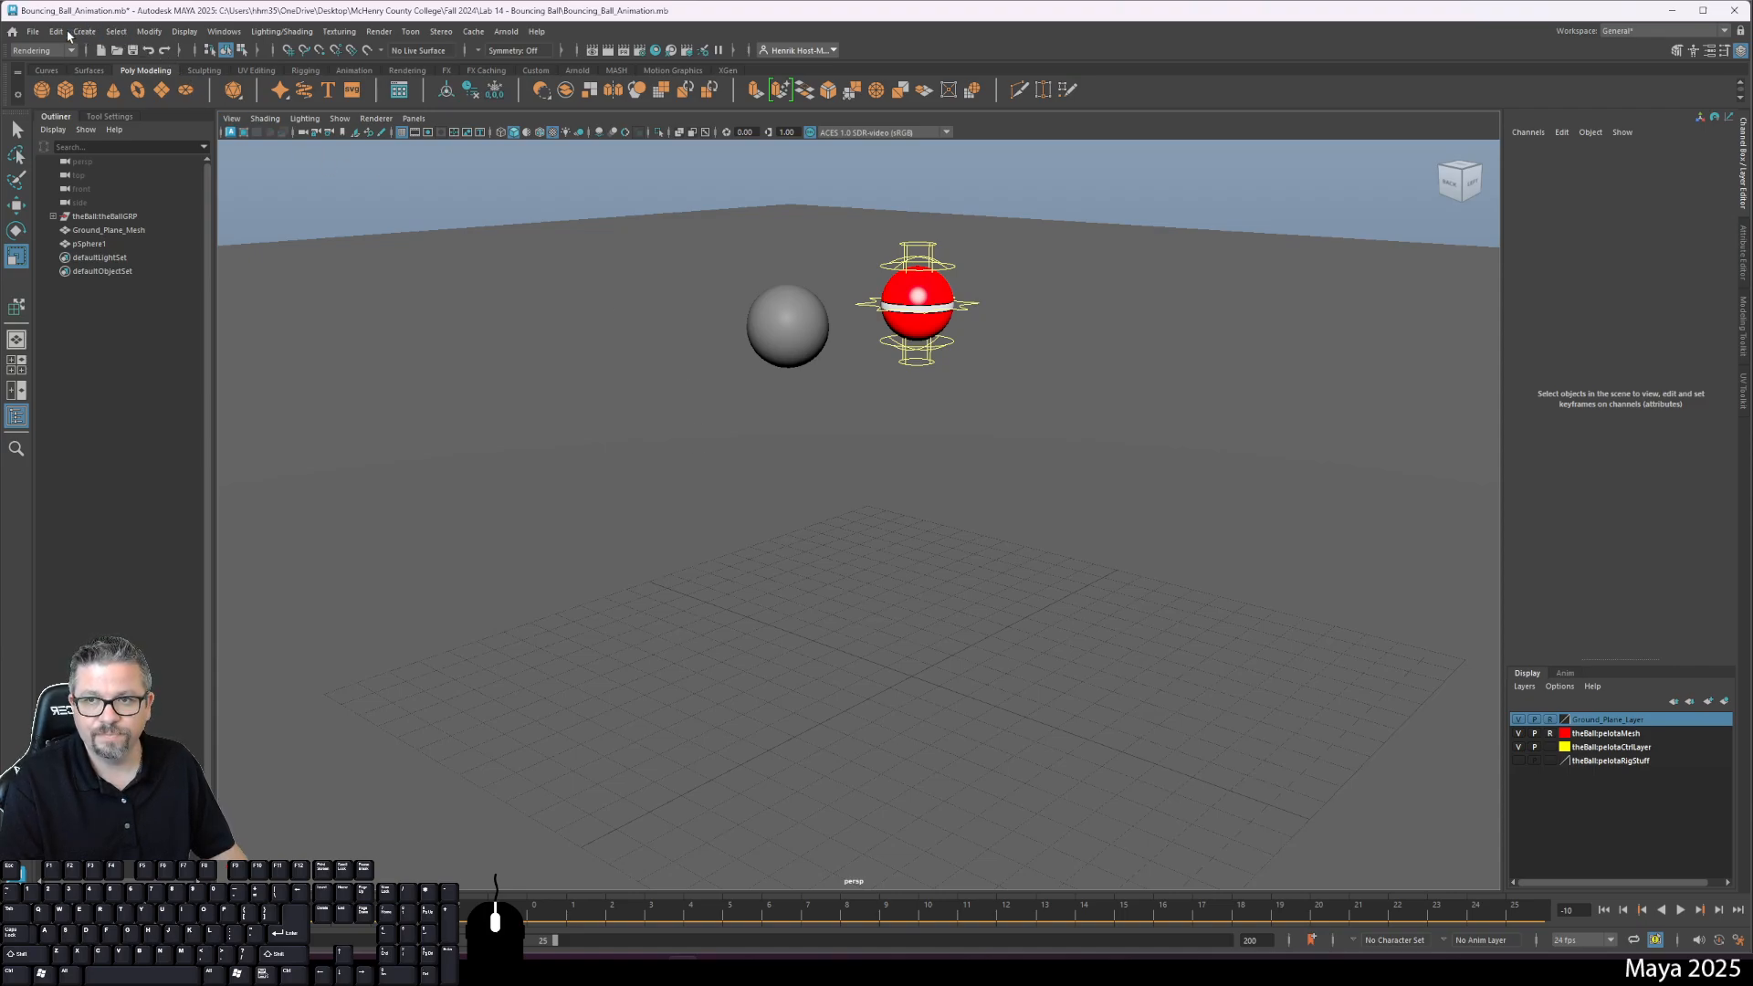
left_click(188, 34)
left_click(204, 61)
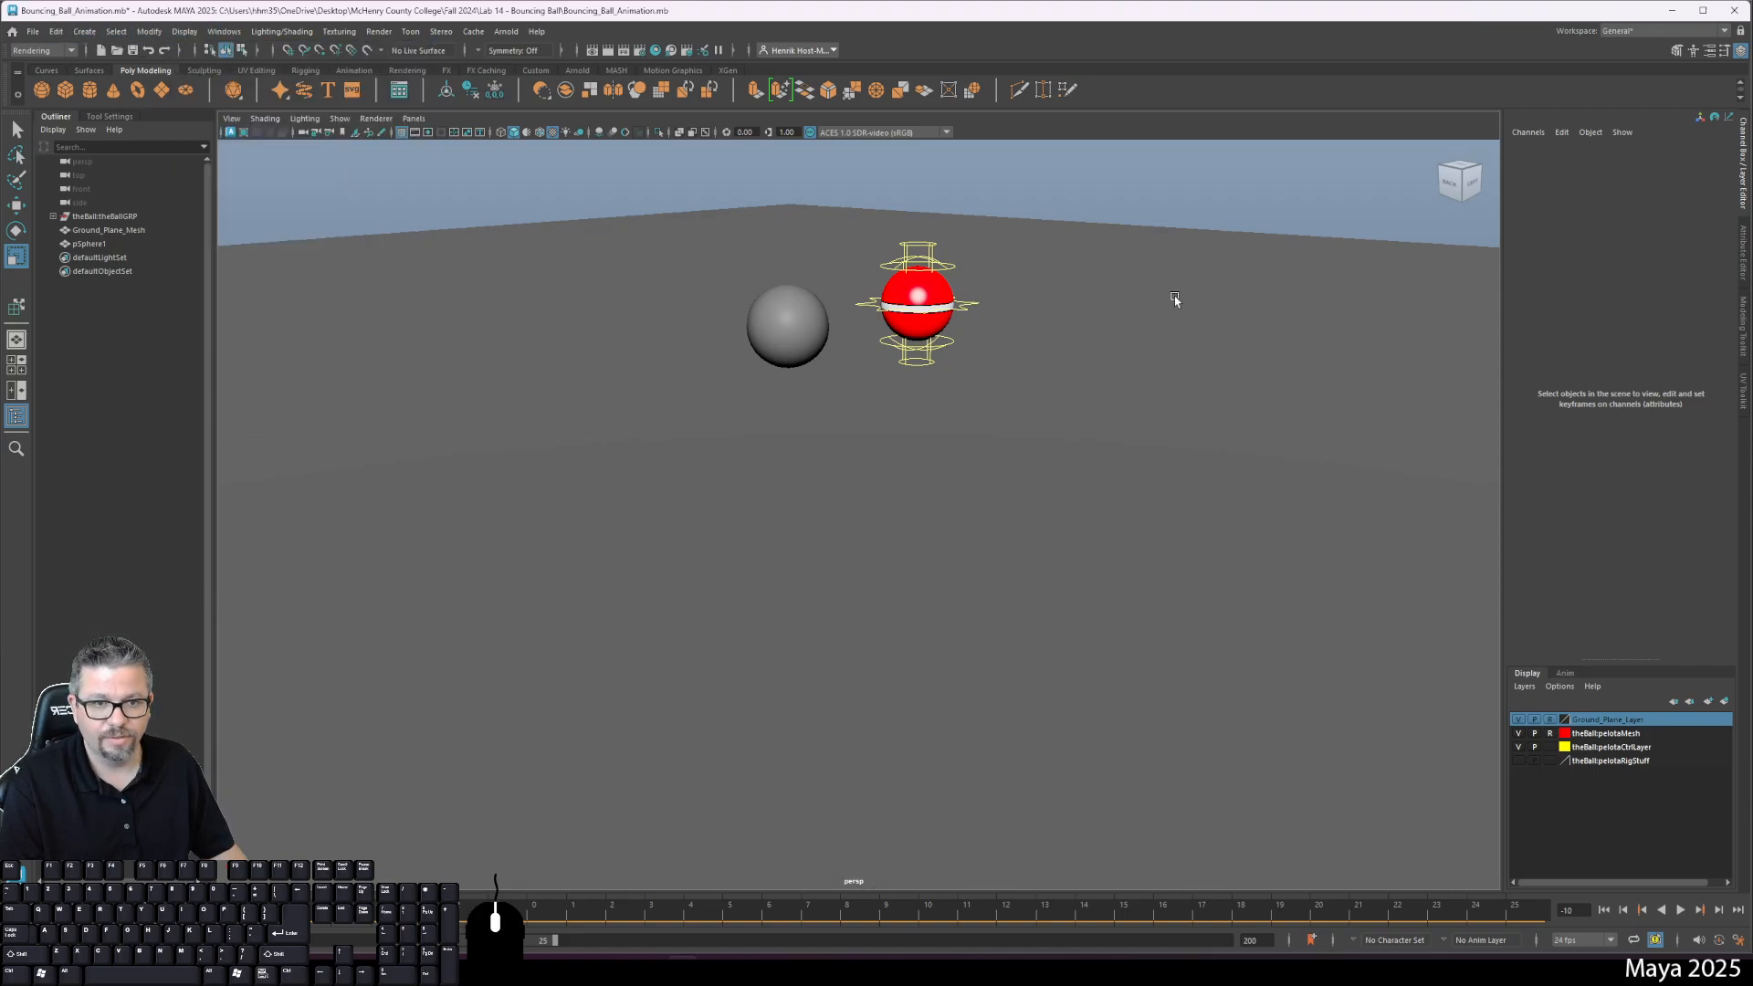
Step: Preview the two balls and the ground plane with textured shading and with scene lighting
left_click_drag(1204, 306, 962, 455, "alt")
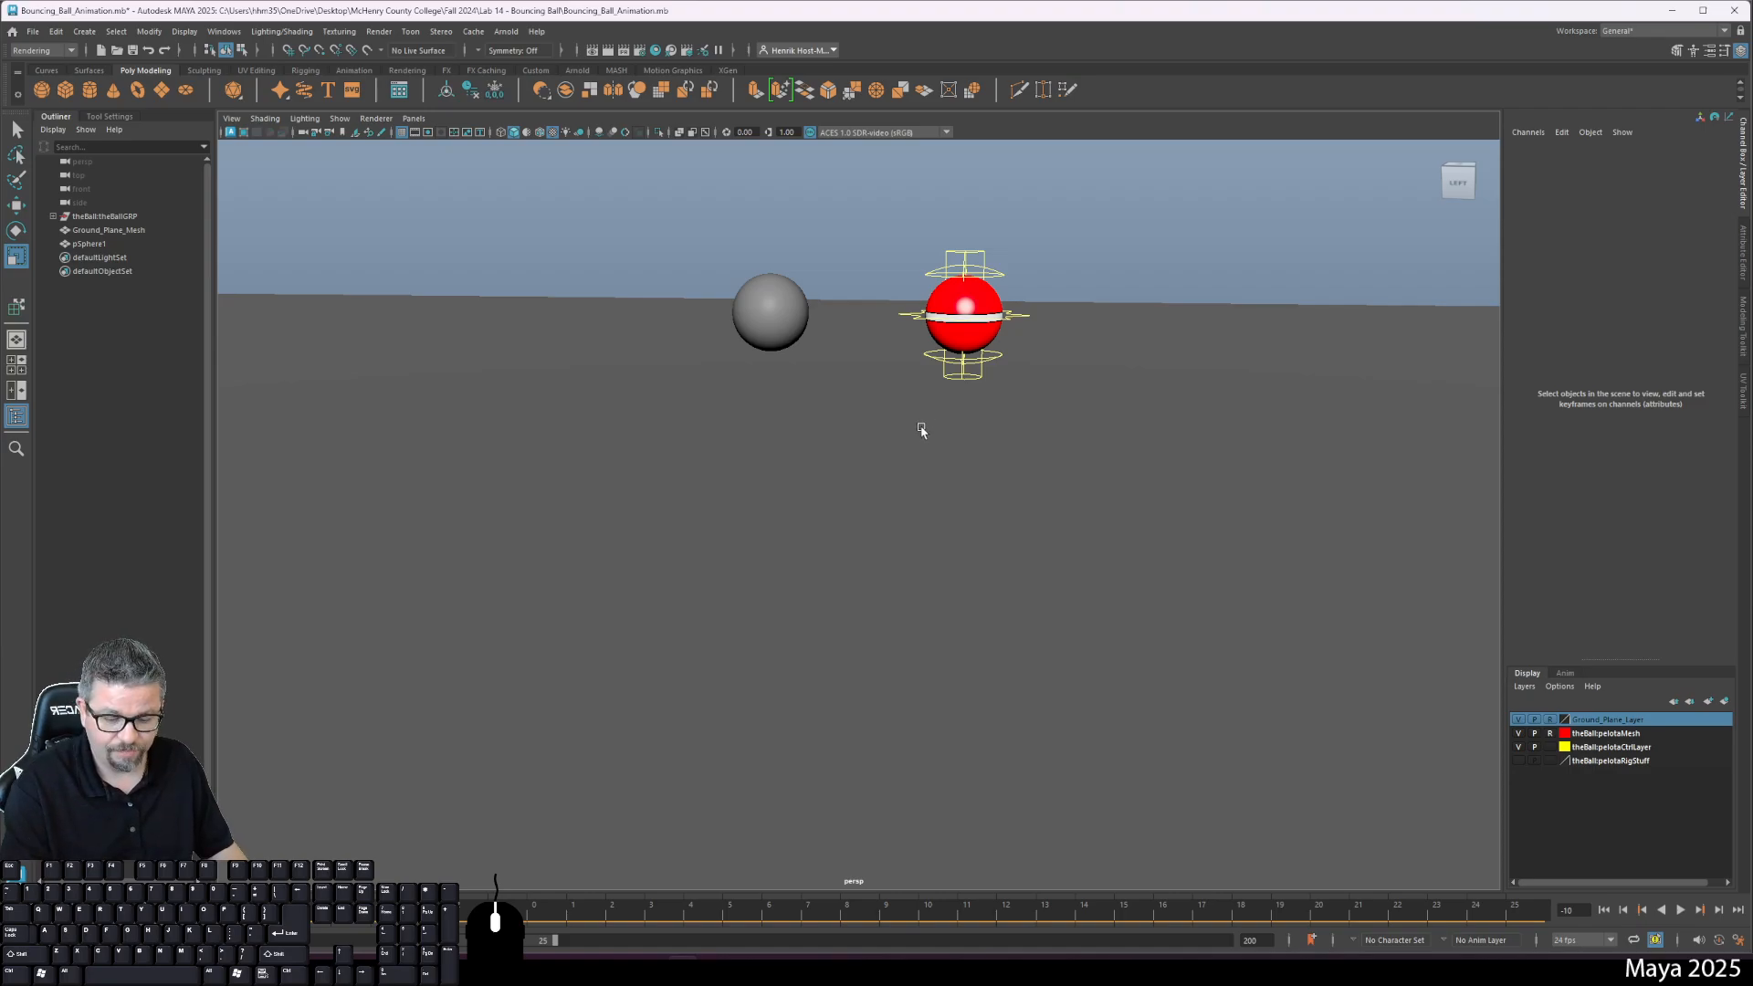
key("5")
key("6")
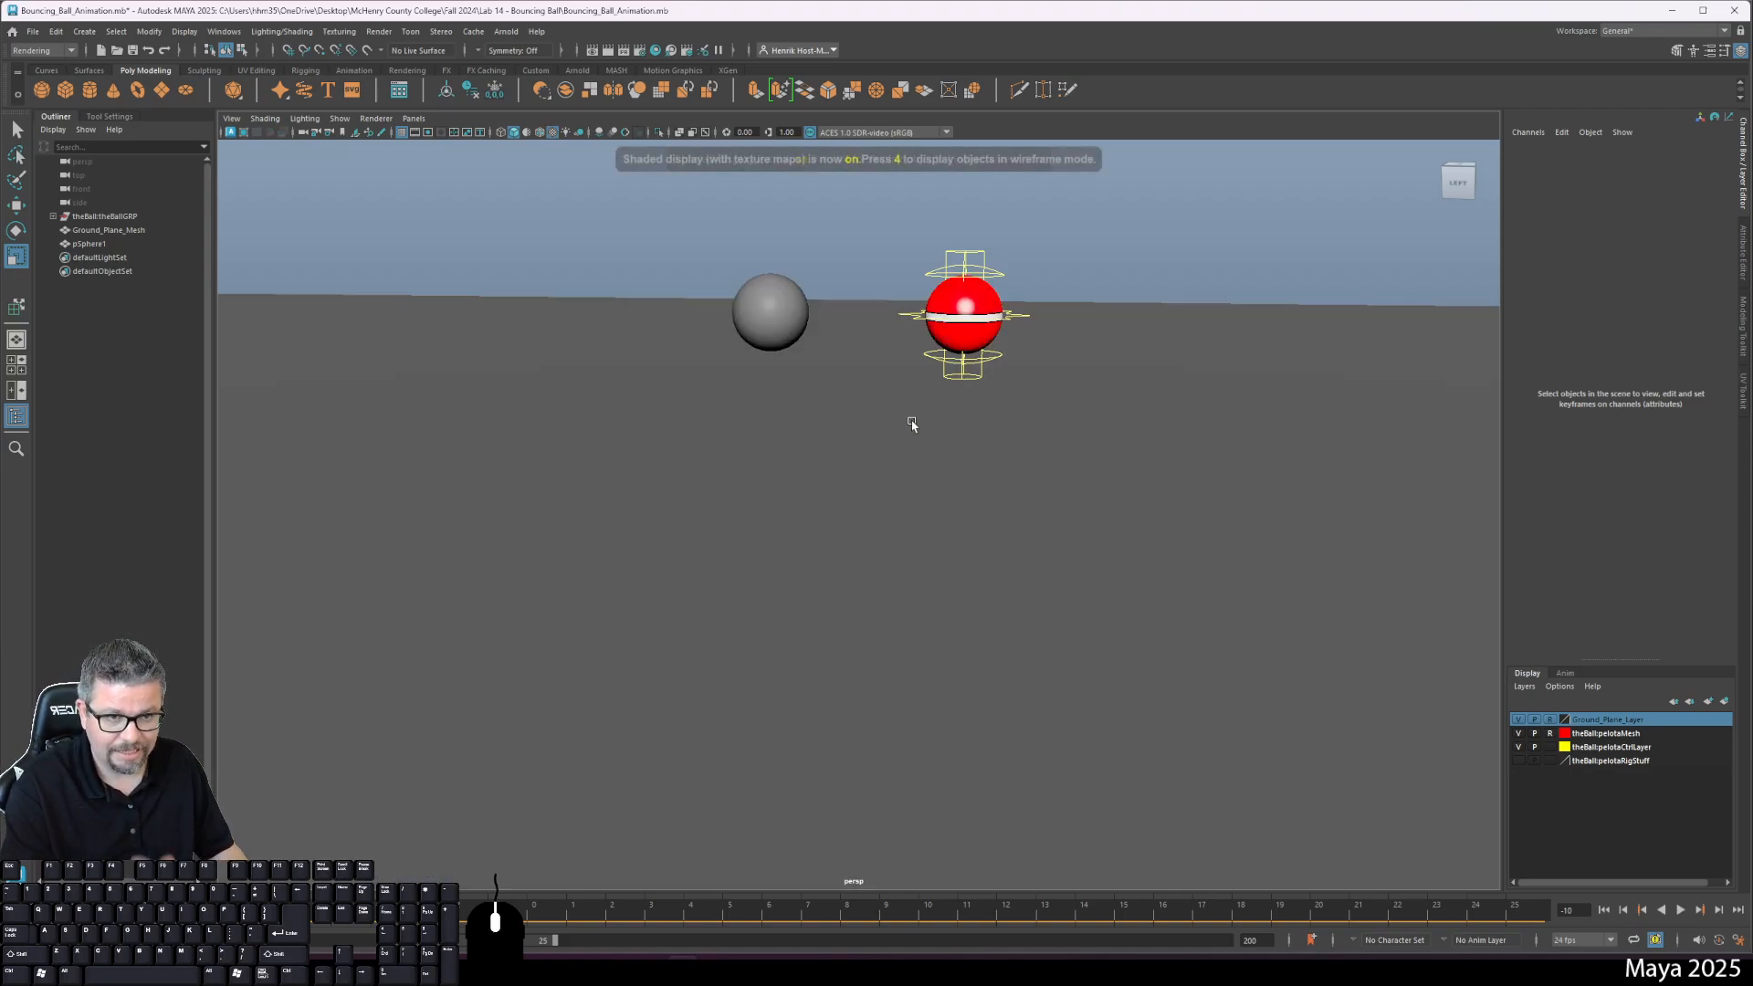
key("7")
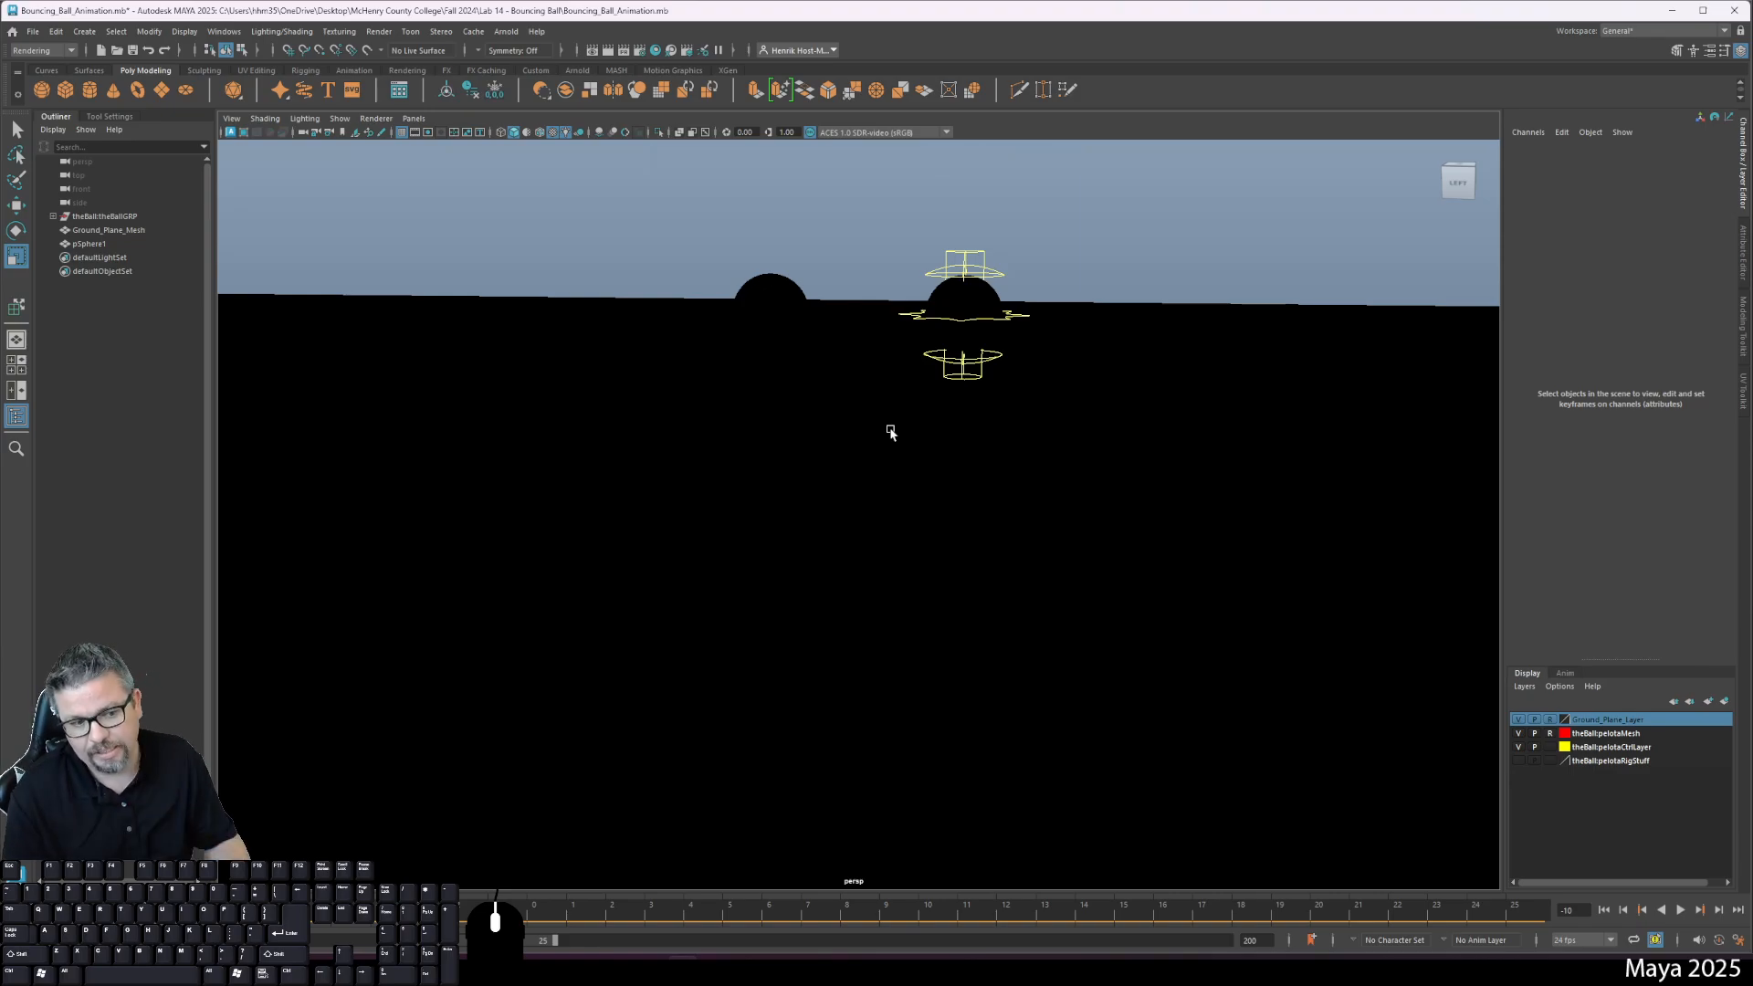
Step: Play the animation, stop it, and set the current time to frame 1
left_click(1674, 911)
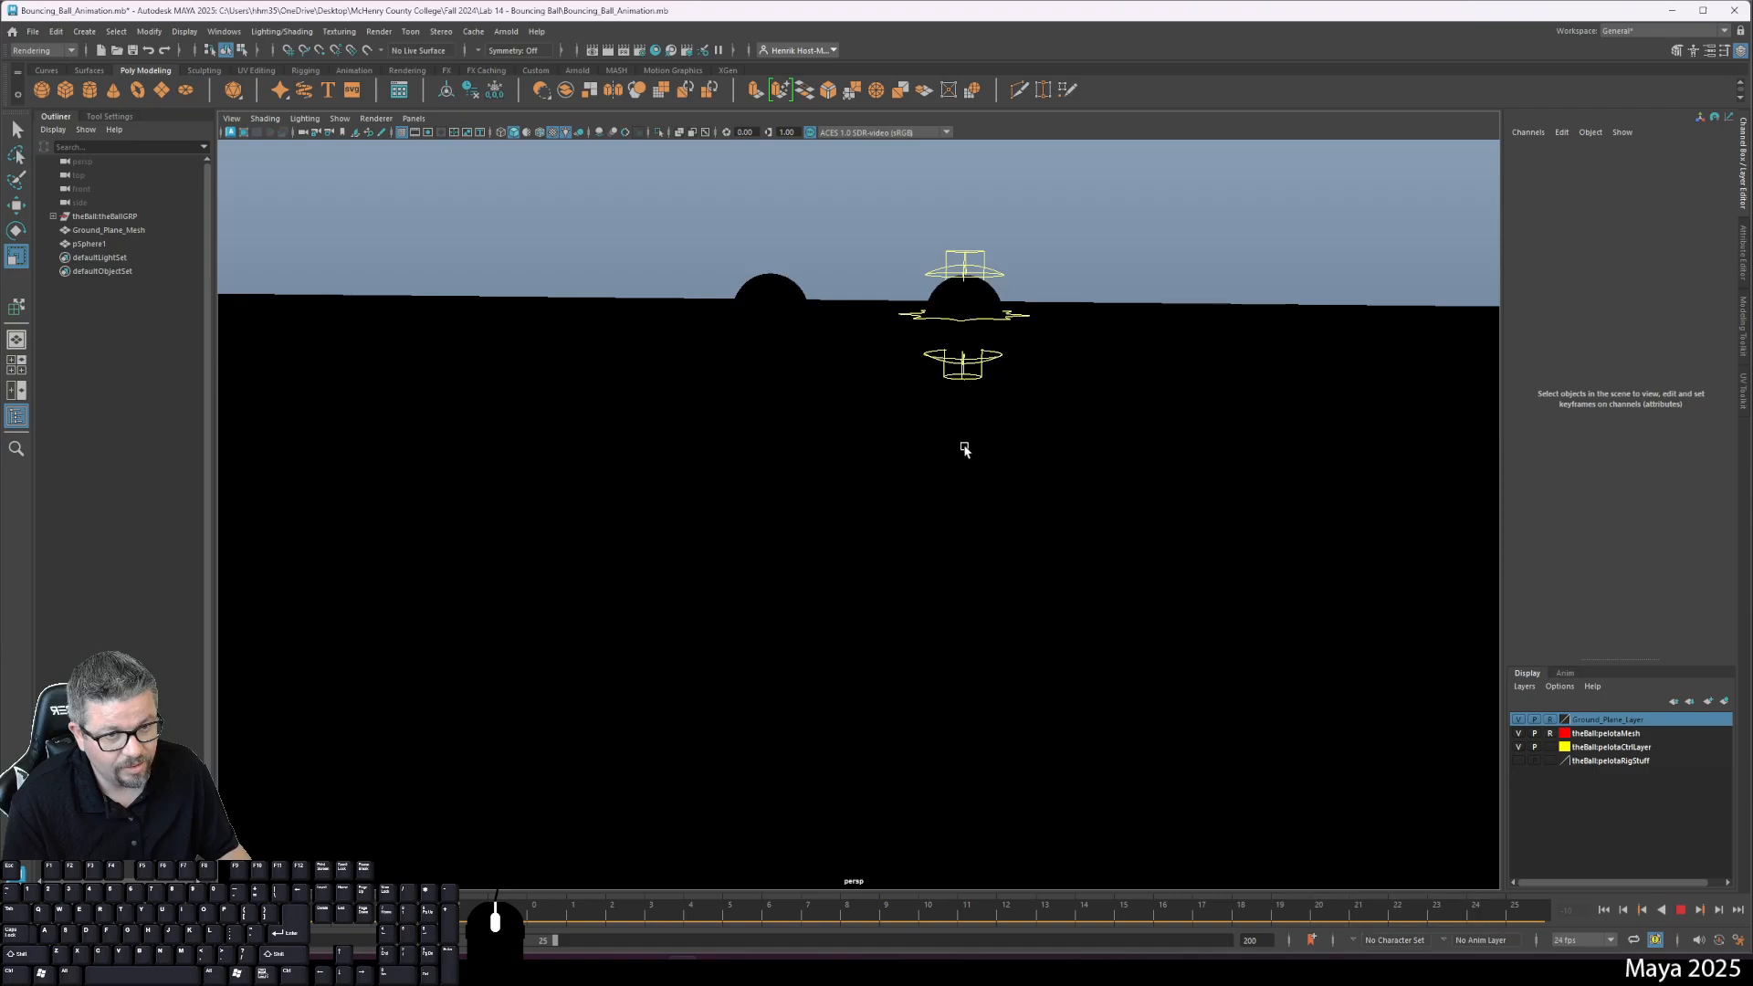
left_click(1680, 910)
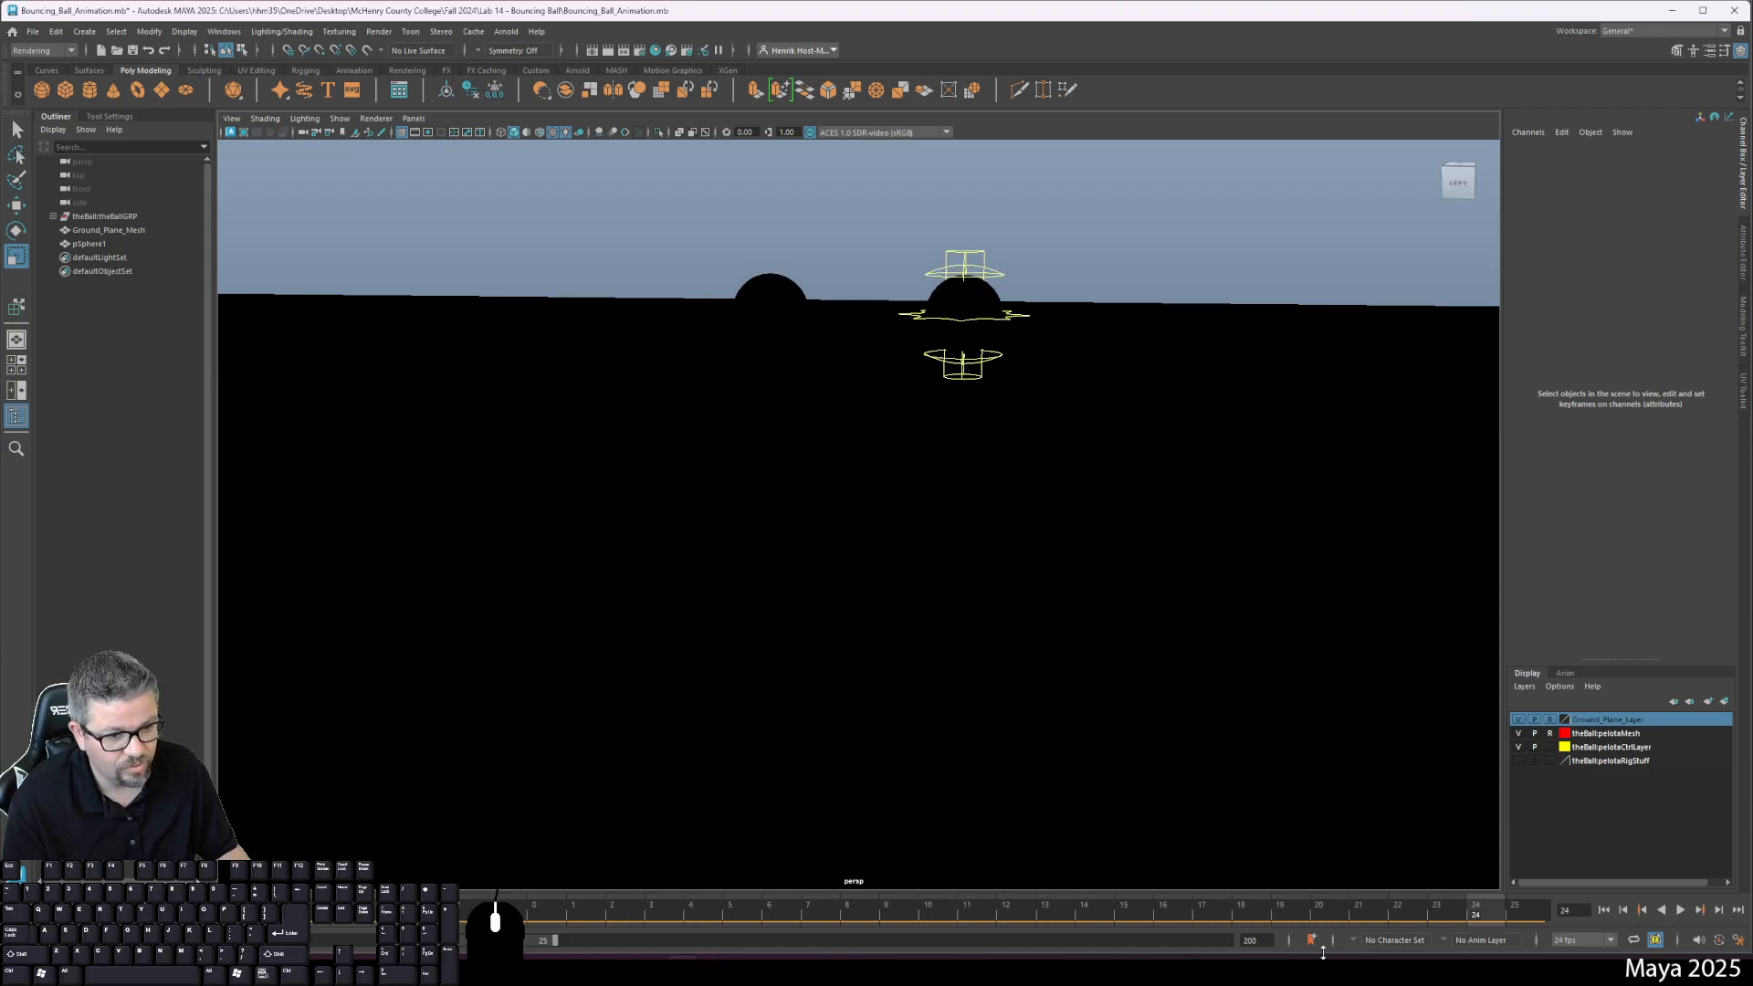
mouse_move(570, 919)
left_mouse_down()
mouse_move(687, 920)
mouse_move(573, 918)
left_mouse_up()
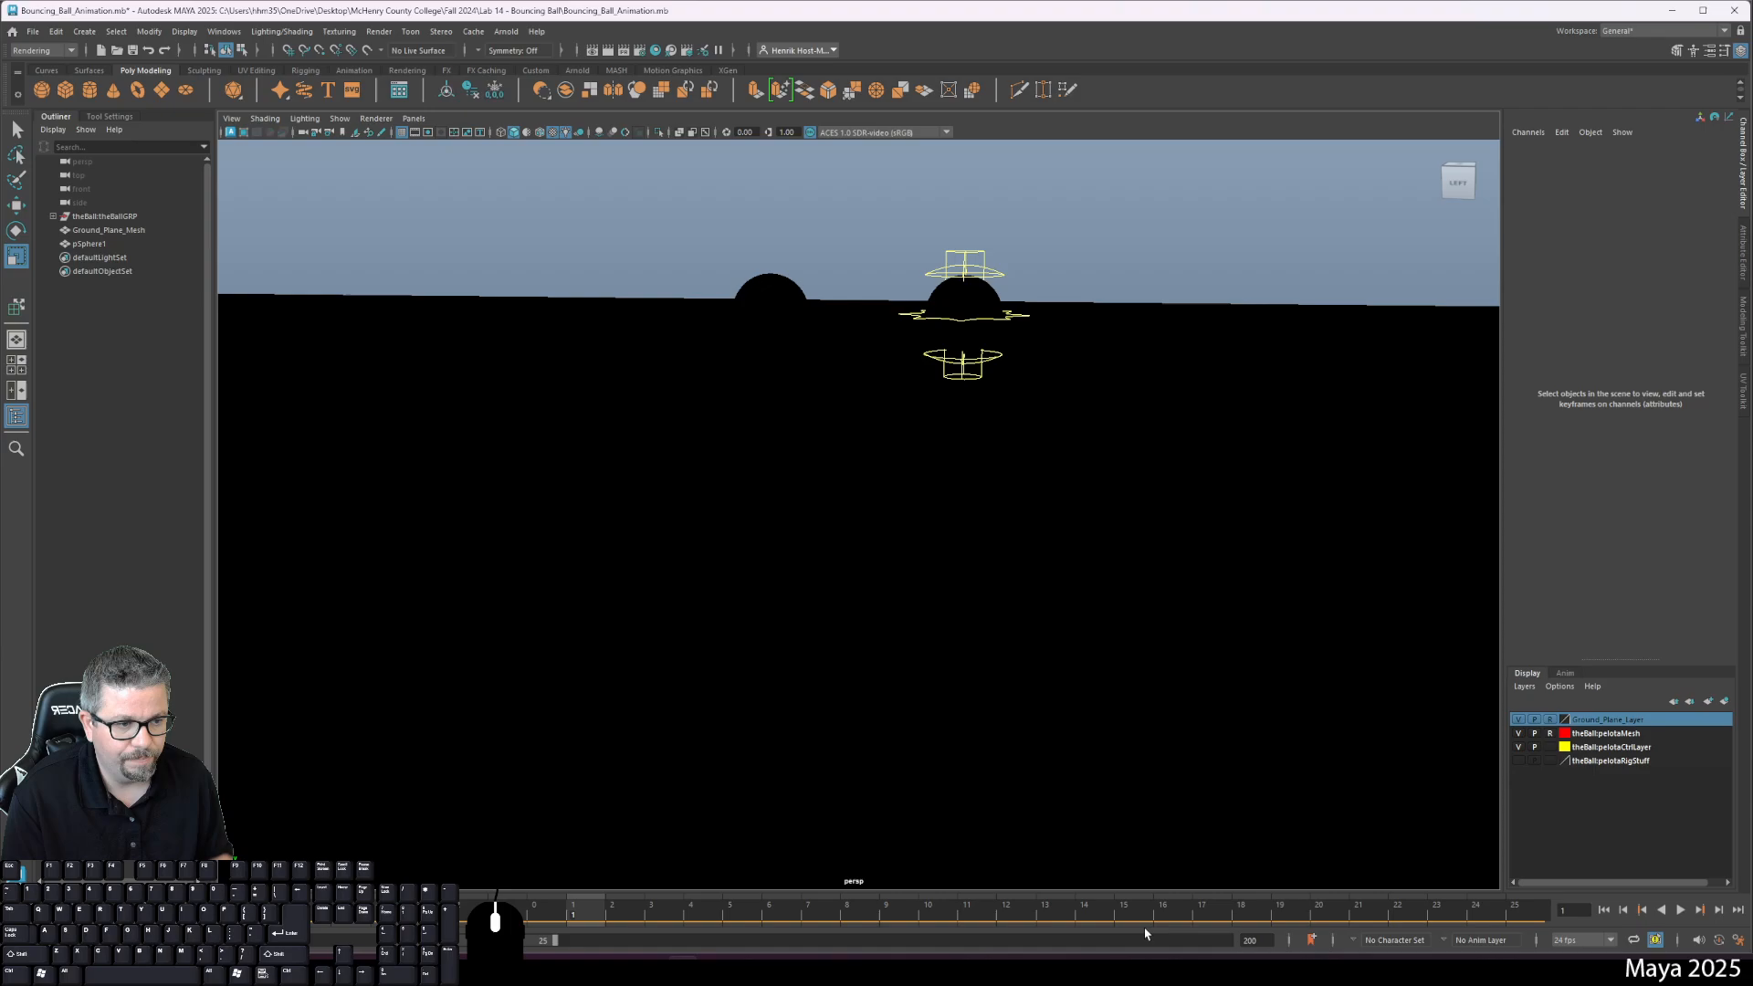
Step: Create an Arnold Physical Sky light, select its sky dome, and check it in textured and lit viewport display
left_click(507, 32)
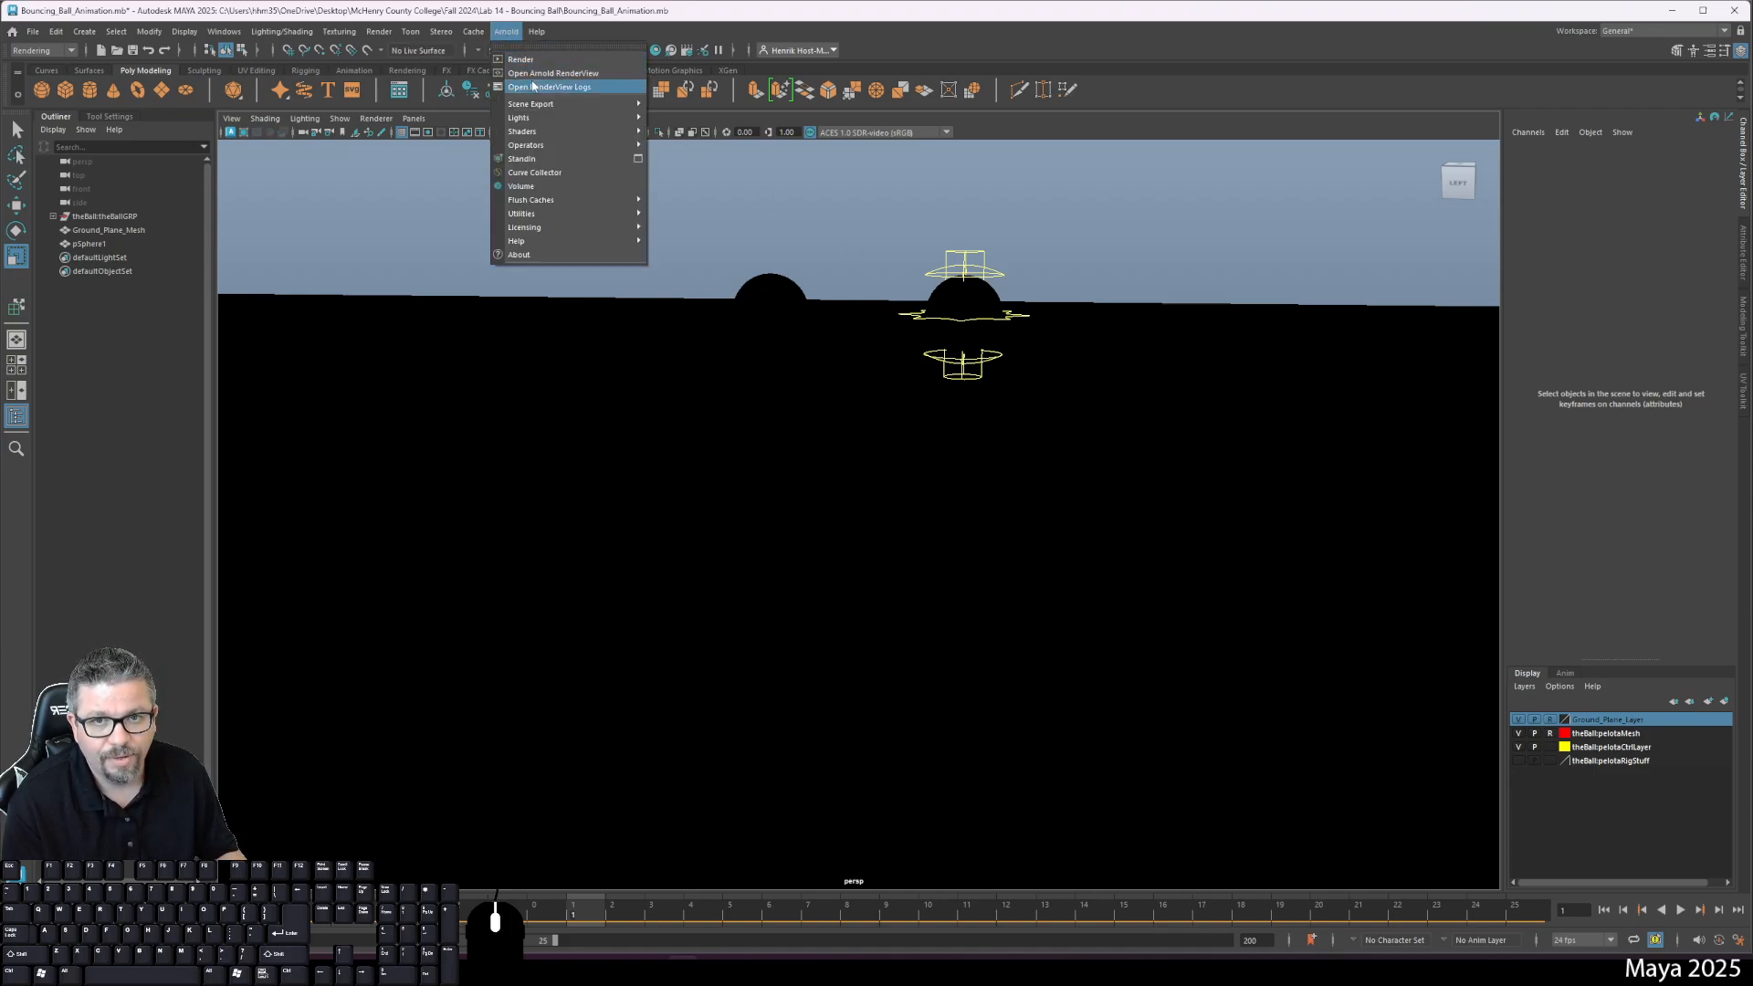
mouse_move(550, 117)
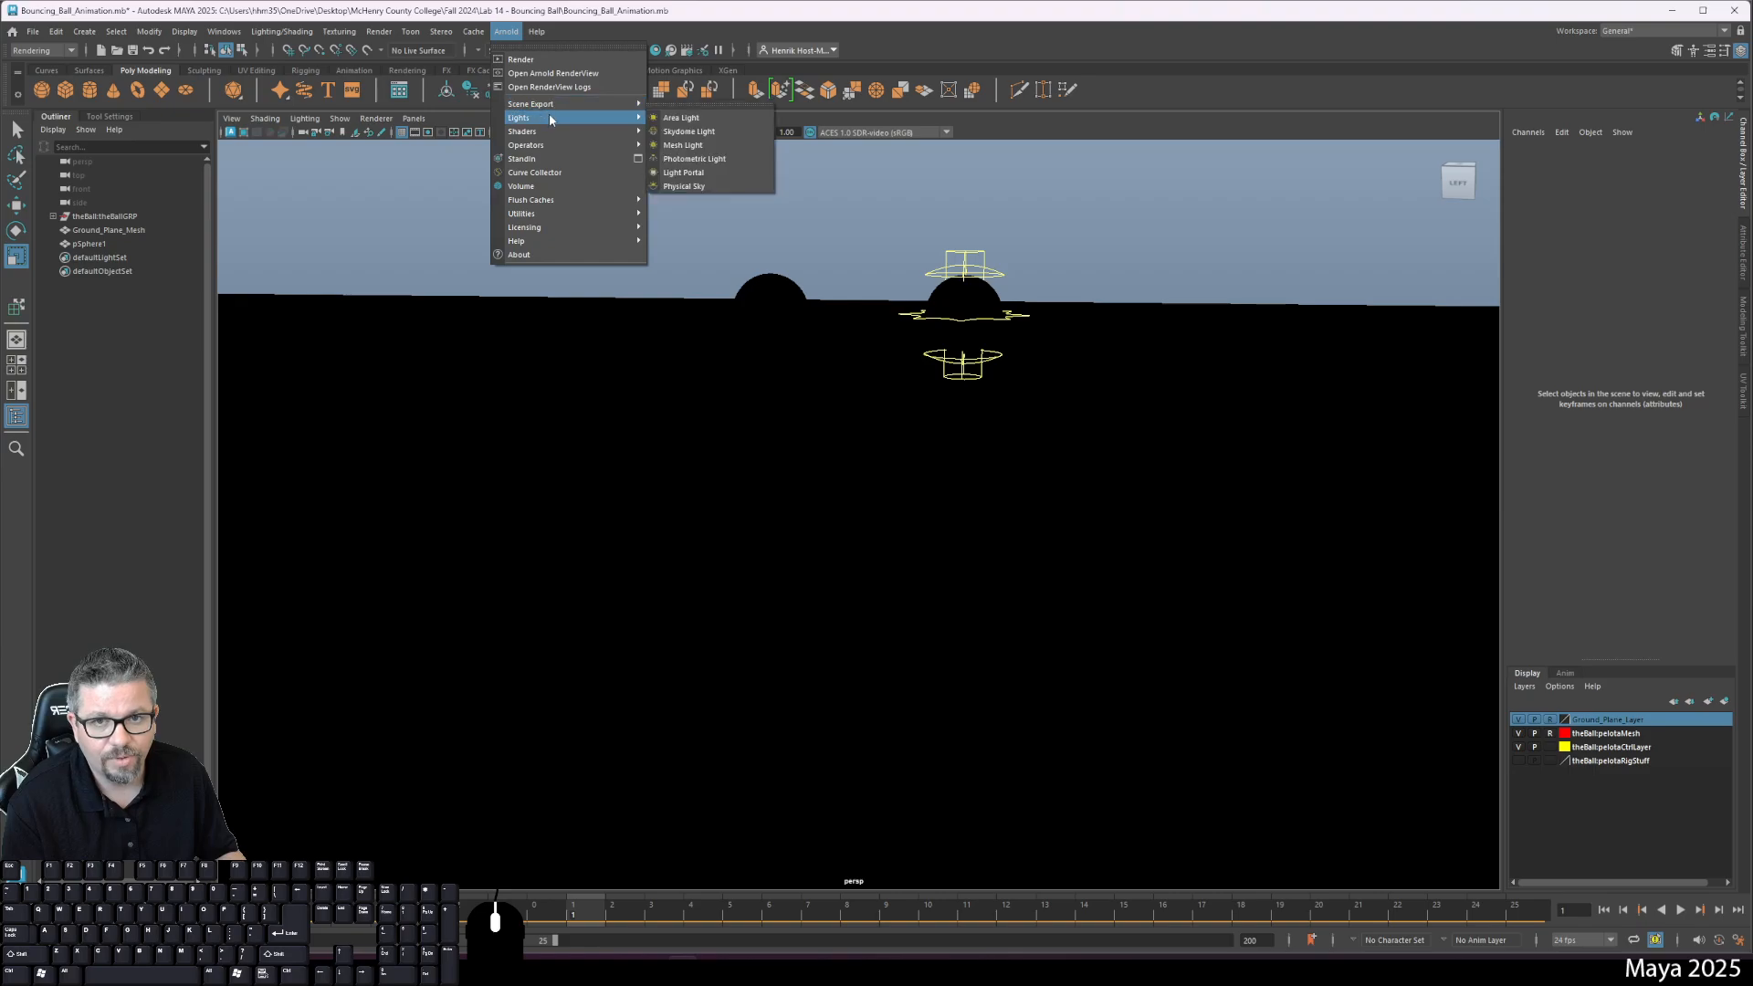
left_click(688, 187)
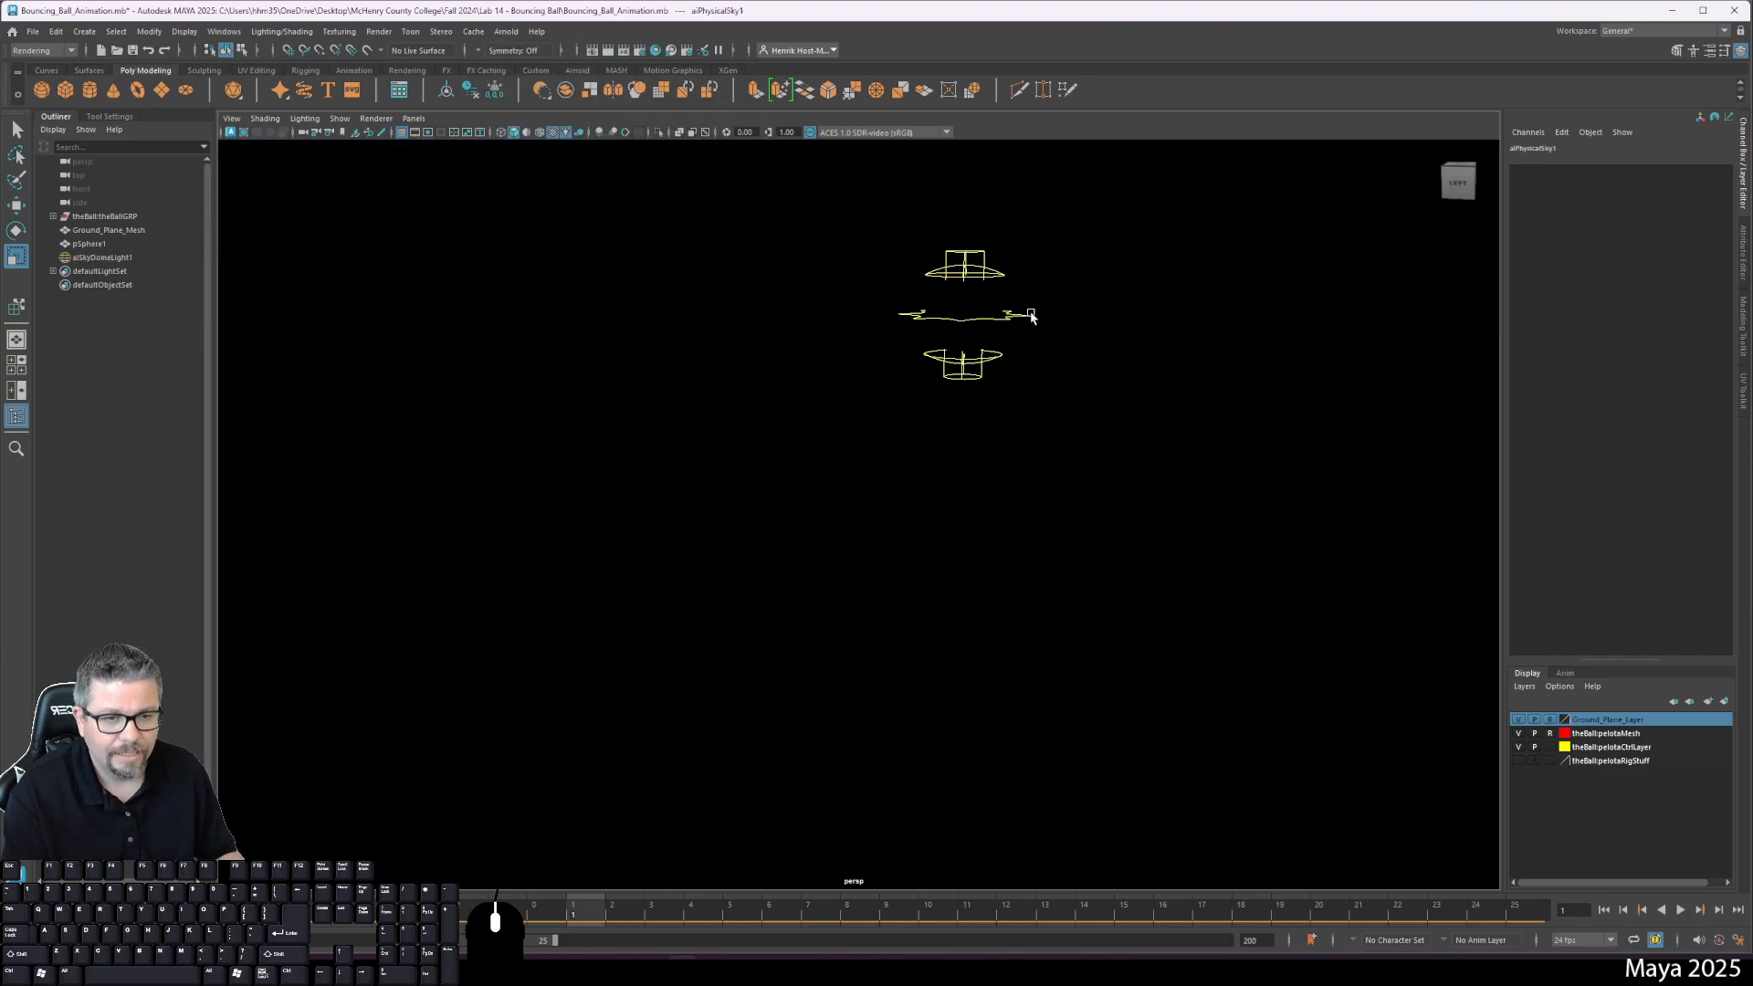
left_click(1158, 198)
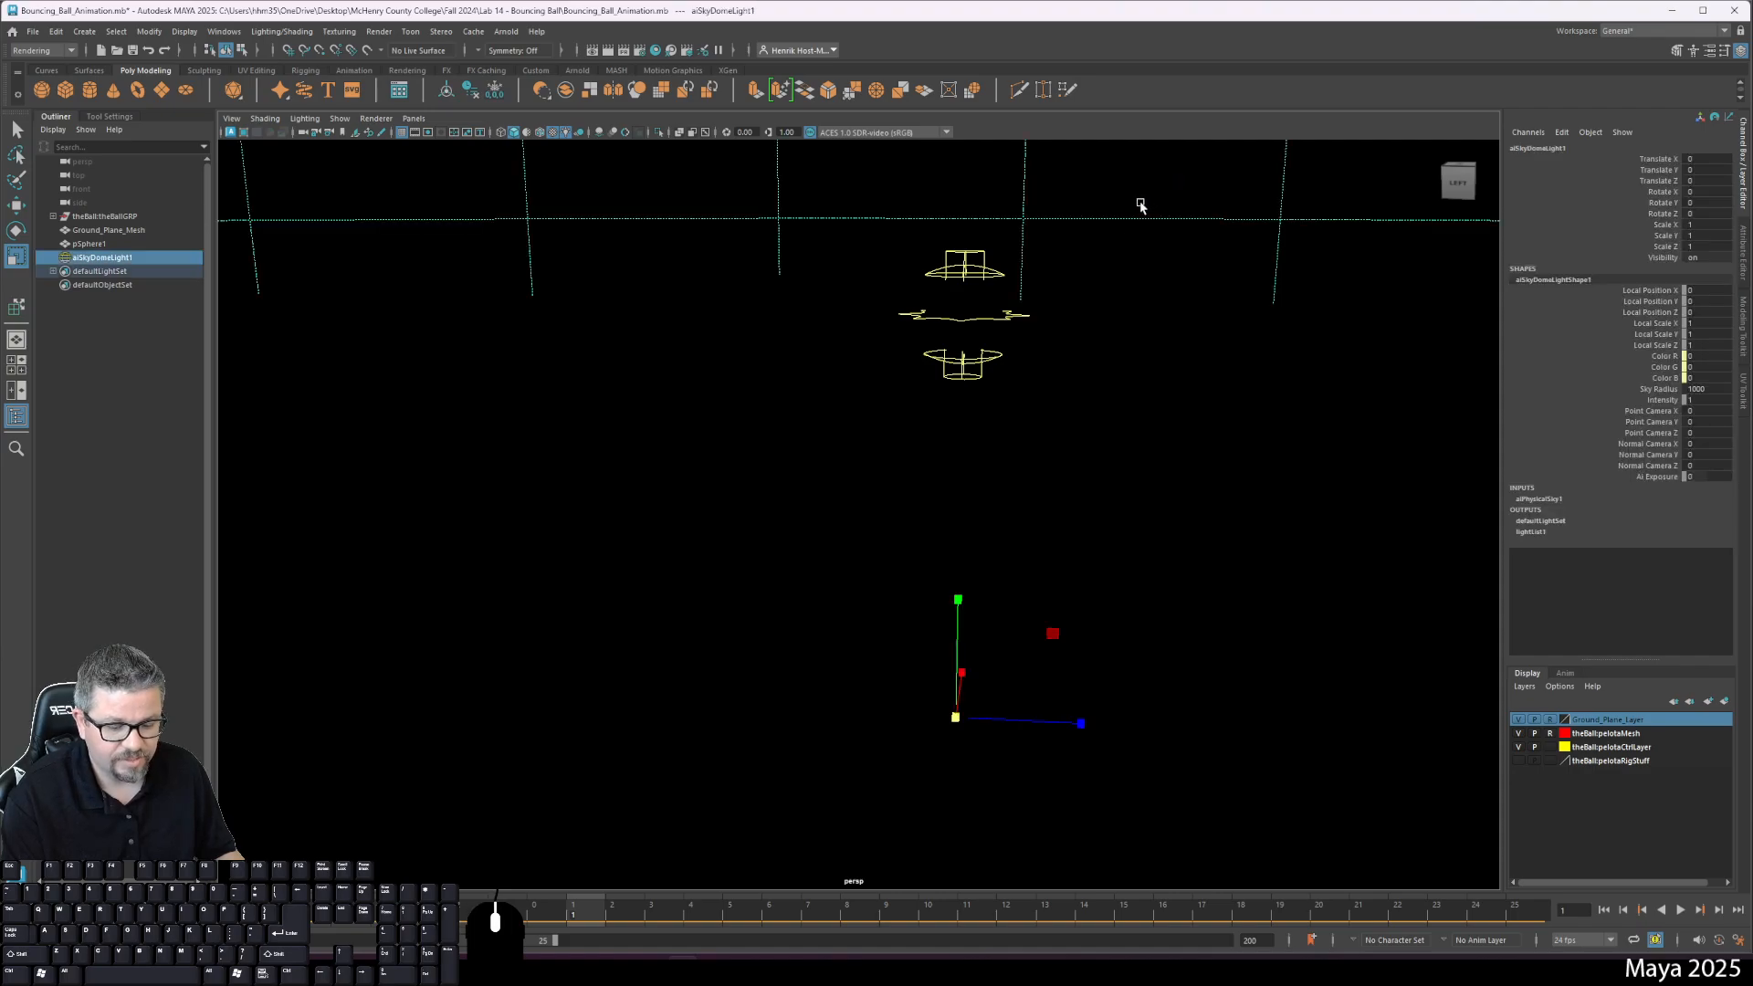
key("6")
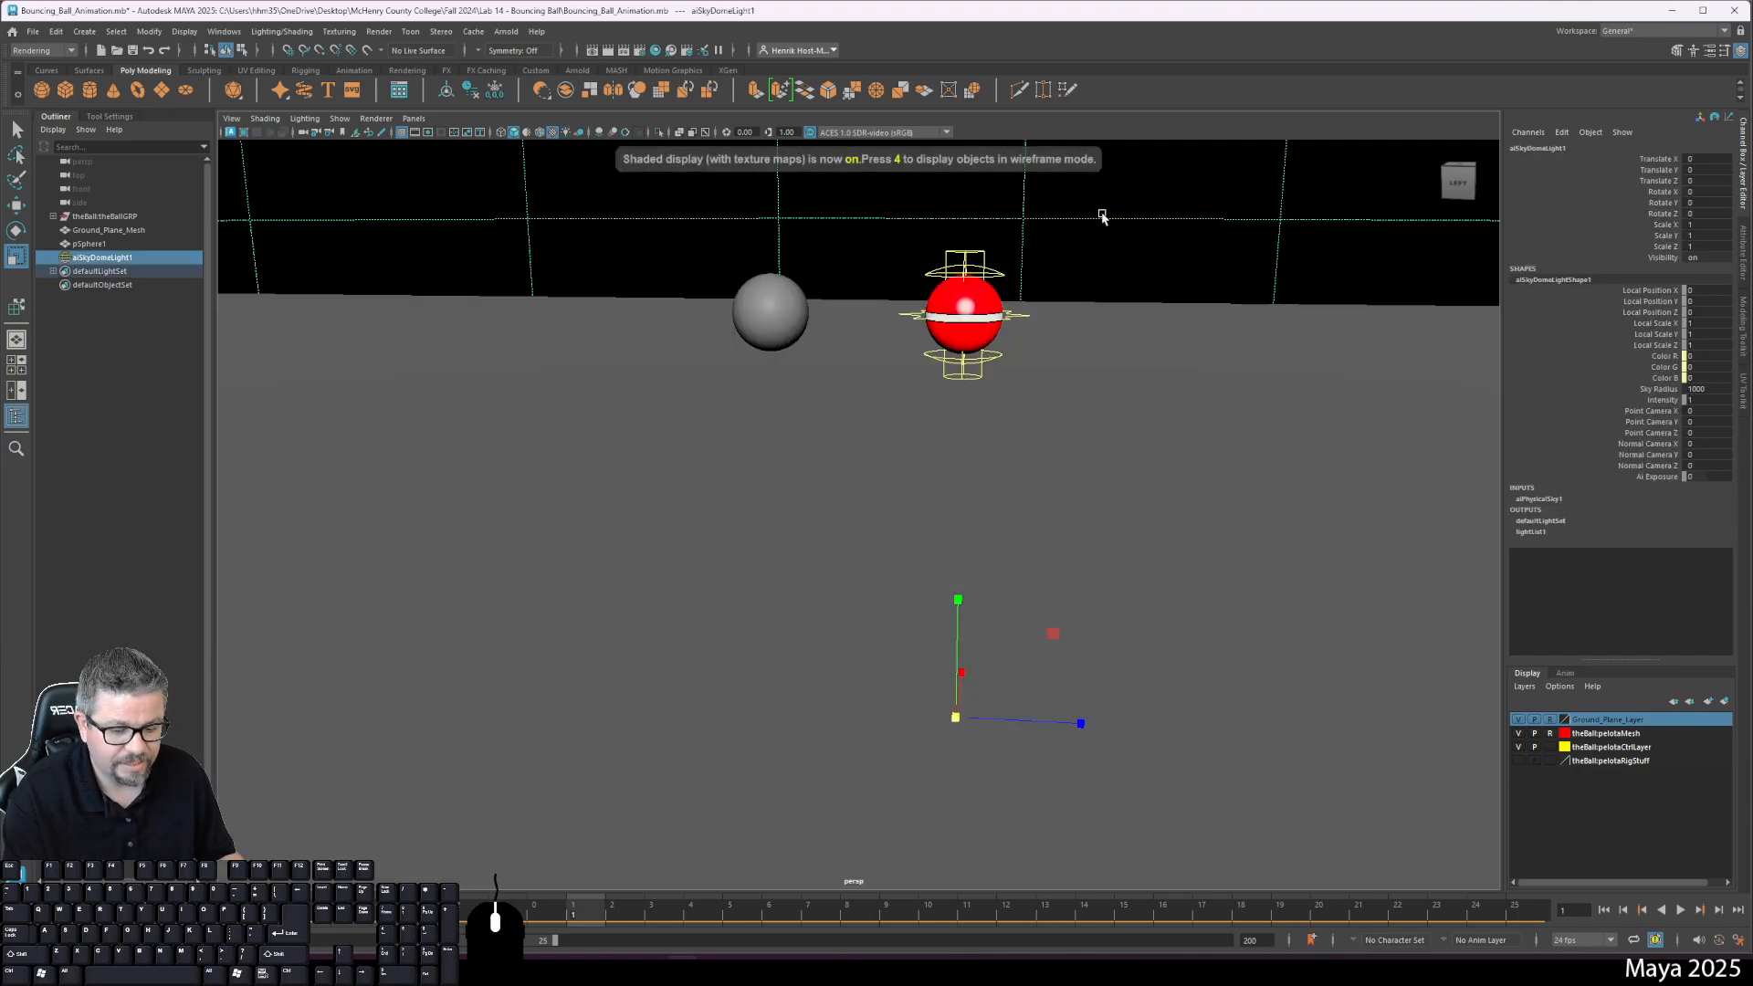
key("7")
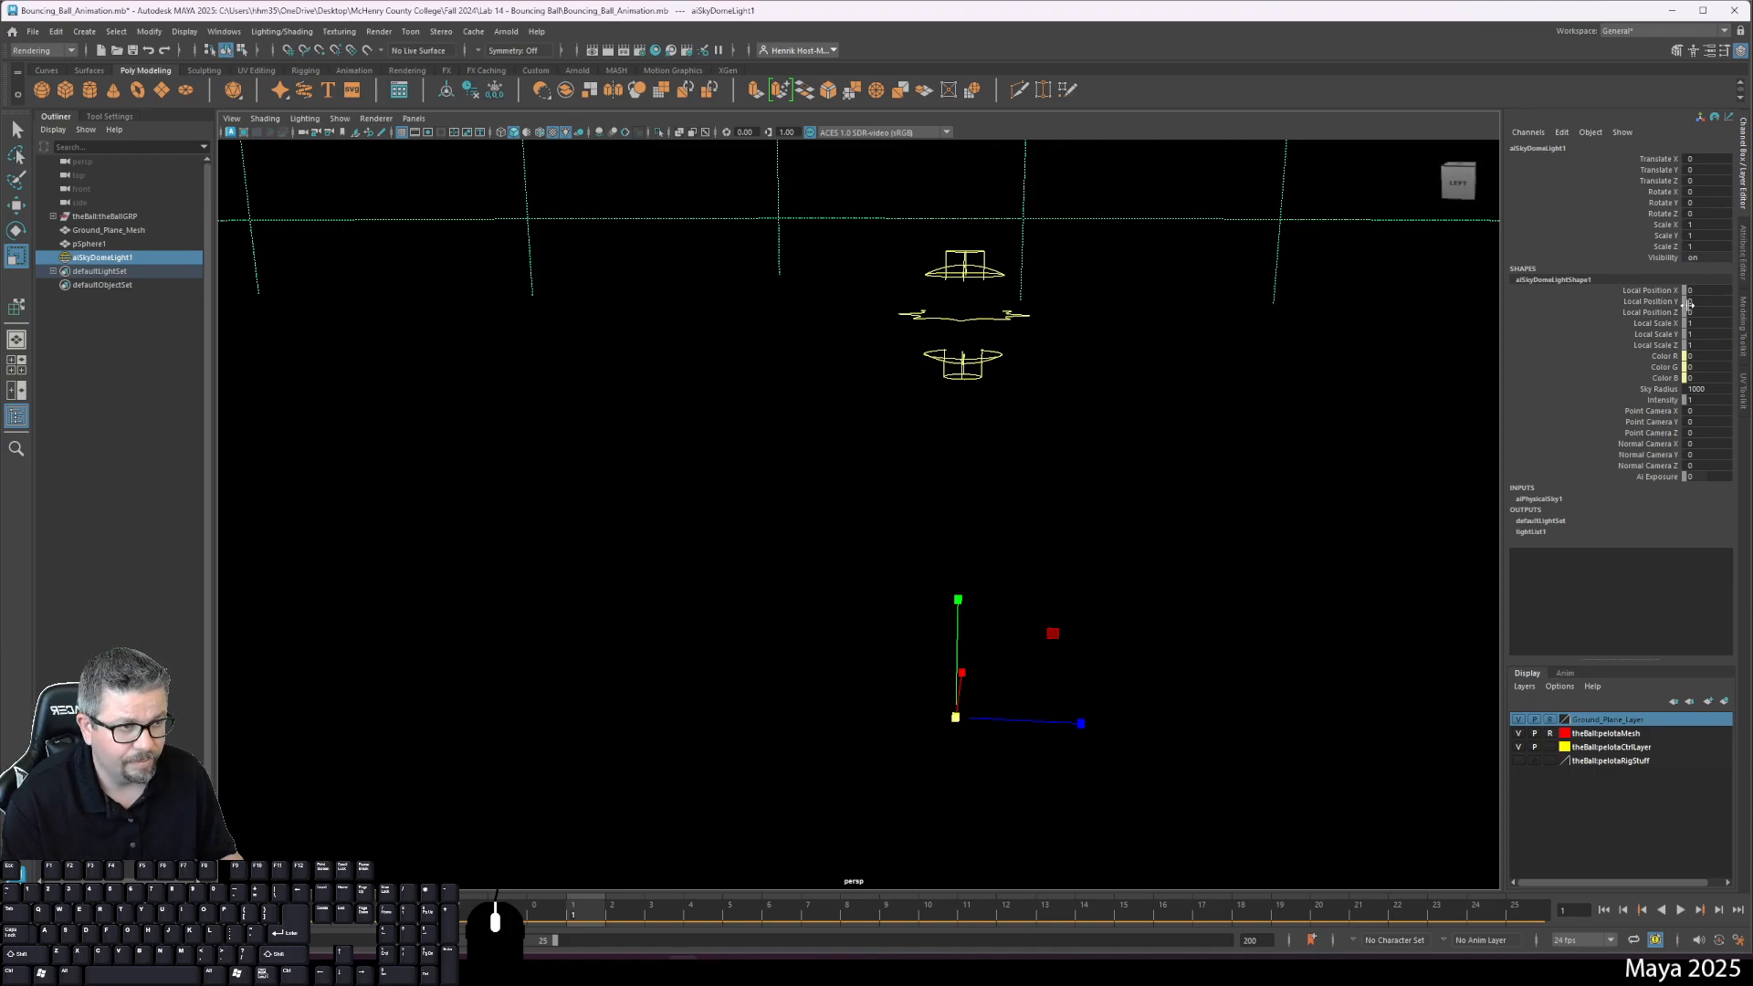
Step: Set the sky dome light's intensity to 5 and then to 6
left_click(1742, 260)
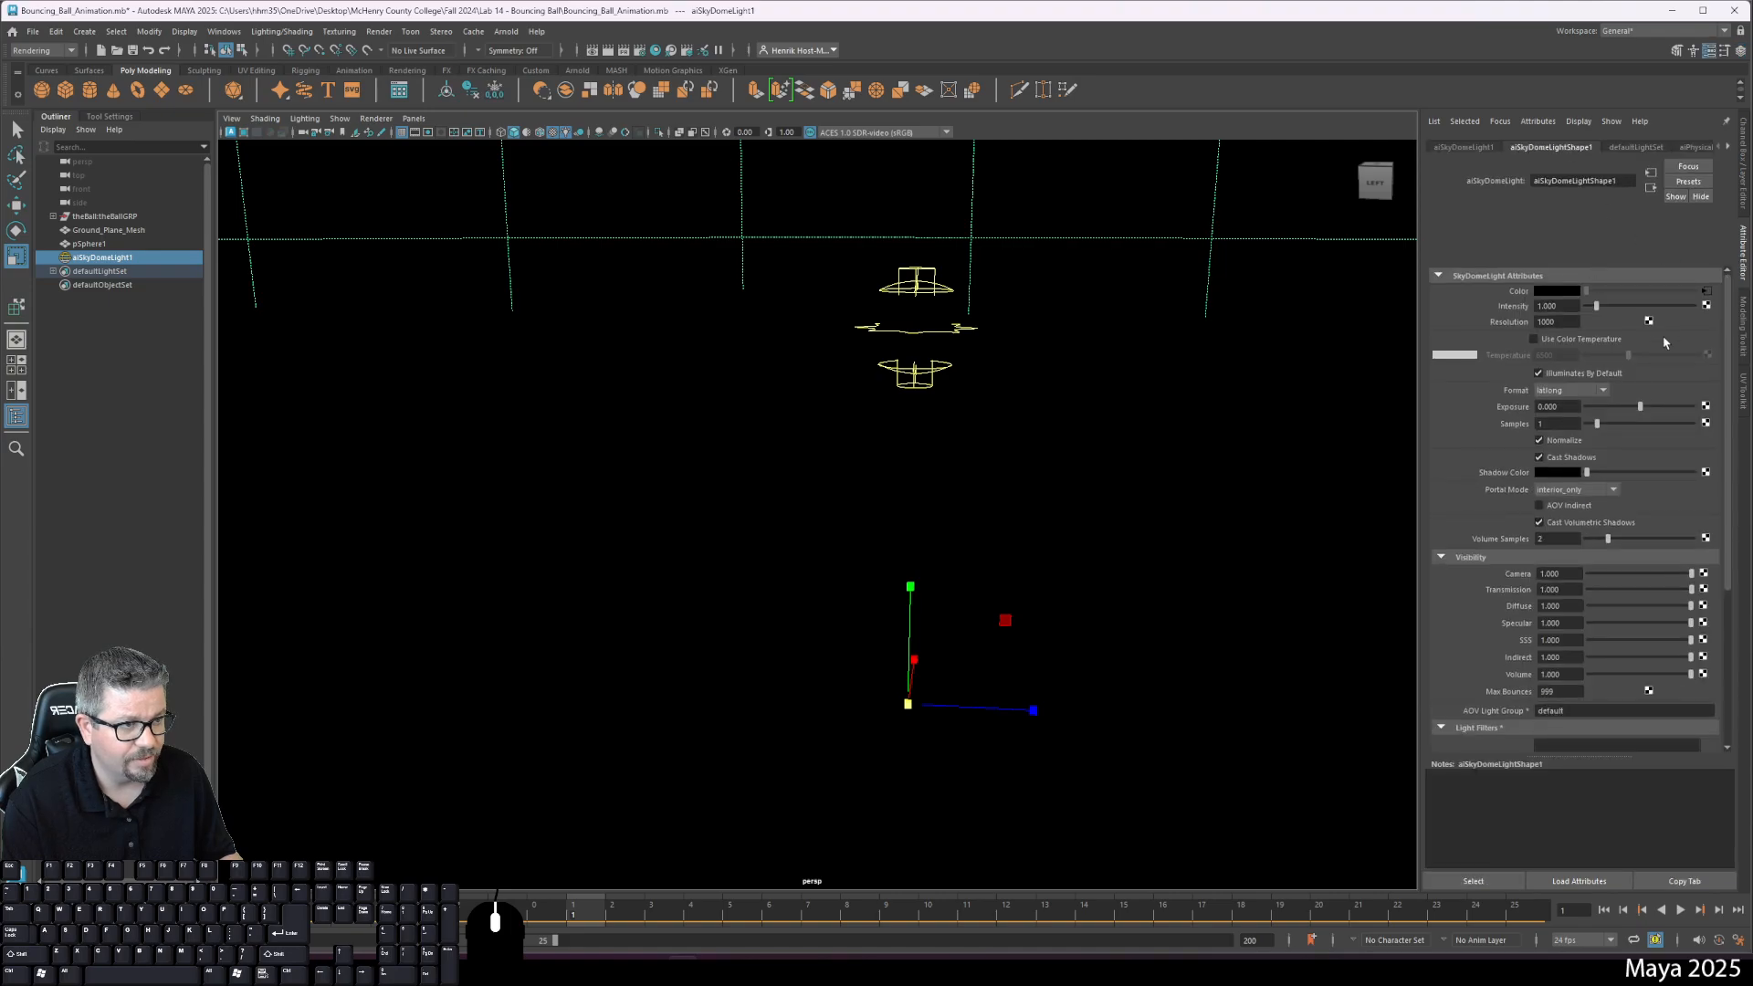
left_click(1471, 149)
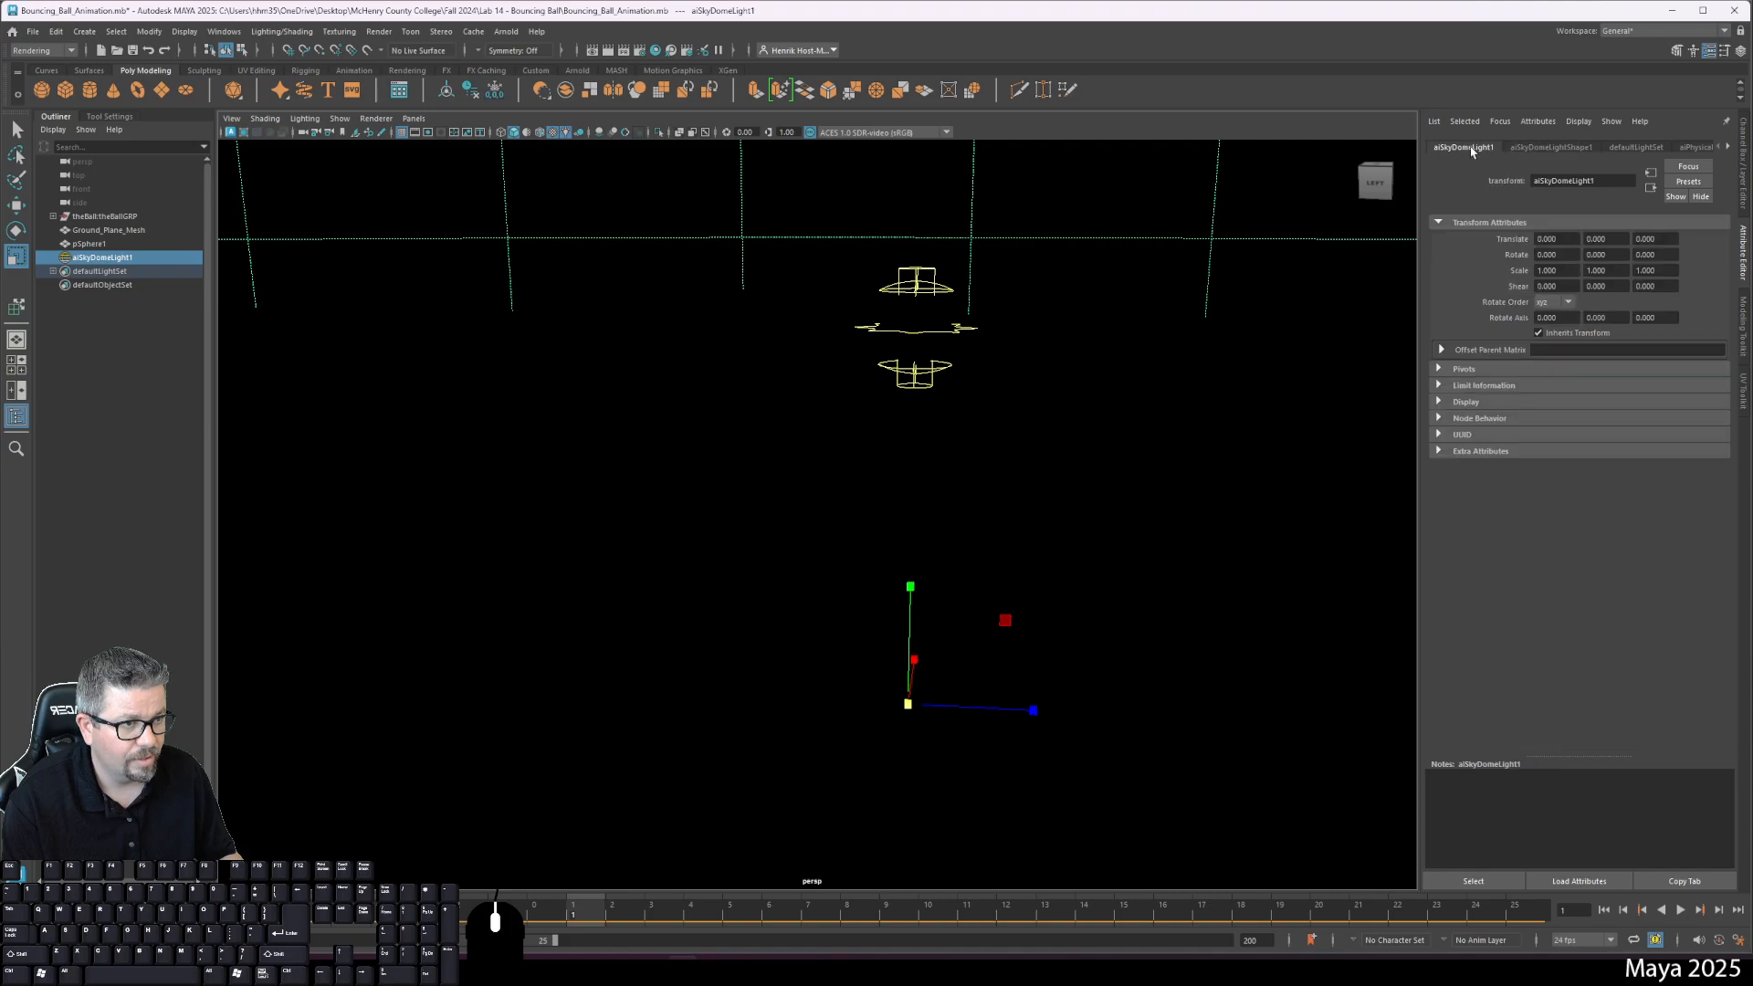
left_click(1530, 149)
left_click(1549, 307)
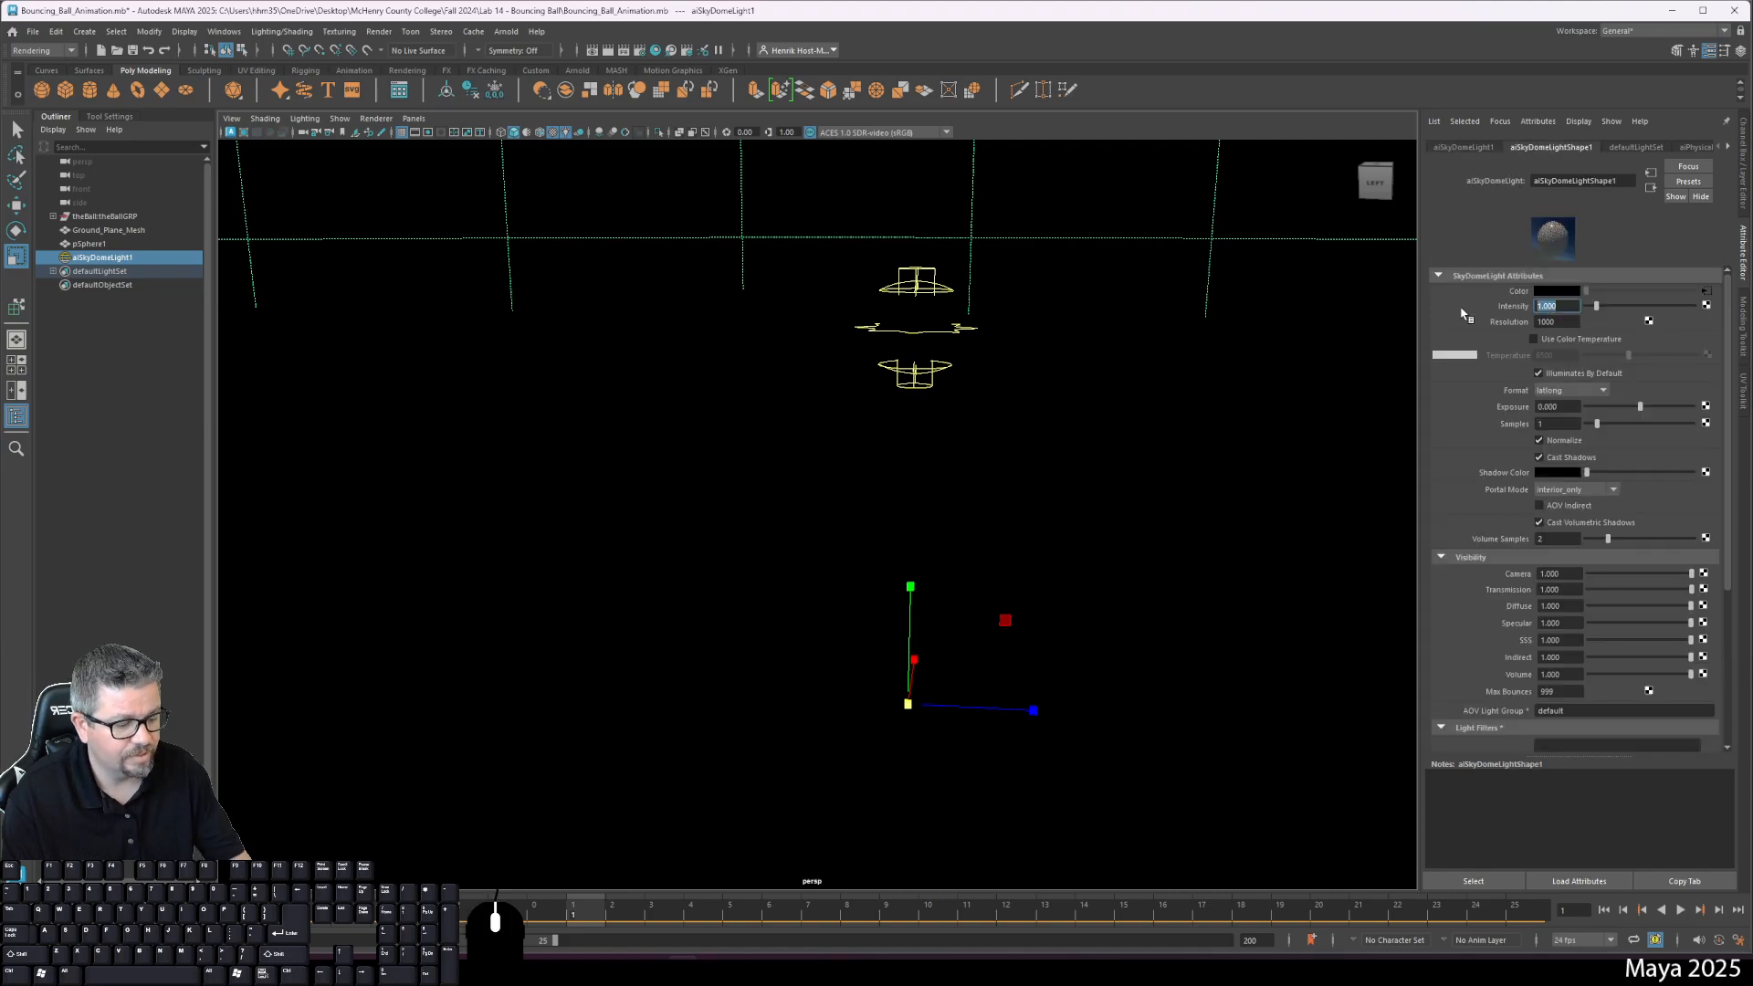
type("5")
key("Return")
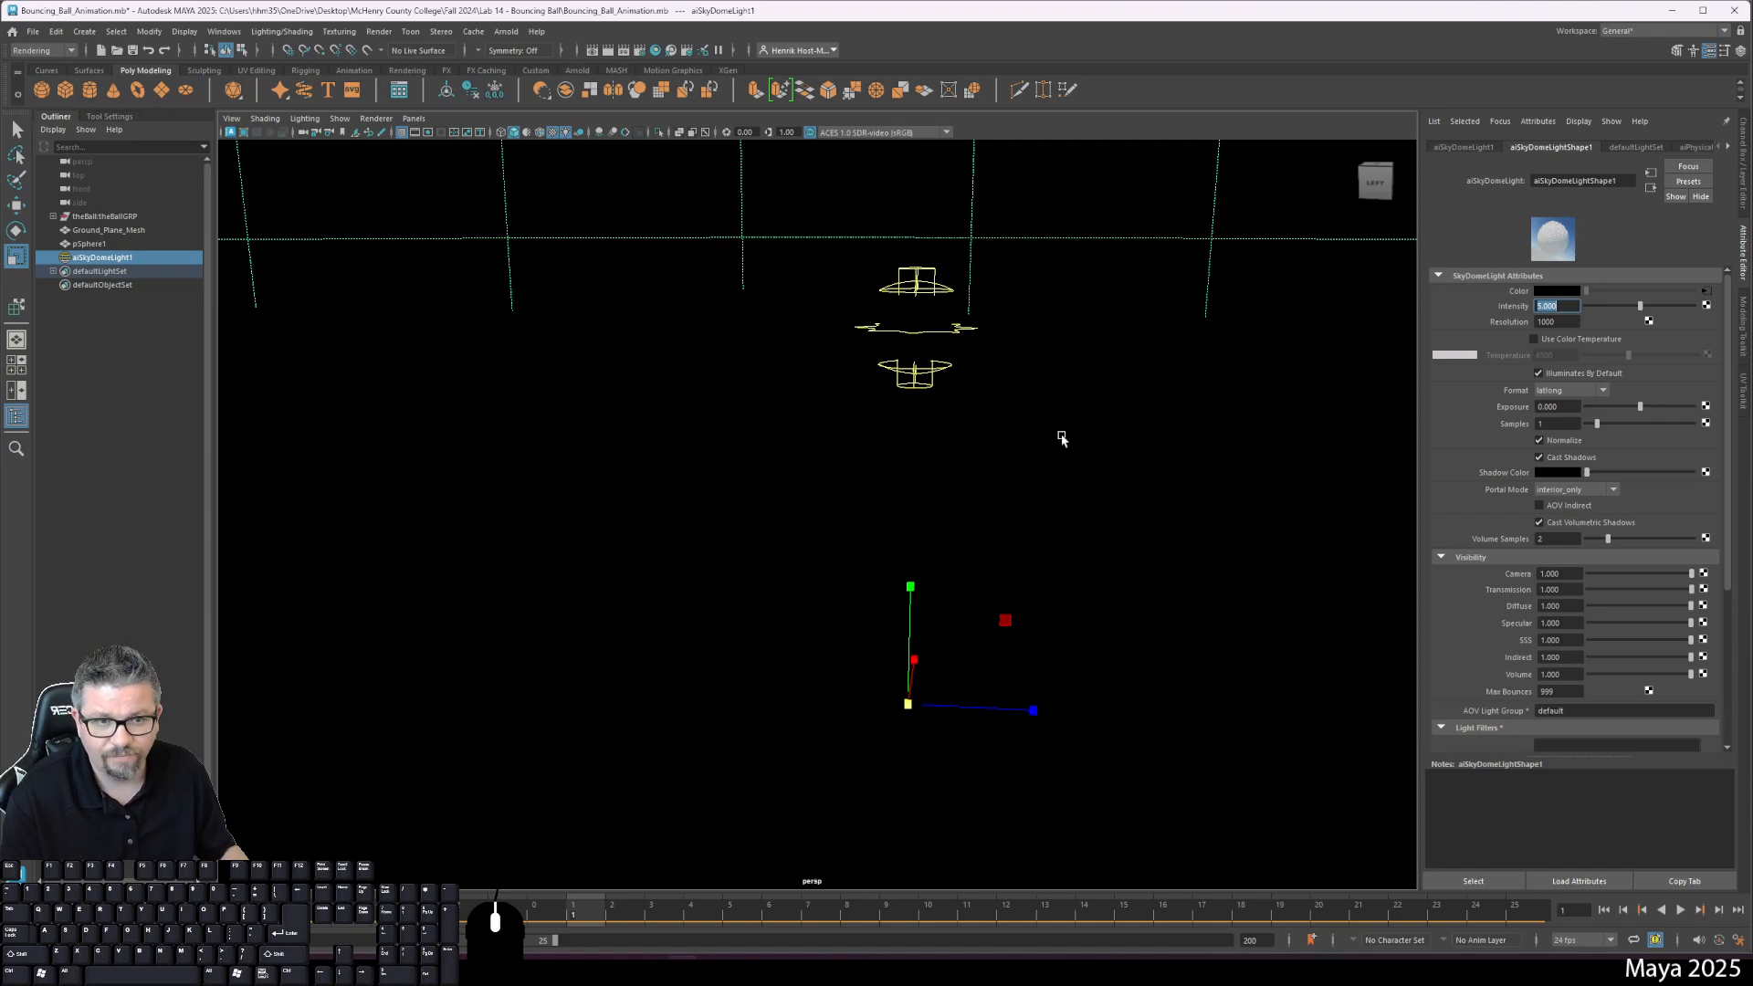
type("6")
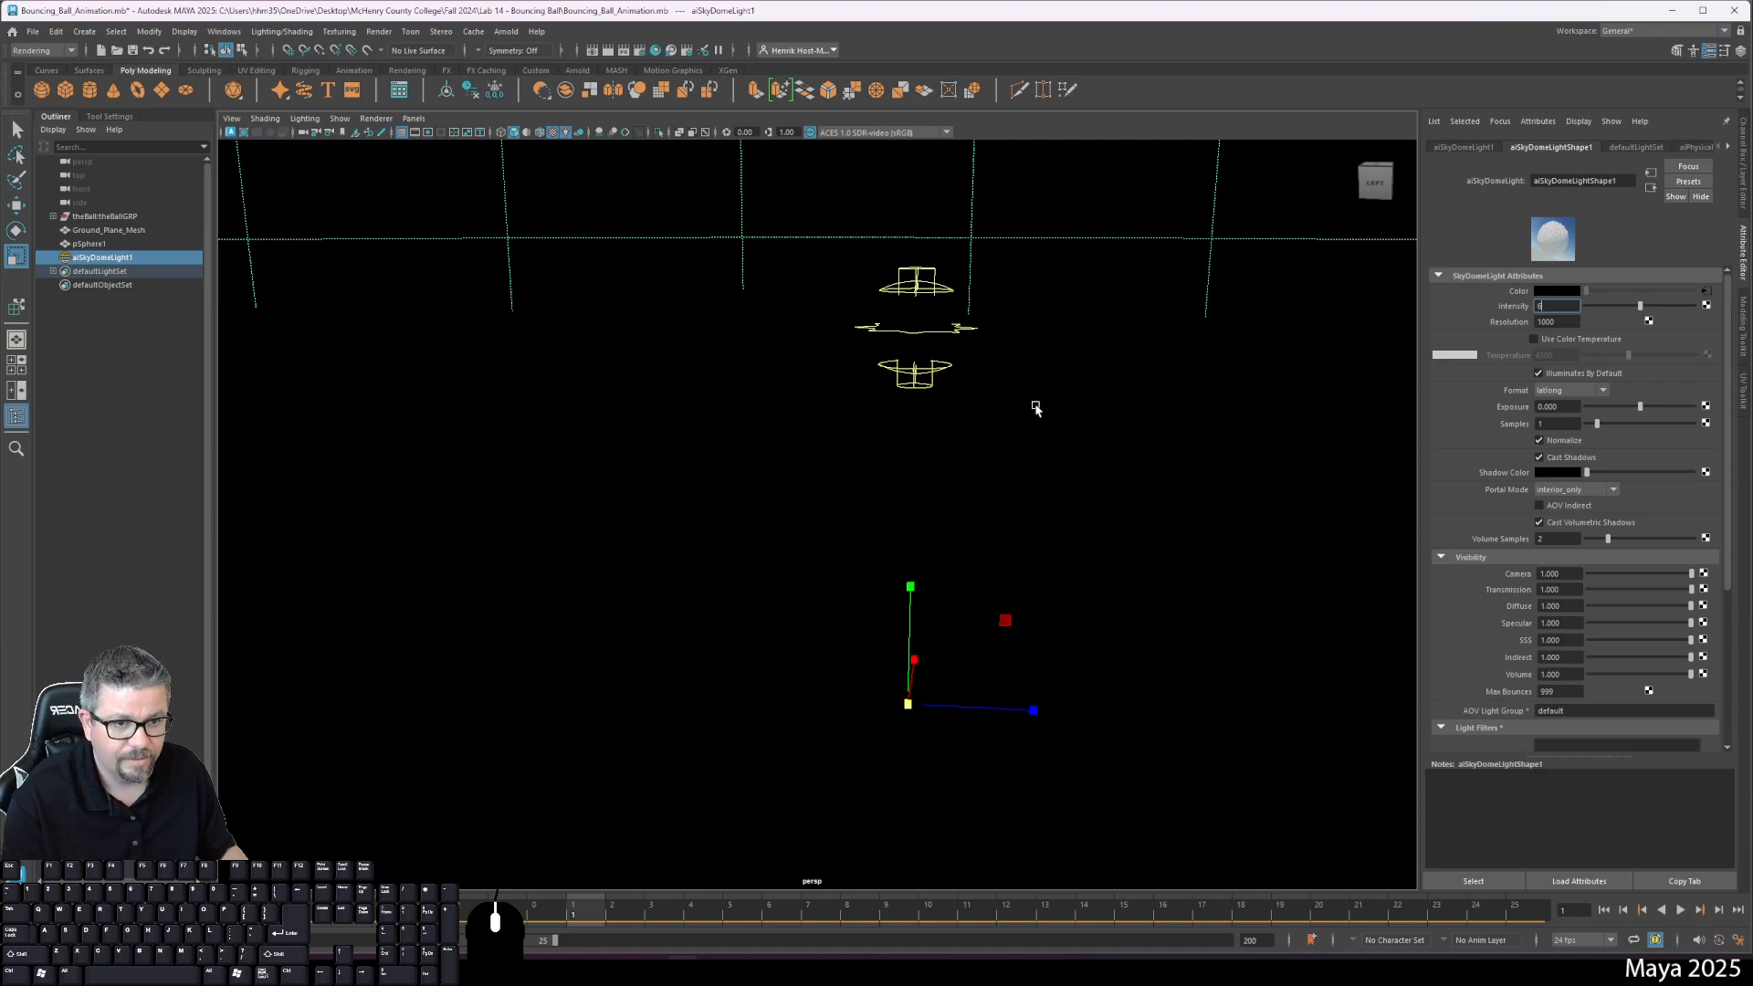
key("Return")
Step: Compare the viewport's textured display with its scene-lit display
key("6")
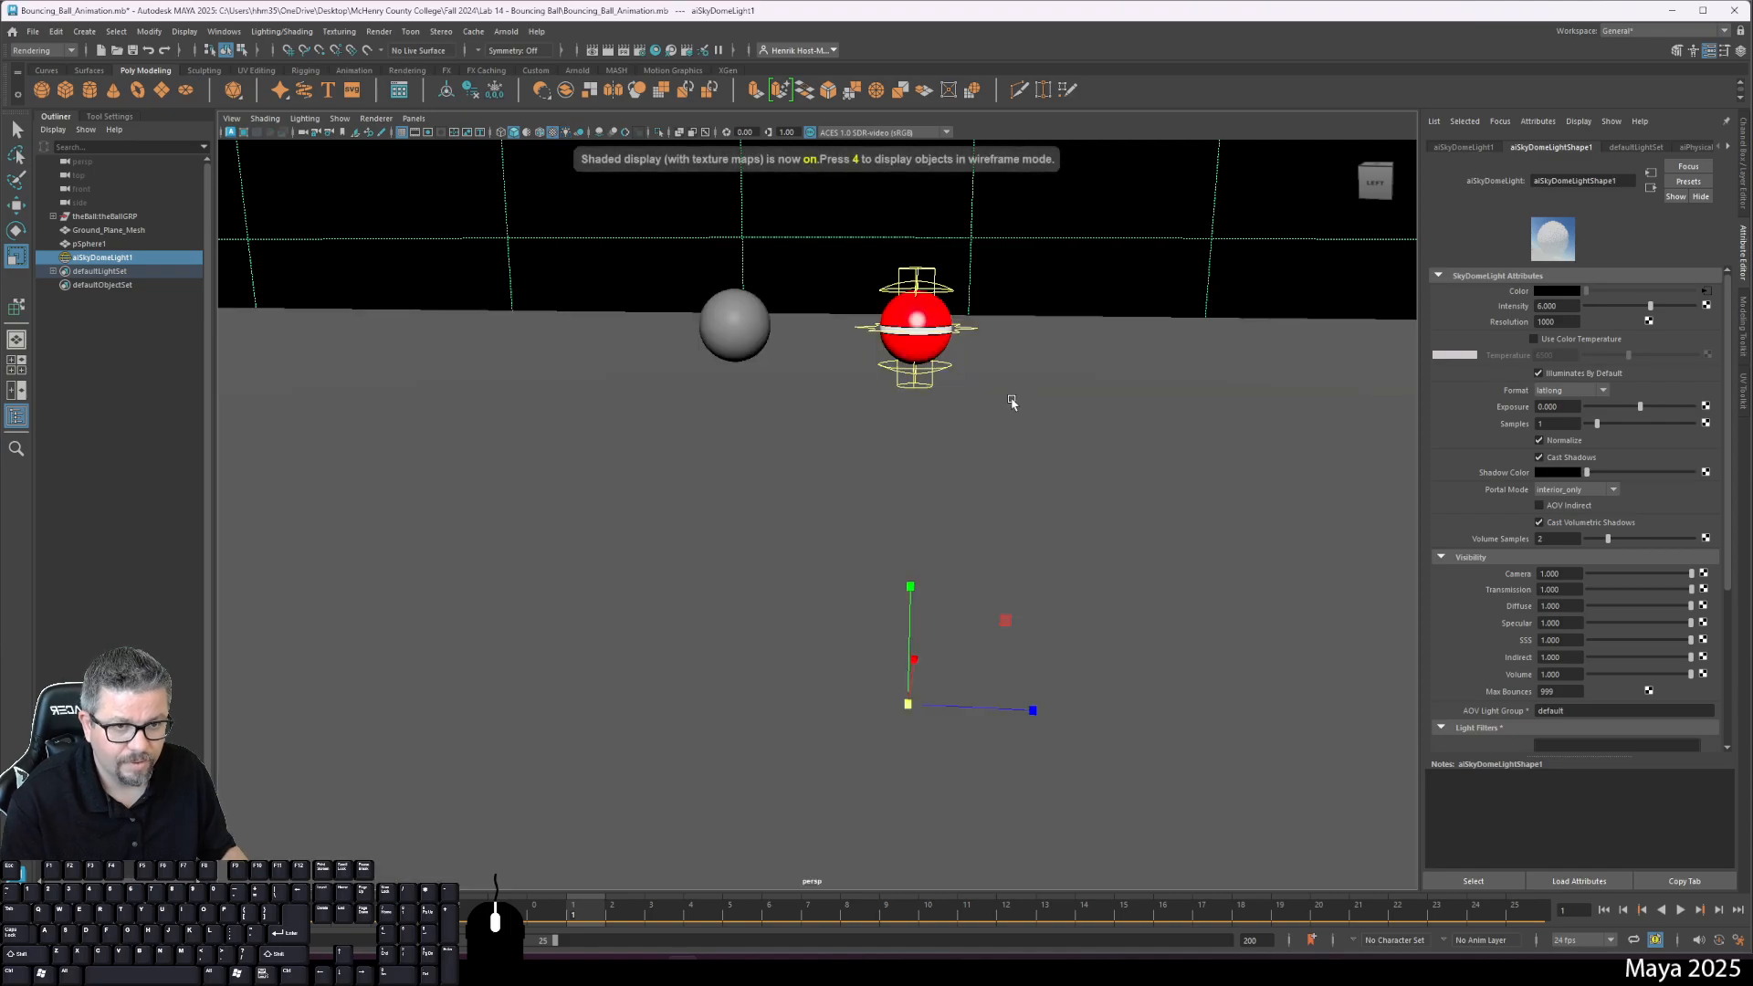
key("7")
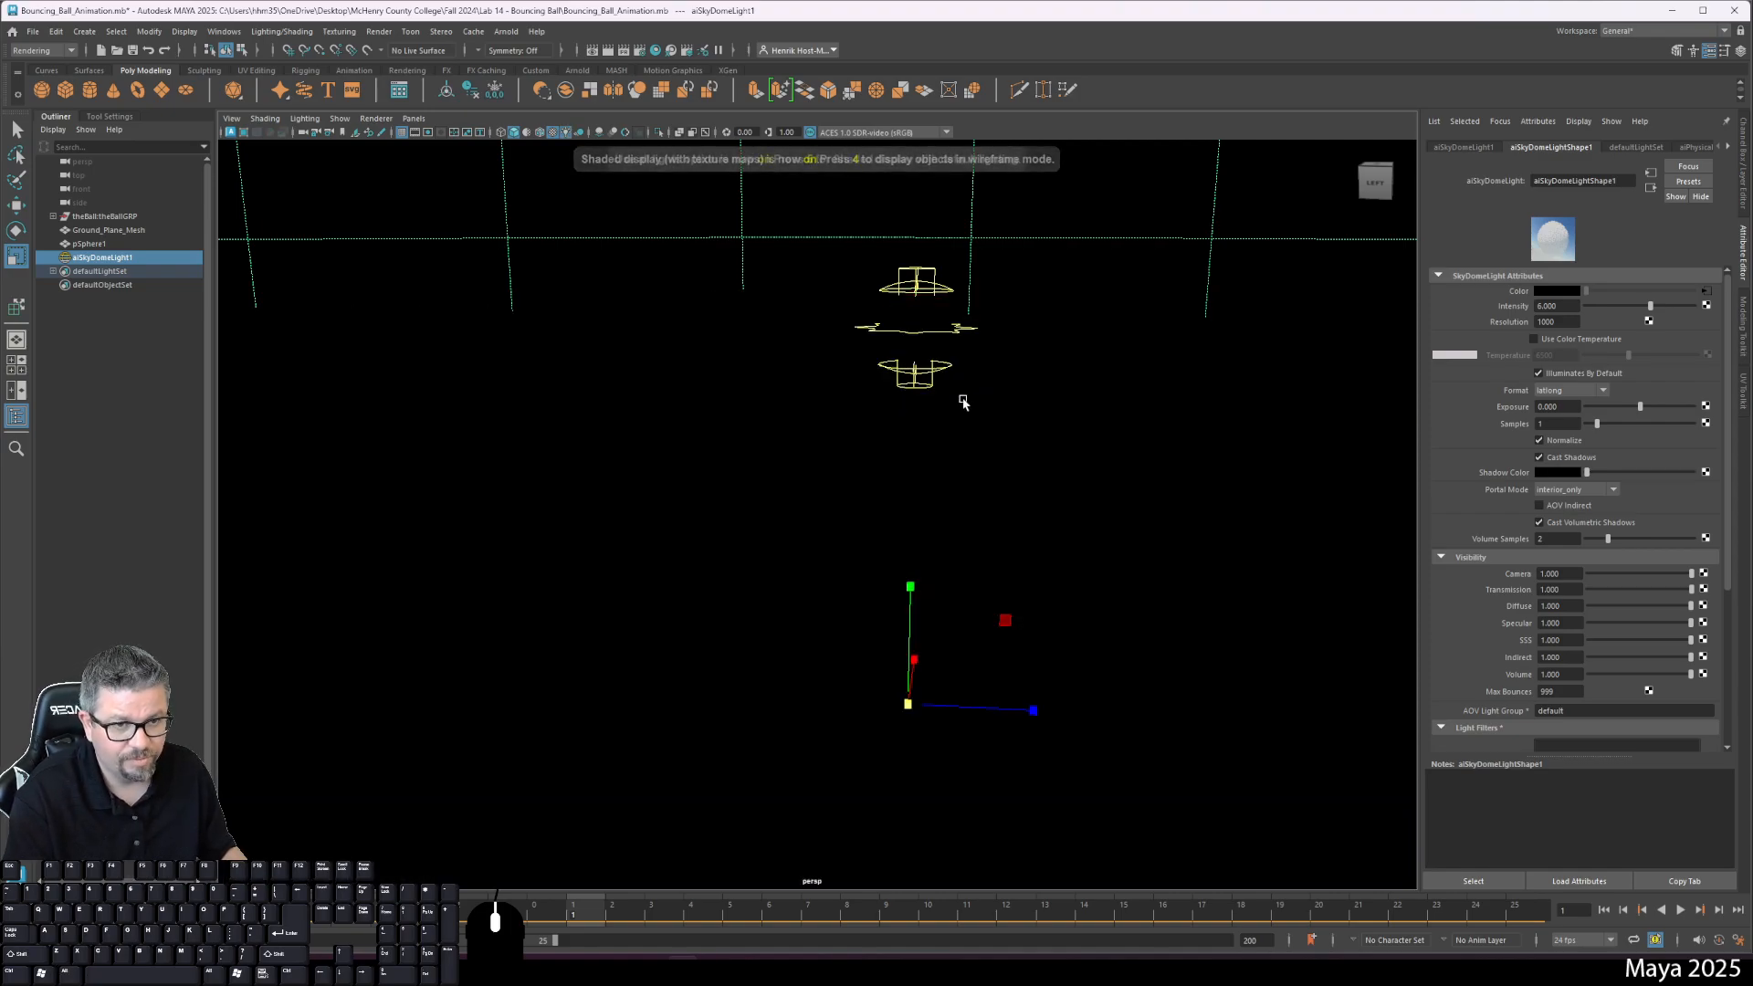
key("6")
key("7")
key("6")
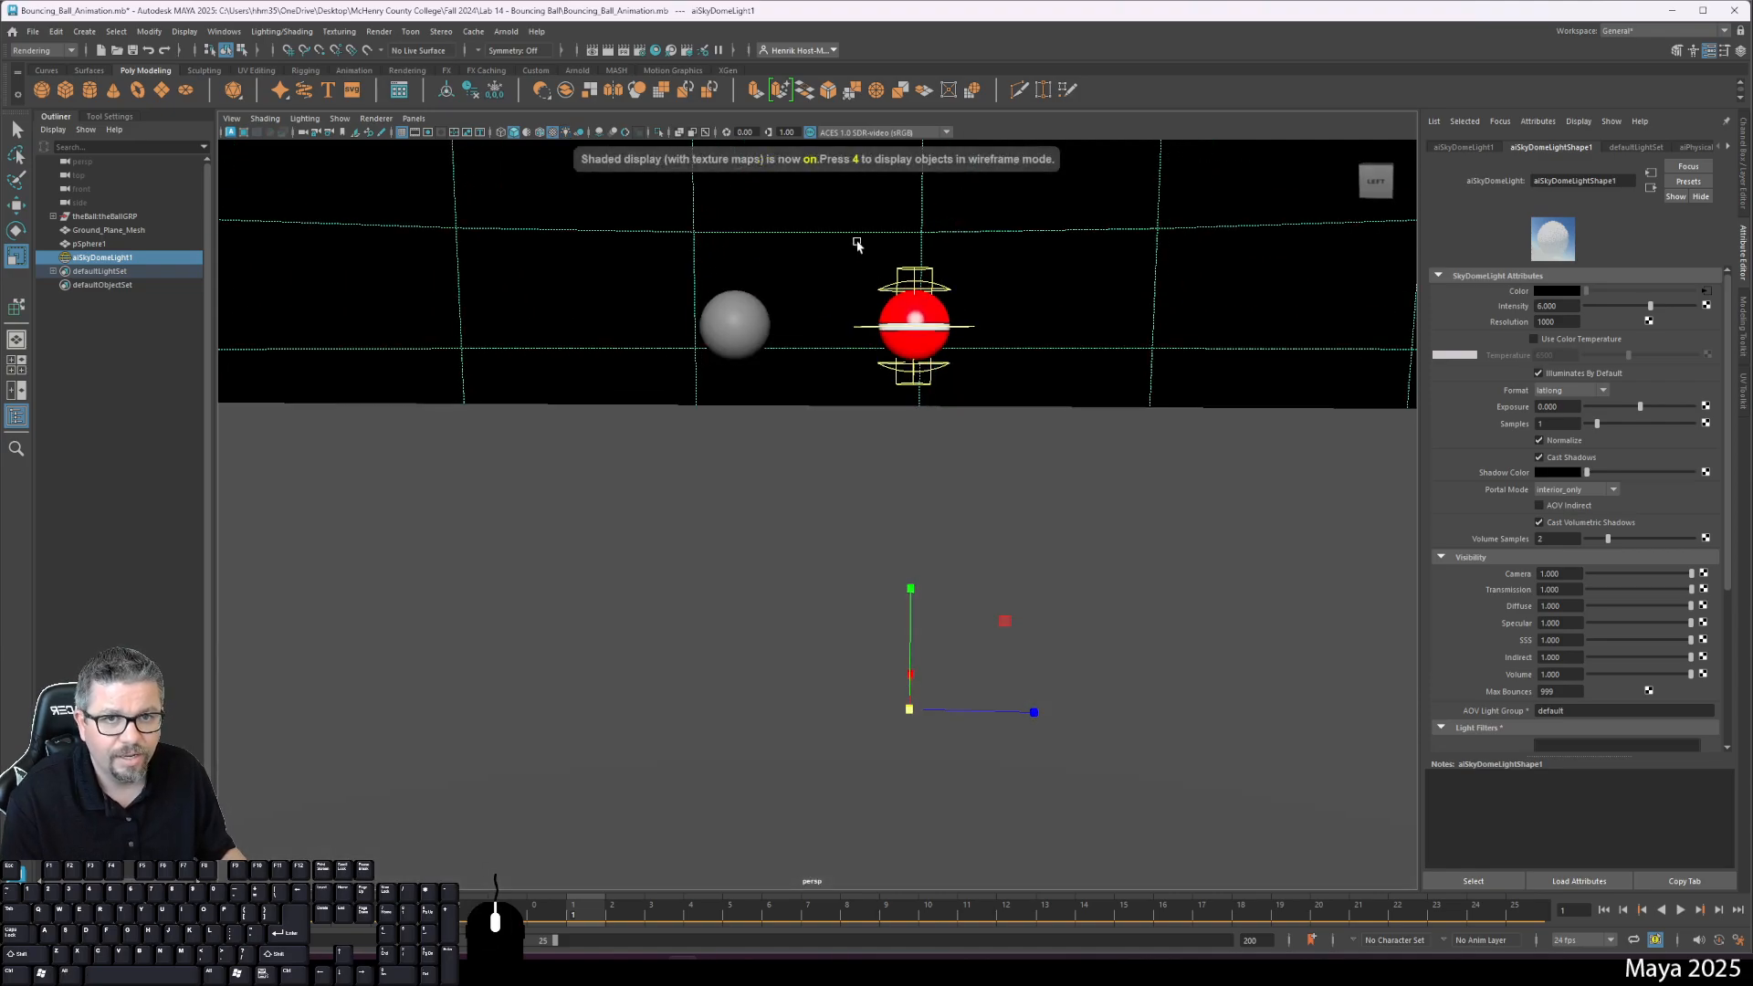
Step: Render the perspective view with Arnold and close the render window
left_click(507, 31)
left_click(518, 60)
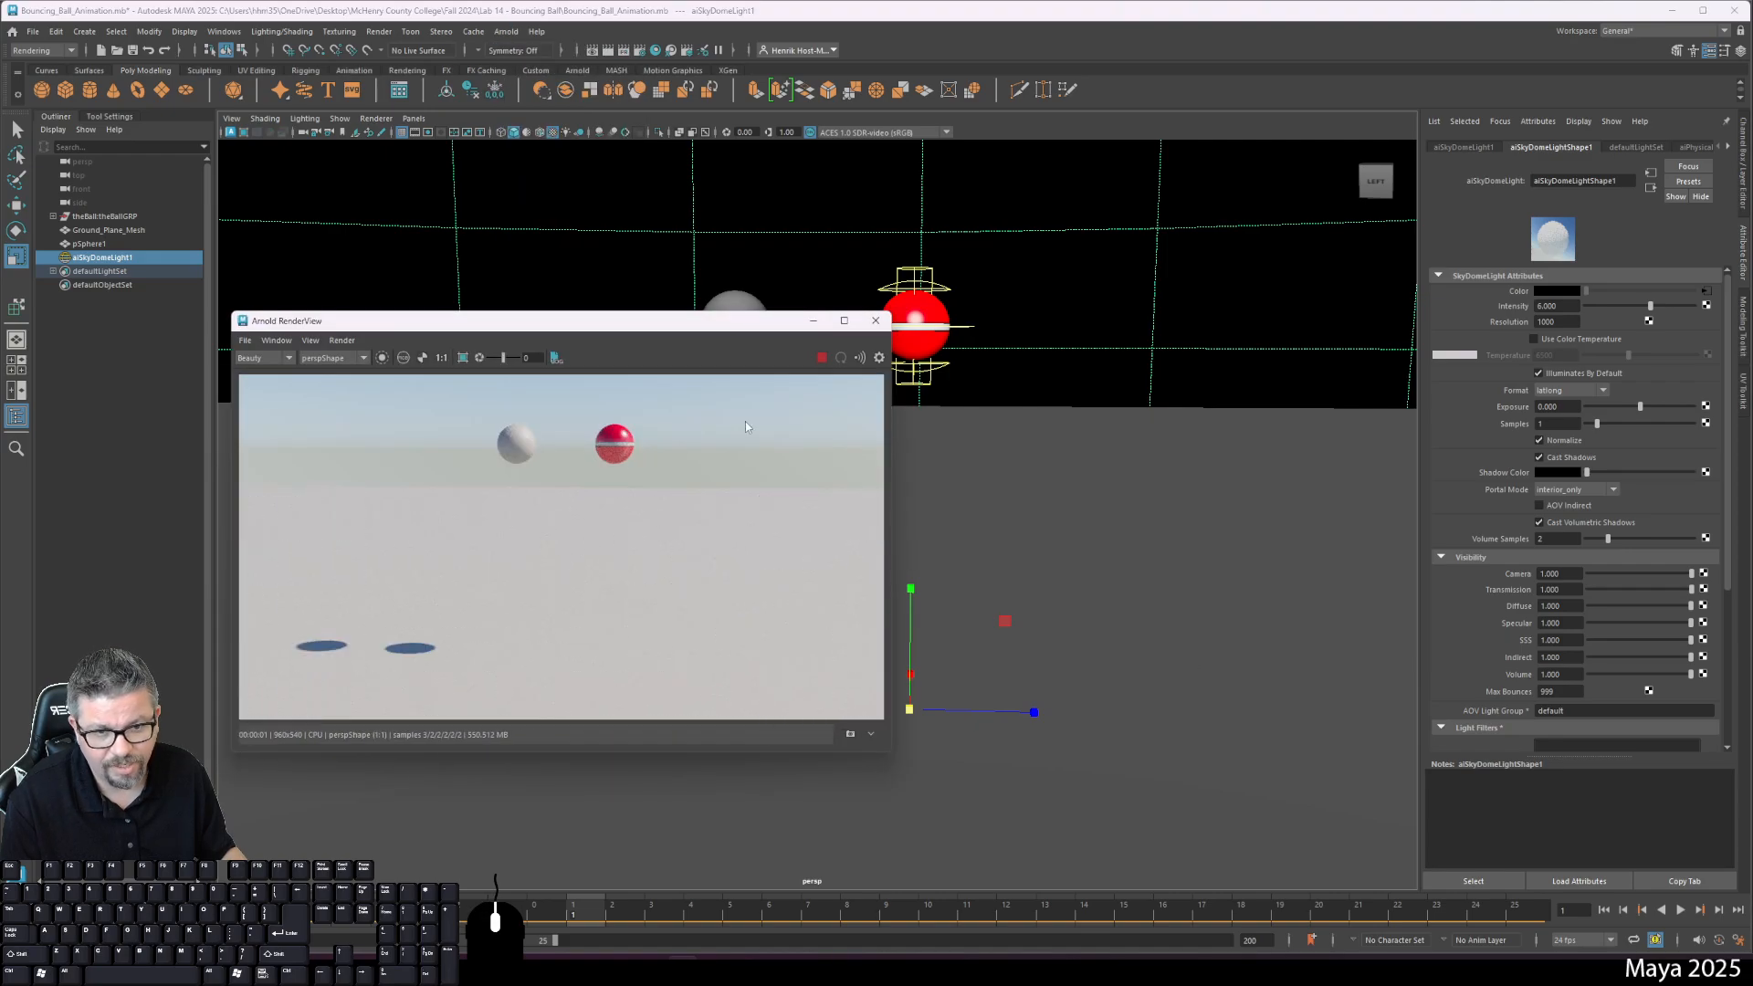
left_click(876, 321)
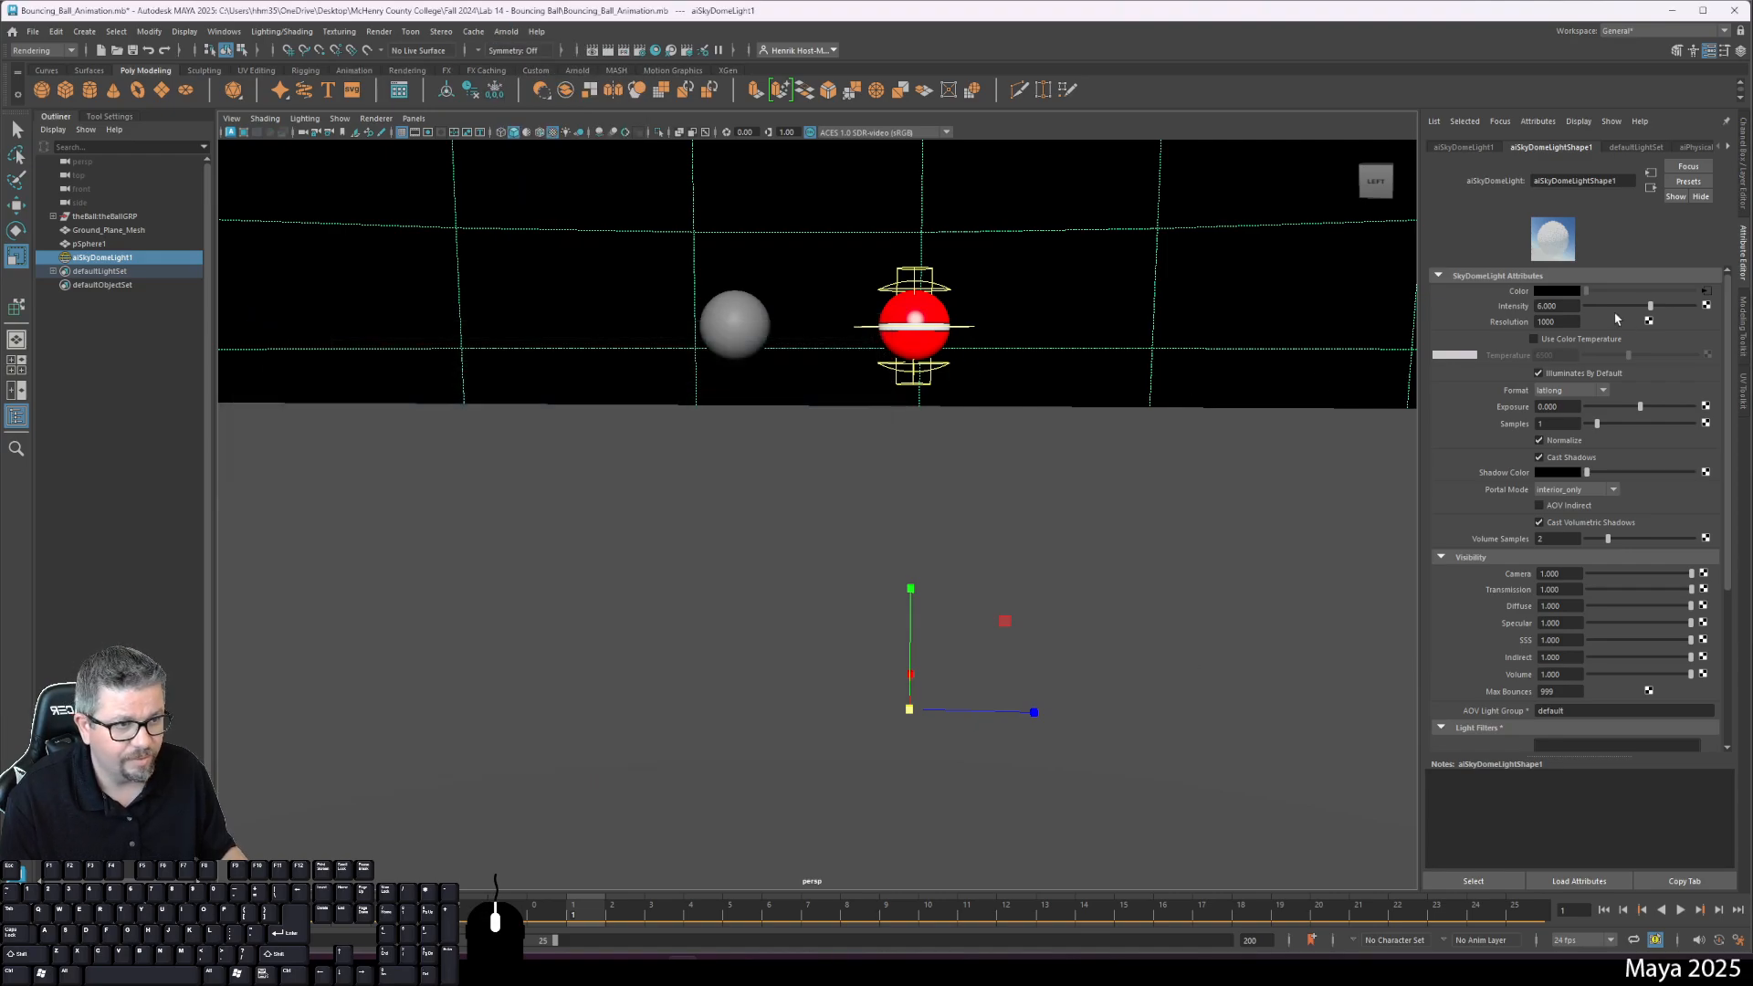
Step: Set the sky dome light's intensity to 1 and run another Arnold test render
left_click(1568, 308)
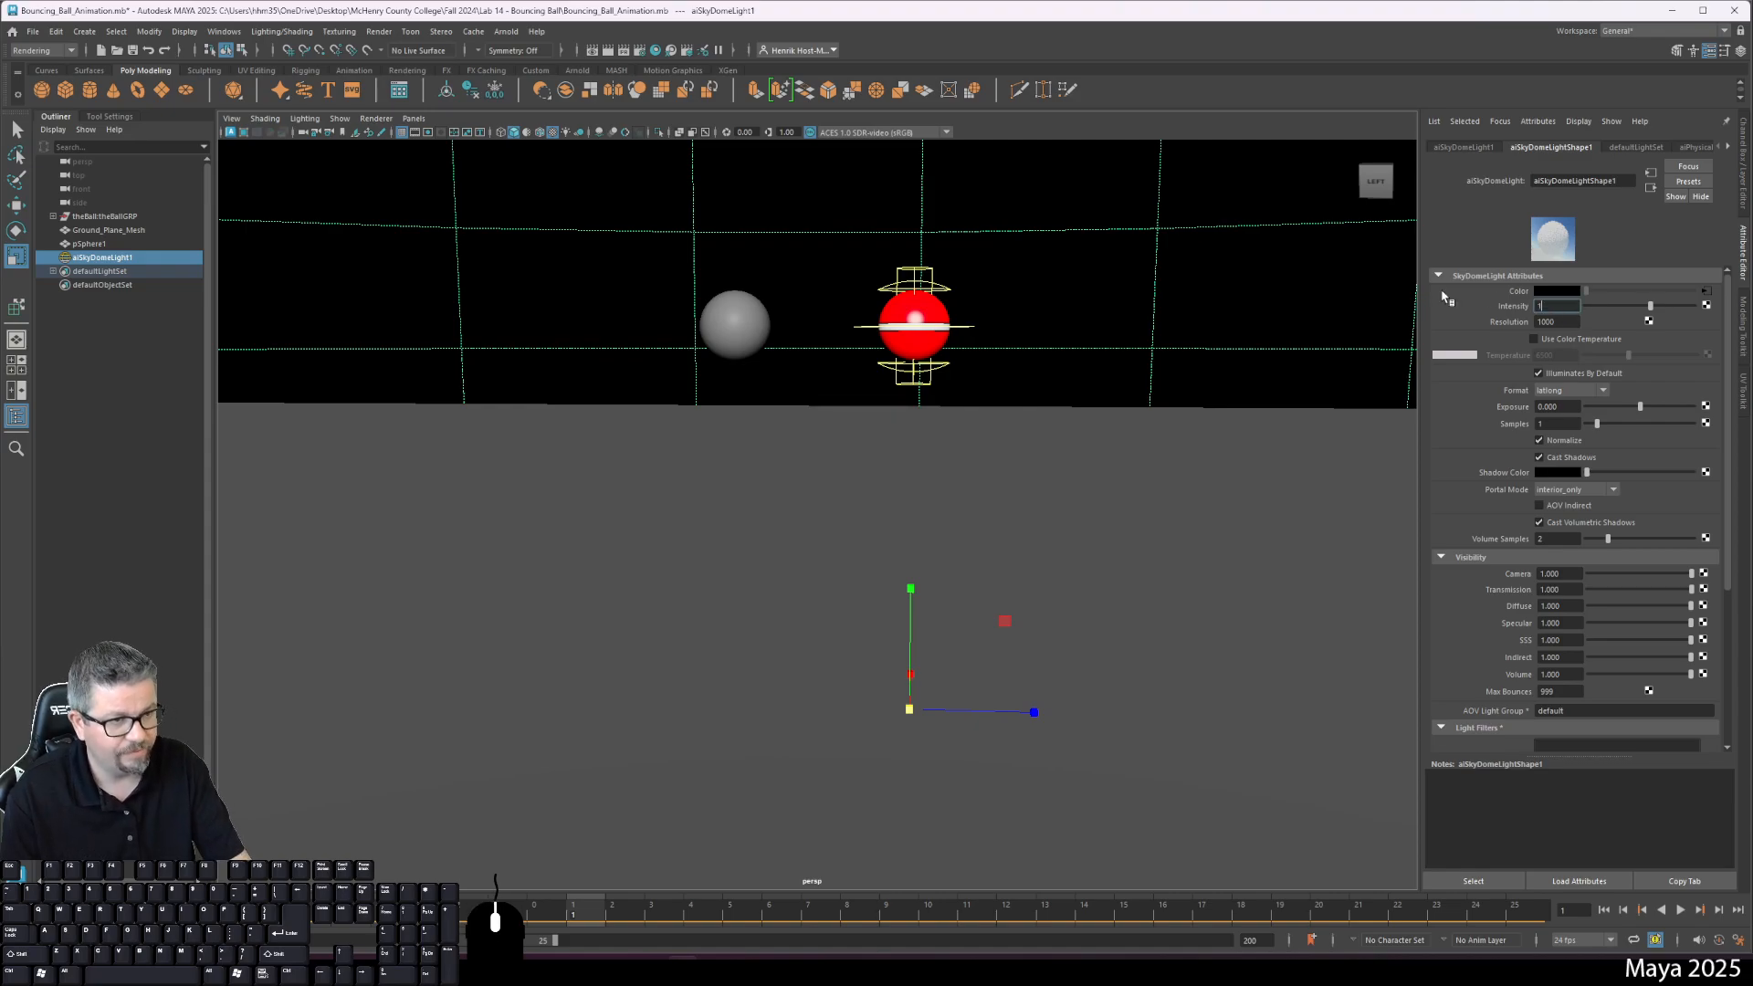
type("1")
key("Return")
left_click(506, 31)
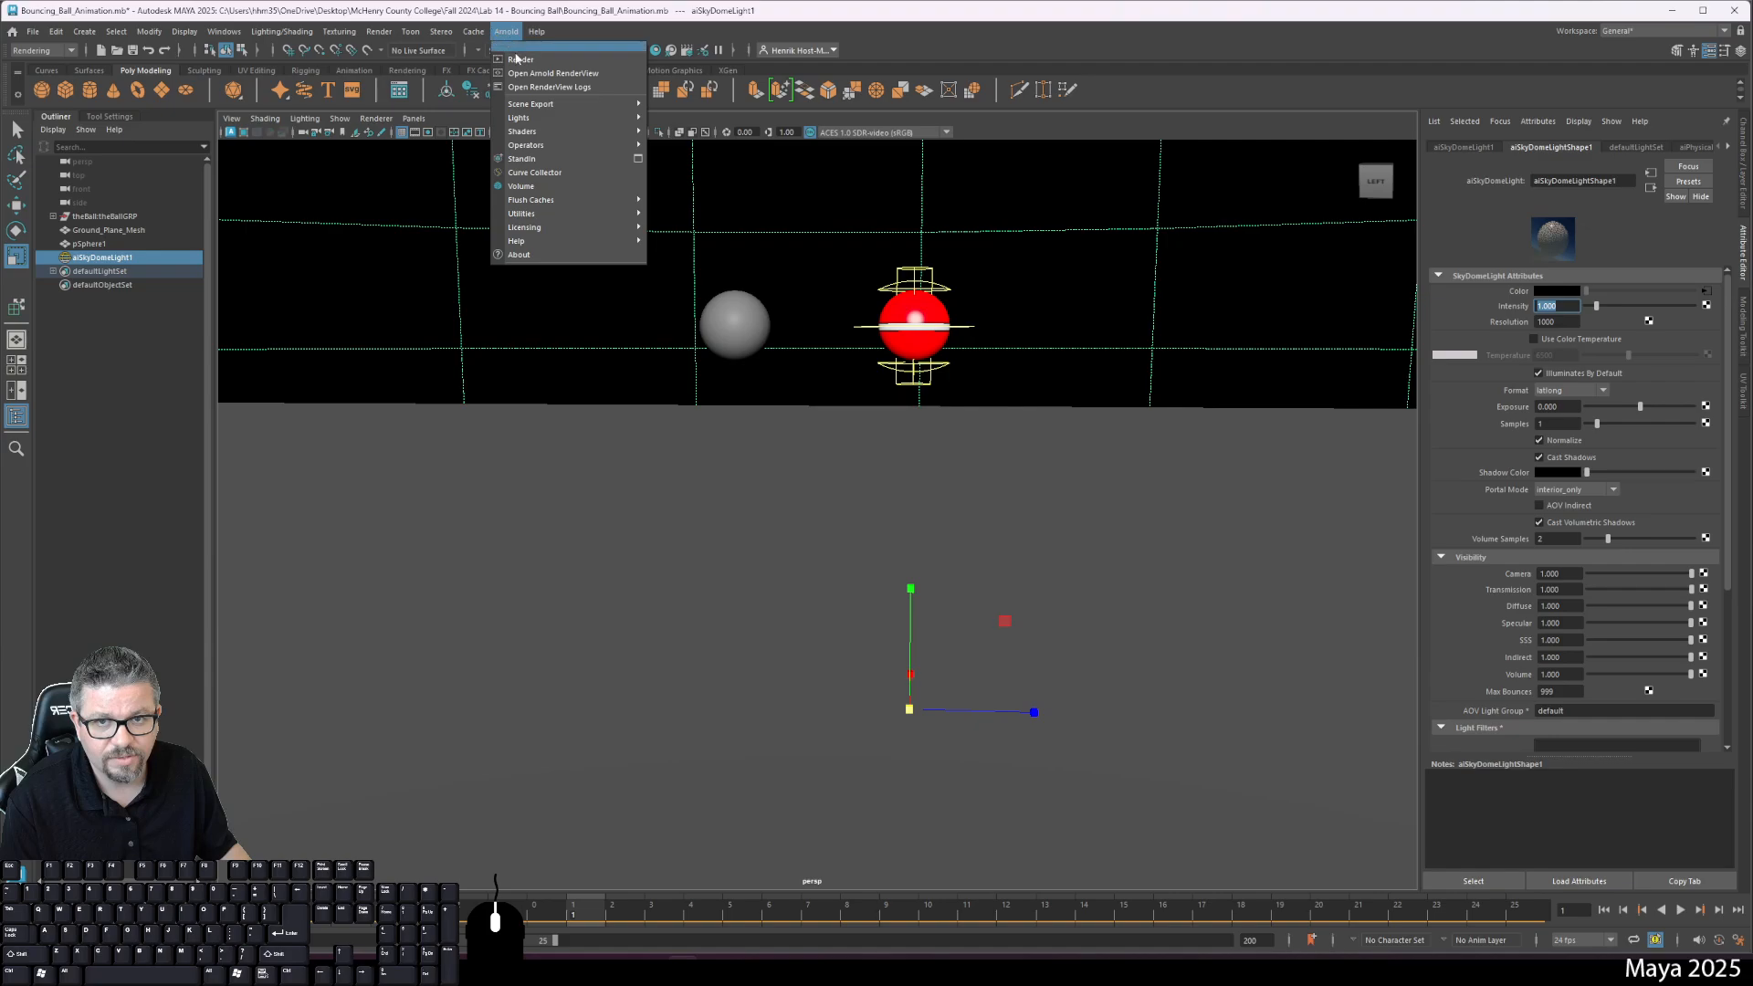
left_click(519, 59)
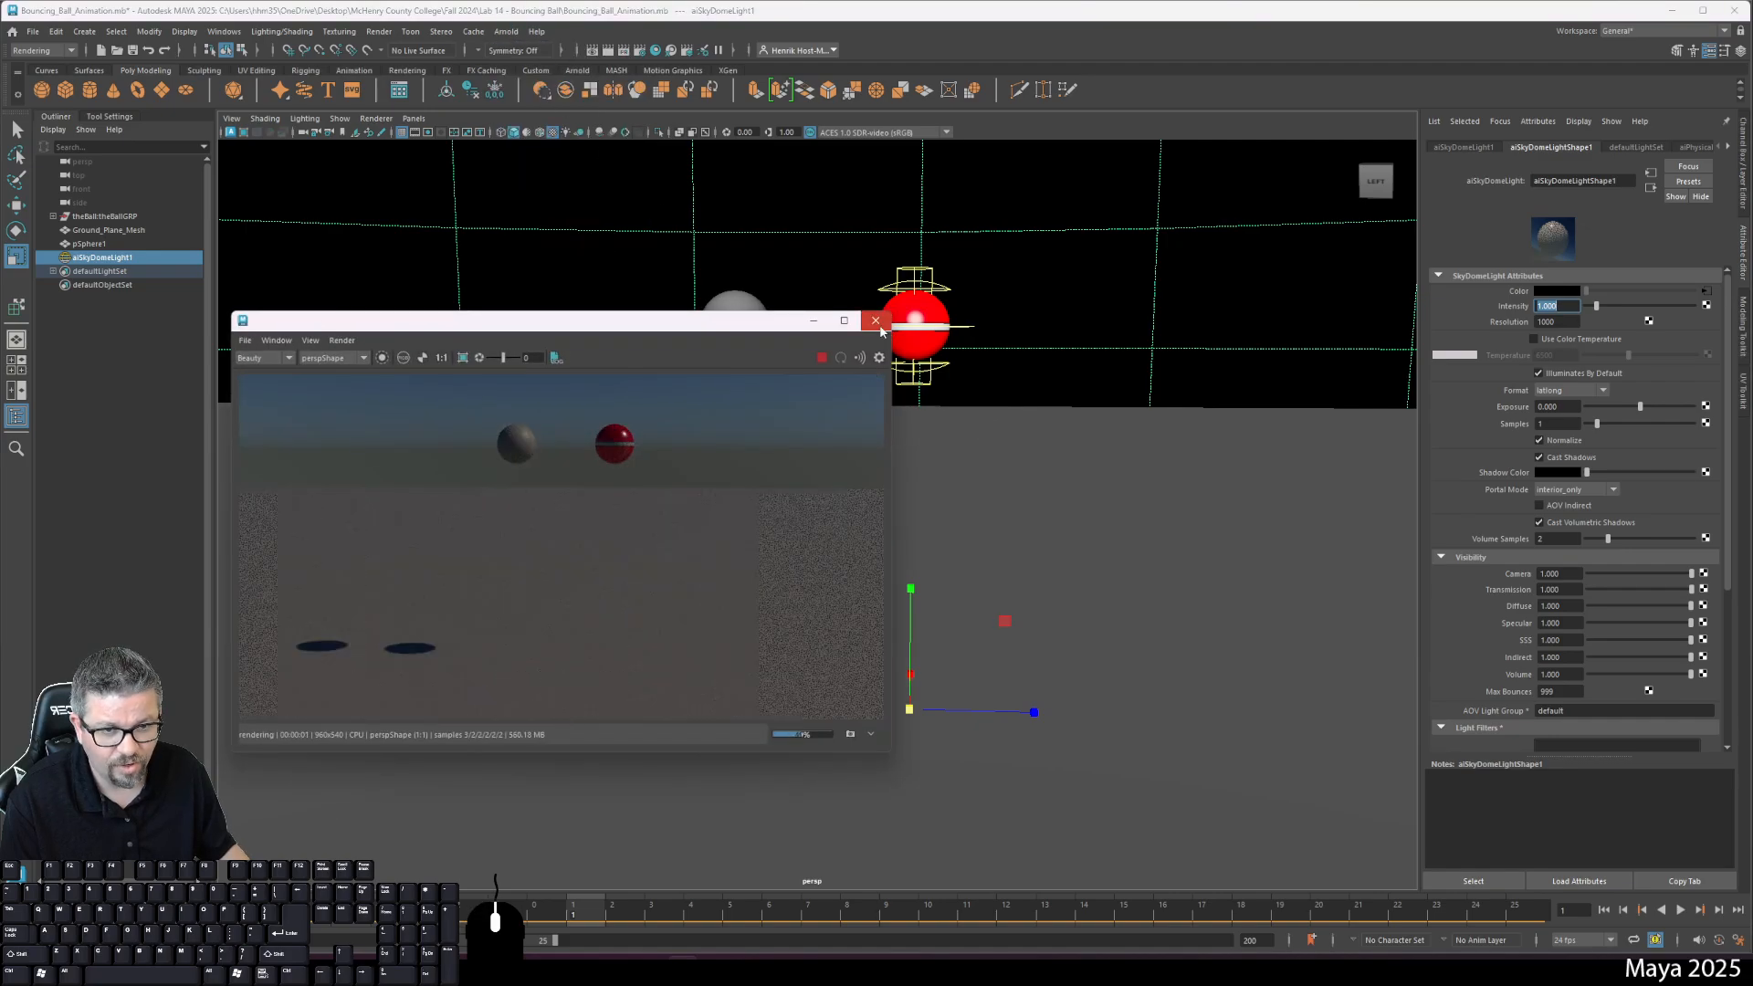
left_click(876, 321)
Step: Rotate the sky dome light freehand to about -4.7, -1.8 and -12.8 degrees in X, Y and Z, and run an Arnold test render
key("e")
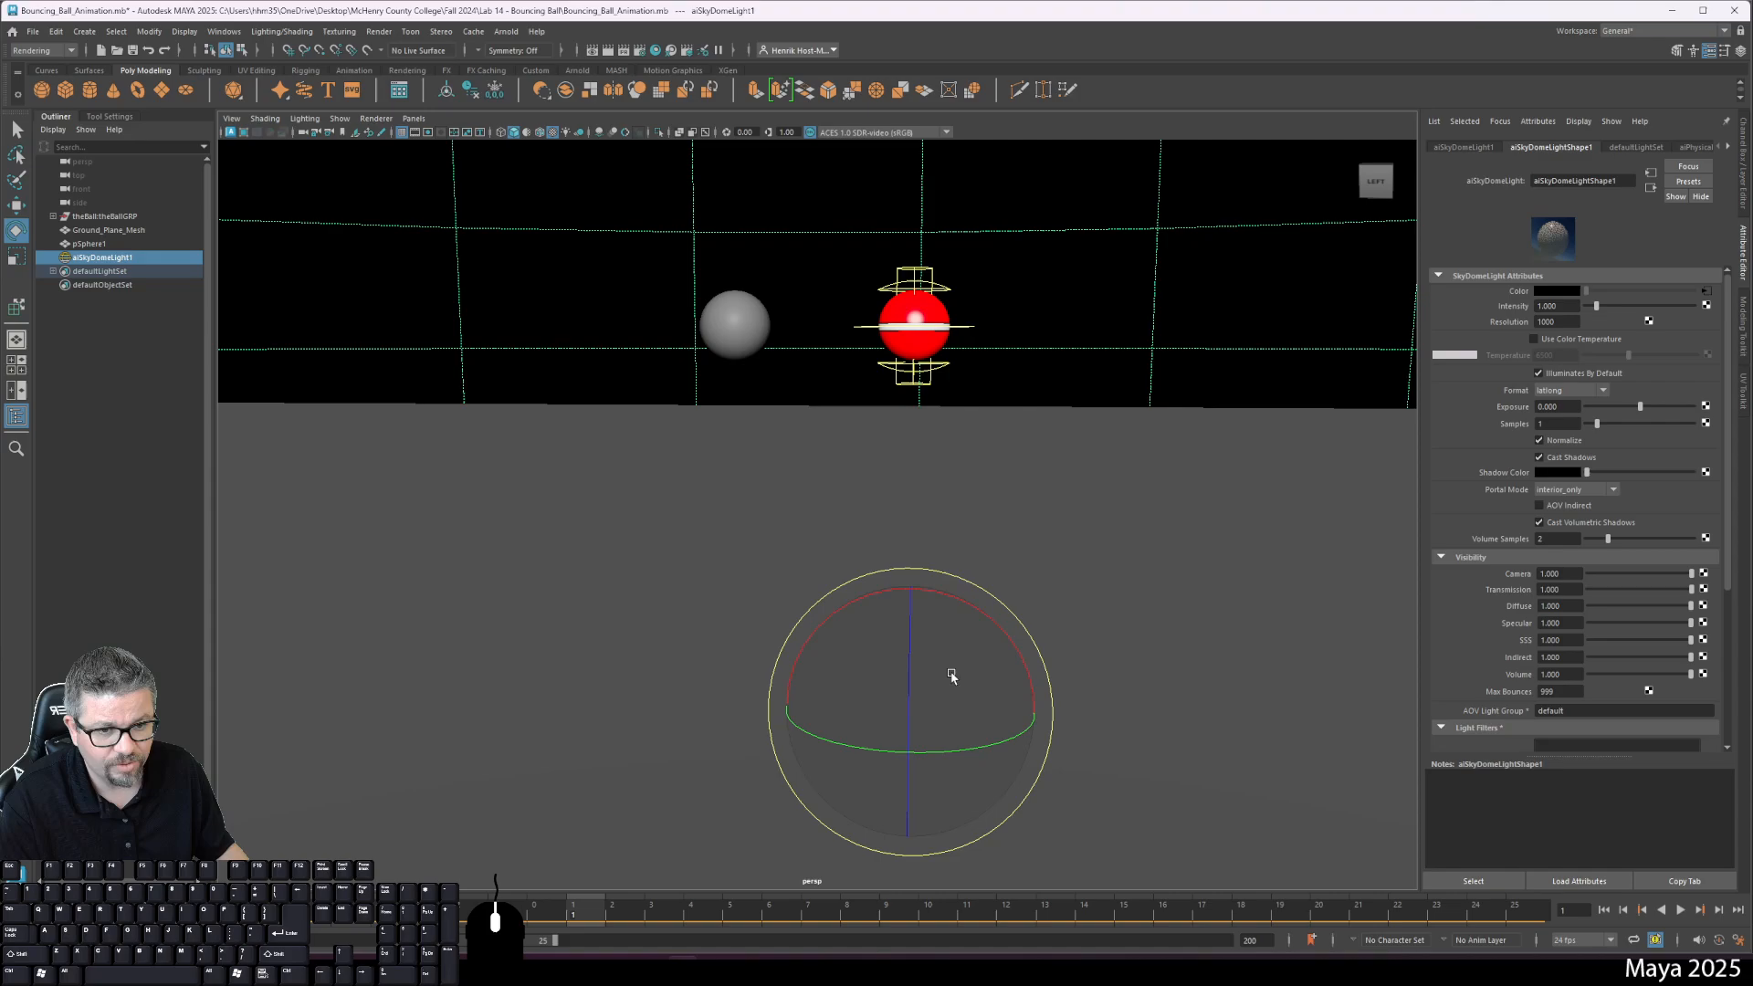
left_click_drag(951, 676, 940, 651)
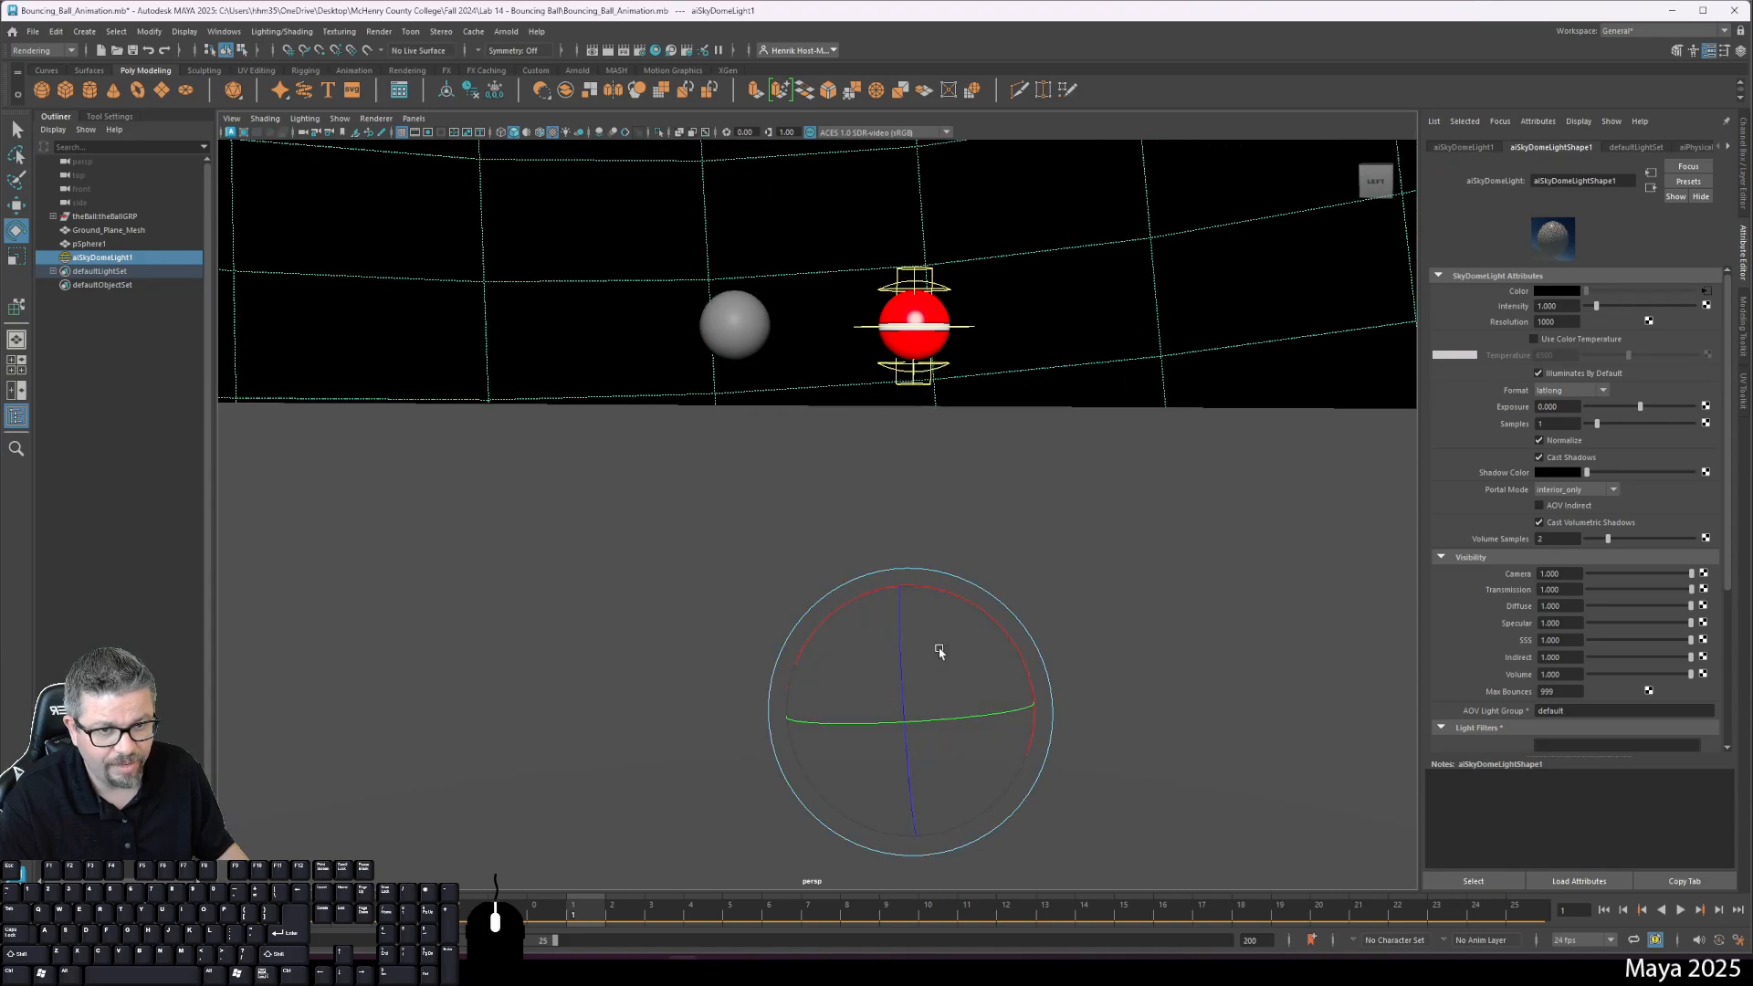
left_click(506, 31)
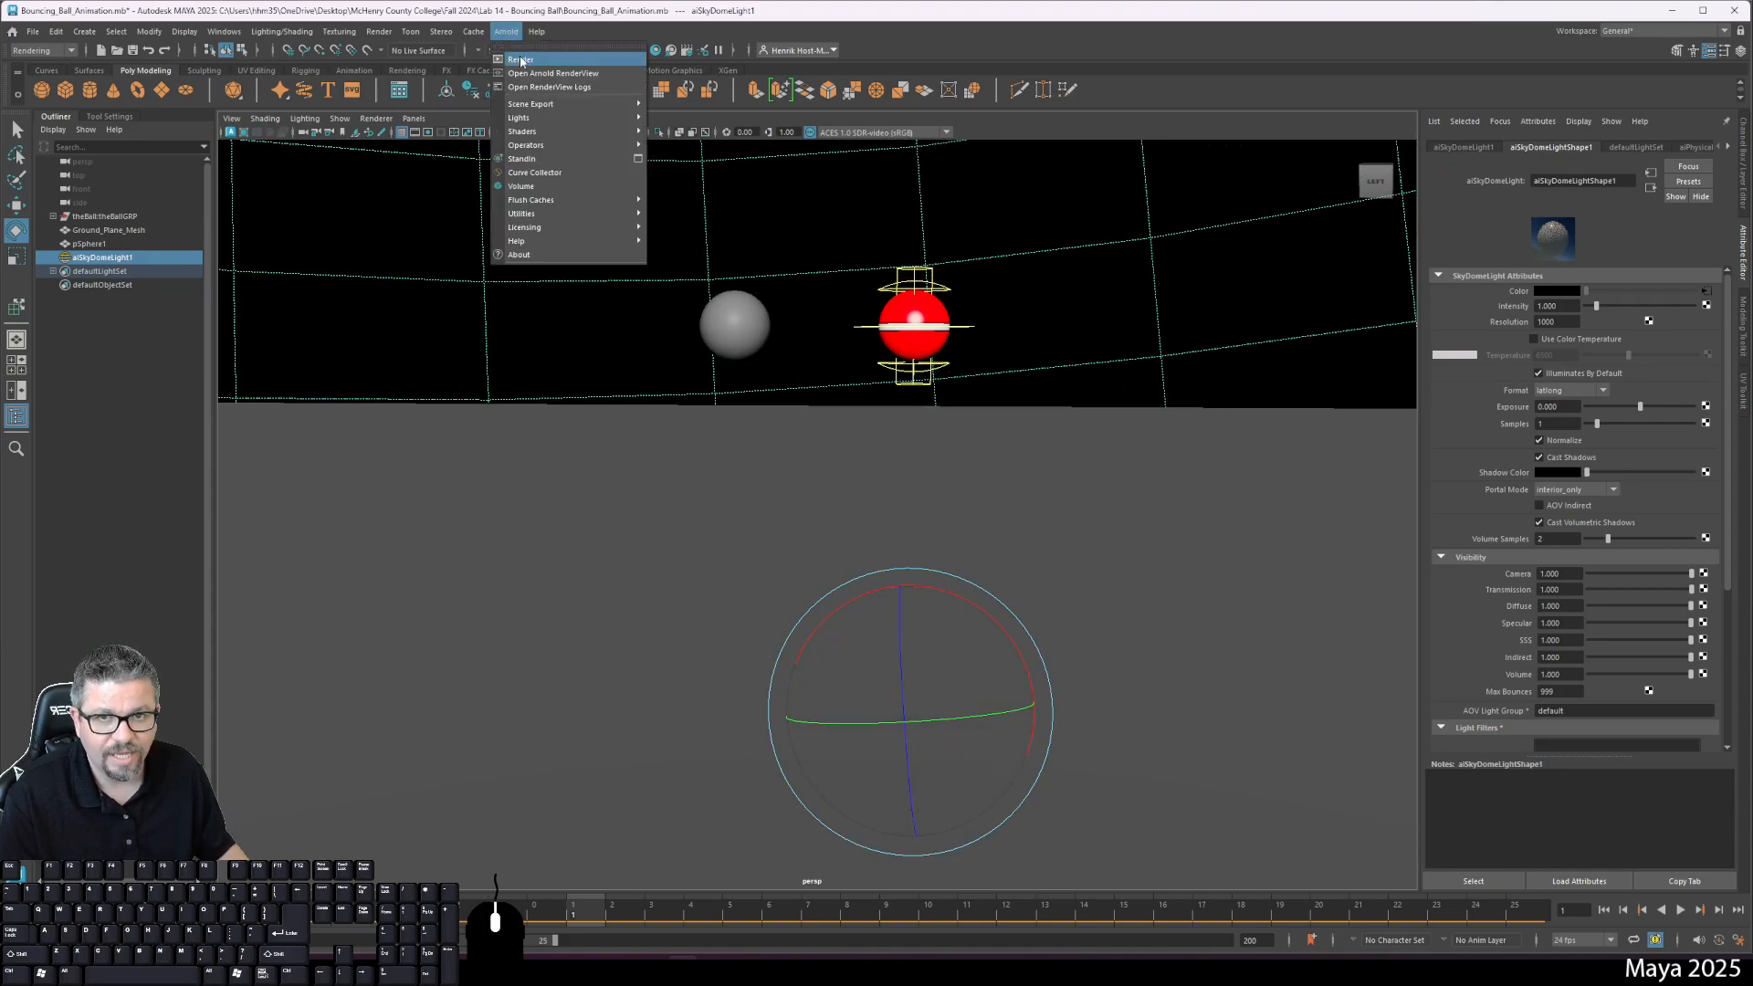
left_click(519, 60)
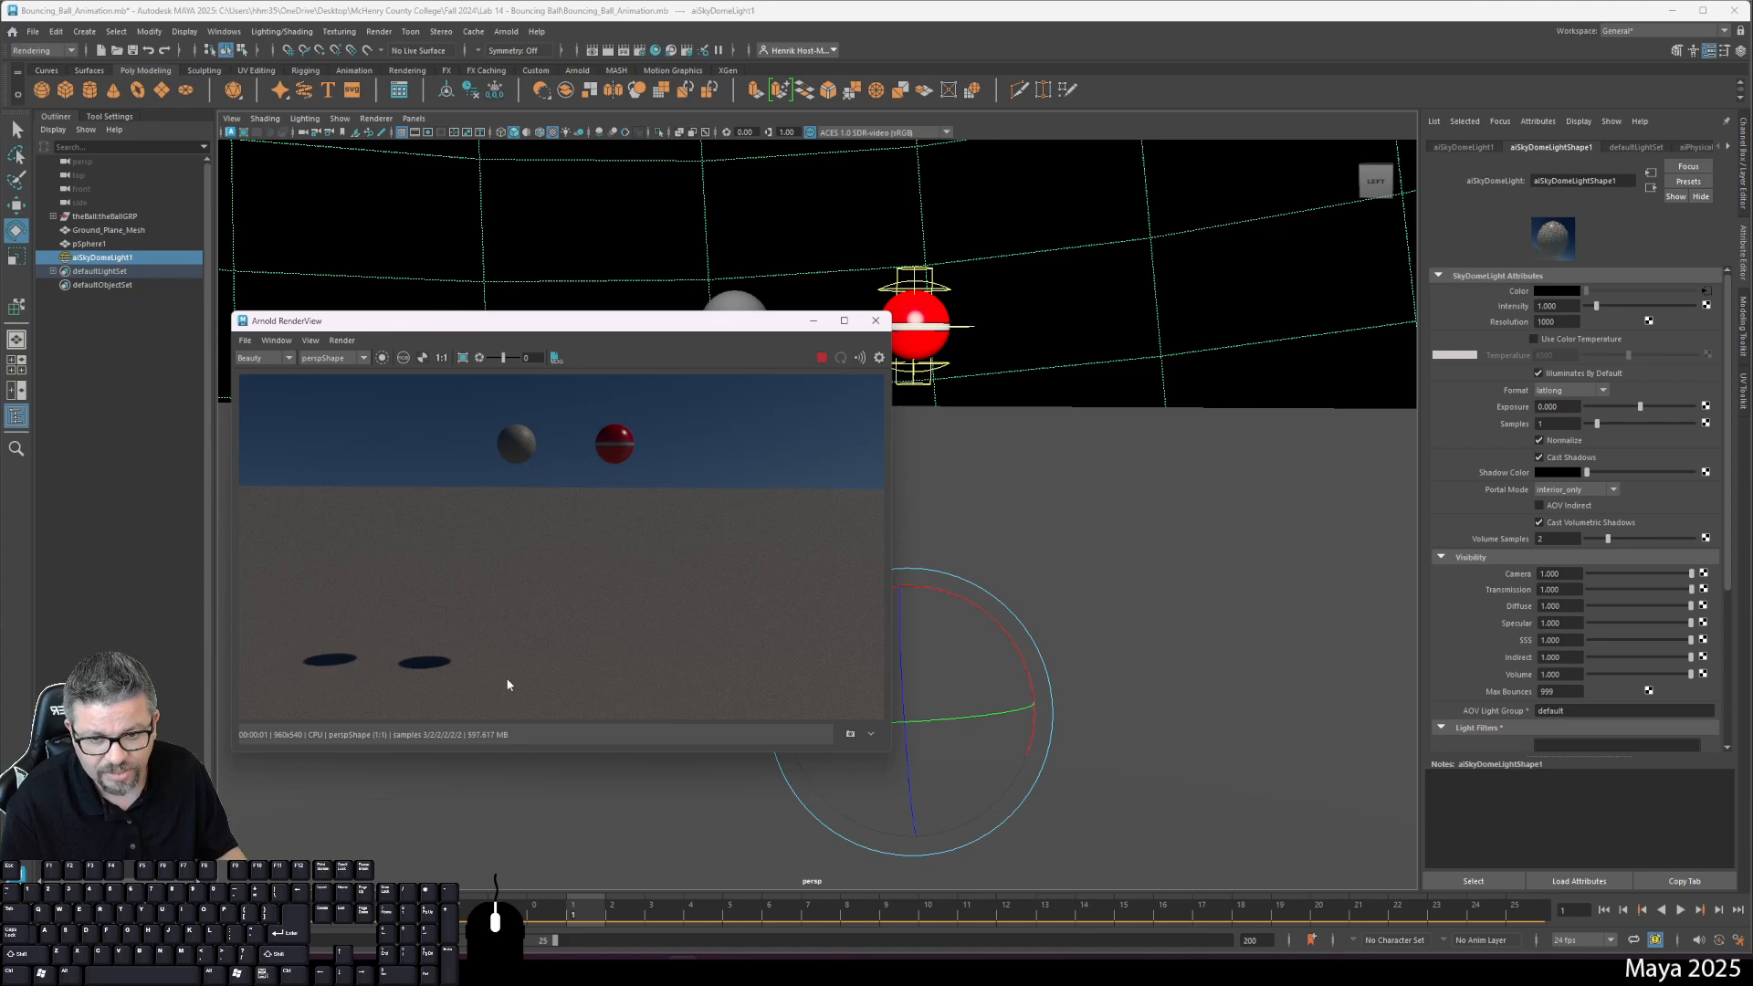
left_click(876, 322)
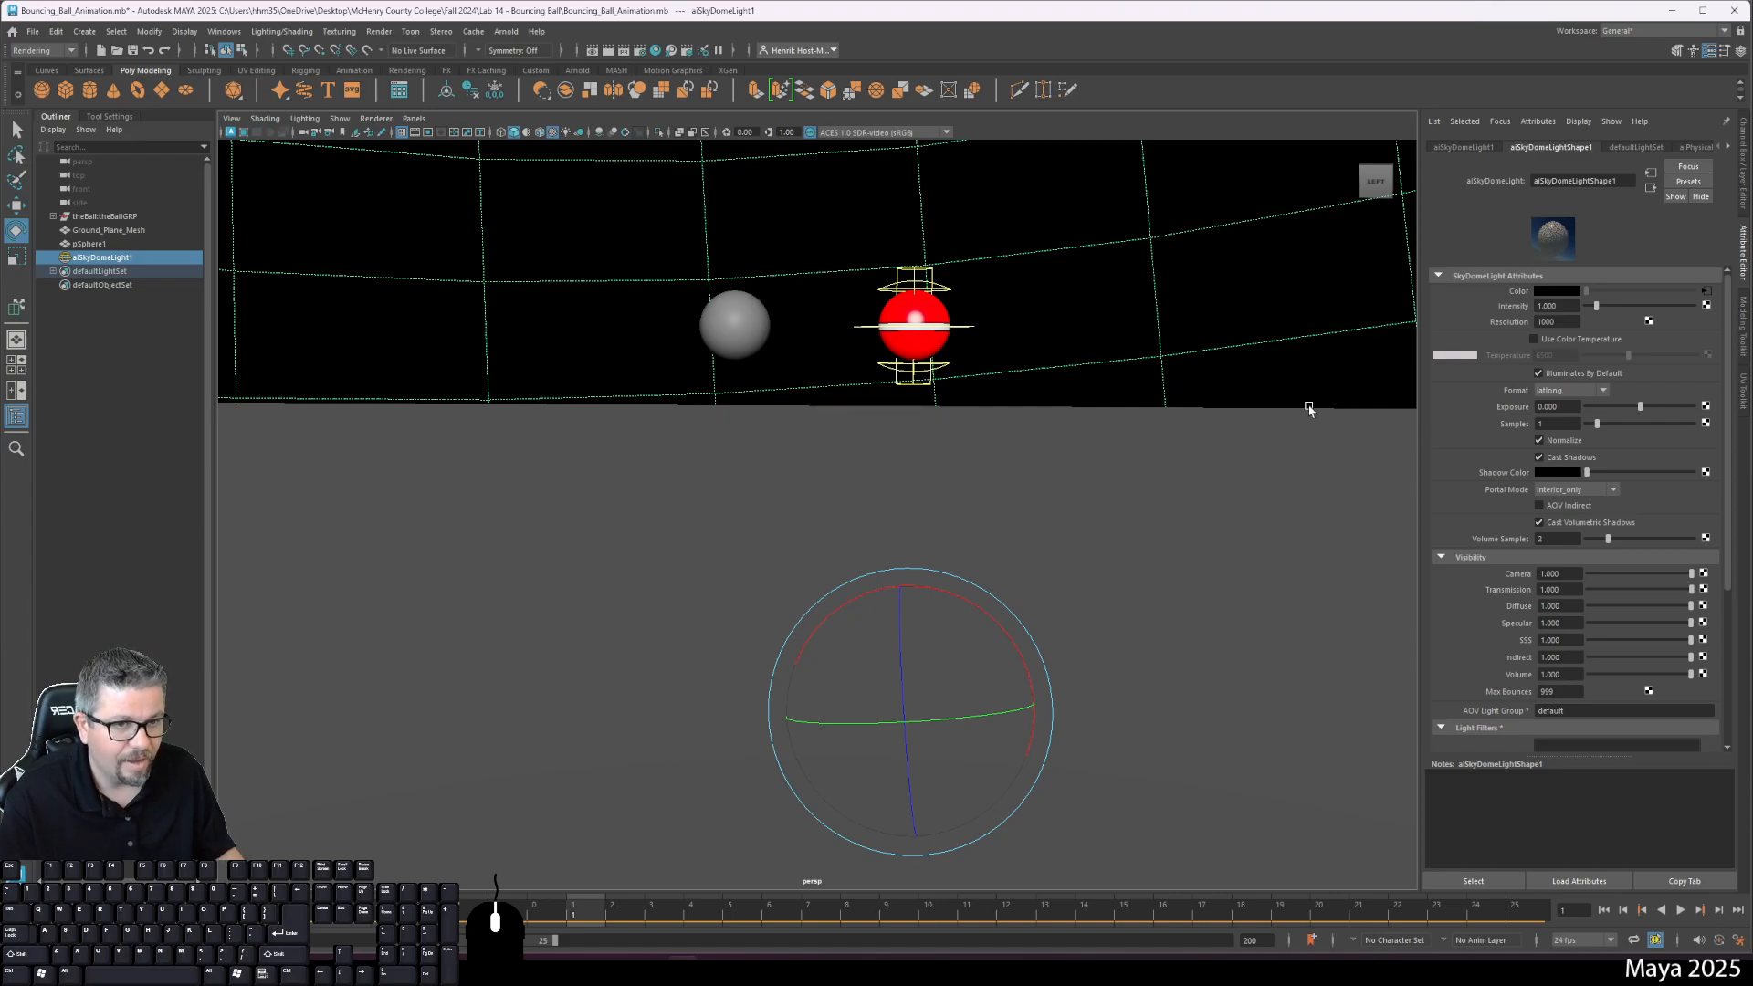
Step: Set the sky dome light's intensity to 5 and check it with an Arnold test render
left_click(1552, 306)
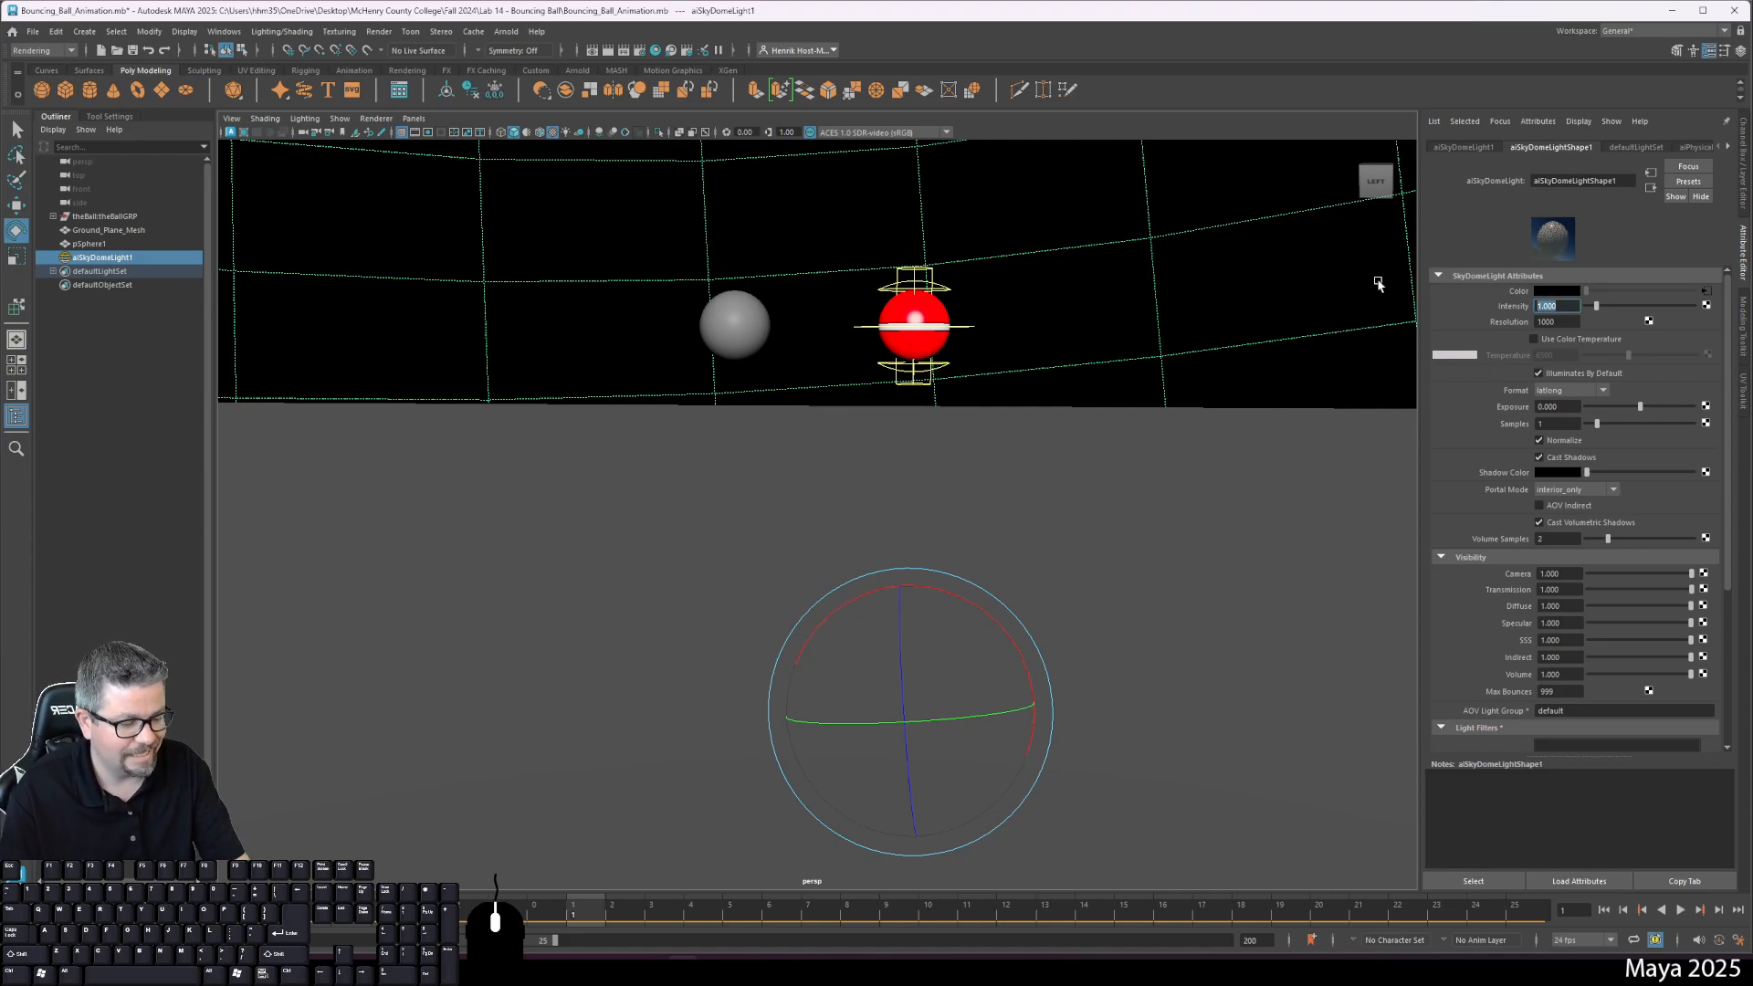
type("5")
key("Return")
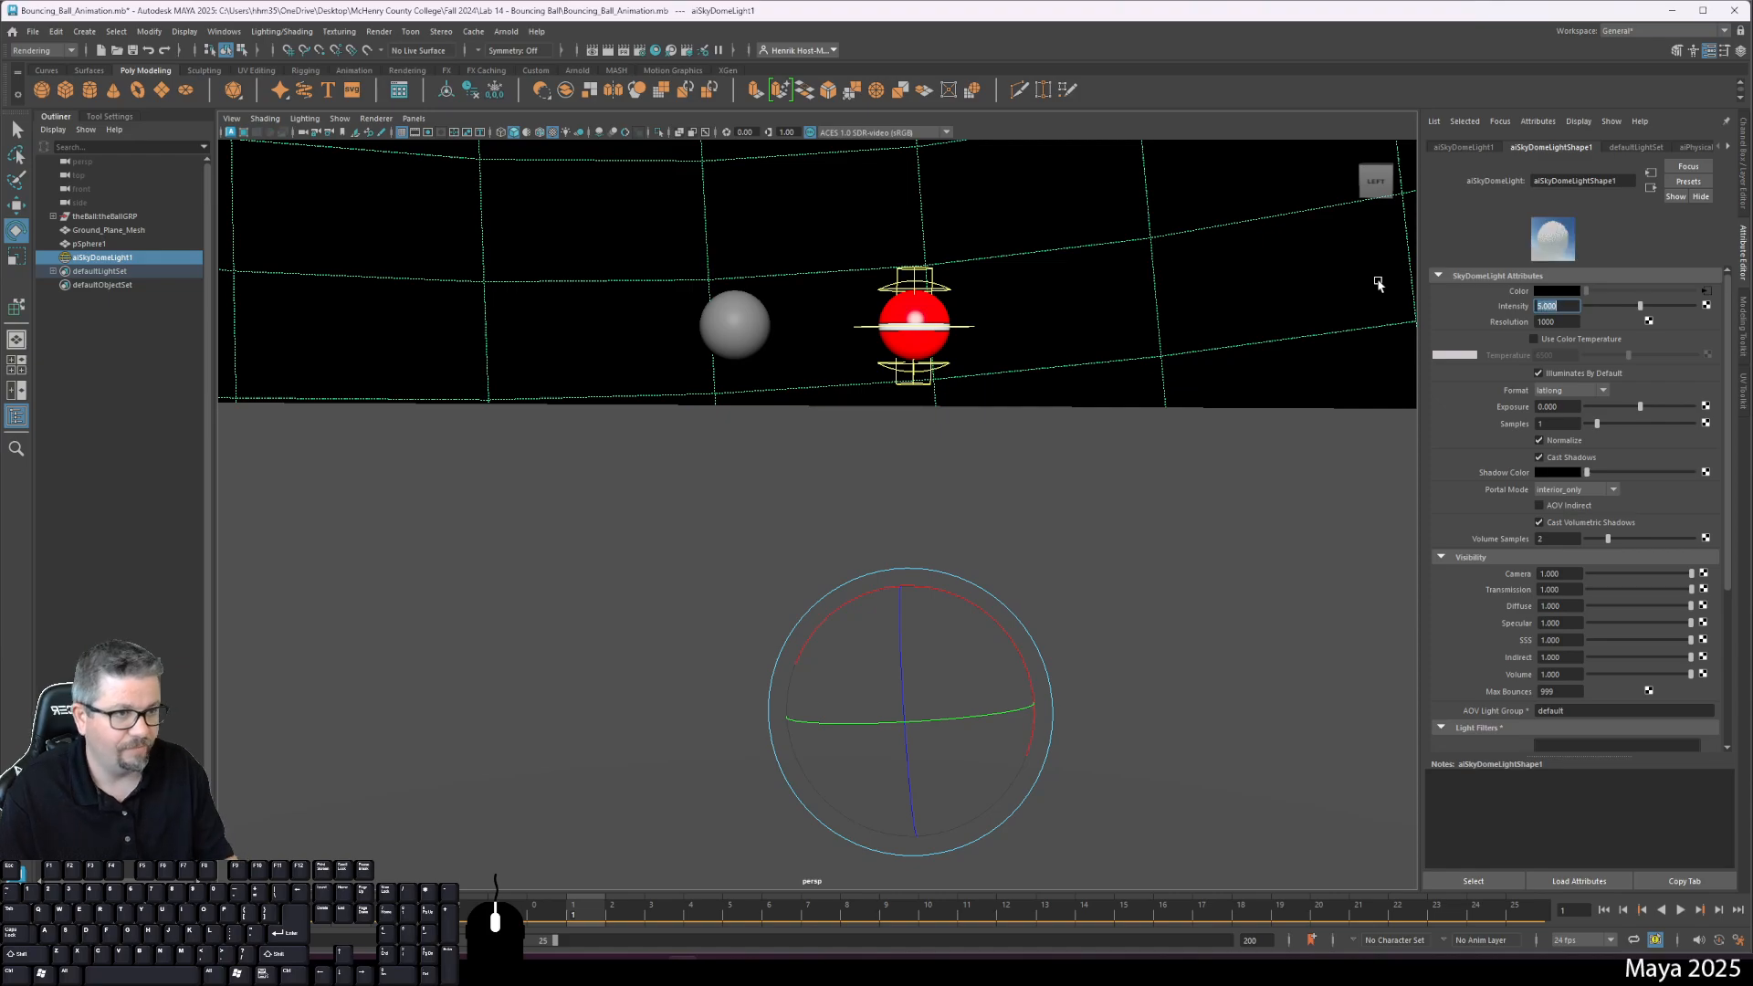
left_click(505, 32)
left_click(521, 59)
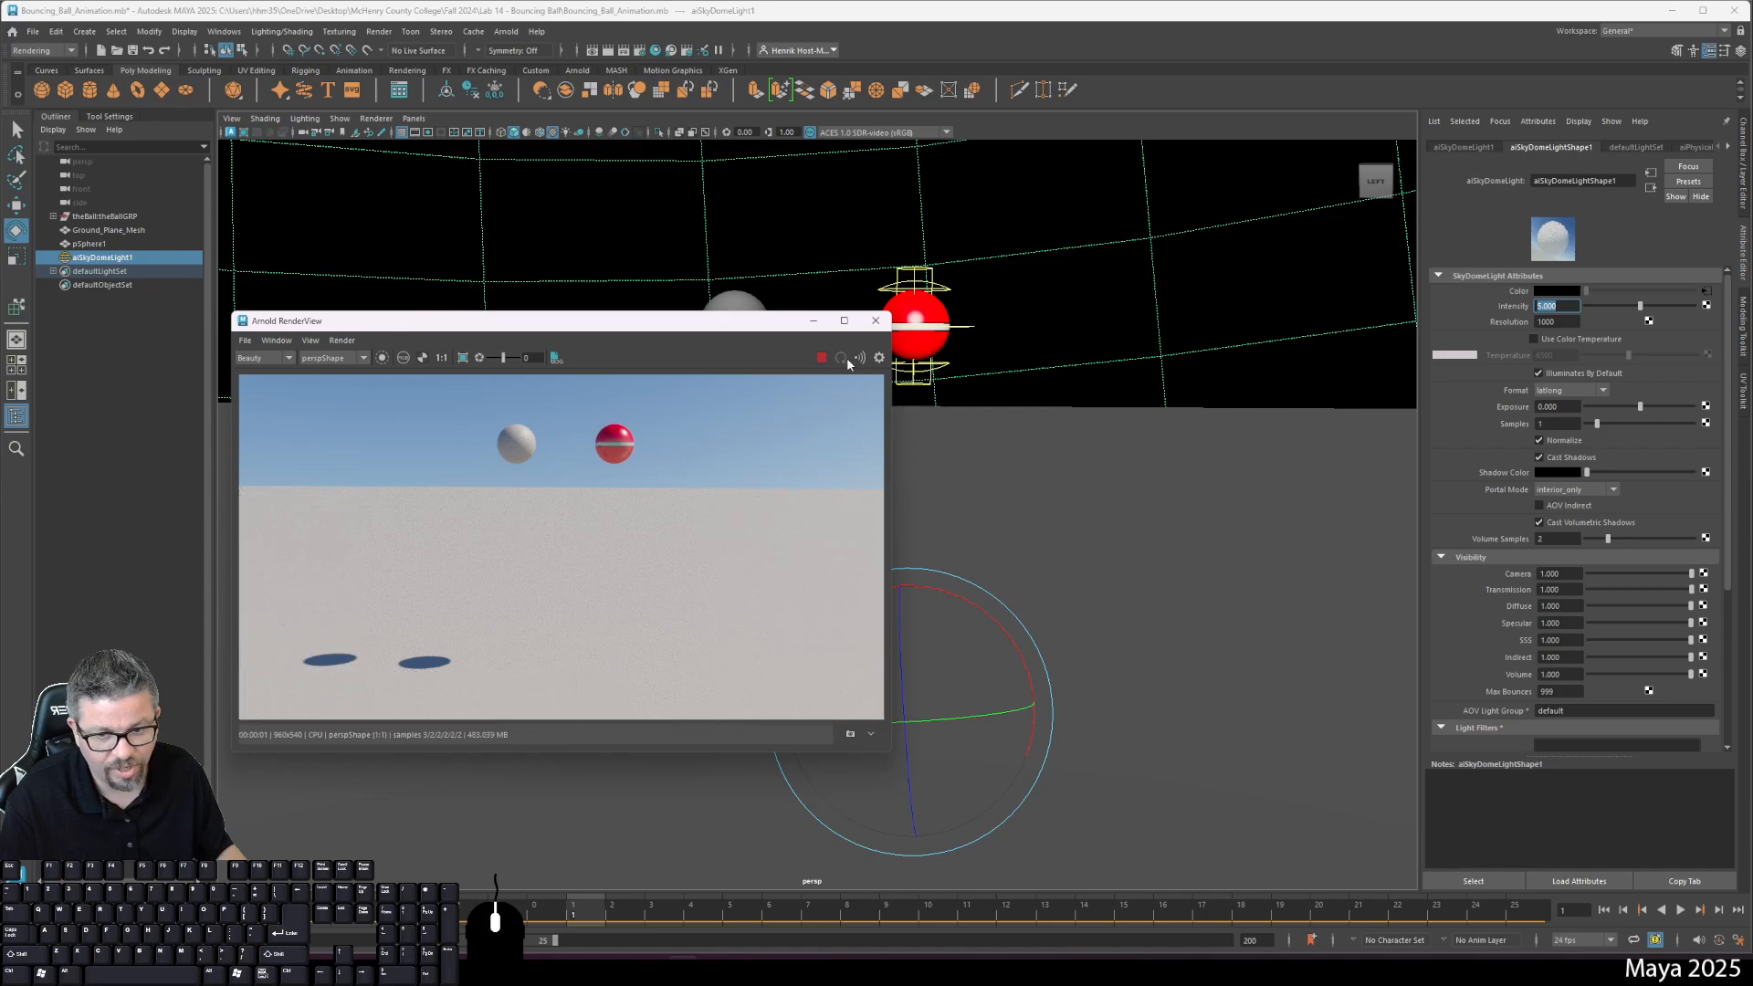
left_click(874, 321)
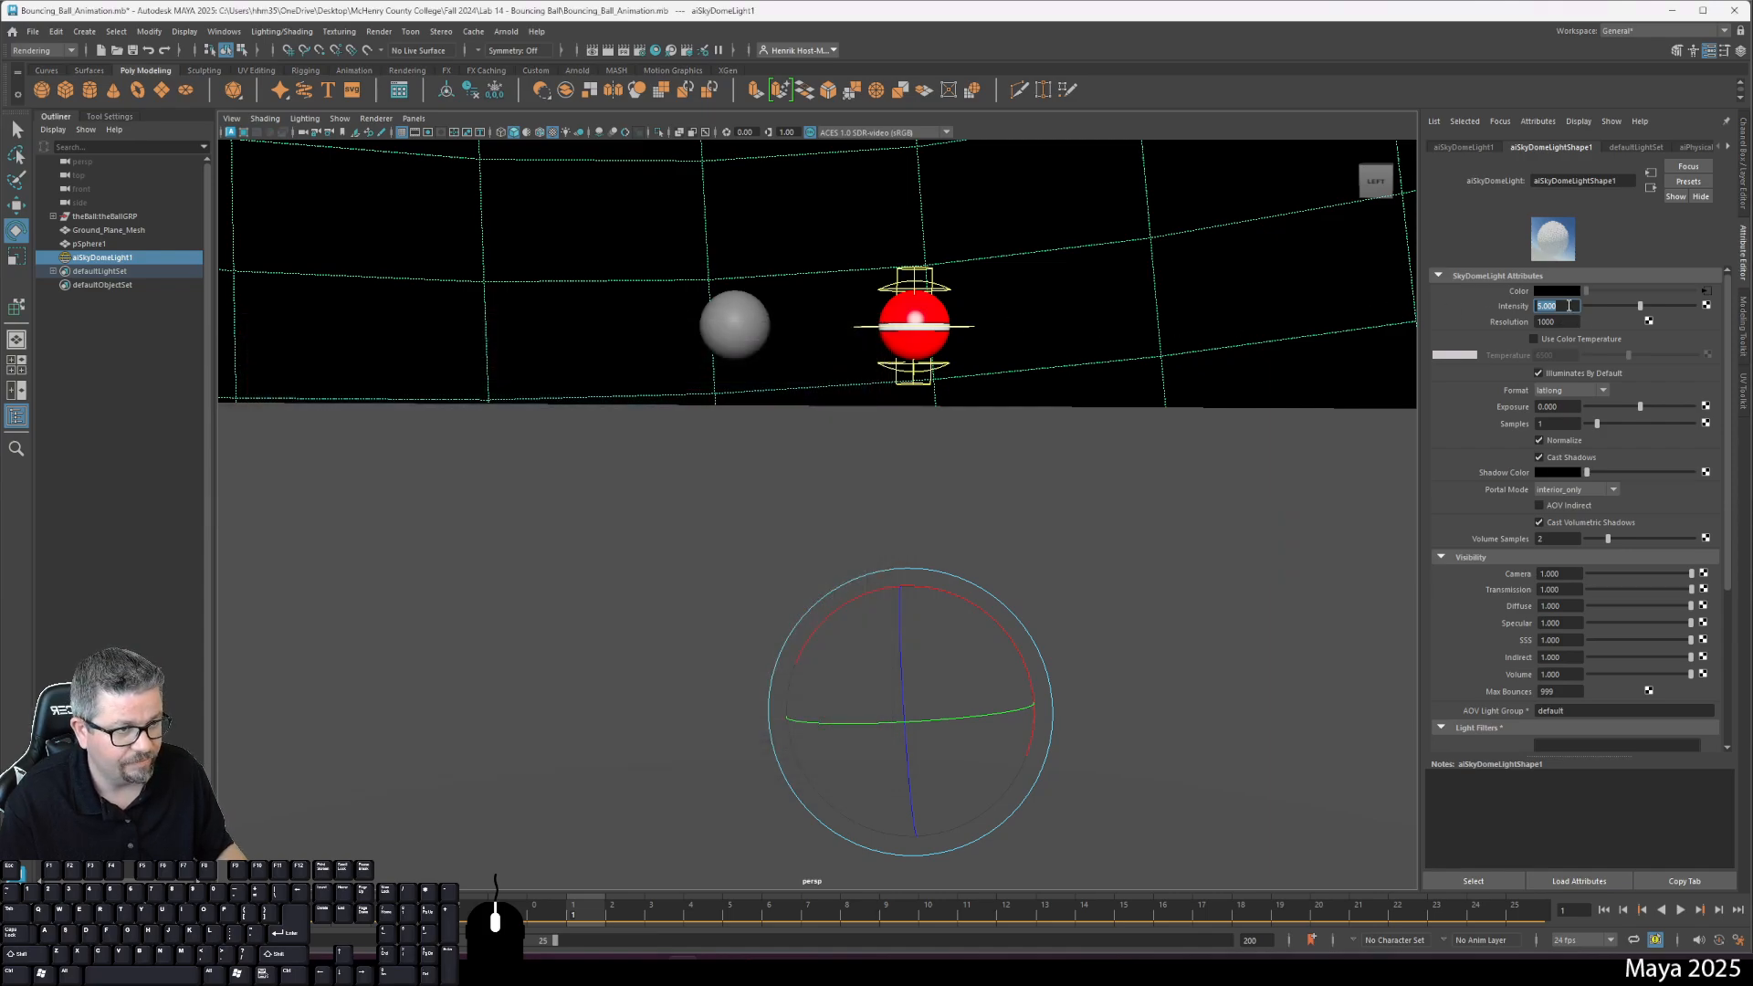
Step: Set the sky dome light's intensity to 4 and run an Arnold test render
type("4")
key("Return")
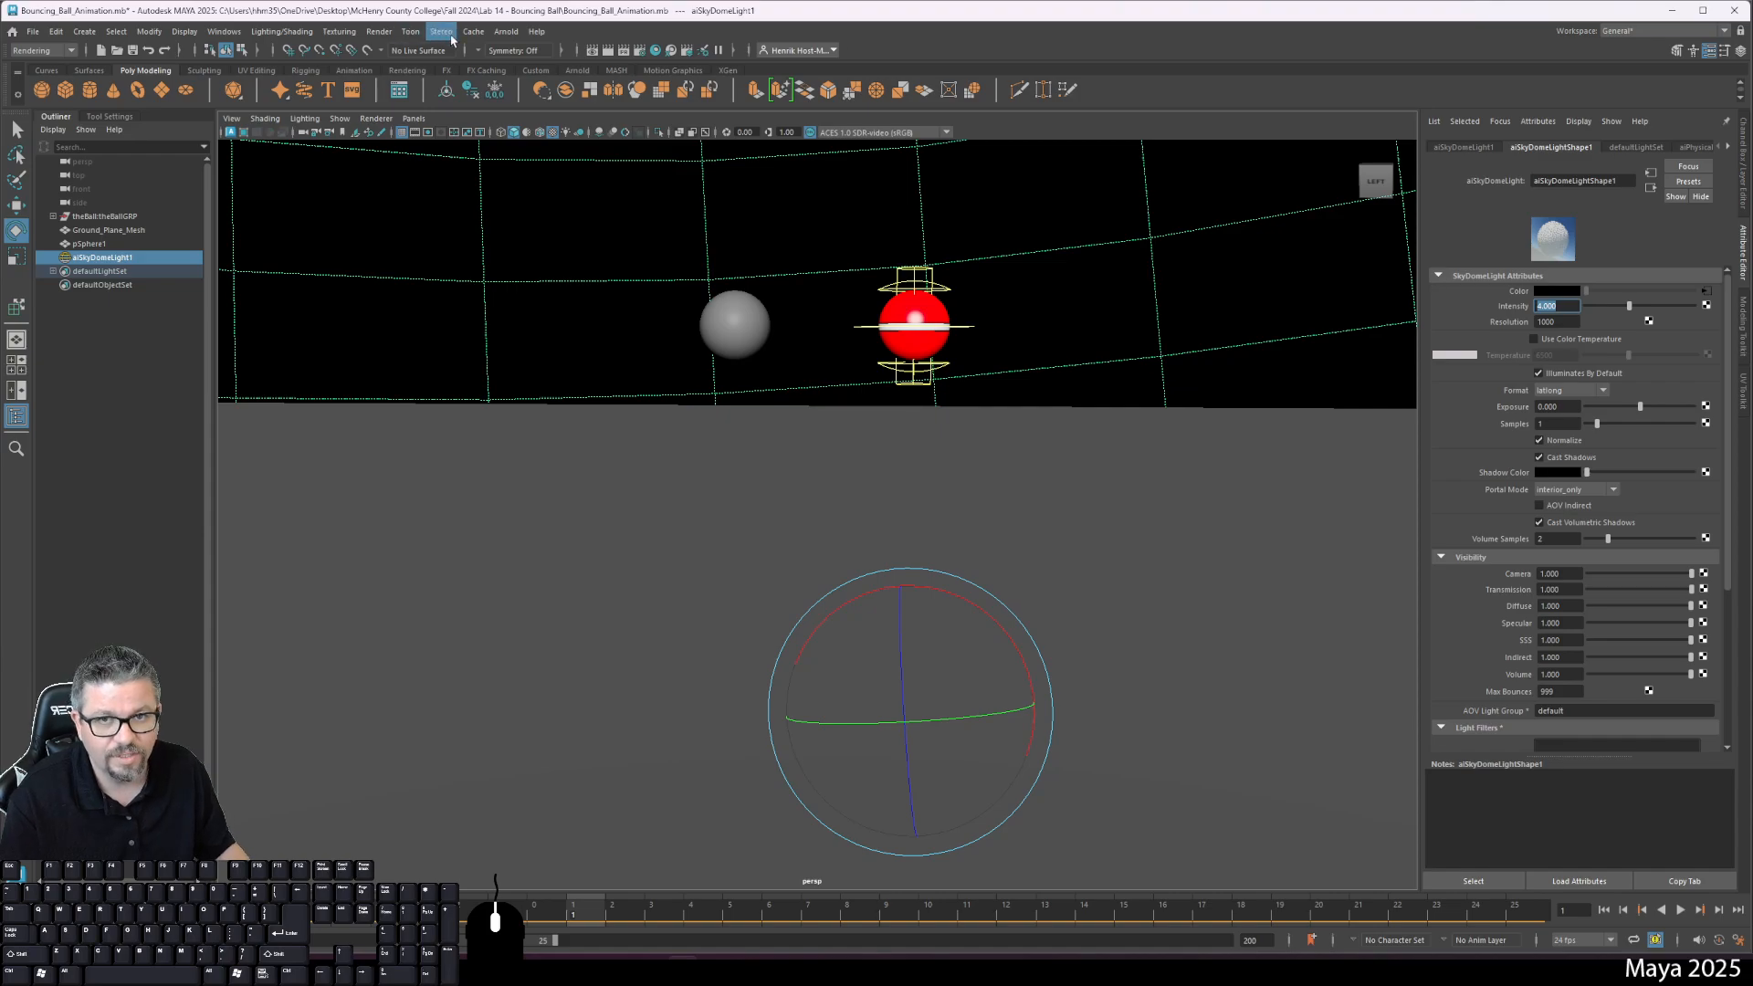
left_click(506, 31)
left_click(520, 60)
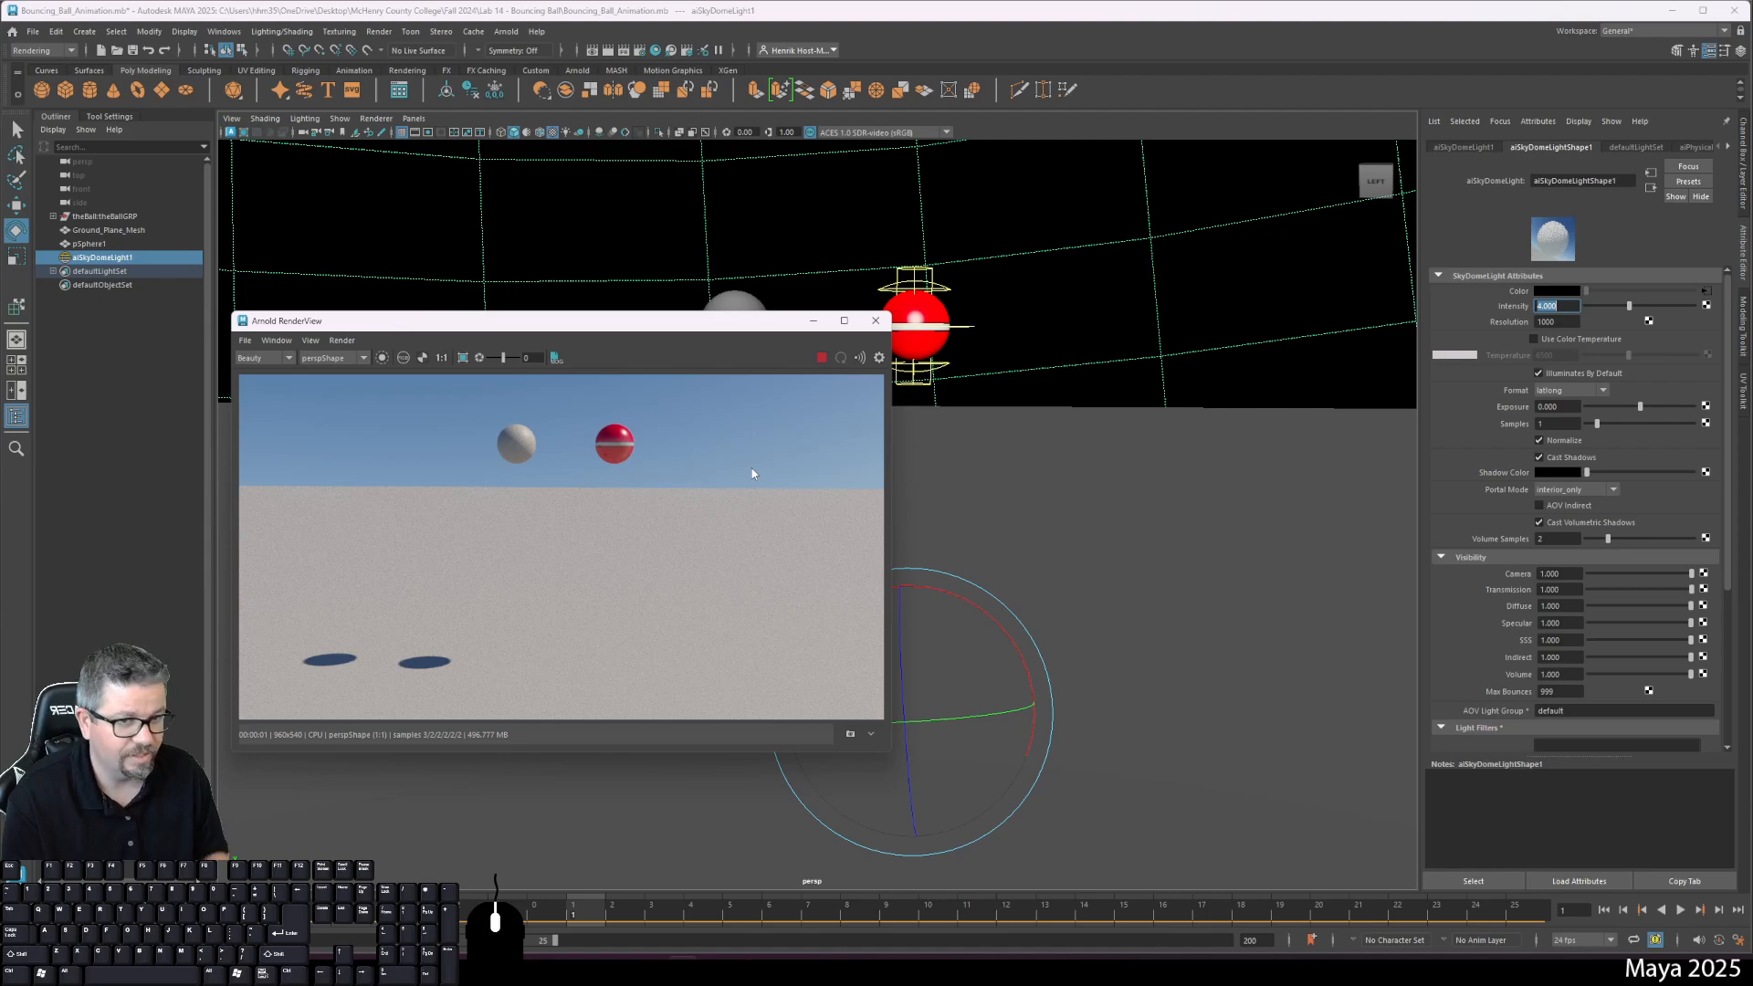
left_click(876, 321)
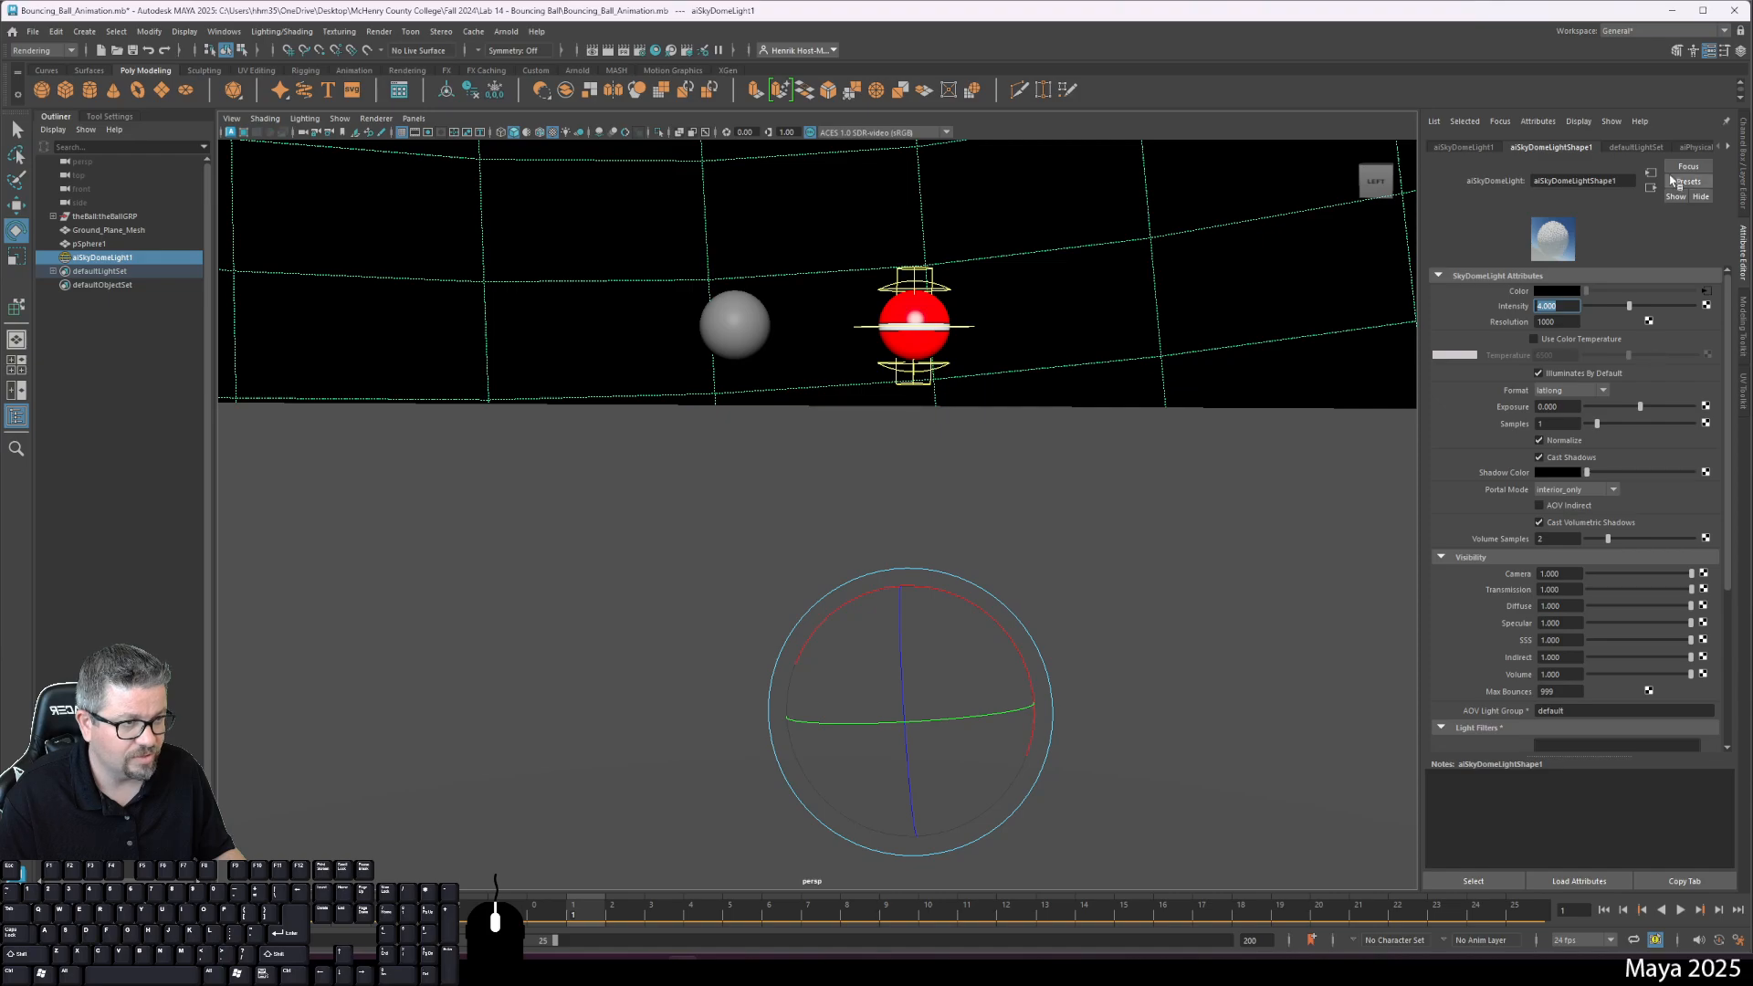
Step: Create a display layer from the selected sky dome light and name it physicalSky_Layer
key("ctrl+a")
left_click(1525, 685)
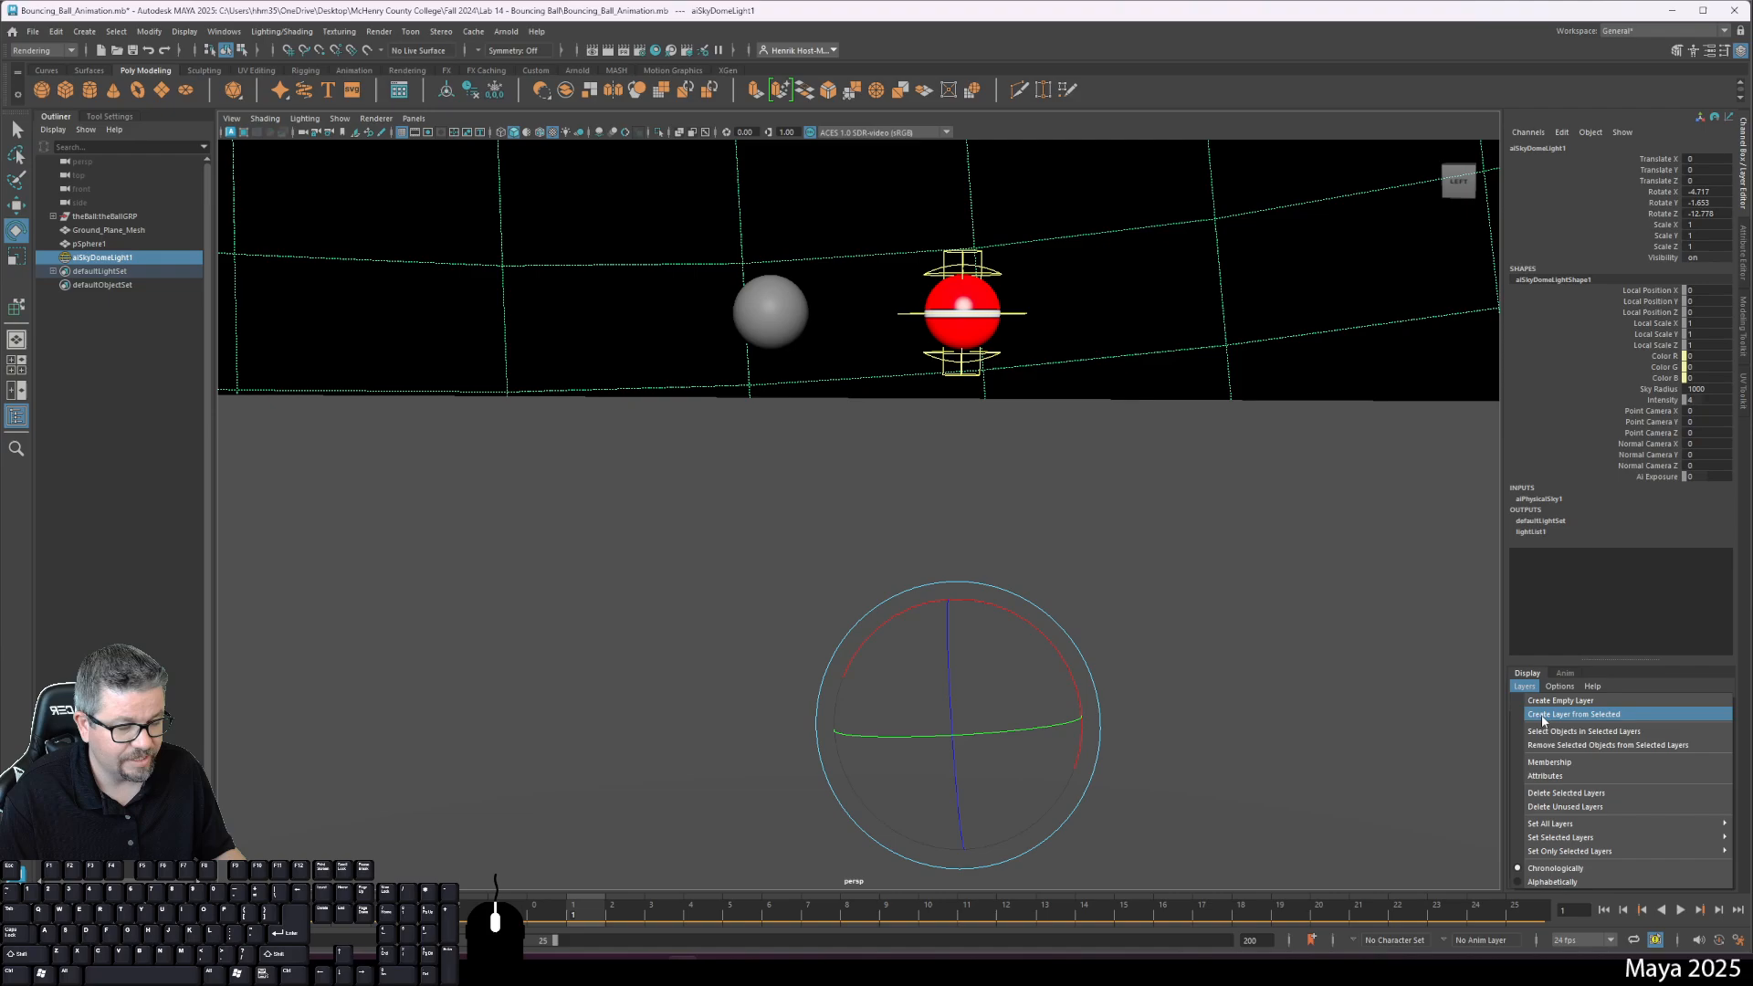
left_click(1543, 717)
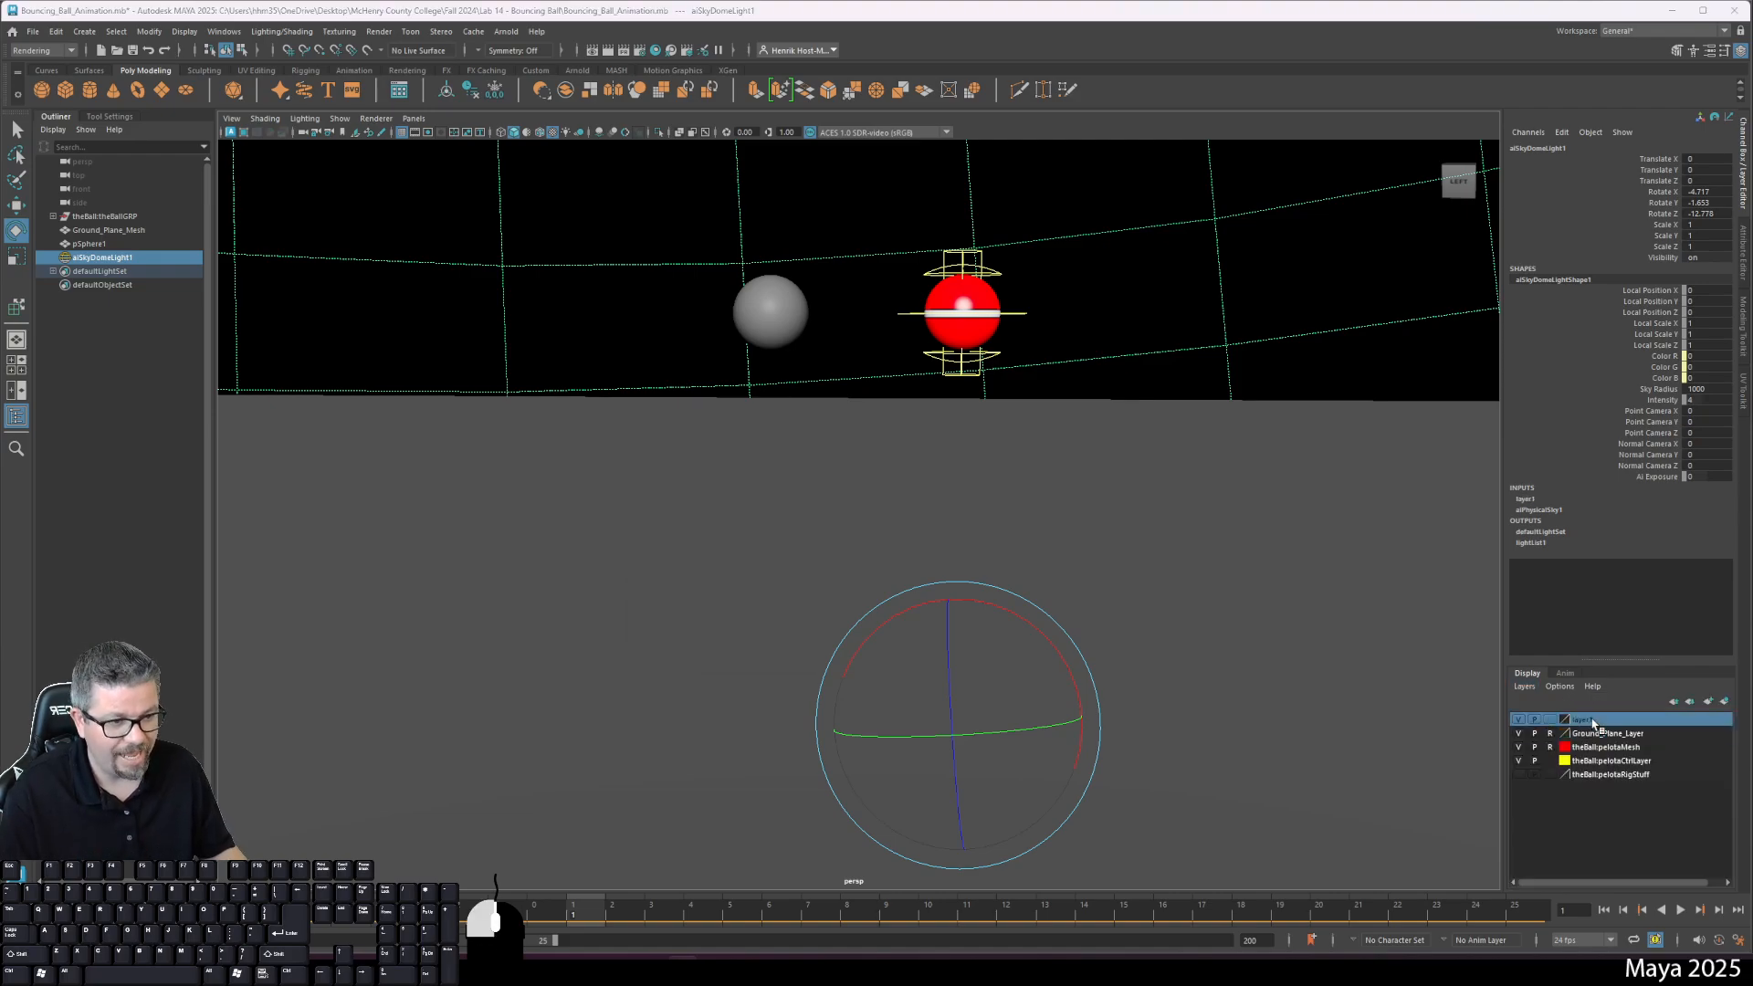
double_click(1582, 719)
type("ph")
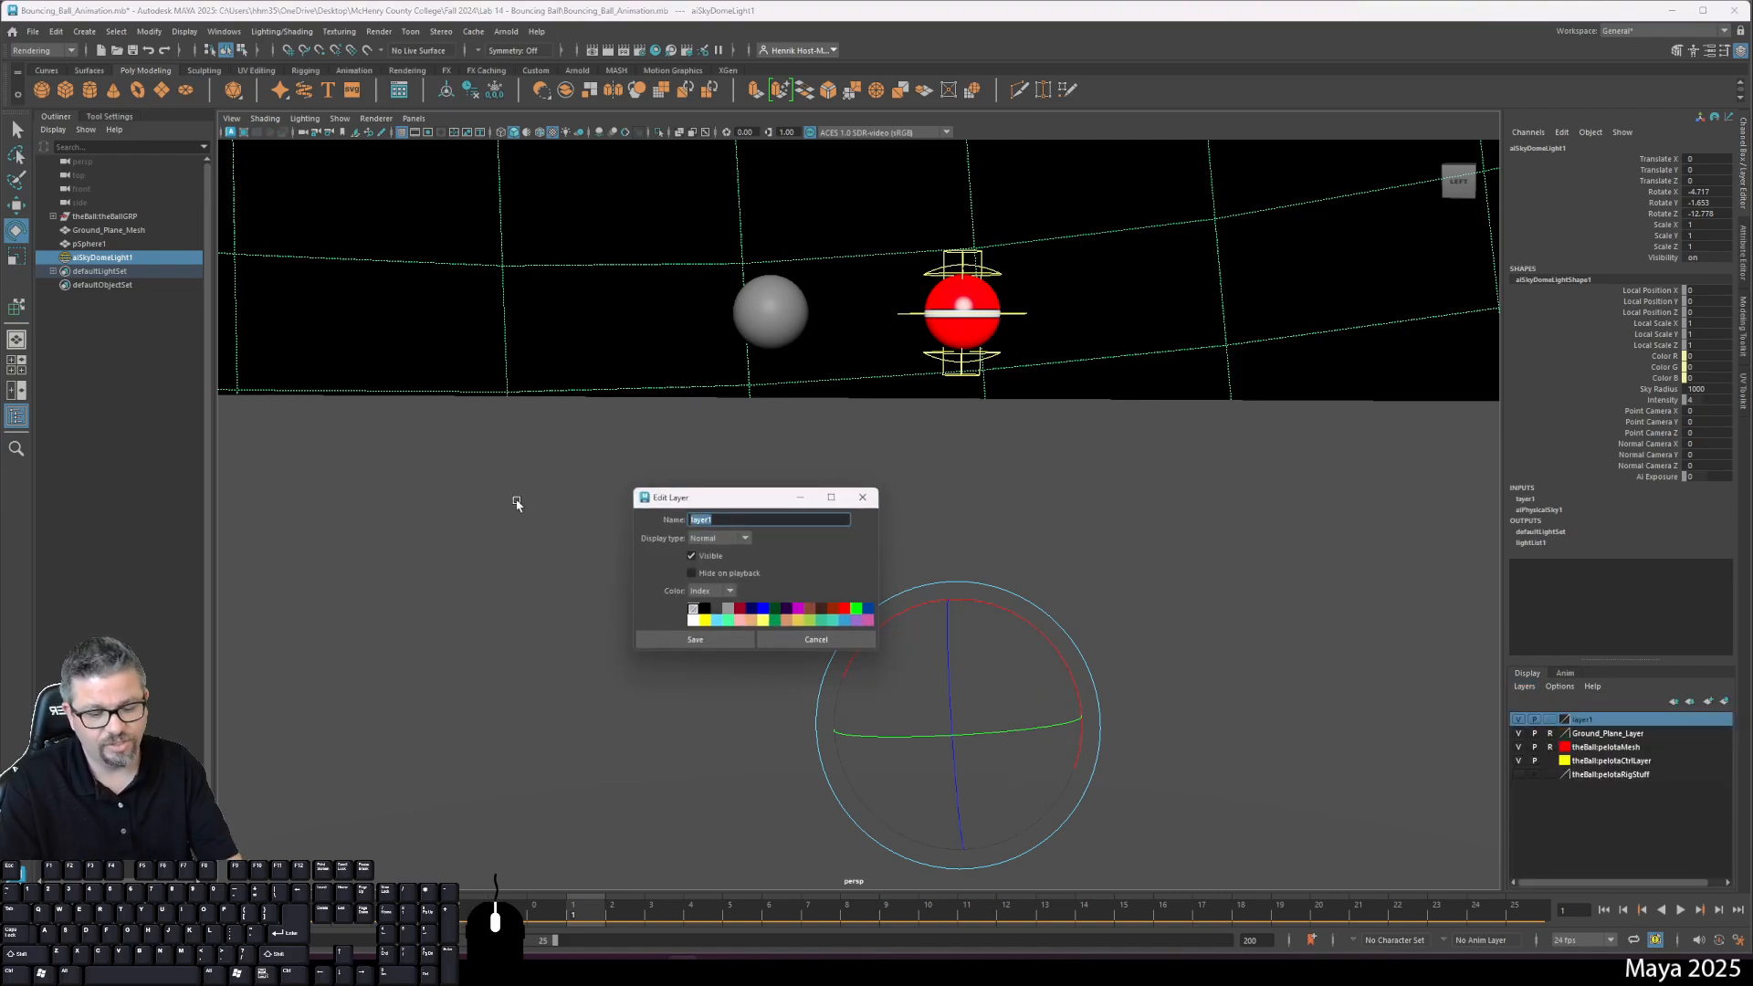
type("ysical")
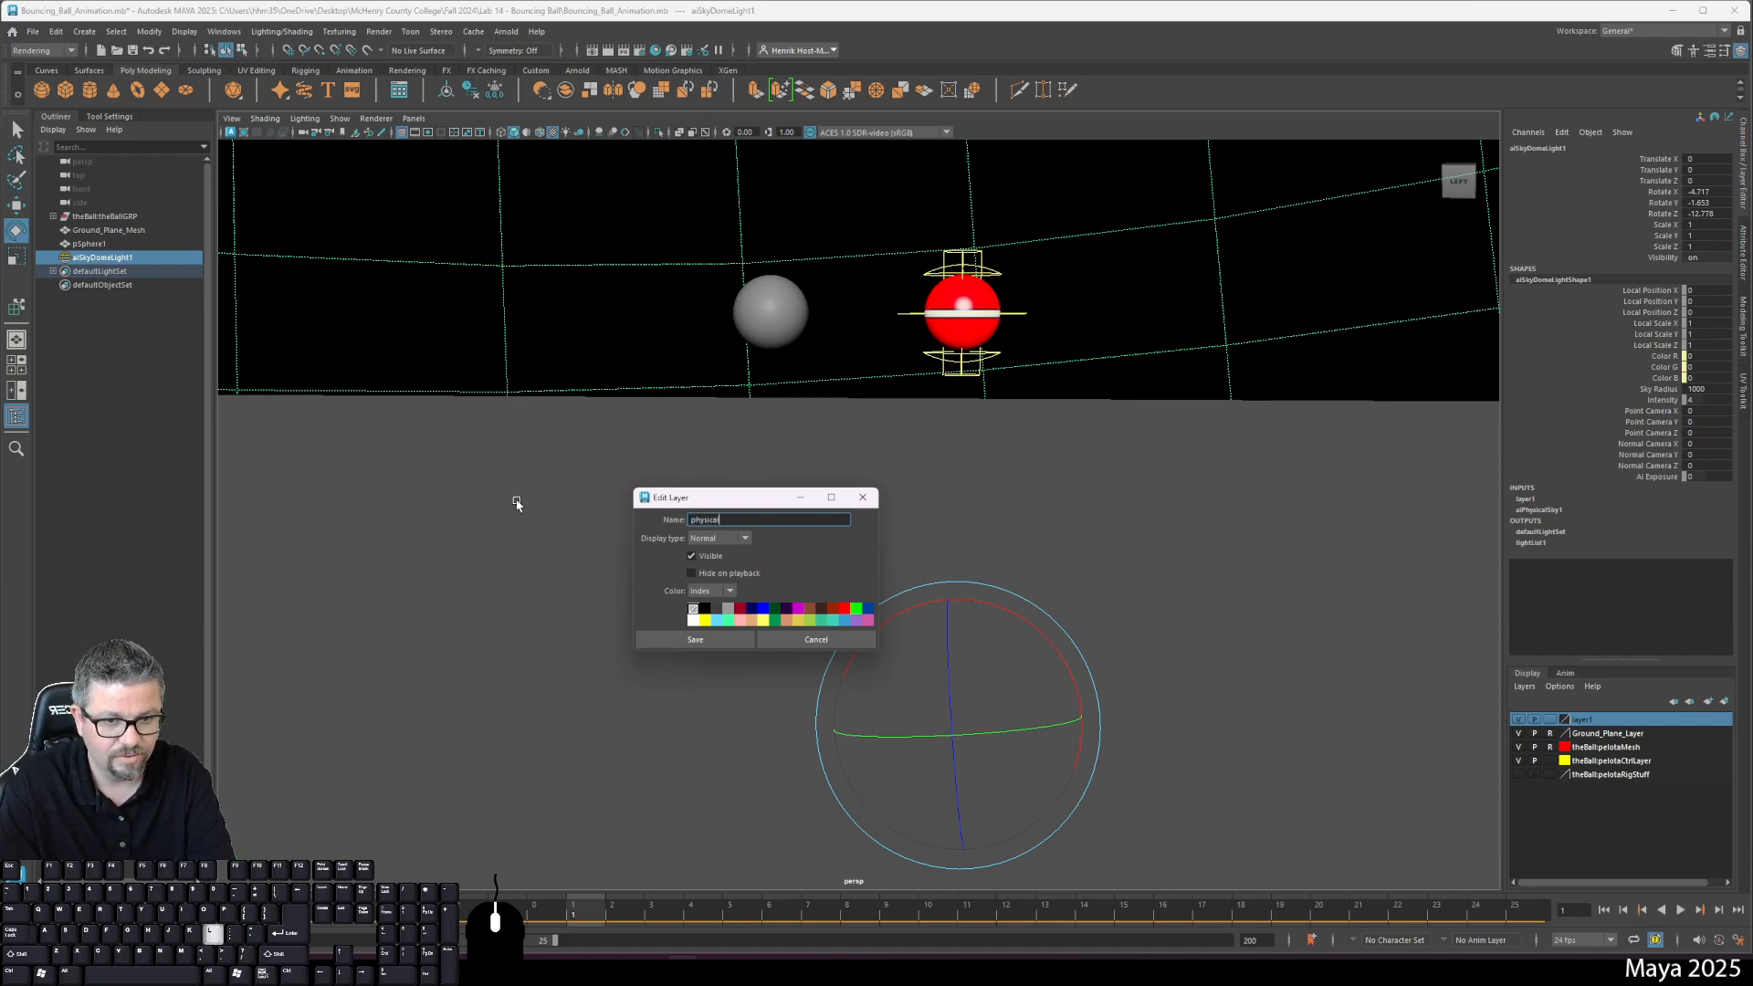
type("Sky")
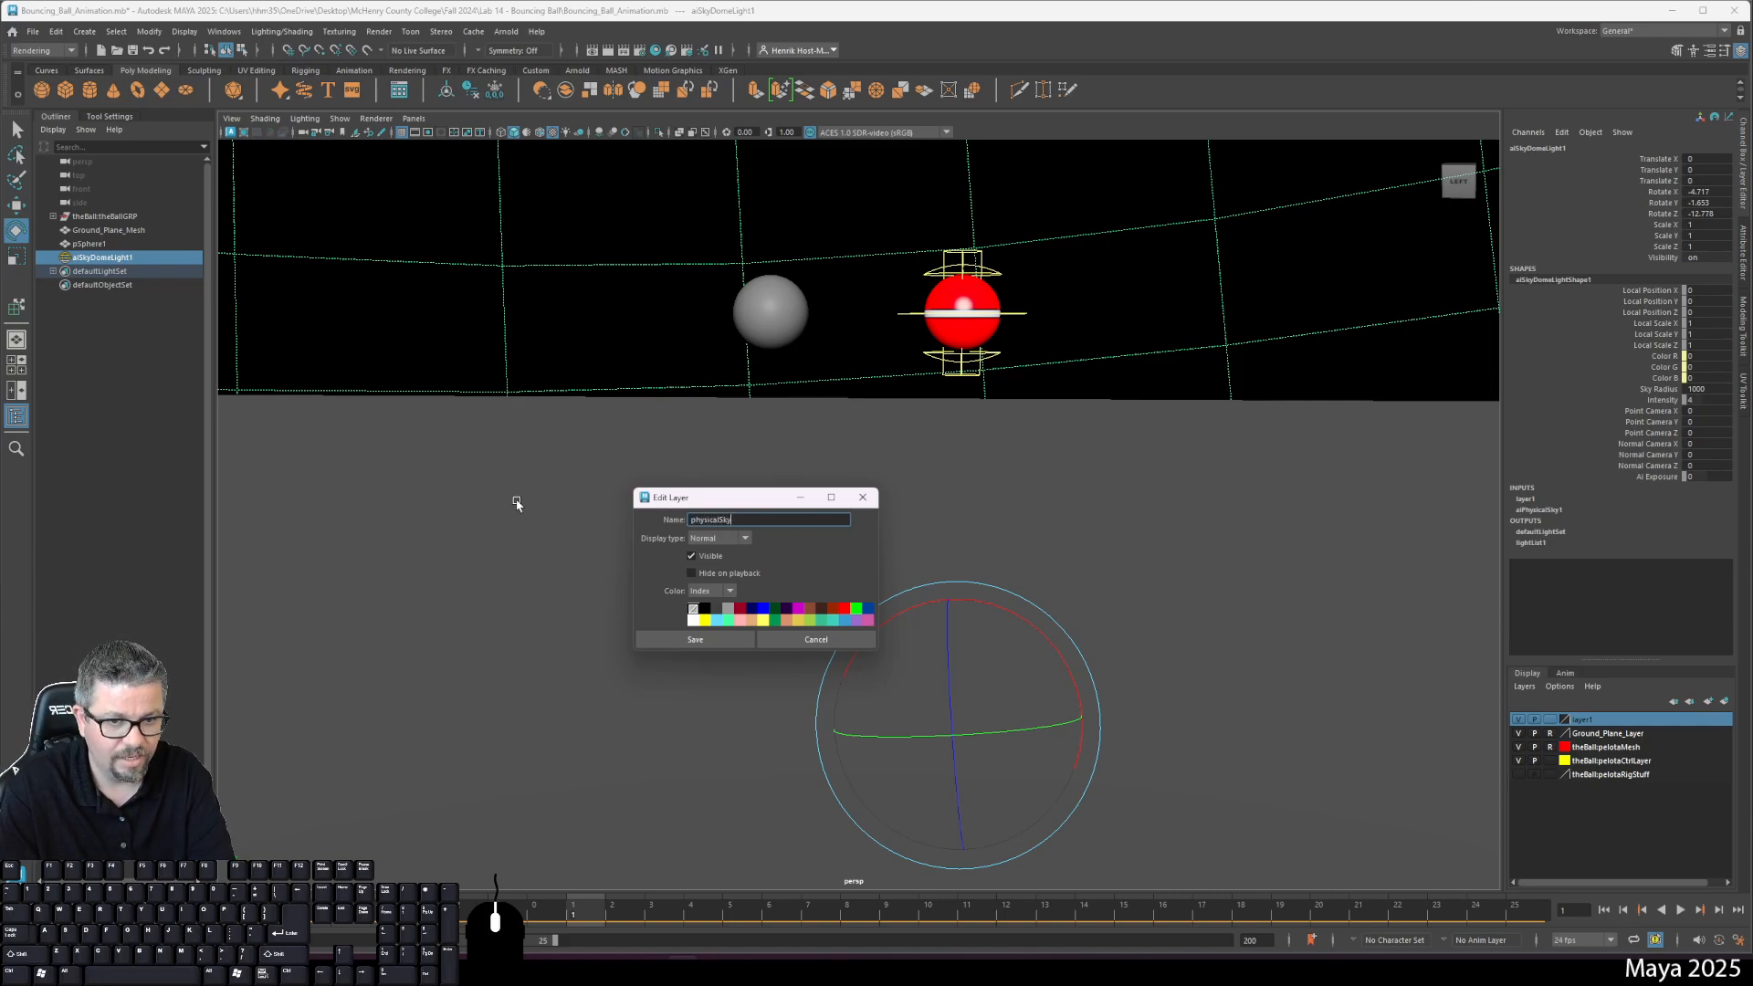
type("_Layer")
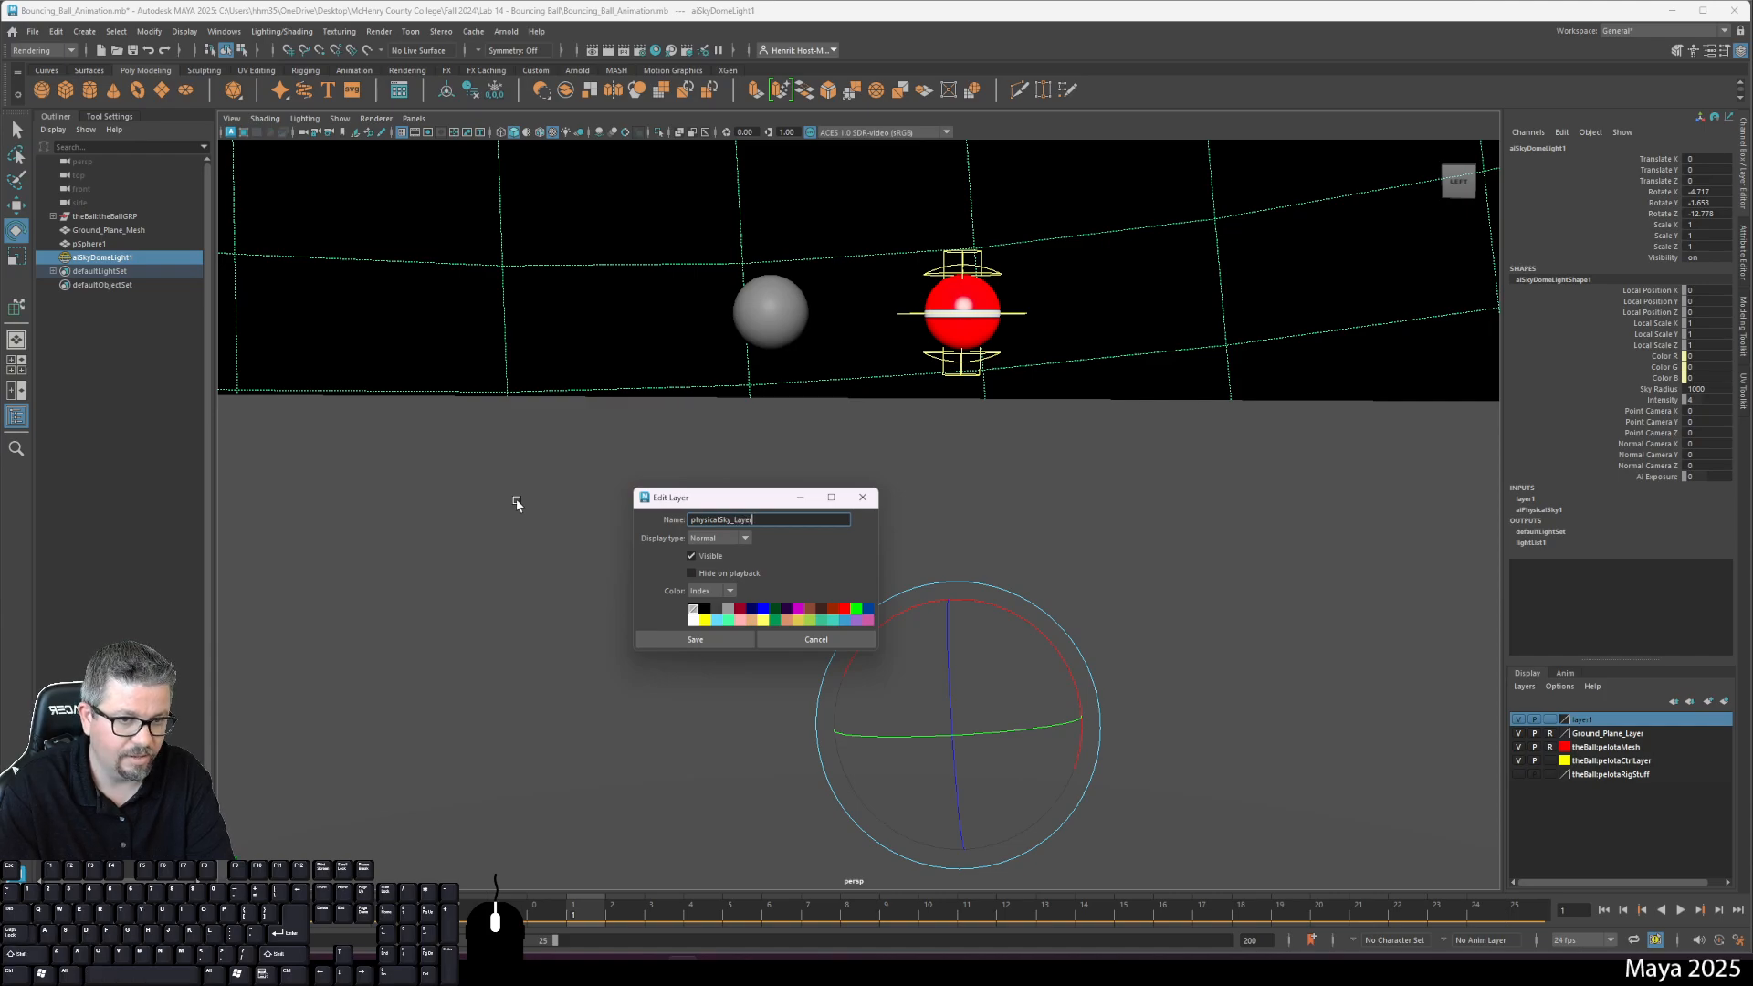
left_click(716, 638)
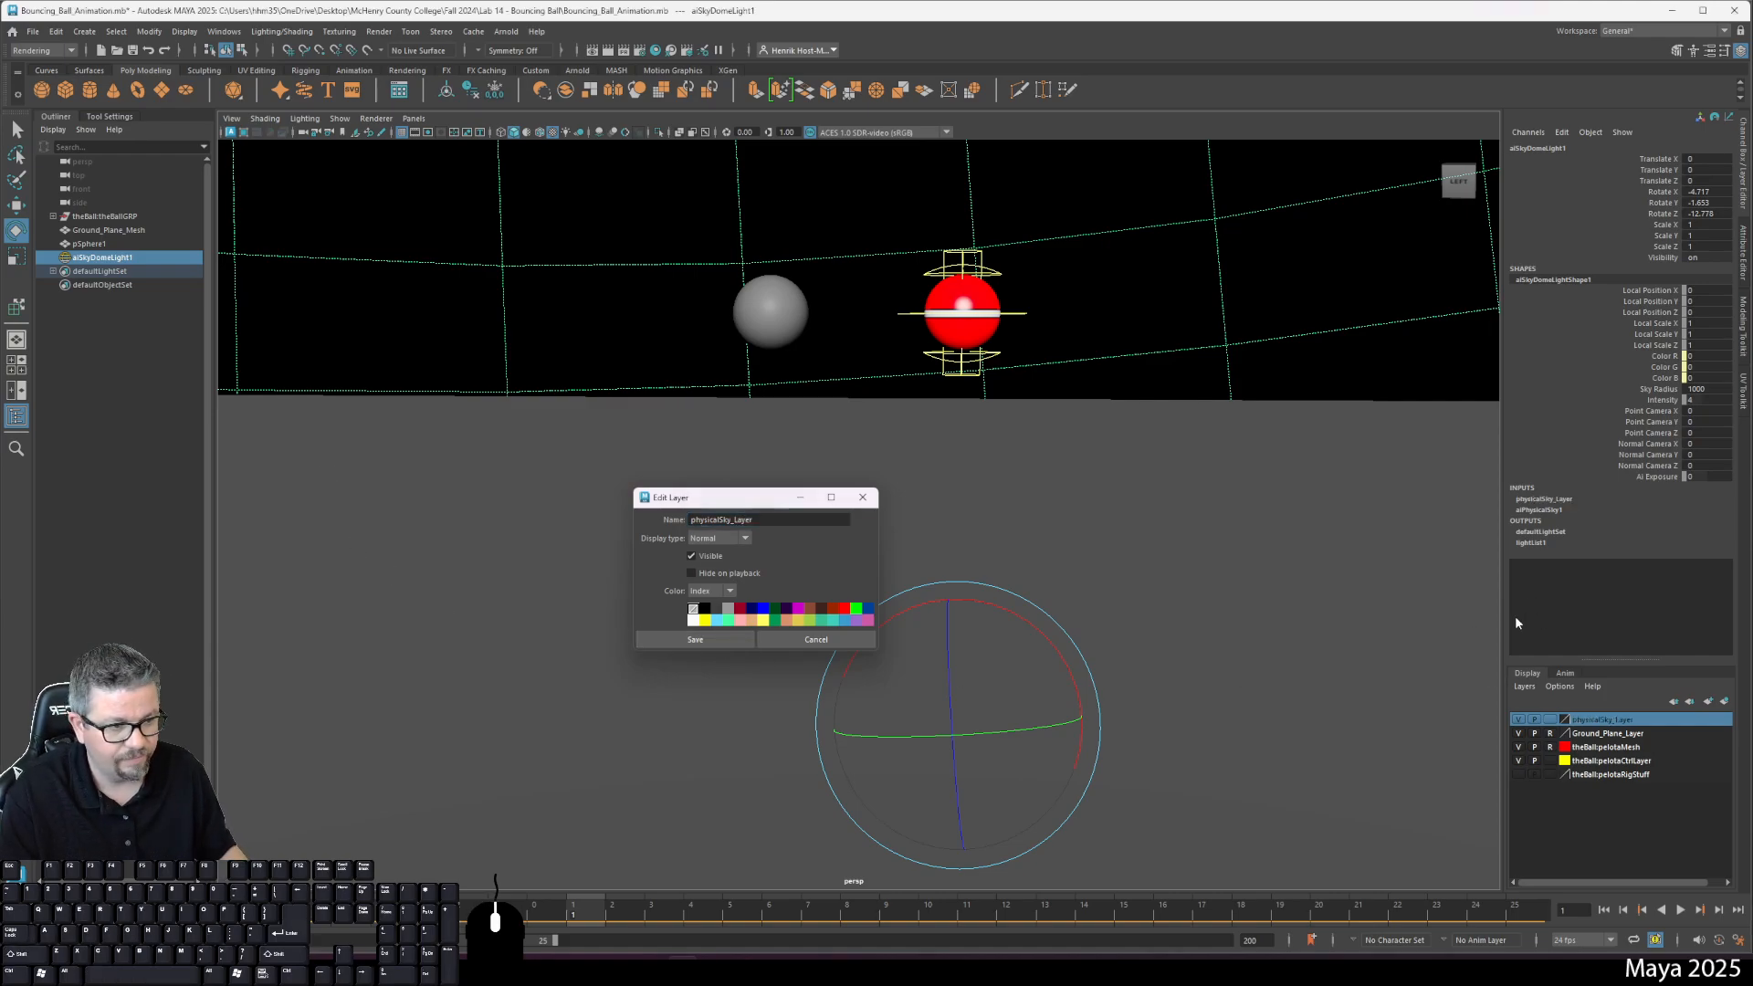
Step: Set physicalSky_Layer to reference mode and test selecting the sky dome and the grey sphere in the viewport
left_click(1550, 720)
left_click(1551, 721)
left_click_drag(1111, 290, 1174, 447)
mouse_move(1108, 178)
left_mouse_down()
mouse_move(1243, 718)
mouse_move(1174, 395)
mouse_move(1311, 755)
mouse_move(1181, 235)
left_mouse_up()
left_click_drag(1209, 330, 1312, 904)
left_click_drag(1228, 297, 1269, 450)
left_click_drag(1187, 225, 1215, 374)
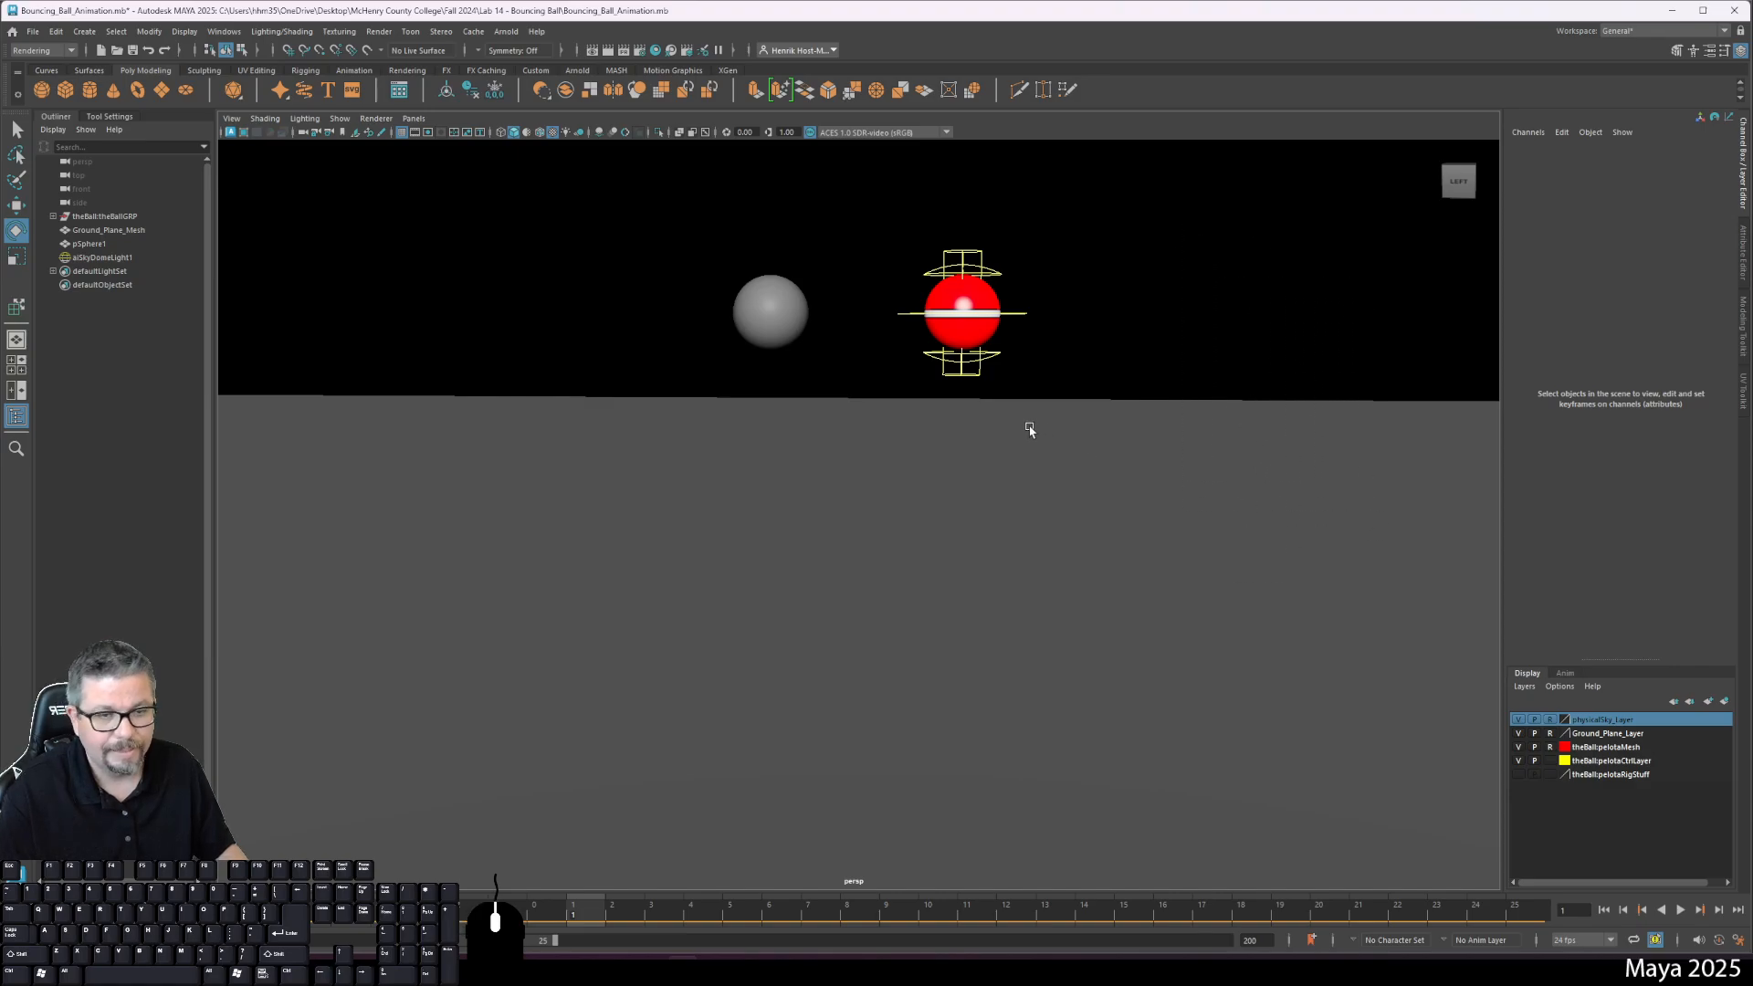
left_click(790, 315)
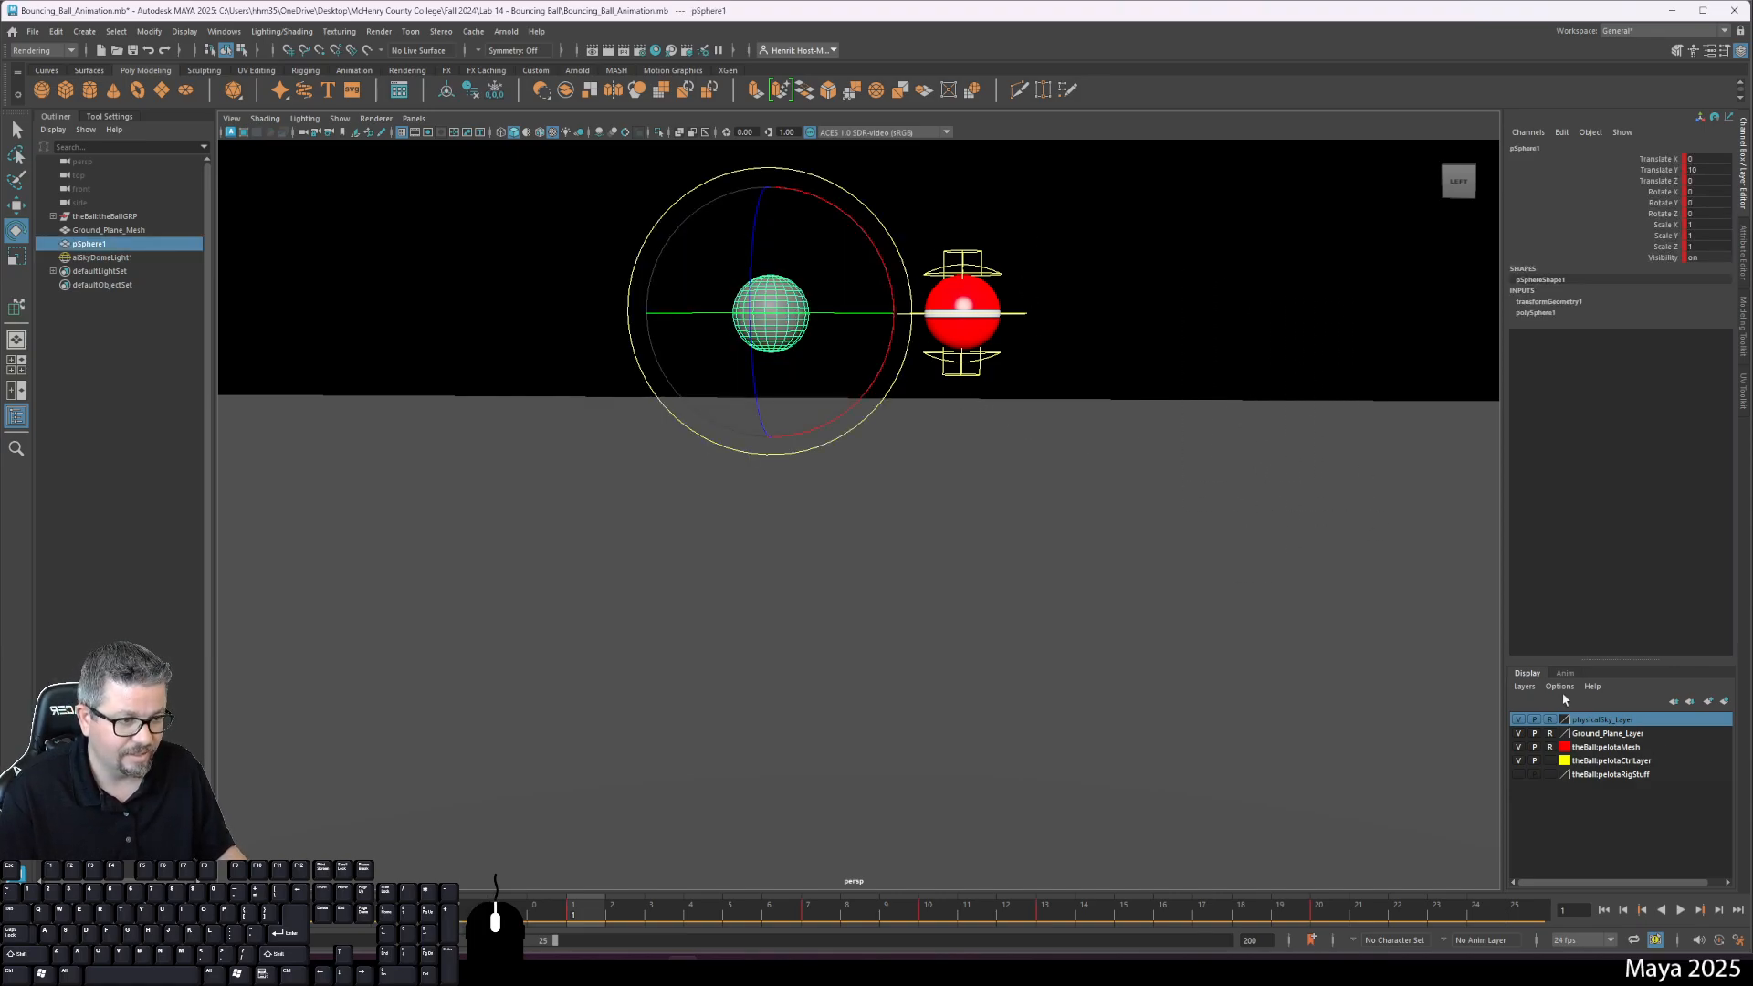
left_click(1259, 327)
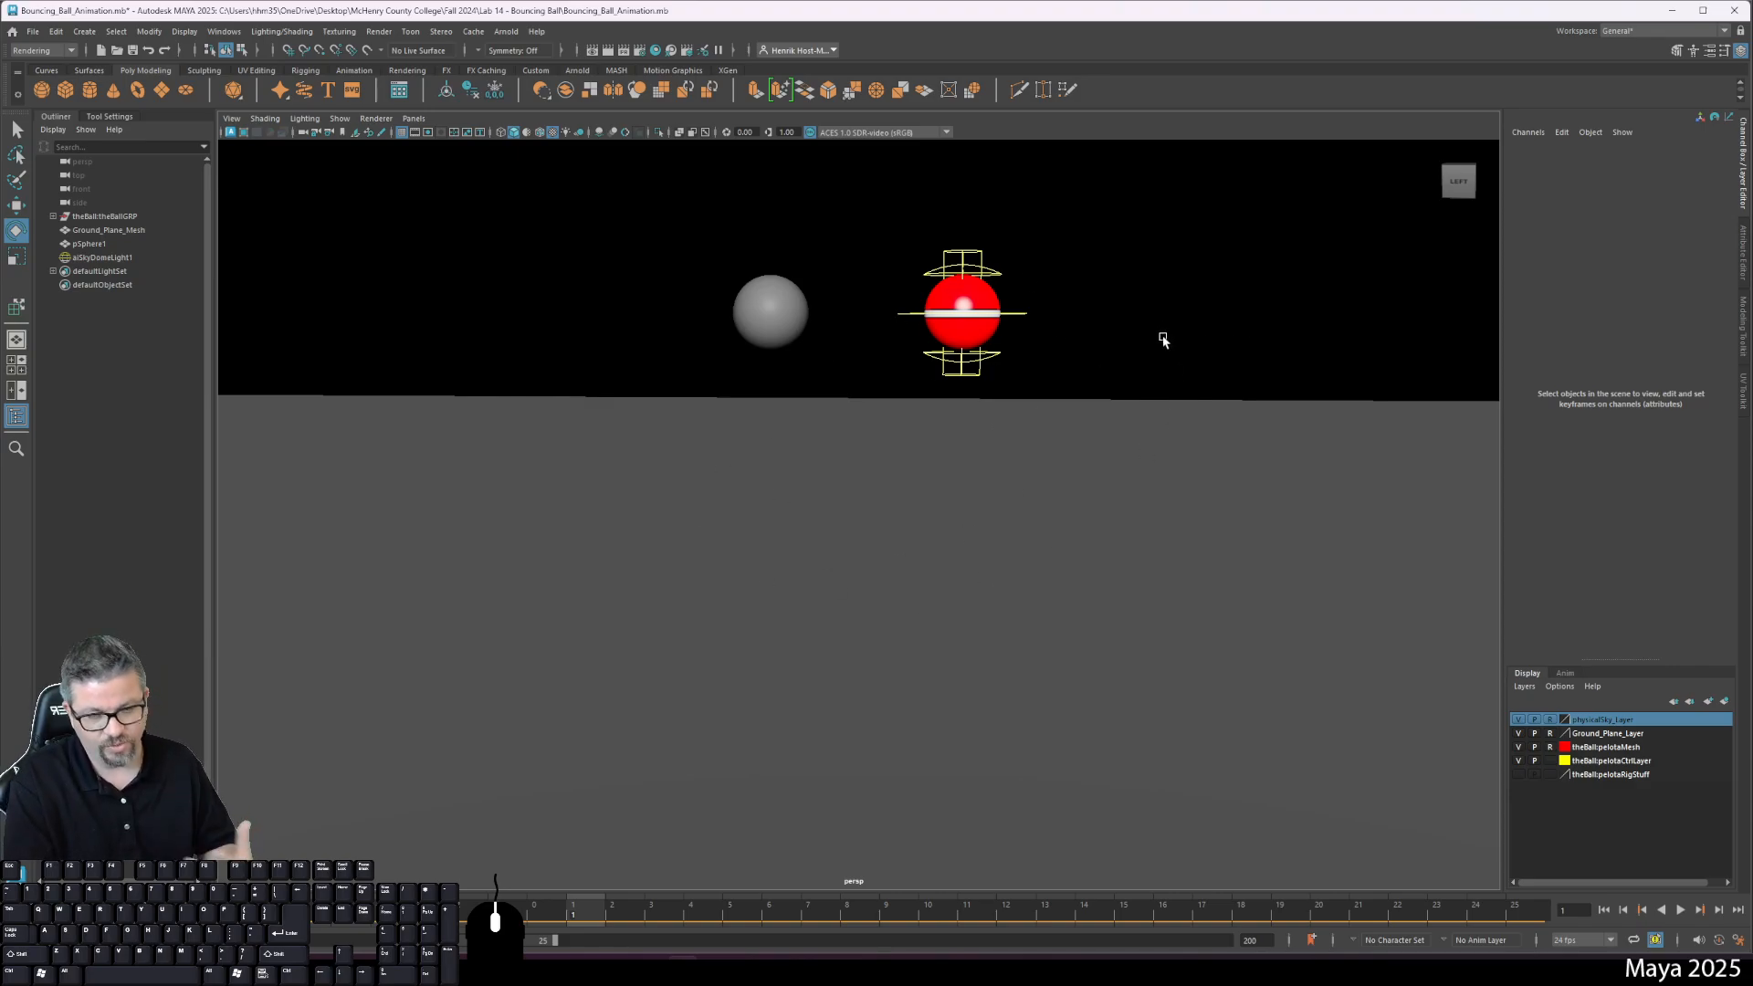
Step: Switch between the Modeling and Rendering menu sets, ending on Rendering
left_click(58, 53)
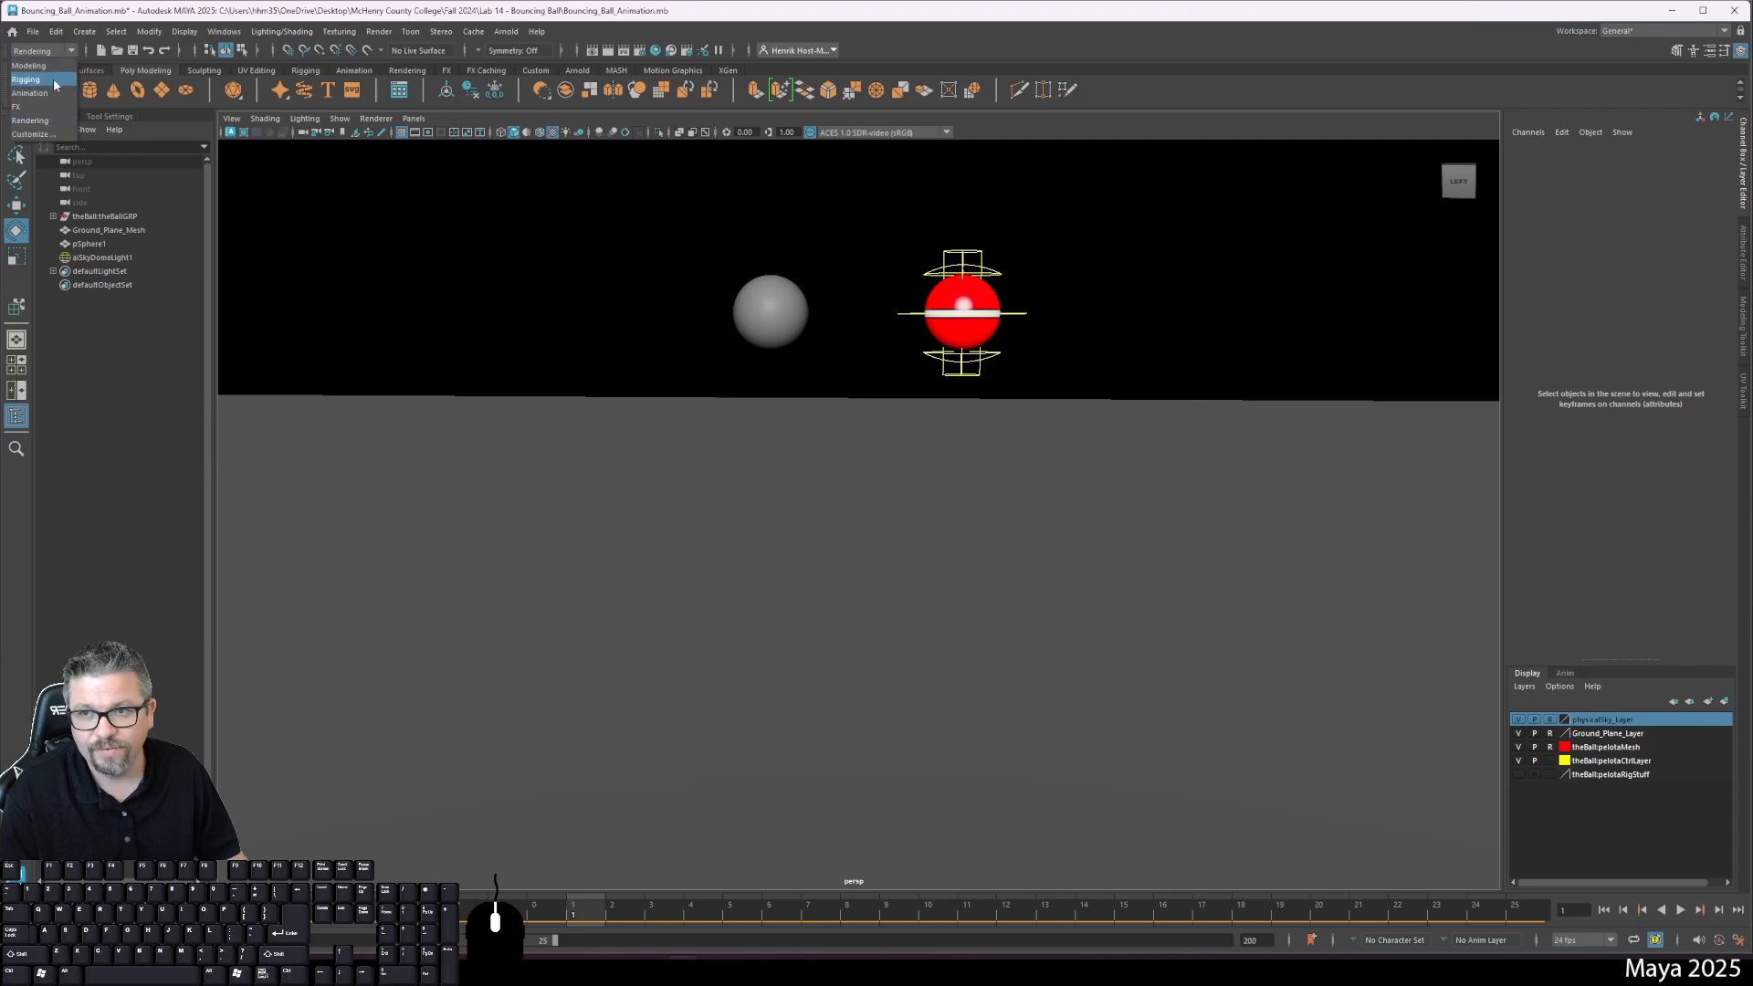
left_click(52, 50)
left_click(71, 52)
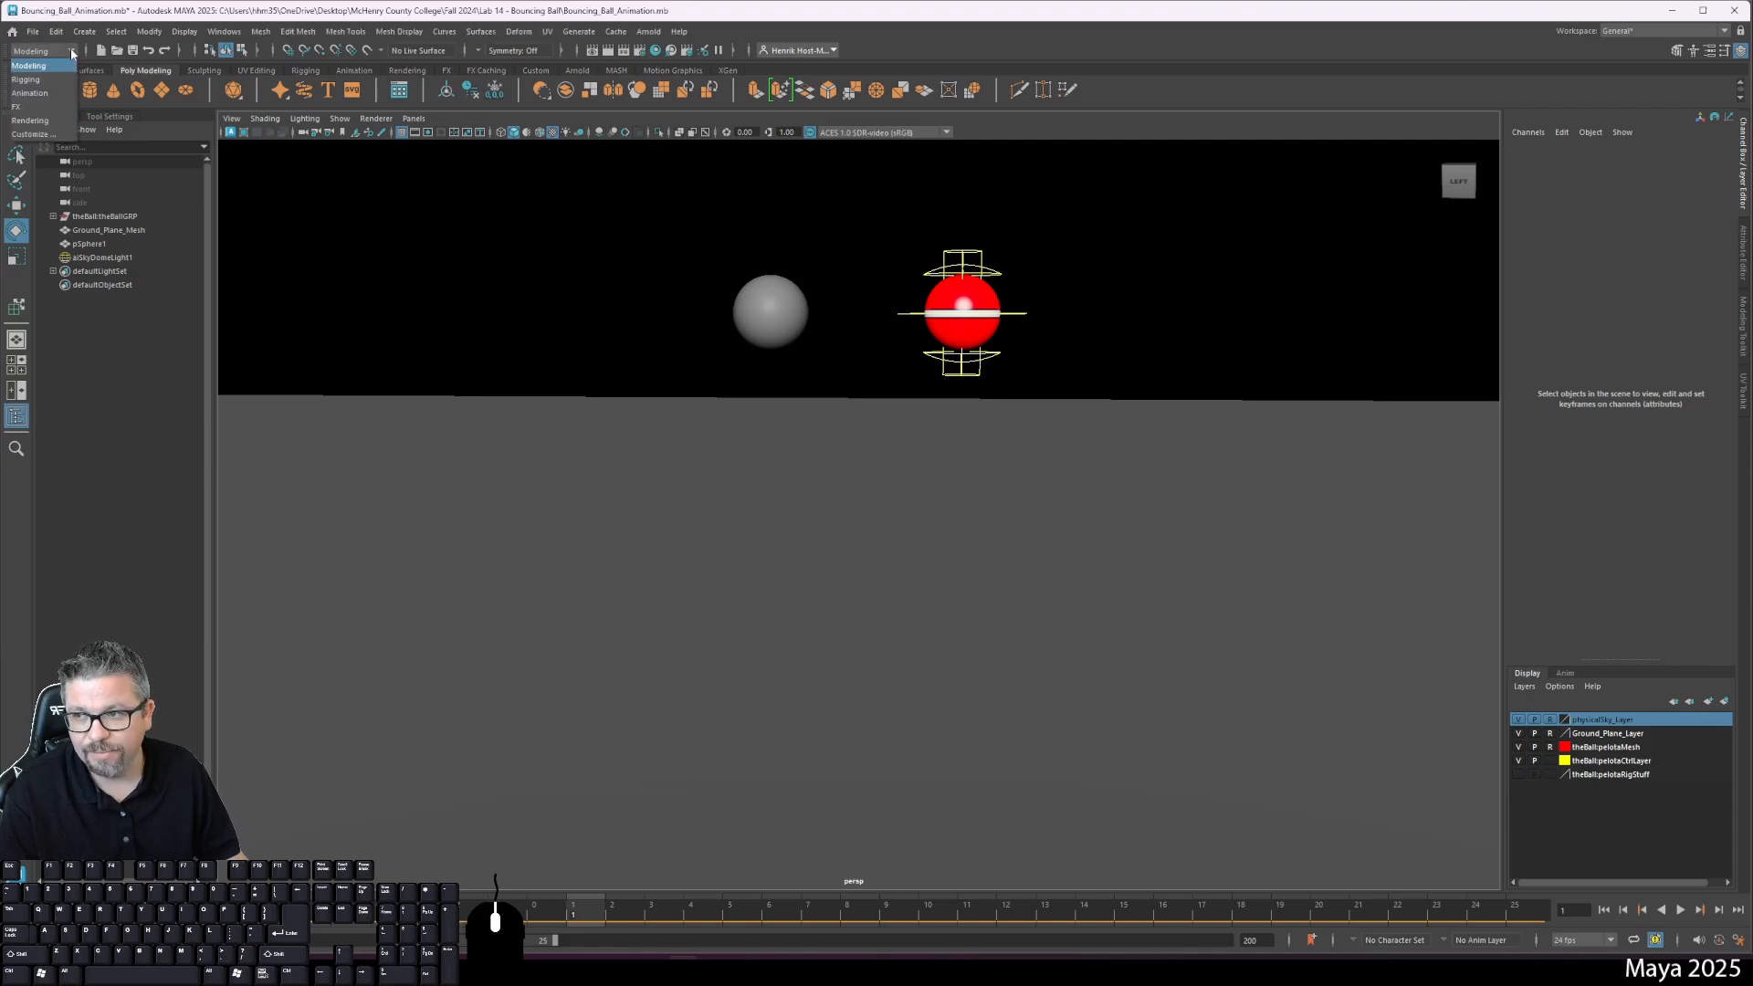
left_click(51, 121)
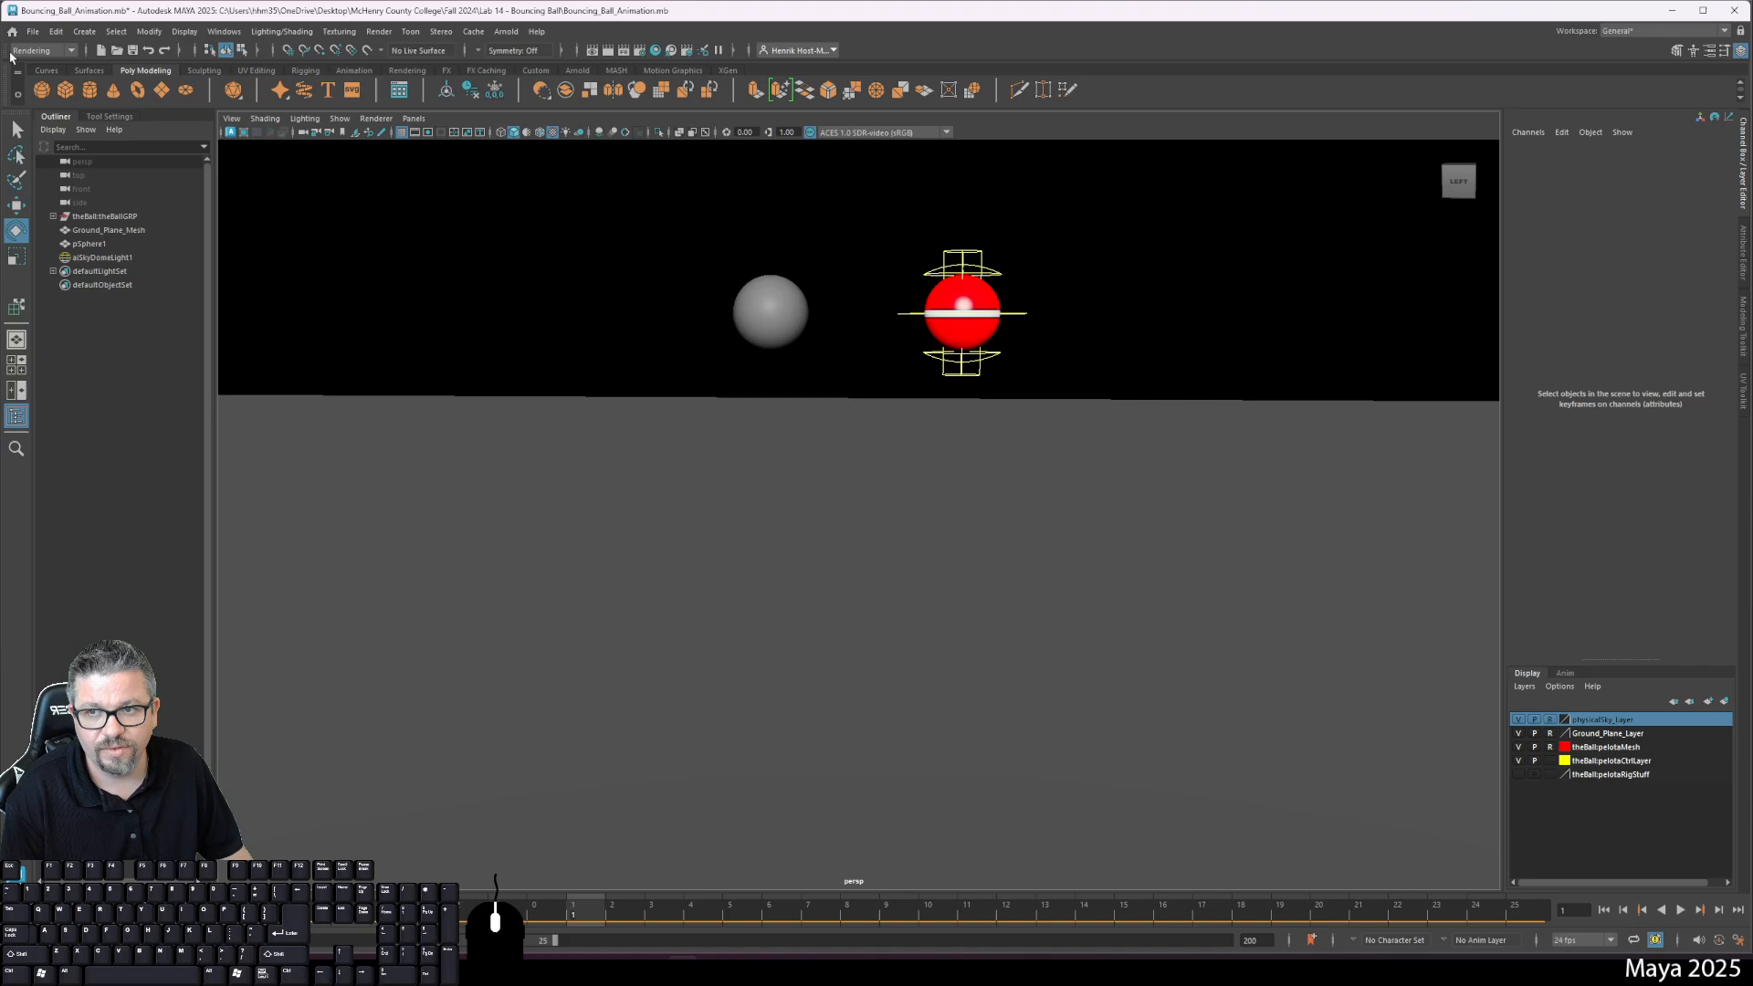
key("F2")
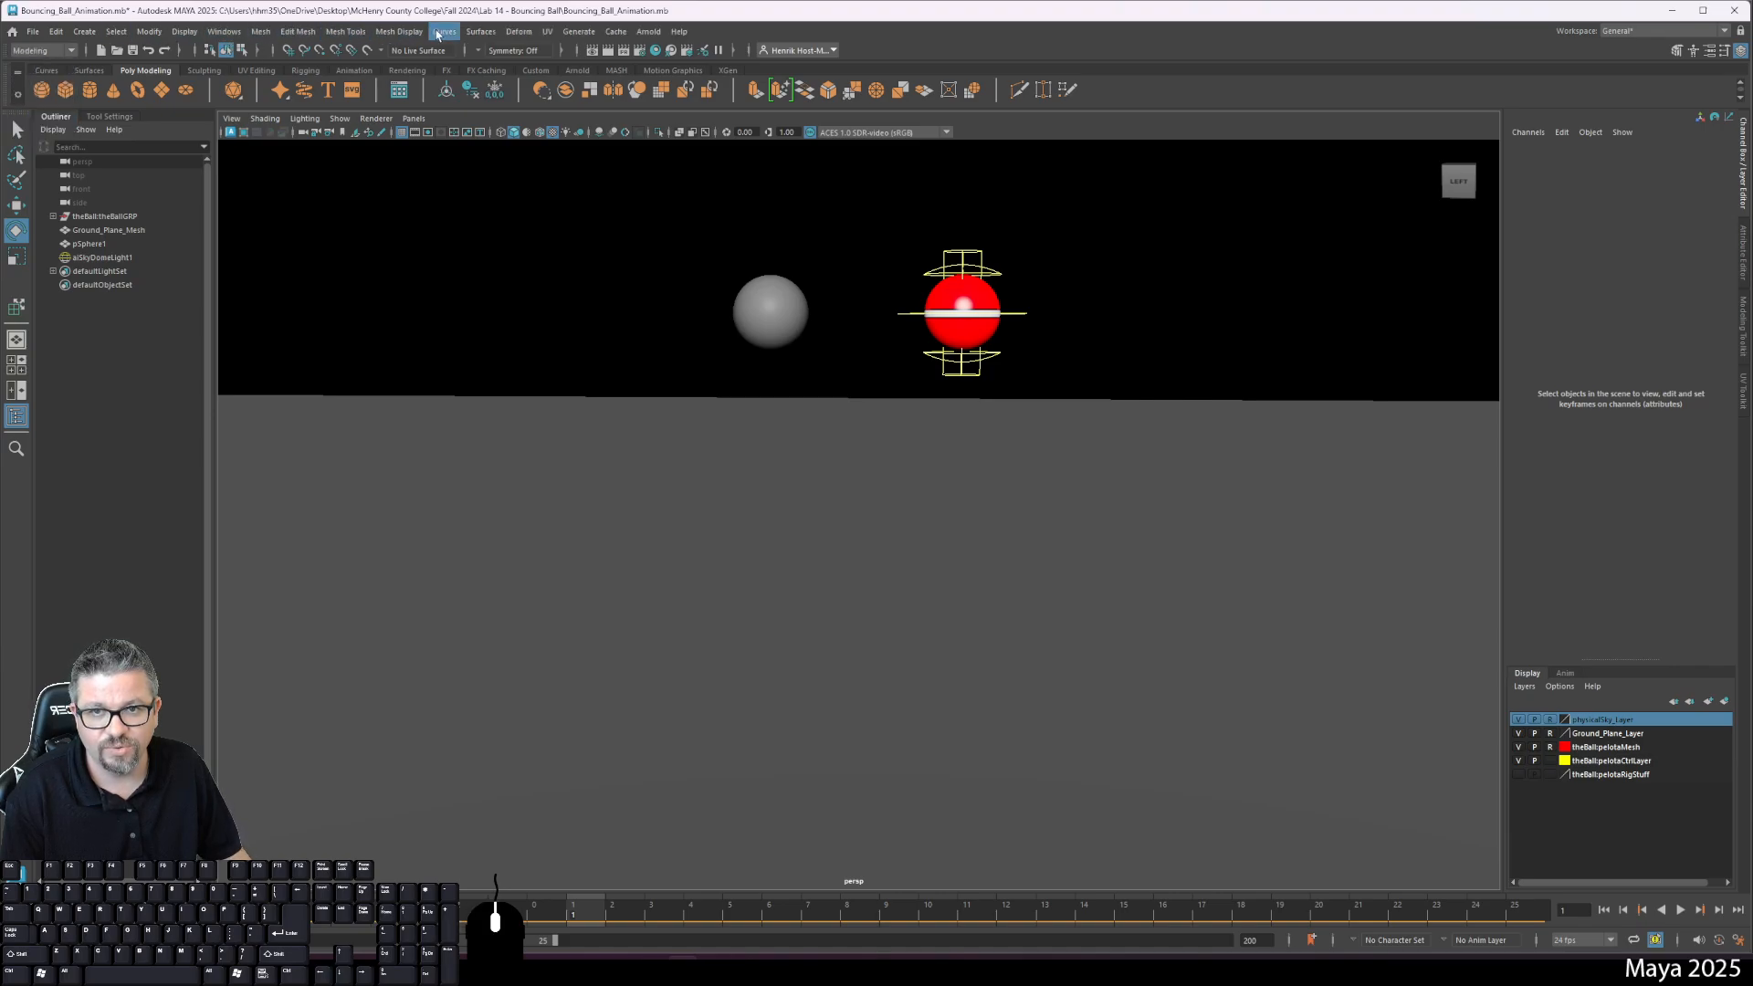
left_click(38, 52)
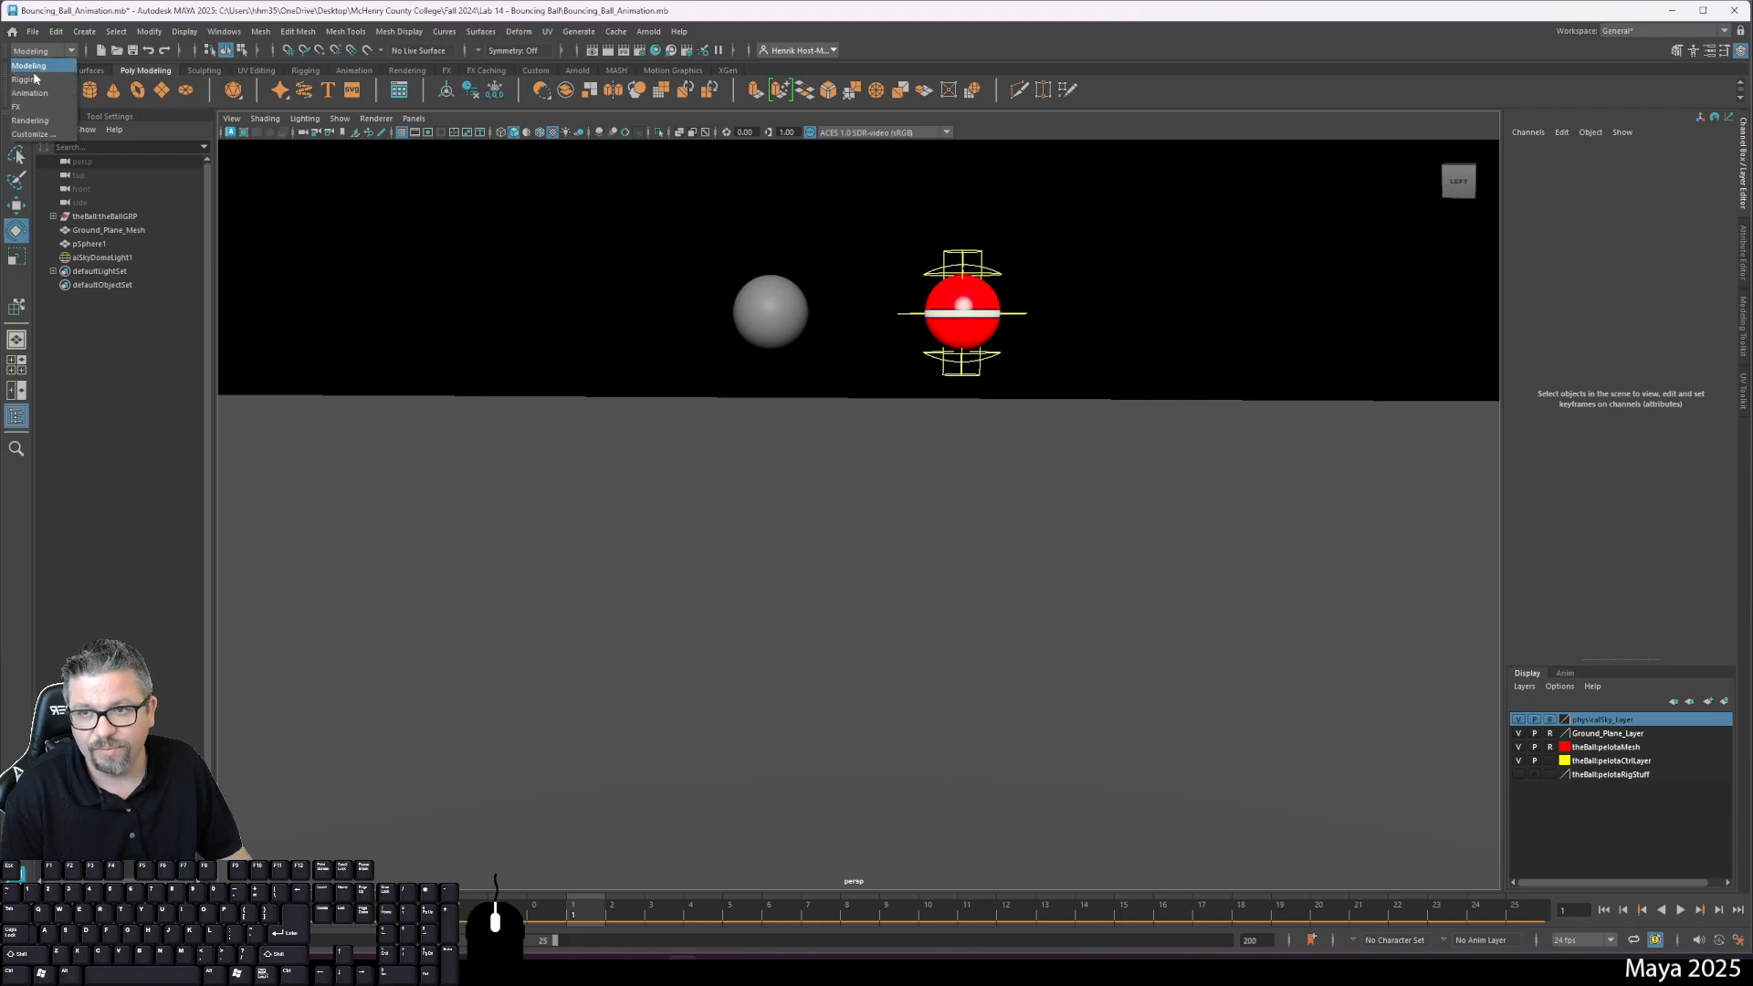
left_click(41, 121)
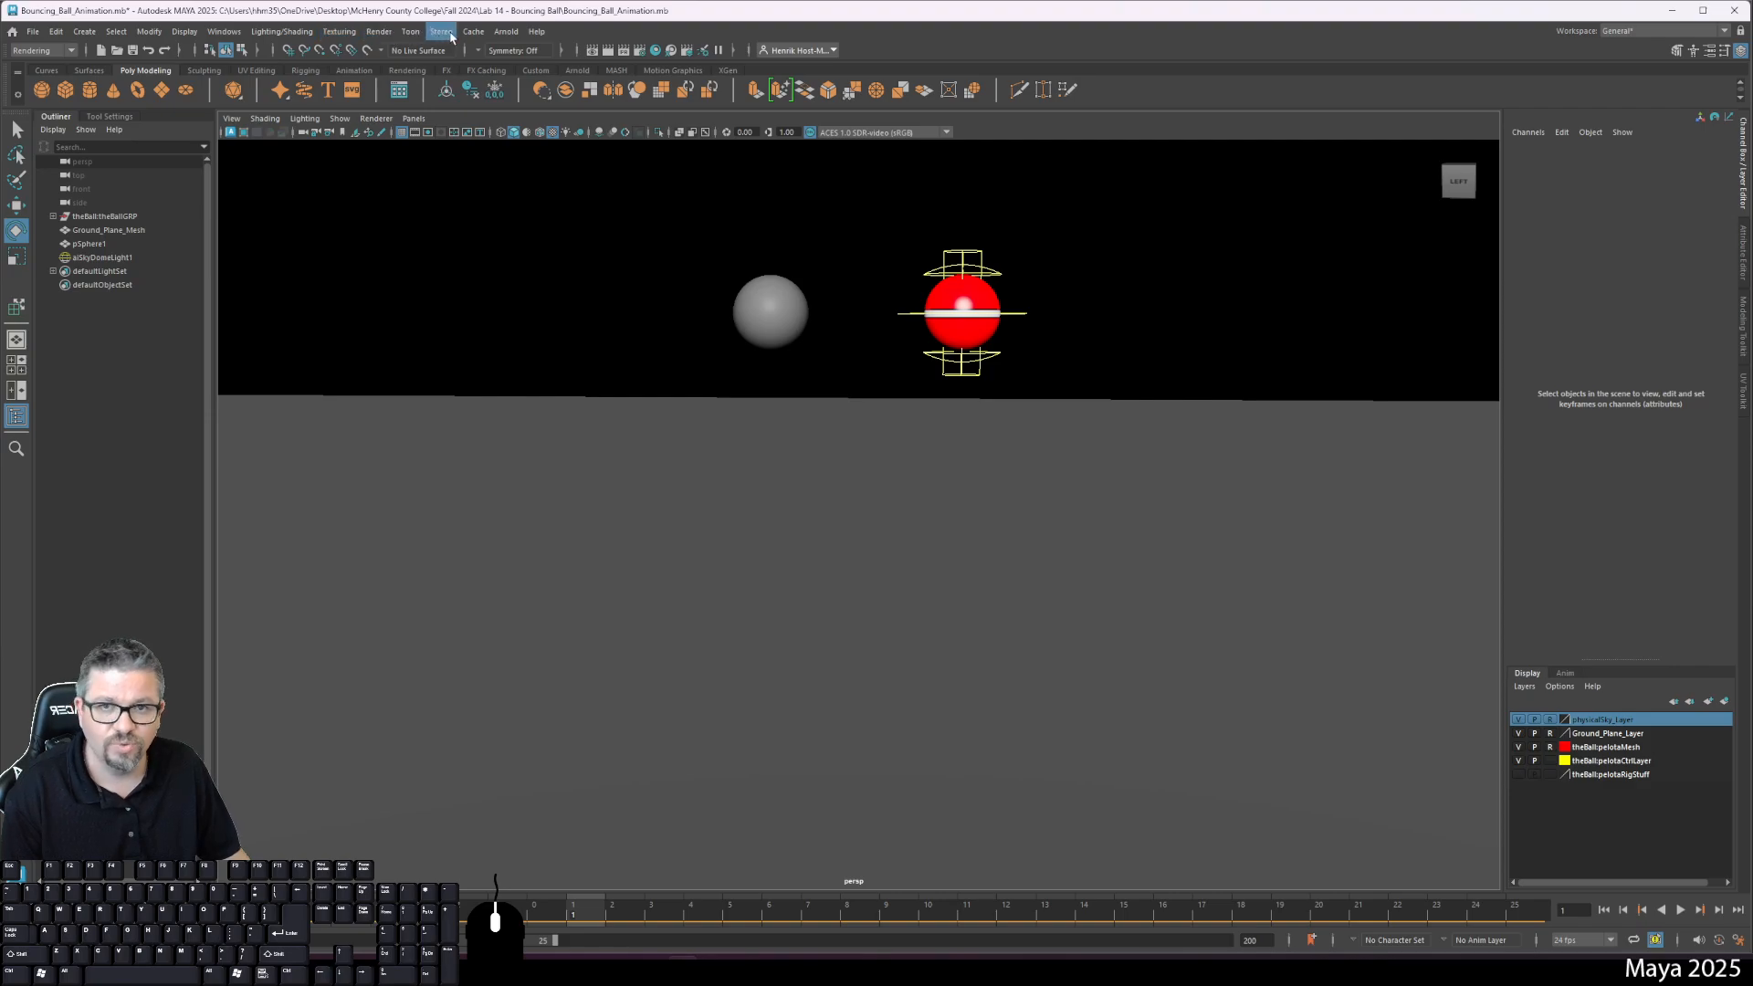
Step: Open the Render Settings and bring up the file output options
left_click(328, 33)
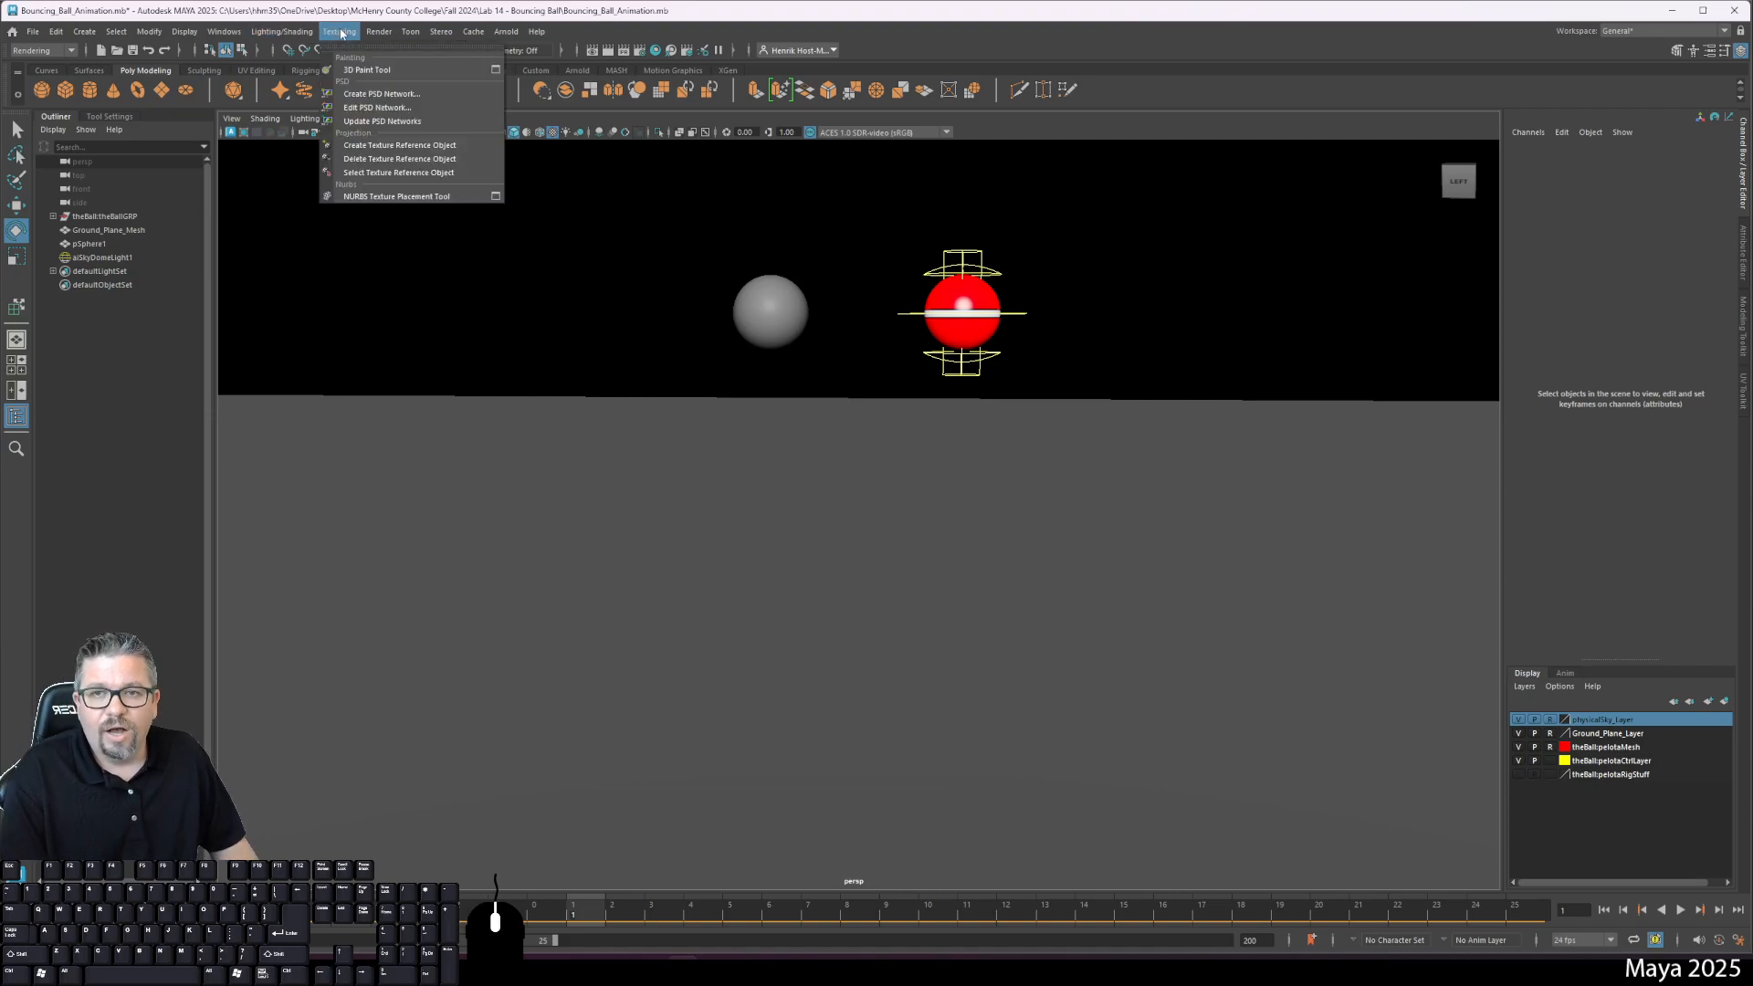
mouse_move(235, 30)
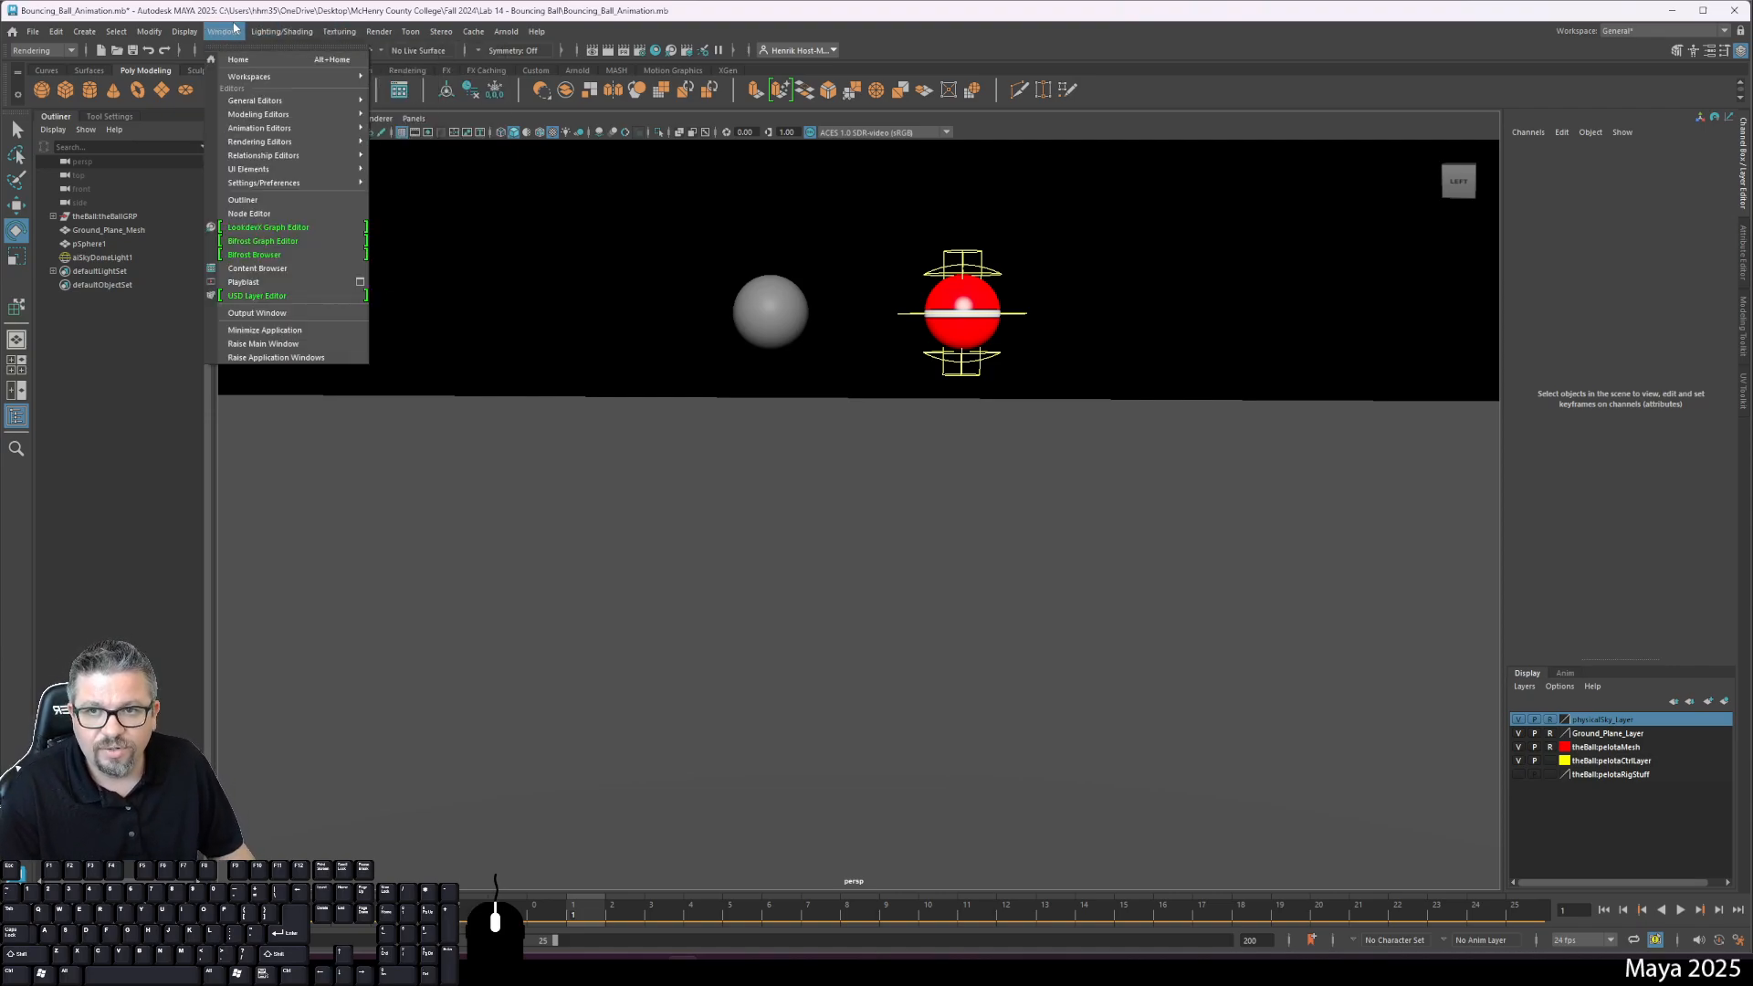
mouse_move(377, 31)
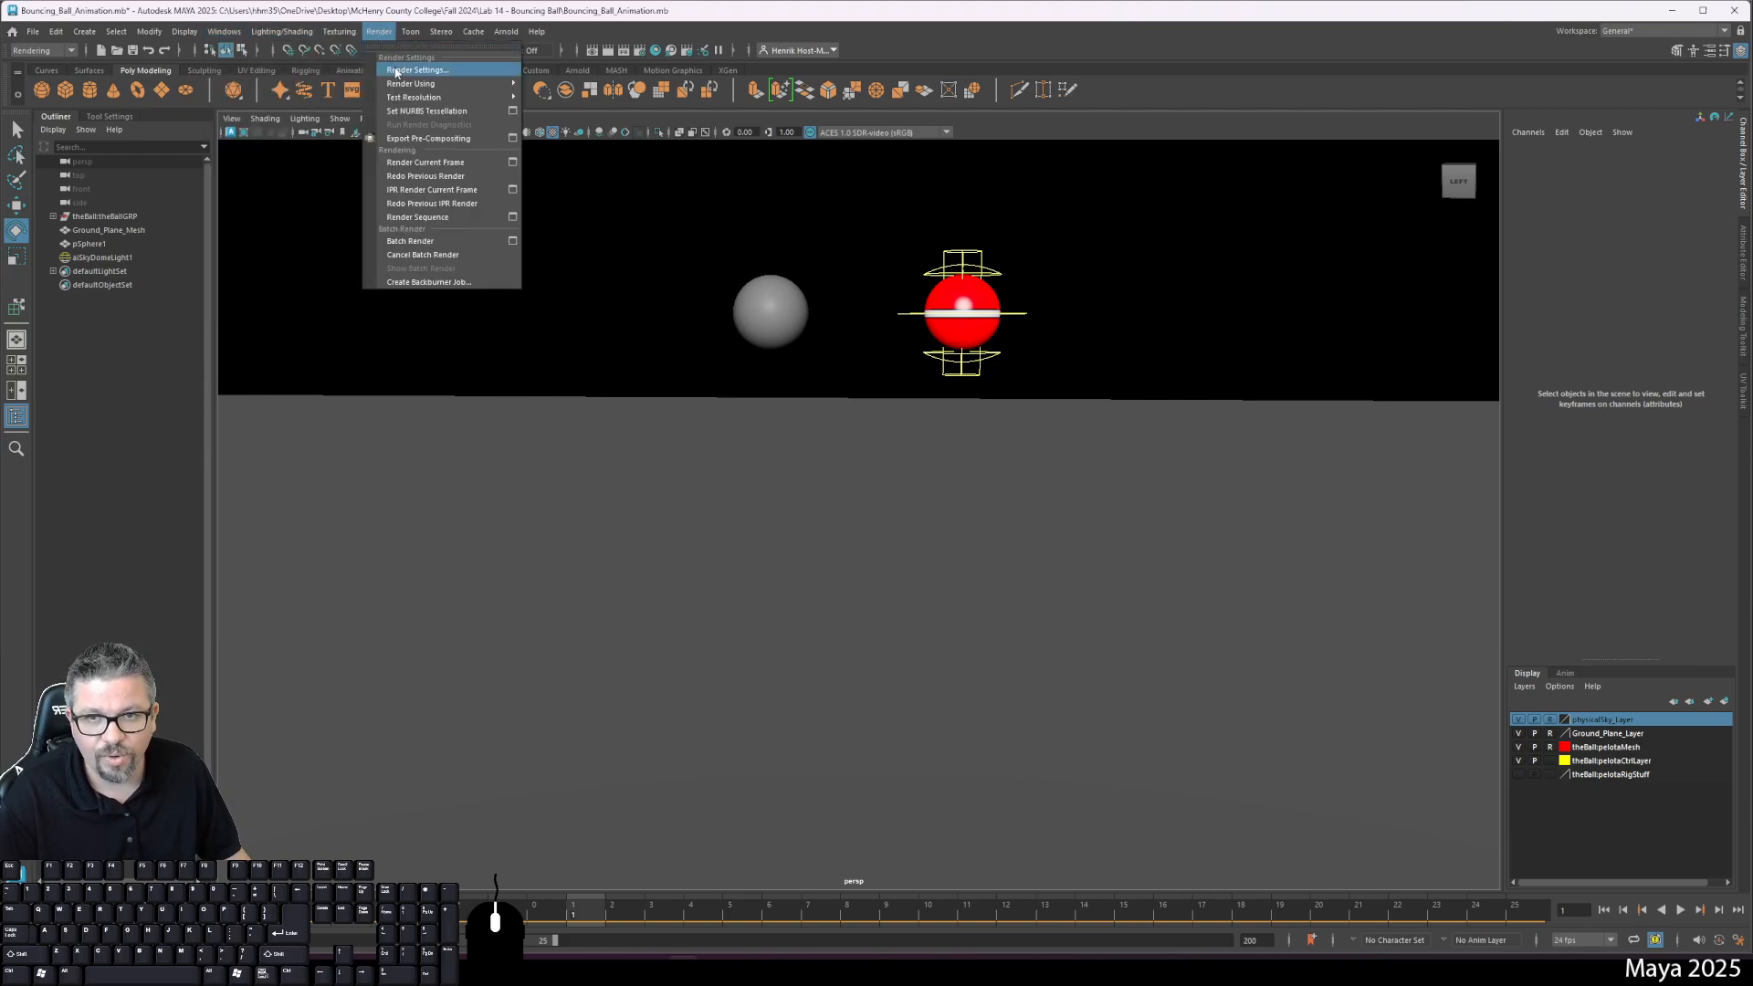
left_click(397, 71)
scroll(475, 443, "down", 5)
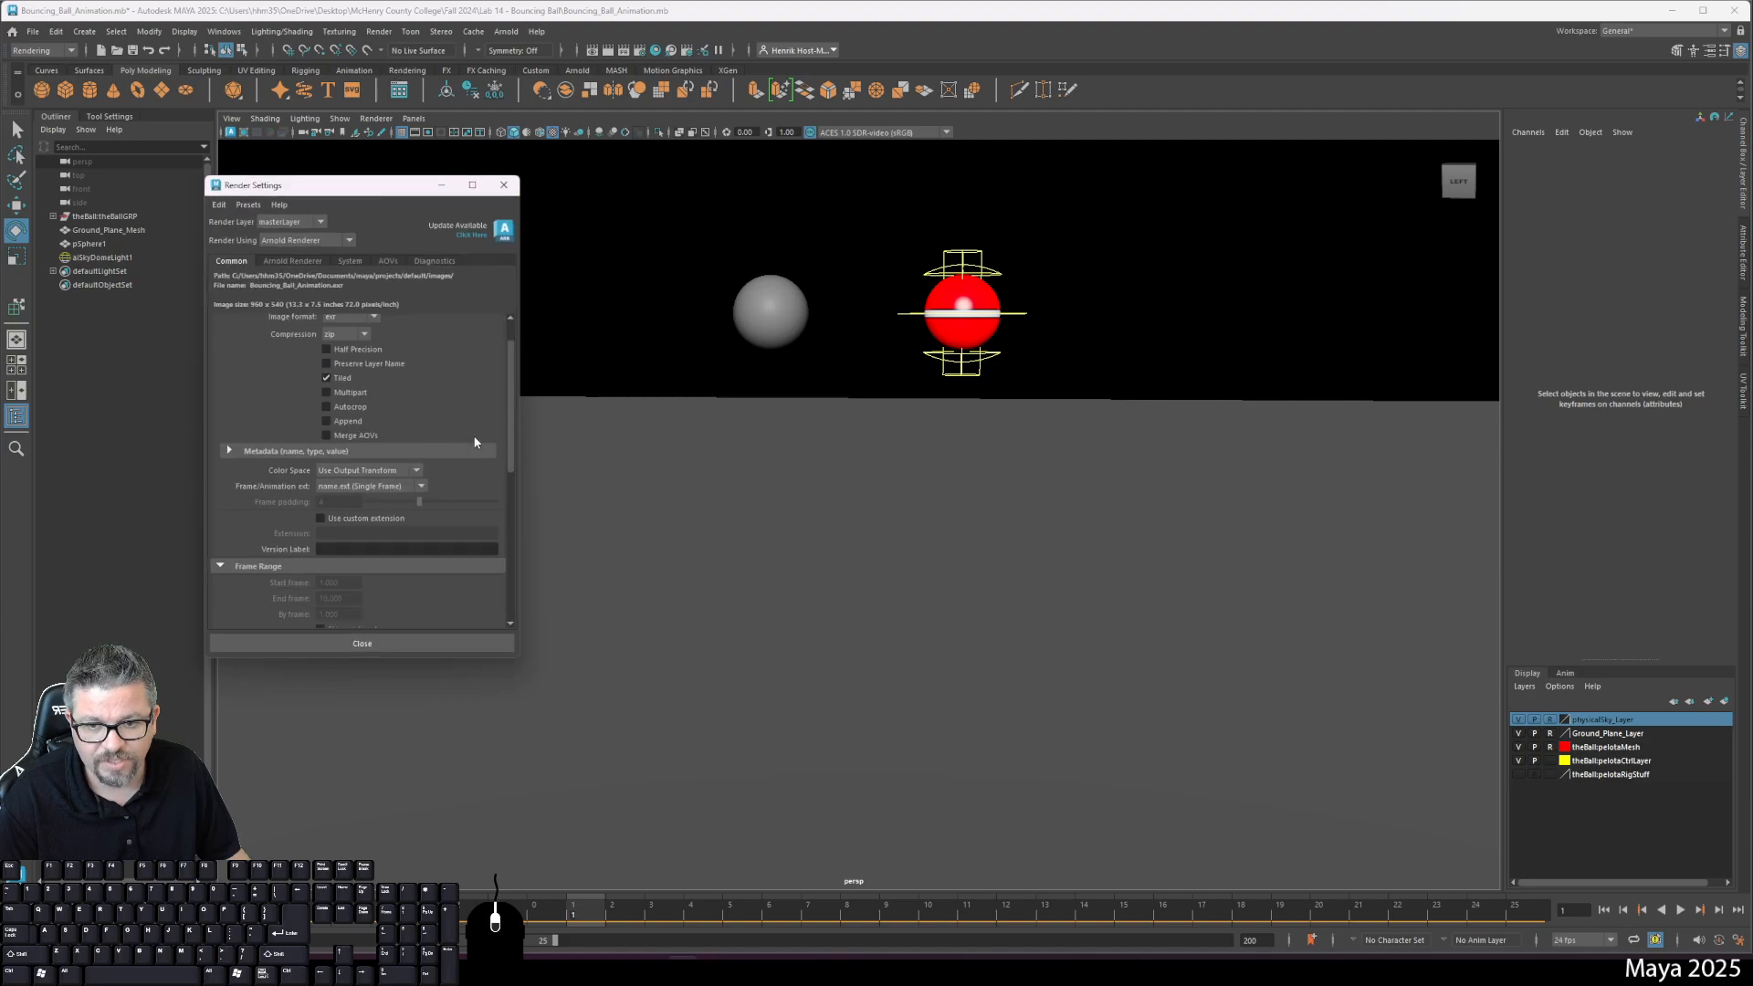
scroll(473, 407, "up", 1)
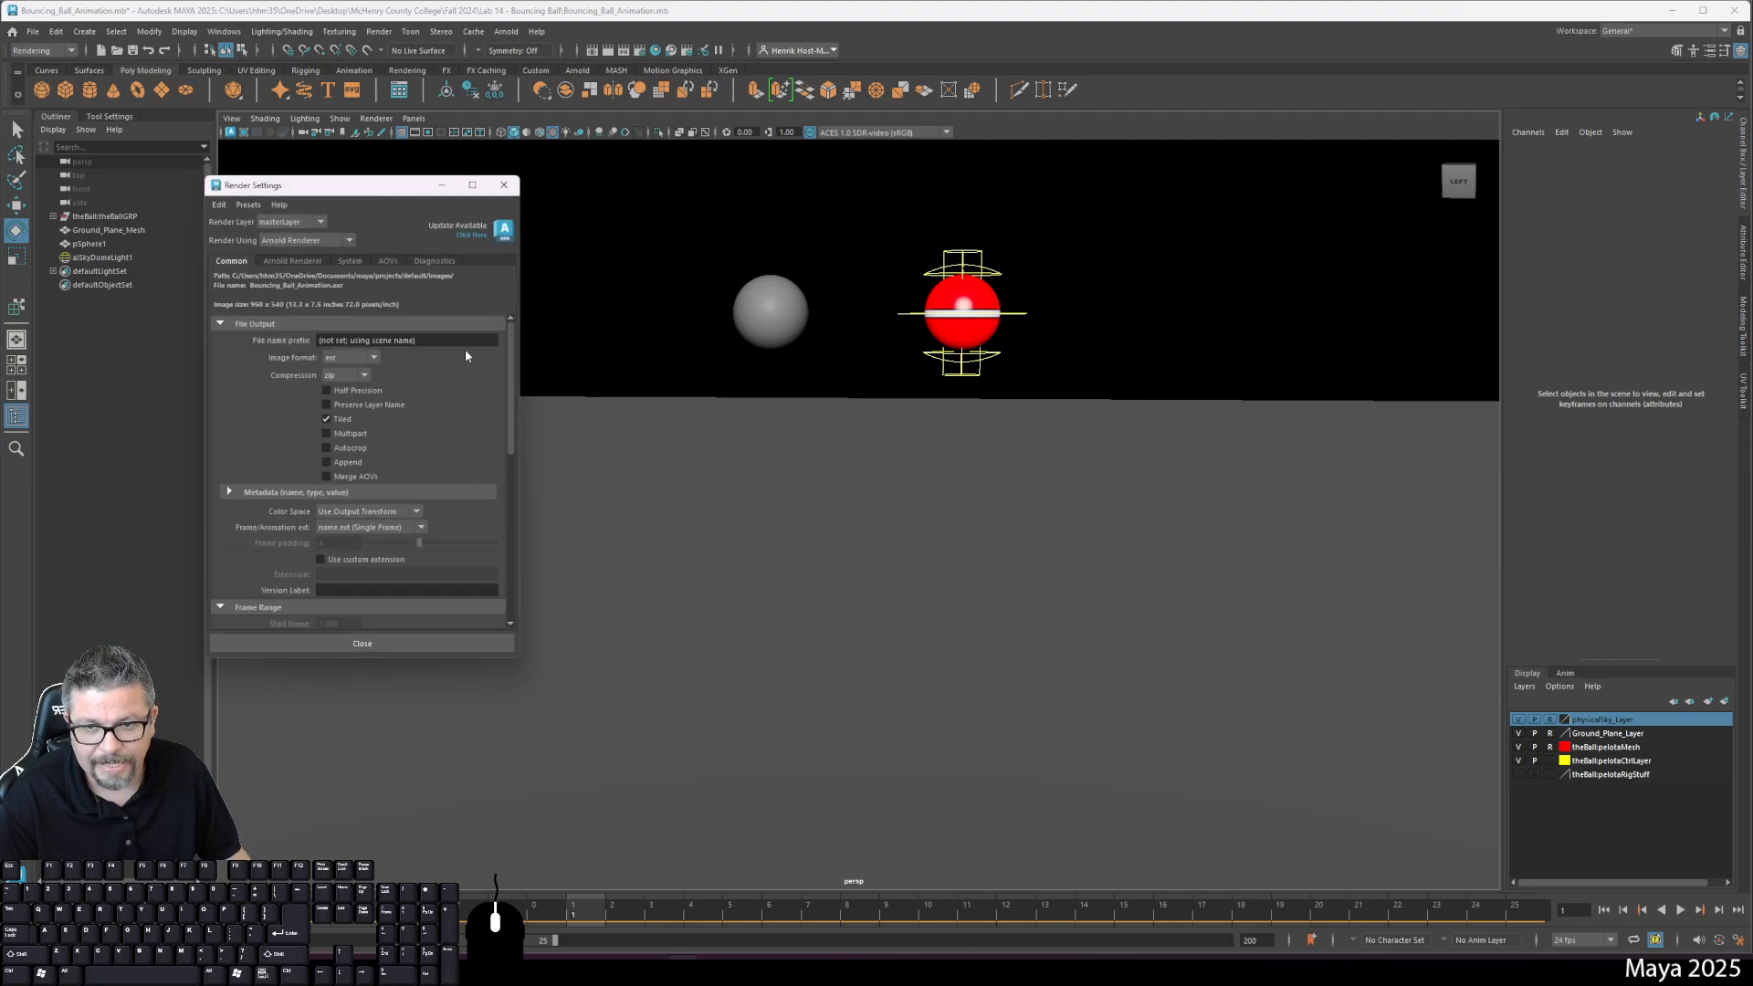
Step: Set the output image format to jpeg, trying png along the way
left_click(341, 358)
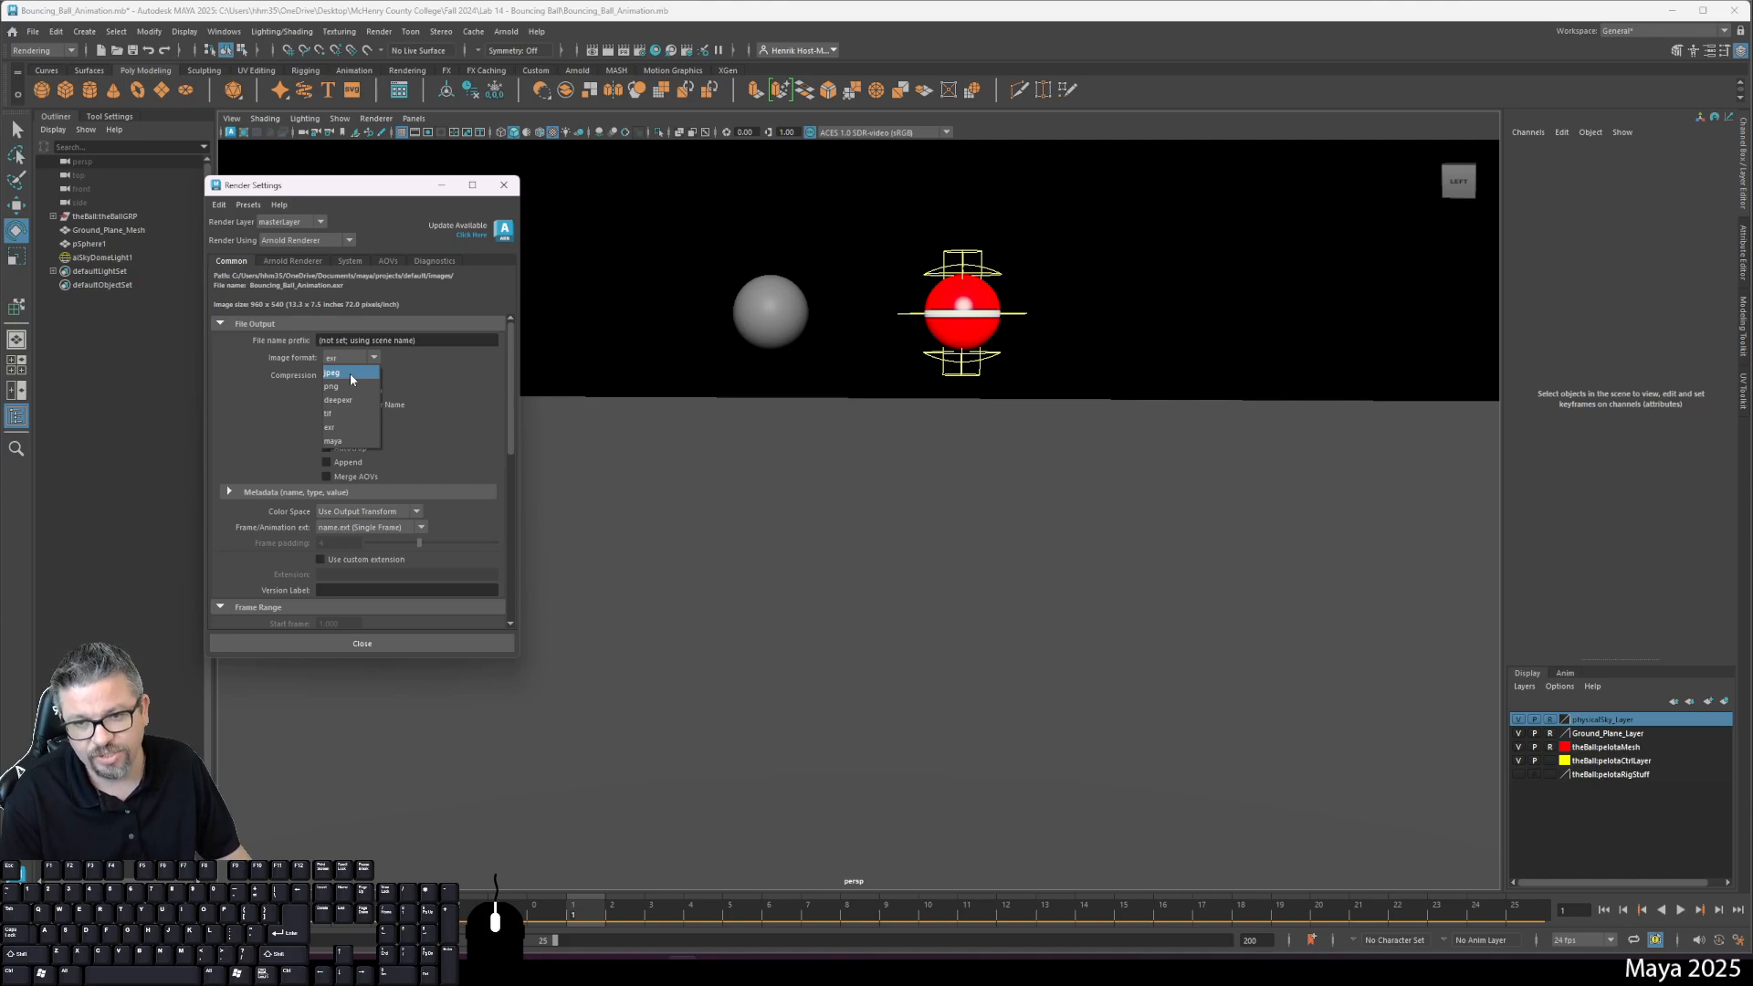
left_click(352, 375)
left_click(363, 357)
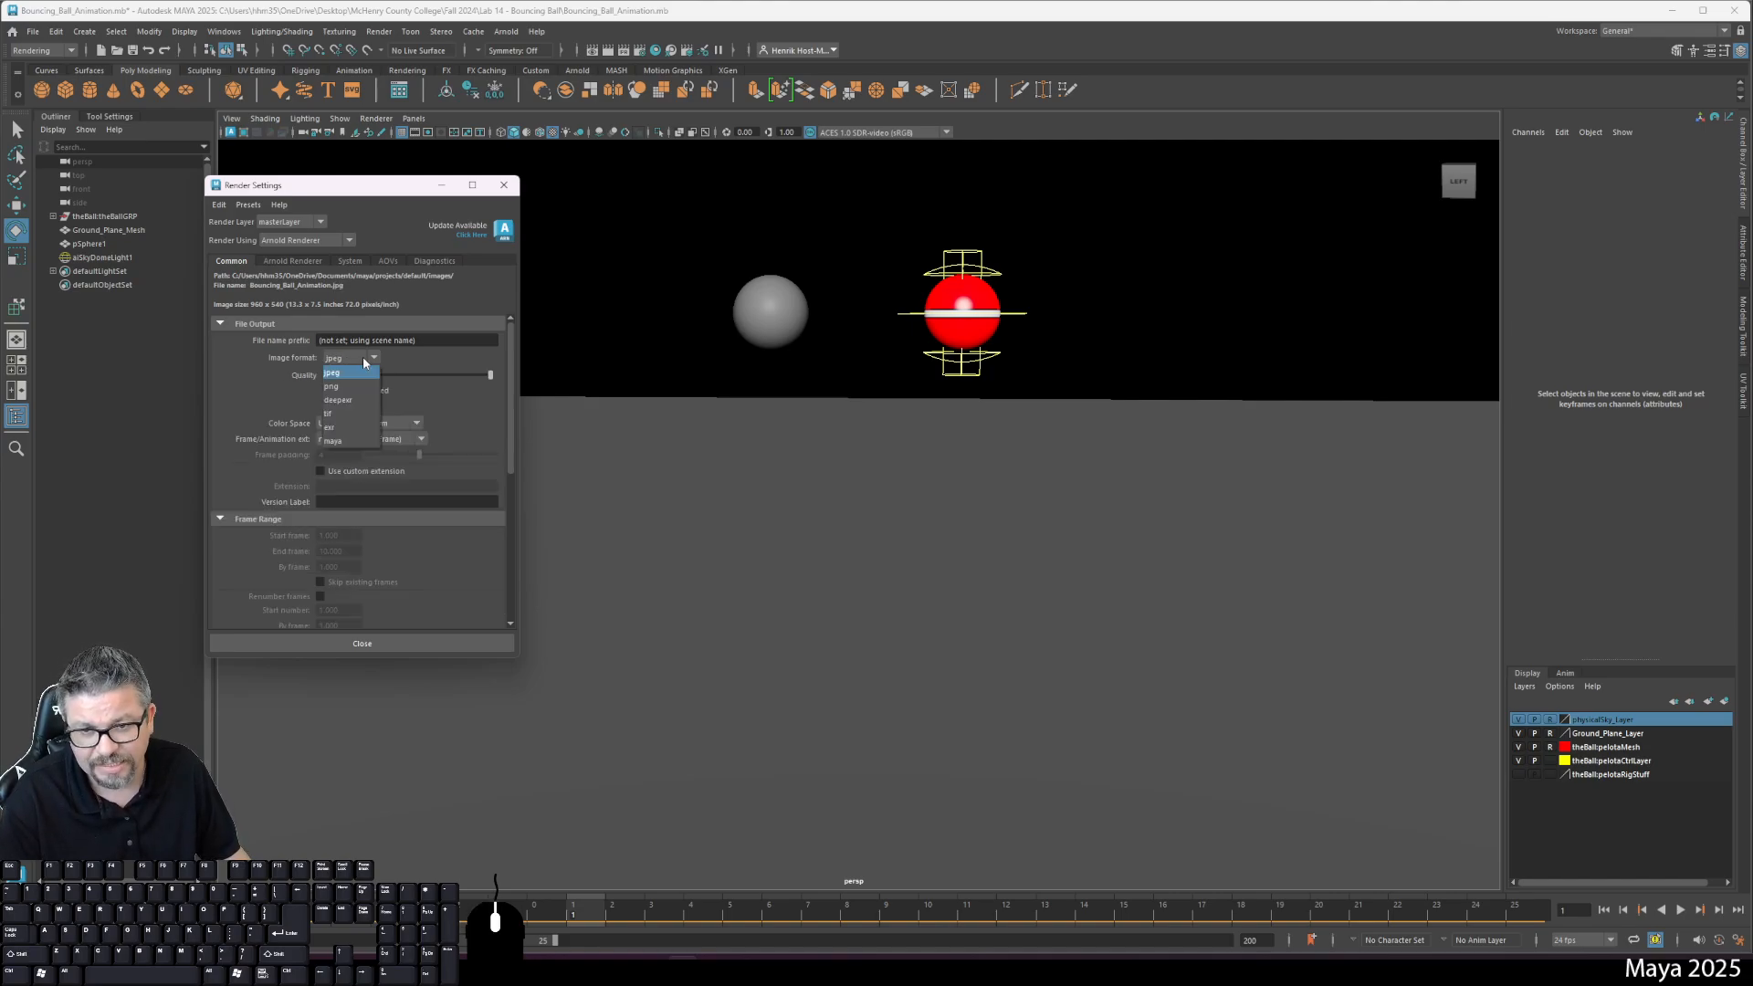
left_click(365, 370)
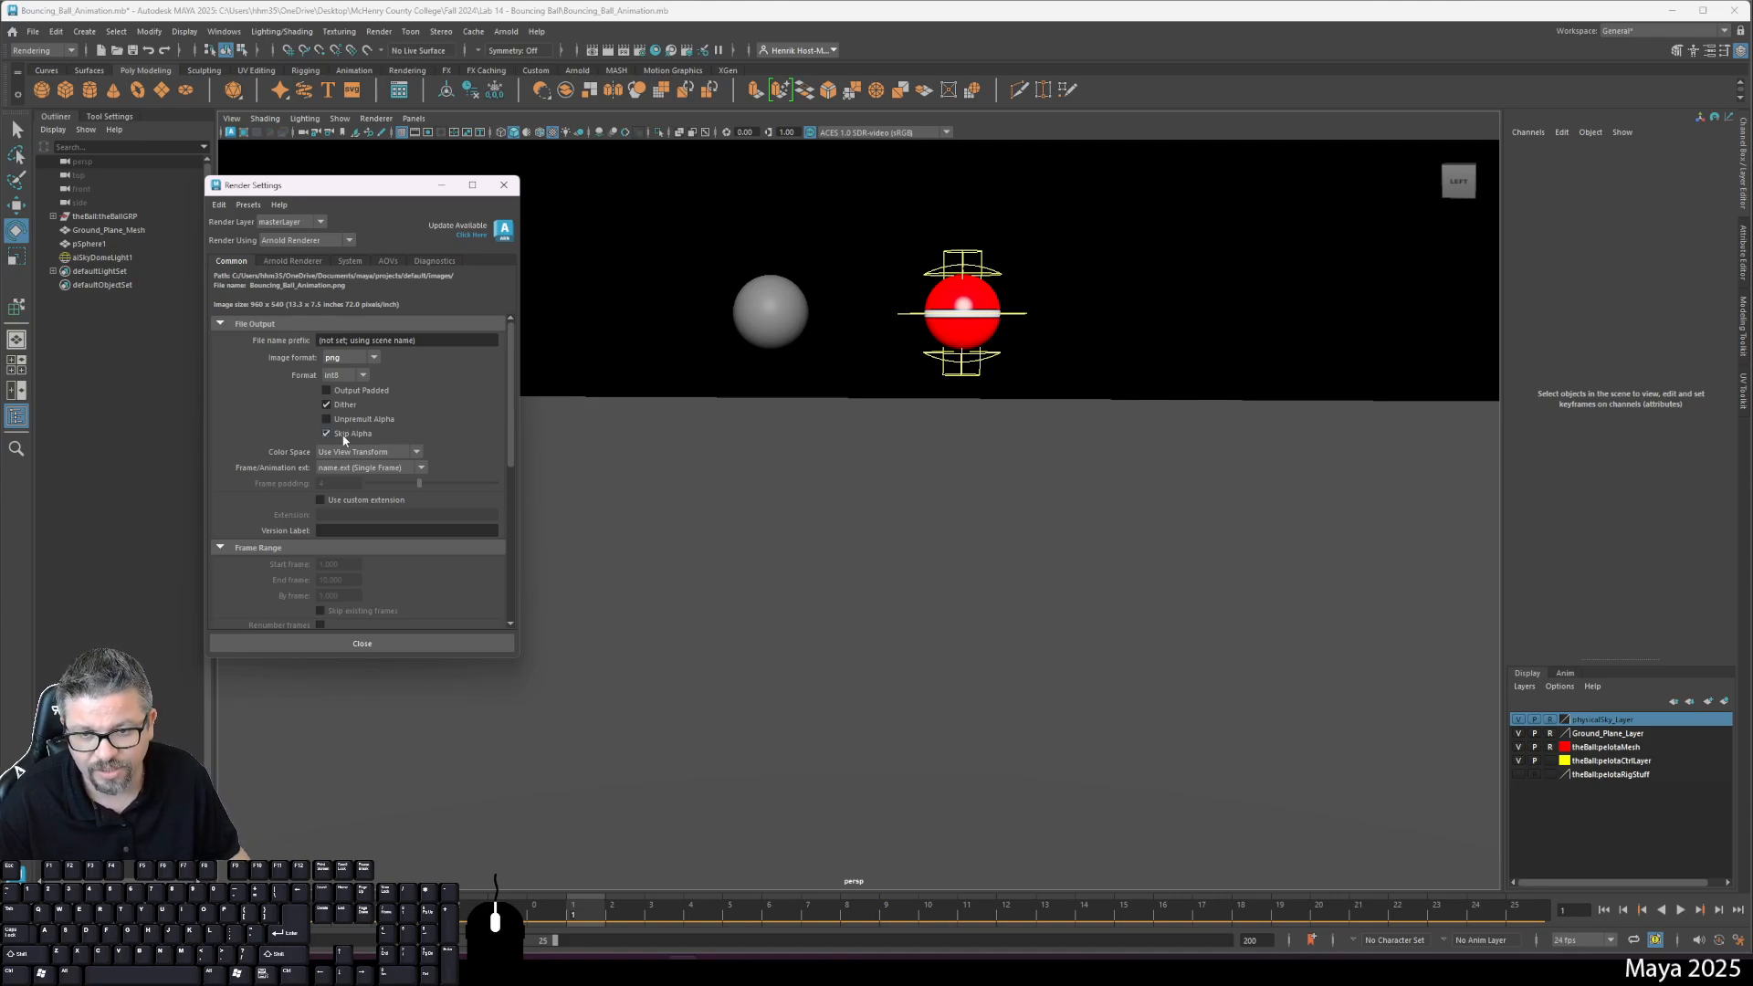
left_click(358, 358)
left_click(364, 375)
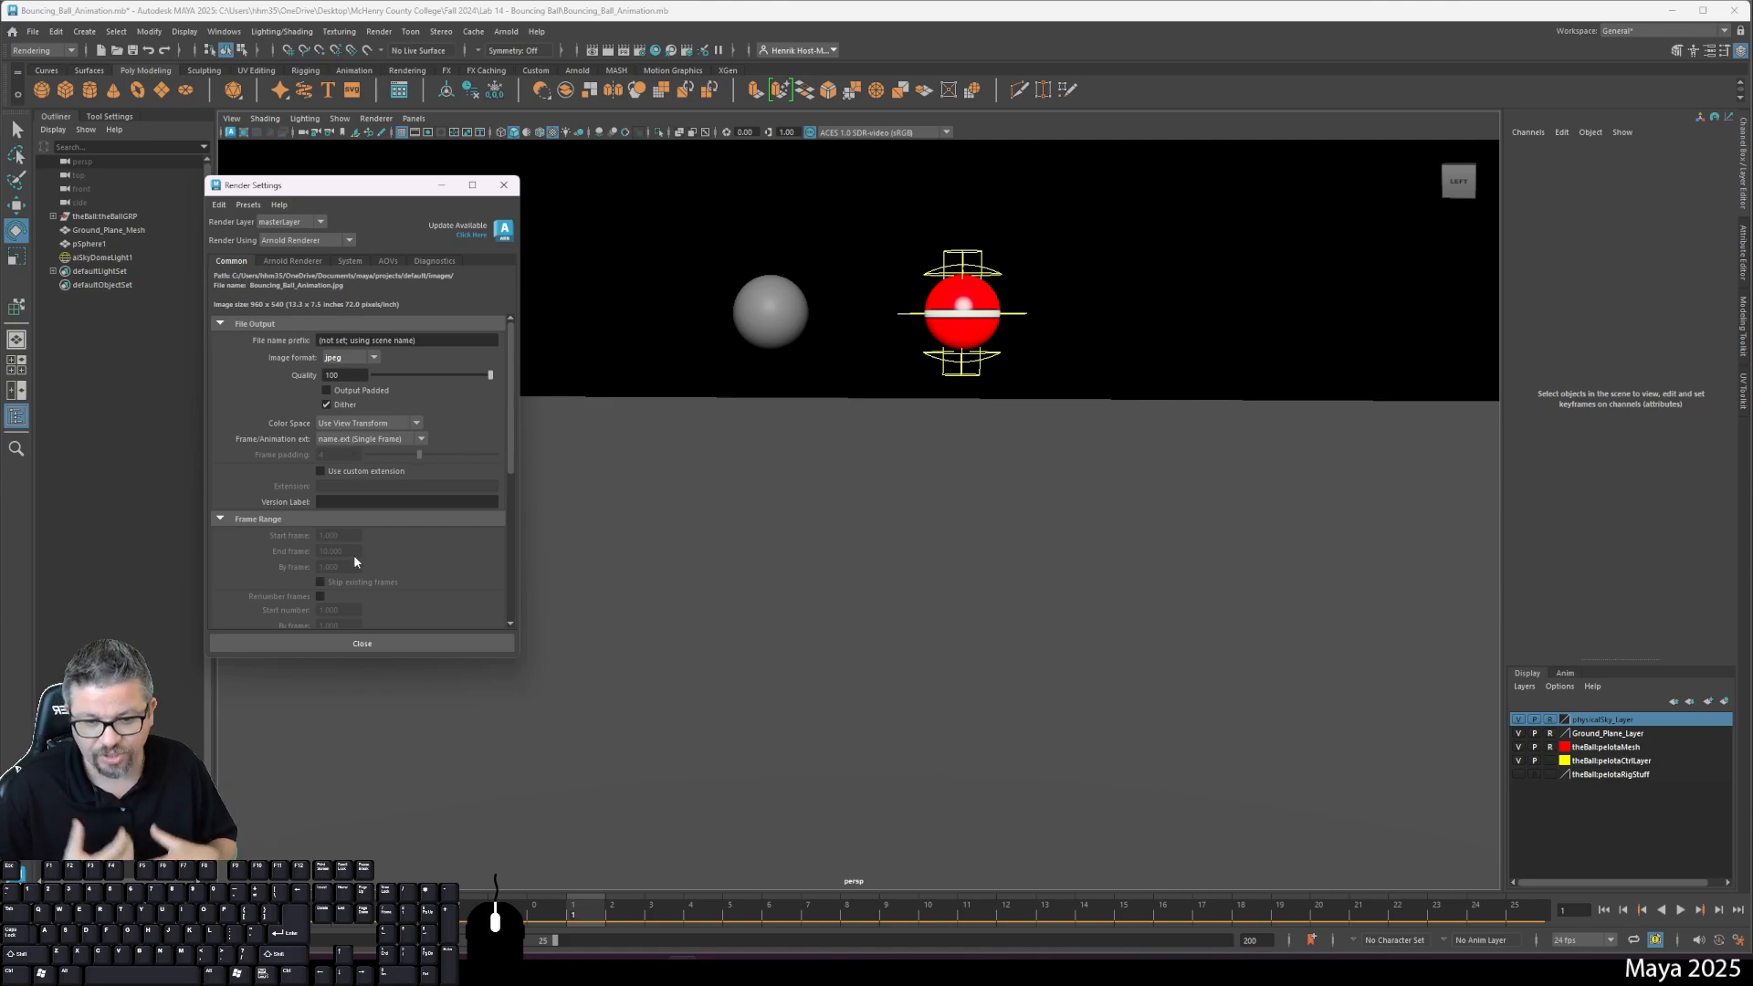
Step: Set the frame/animation extension to name#.ext, try a frame padding of 2, and settle on a padding of 4
left_click(376, 442)
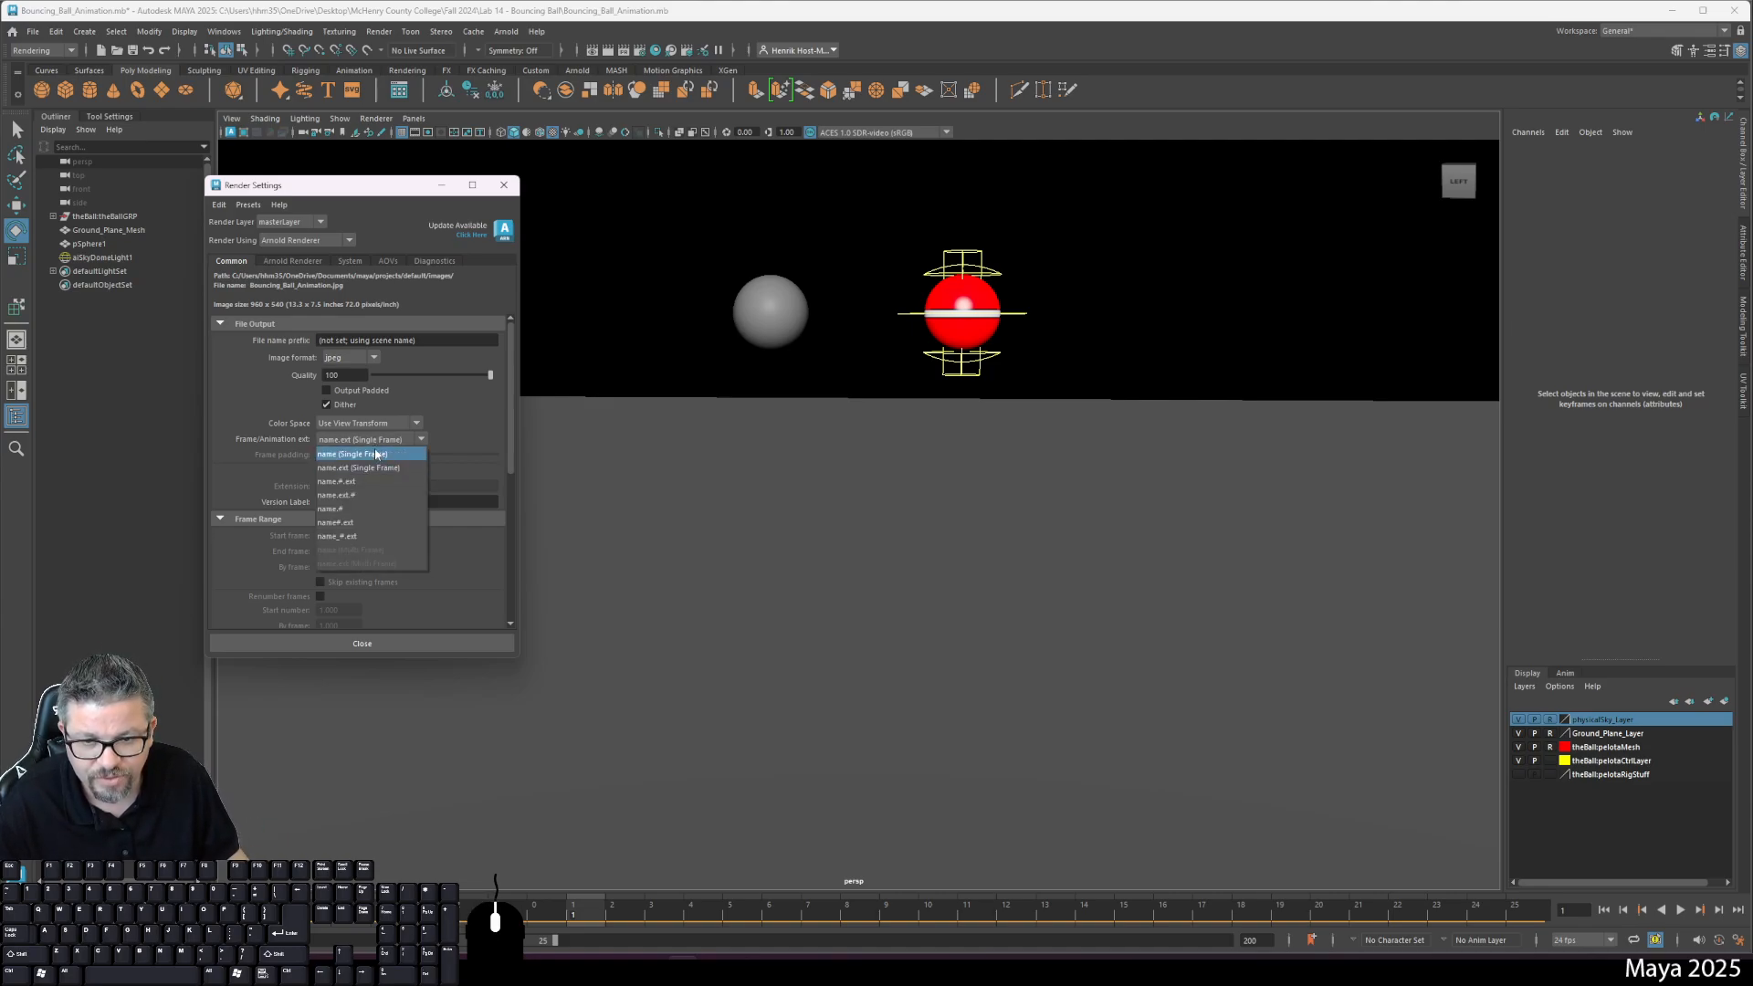
left_click(358, 522)
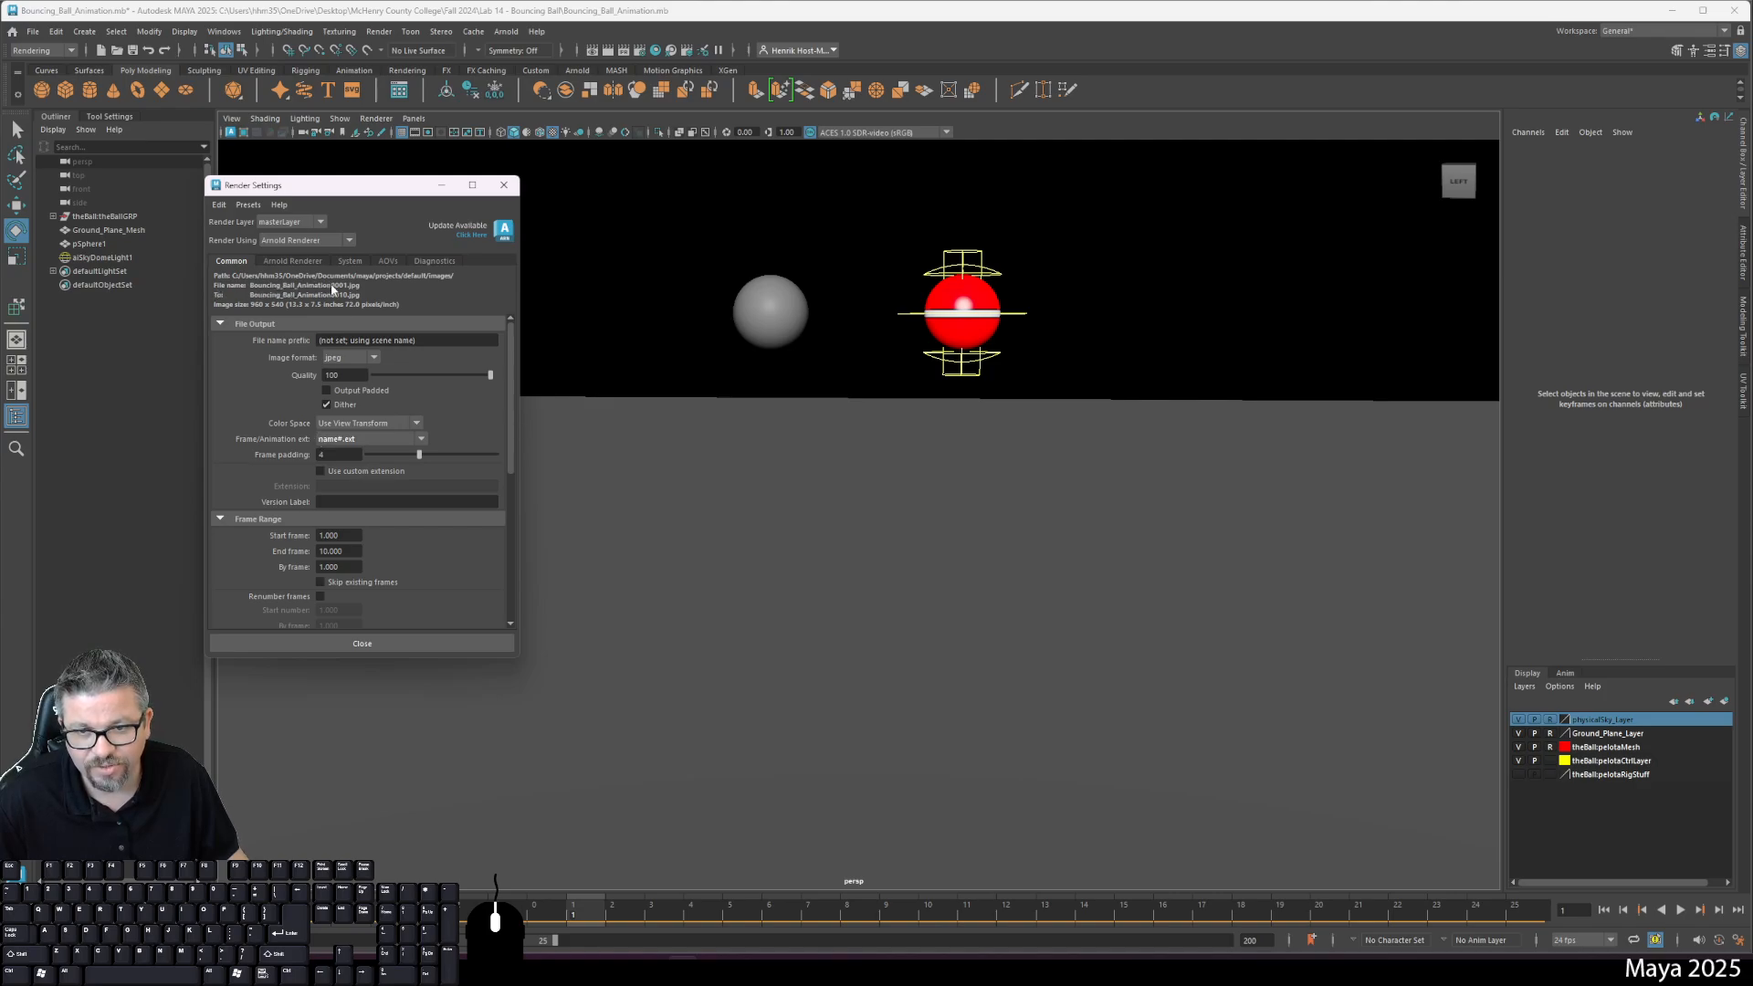
left_click(391, 454)
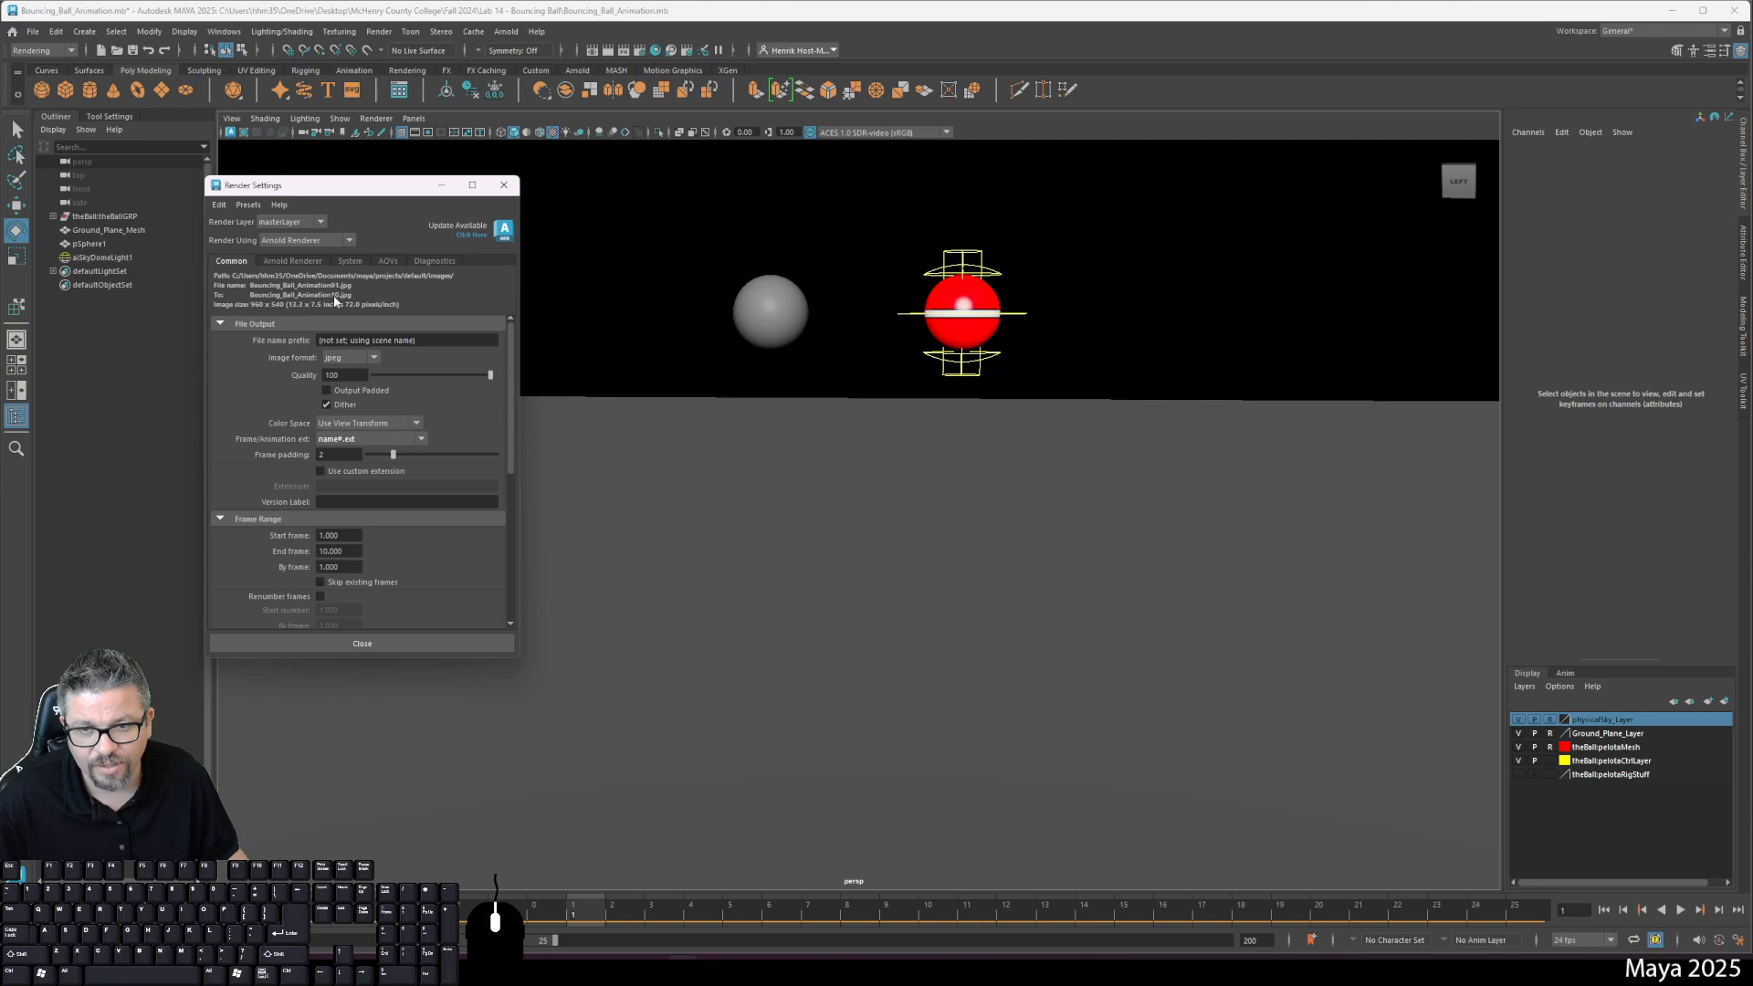
left_click(400, 454)
left_click(424, 456)
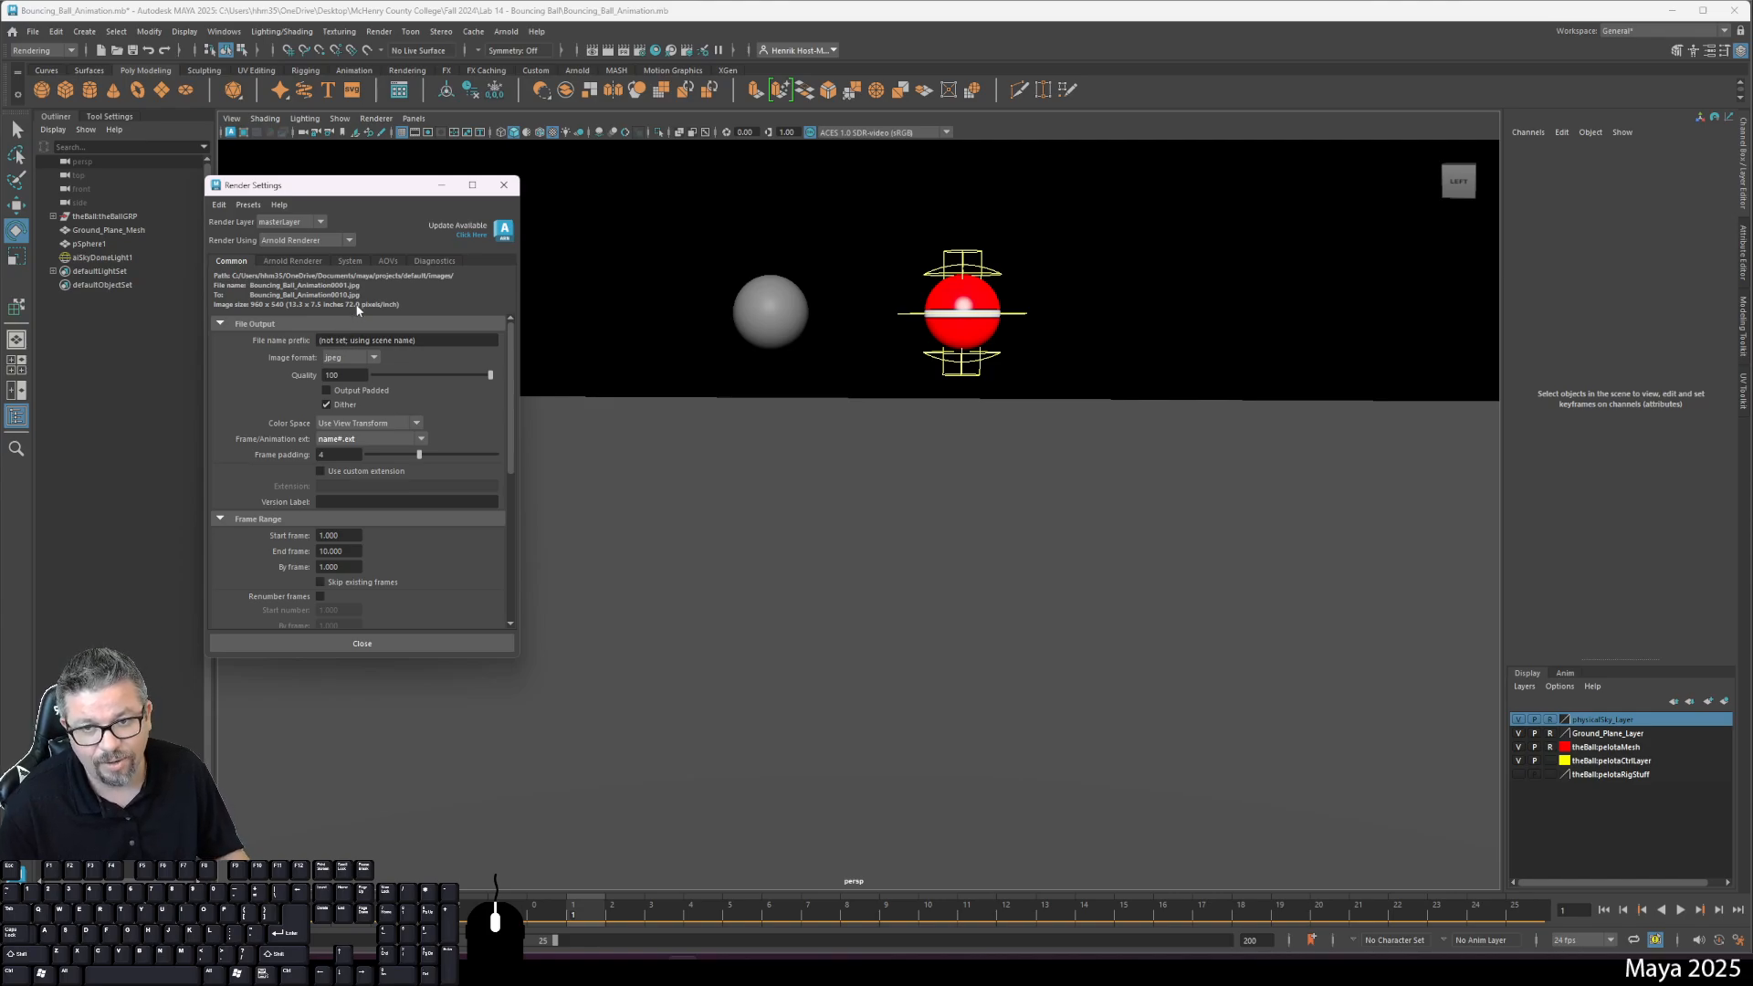
Step: Set the end frame of the render's frame range to 20
left_click(361, 549)
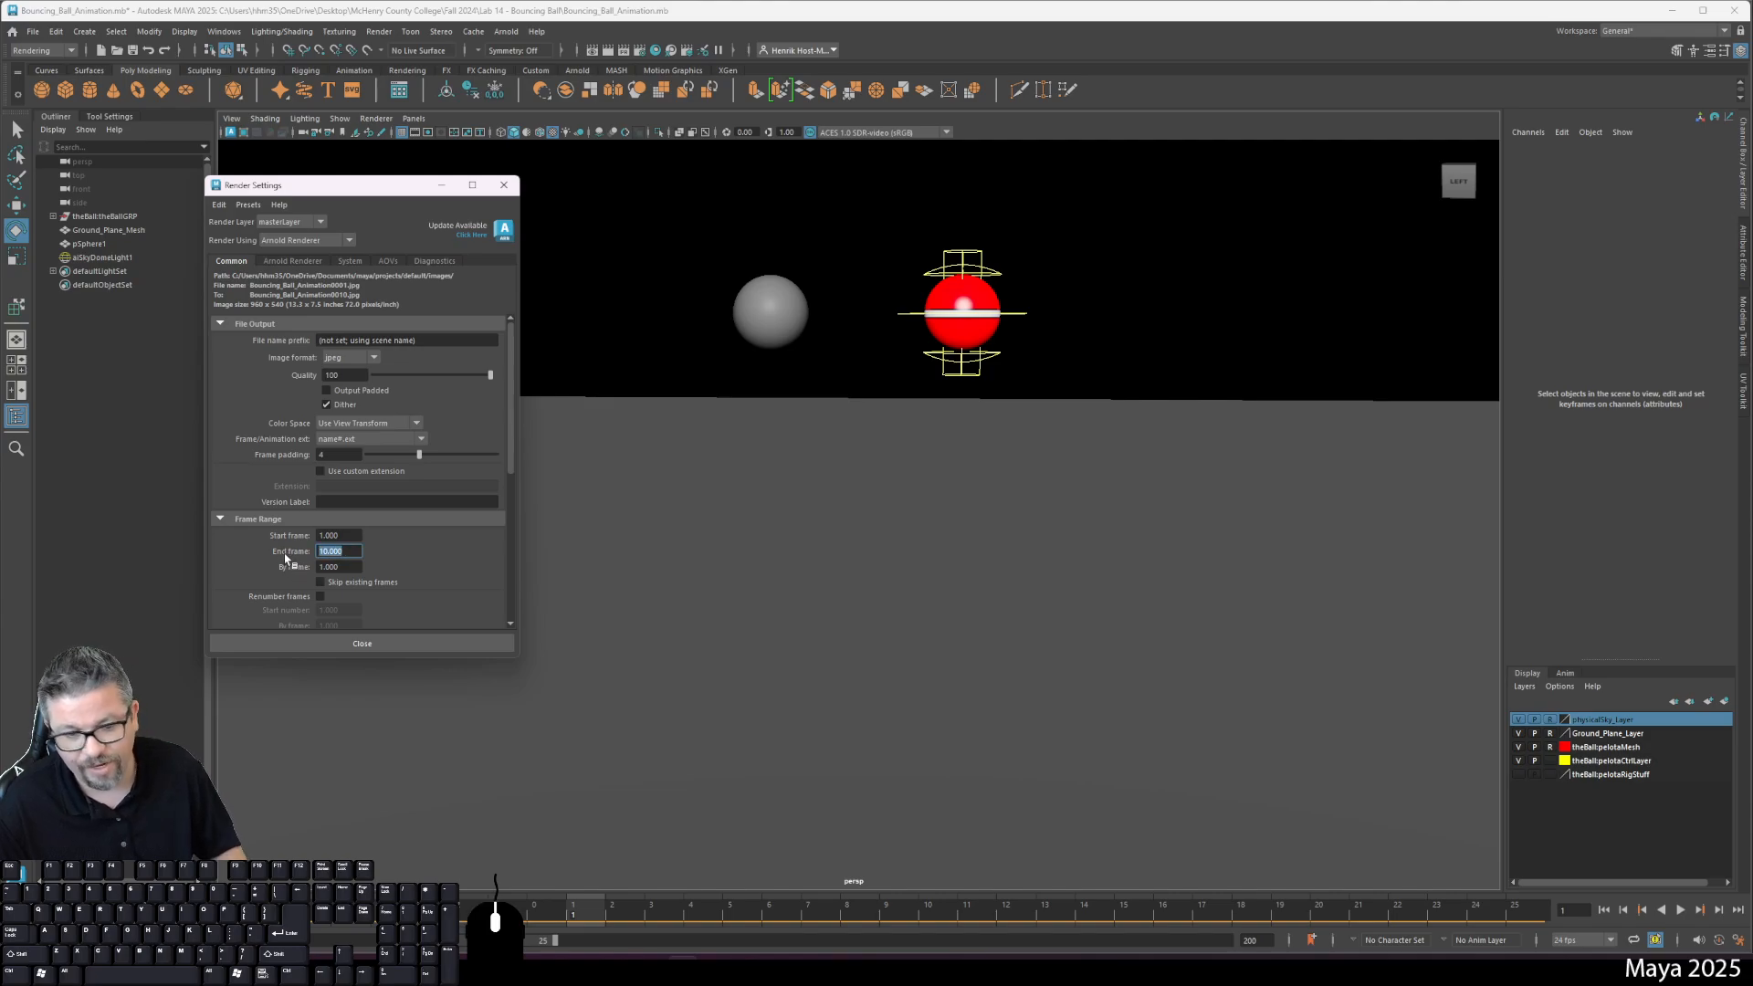
type("20")
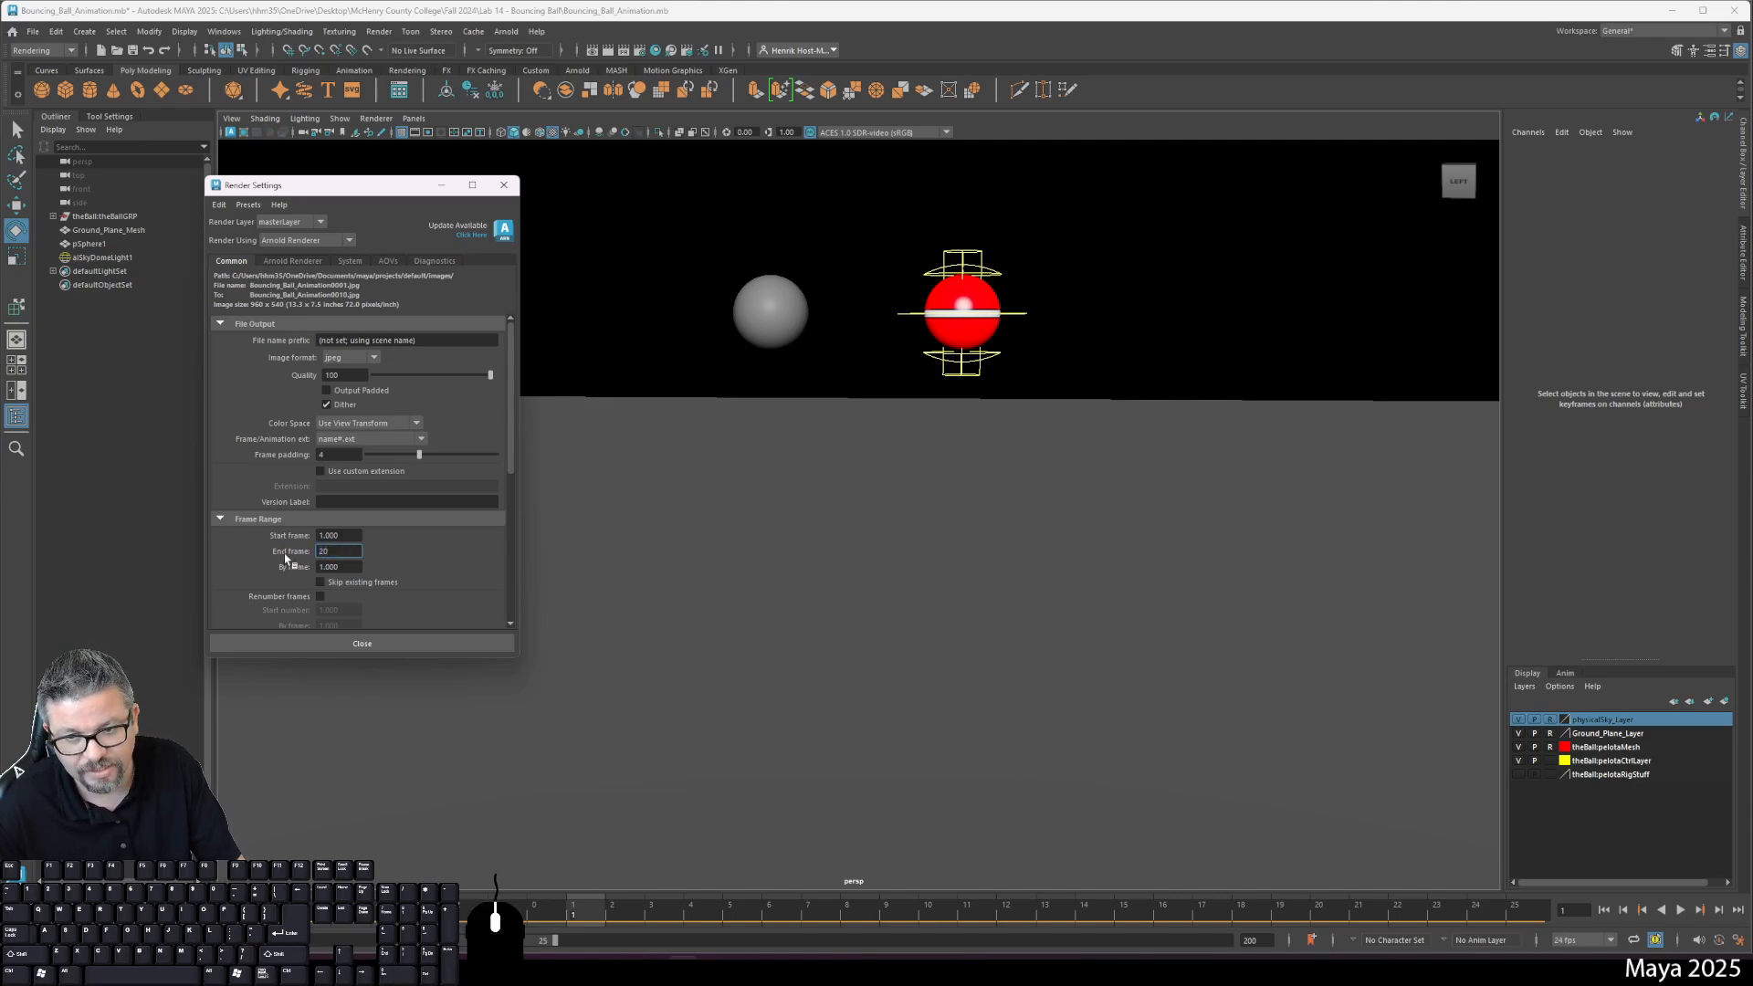
key("Return")
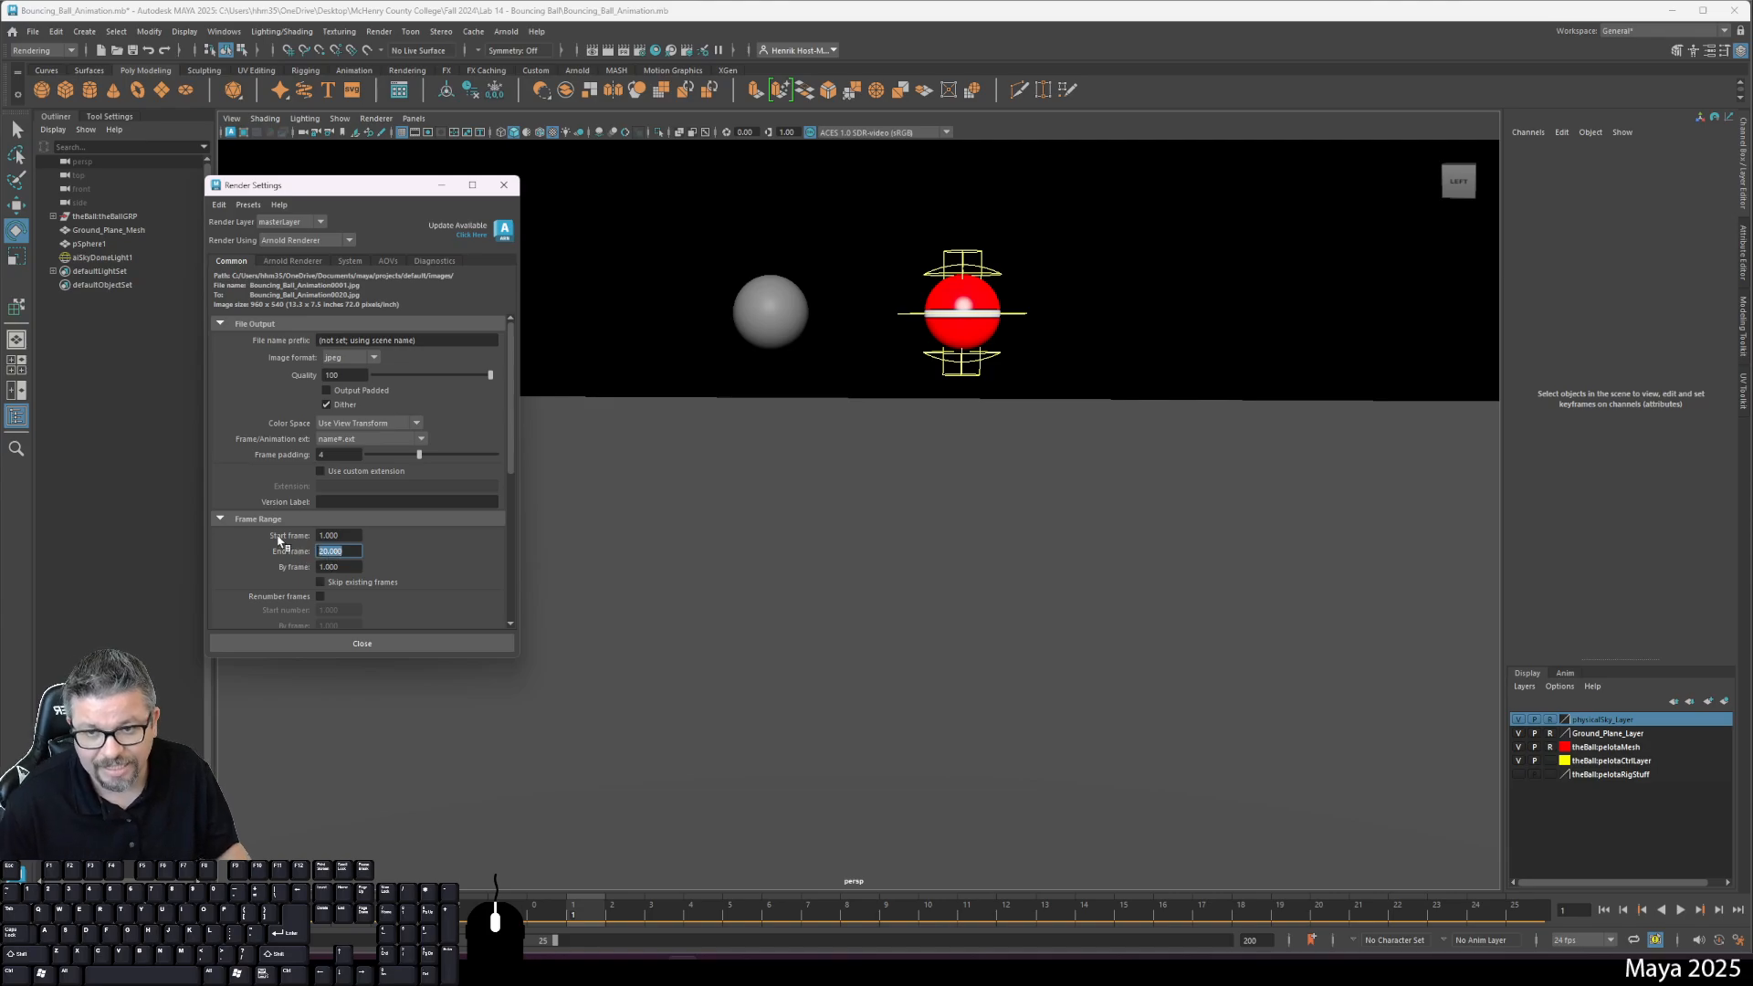
Step: Check the available renderers and renderable cameras, keeping Arnold Renderer and the persp camera
left_click(325, 240)
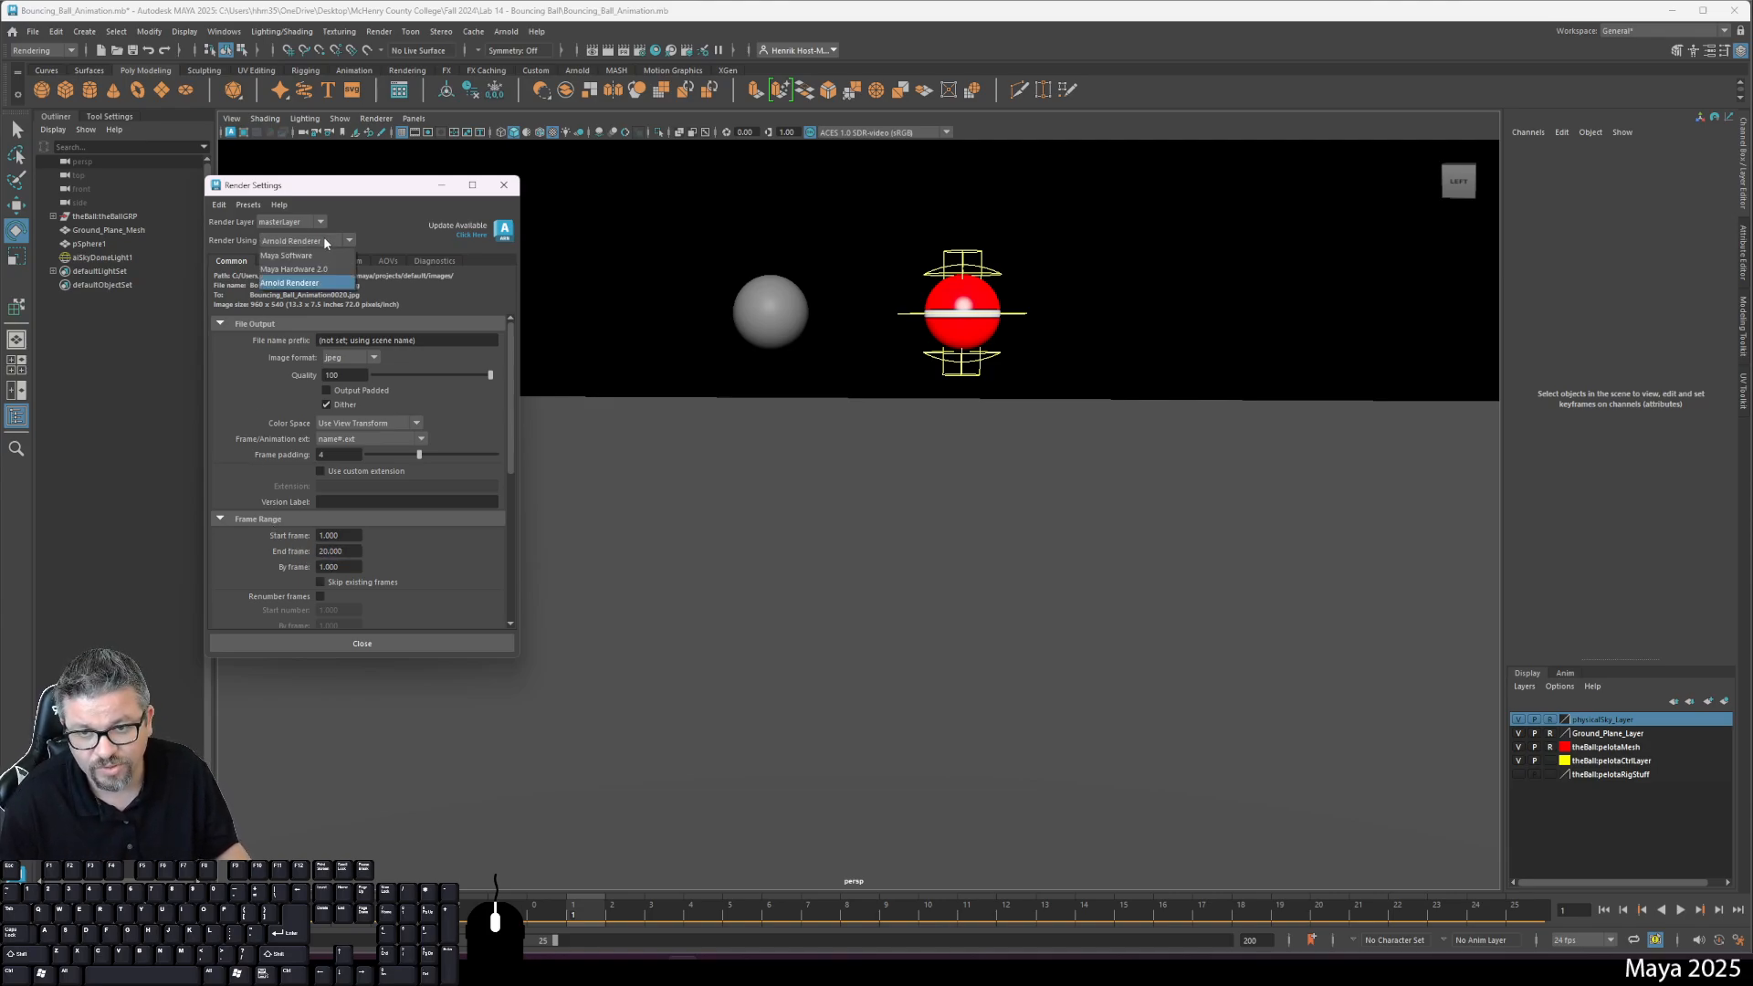
left_click(325, 242)
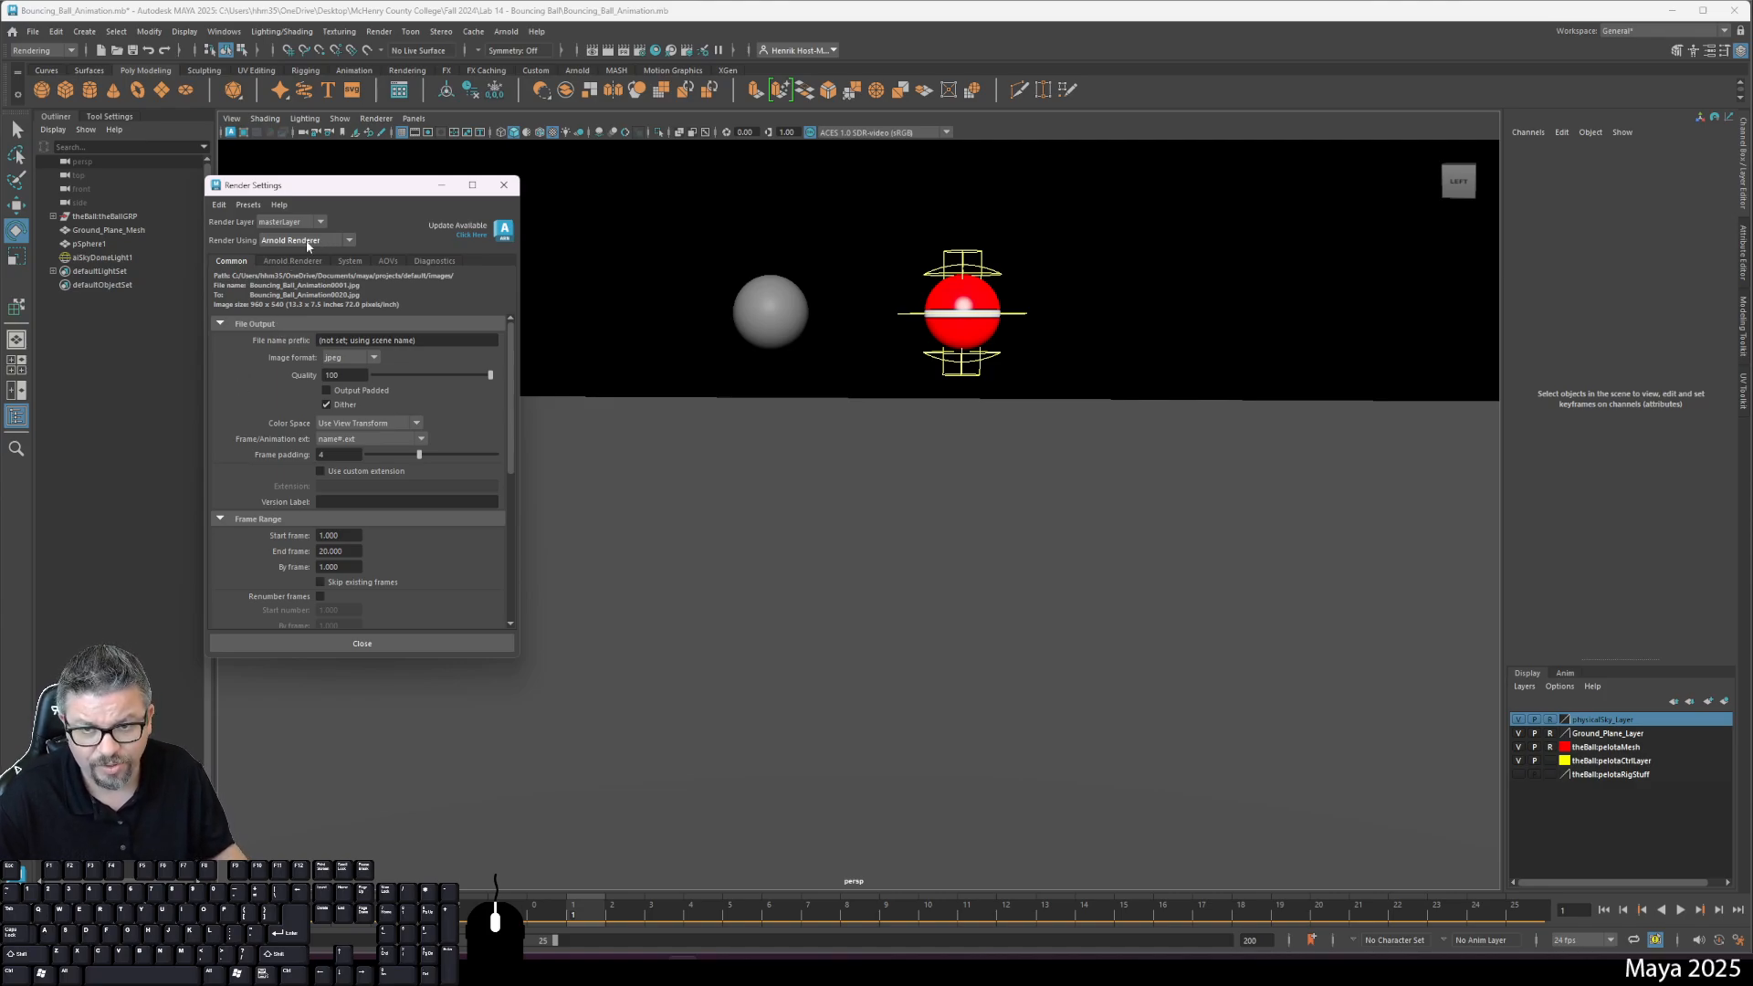
scroll(283, 518, "down", 3)
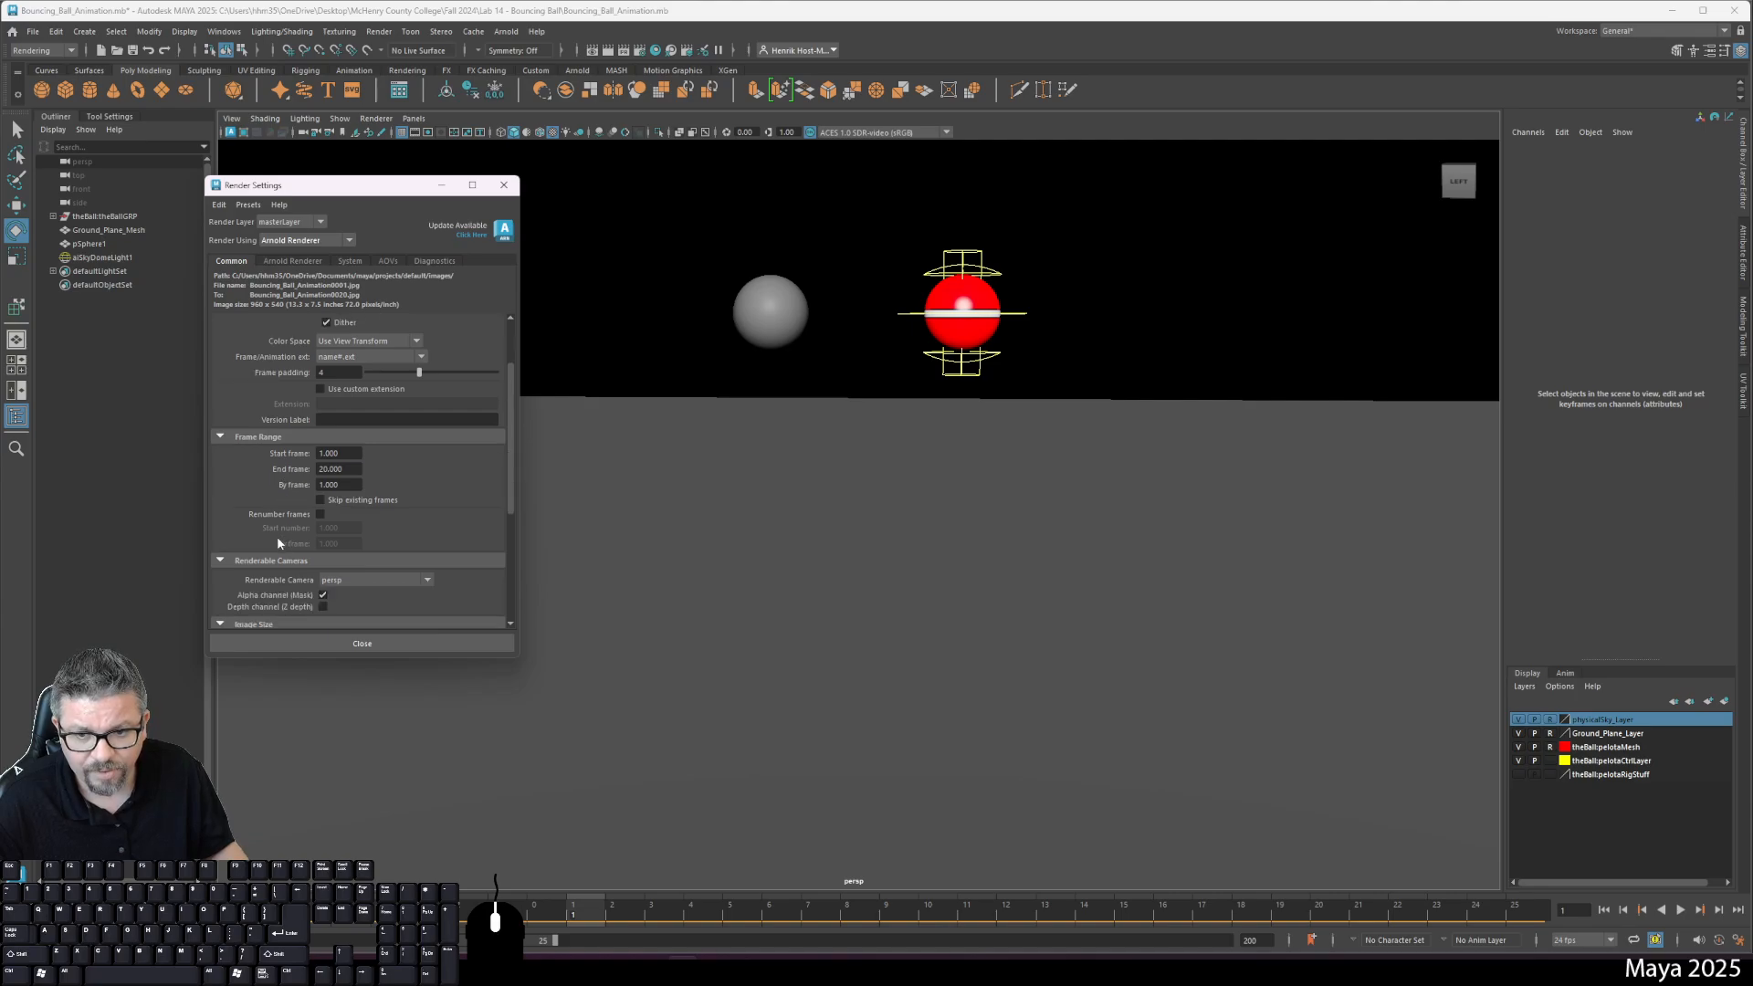
left_click(340, 582)
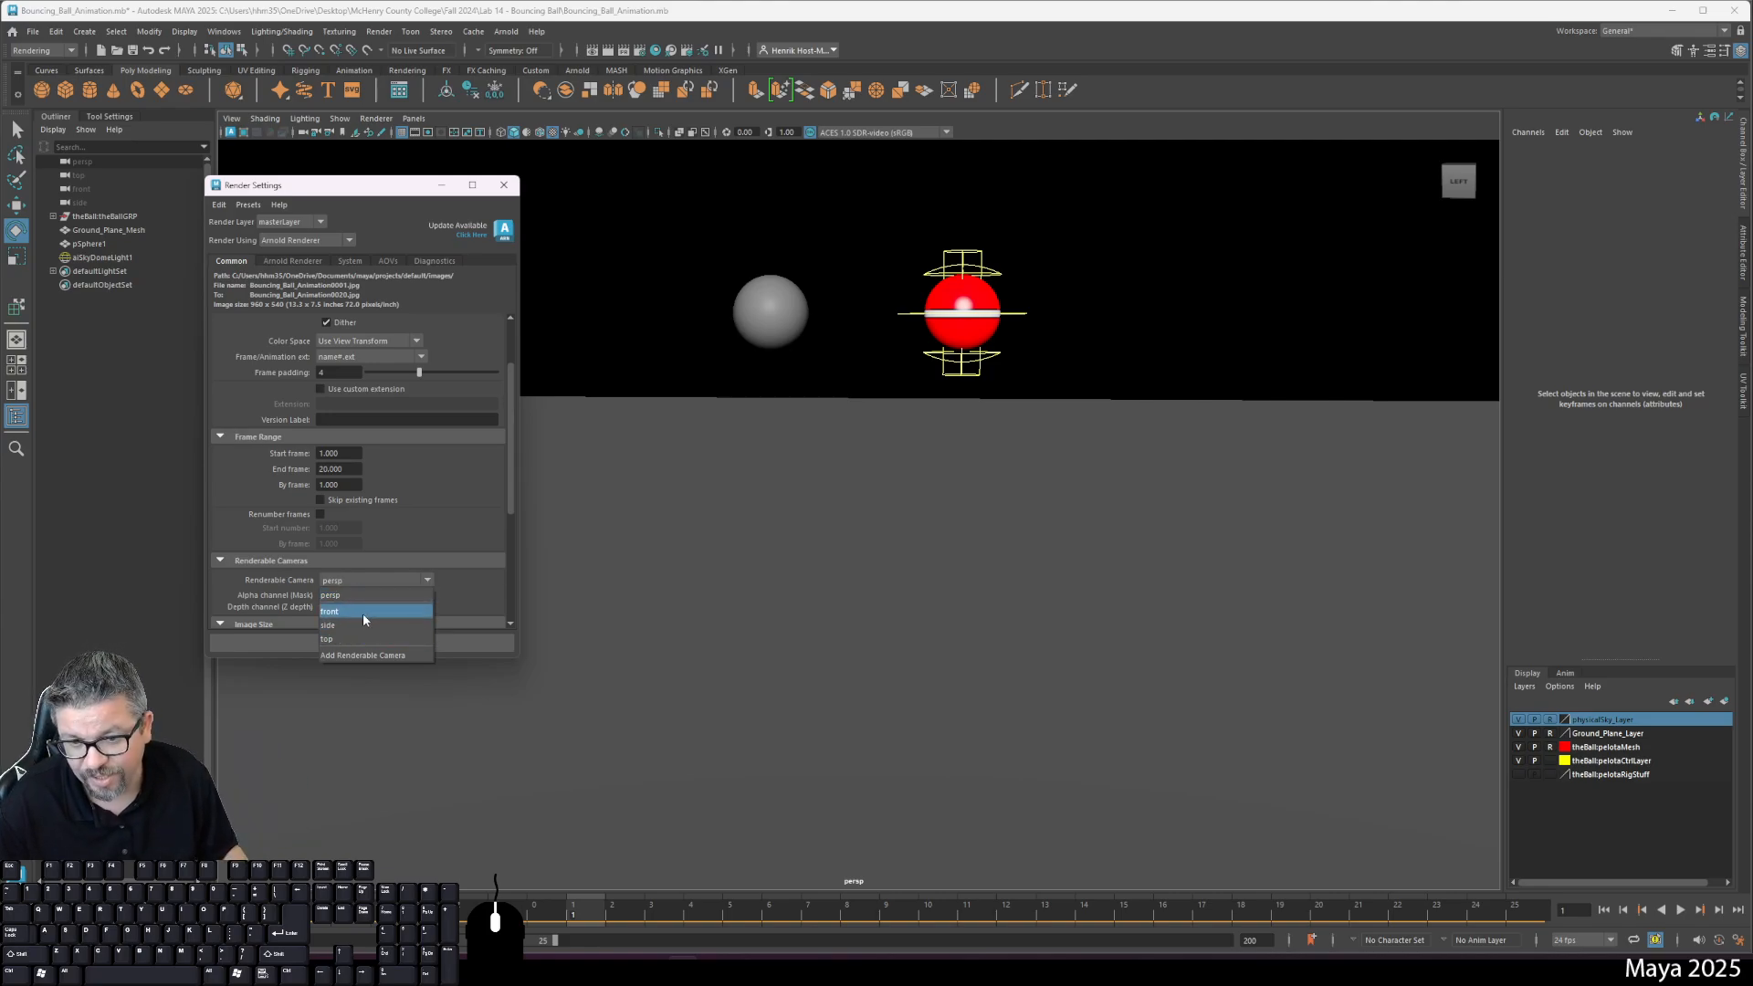
left_click(395, 581)
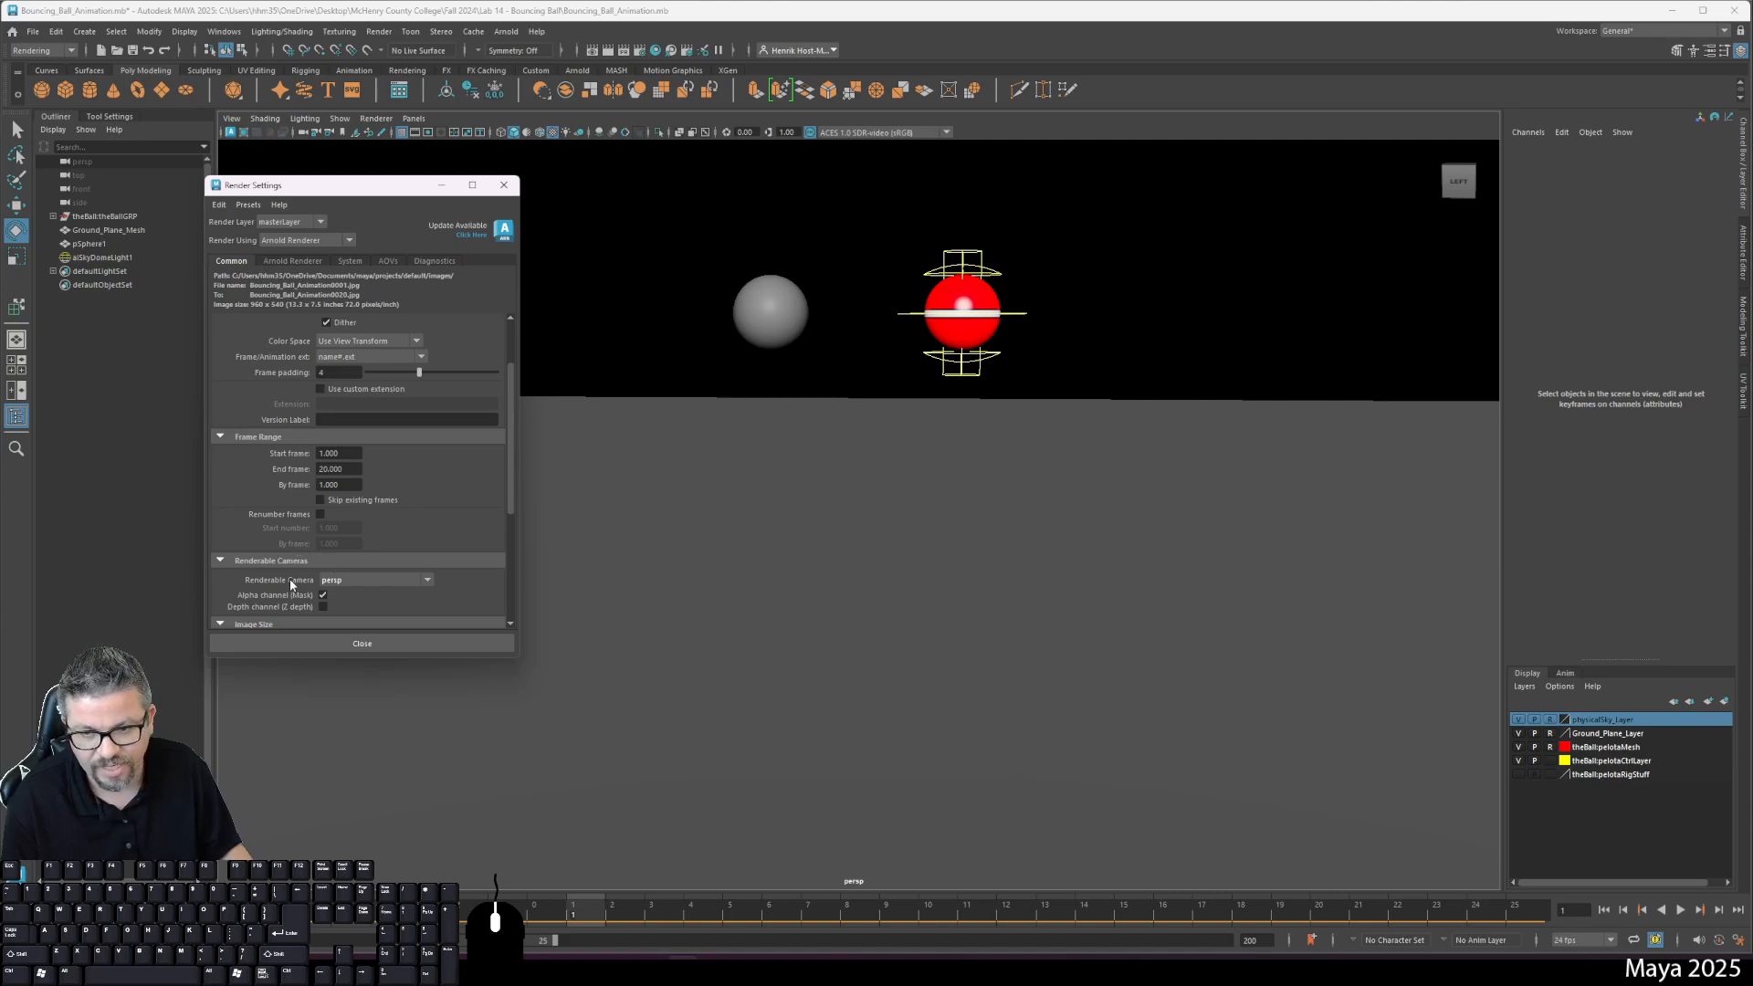
Step: Set the render's image size to the HD_1080 preset
scroll(290, 581, "down", 1)
scroll(261, 587, "down", 1)
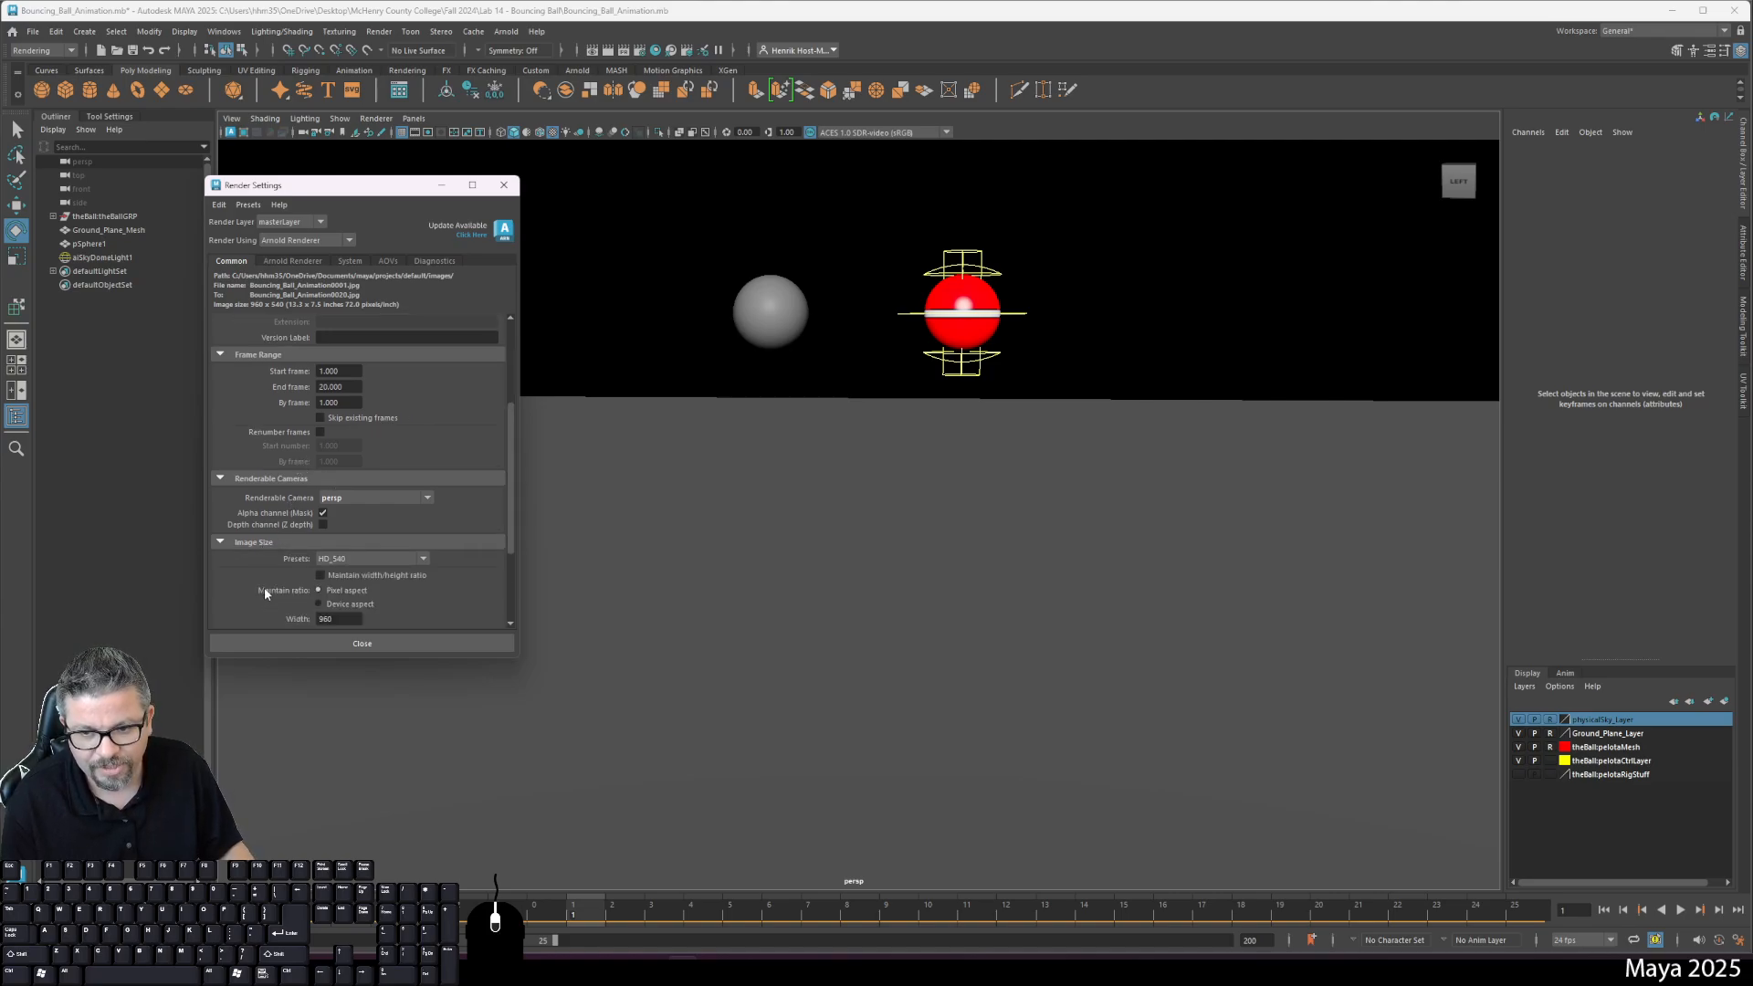
left_click(331, 560)
left_click(333, 562)
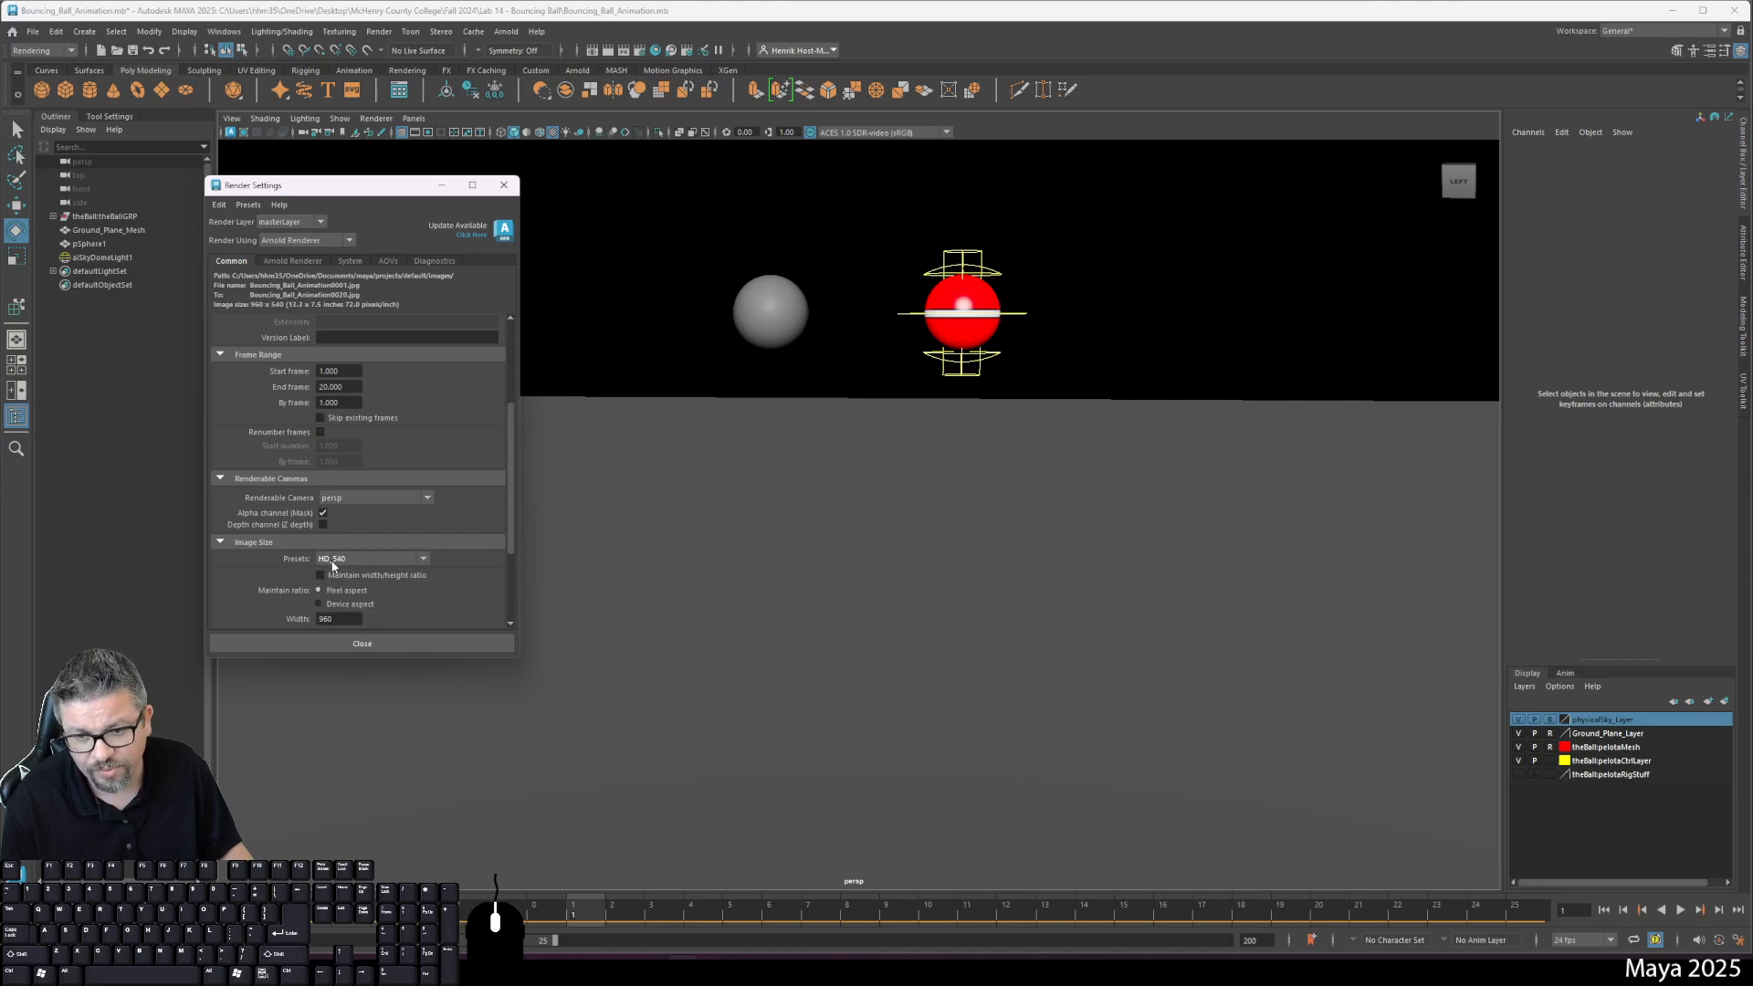
scroll(267, 582, "down", 1)
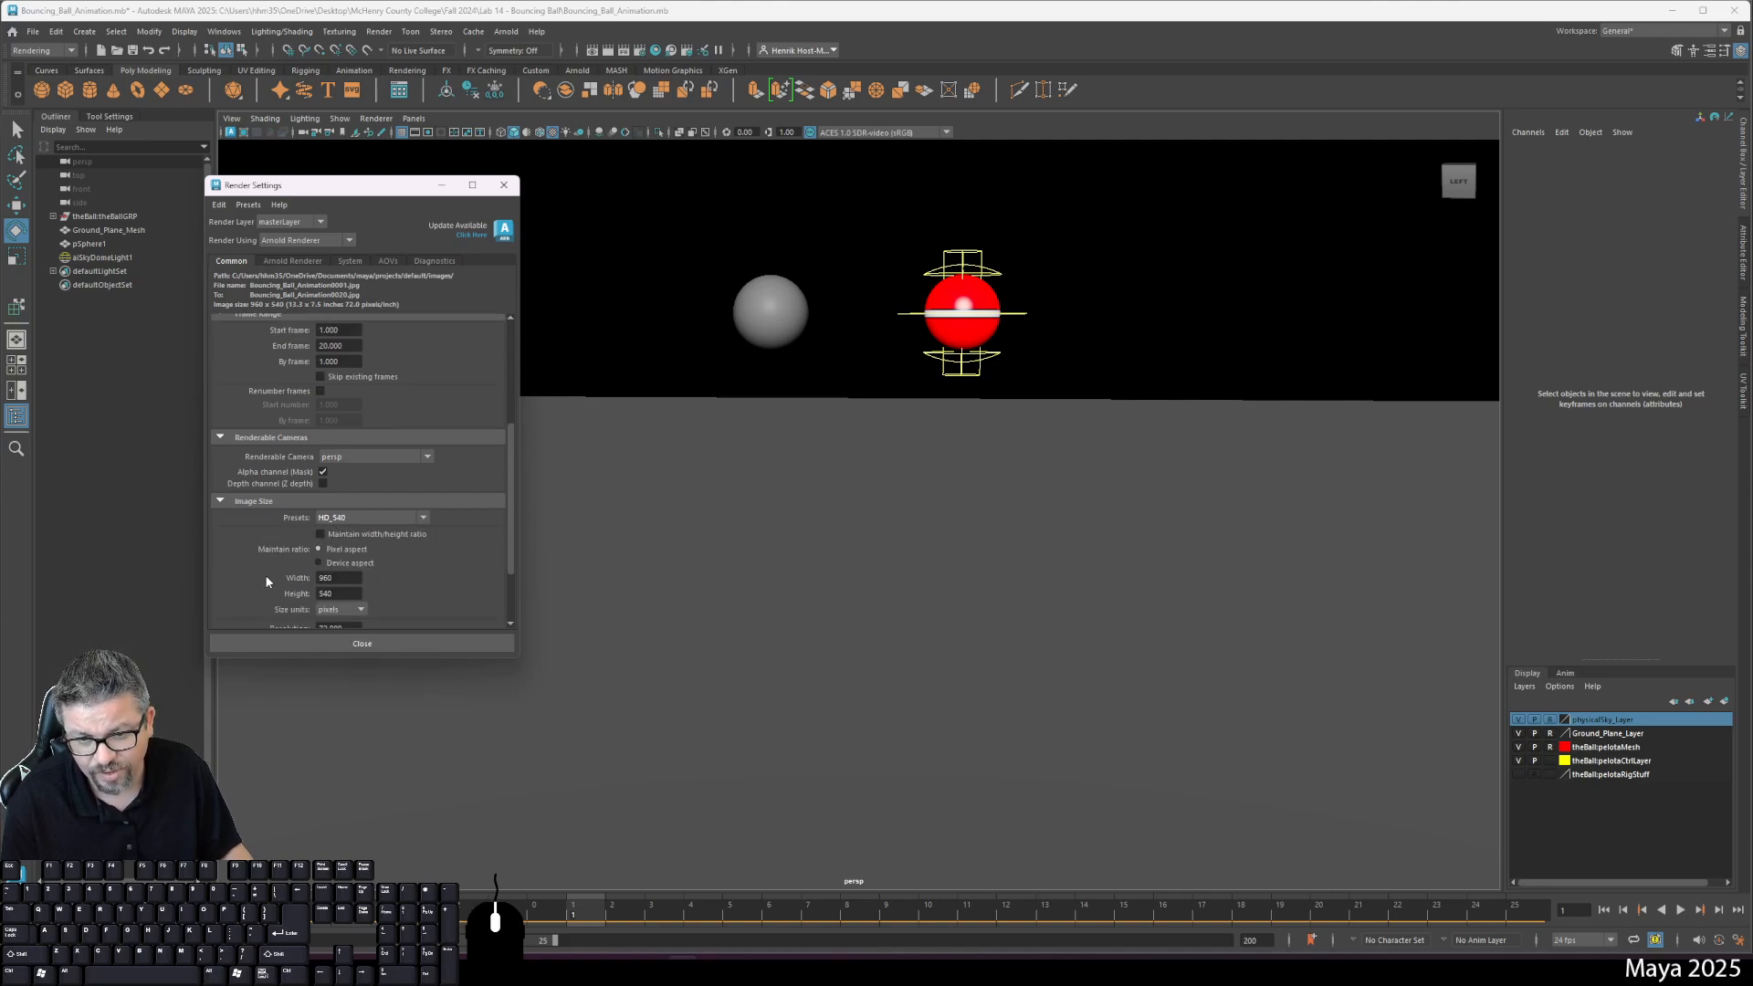
left_click(363, 518)
scroll(367, 616, "down", 1)
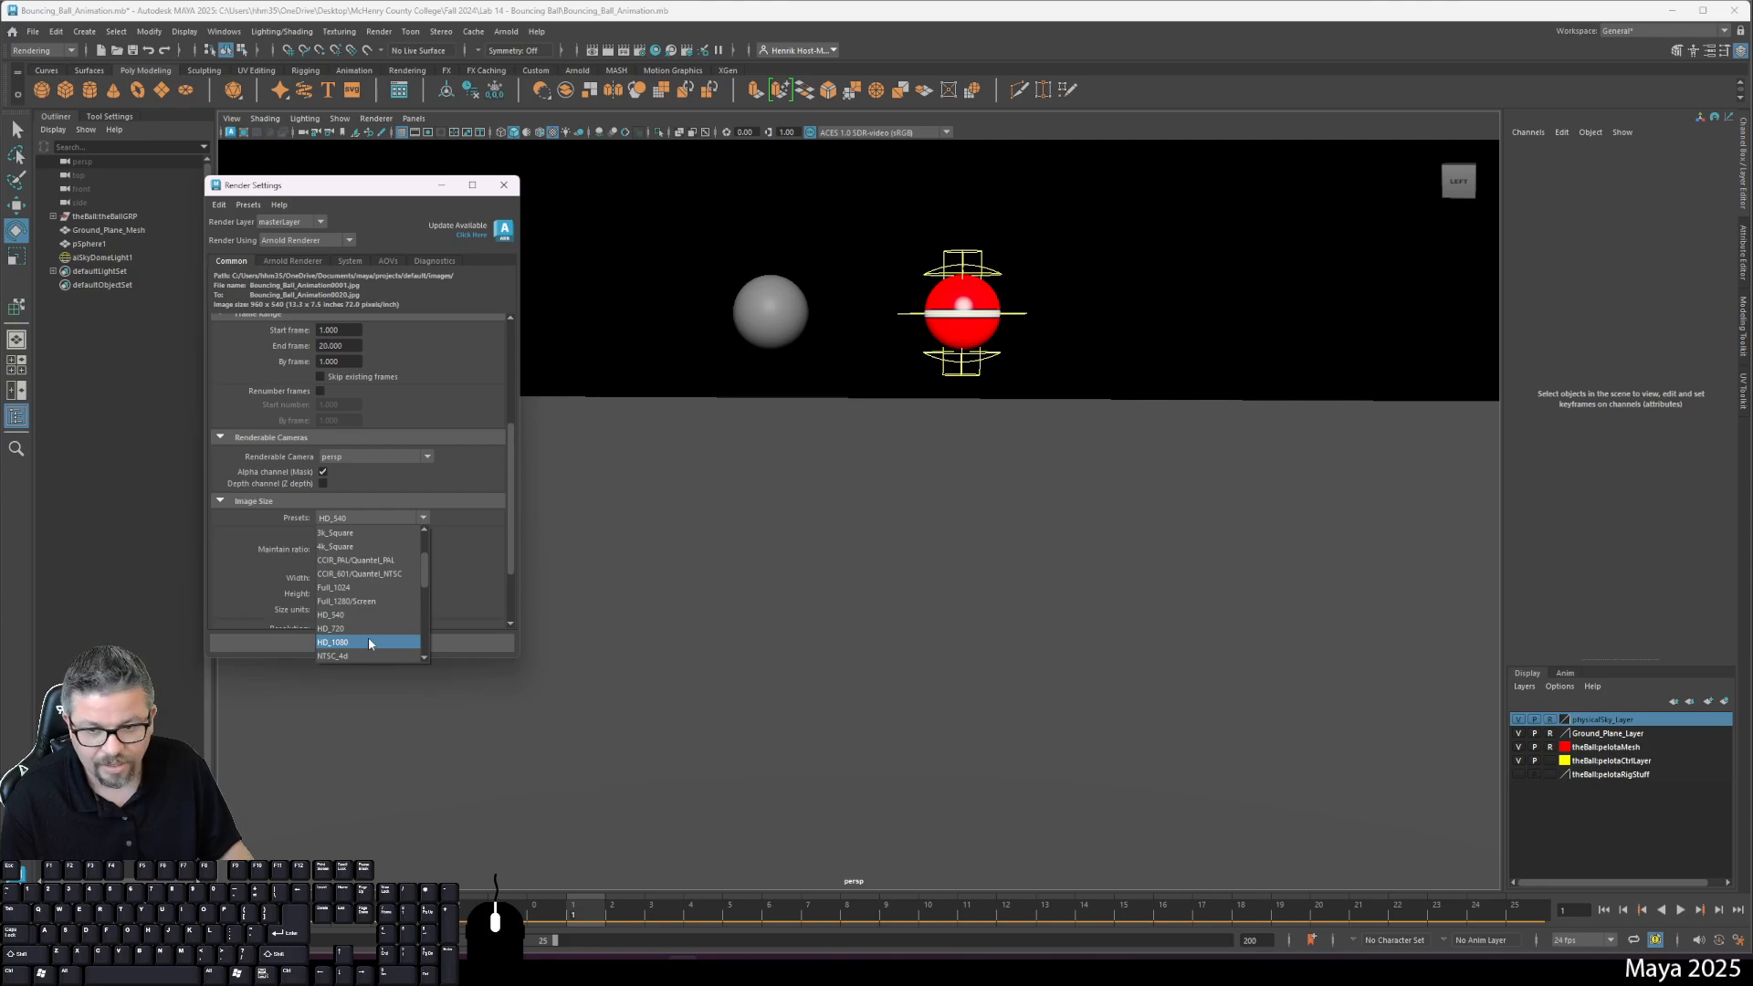
left_click(369, 642)
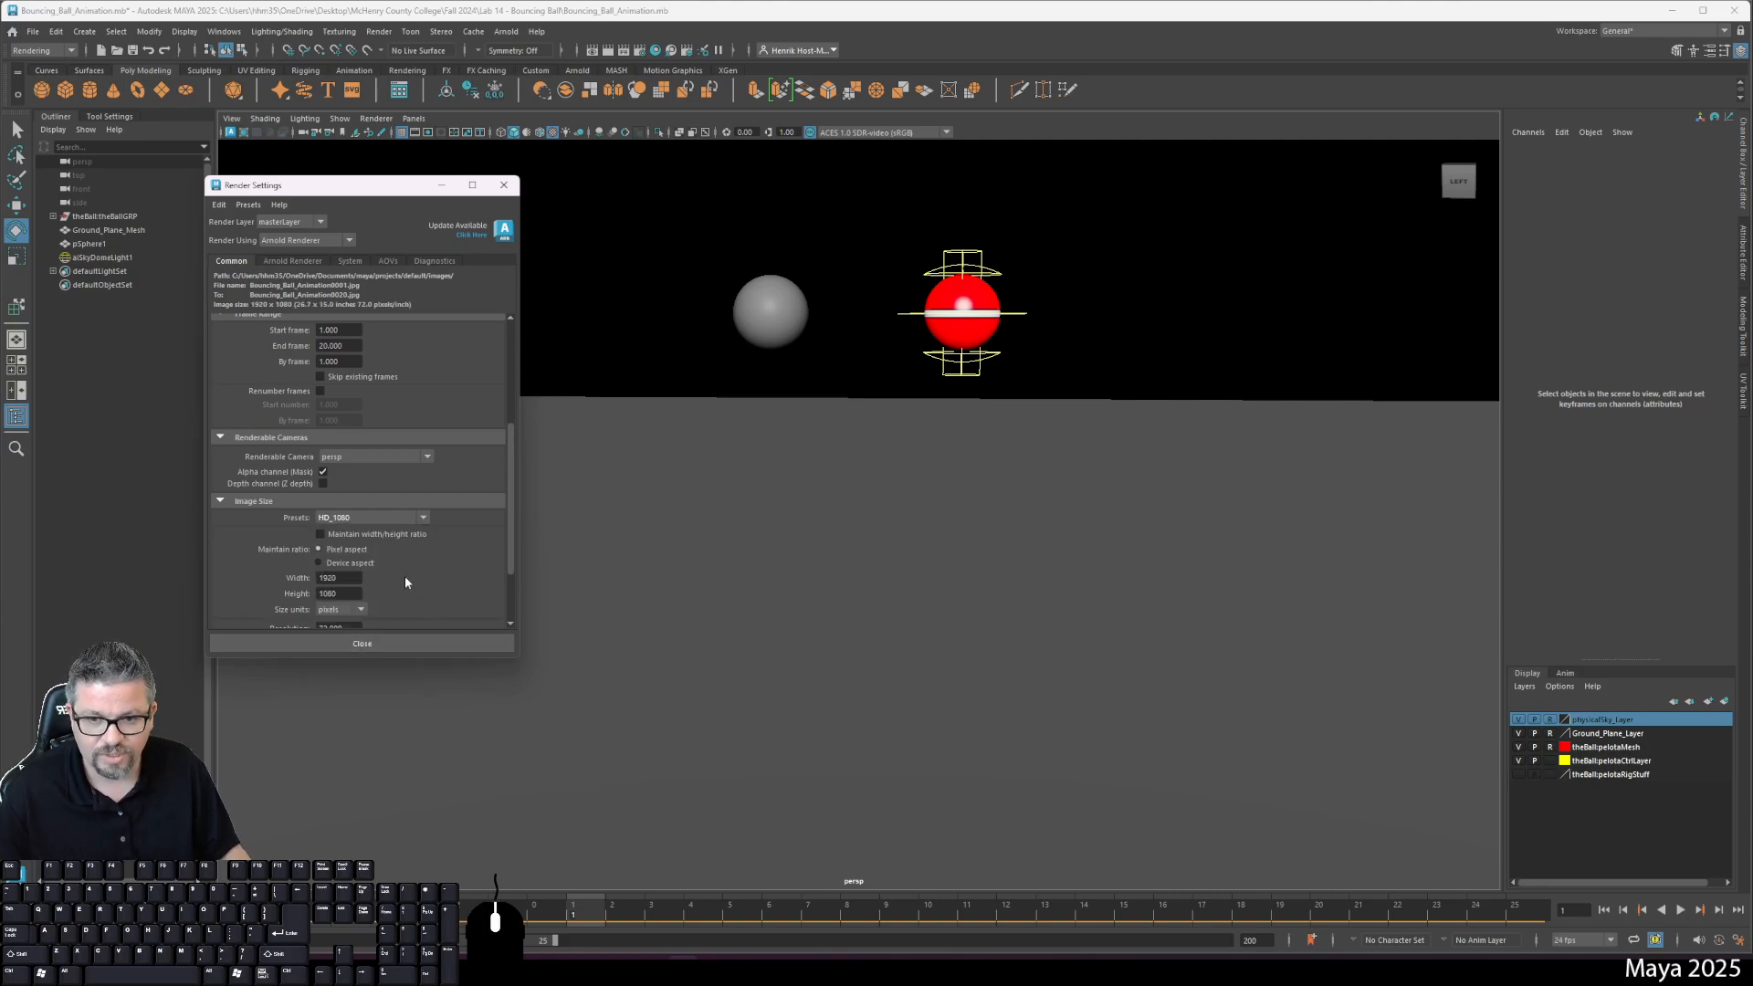
Step: Review the image size options and the Arnold sampling settings, including Adaptive Sampling, and return to the common render settings
scroll(400, 557, "down", 1)
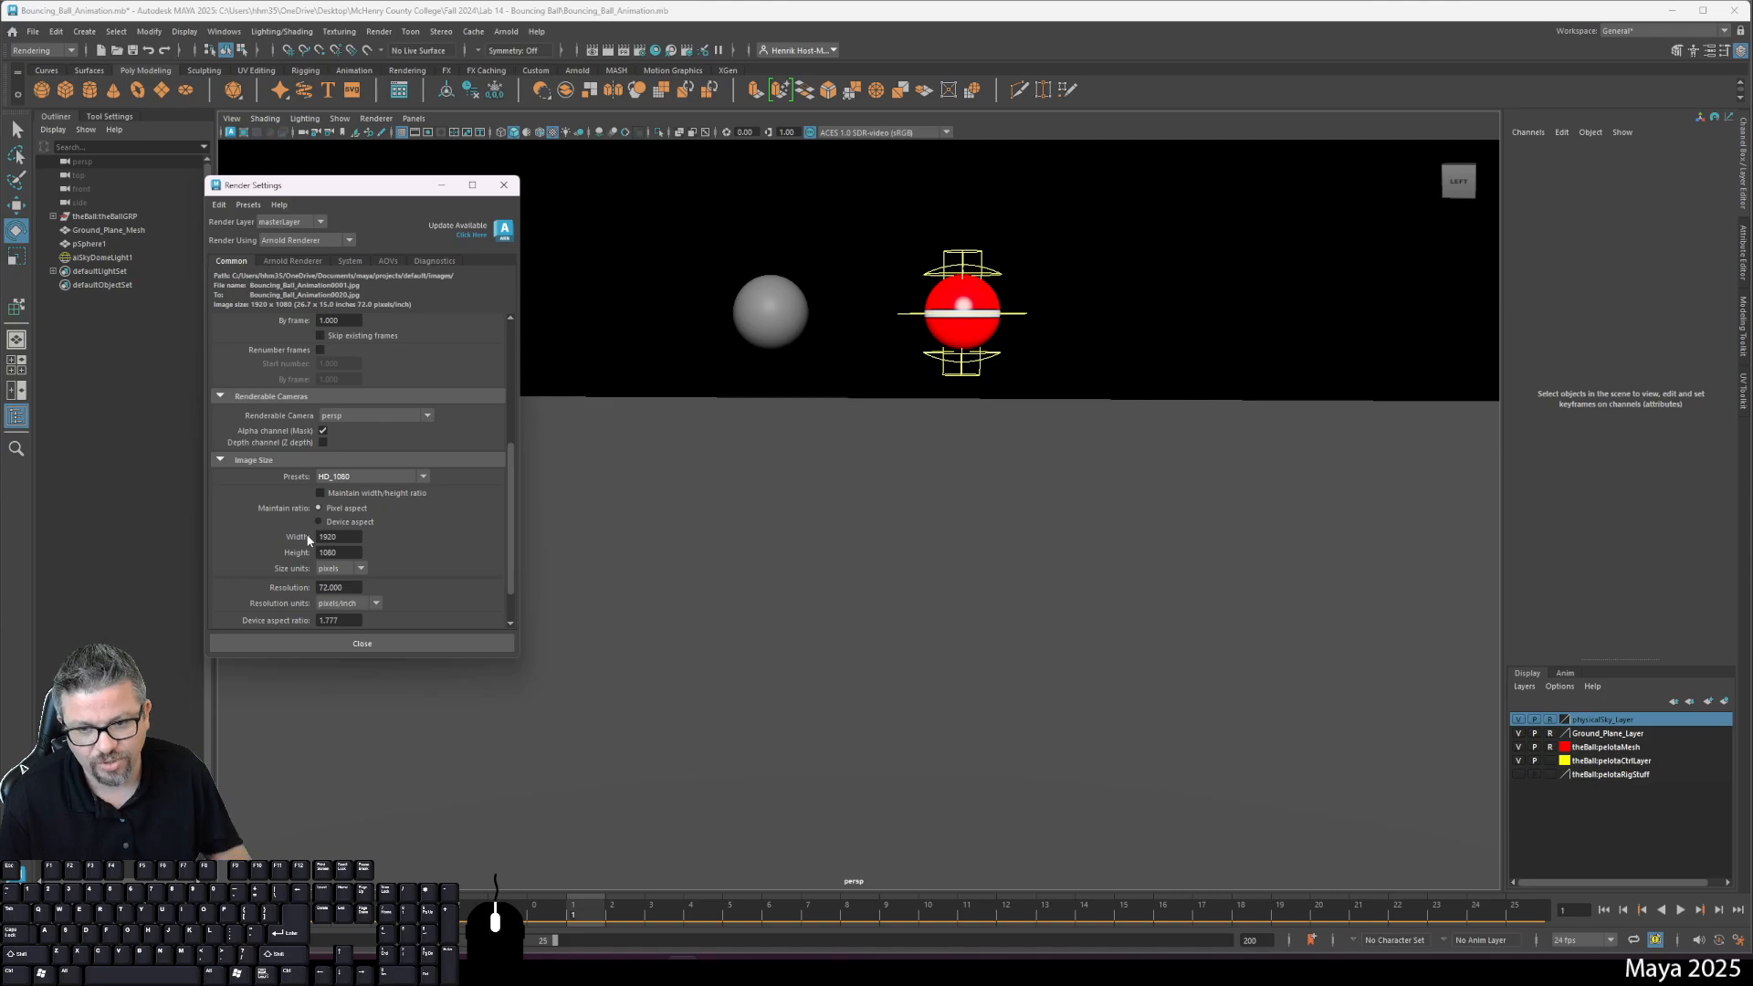
scroll(307, 542, "down", 1)
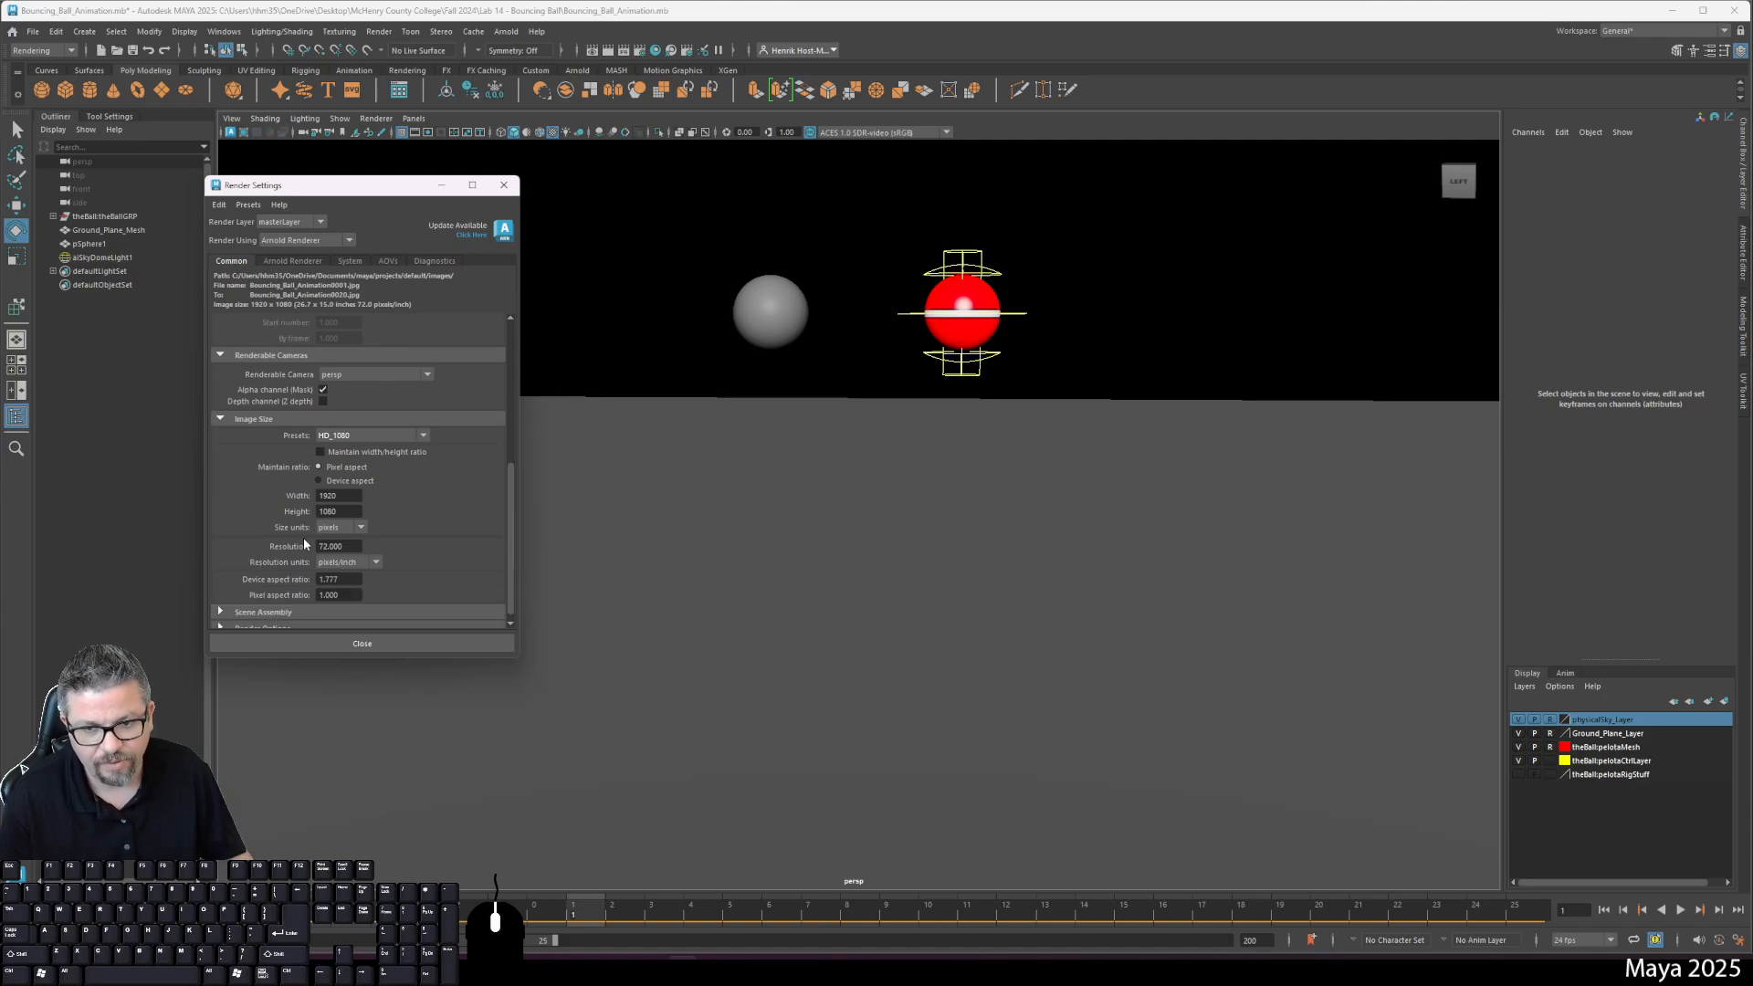
scroll(304, 544, "down", 1)
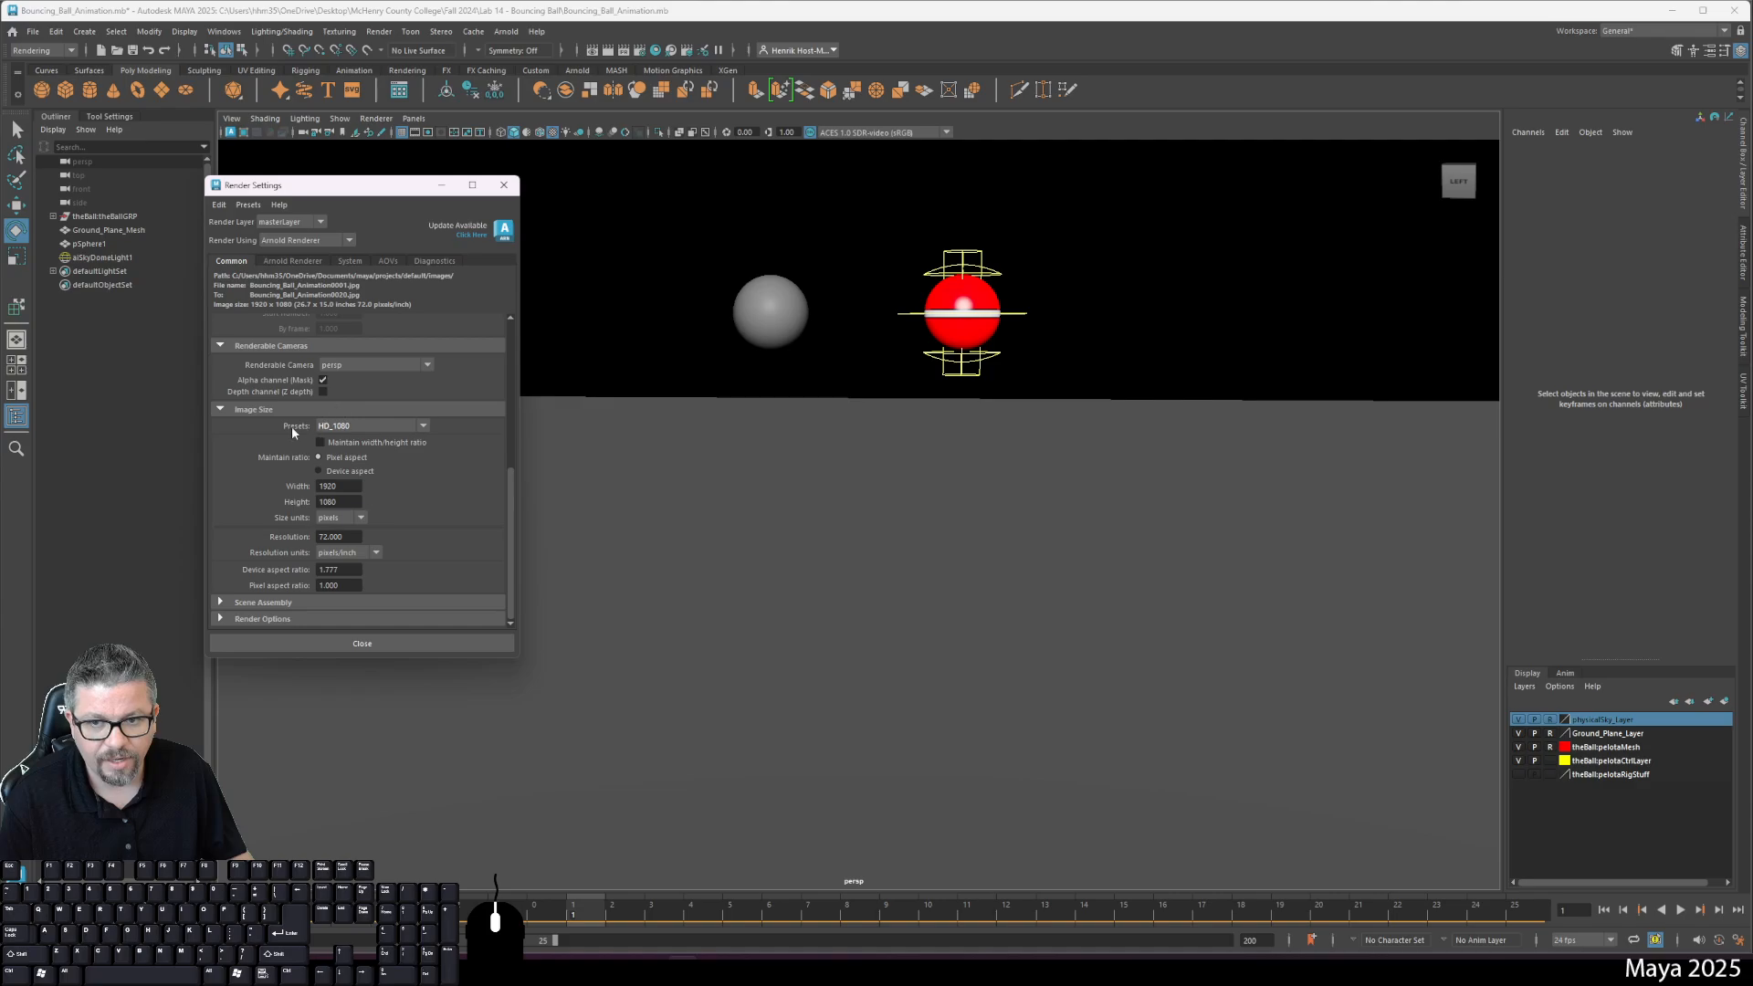
scroll(279, 530, "up", 7)
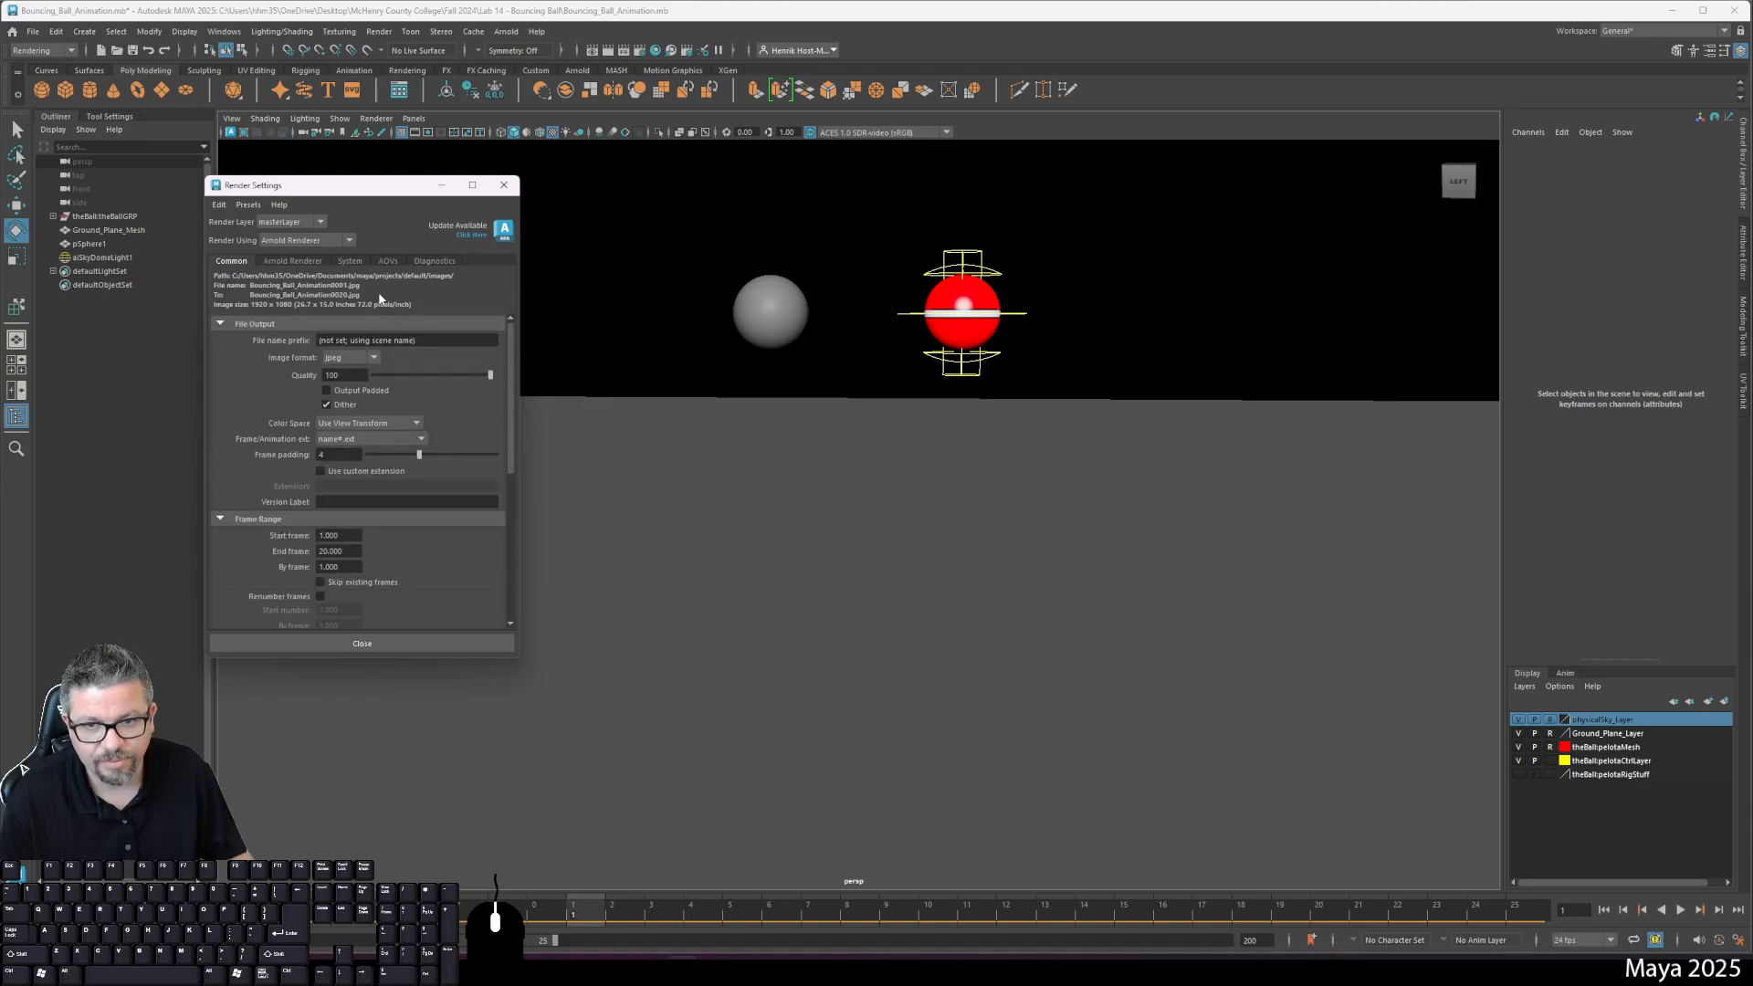
left_click(289, 258)
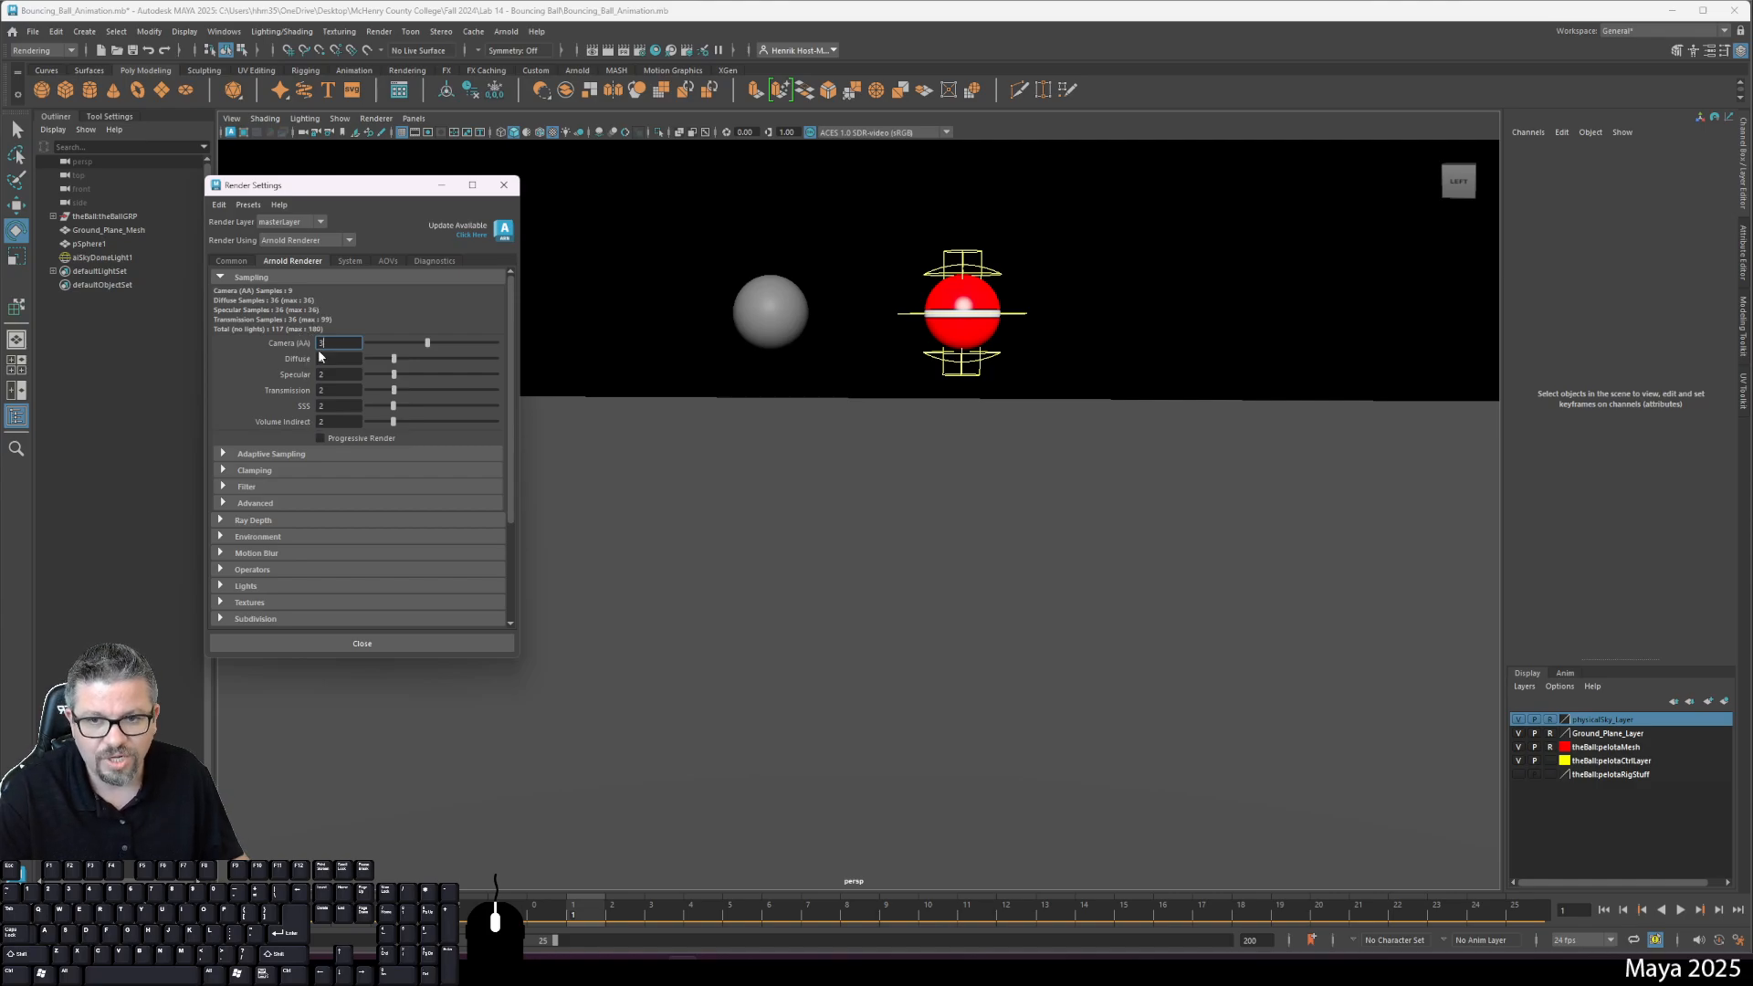
left_click(280, 454)
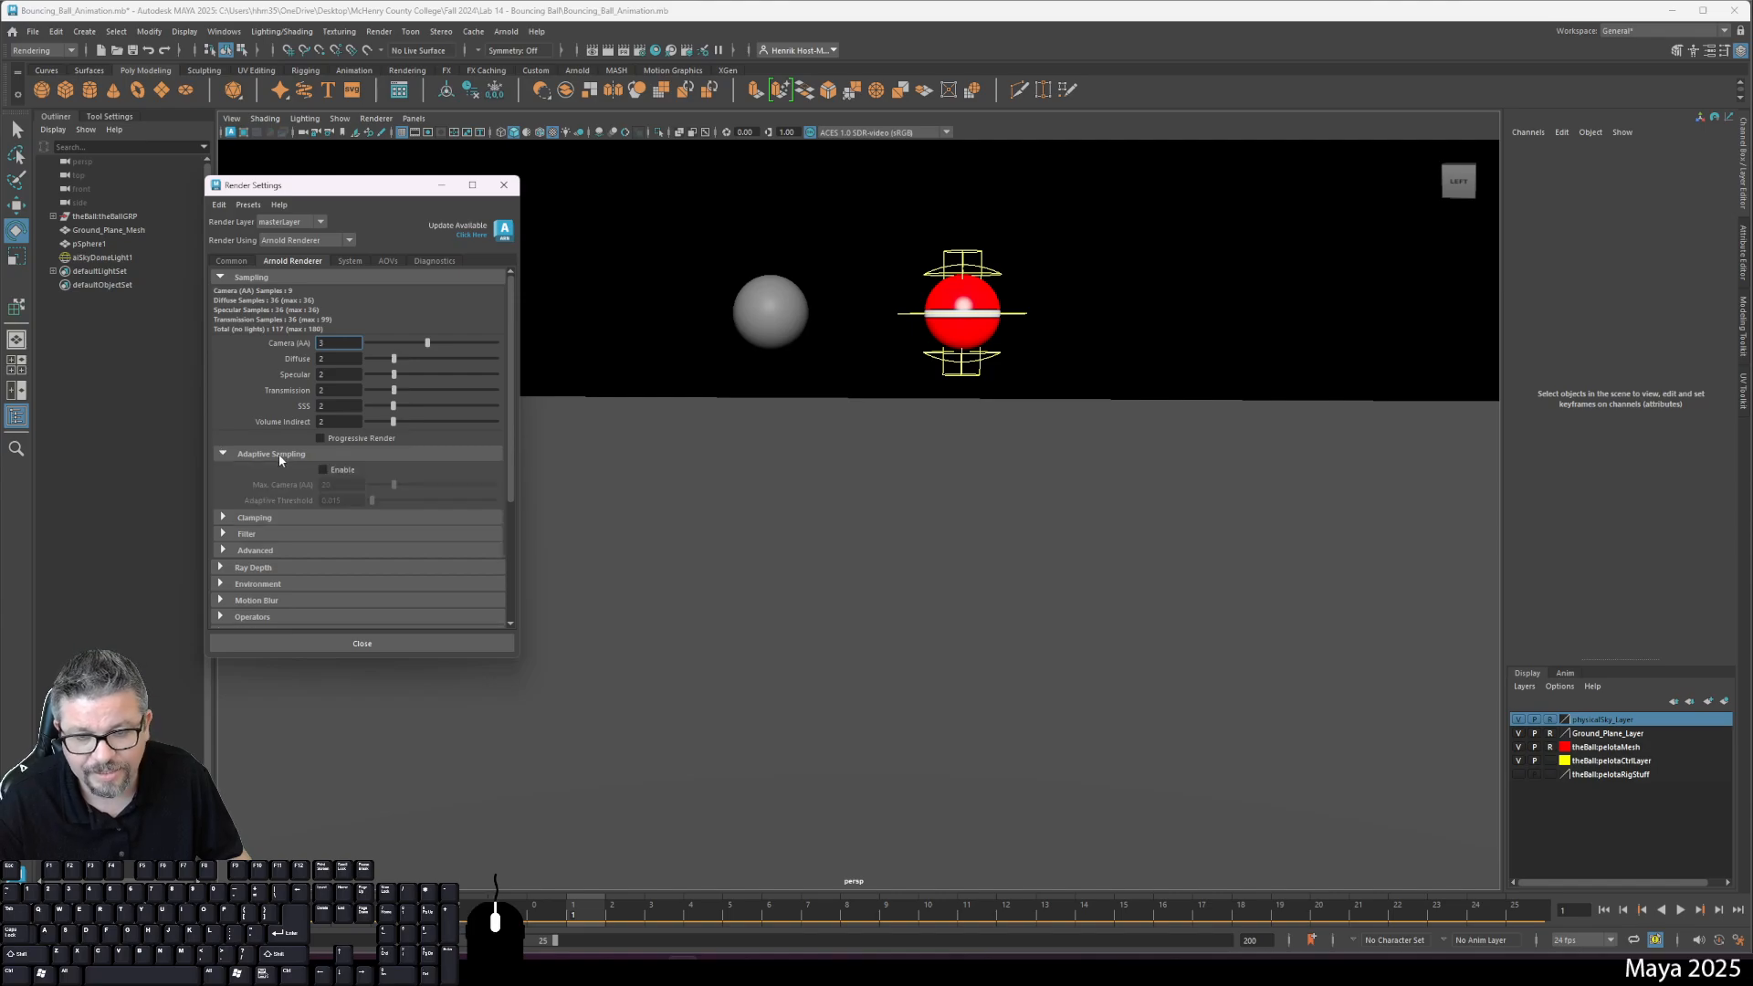
left_click(281, 454)
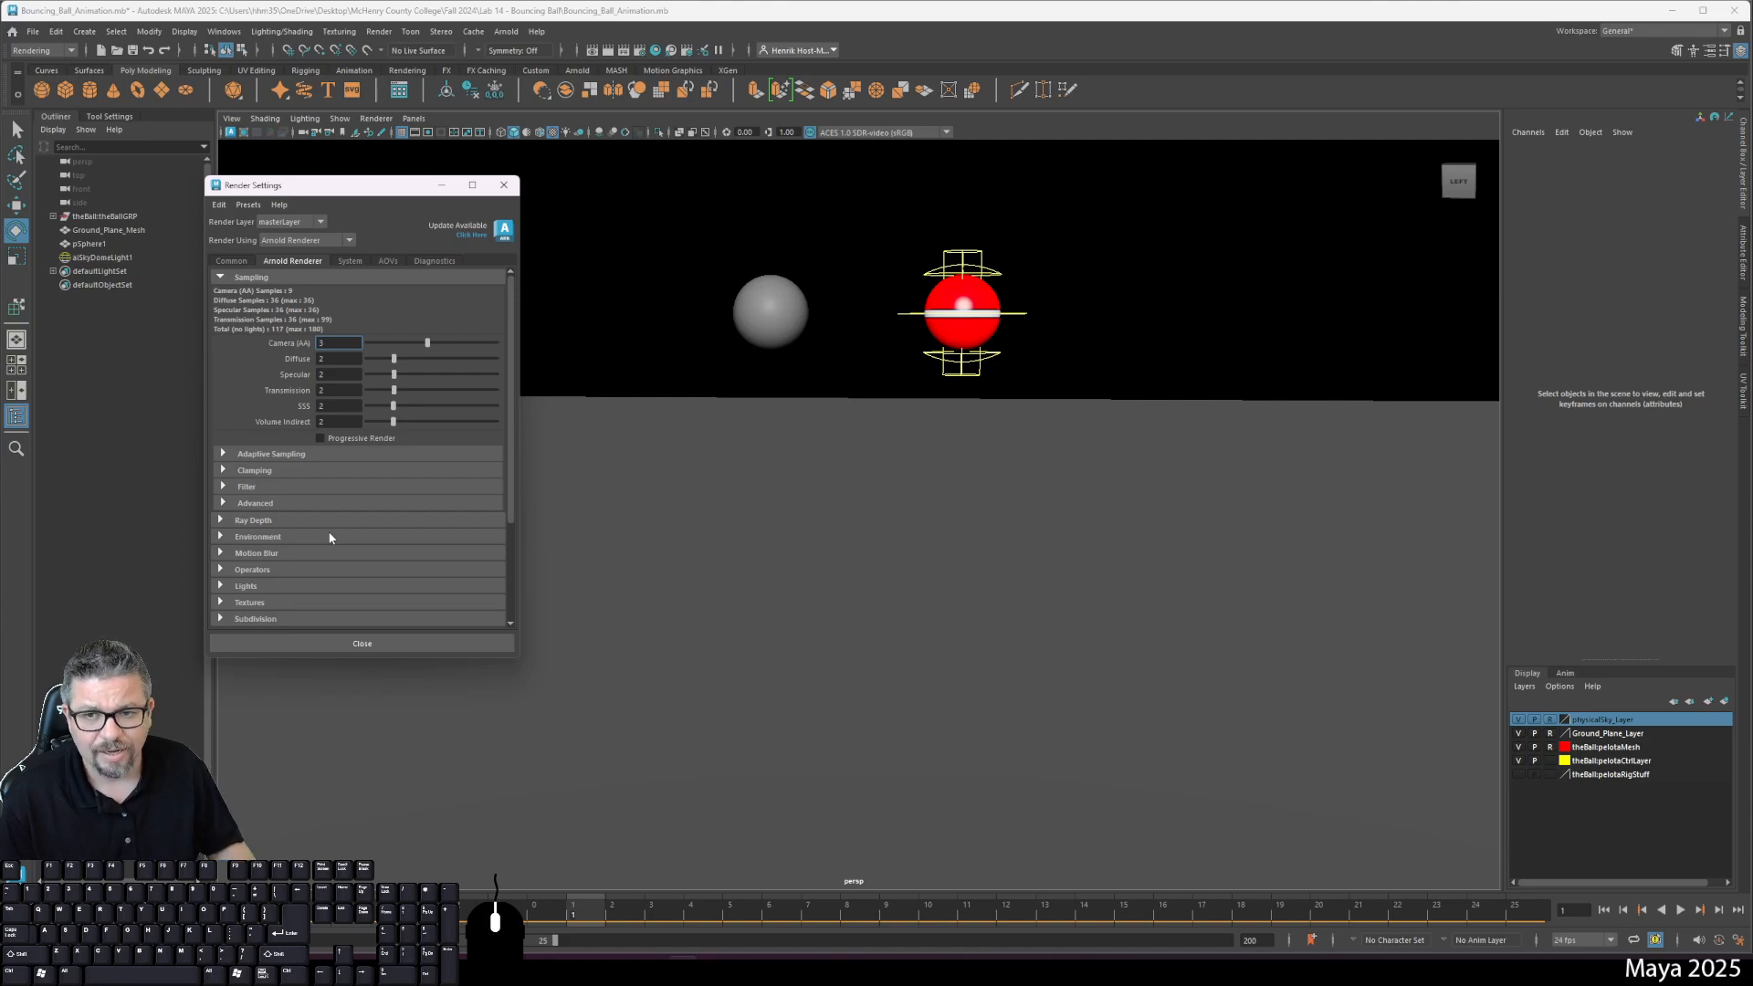
left_click(232, 260)
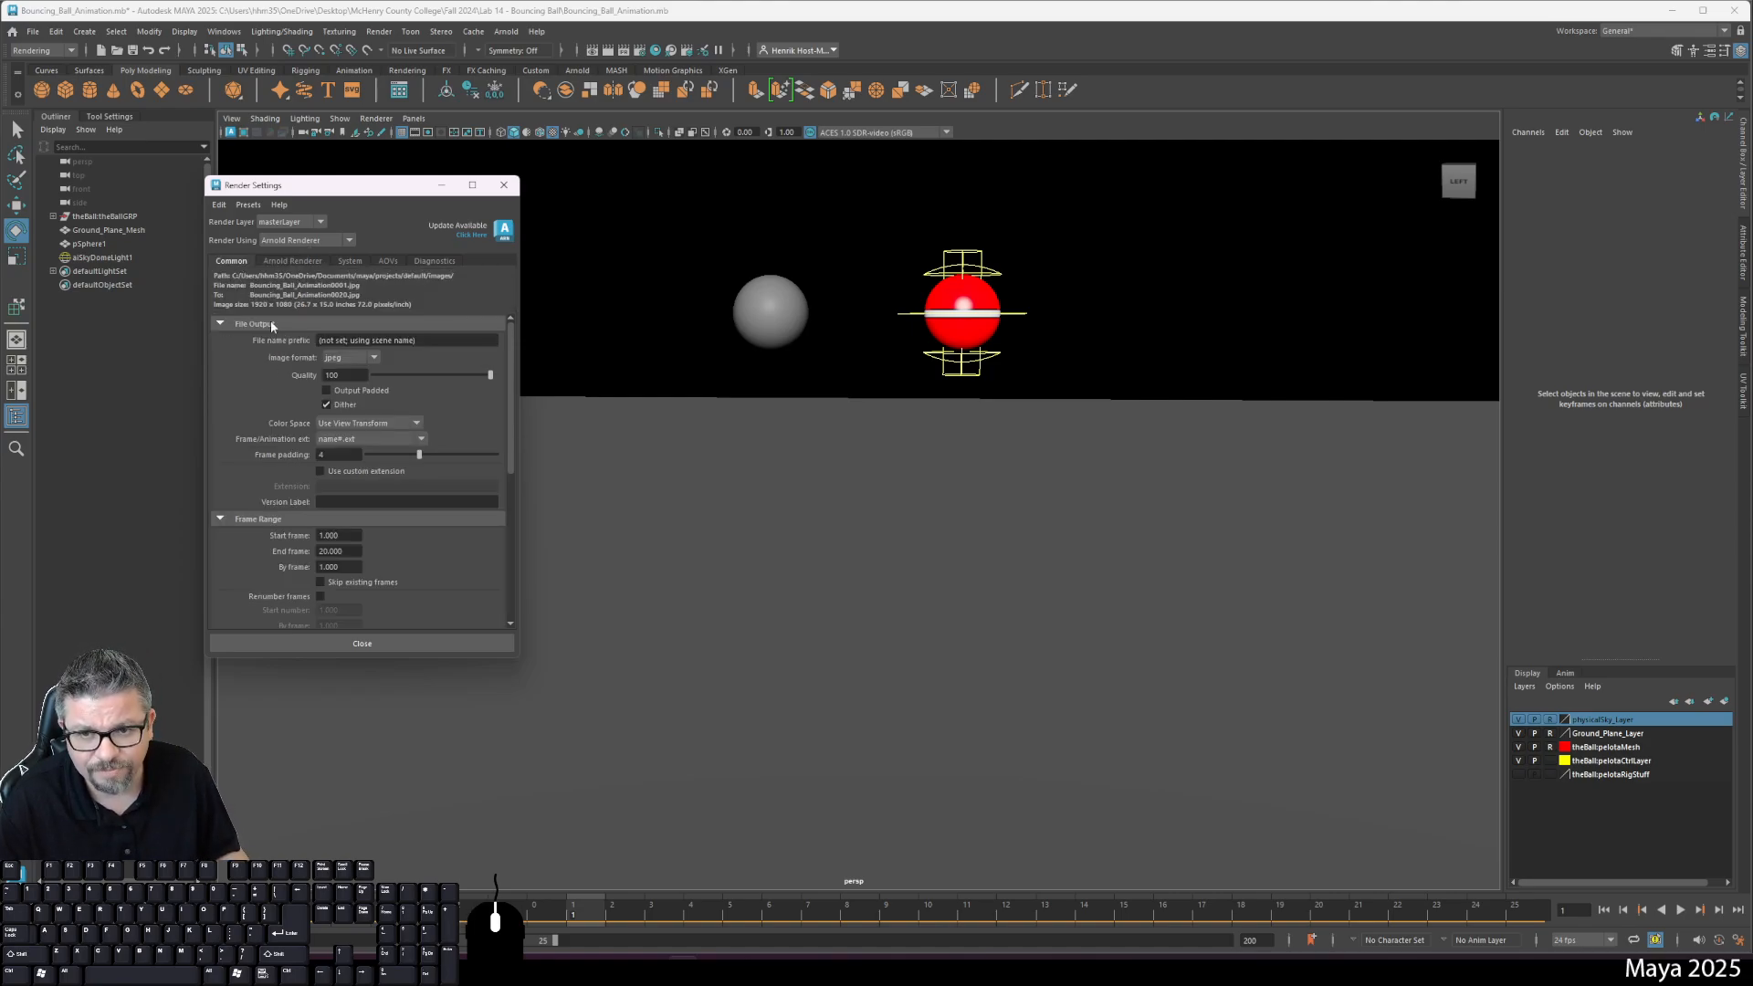
scroll(251, 459, "down", 6)
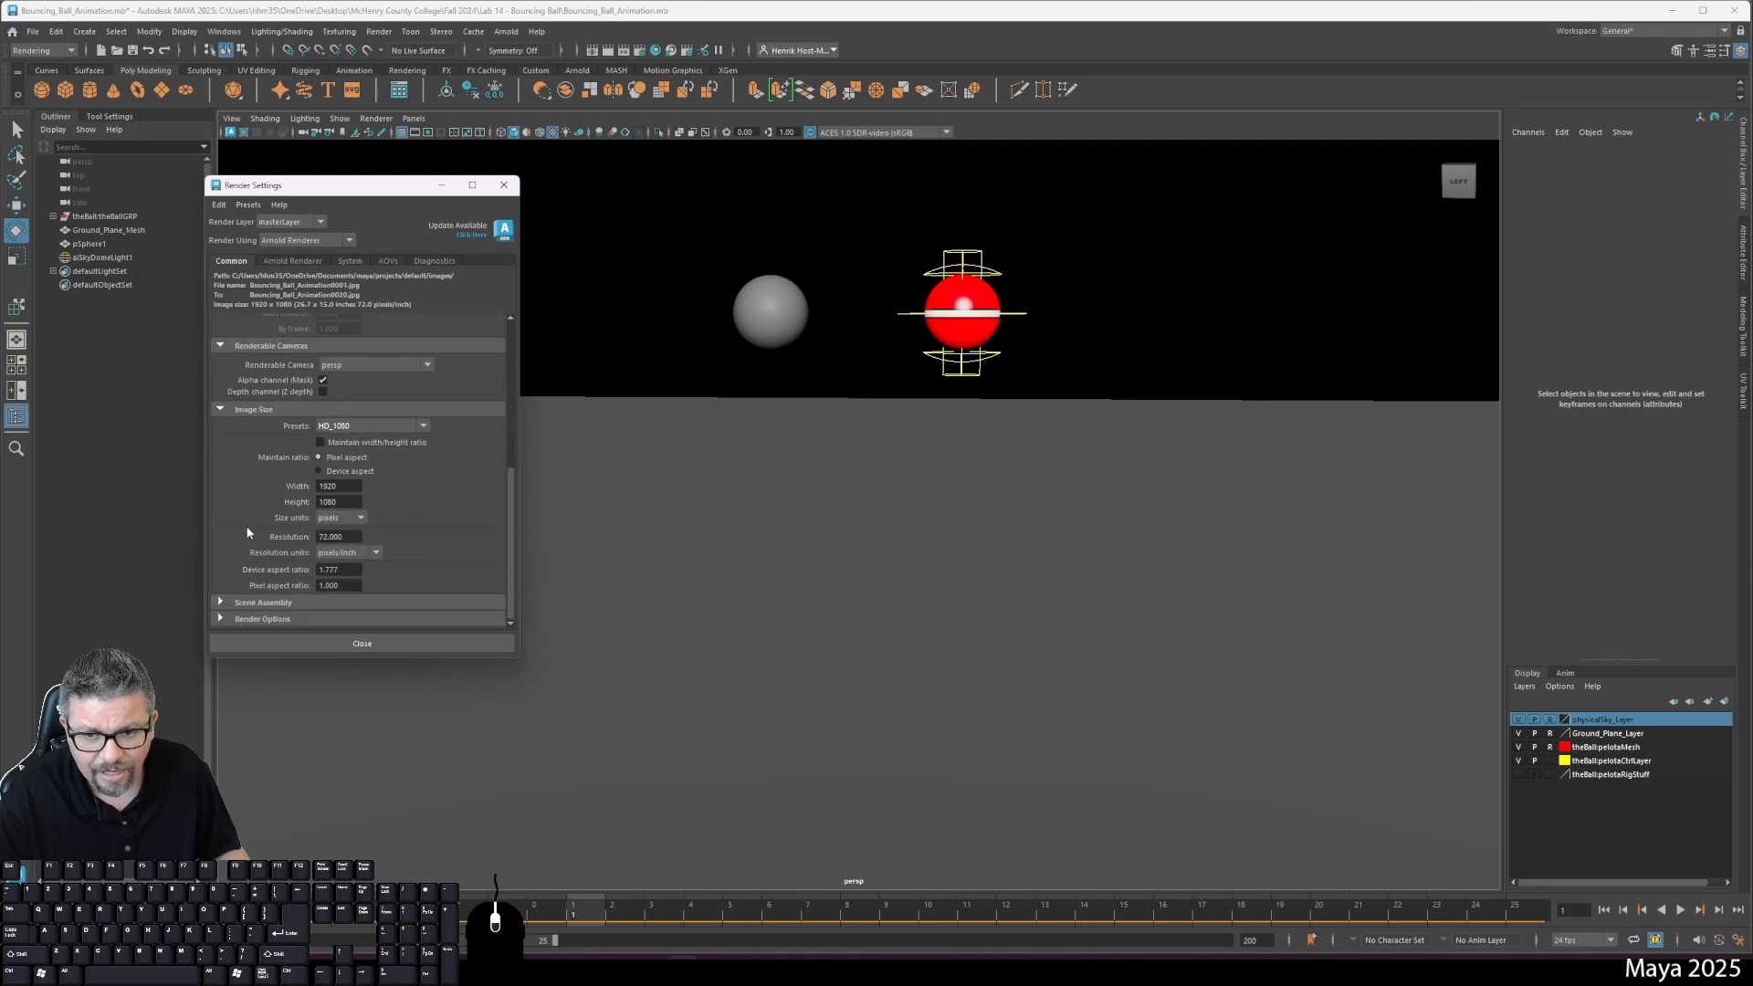
Step: Close the render settings and check the Arnold batch render options, leaving them without starting a render
left_click(311, 641)
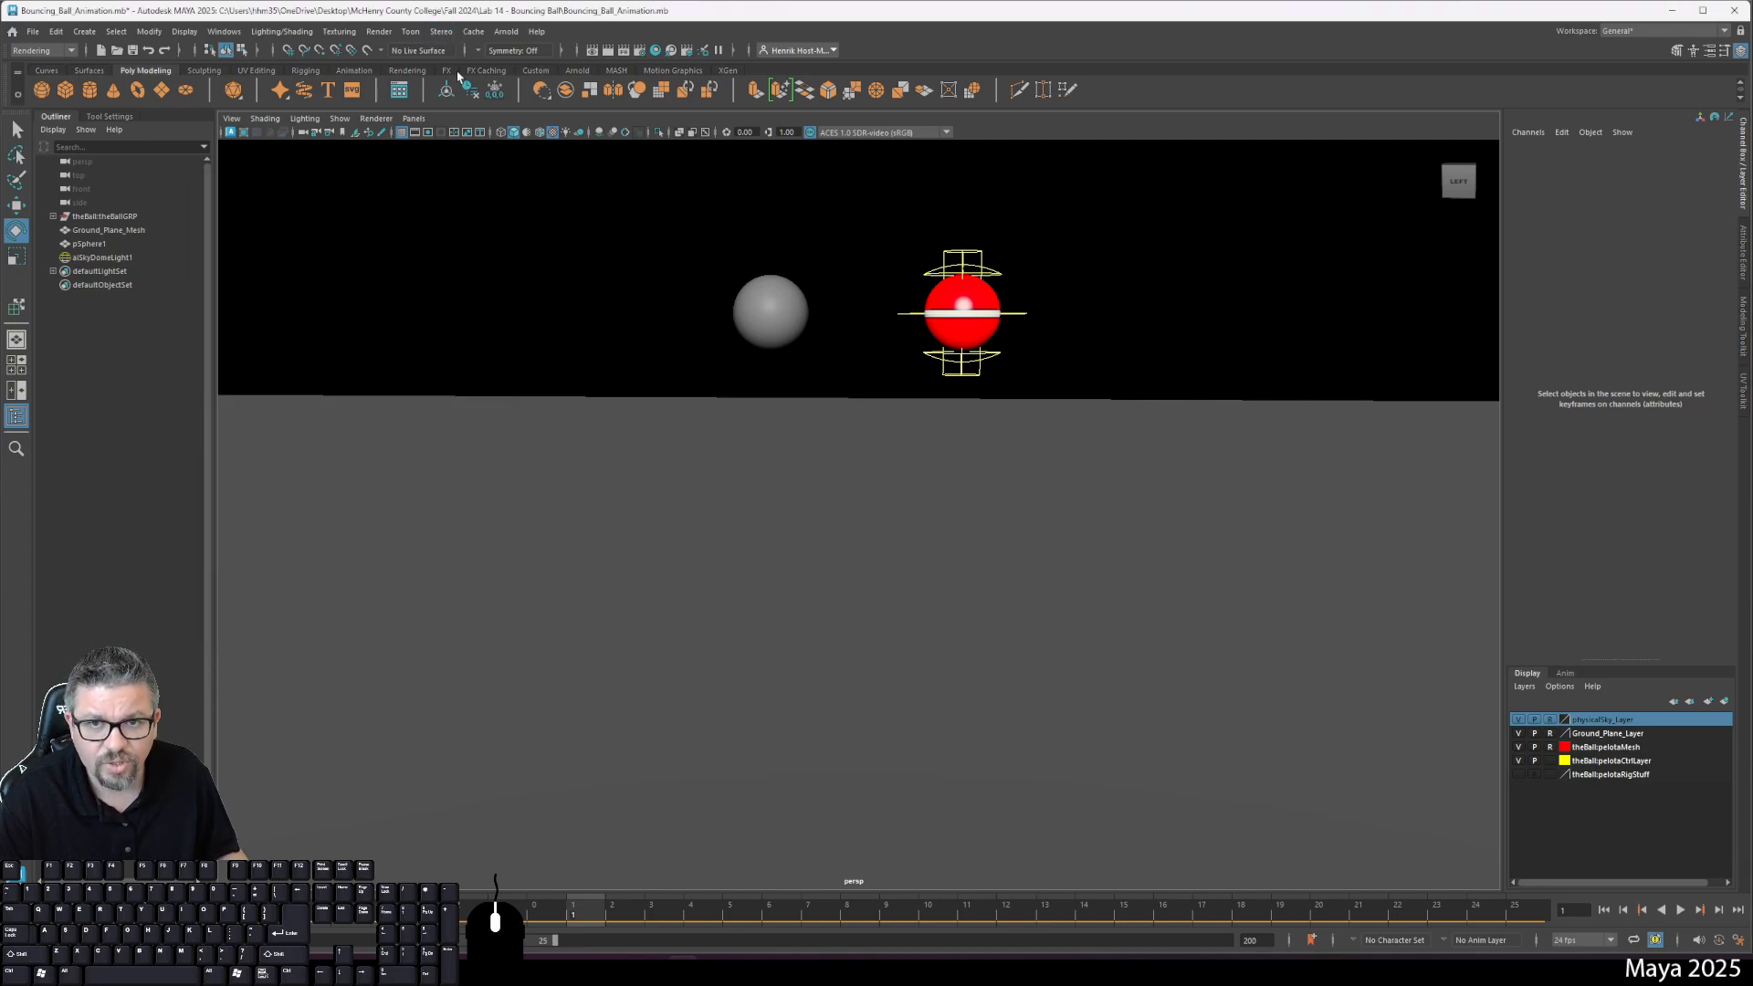
left_click(379, 32)
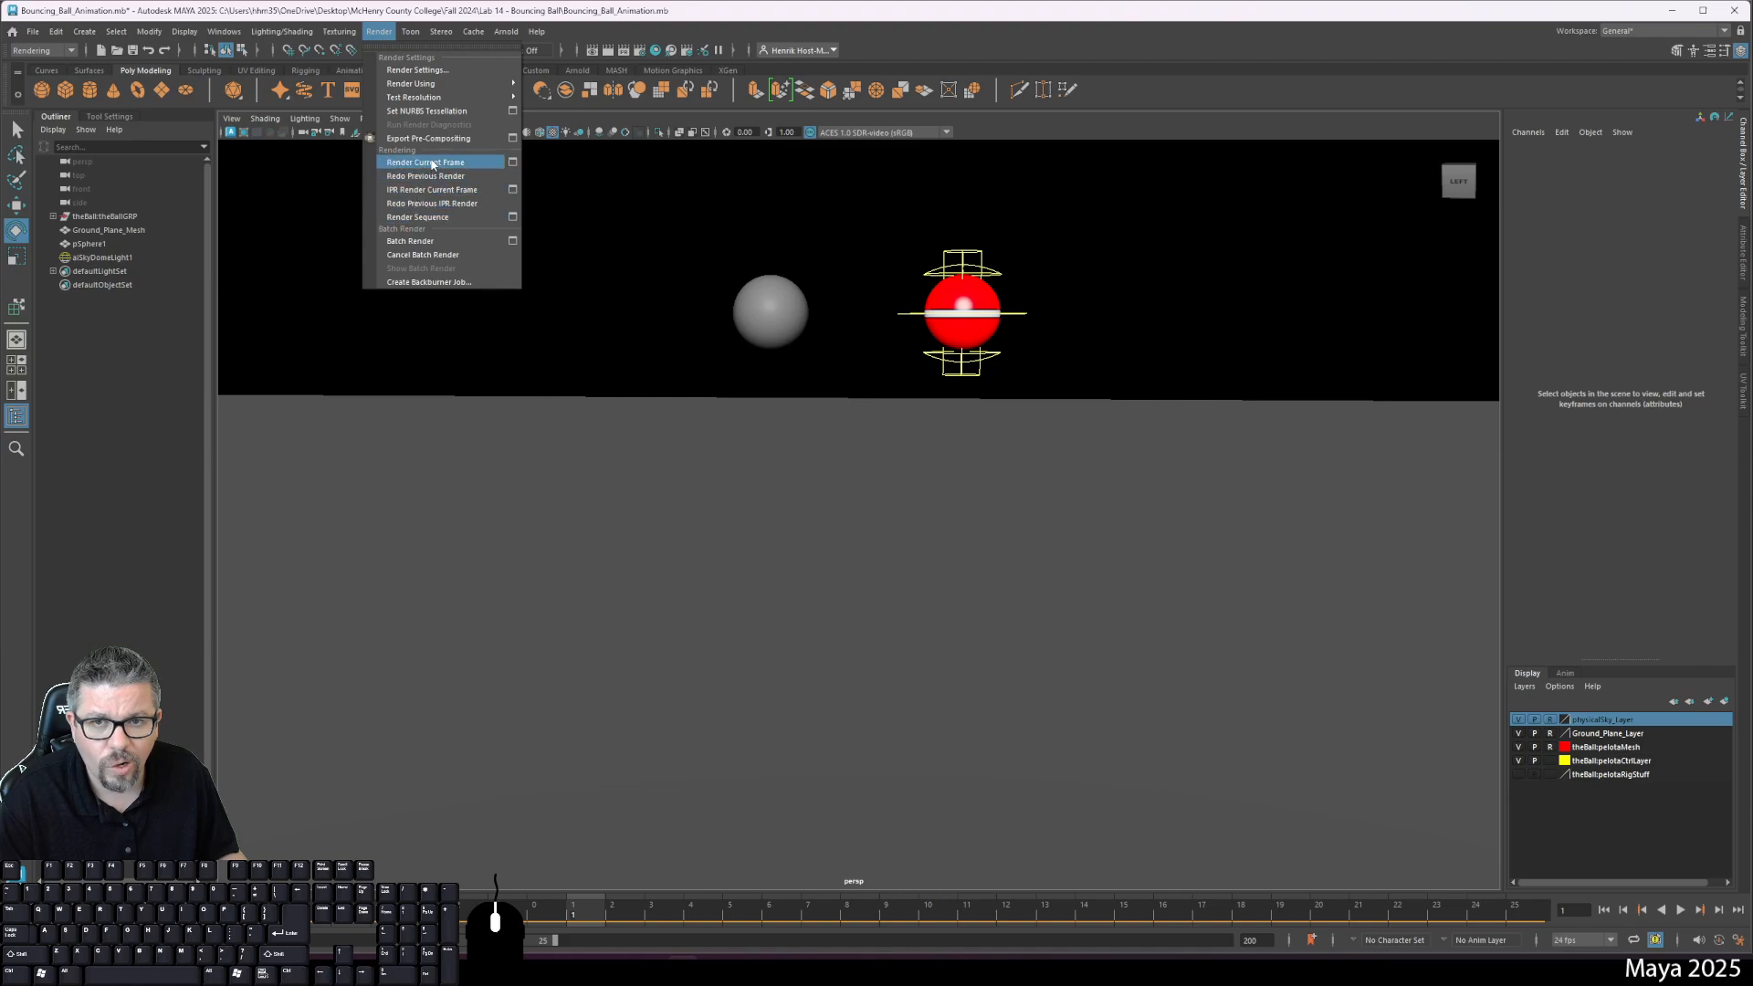
left_click(512, 241)
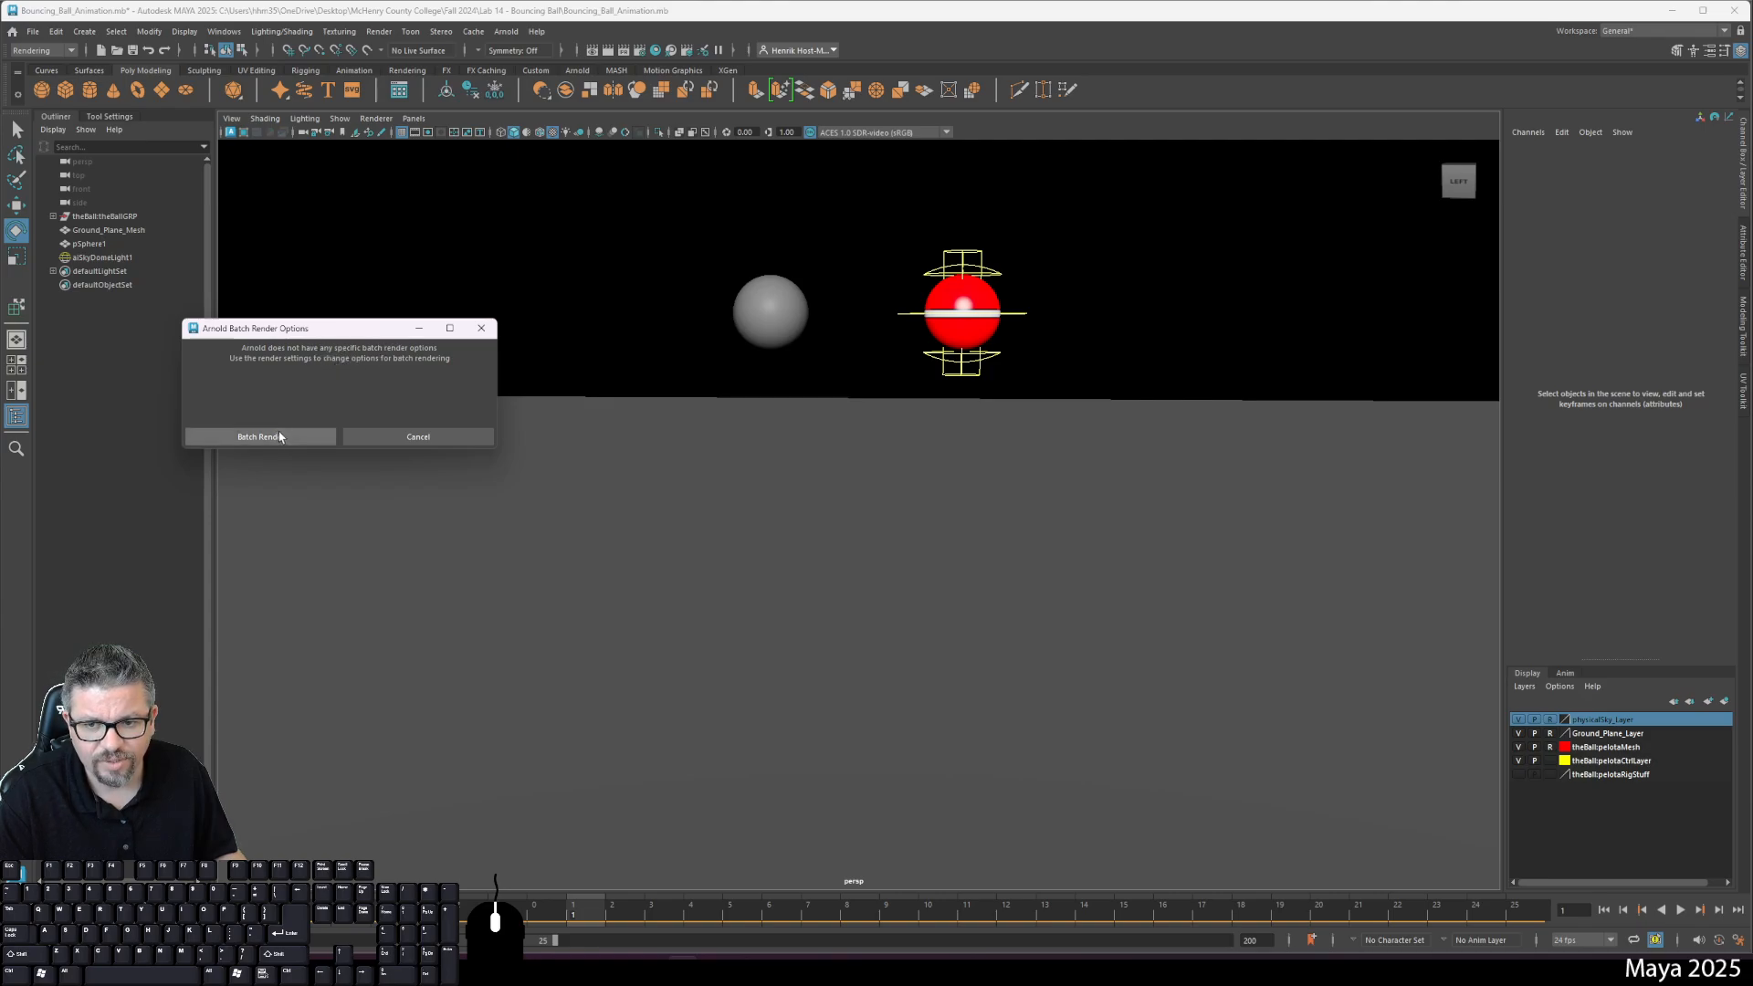
left_click(422, 434)
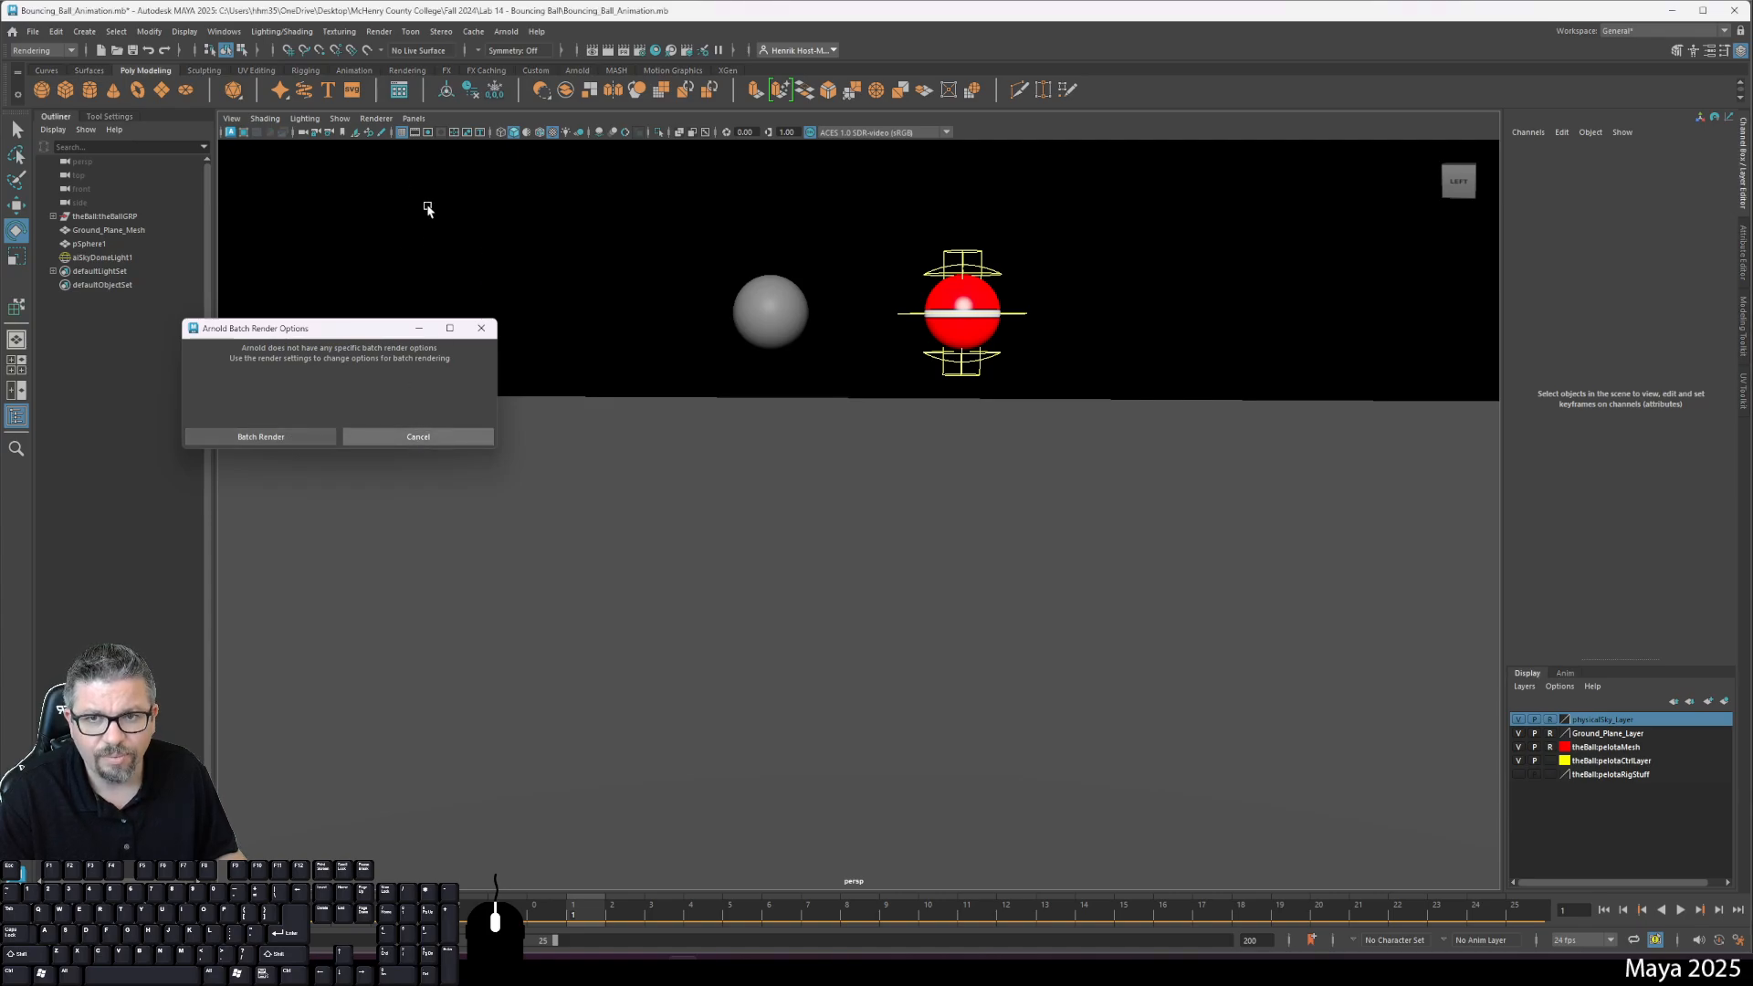
Step: Review the common and Arnold render settings again, including file output, frame range, camera, image size and sampling, and close them
left_click(379, 31)
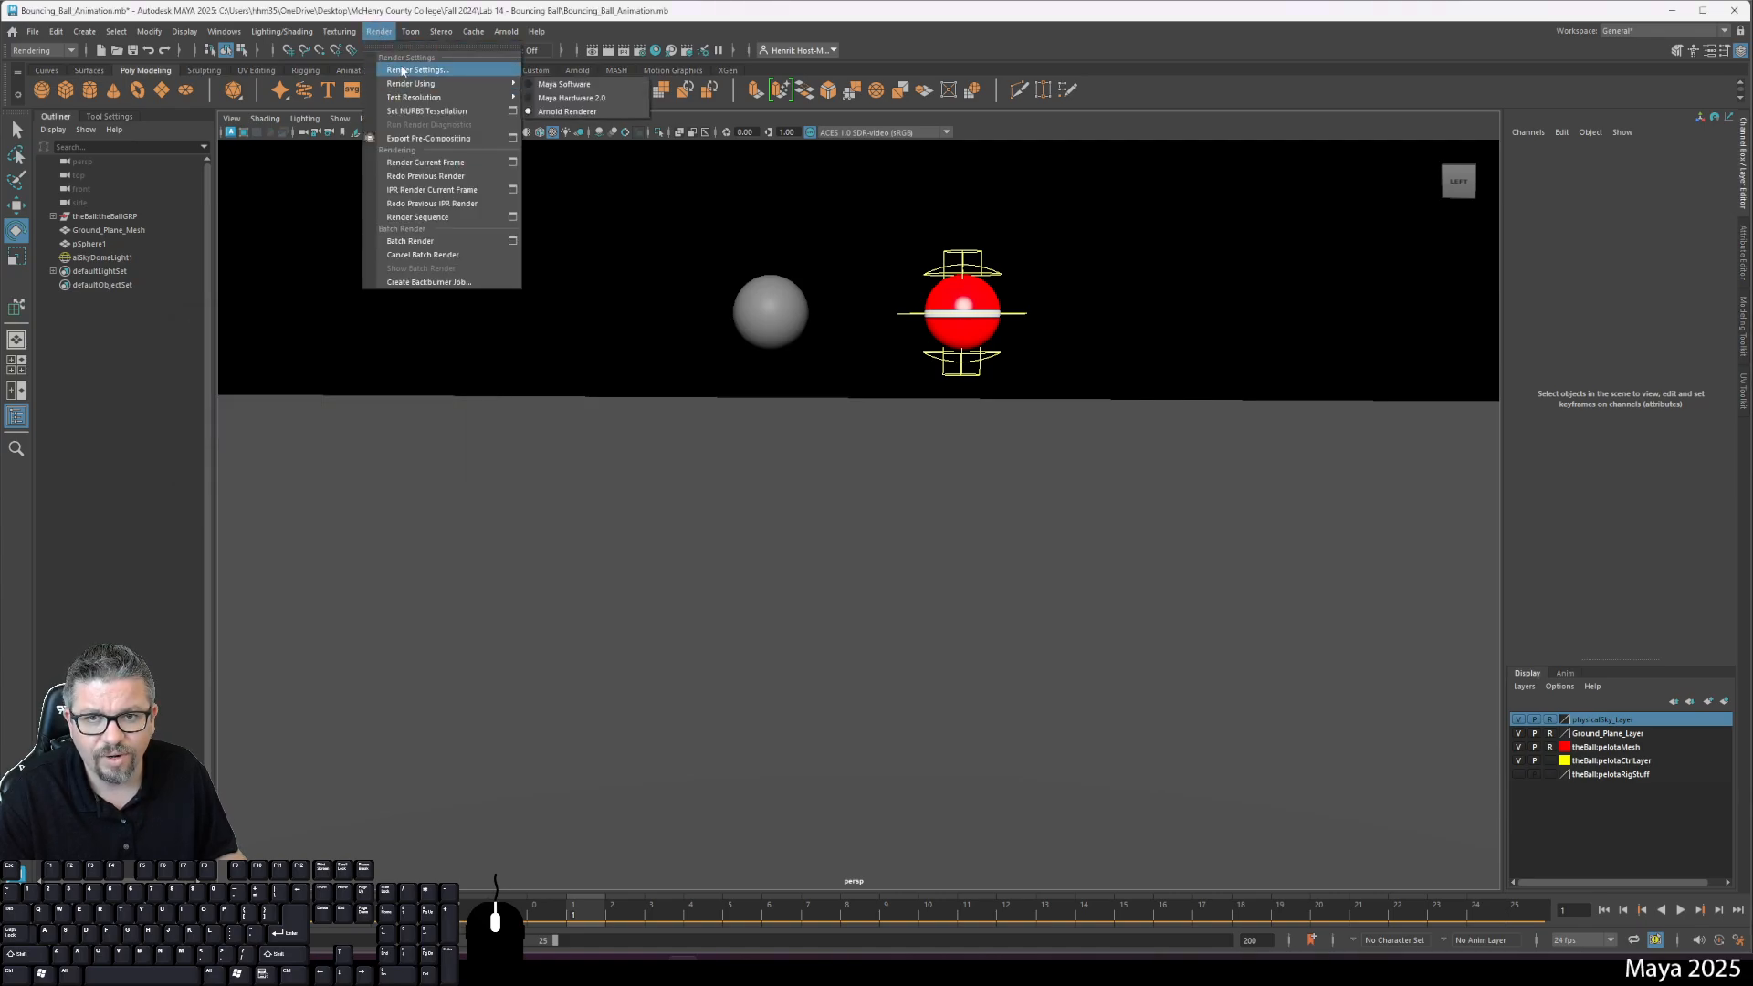
left_click(402, 71)
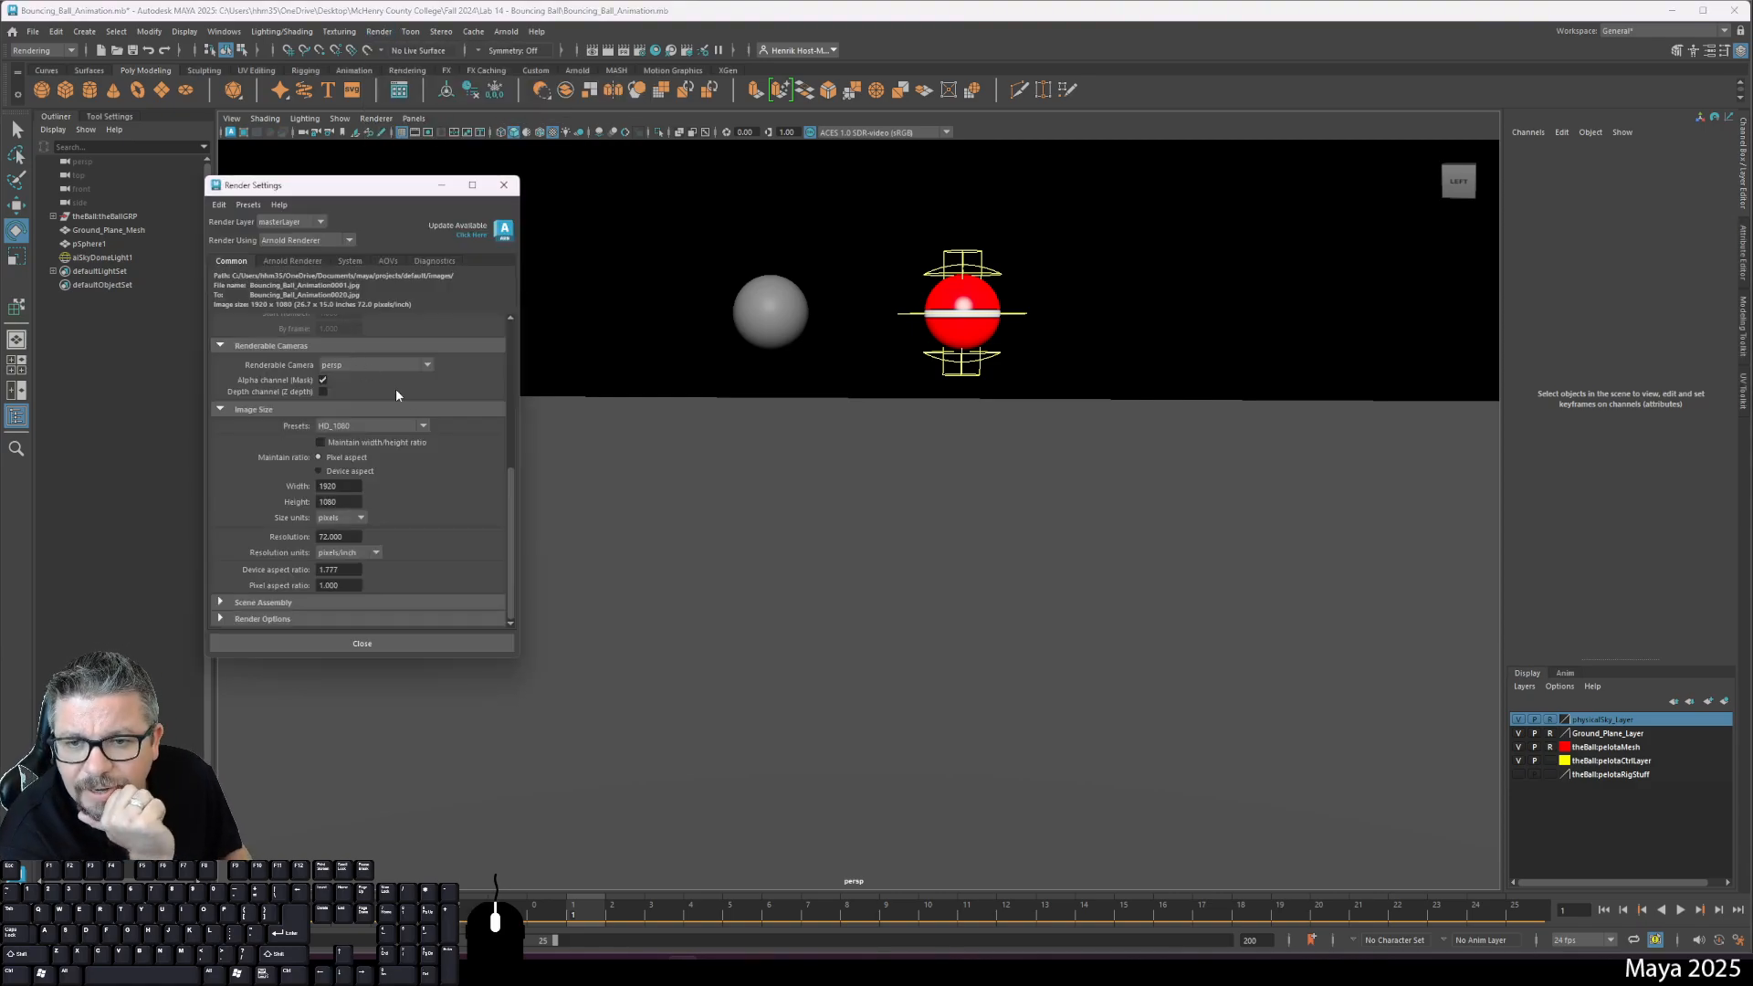
scroll(413, 594, "up", 8)
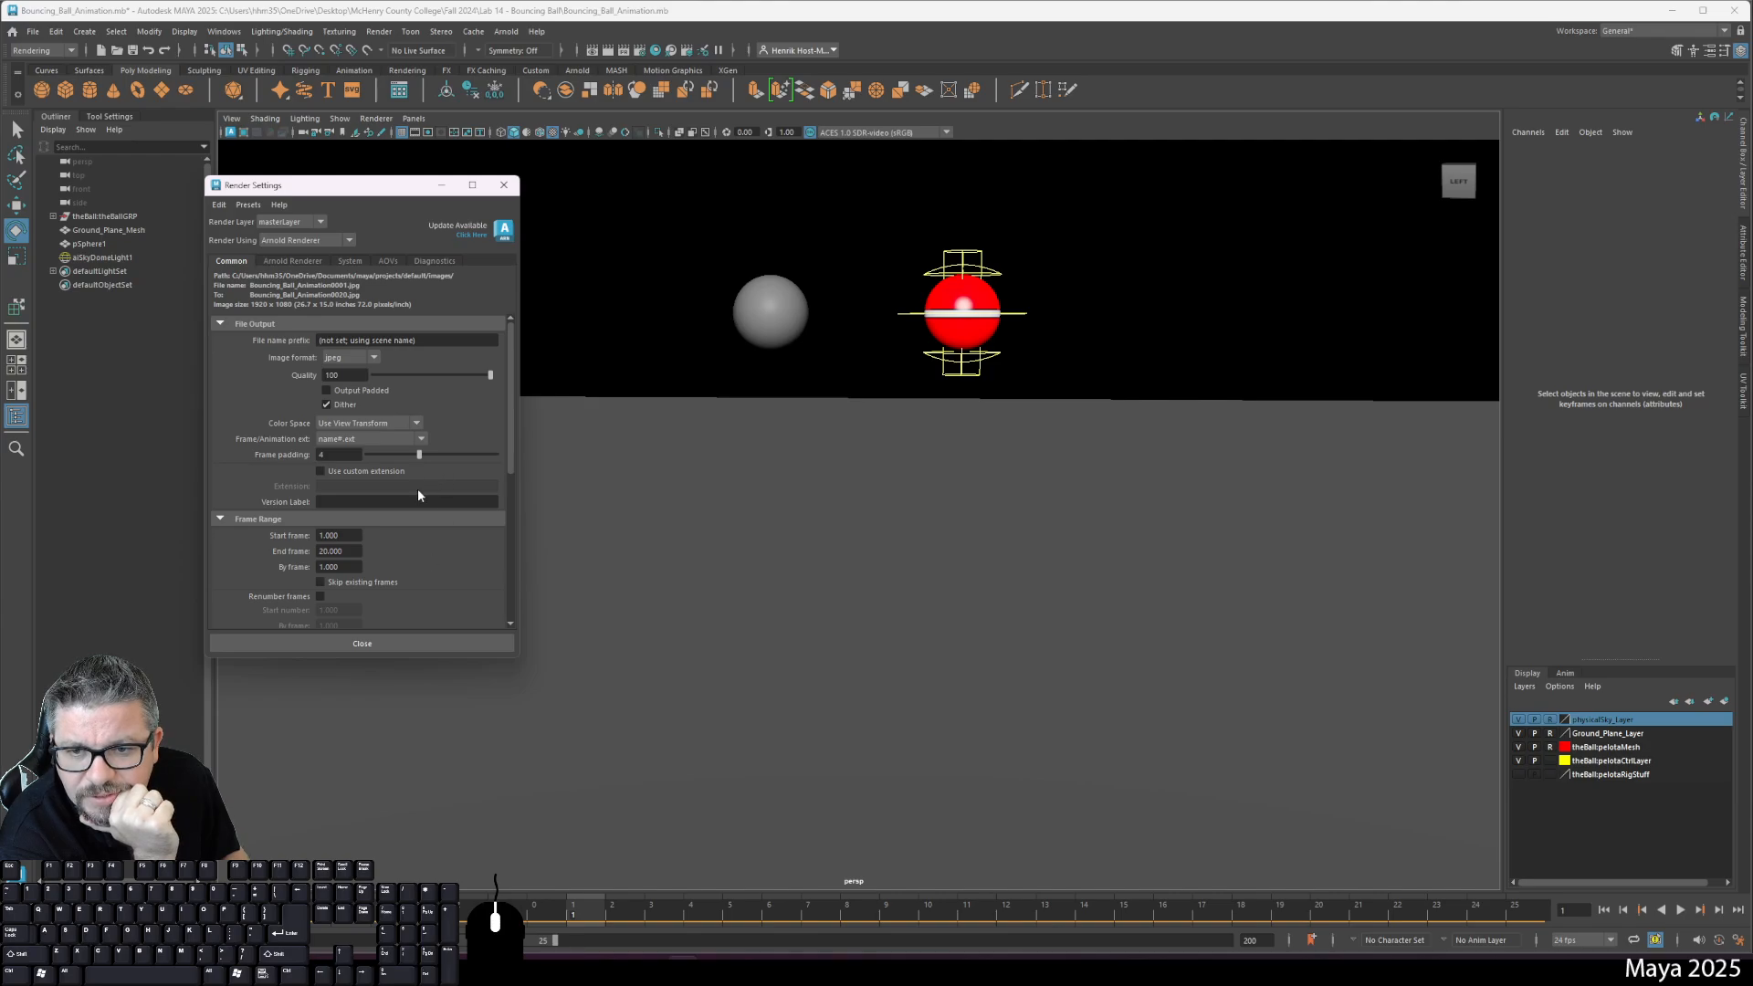
left_click(291, 261)
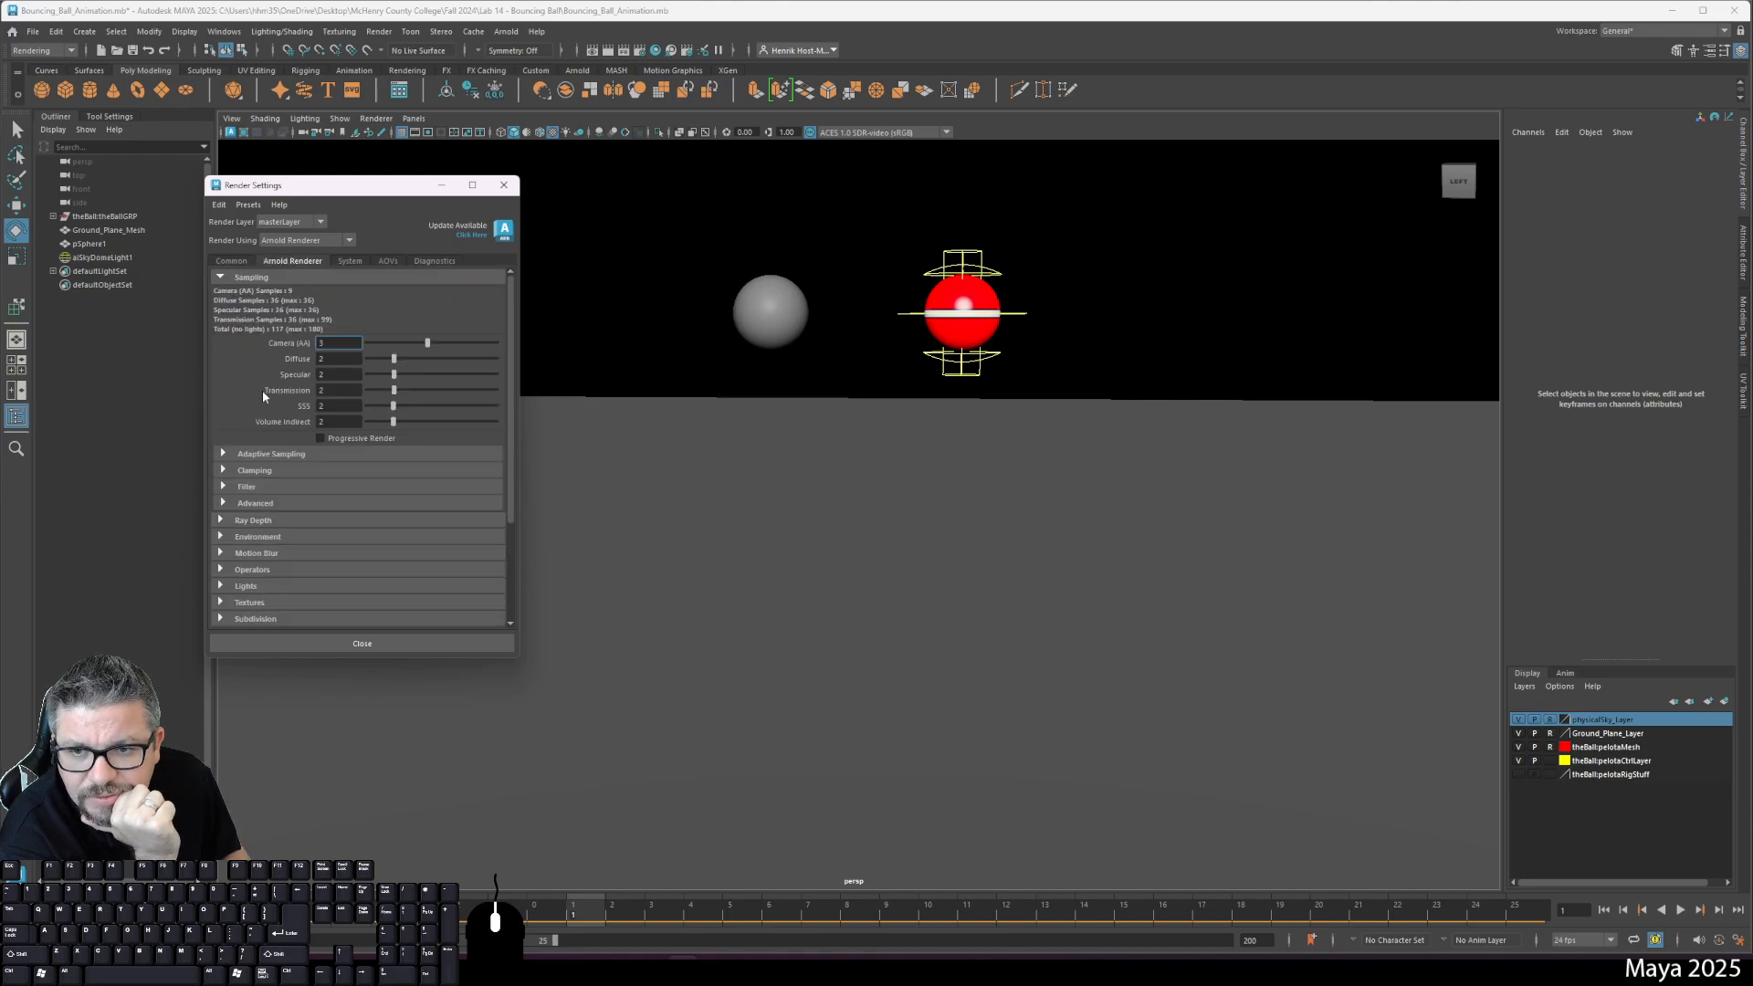
scroll(259, 475, "down", 3)
scroll(255, 488, "up", 3)
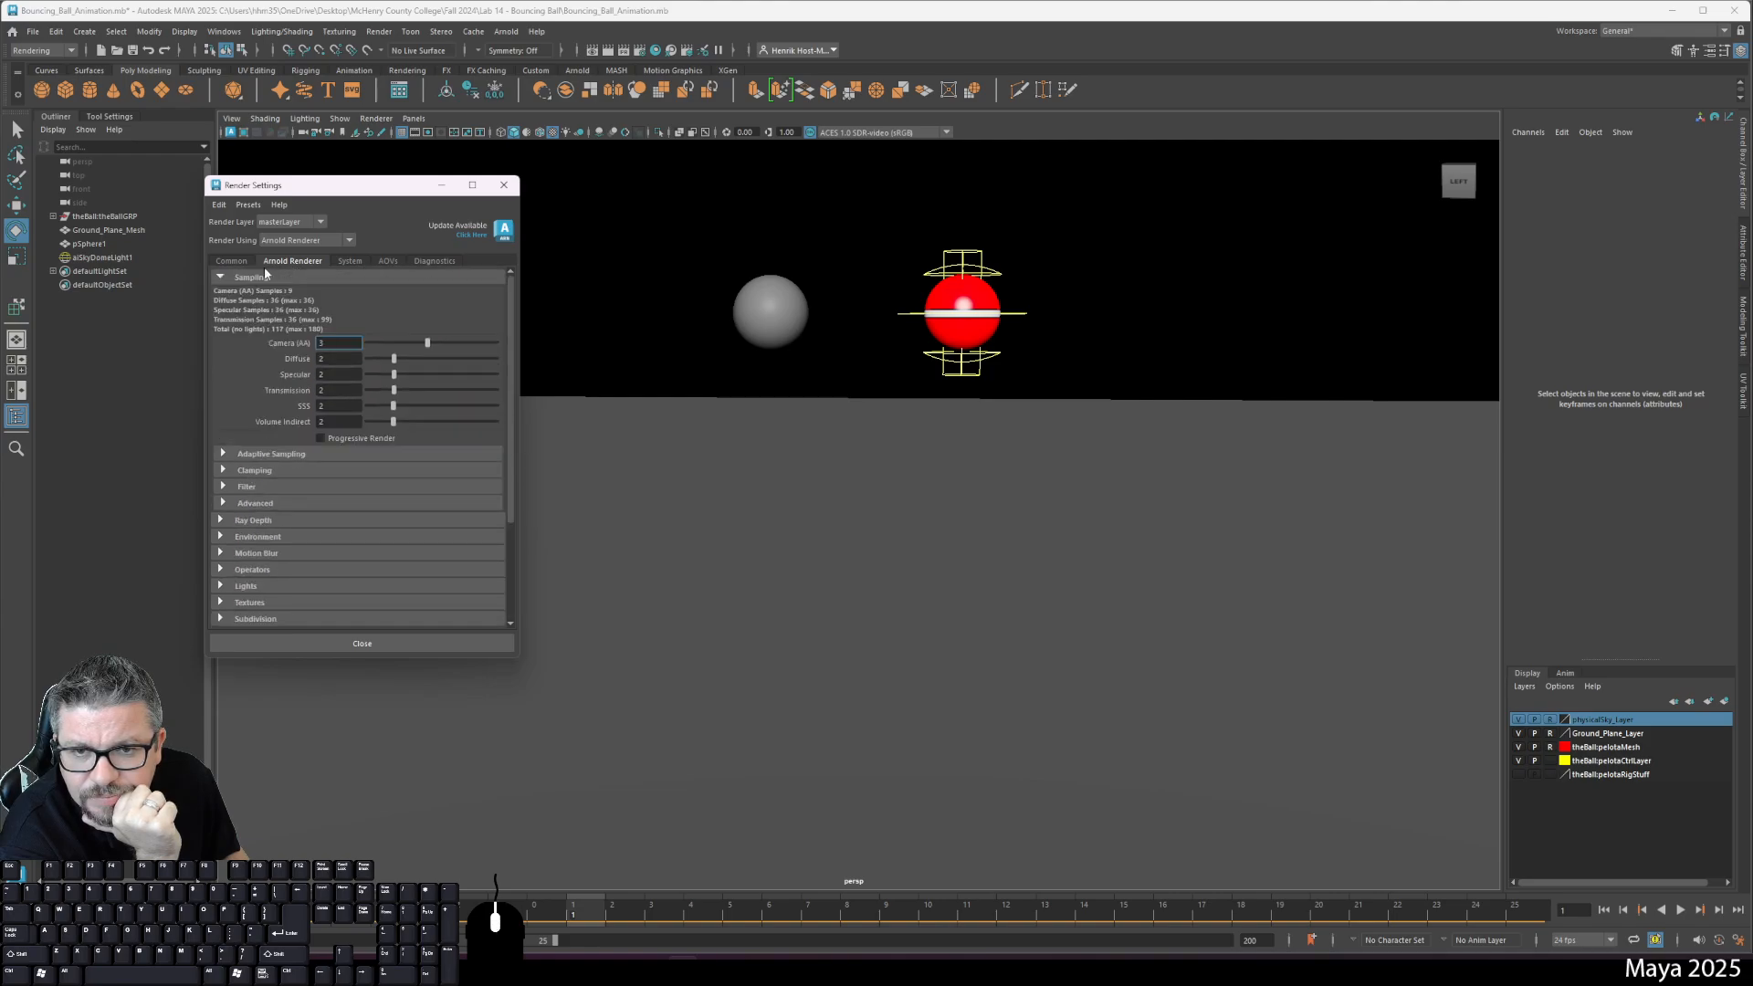
left_click(231, 261)
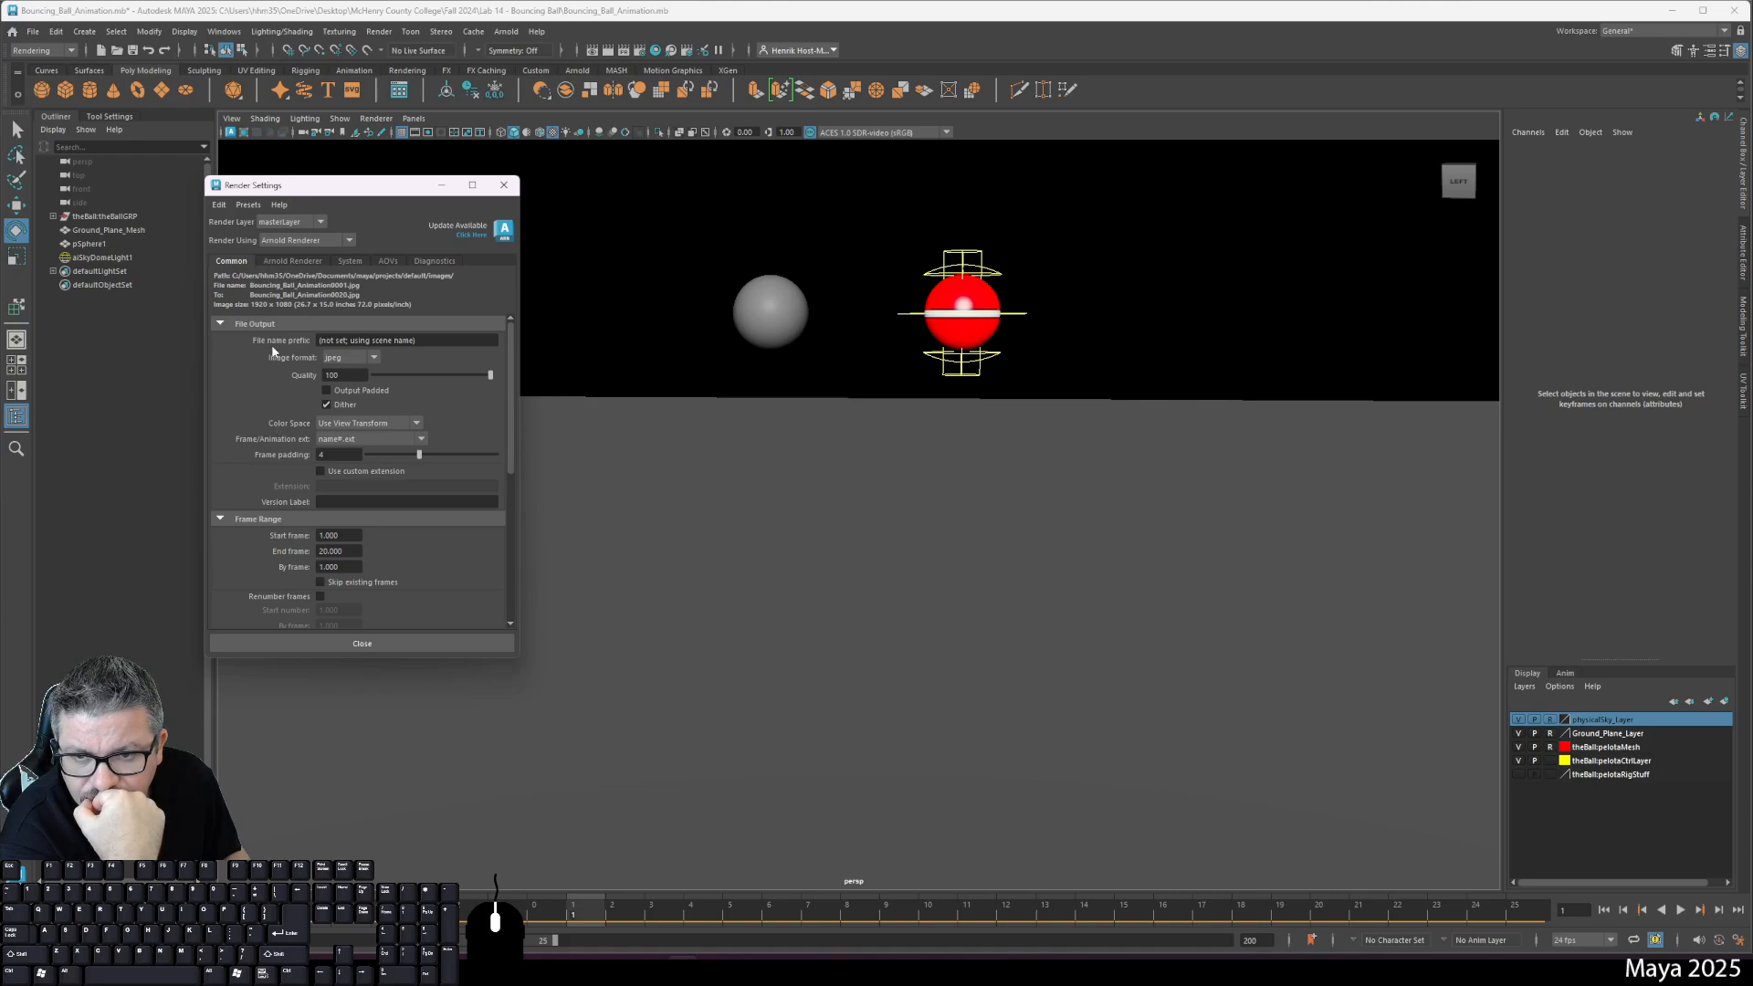
scroll(265, 533, "down", 3)
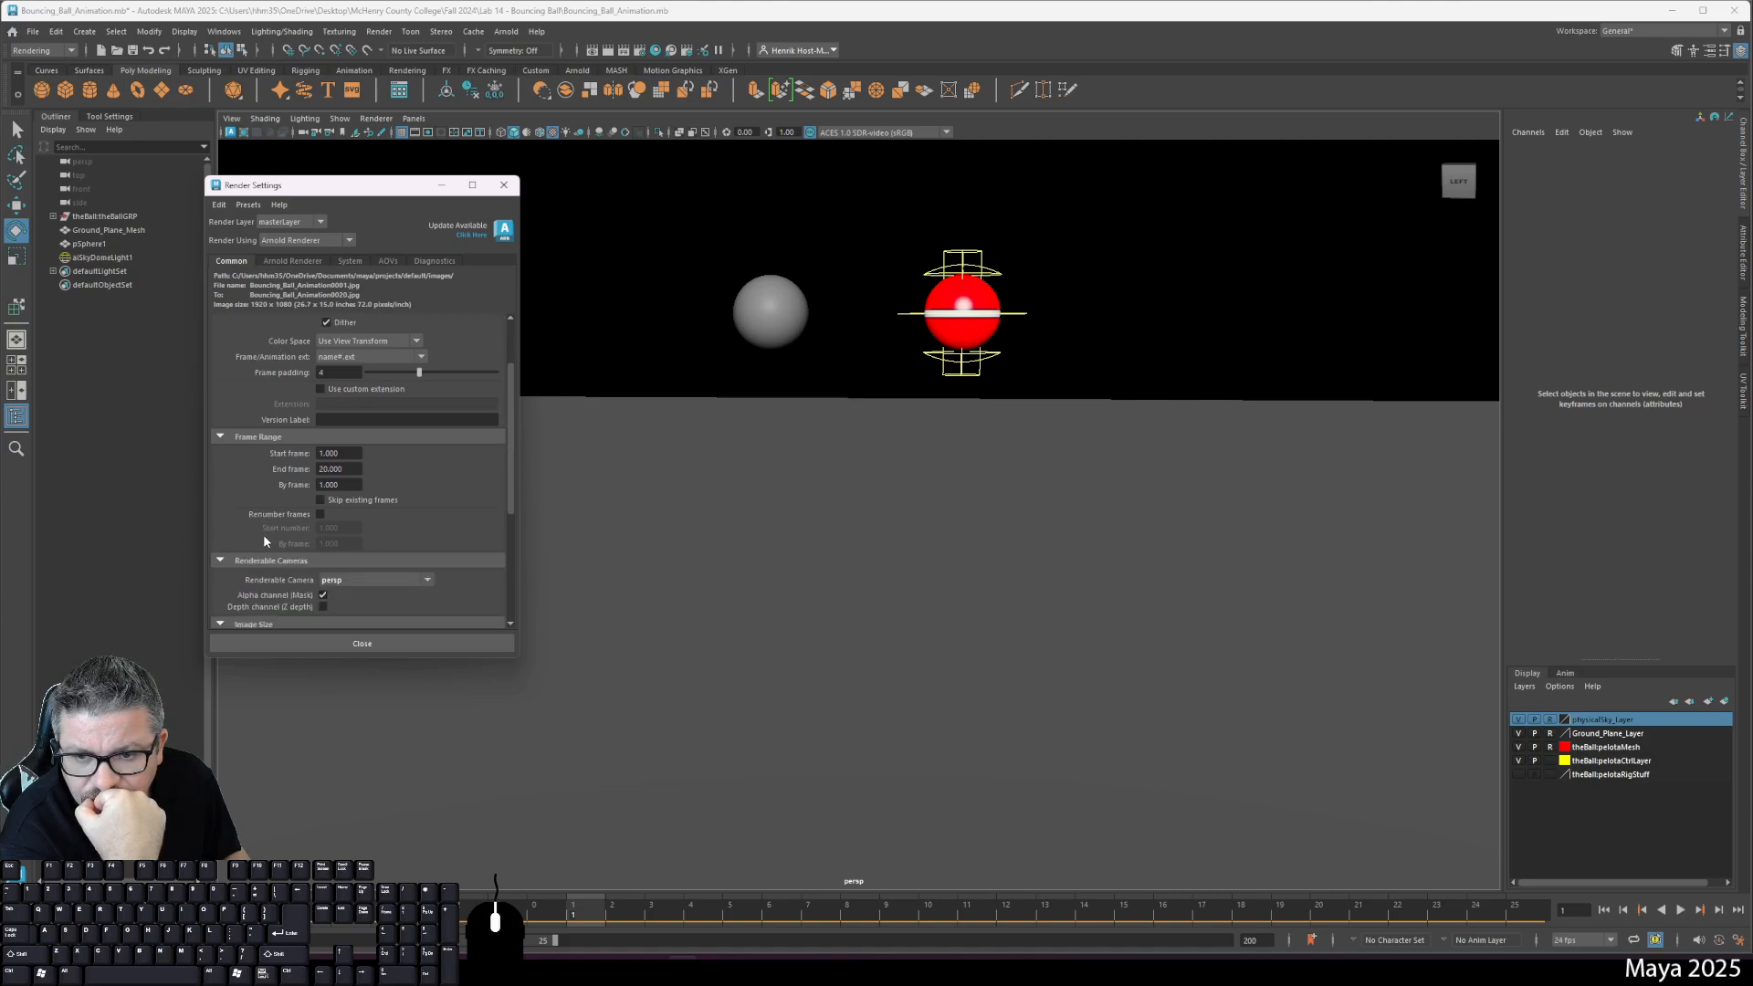
scroll(261, 590, "down", 4)
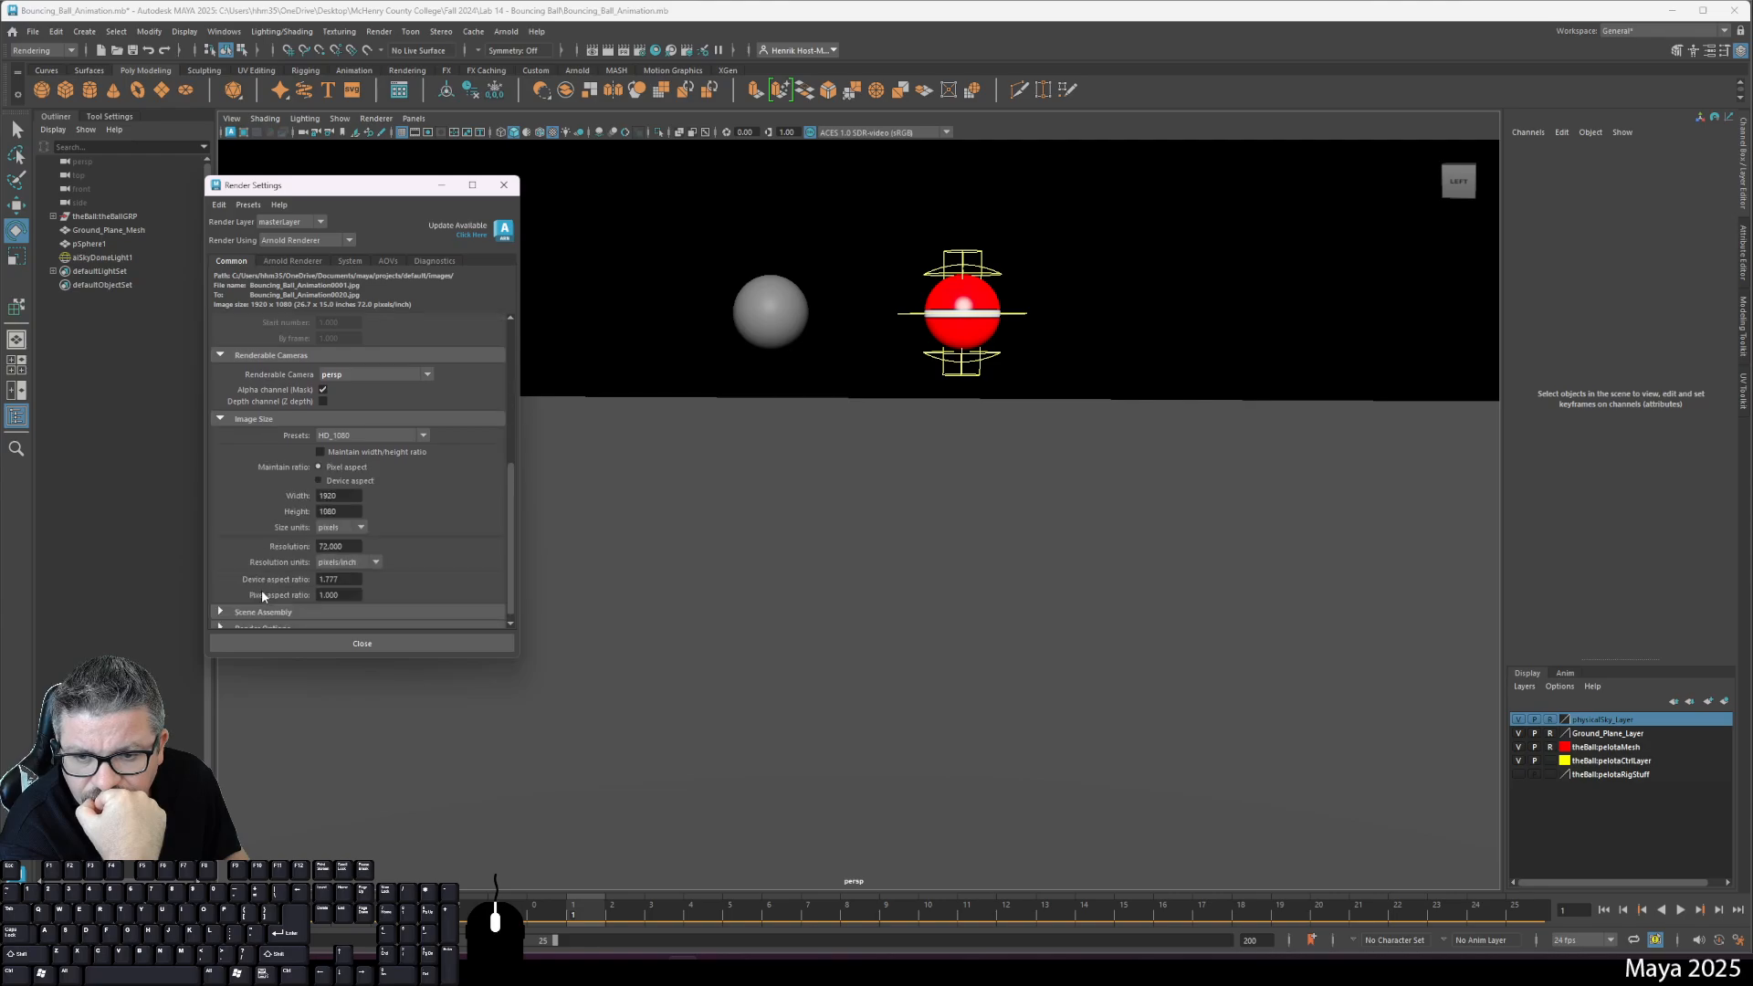
left_click(503, 184)
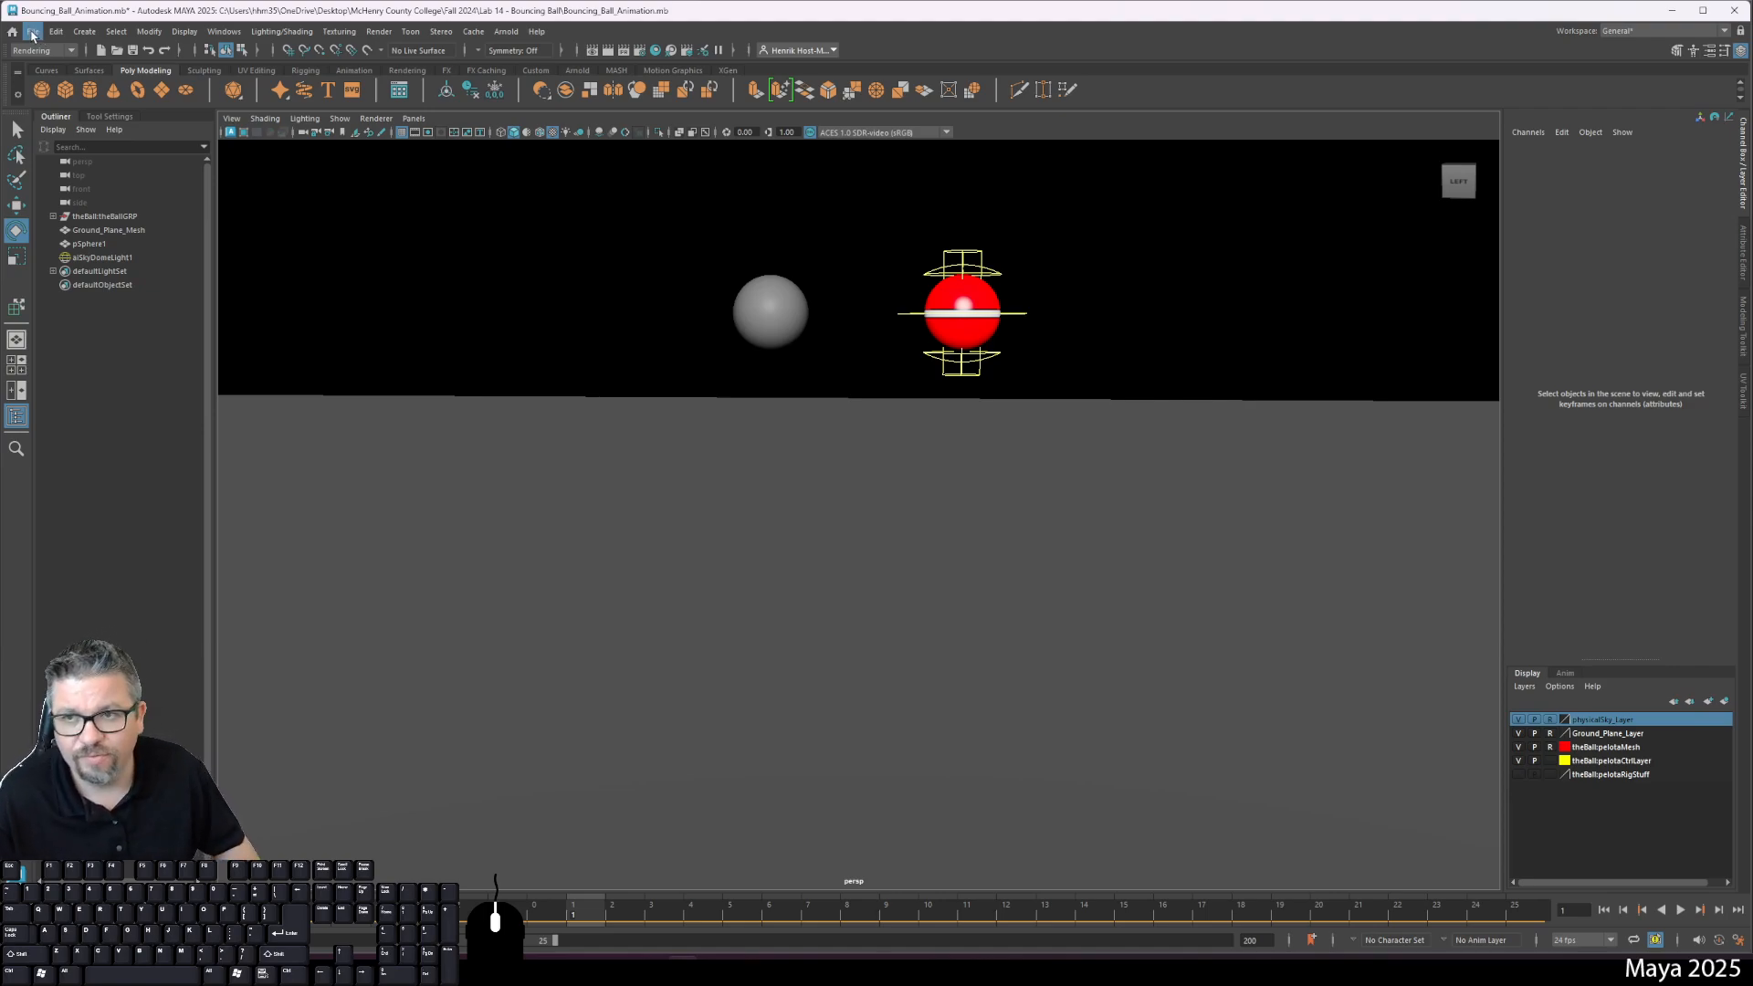
left_click(33, 32)
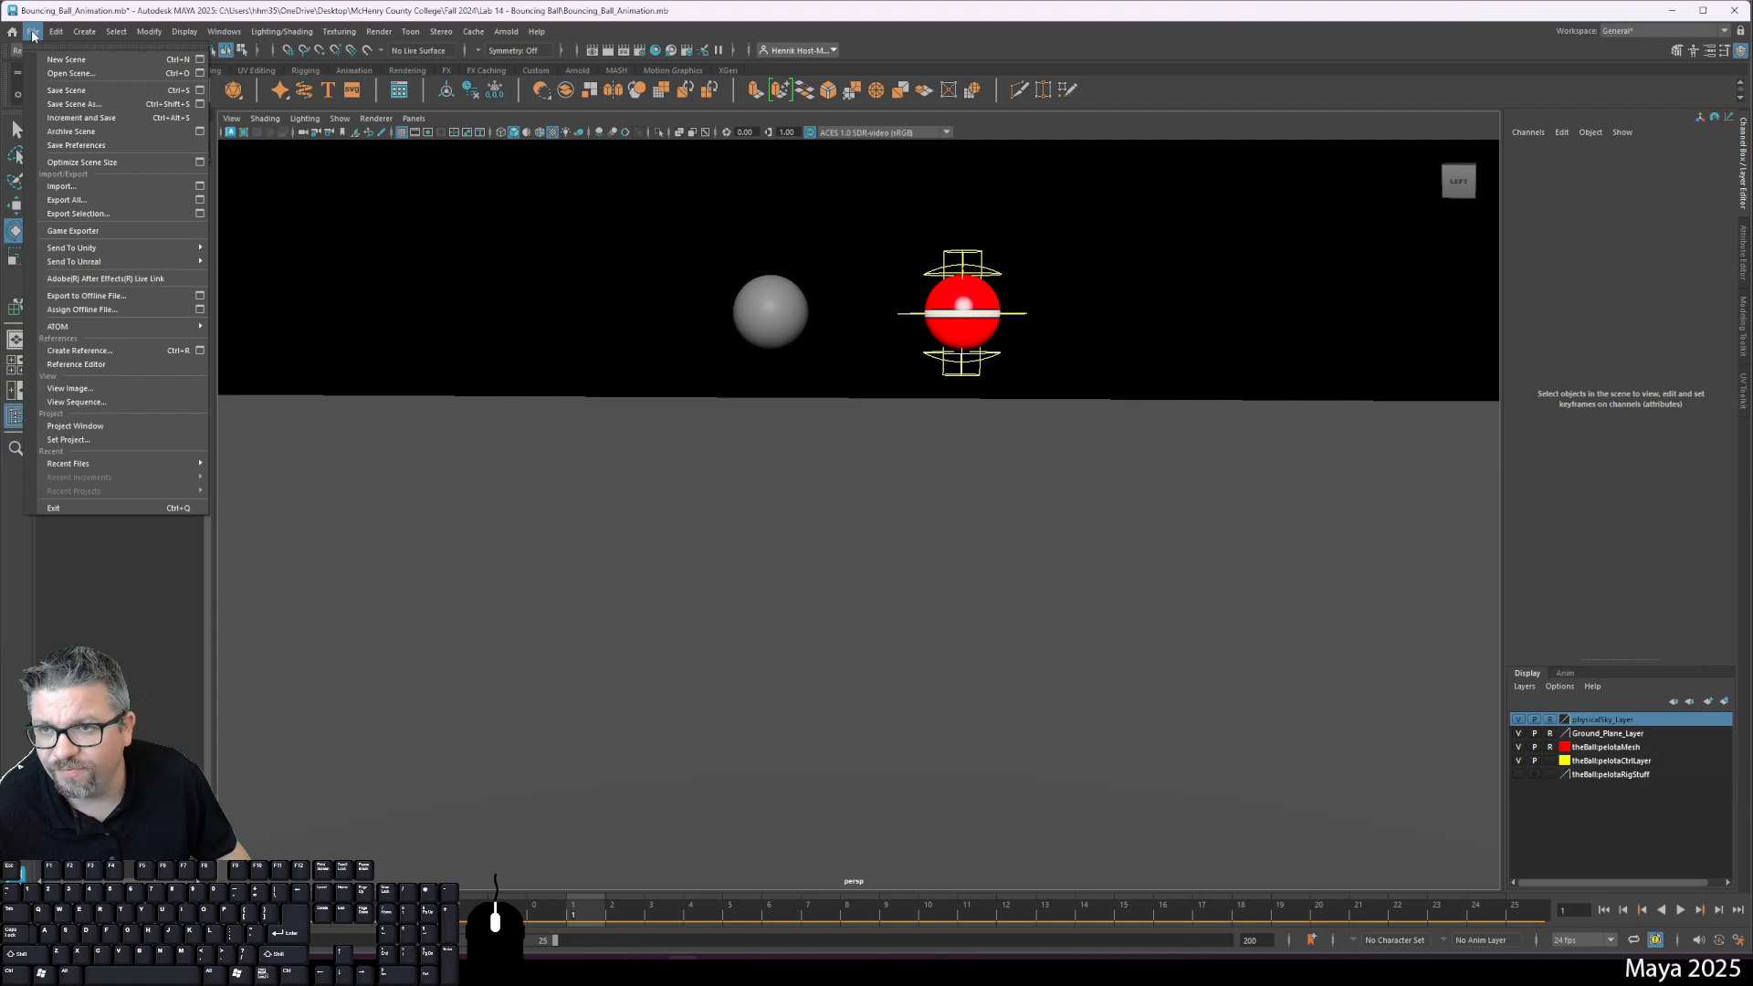
left_click(45, 444)
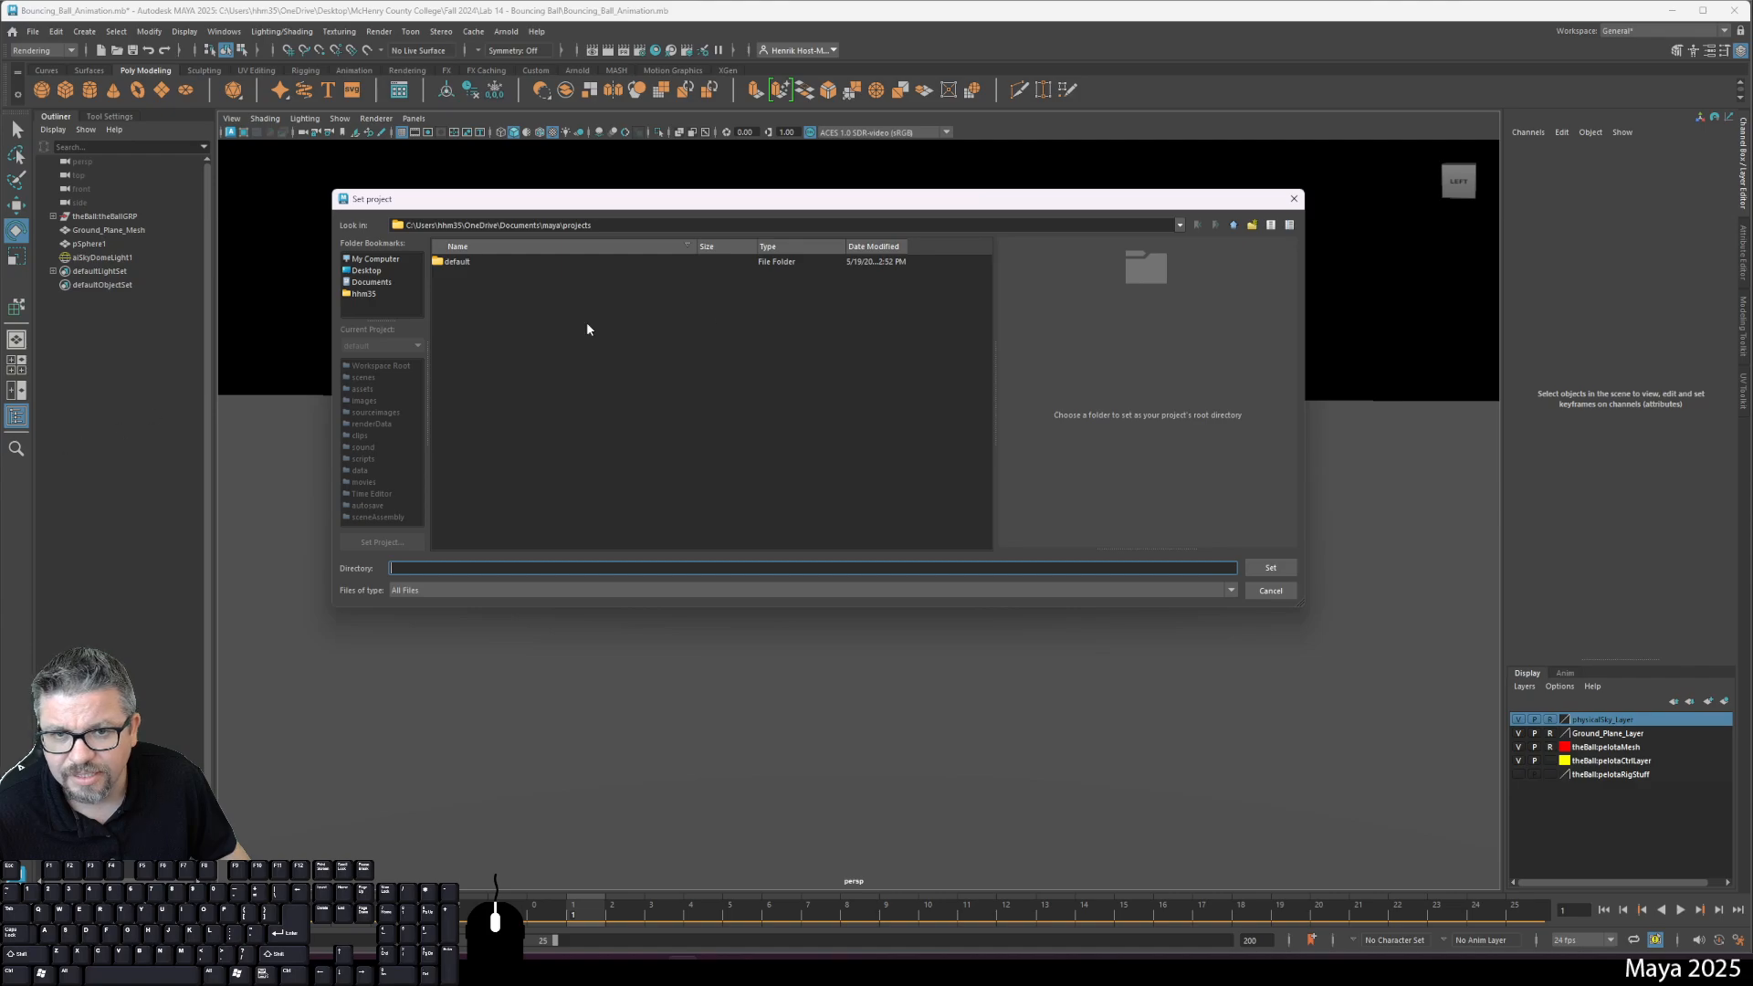
left_click(1294, 198)
Step: Set the project to the Lab 14 - Bouncing Ball folder under McHenry County College, Fall 2024, and create a default workspace there
left_click(33, 32)
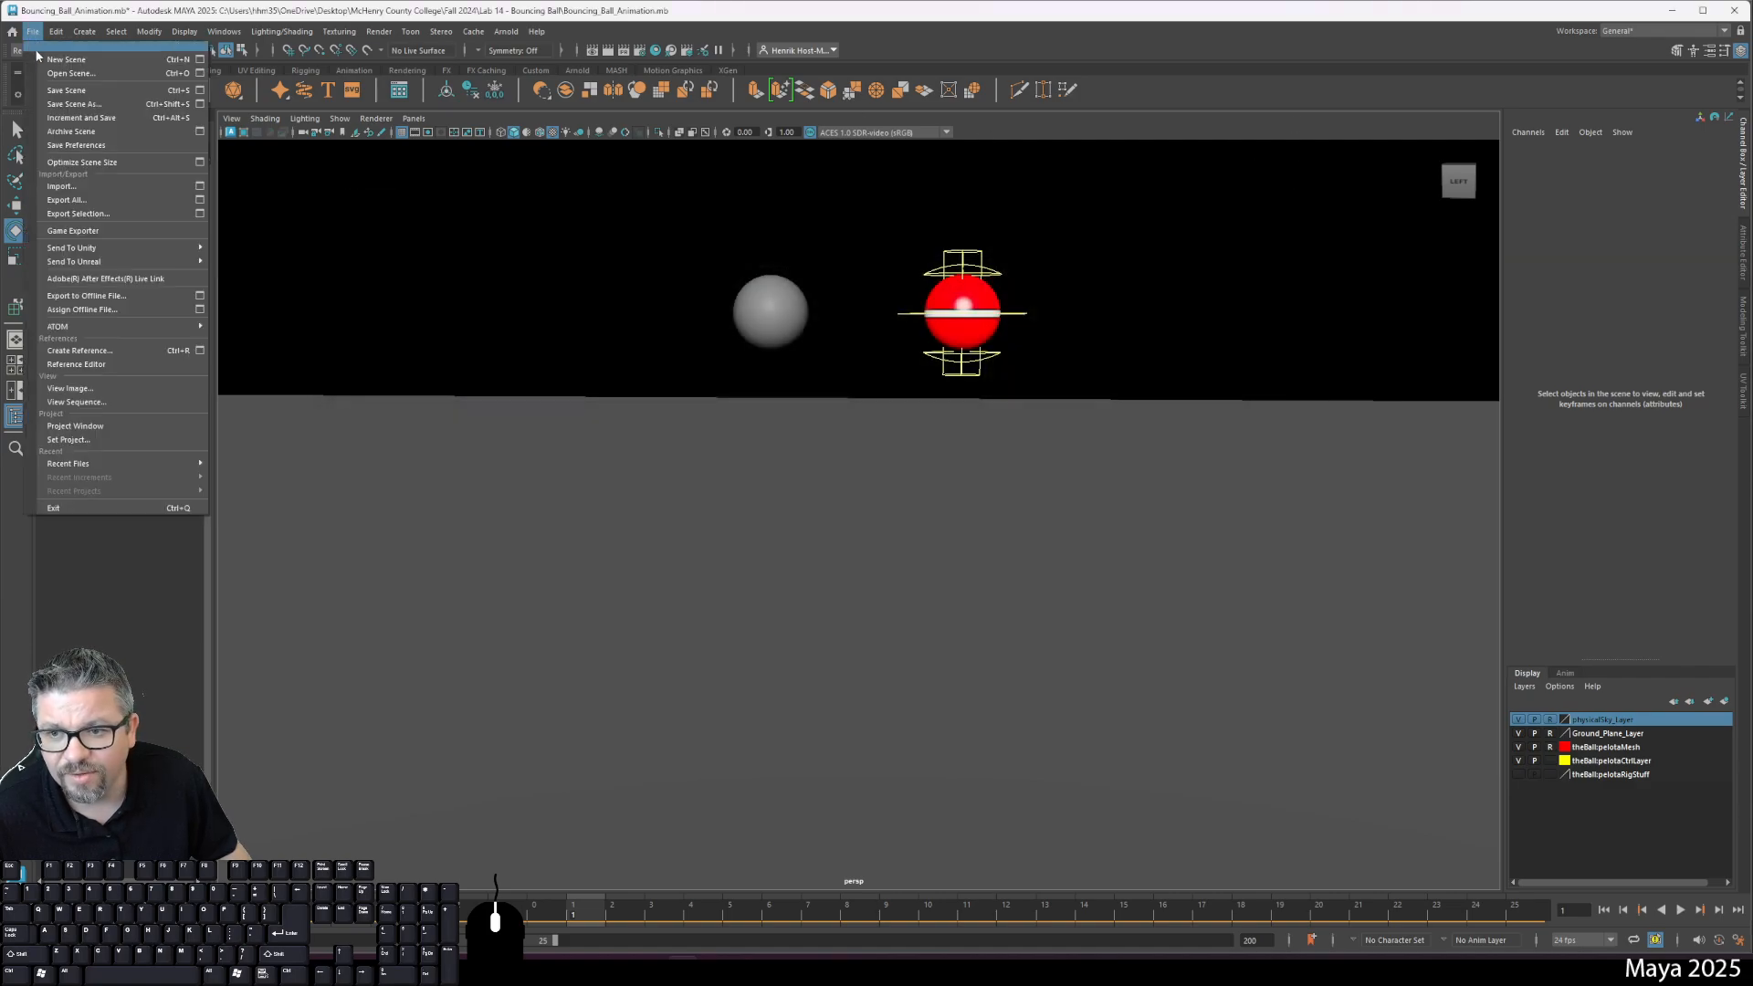
left_click(67, 440)
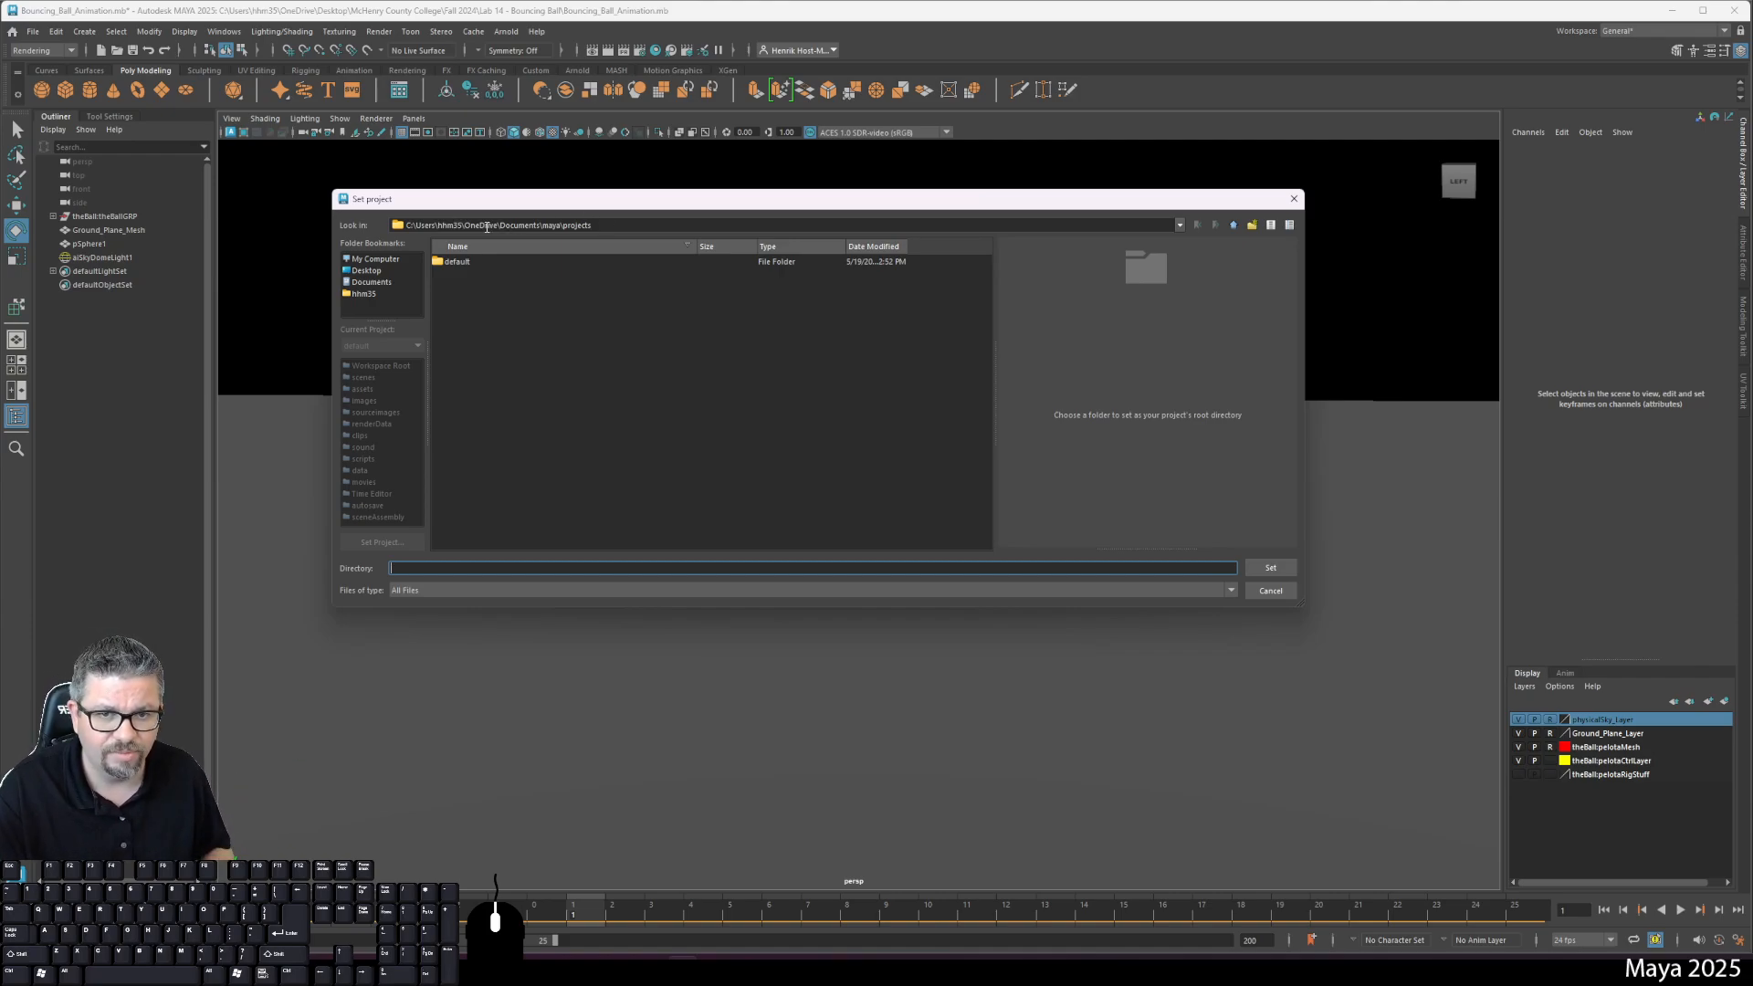
left_click(367, 272)
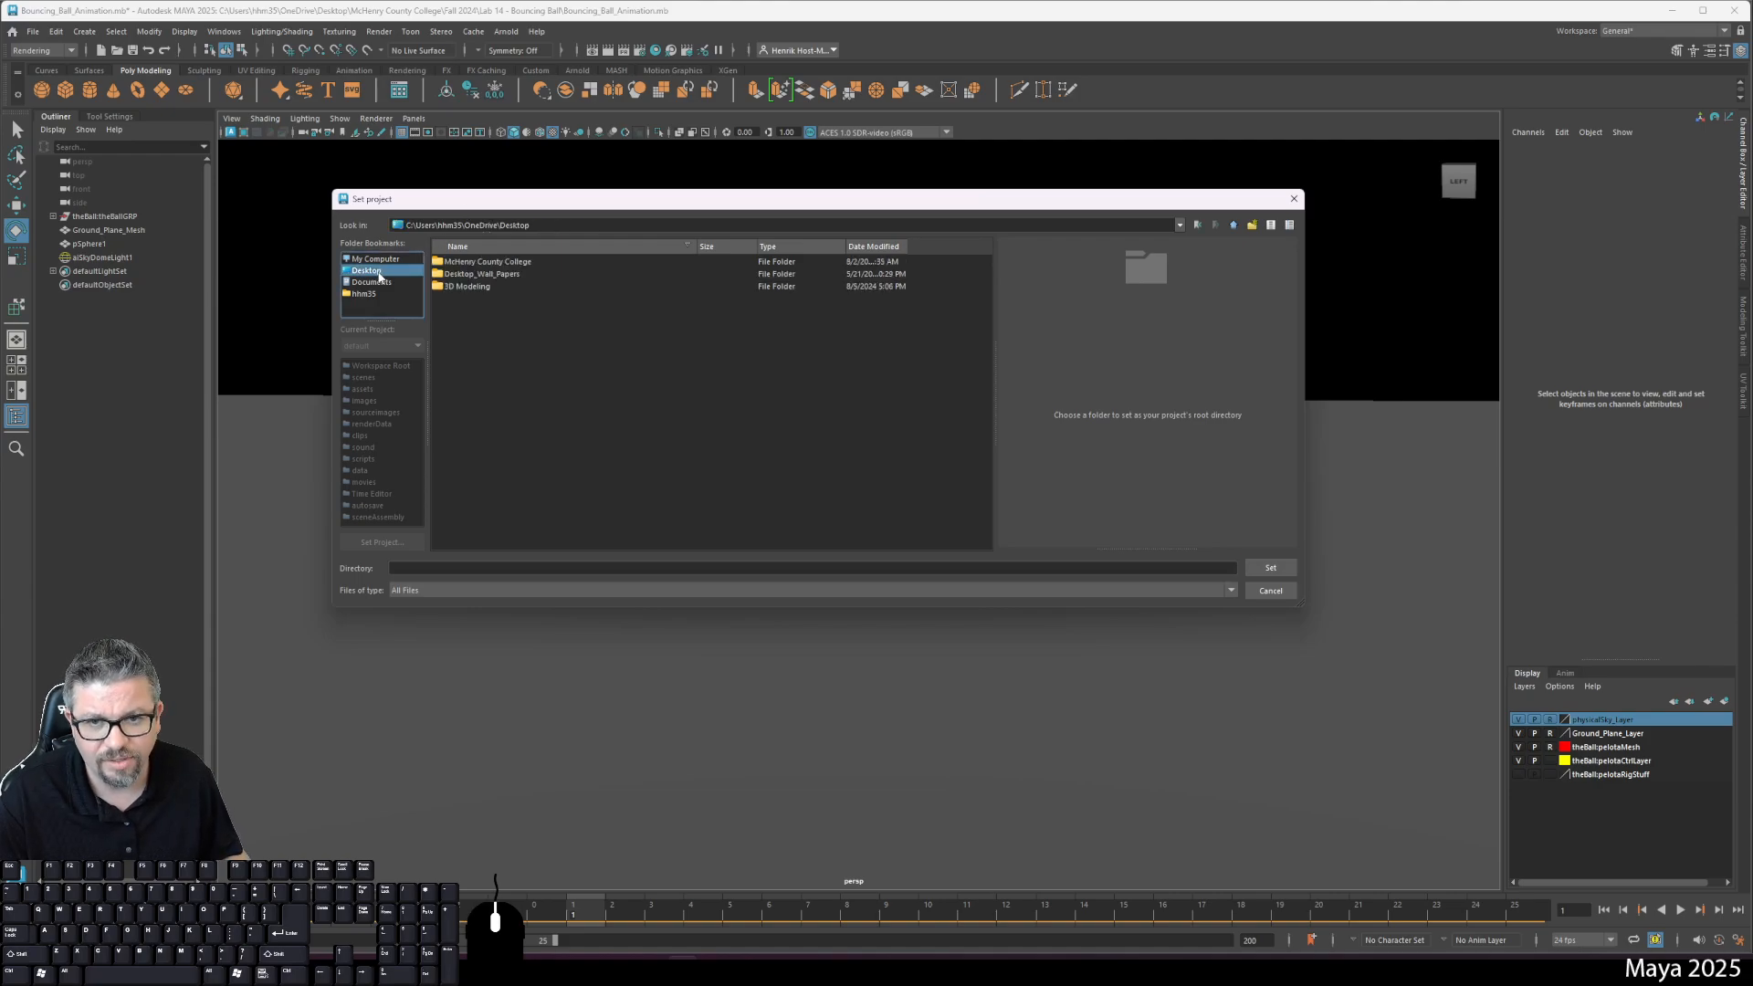
double_click(522, 263)
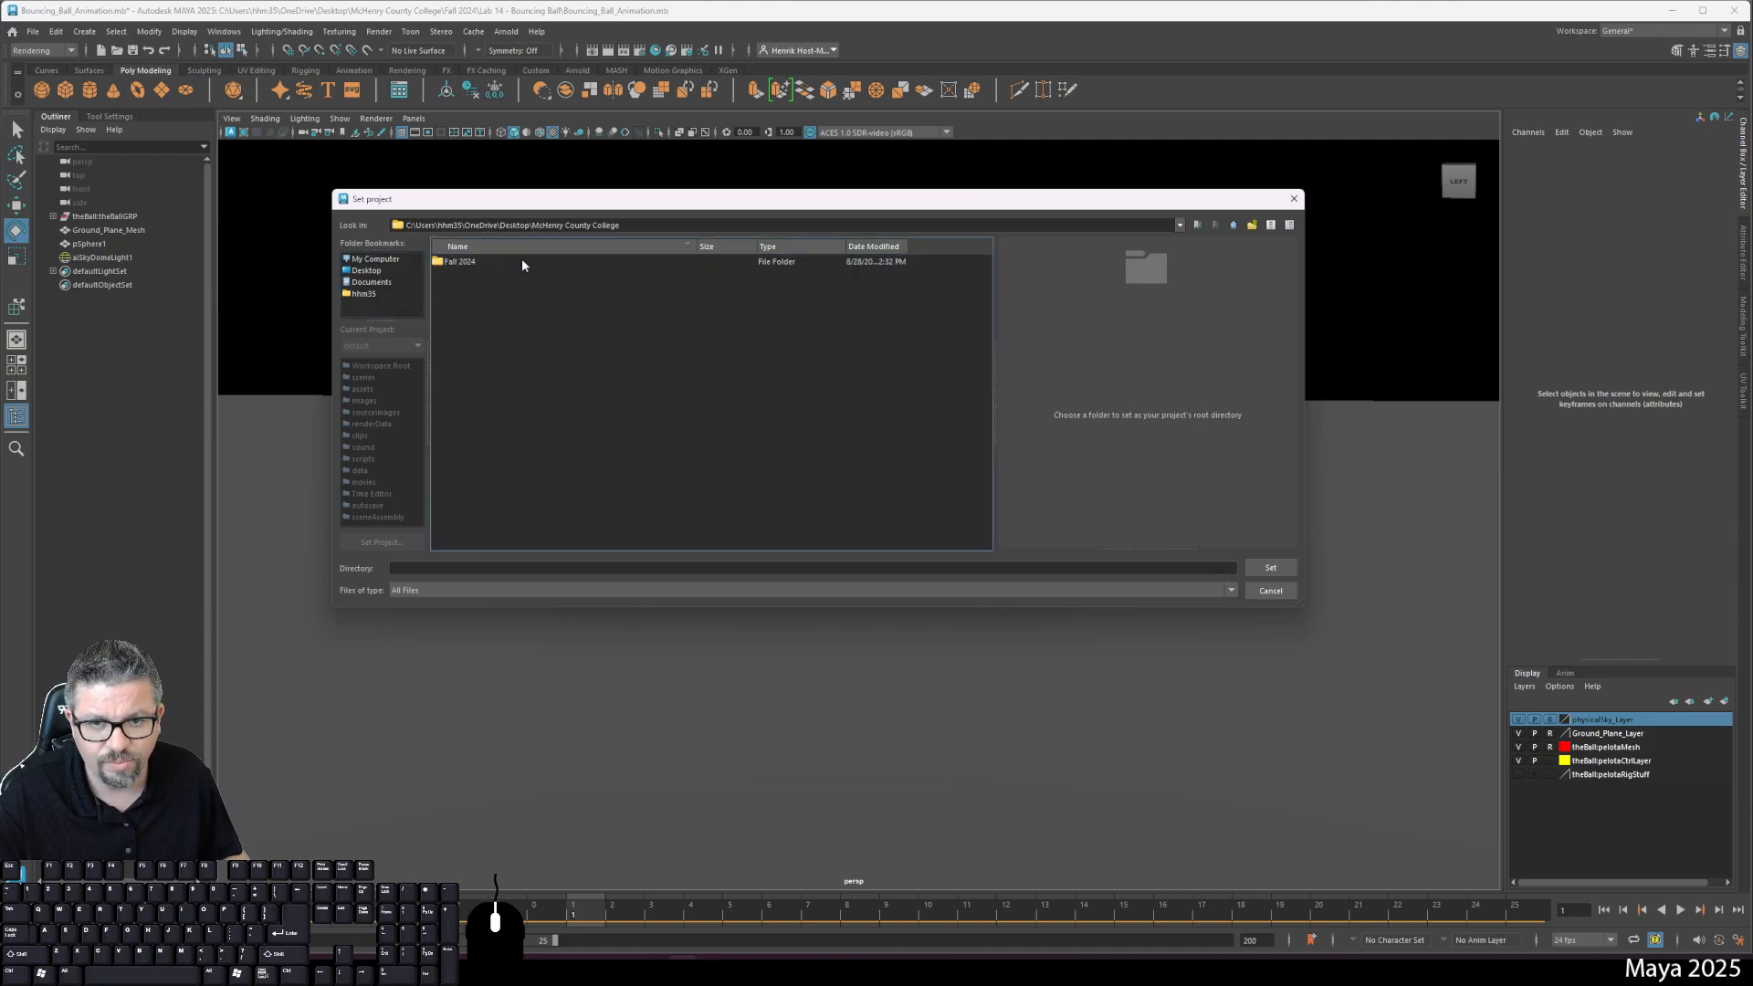
double_click(475, 266)
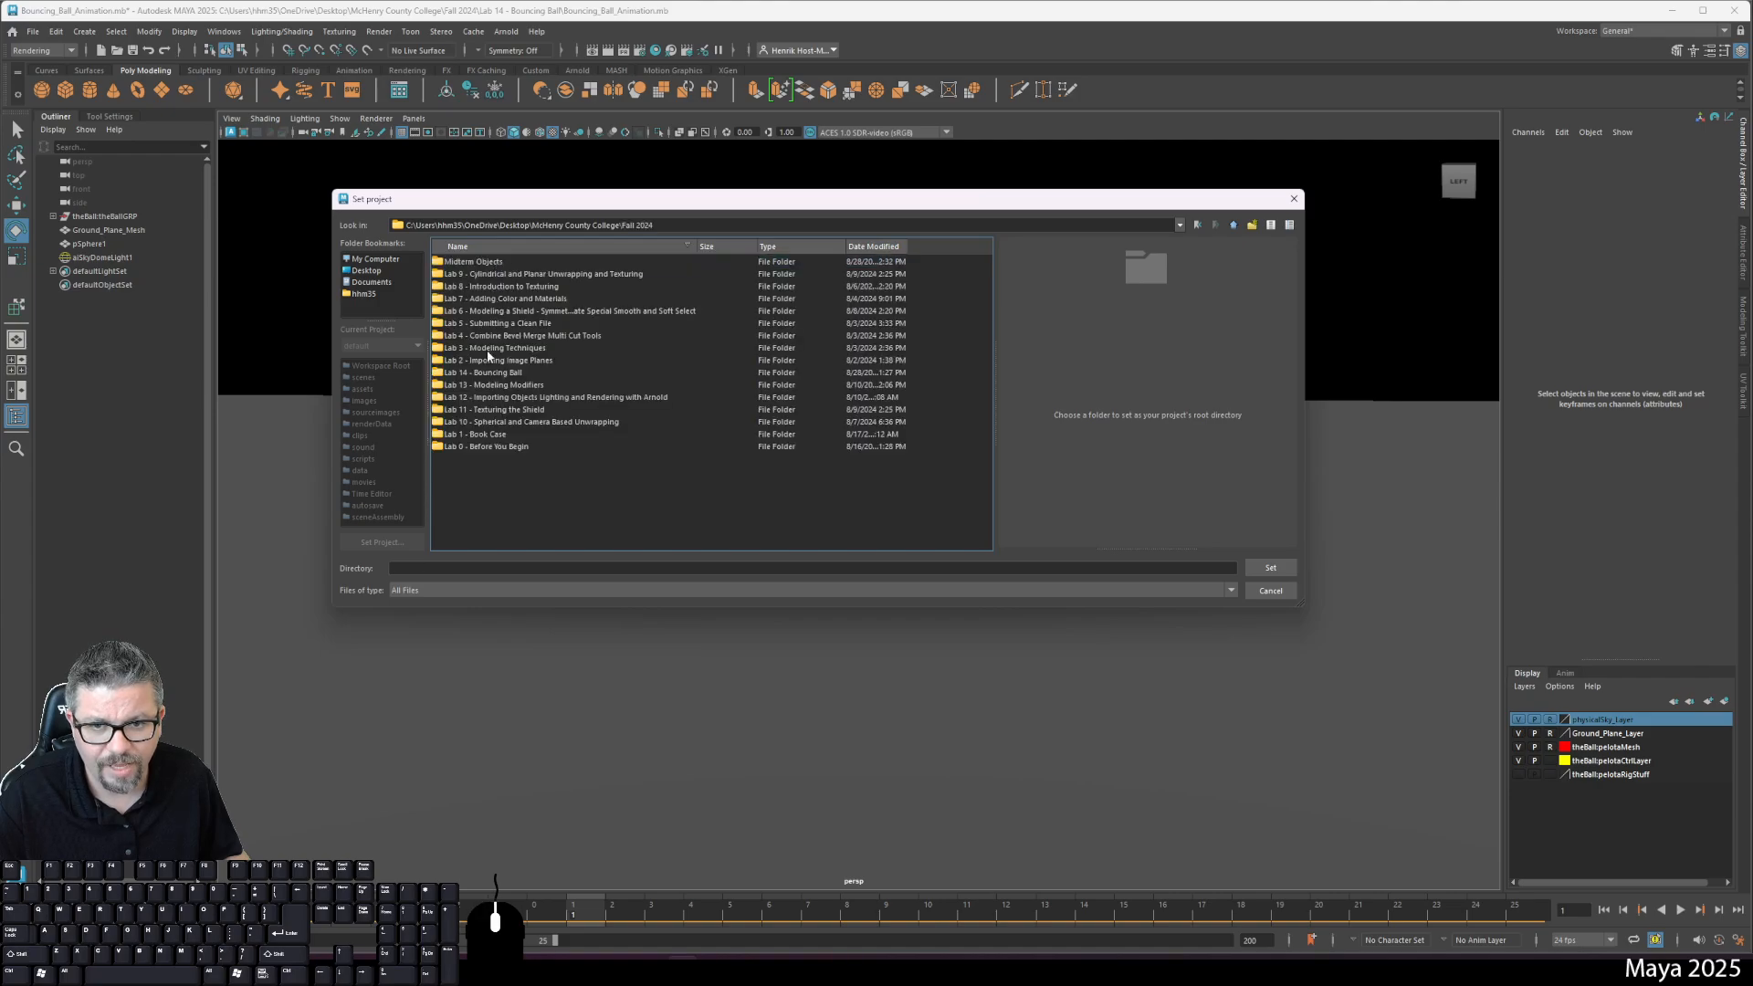
double_click(511, 372)
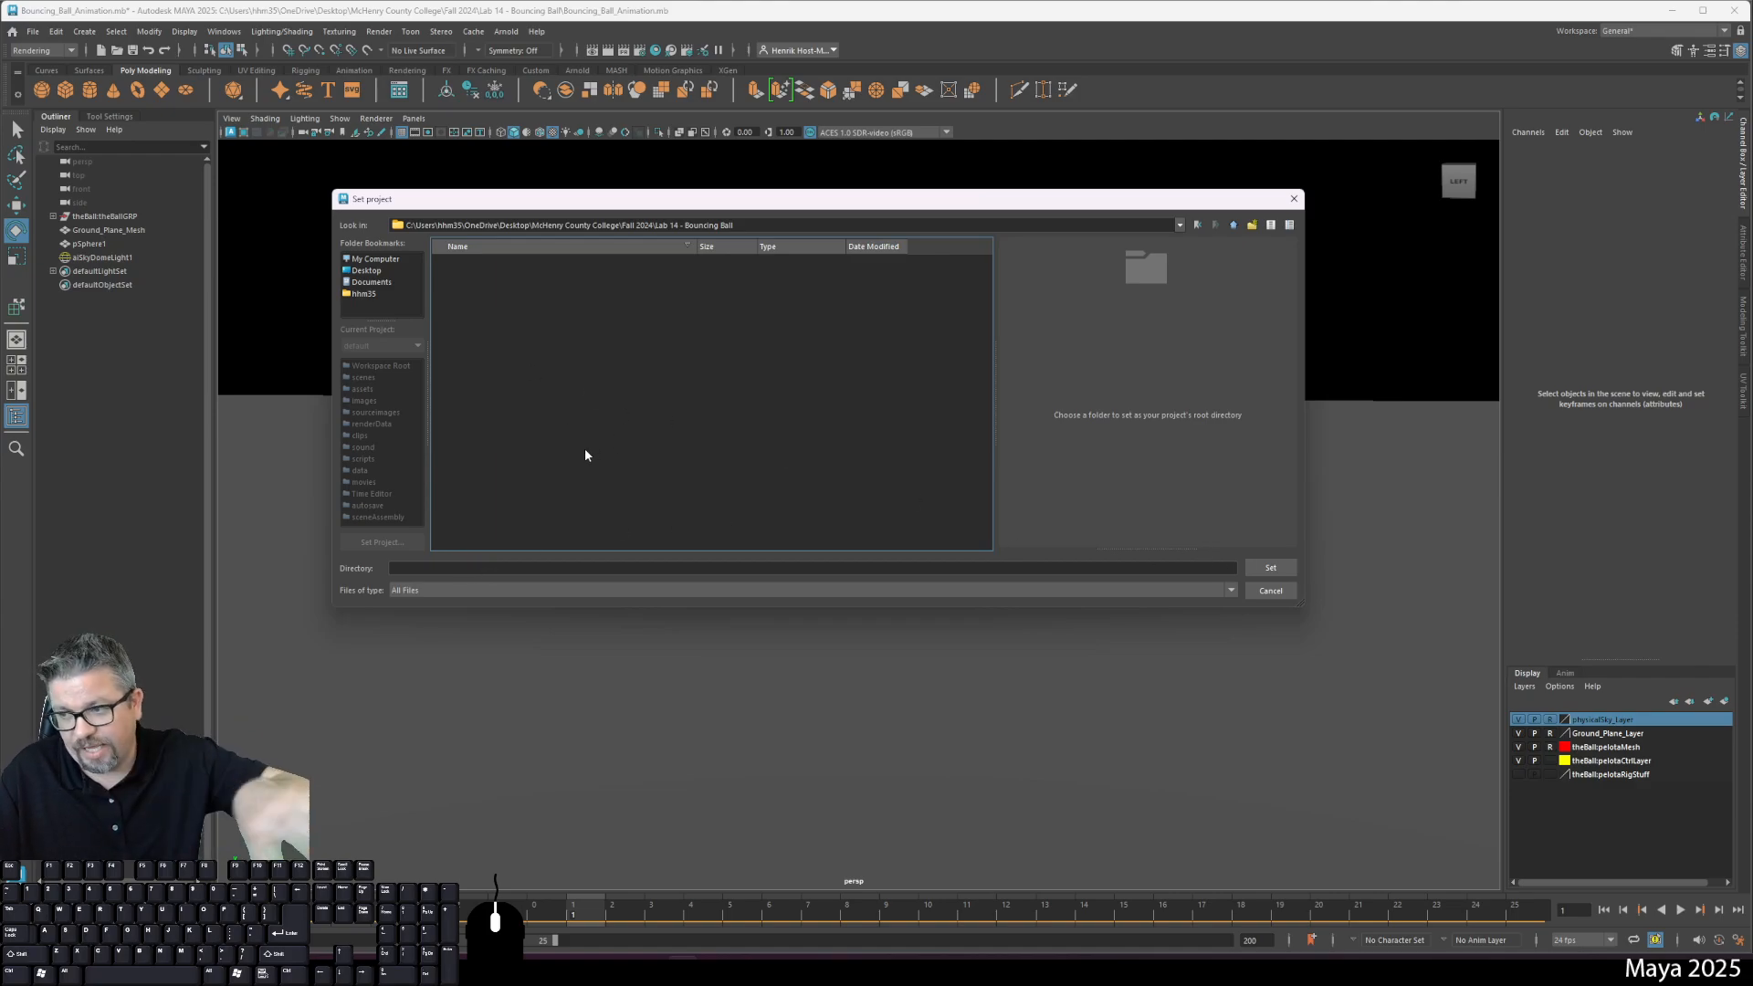
left_click(1270, 567)
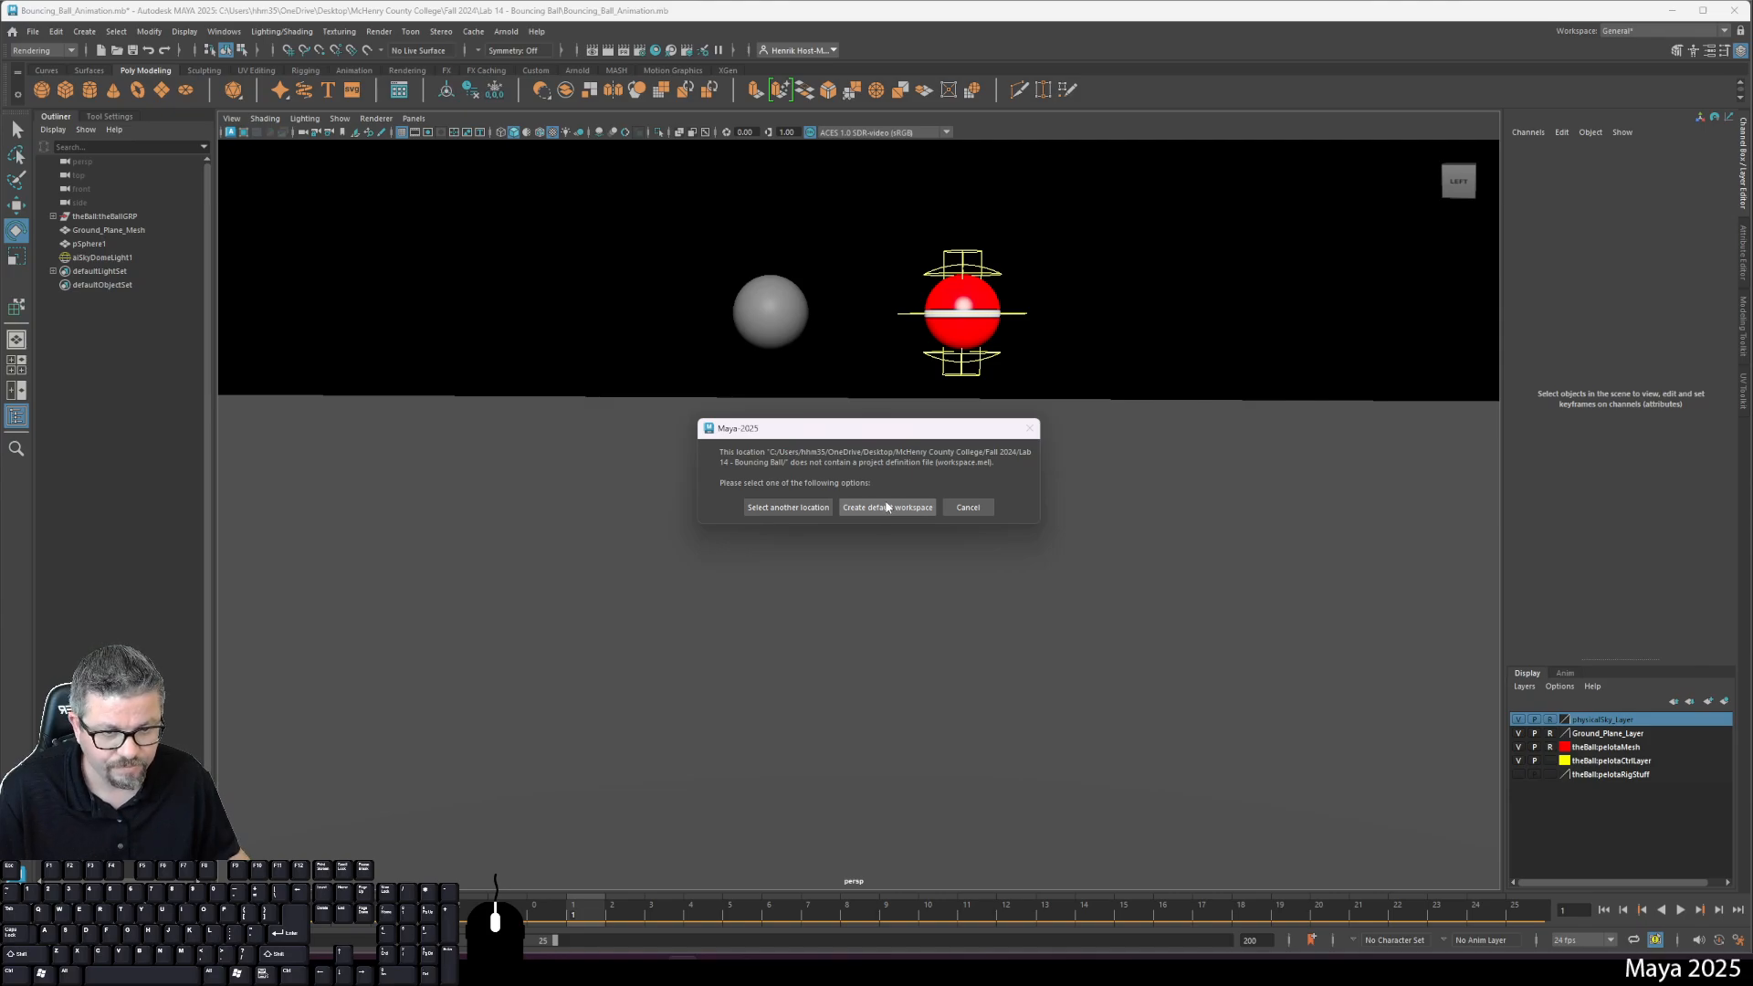
left_click(887, 508)
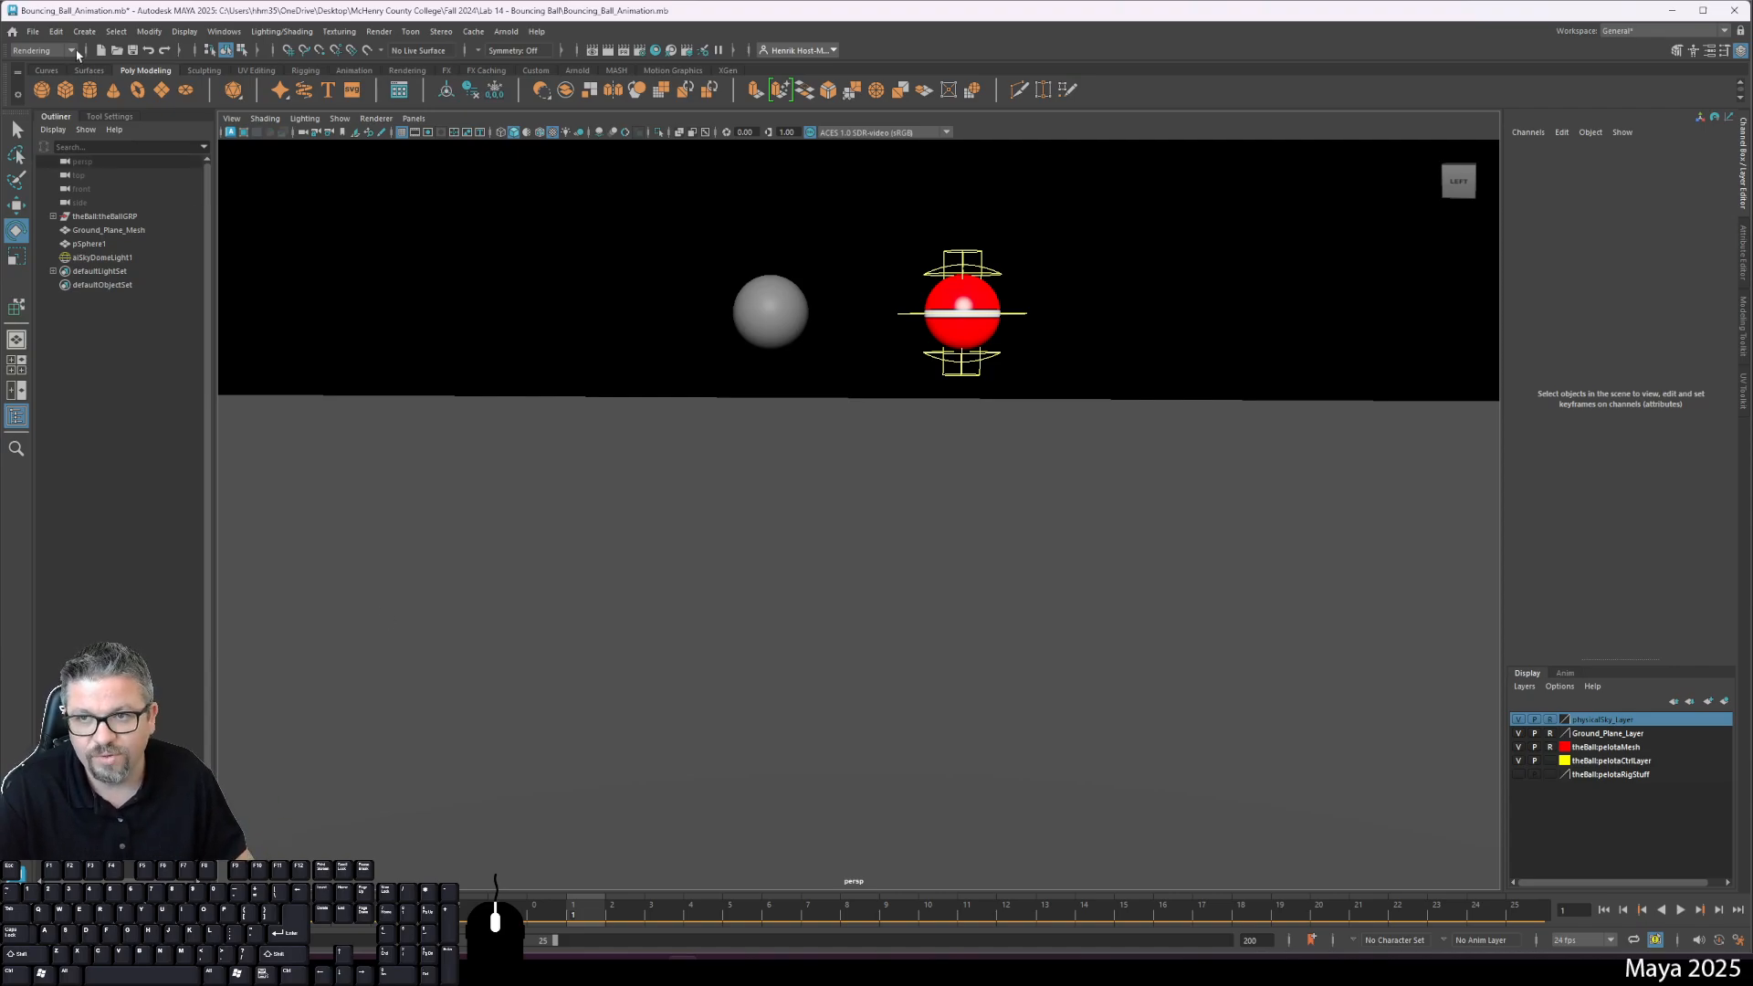
Step: Save the scene under the new name Bouncing_Ball_Animation_Render_0.mb in the Lab 14 - Bouncing Ball folder
left_click(34, 32)
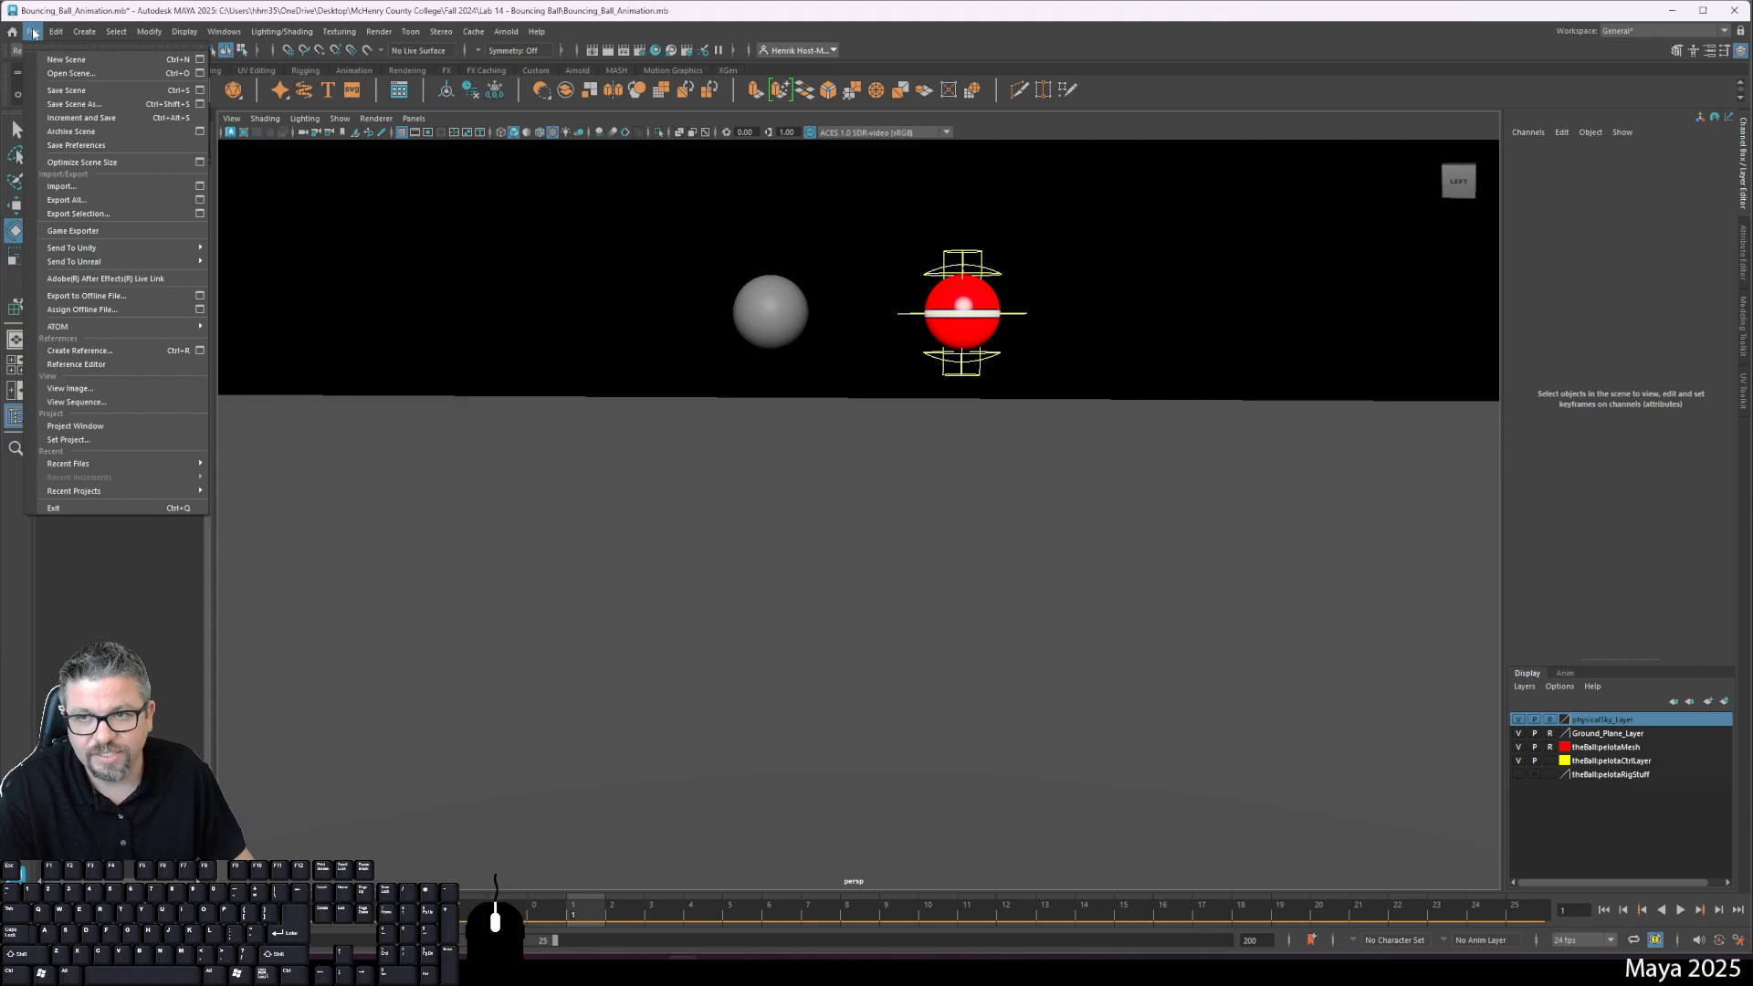
left_click(63, 105)
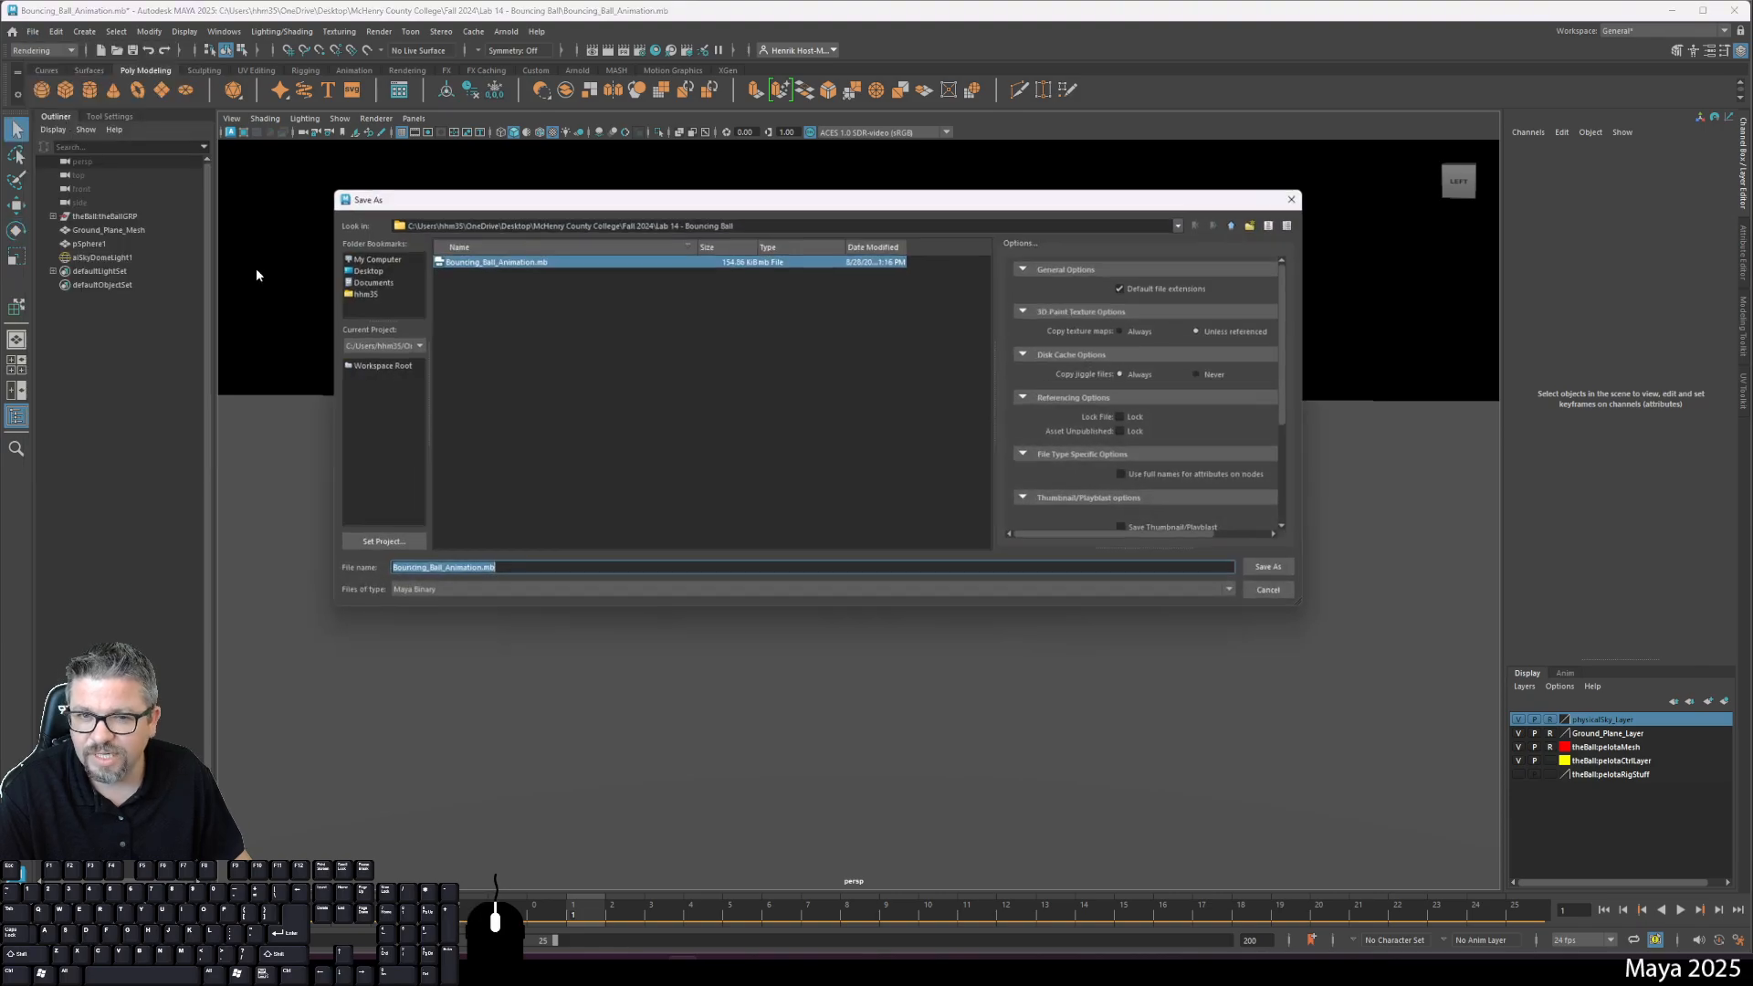
left_click(477, 568)
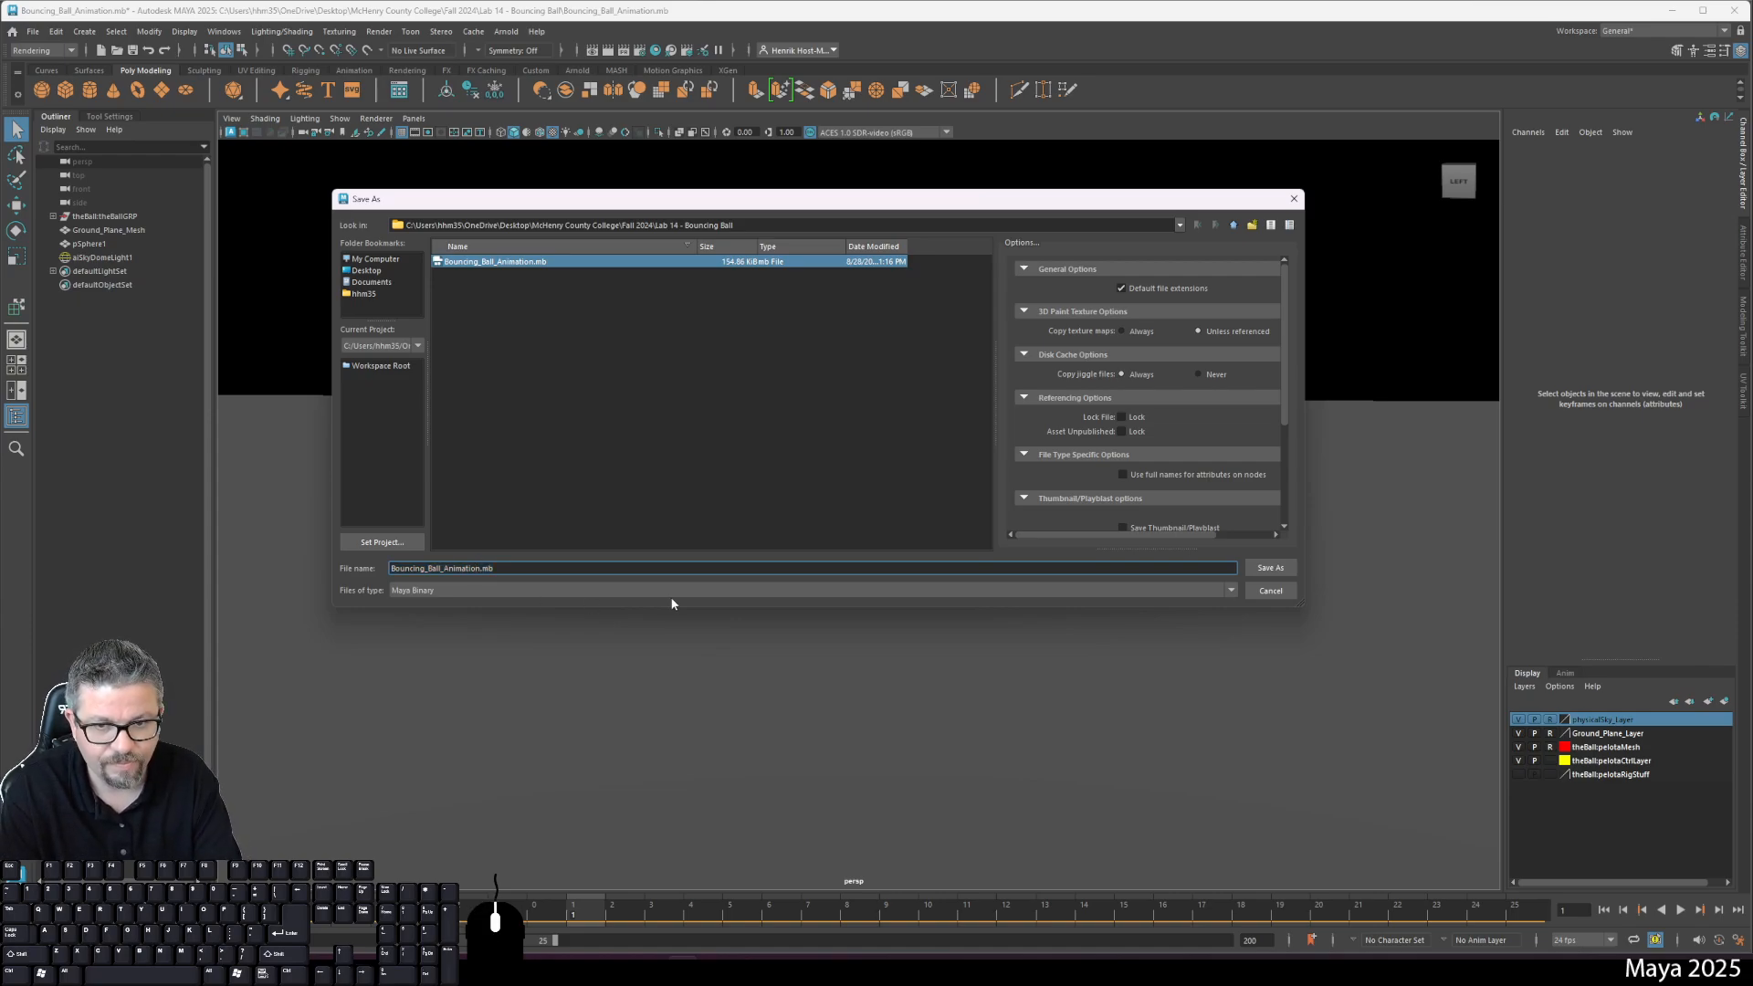
type("_")
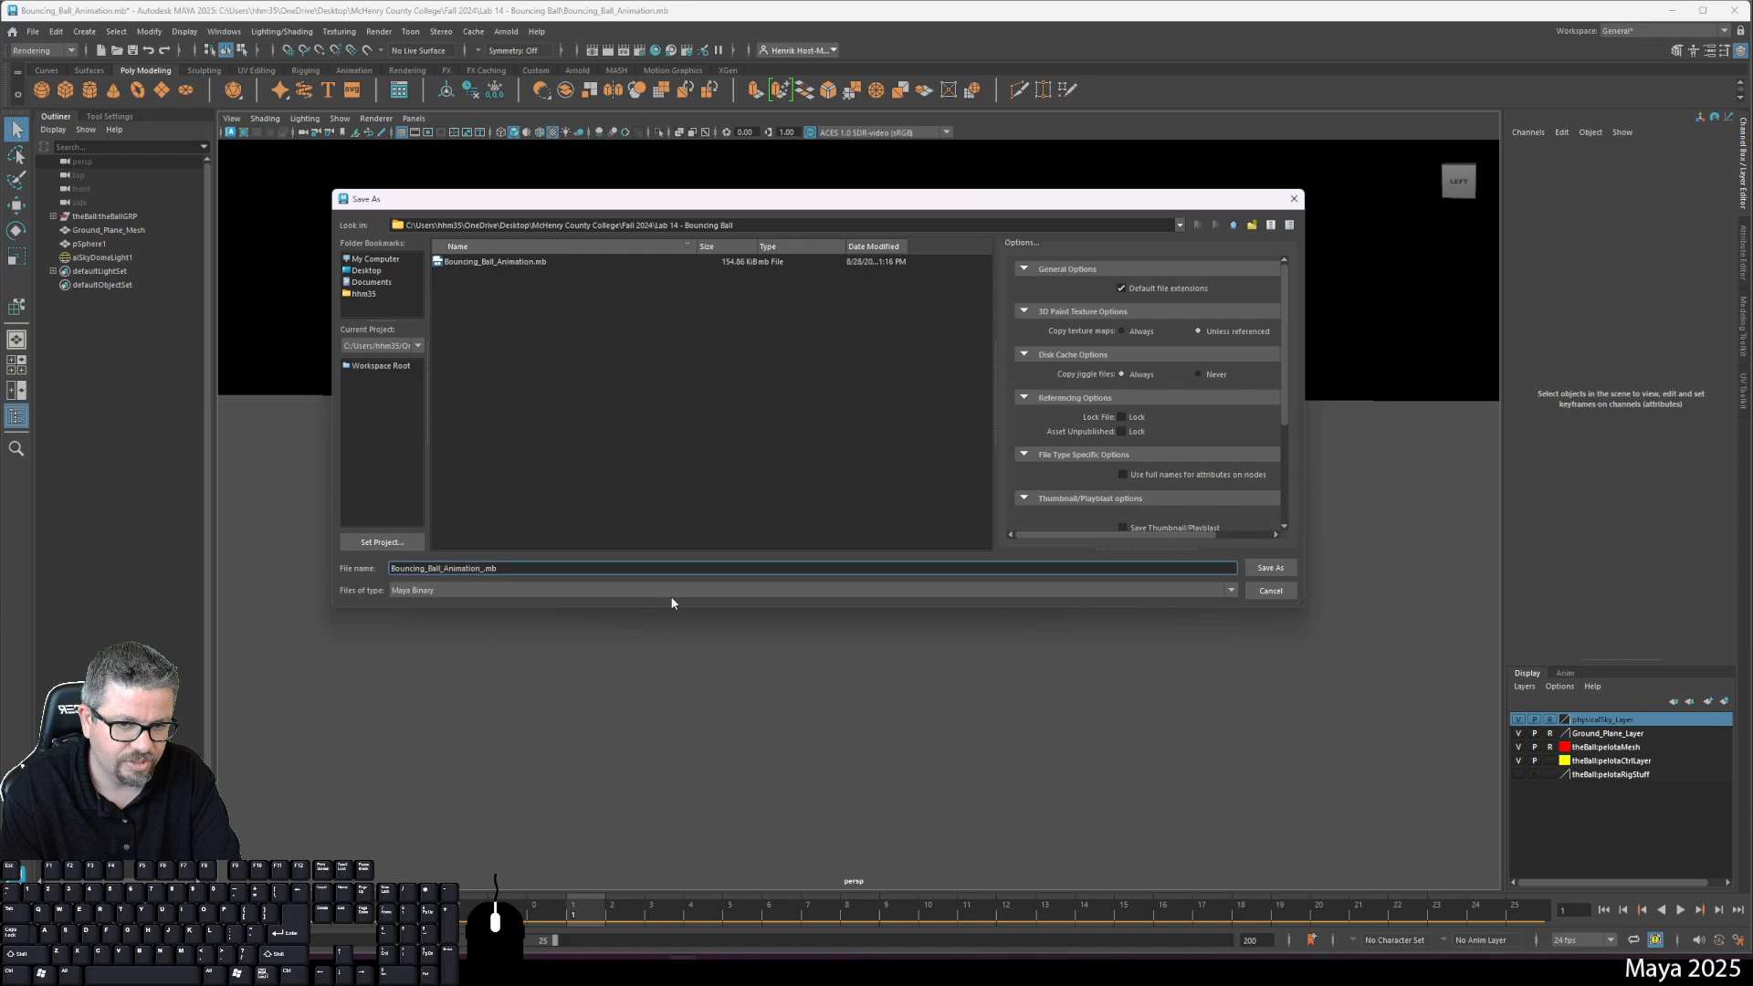
type("Render")
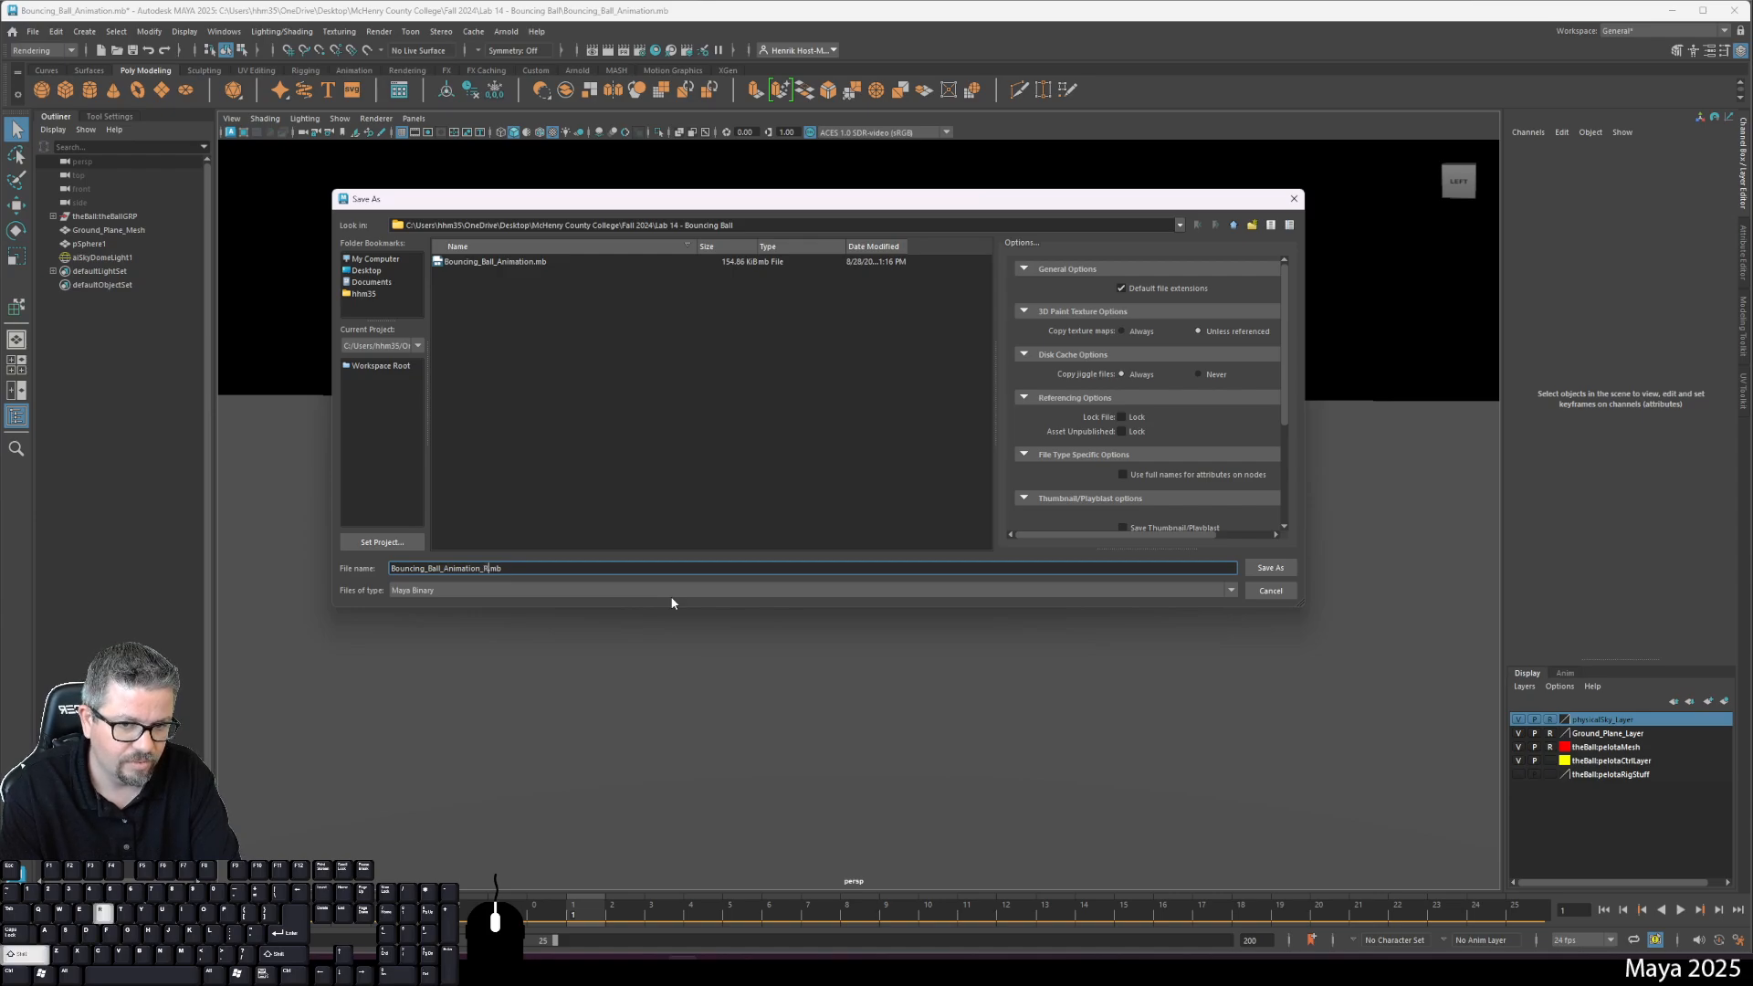
type("_0")
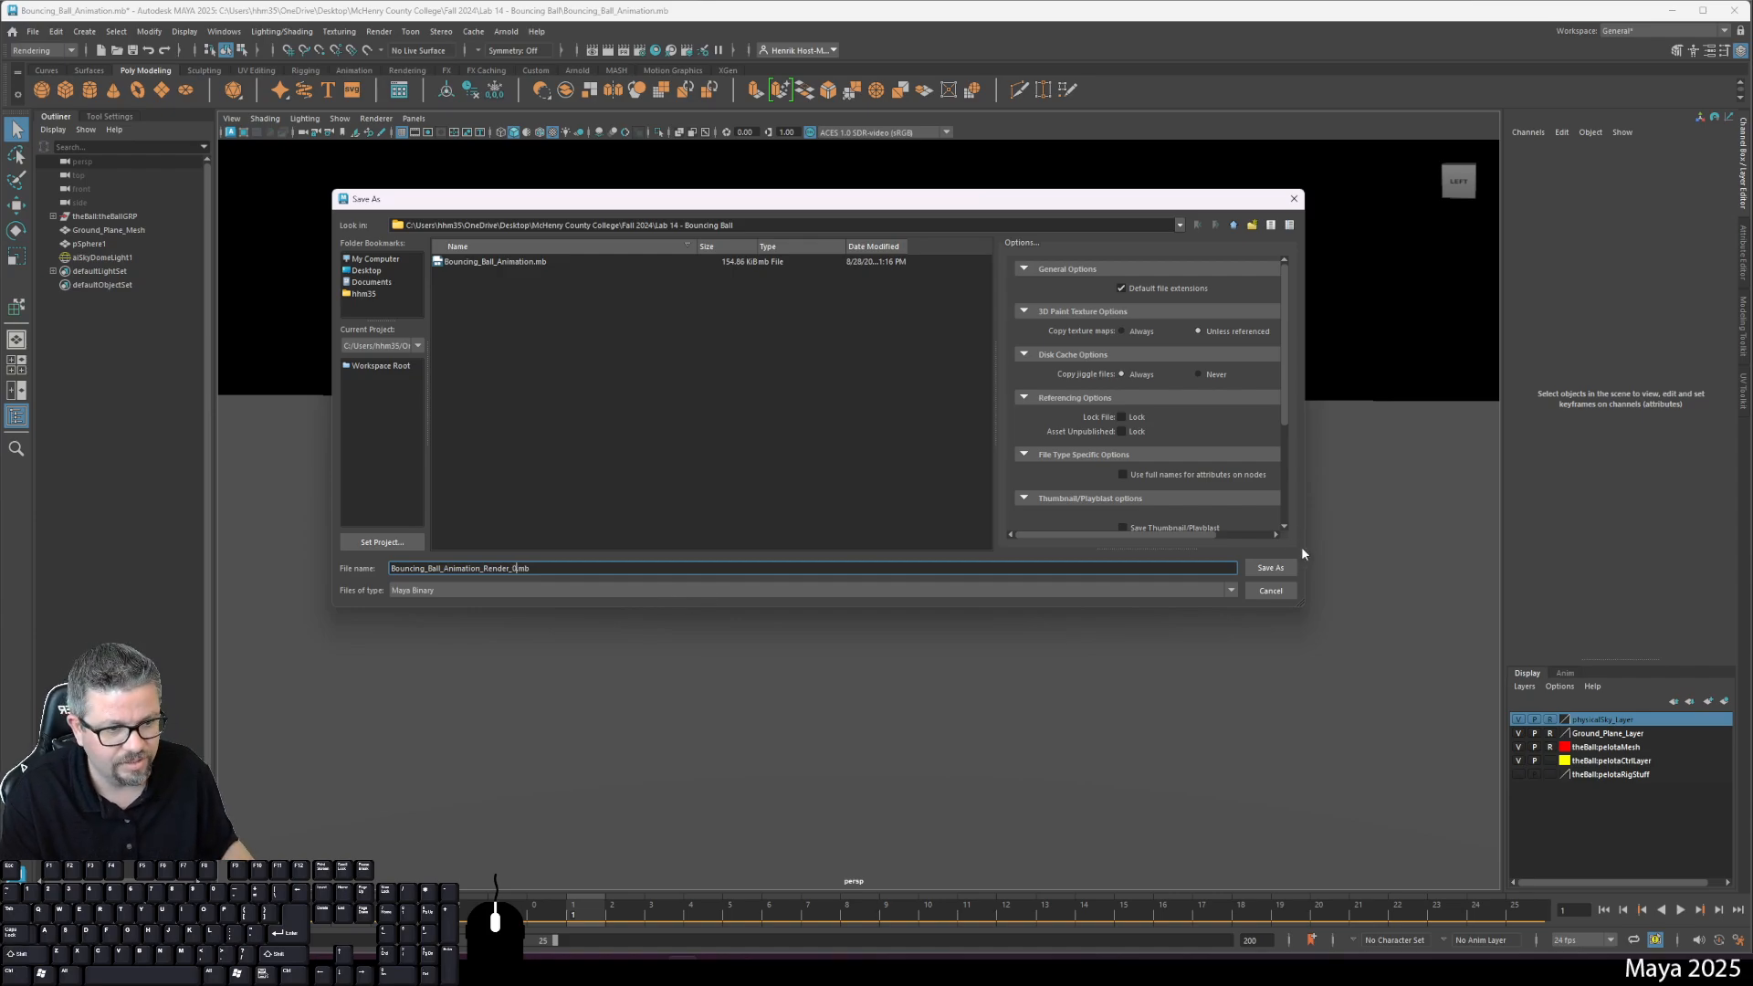
left_click(1270, 567)
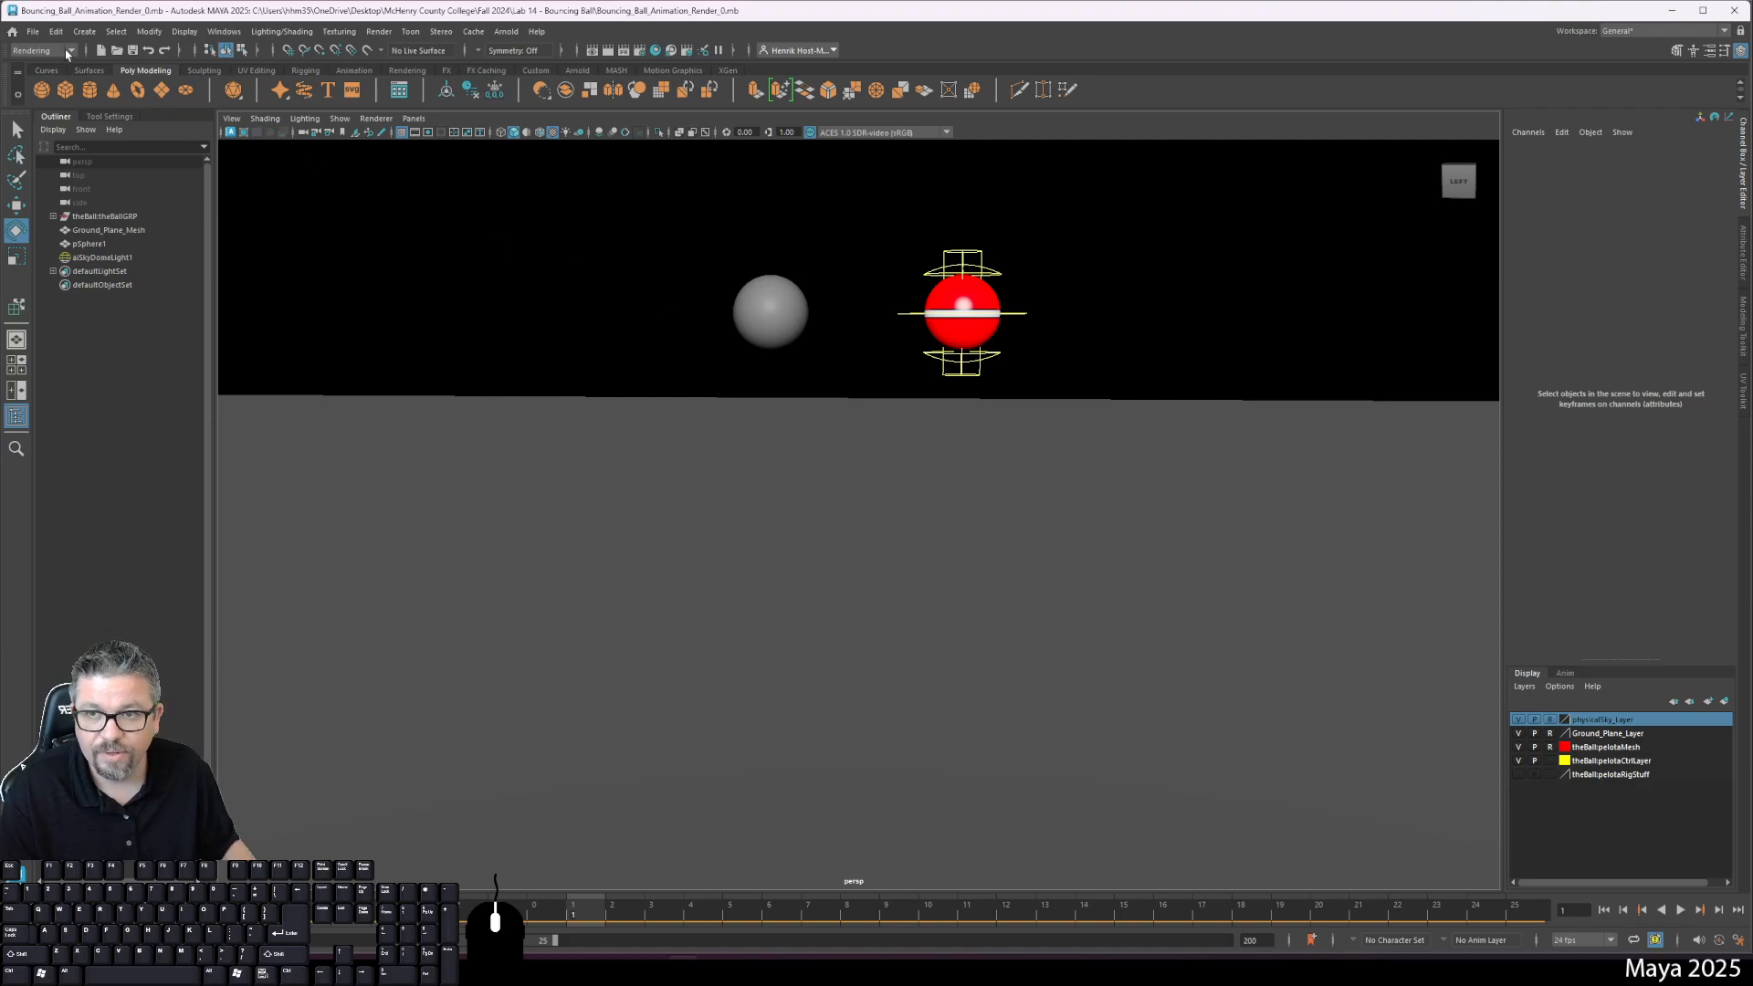
Step: Browse to the Lab 14 - Bouncing Ball folder under McHenry County College, Fall 2024, check its scene files, and leave without opening any
left_click(32, 33)
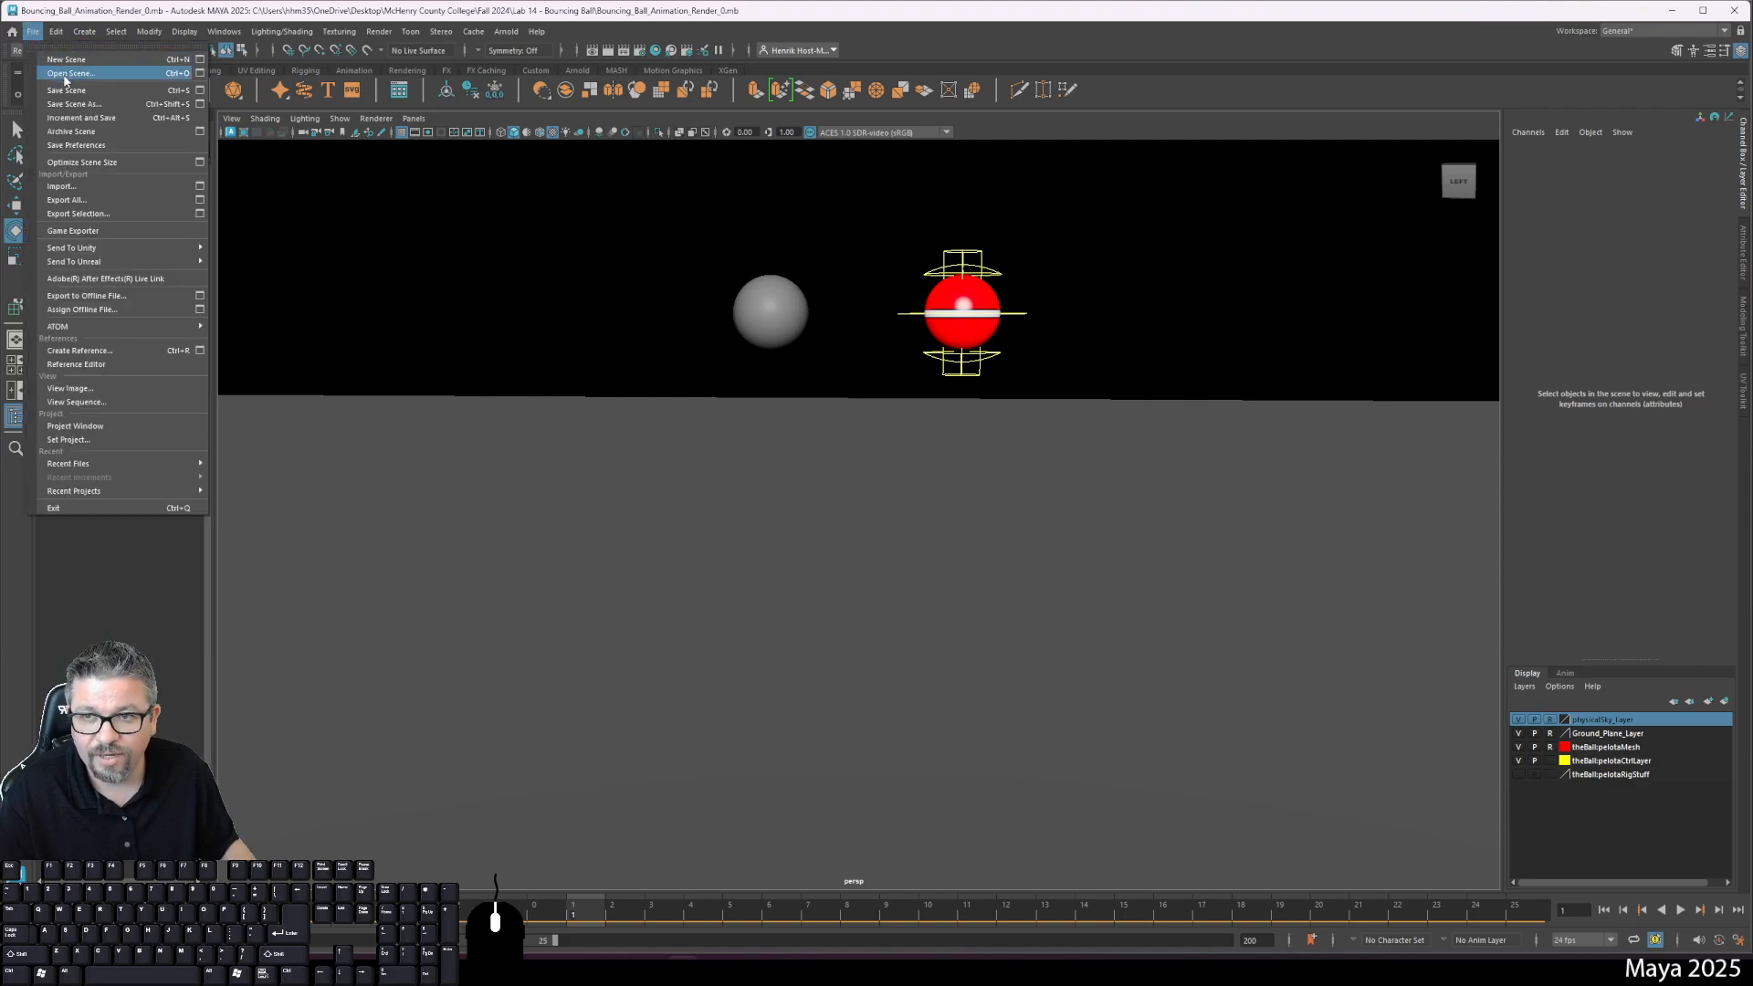
key("Escape")
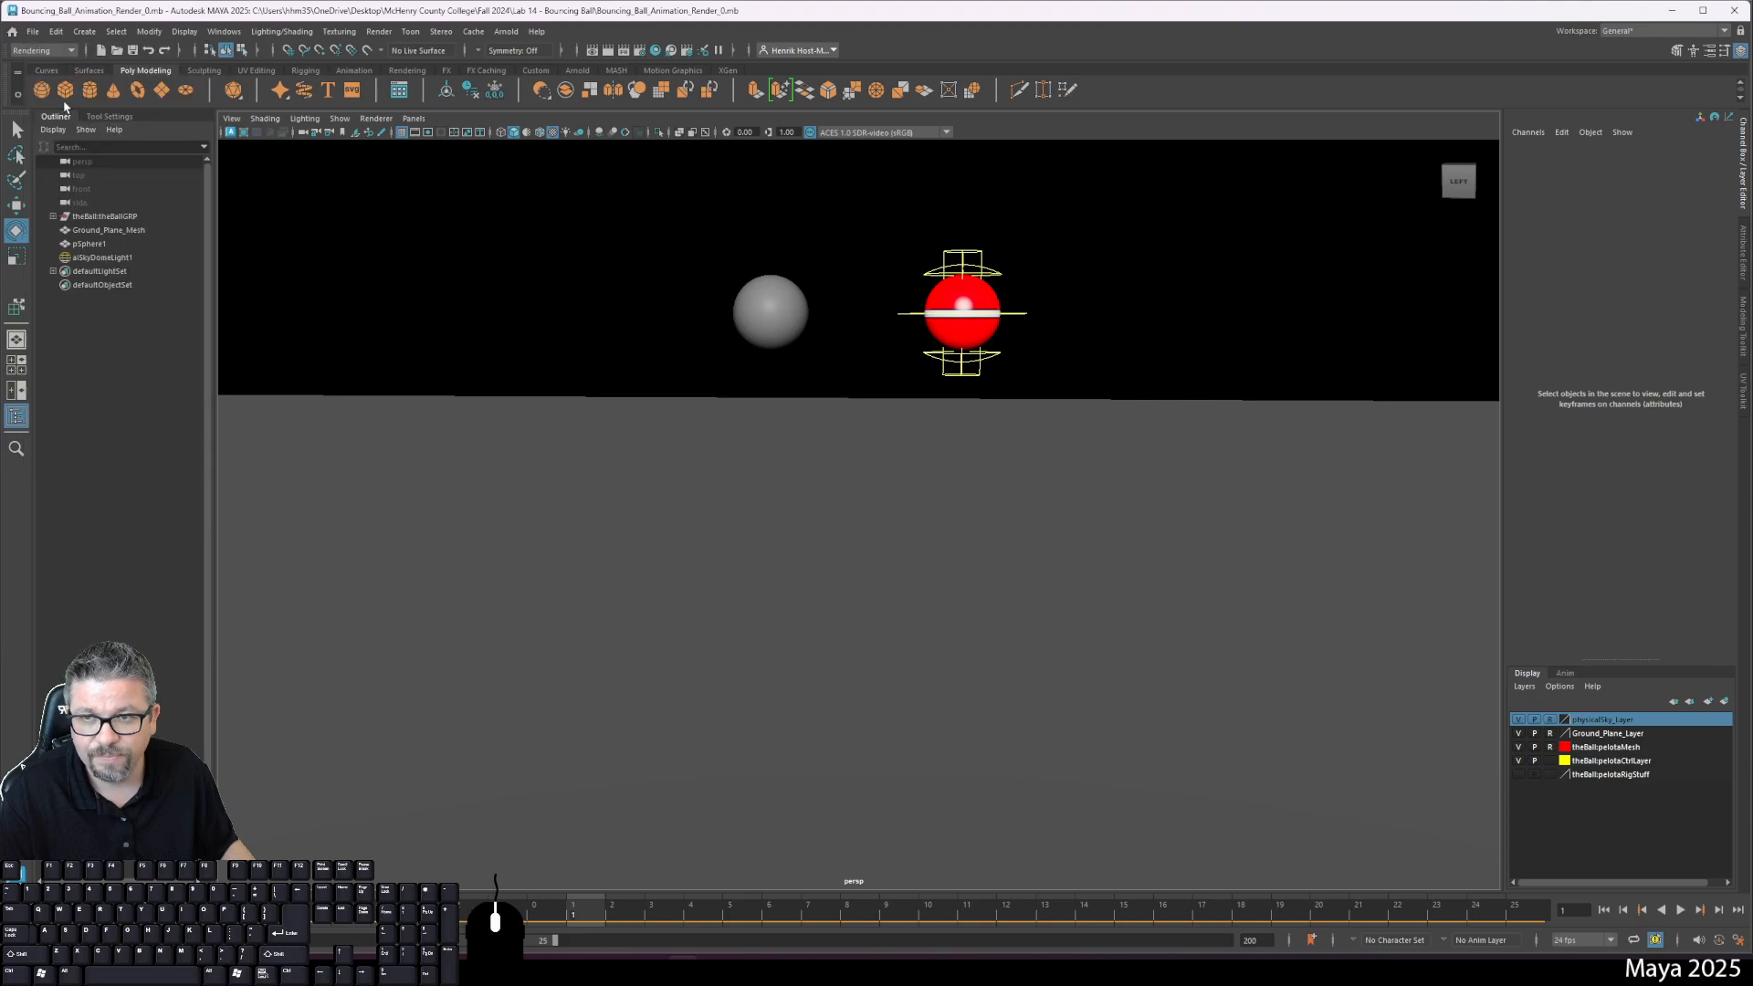
left_click(32, 31)
left_click(63, 73)
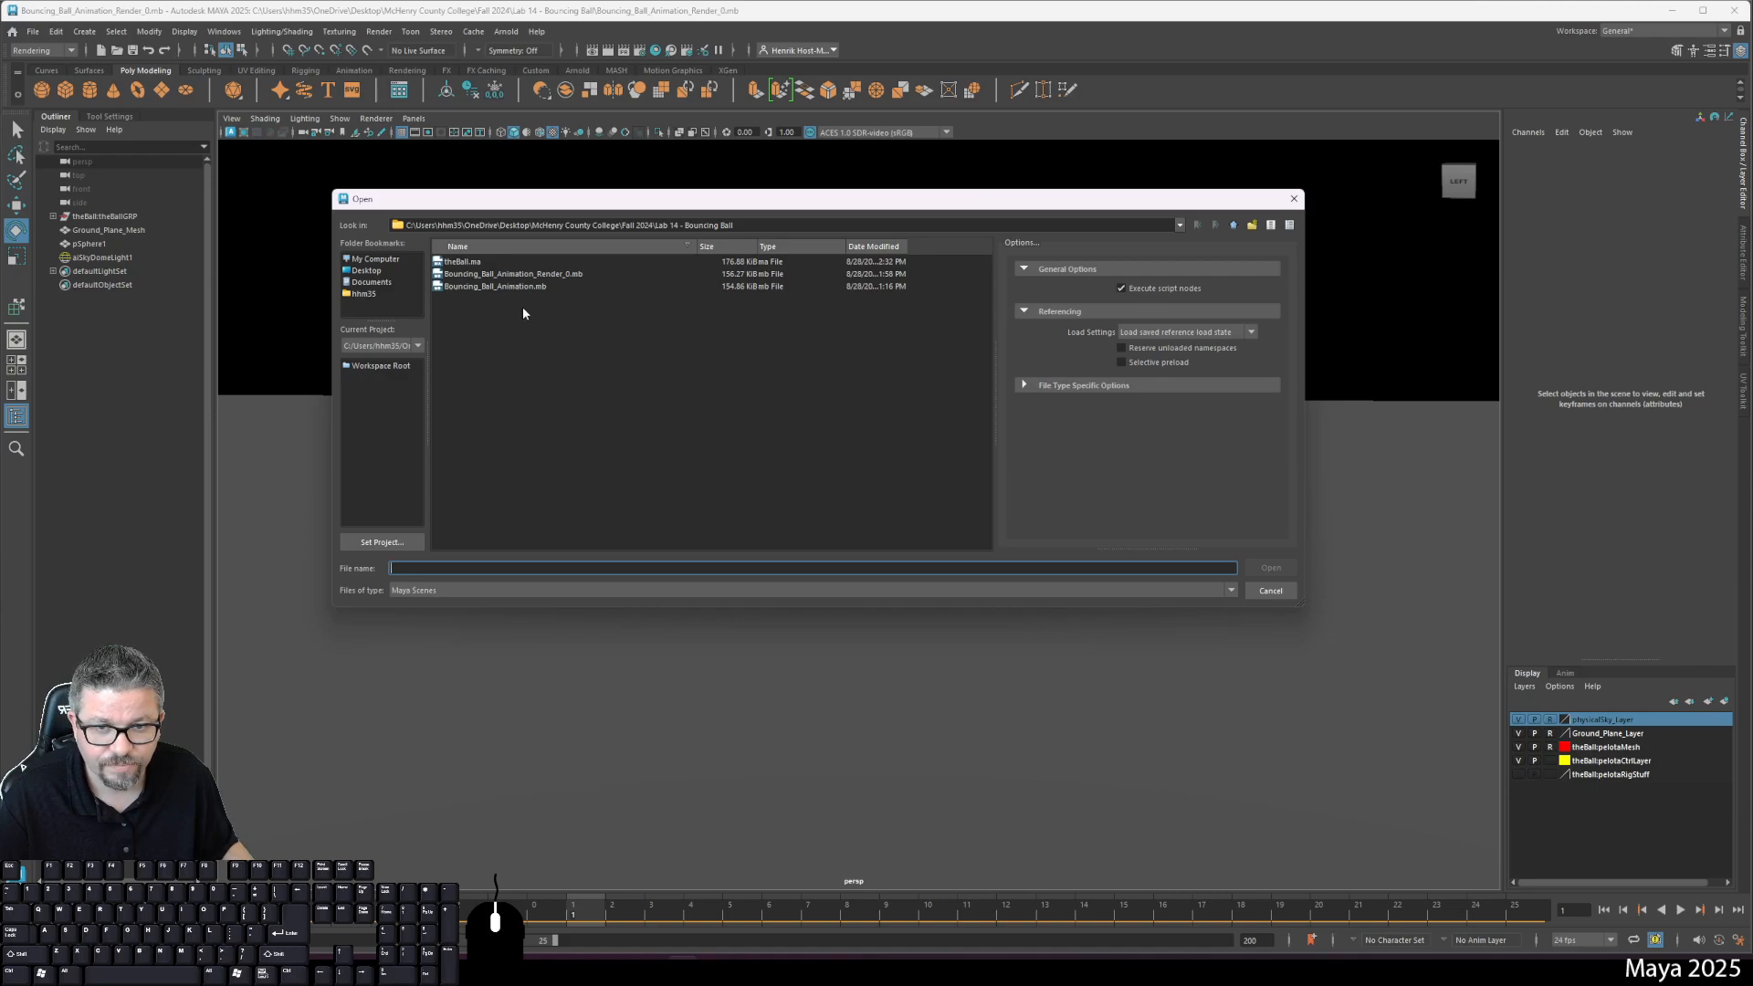
left_click(391, 293)
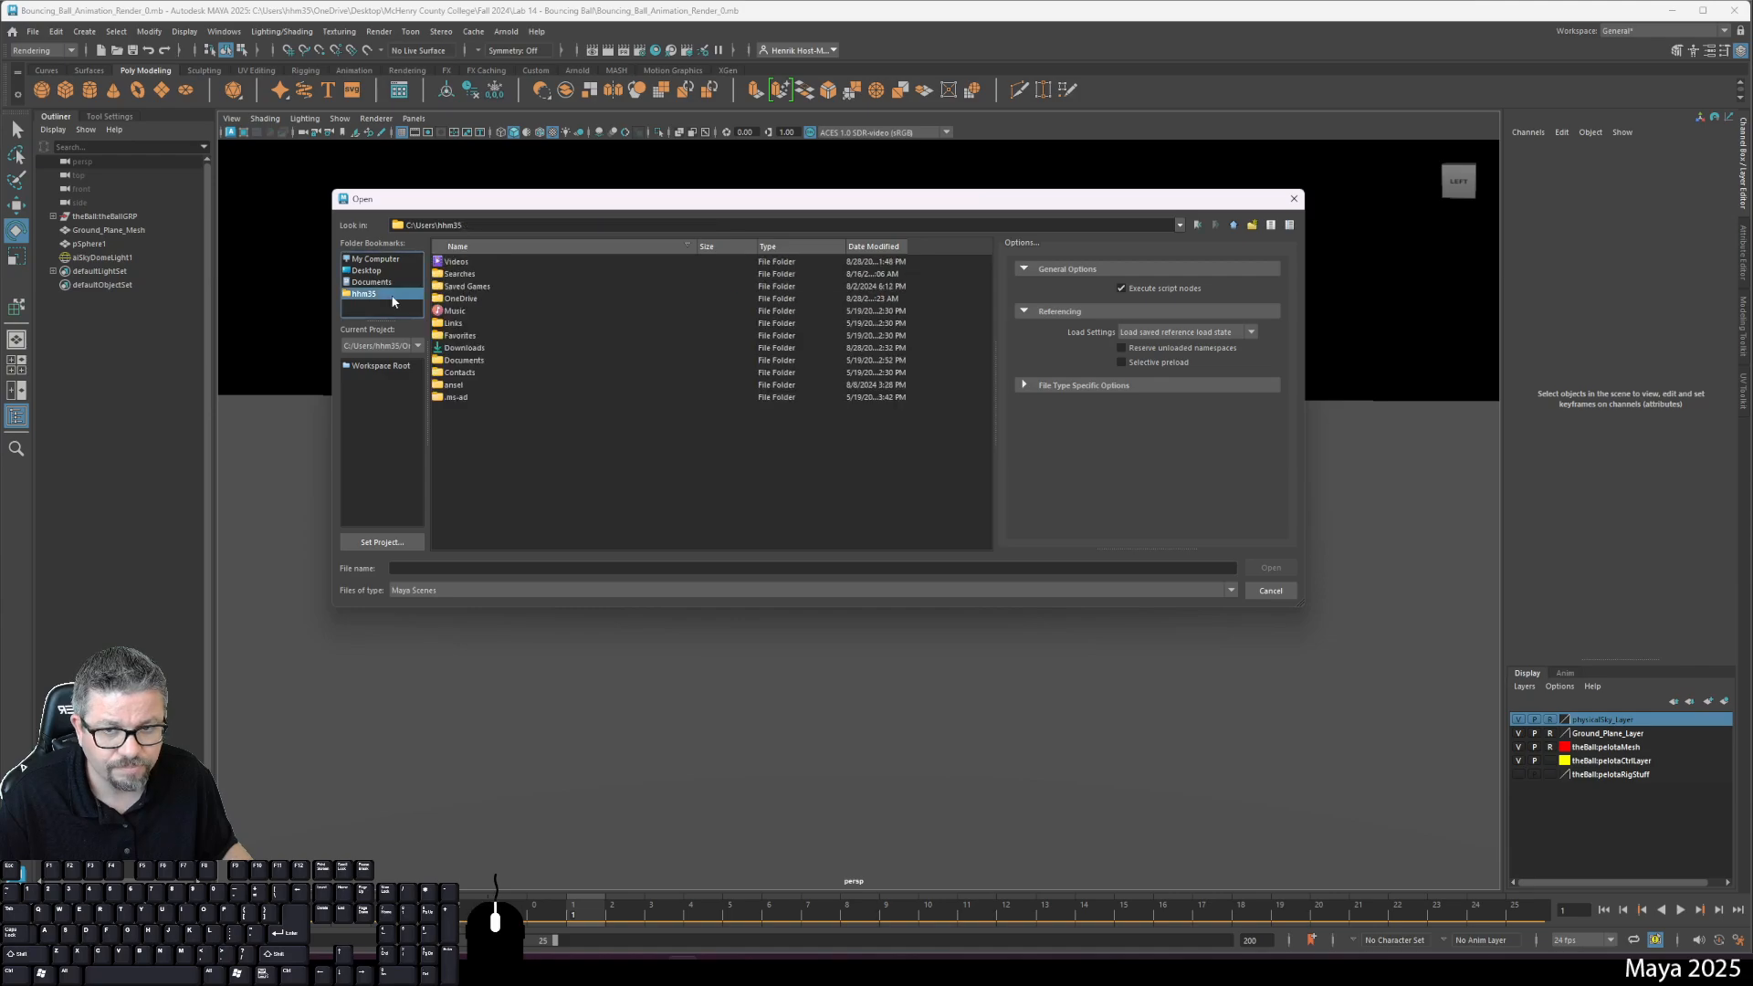
left_click(395, 282)
left_click(399, 271)
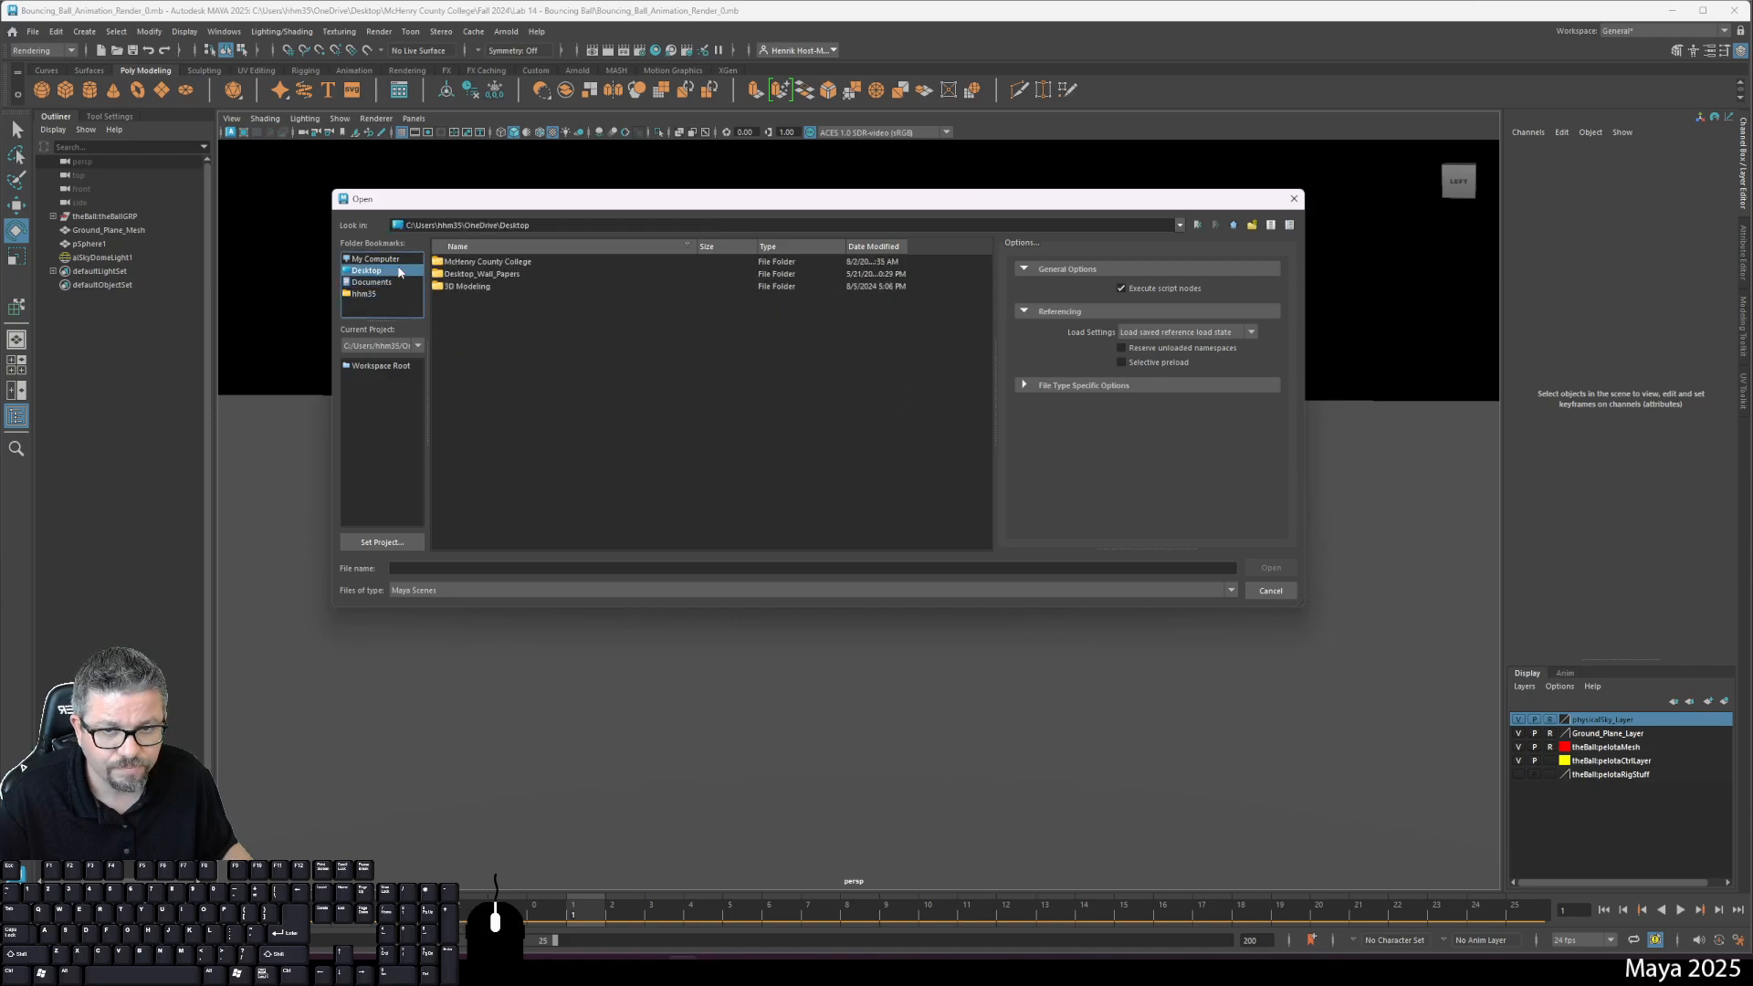
double_click(511, 263)
double_click(516, 262)
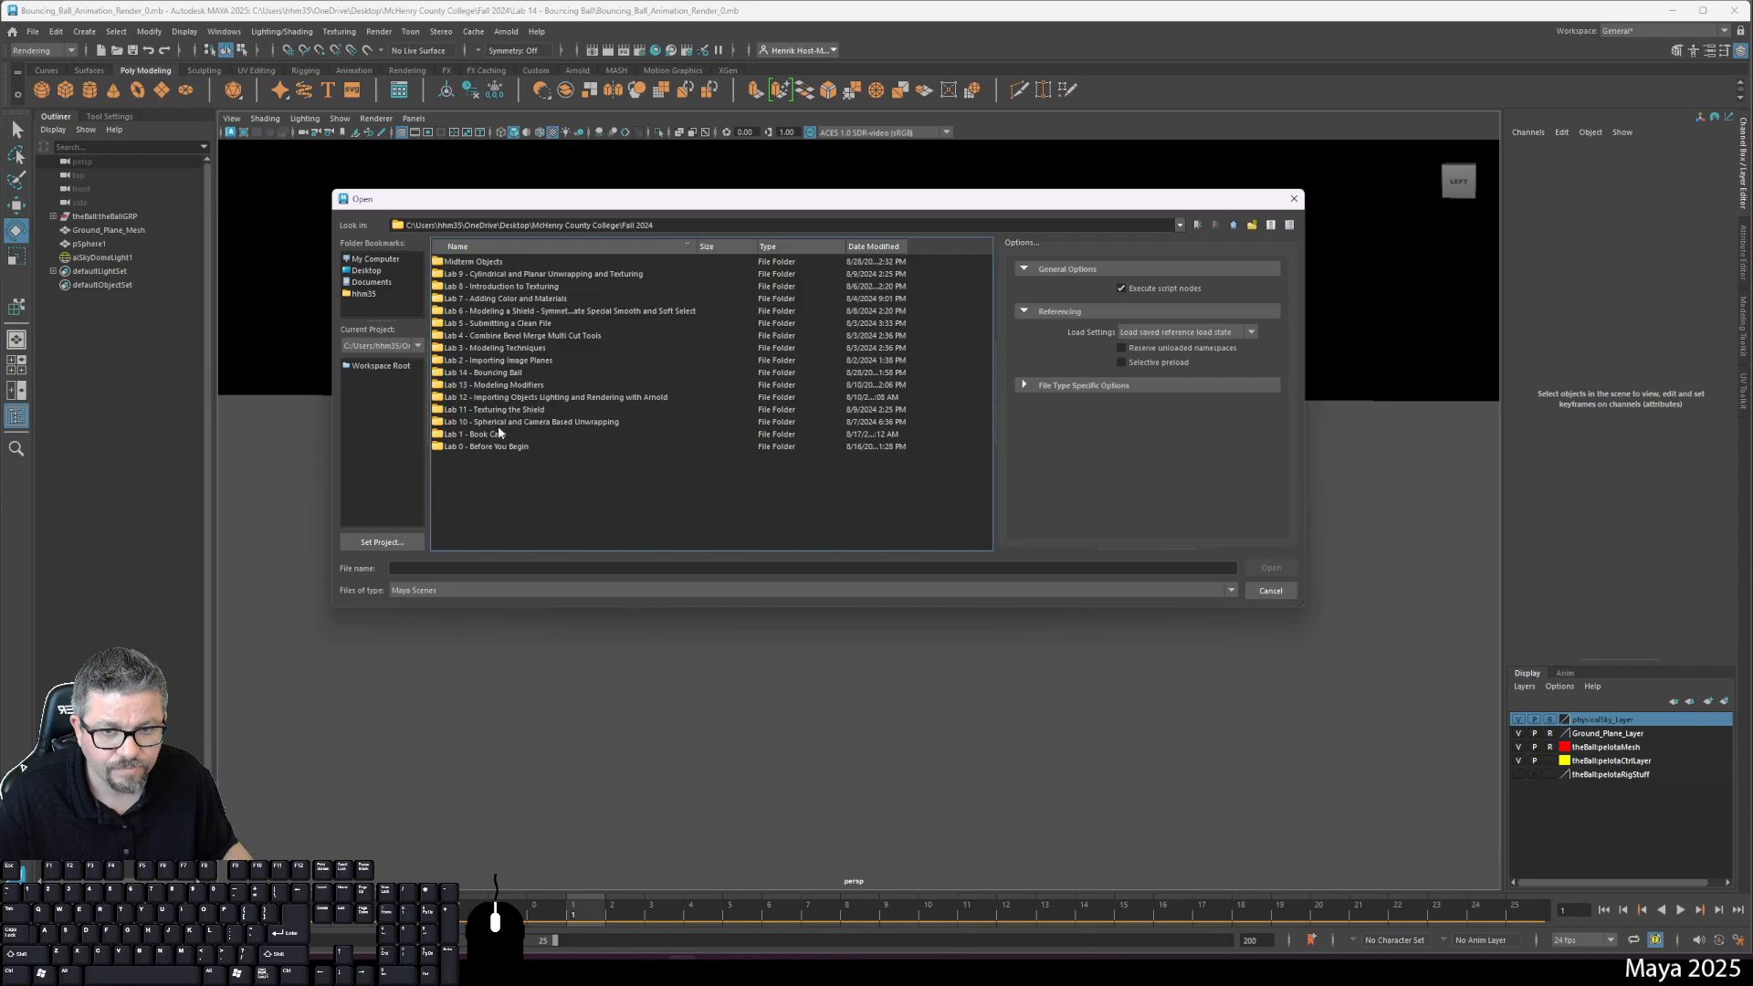
double_click(491, 373)
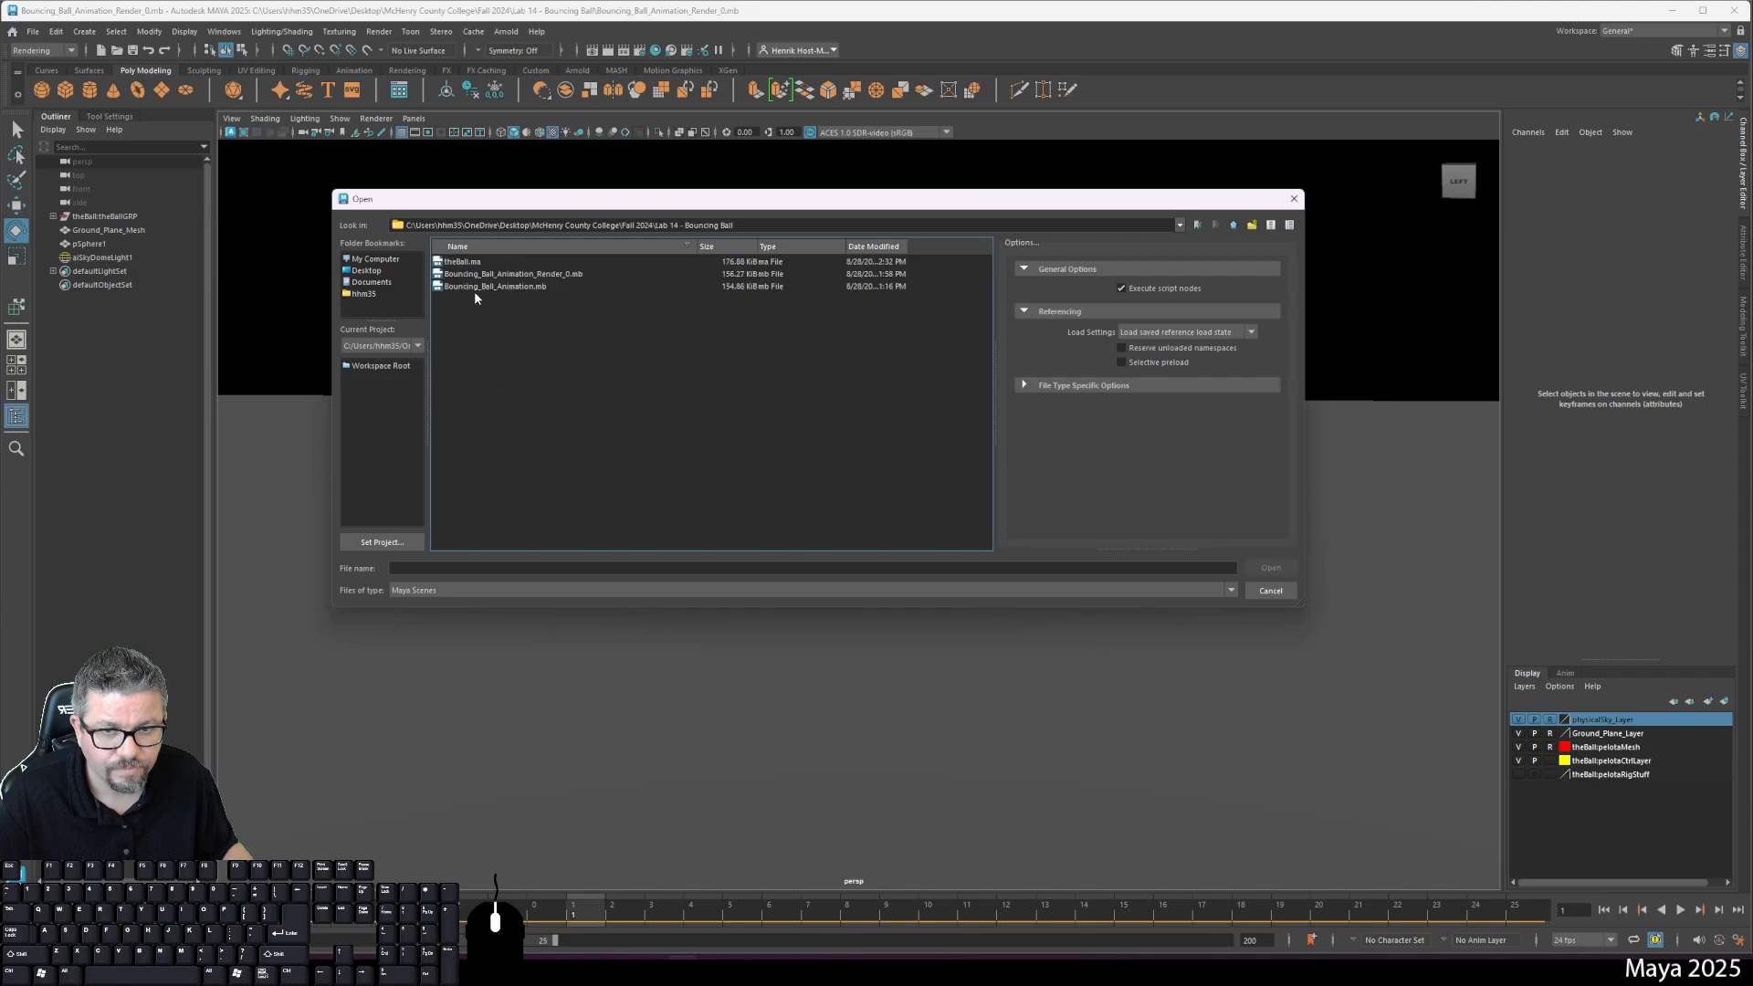
left_click(1265, 589)
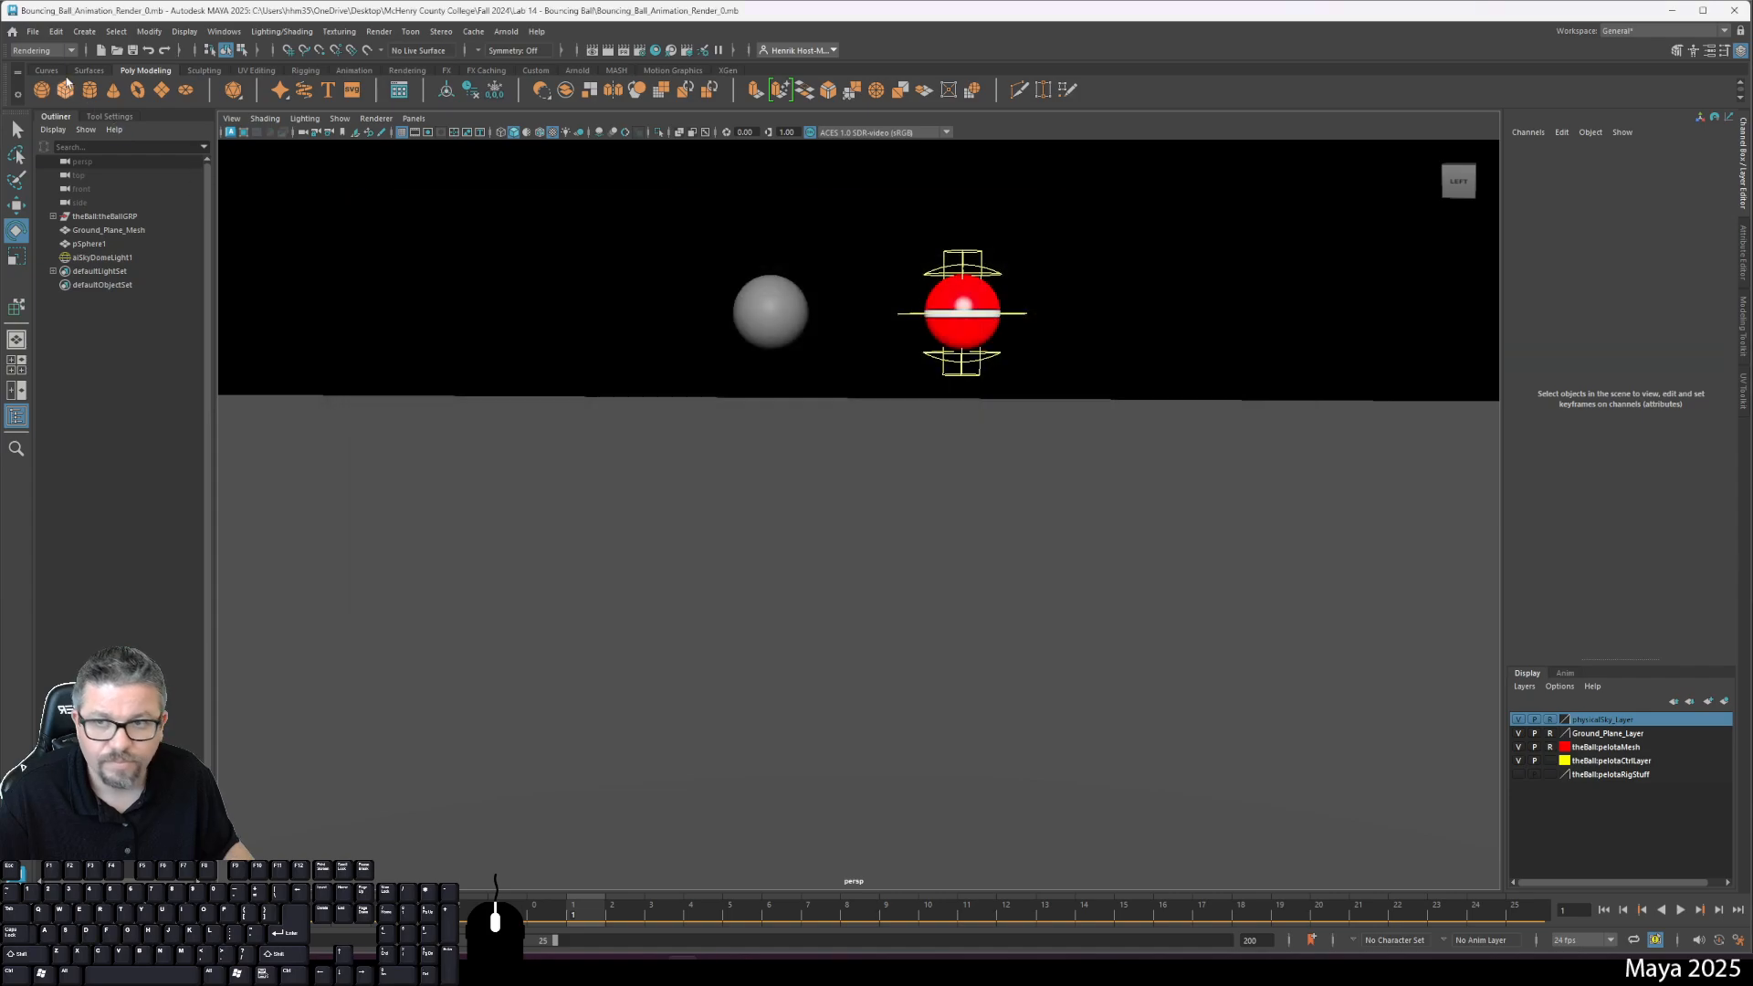
Step: Try to increment and save the scene, and read the save messages in the Script Editor history
left_click(34, 32)
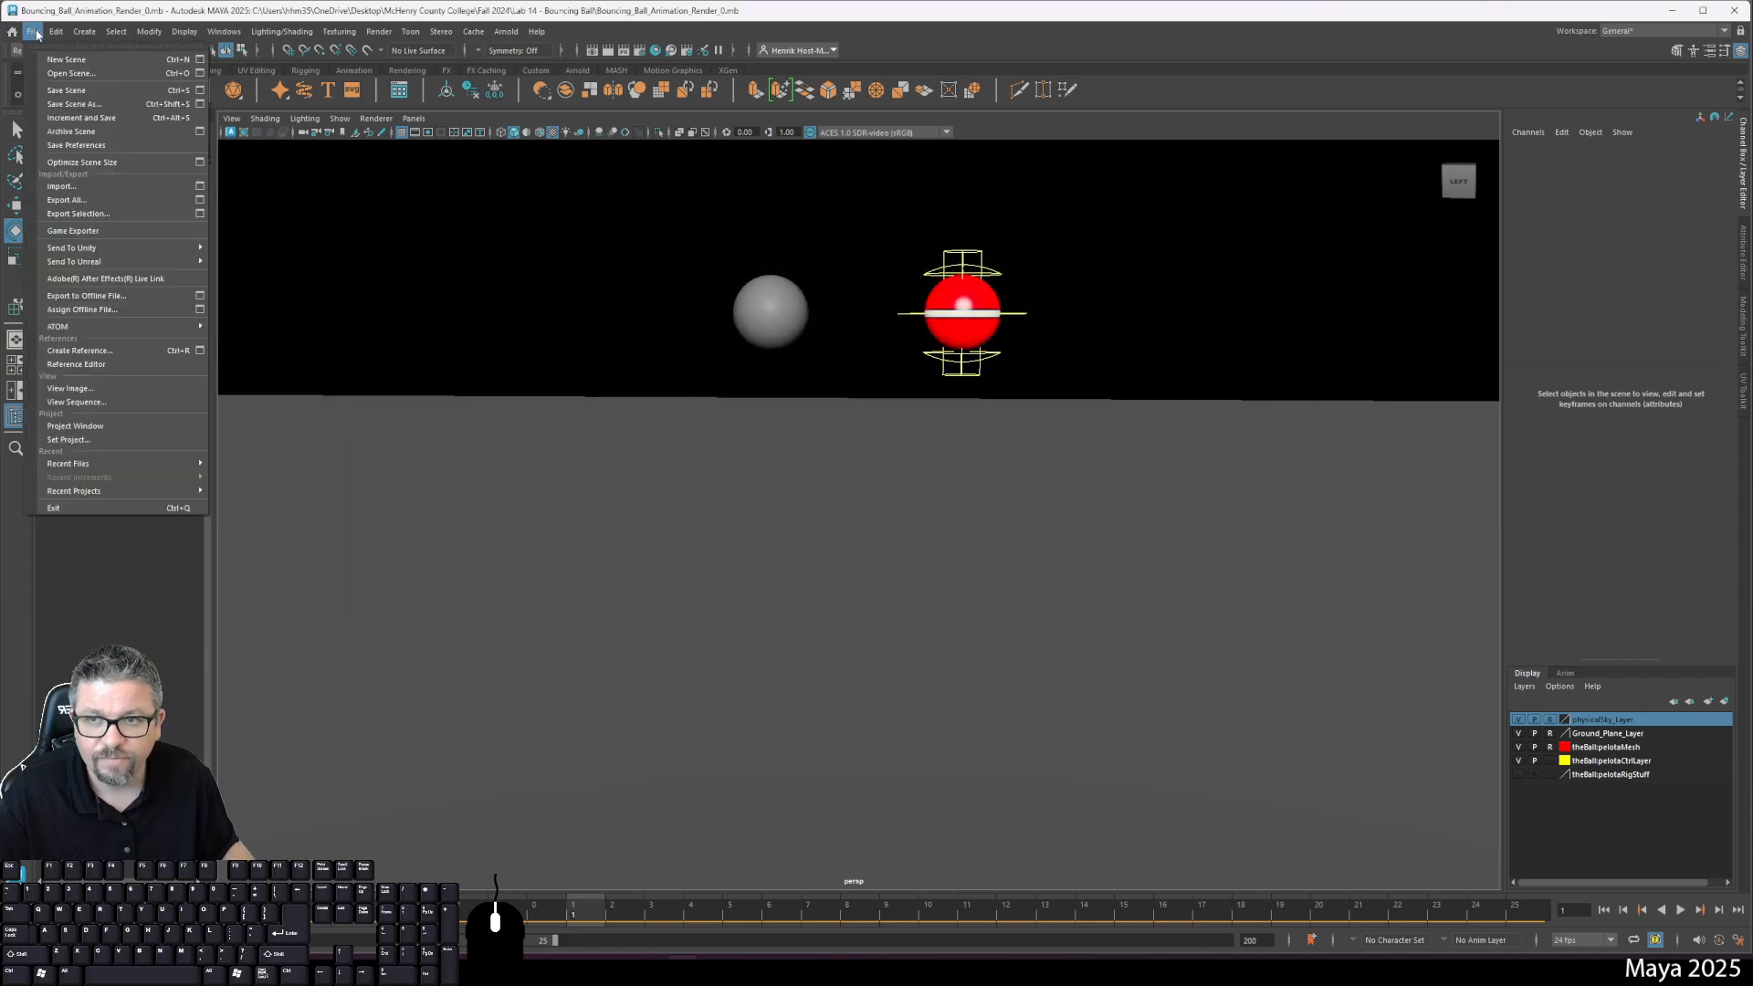
left_click(144, 117)
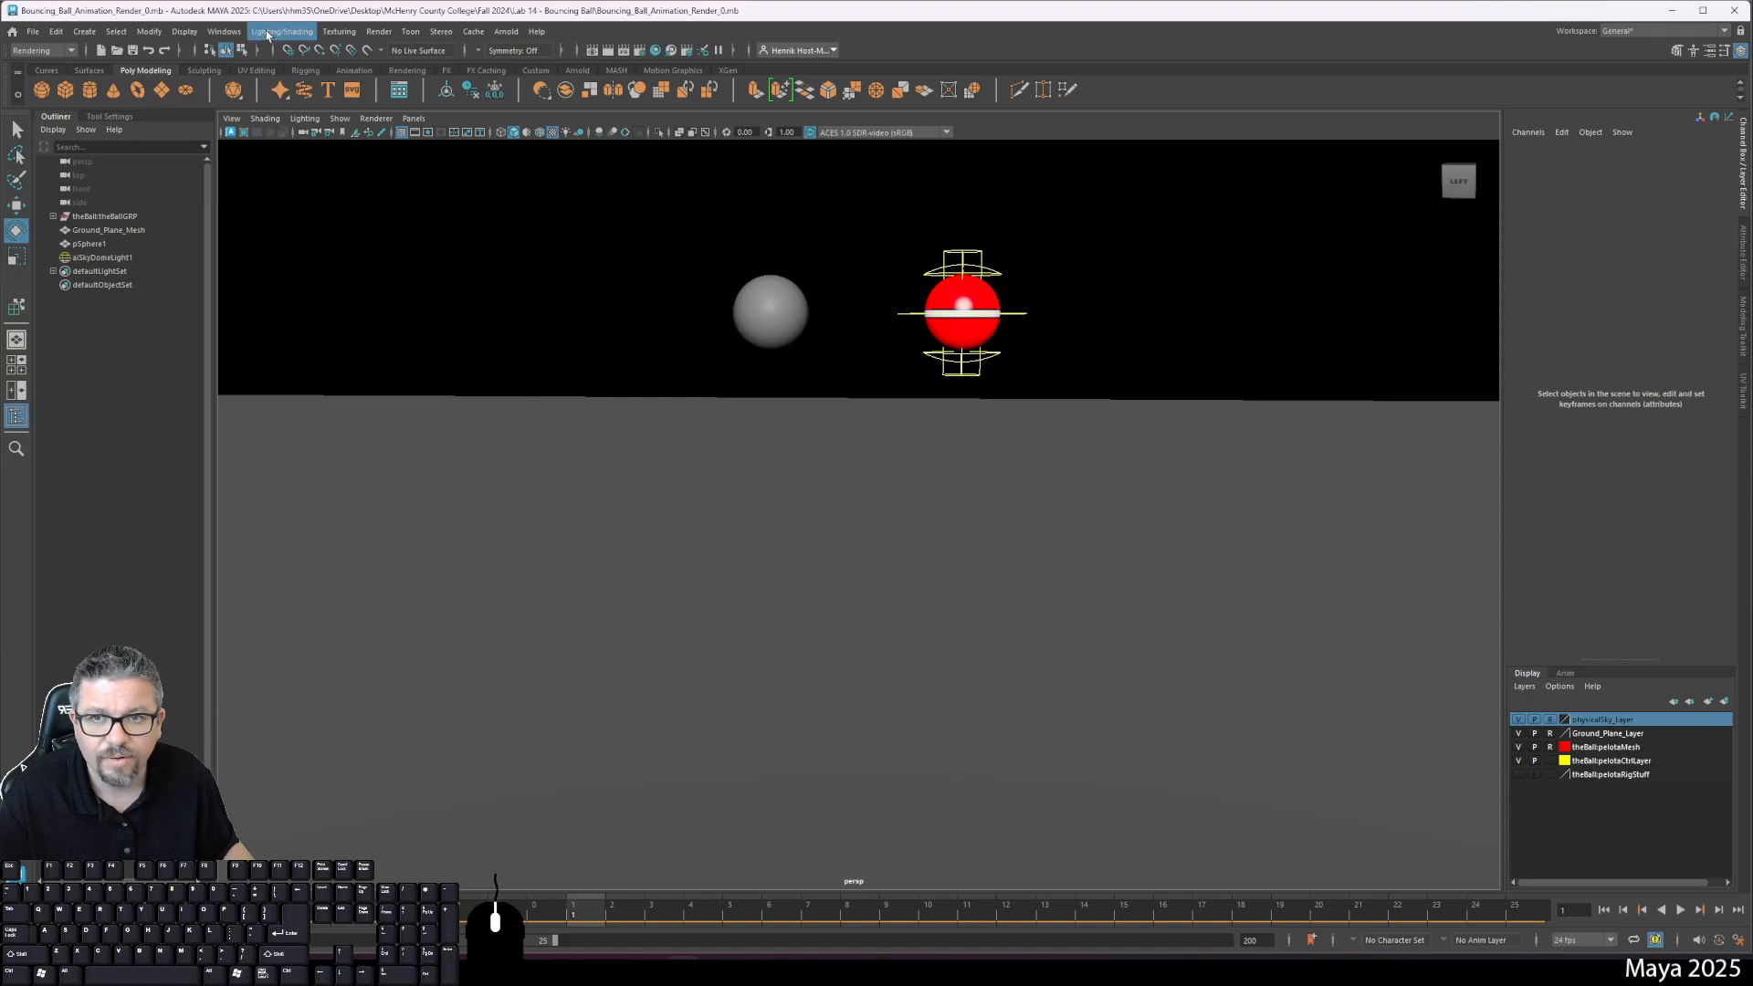
left_click(192, 34)
mouse_move(224, 32)
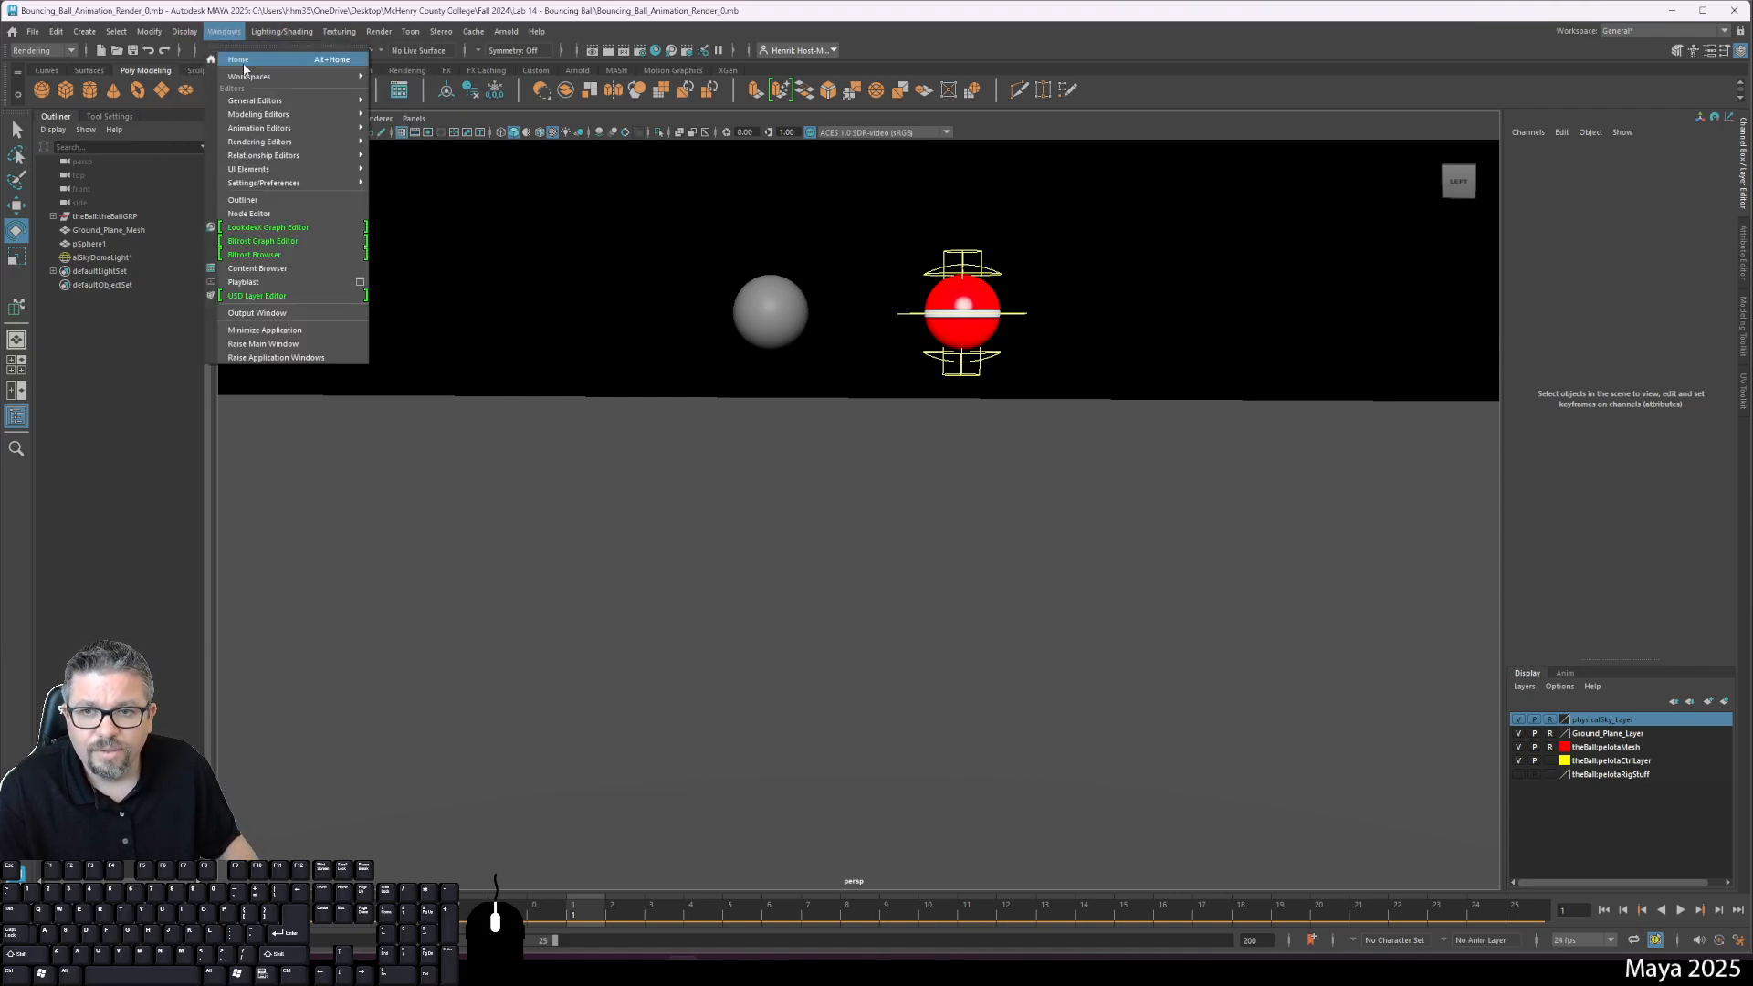
mouse_move(282, 183)
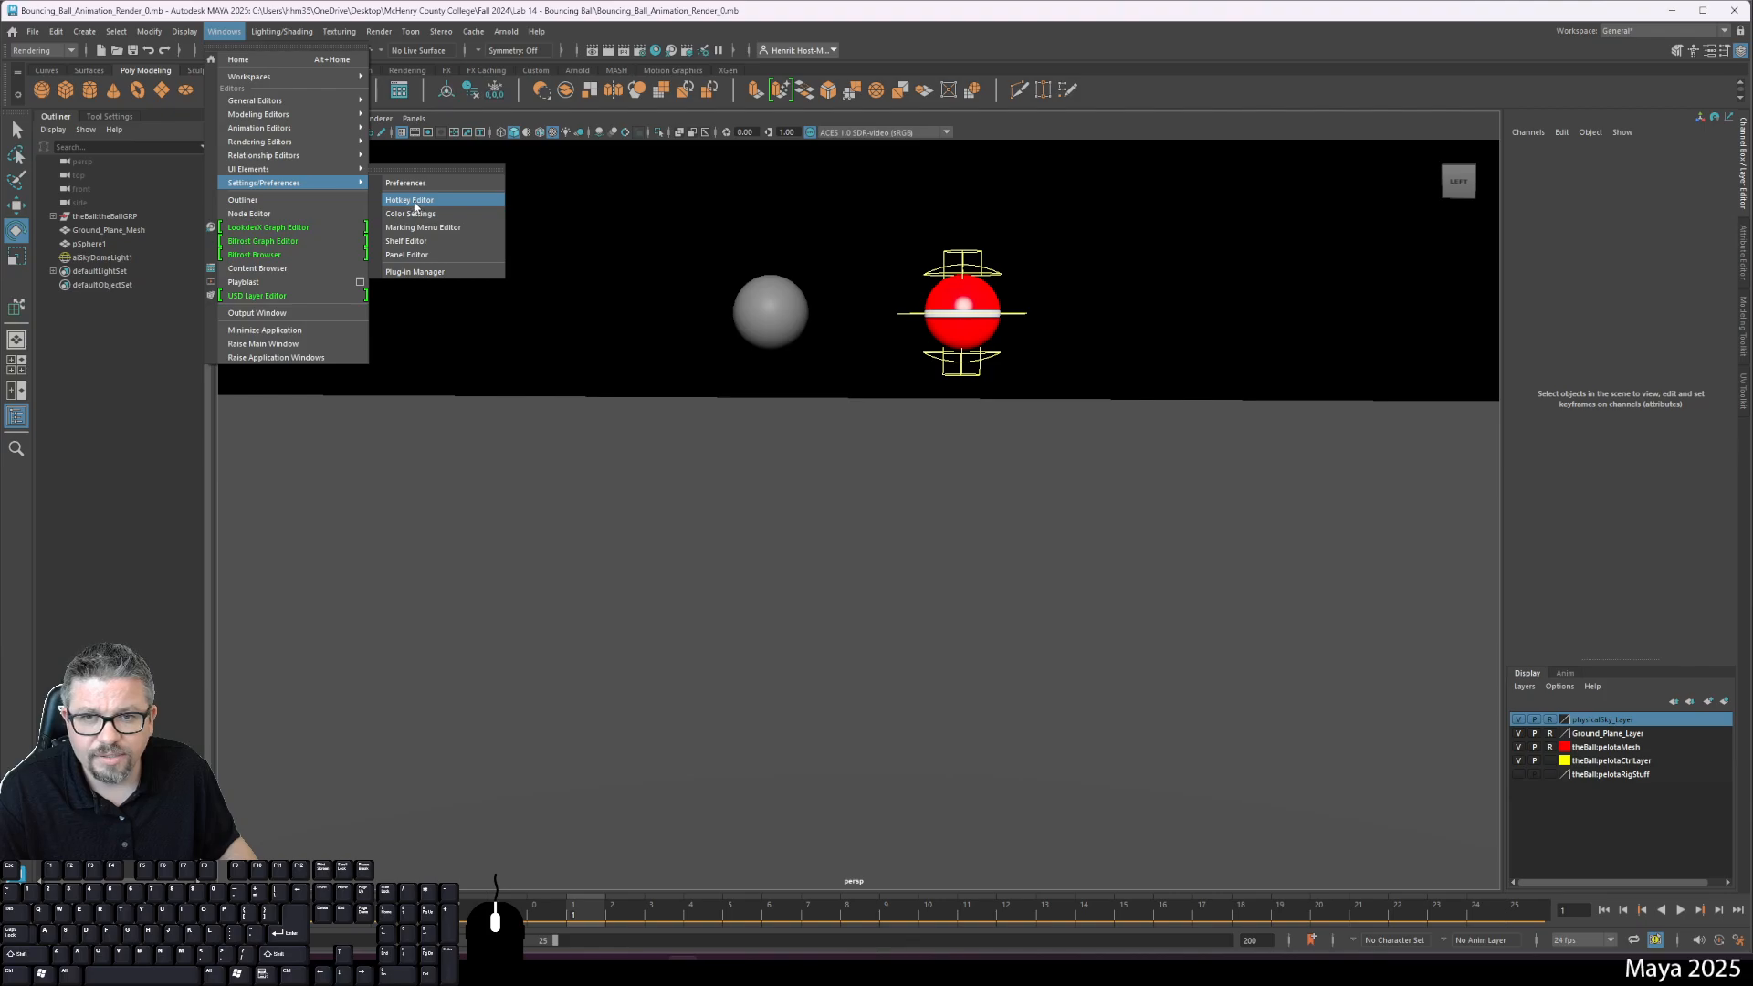
mouse_move(305, 101)
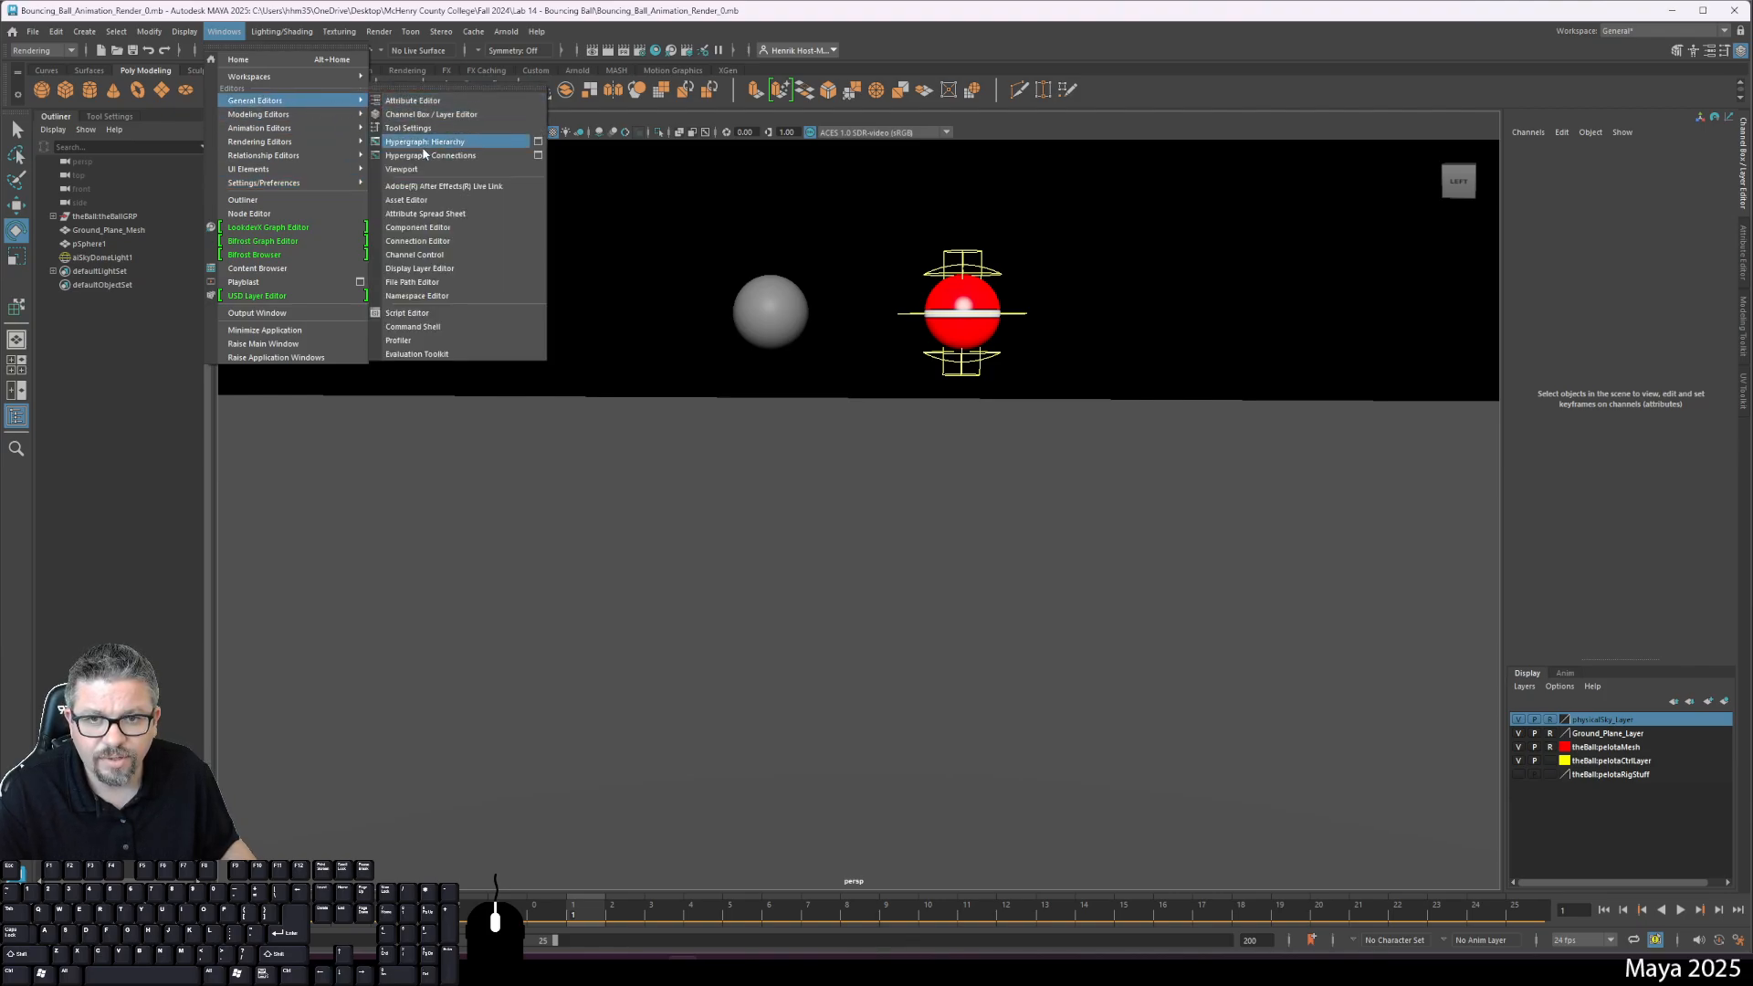
left_click(421, 315)
key("ctrl+s")
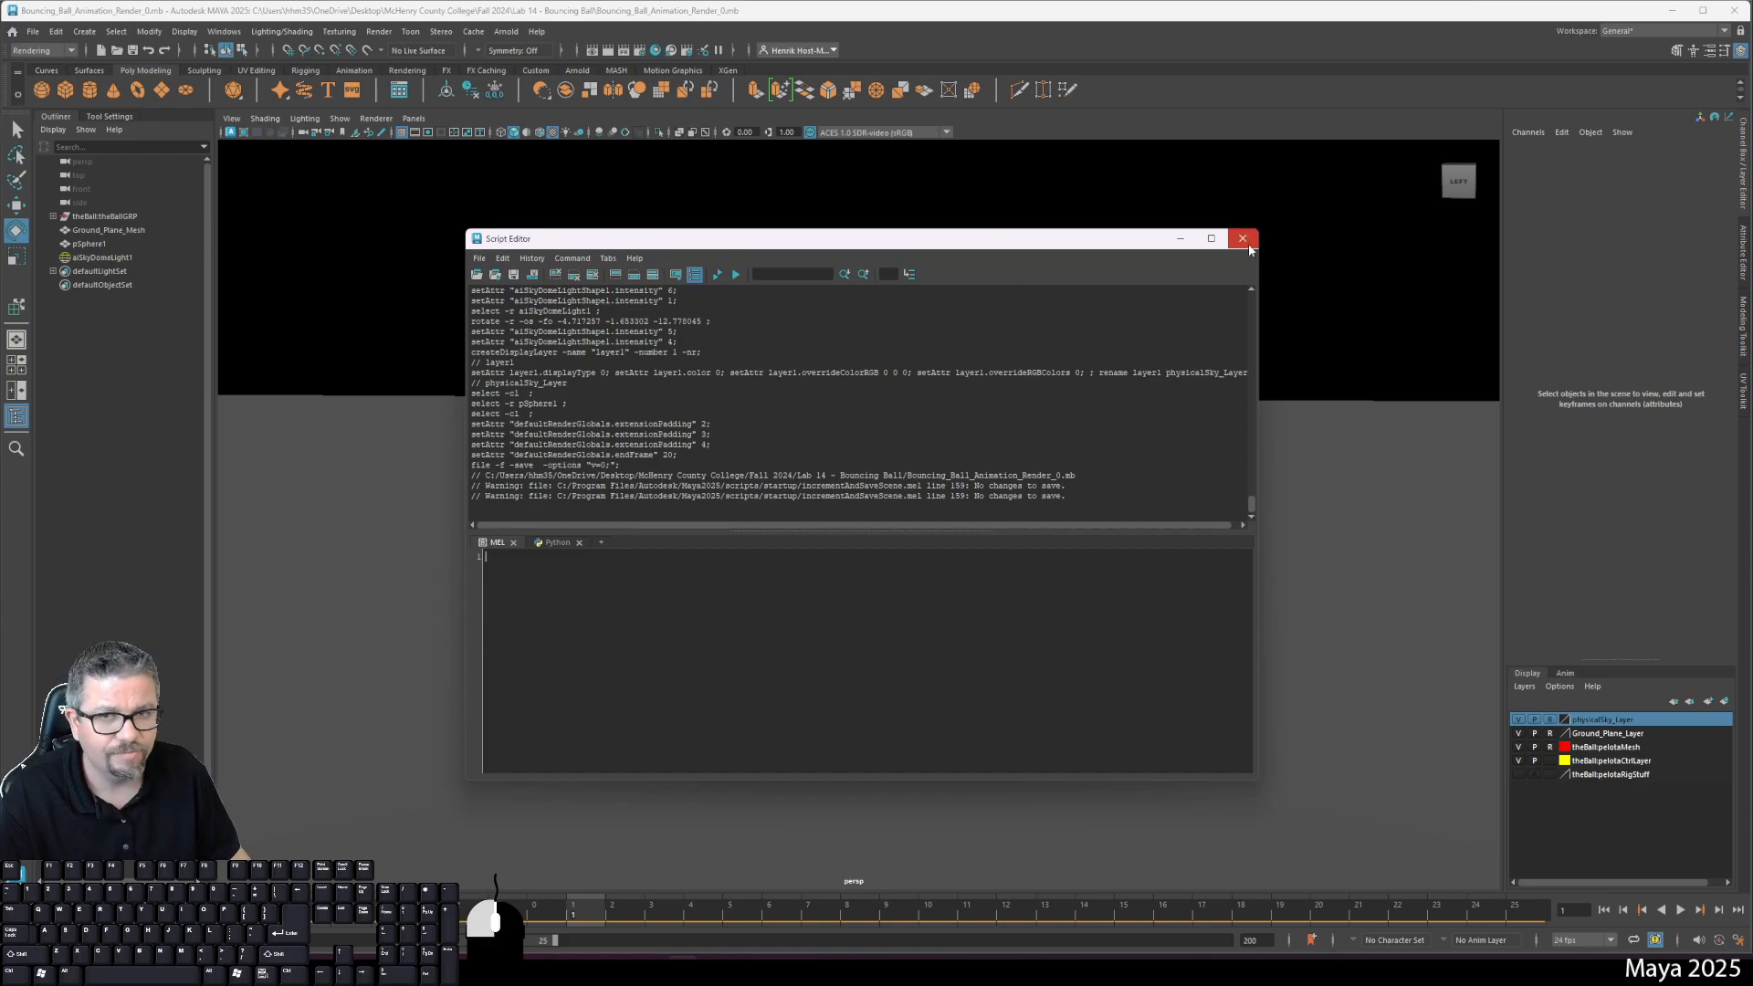
left_click(1243, 238)
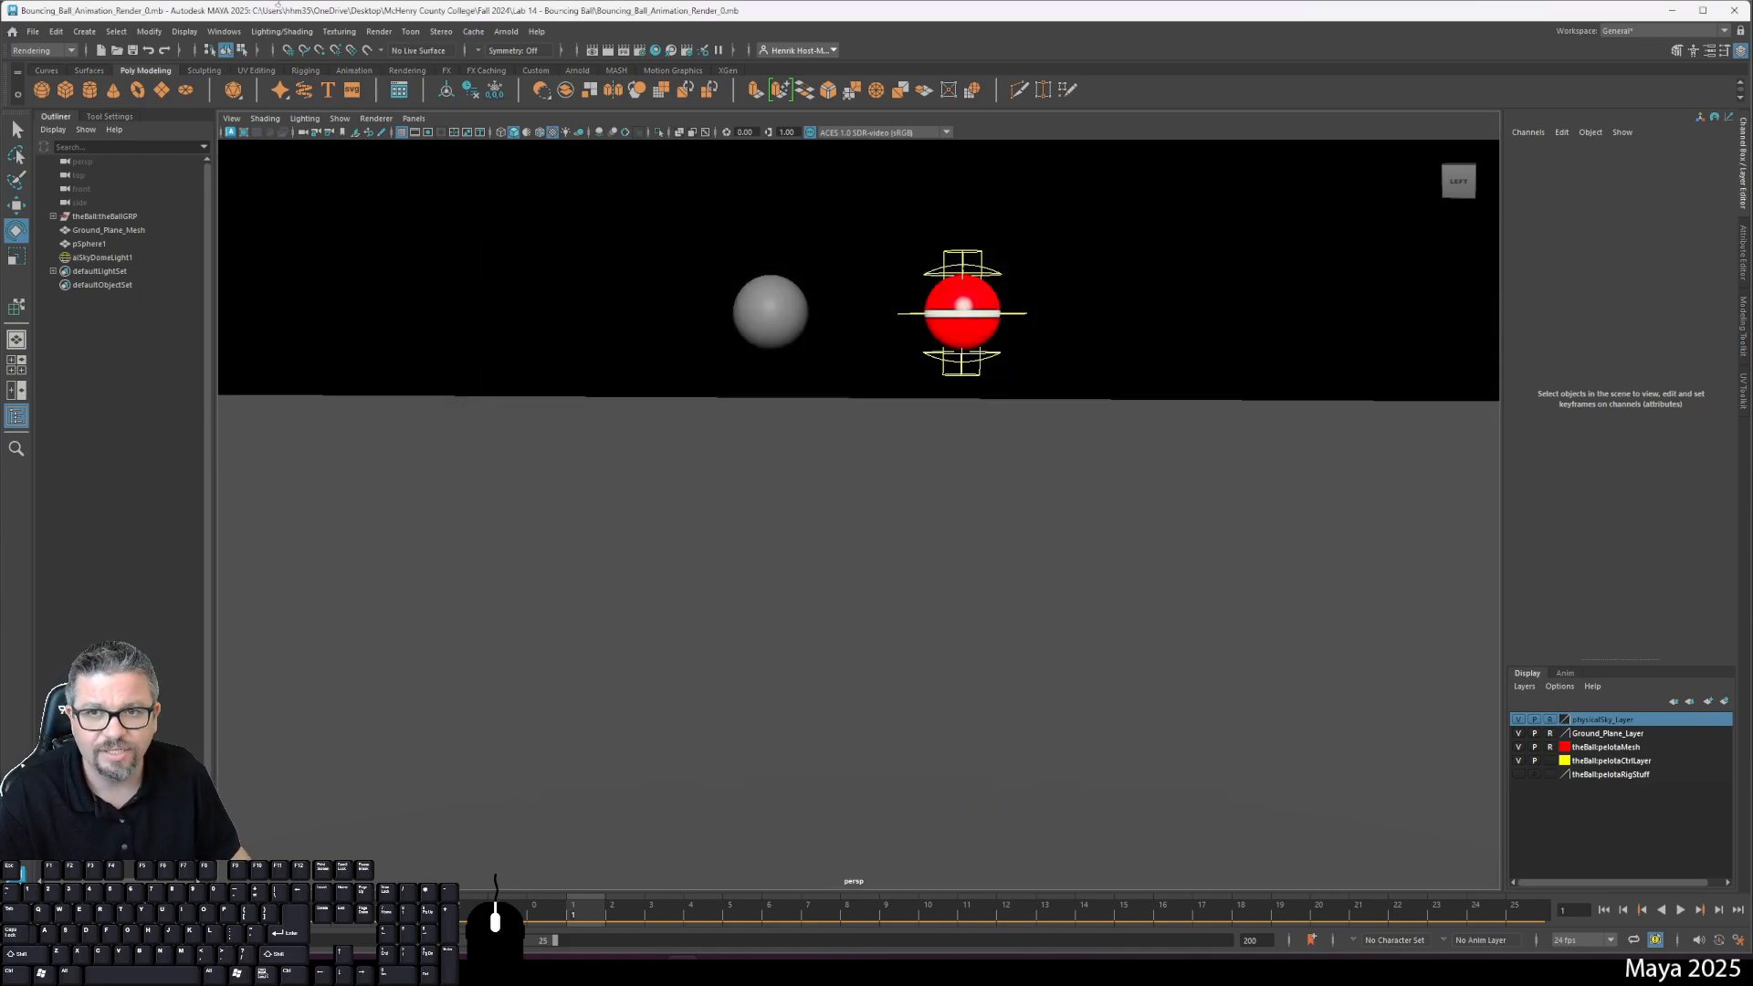
left_click(225, 32)
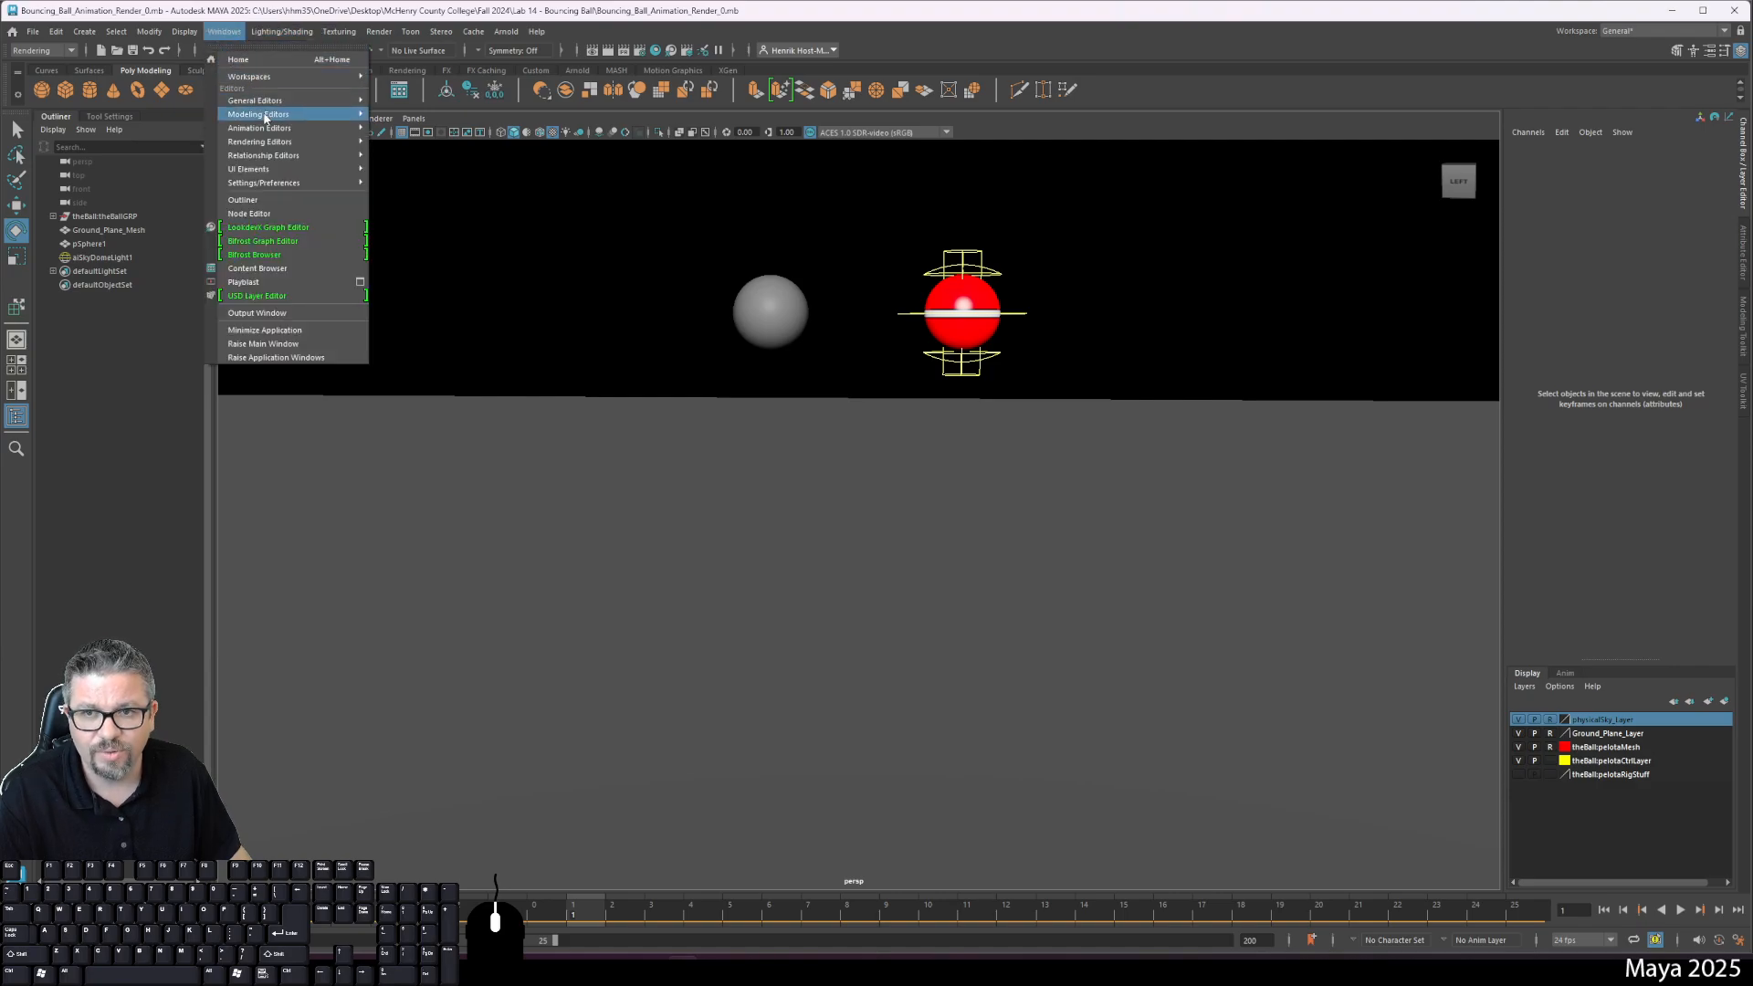
mouse_move(265, 100)
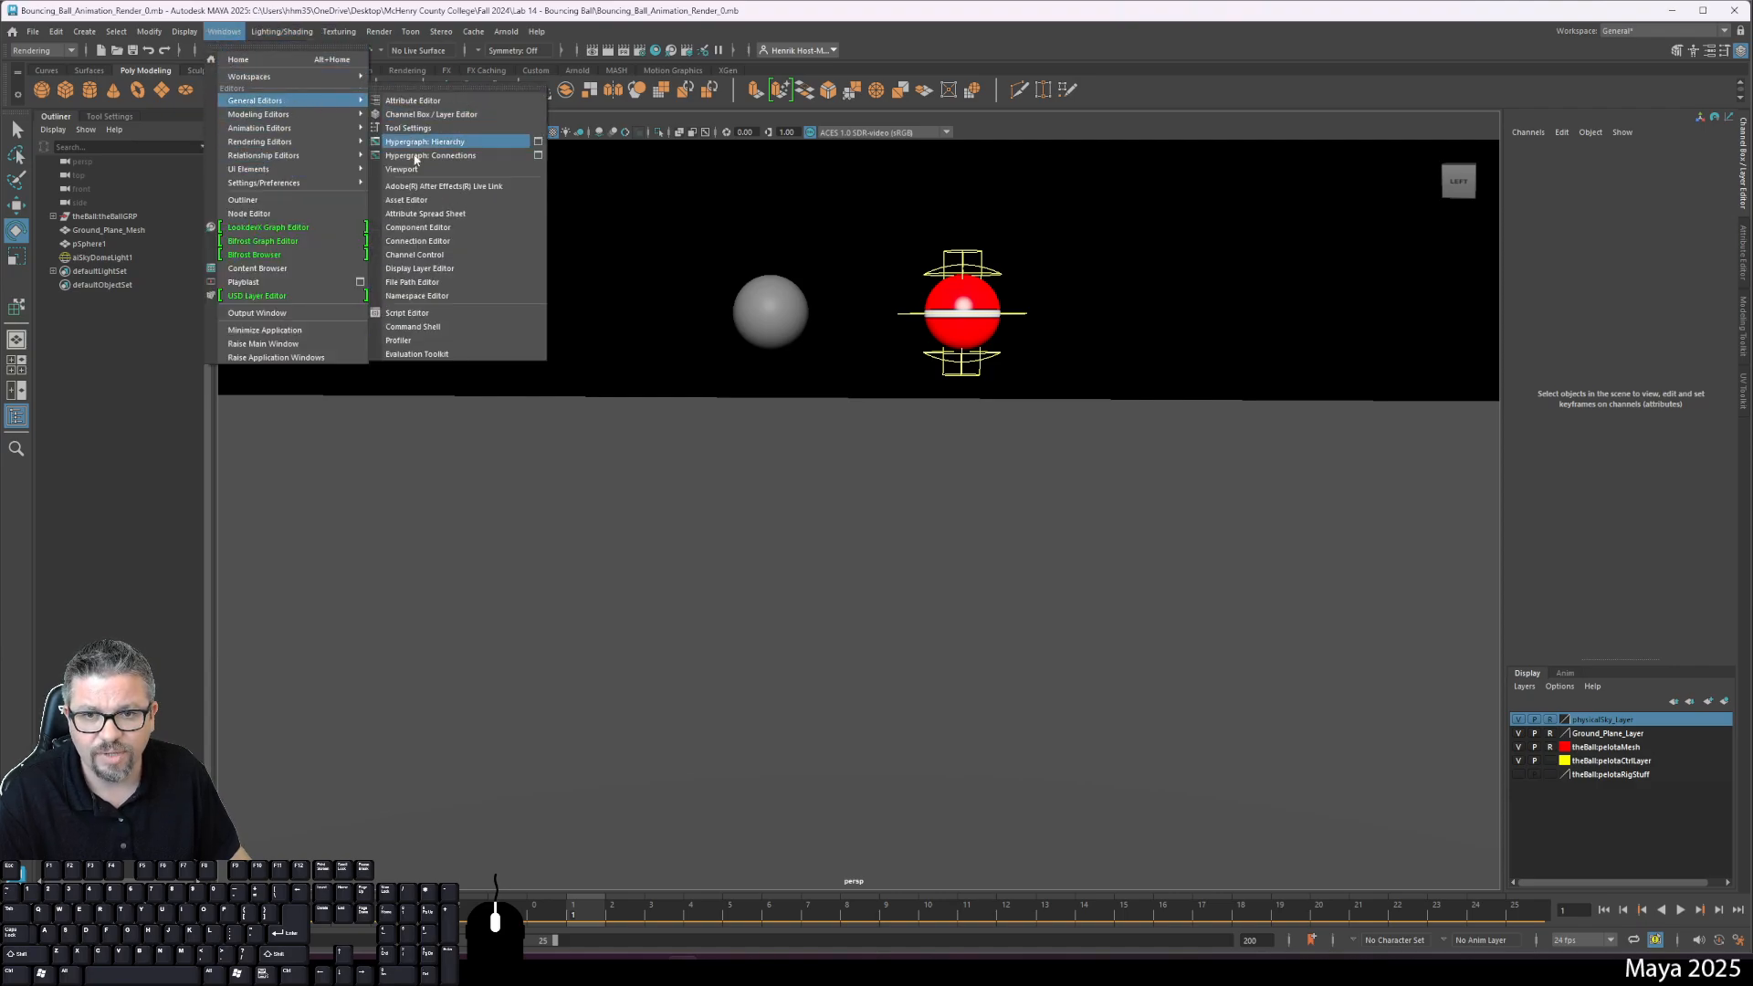
left_click(407, 313)
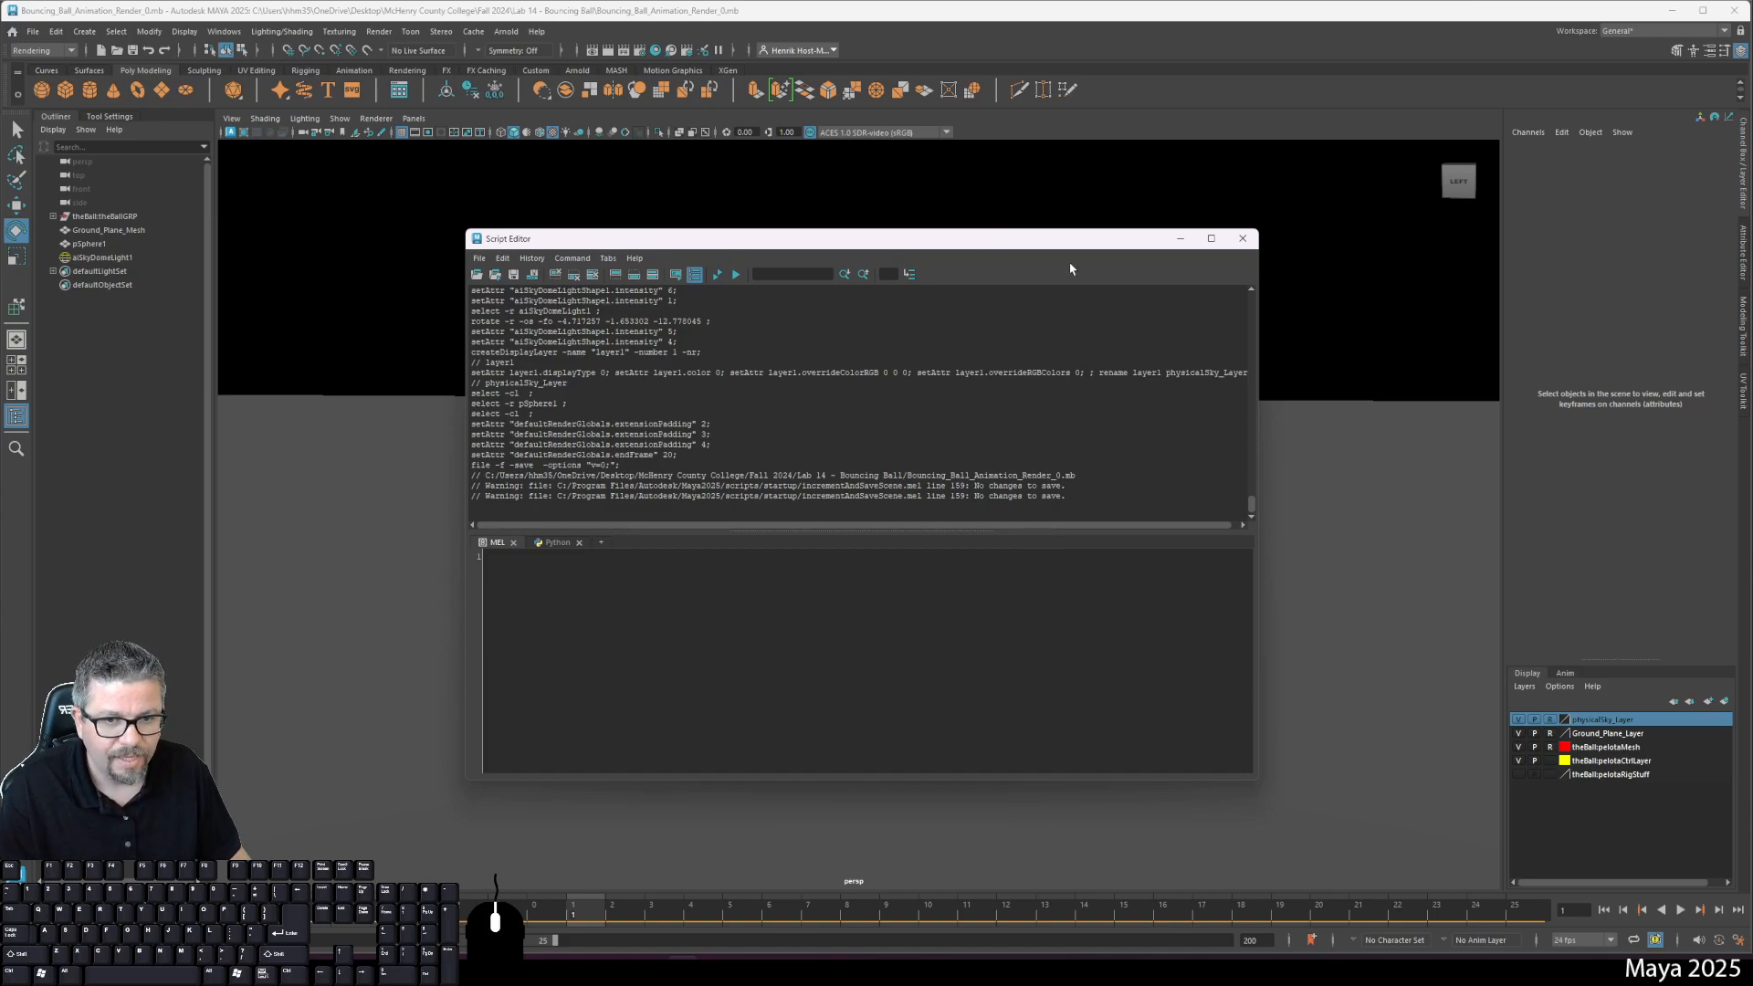
left_click(1240, 239)
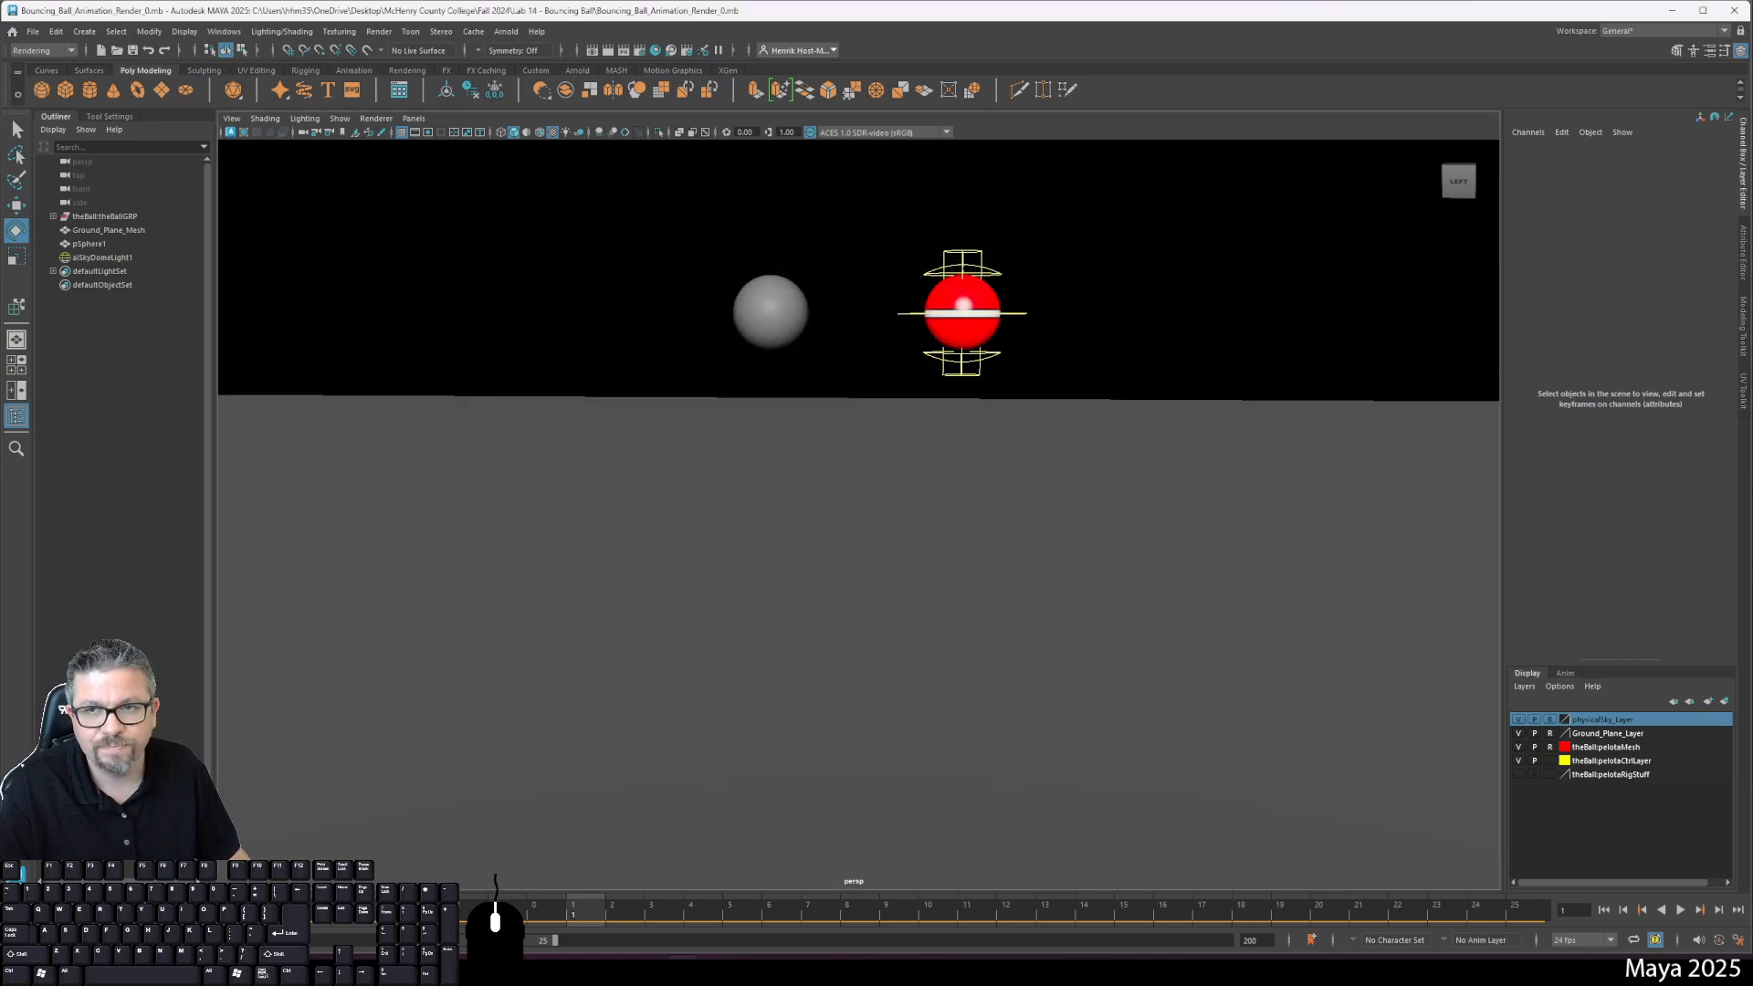
Step: Increment and save the scene after a slight camera change, and check for the new version in the Lab 14 - Bouncing Ball folder
left_click_drag(721, 341, 709, 344, "alt")
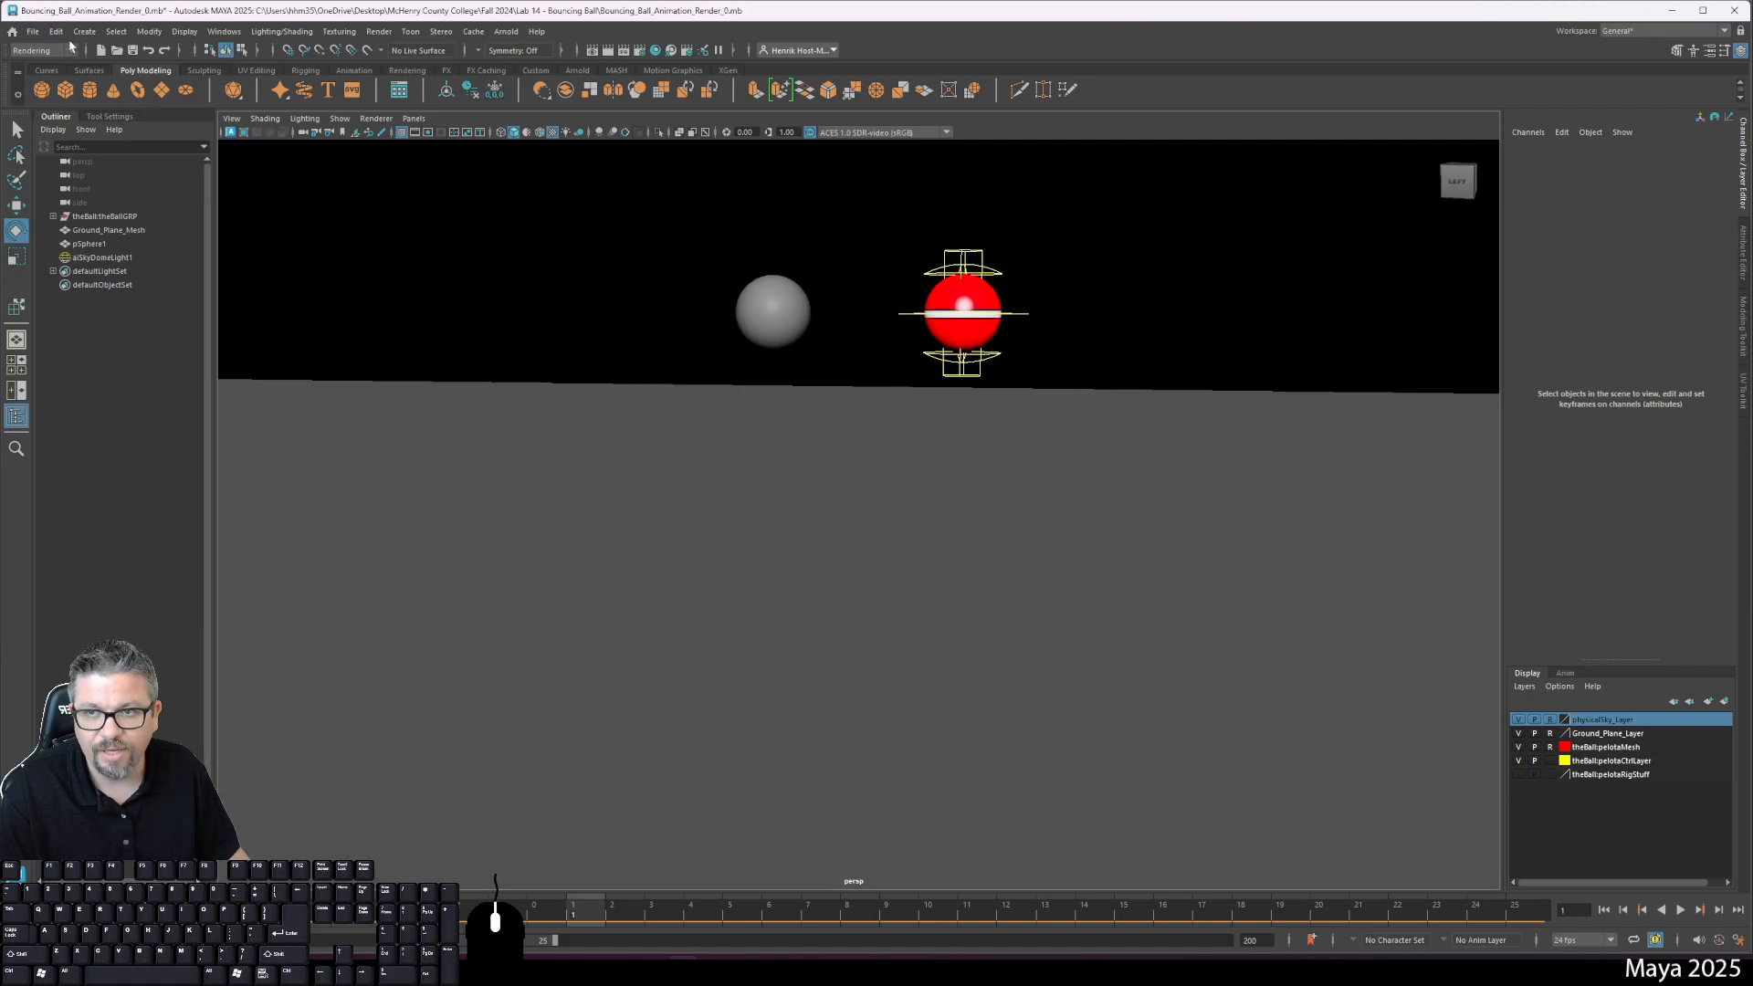
left_click(33, 34)
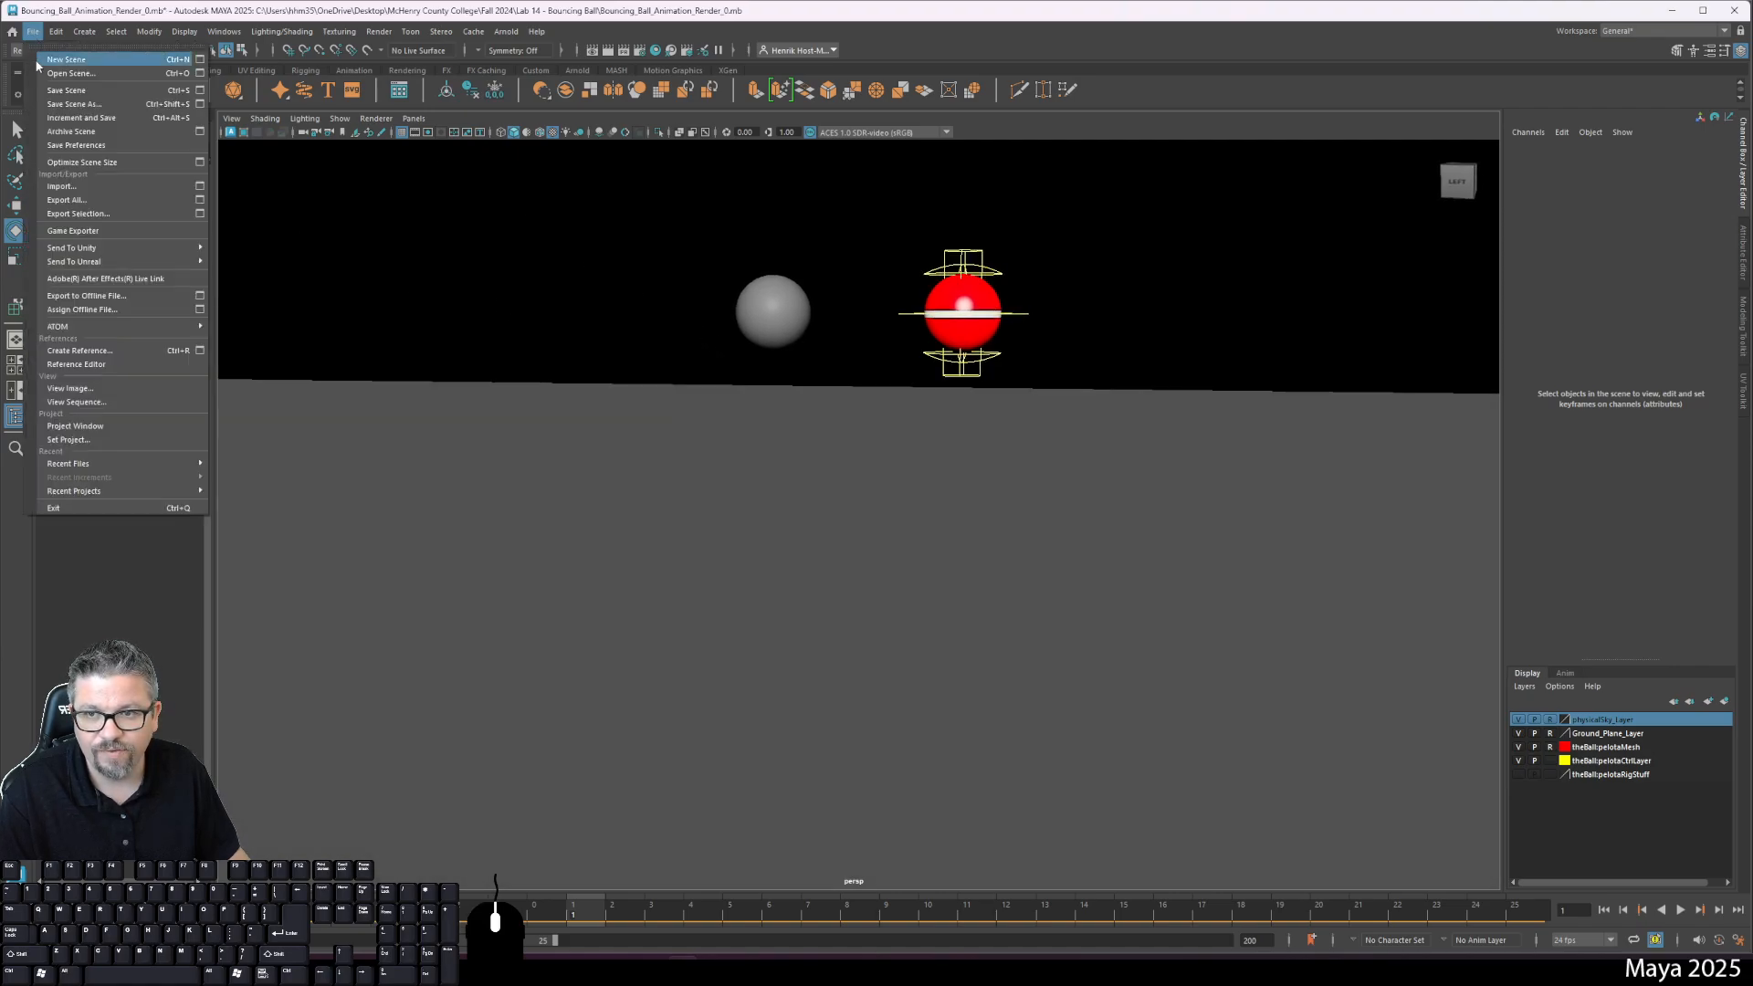
left_click(76, 136)
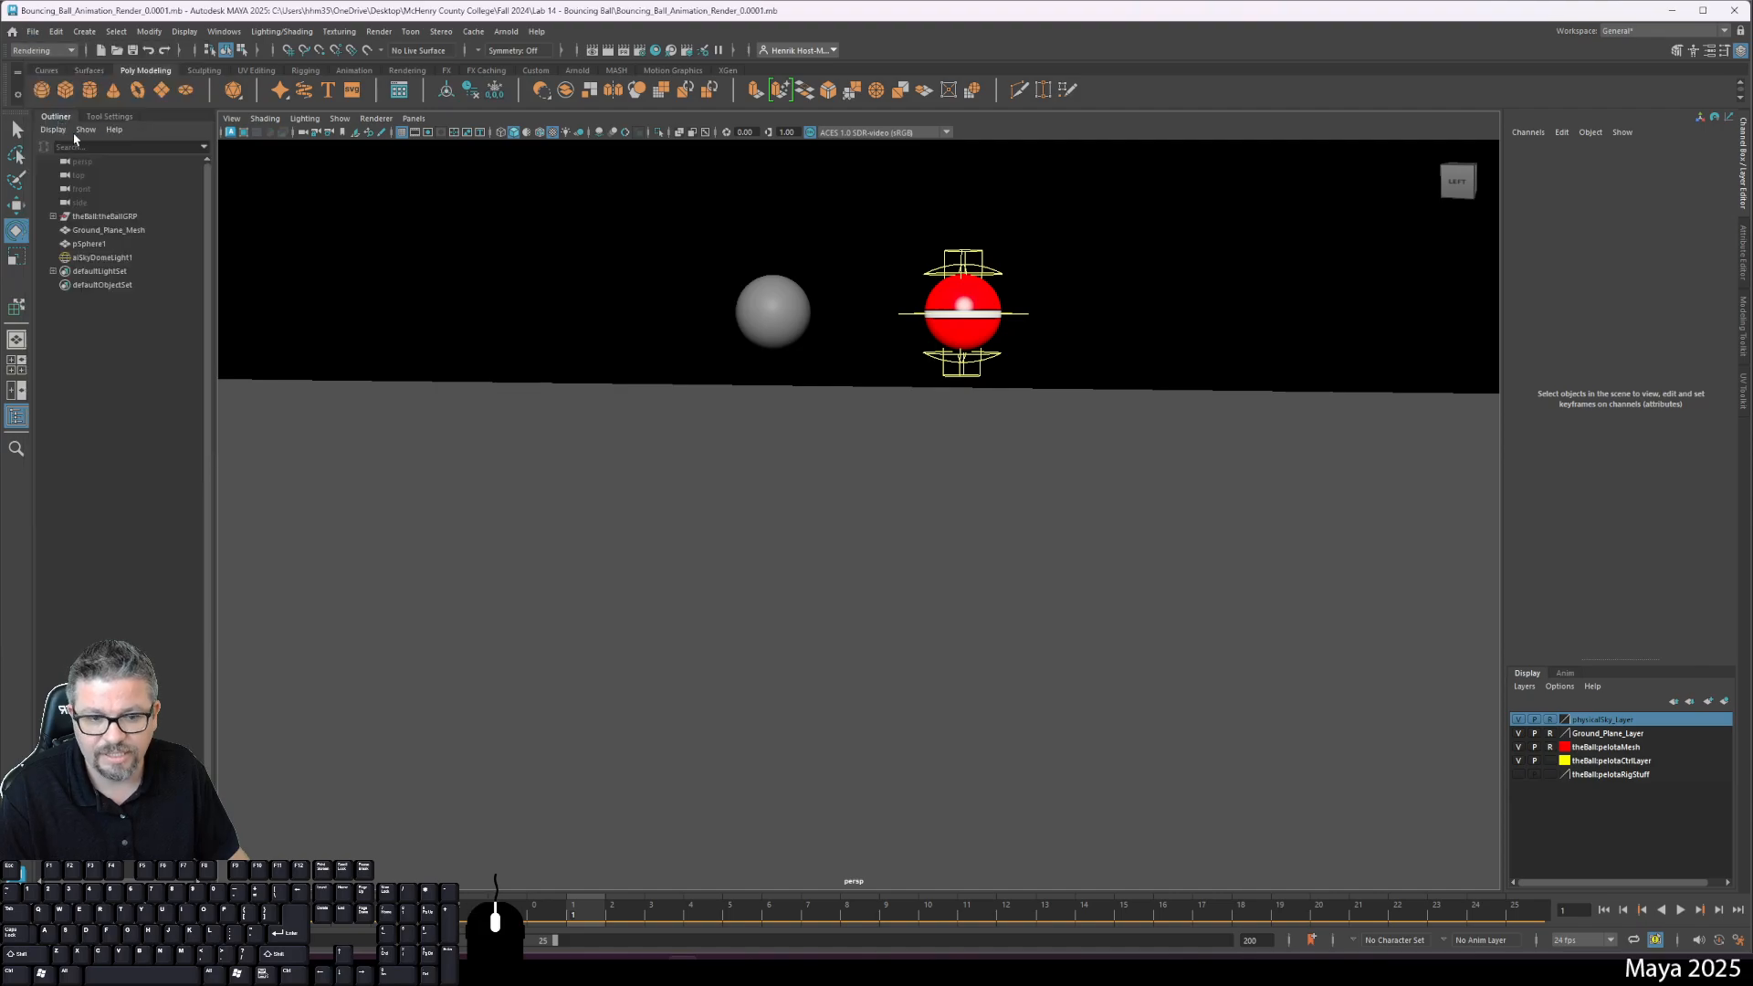
left_click(32, 33)
left_click(53, 74)
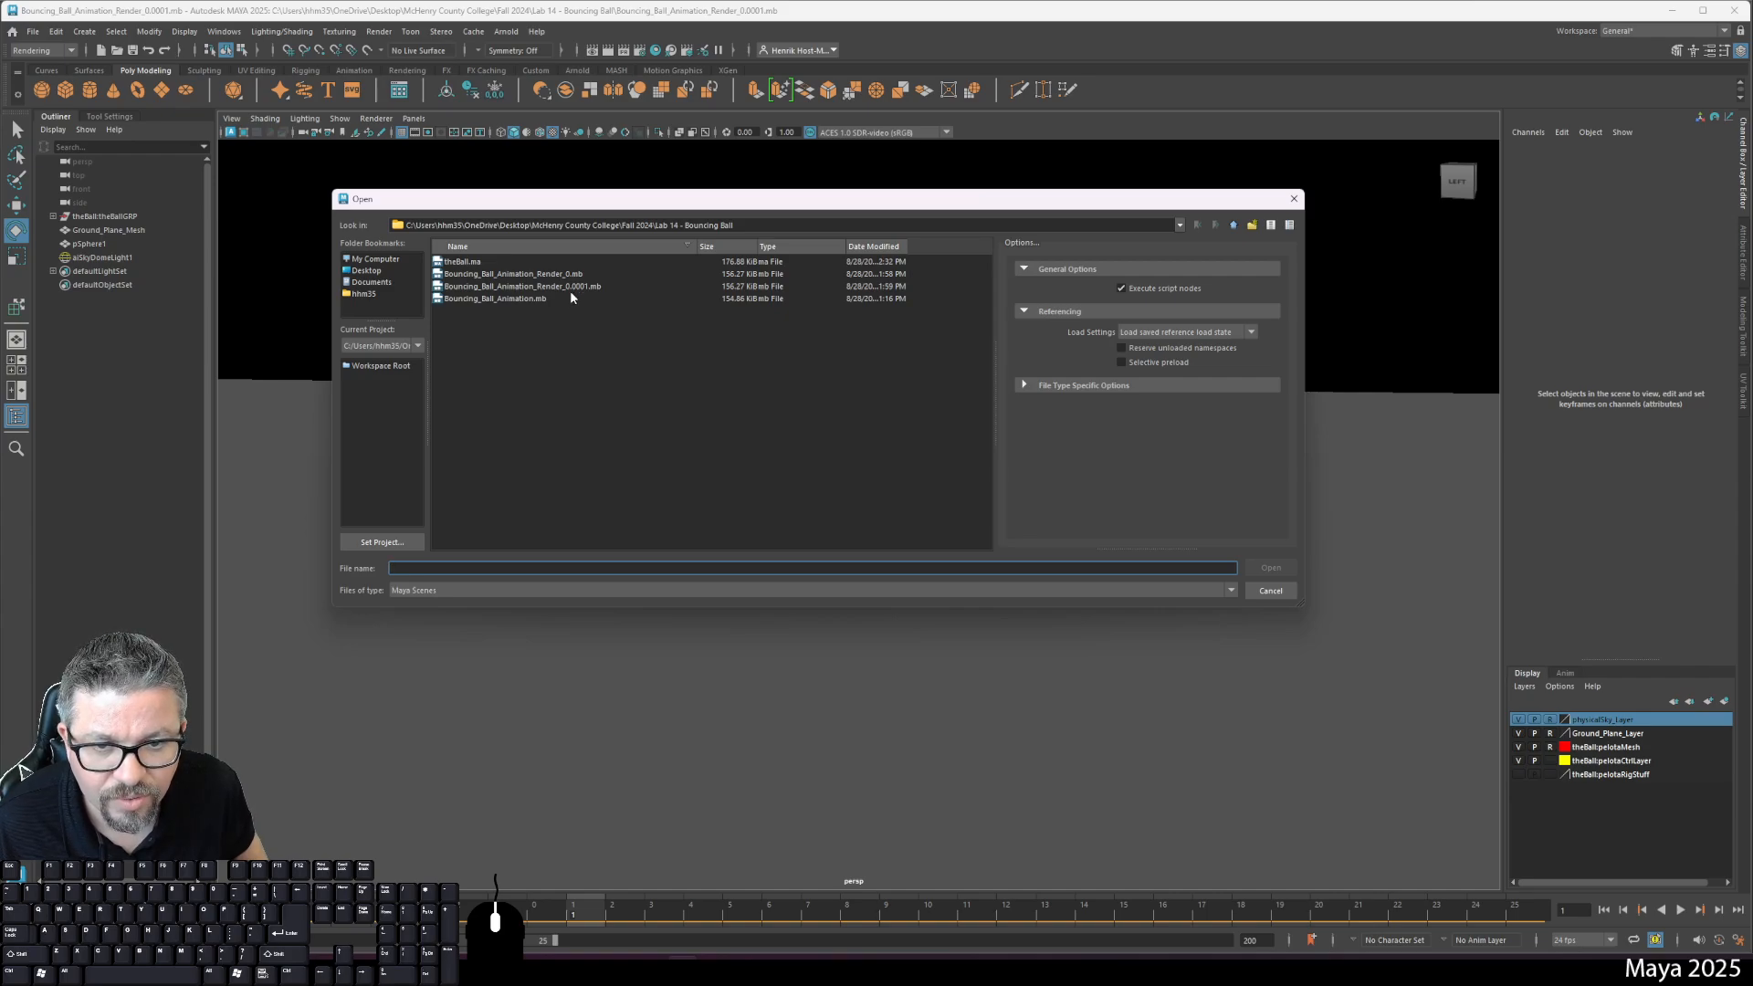
left_click(1272, 591)
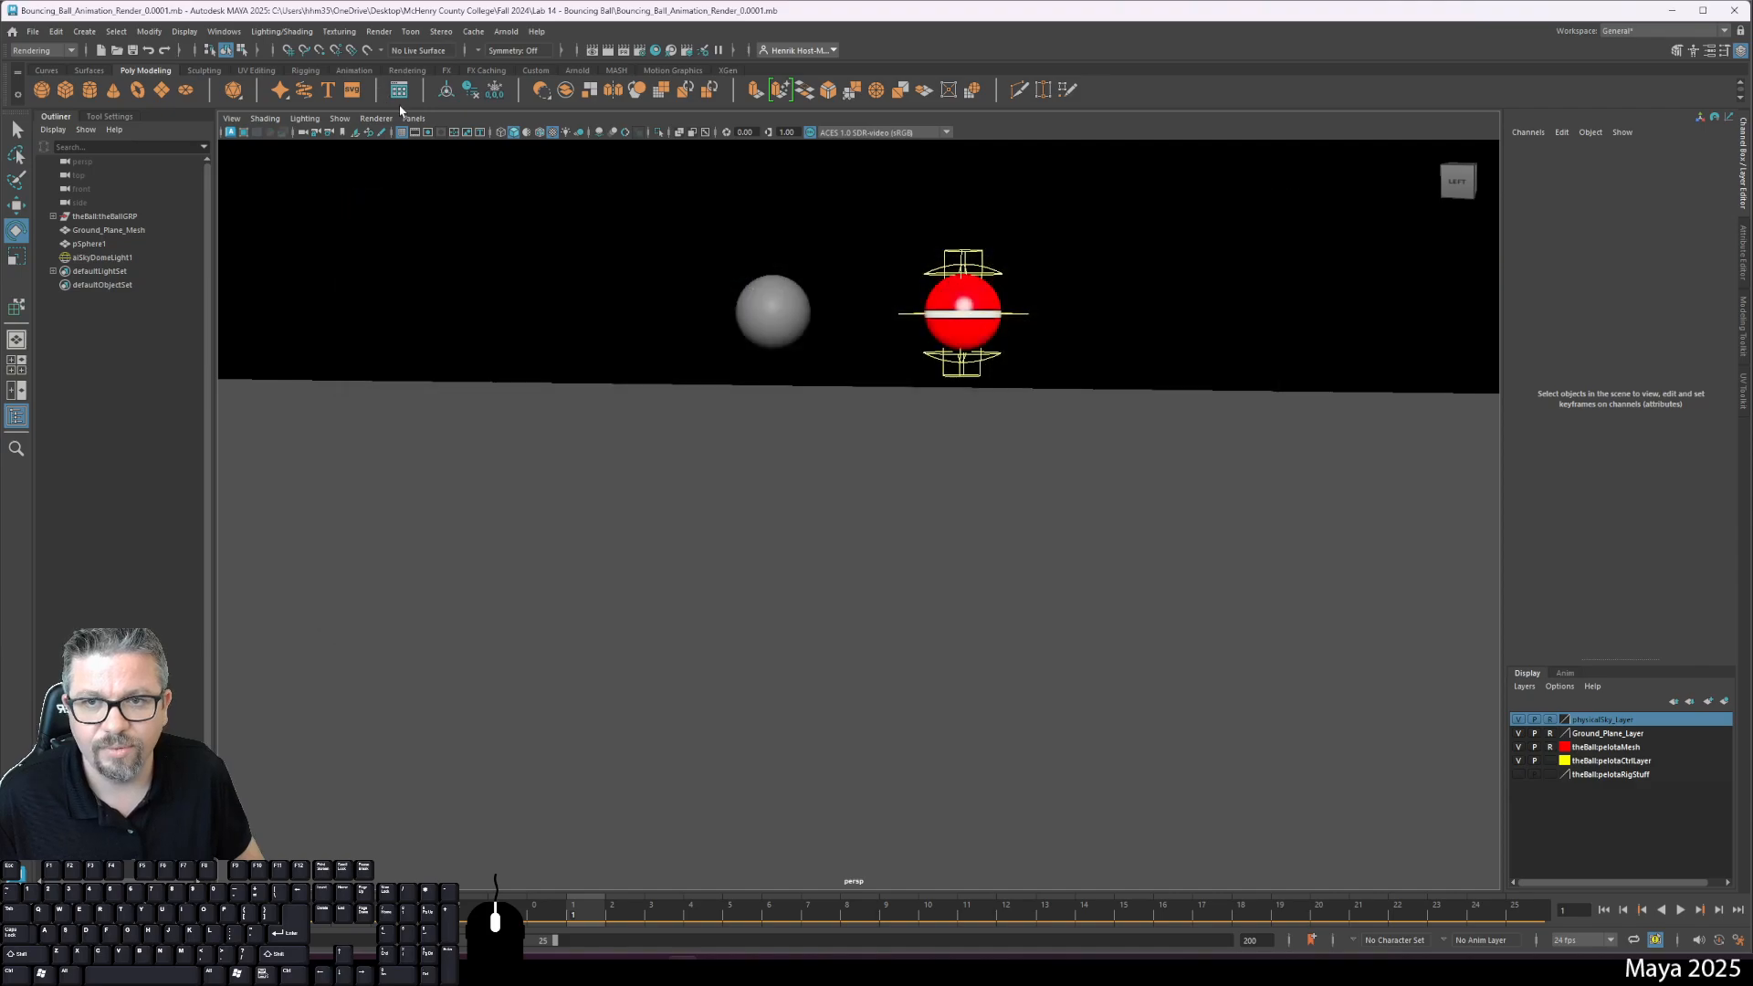
Step: Review the common render settings, including image size, frame range and file name prefix, and close them without changes
left_click(379, 31)
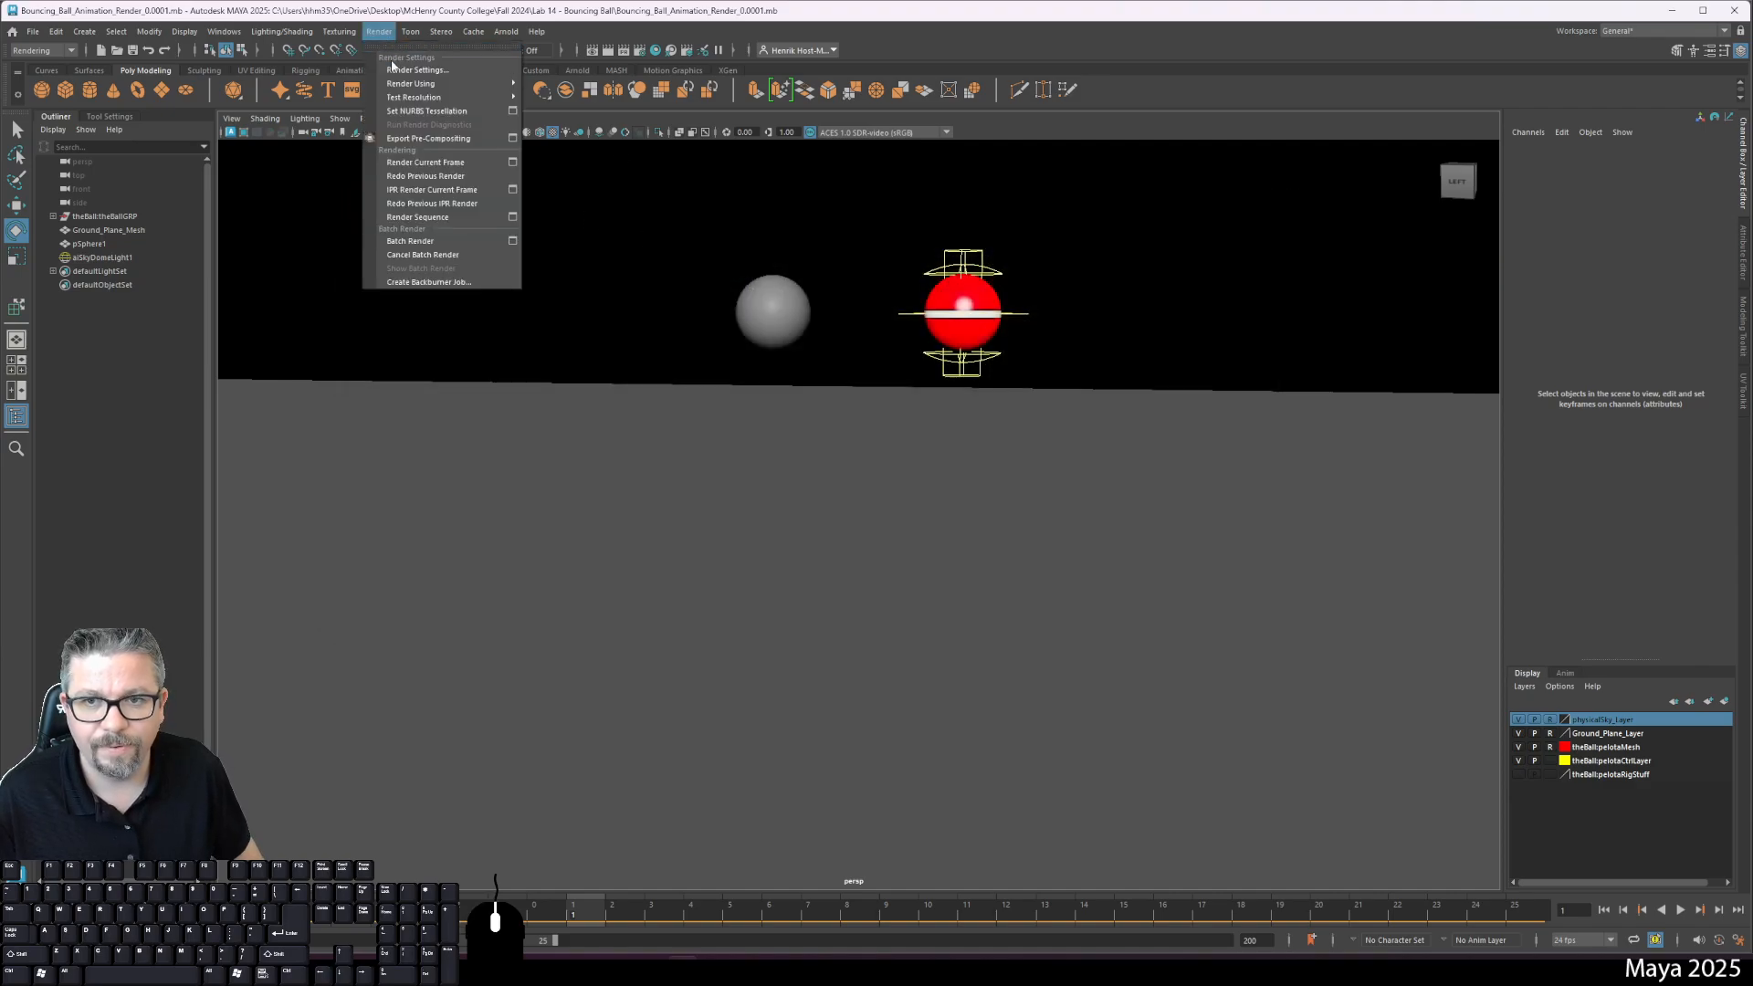
left_click(458, 70)
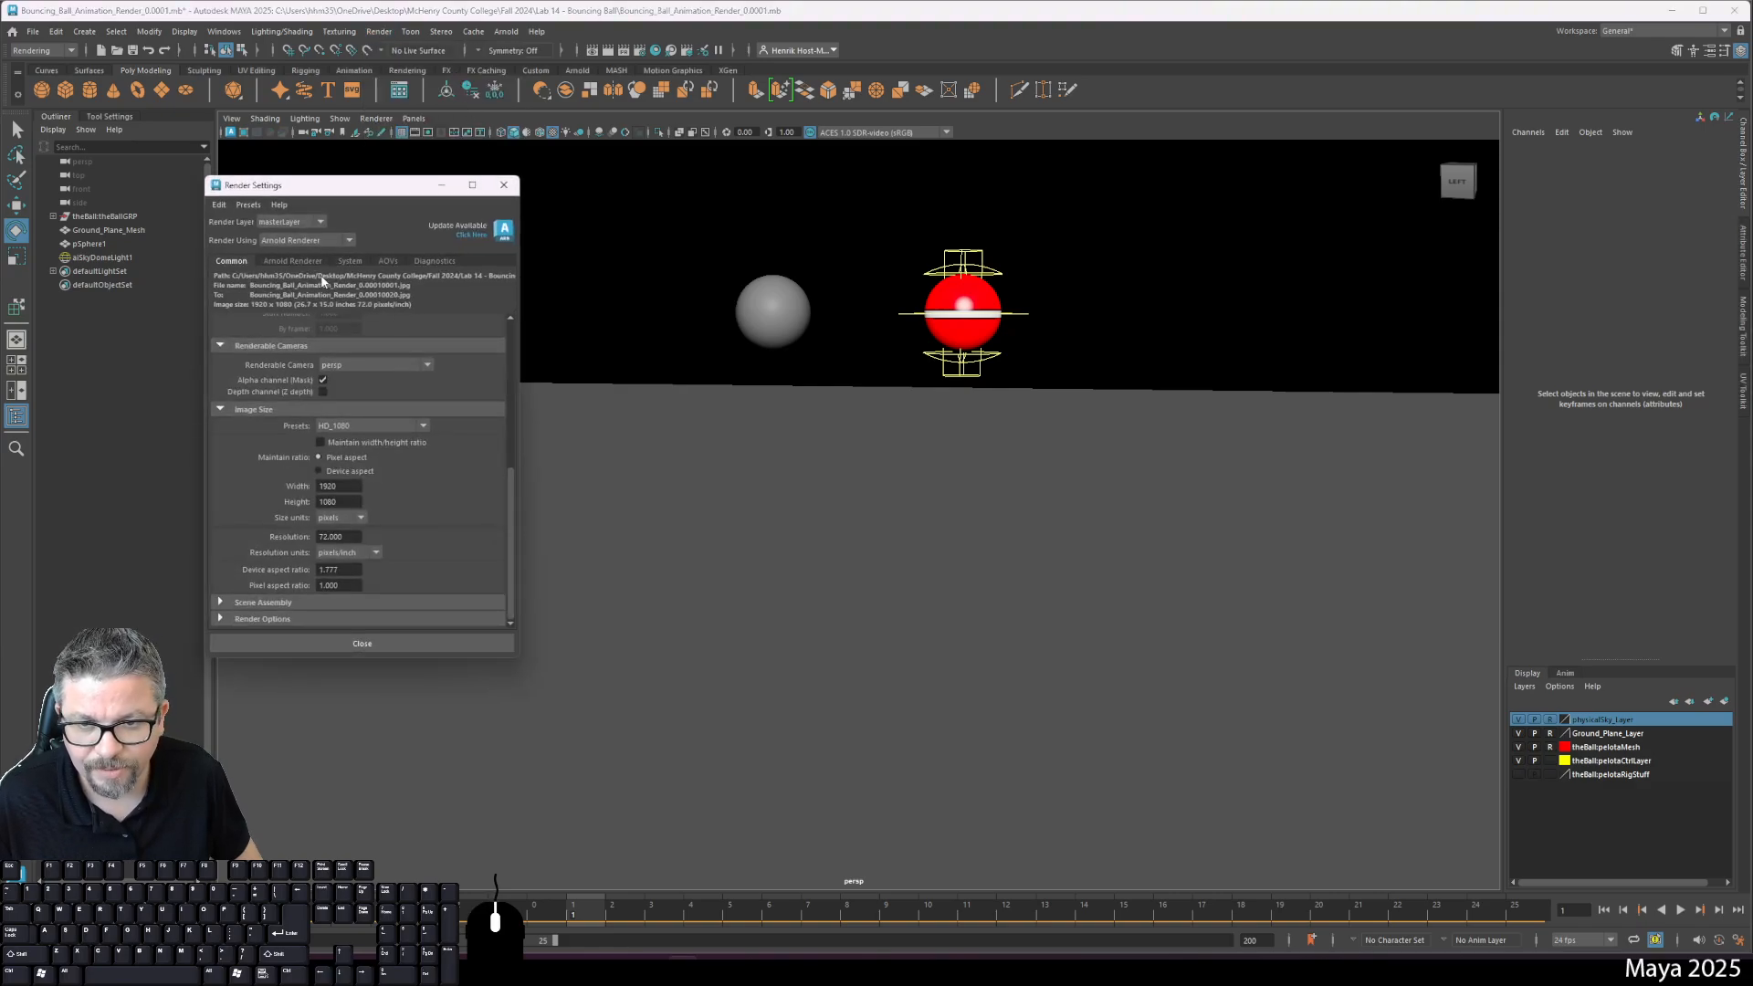
scroll(367, 413, "up", 5)
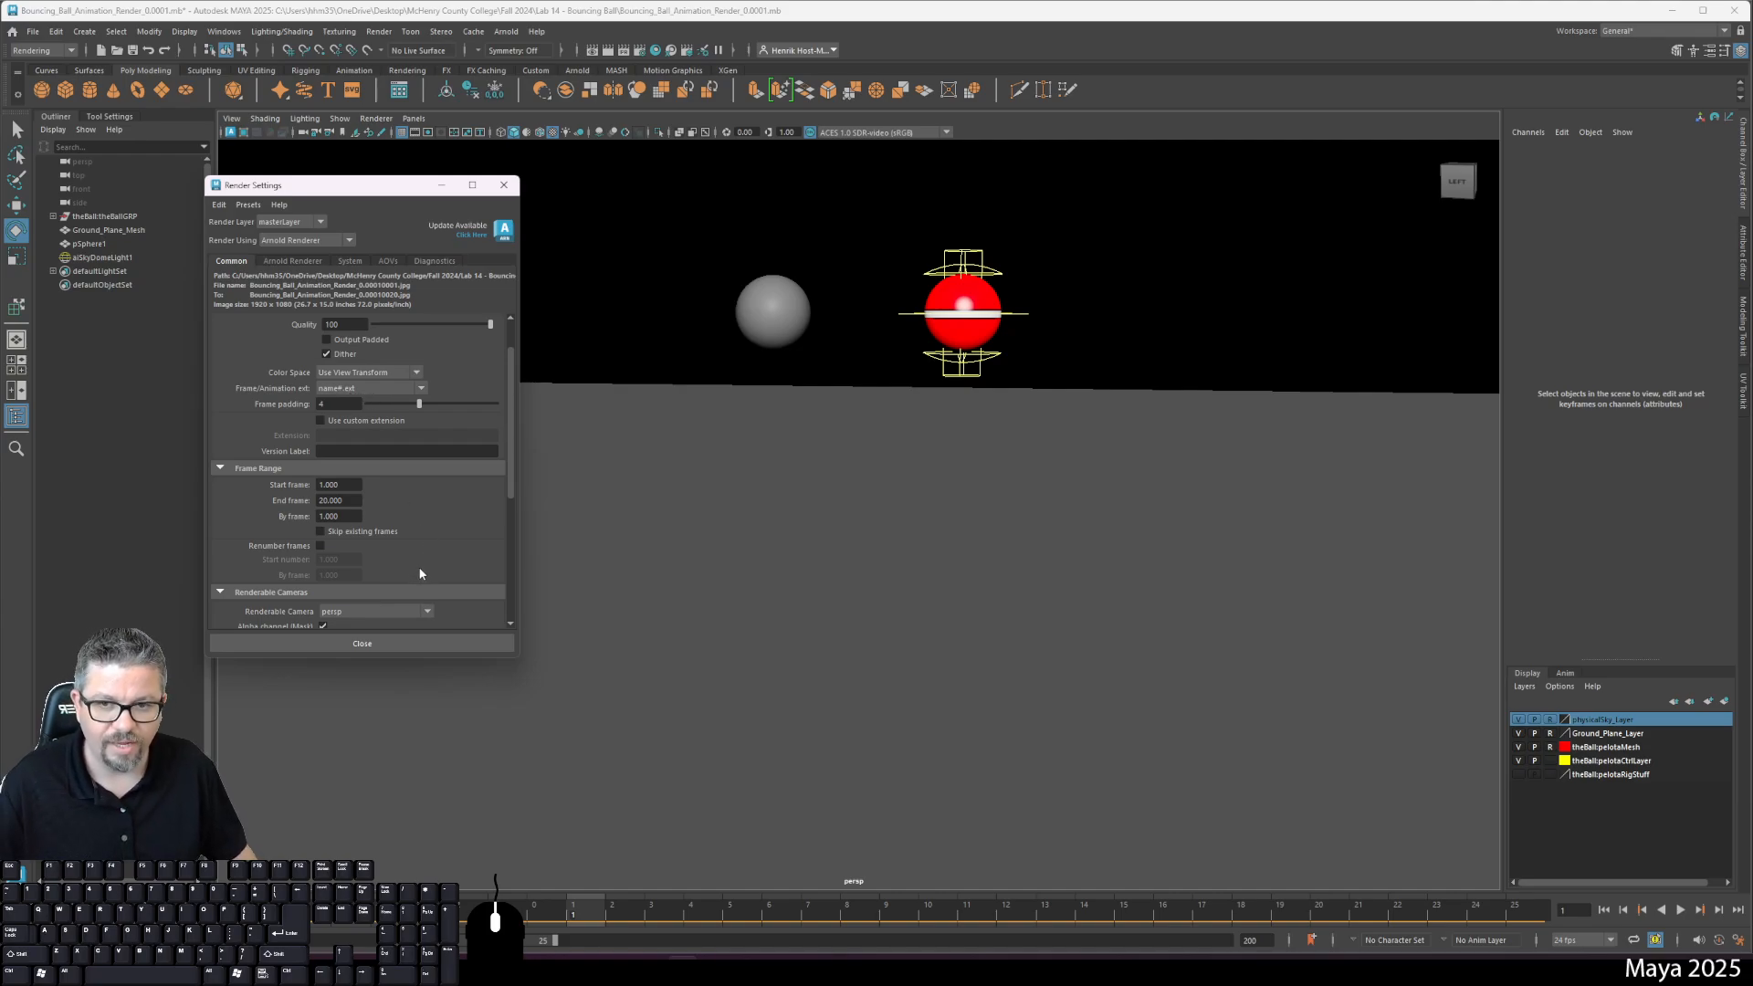
scroll(420, 573, "up", 3)
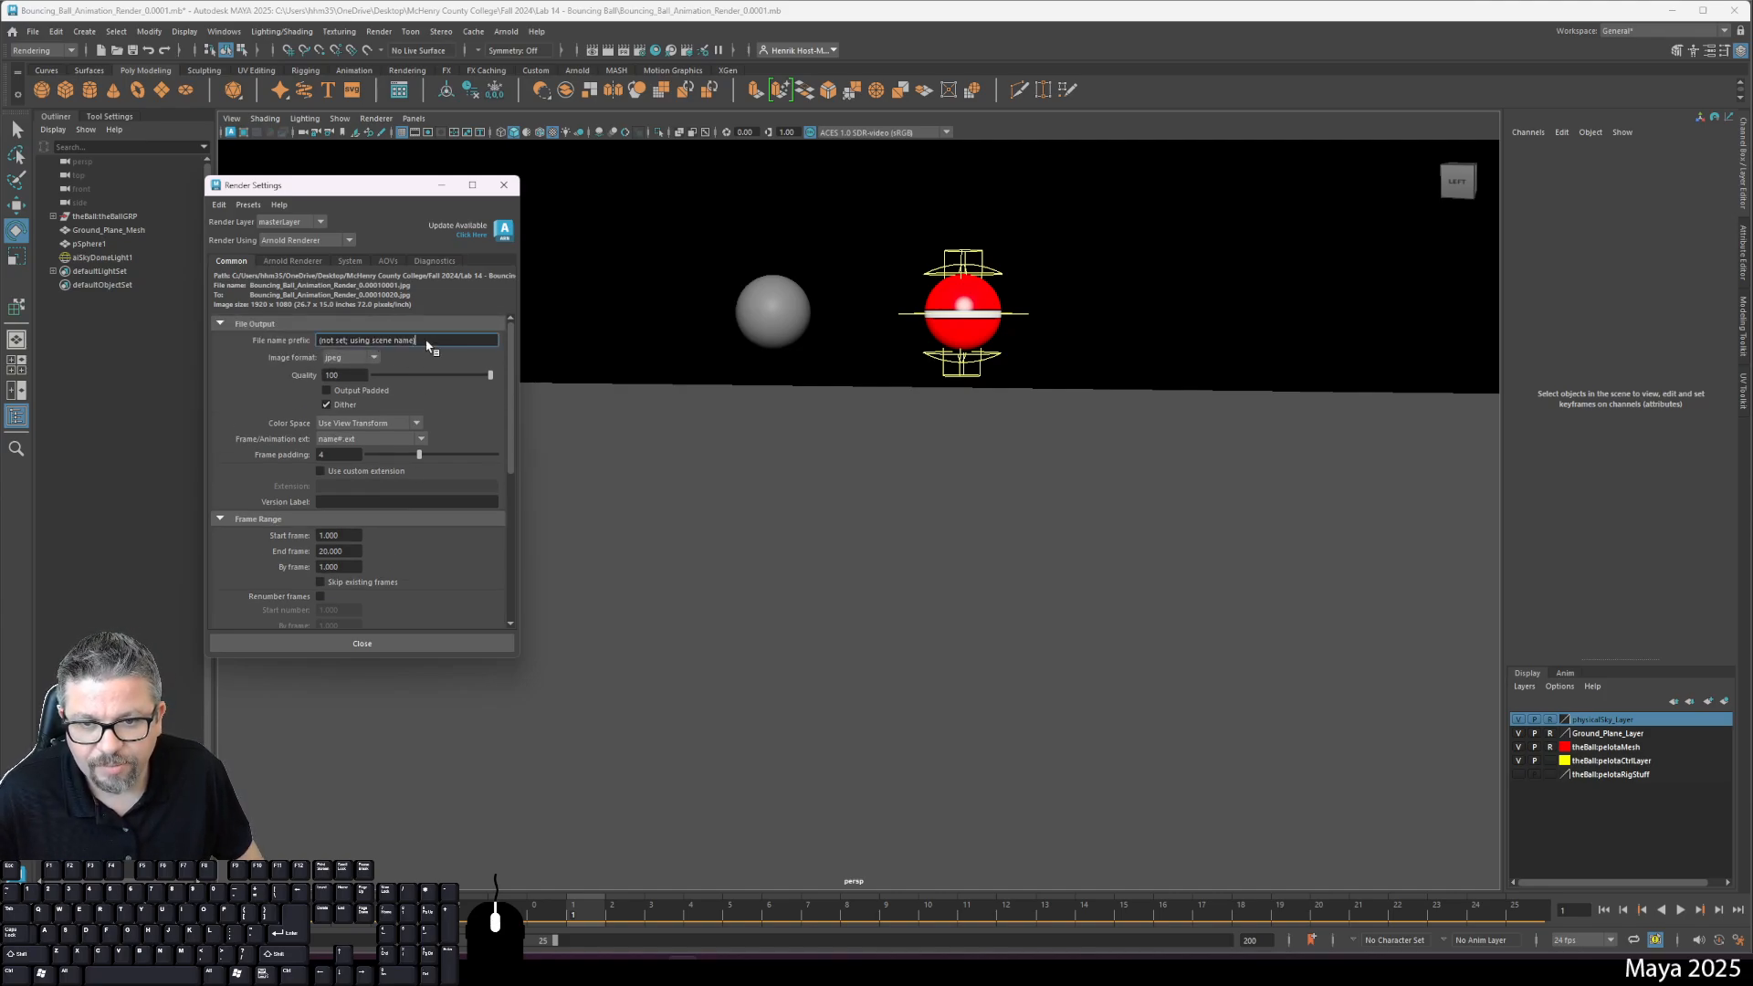
left_click(358, 343)
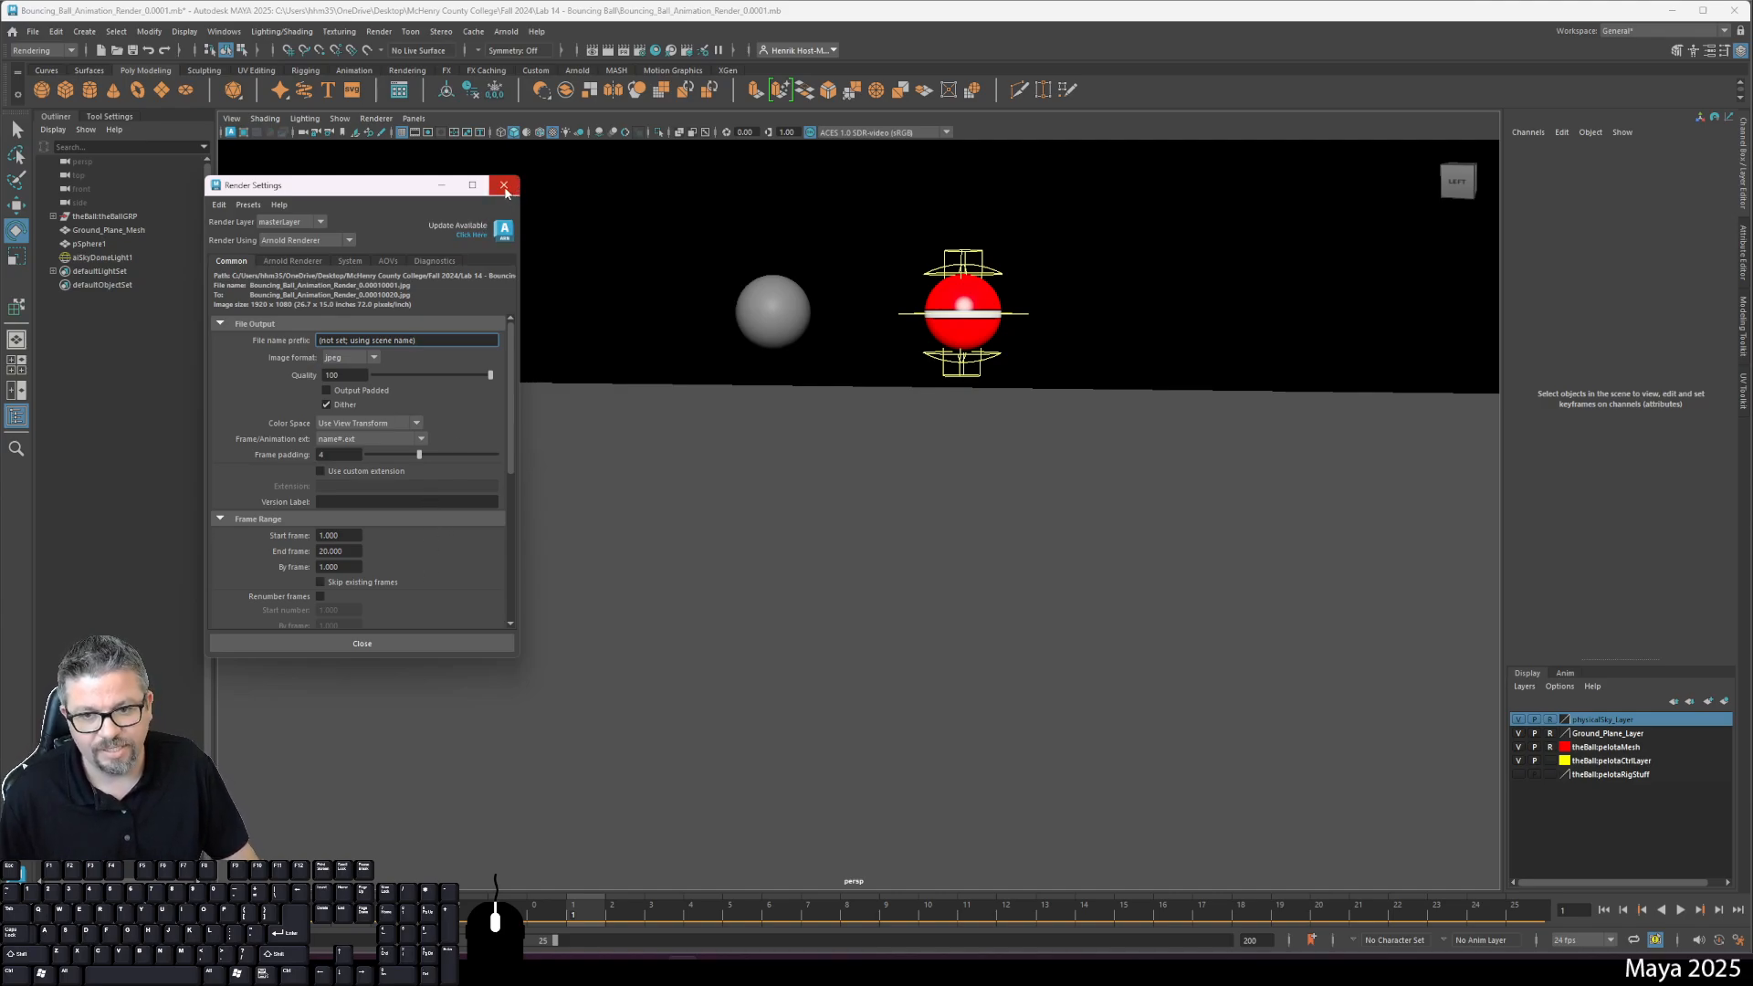
left_click(509, 189)
Step: Reframe the two balls slightly and show the Resolution Gate for the perspective camera
left_click_drag(854, 402, 840, 438, "alt")
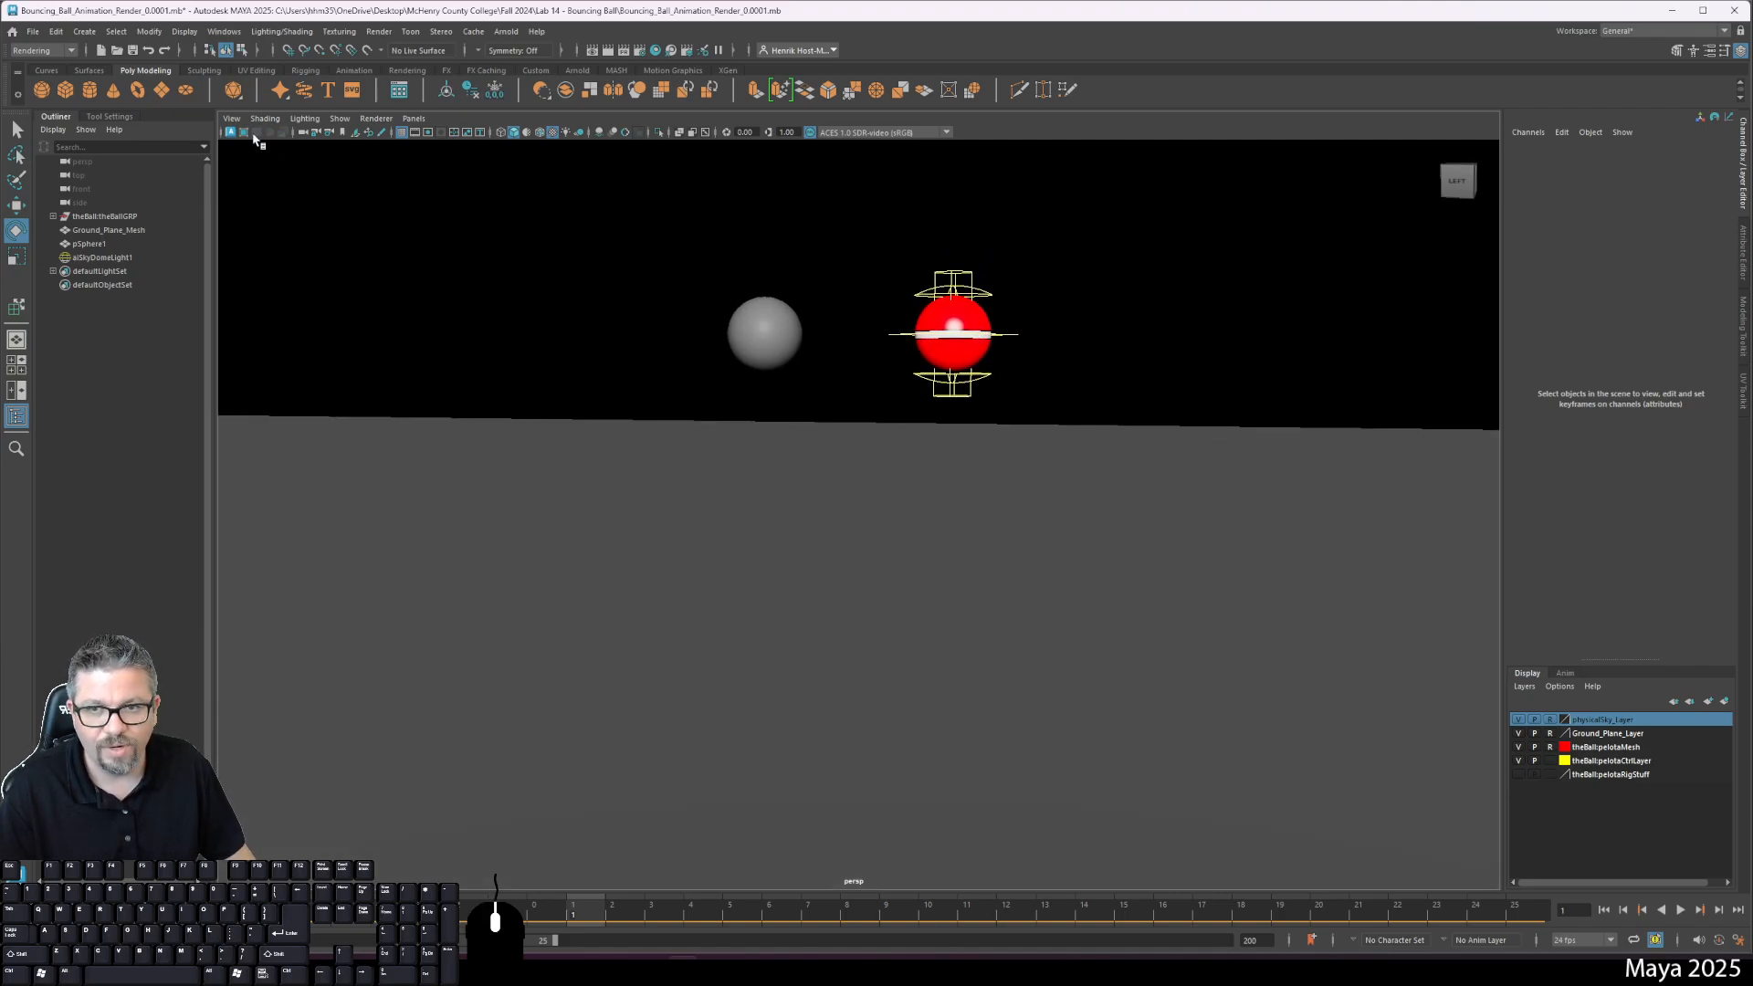
left_click(242, 123)
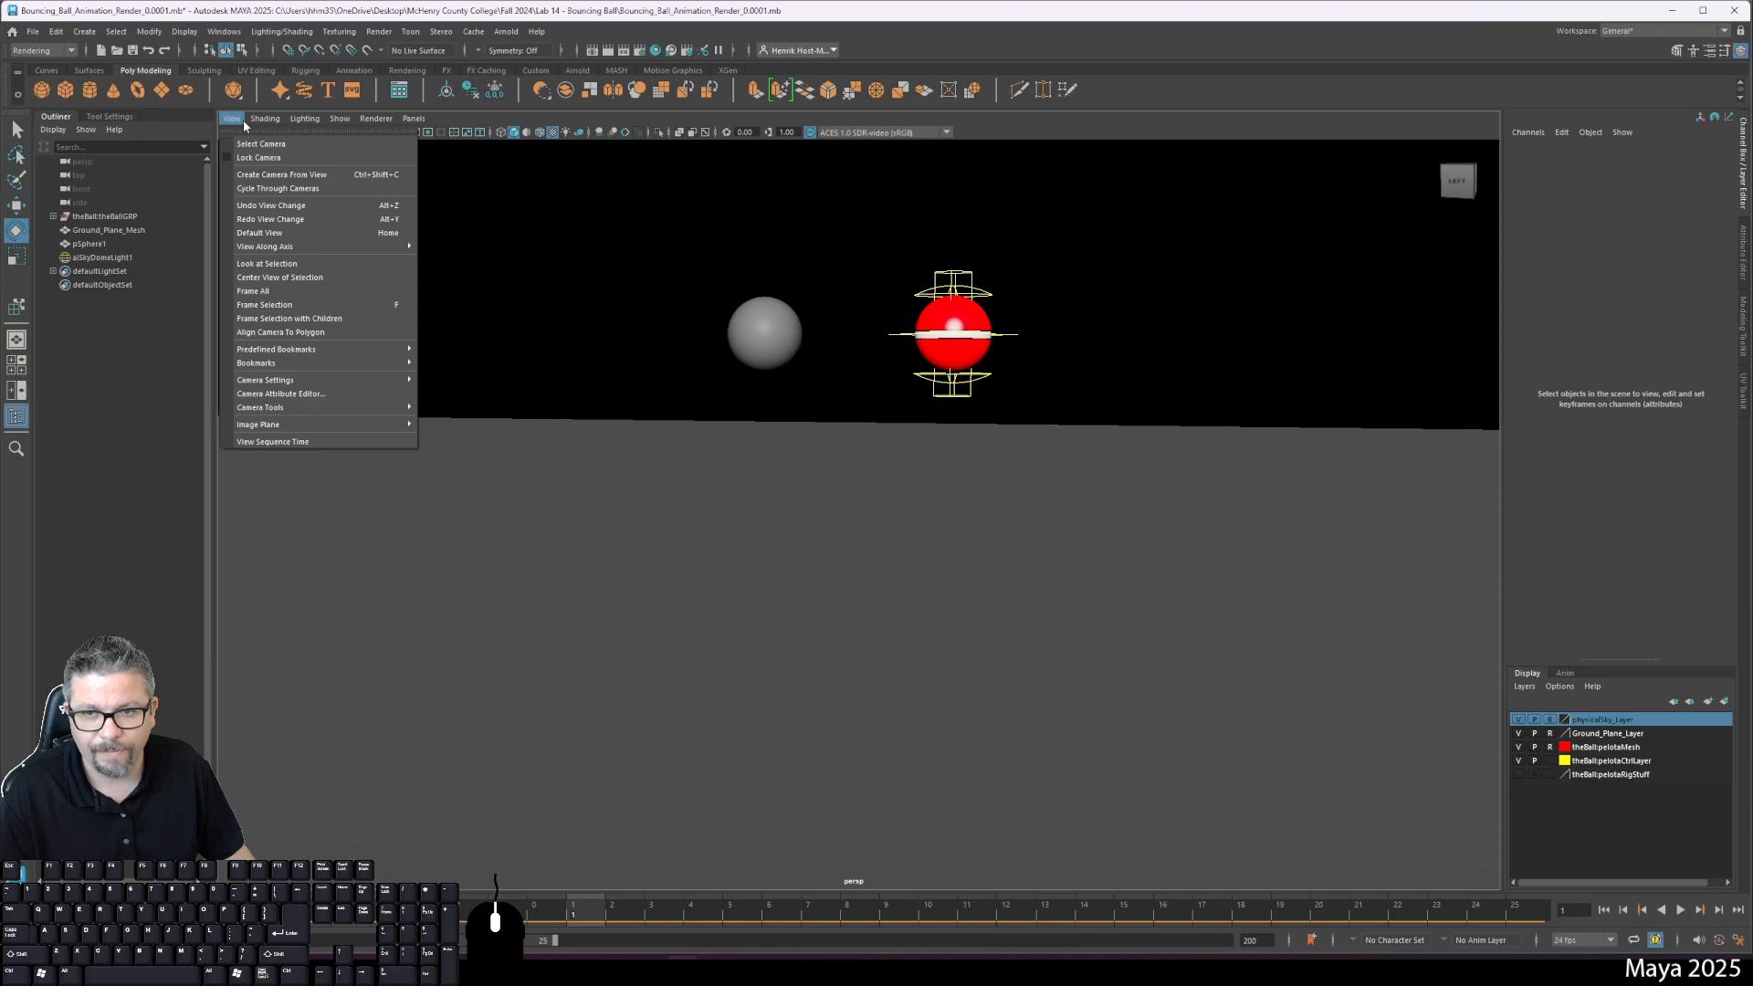
mouse_move(266, 120)
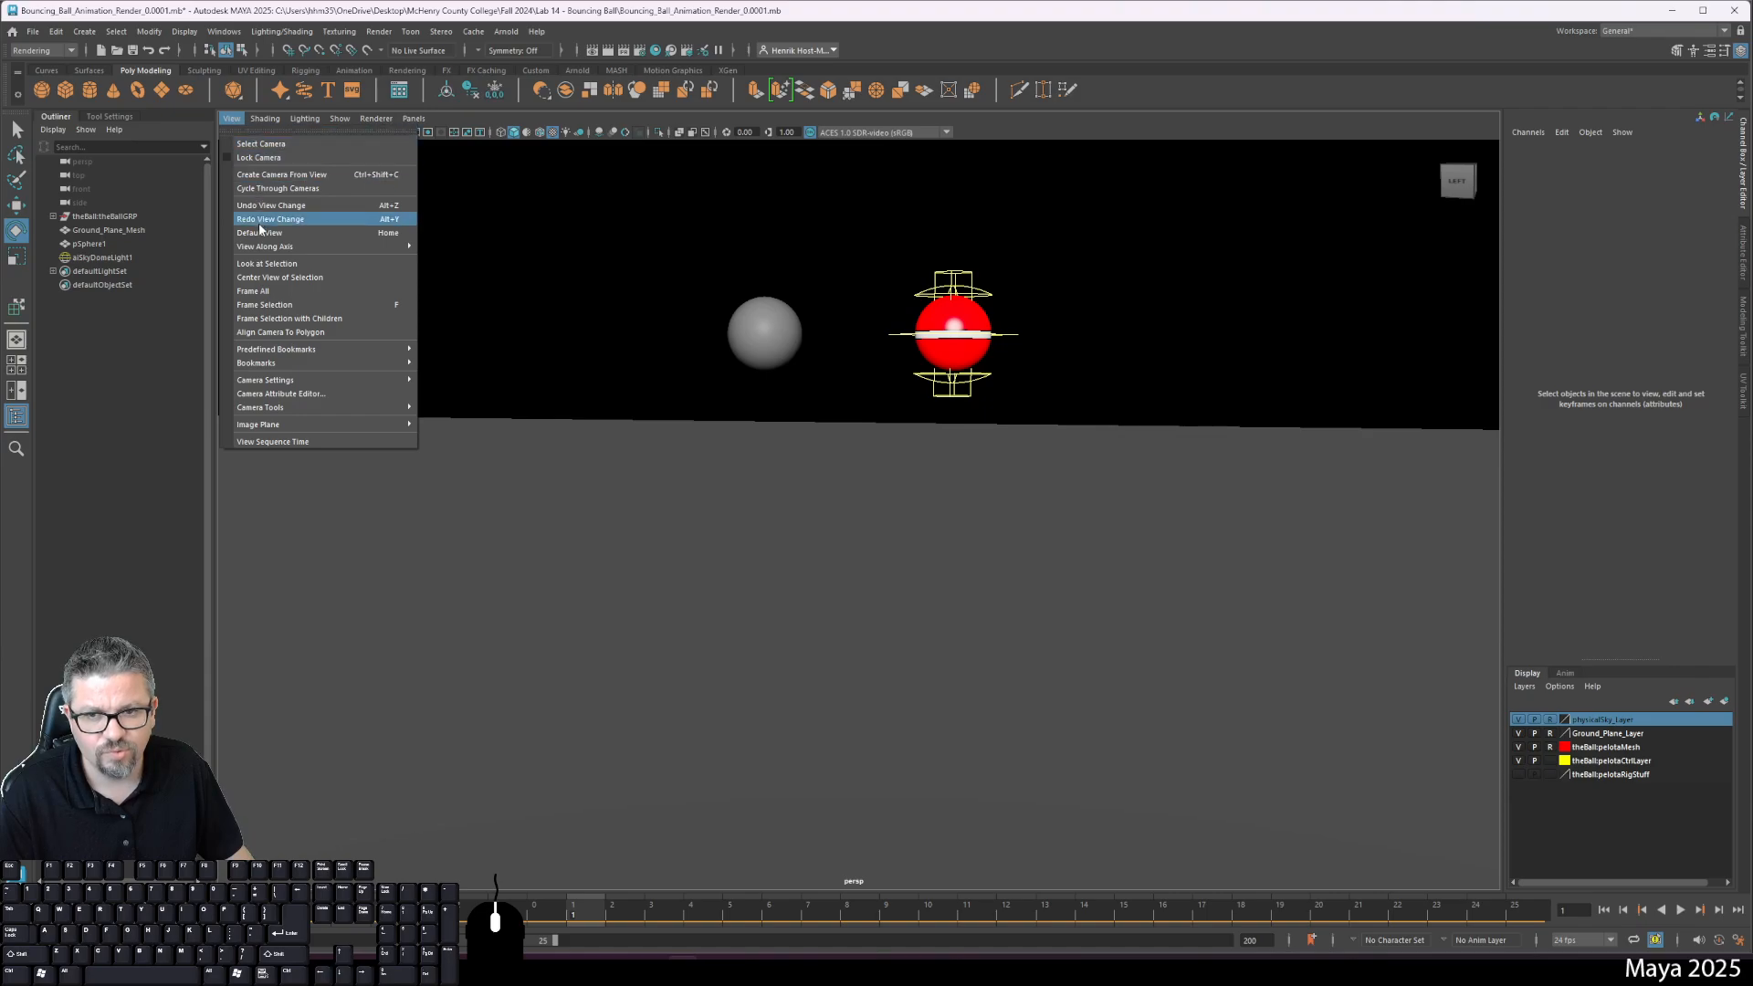
mouse_move(307, 384)
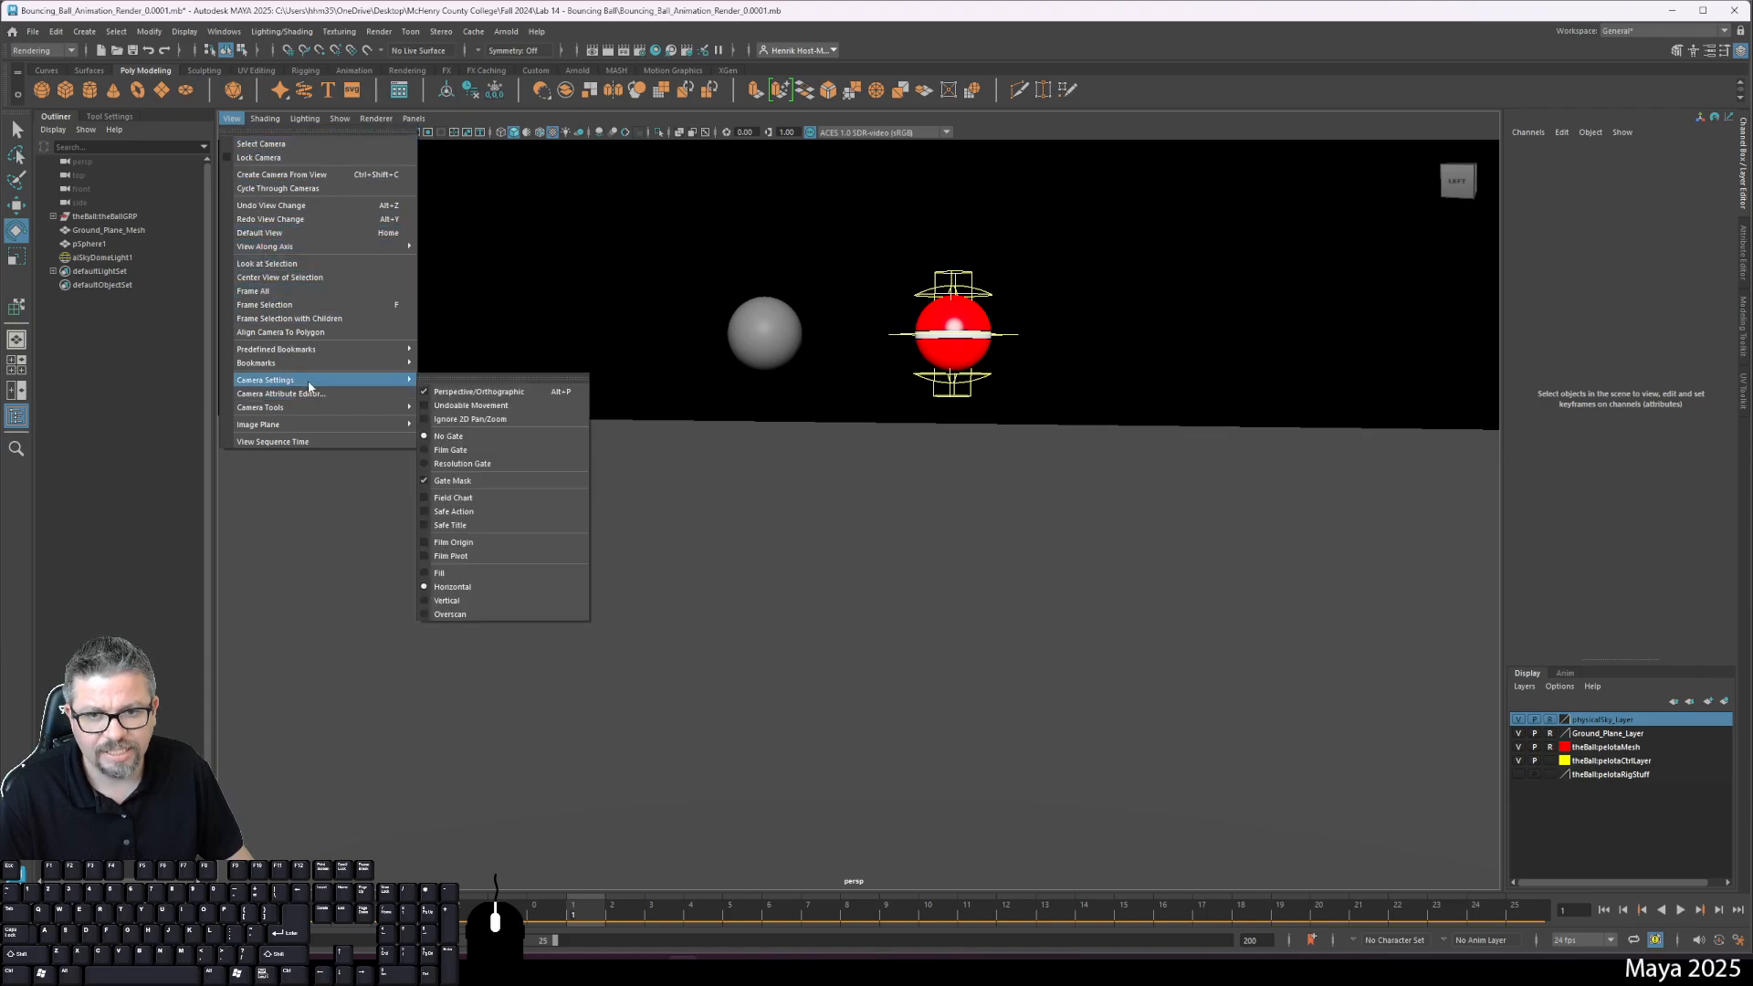
left_click(483, 464)
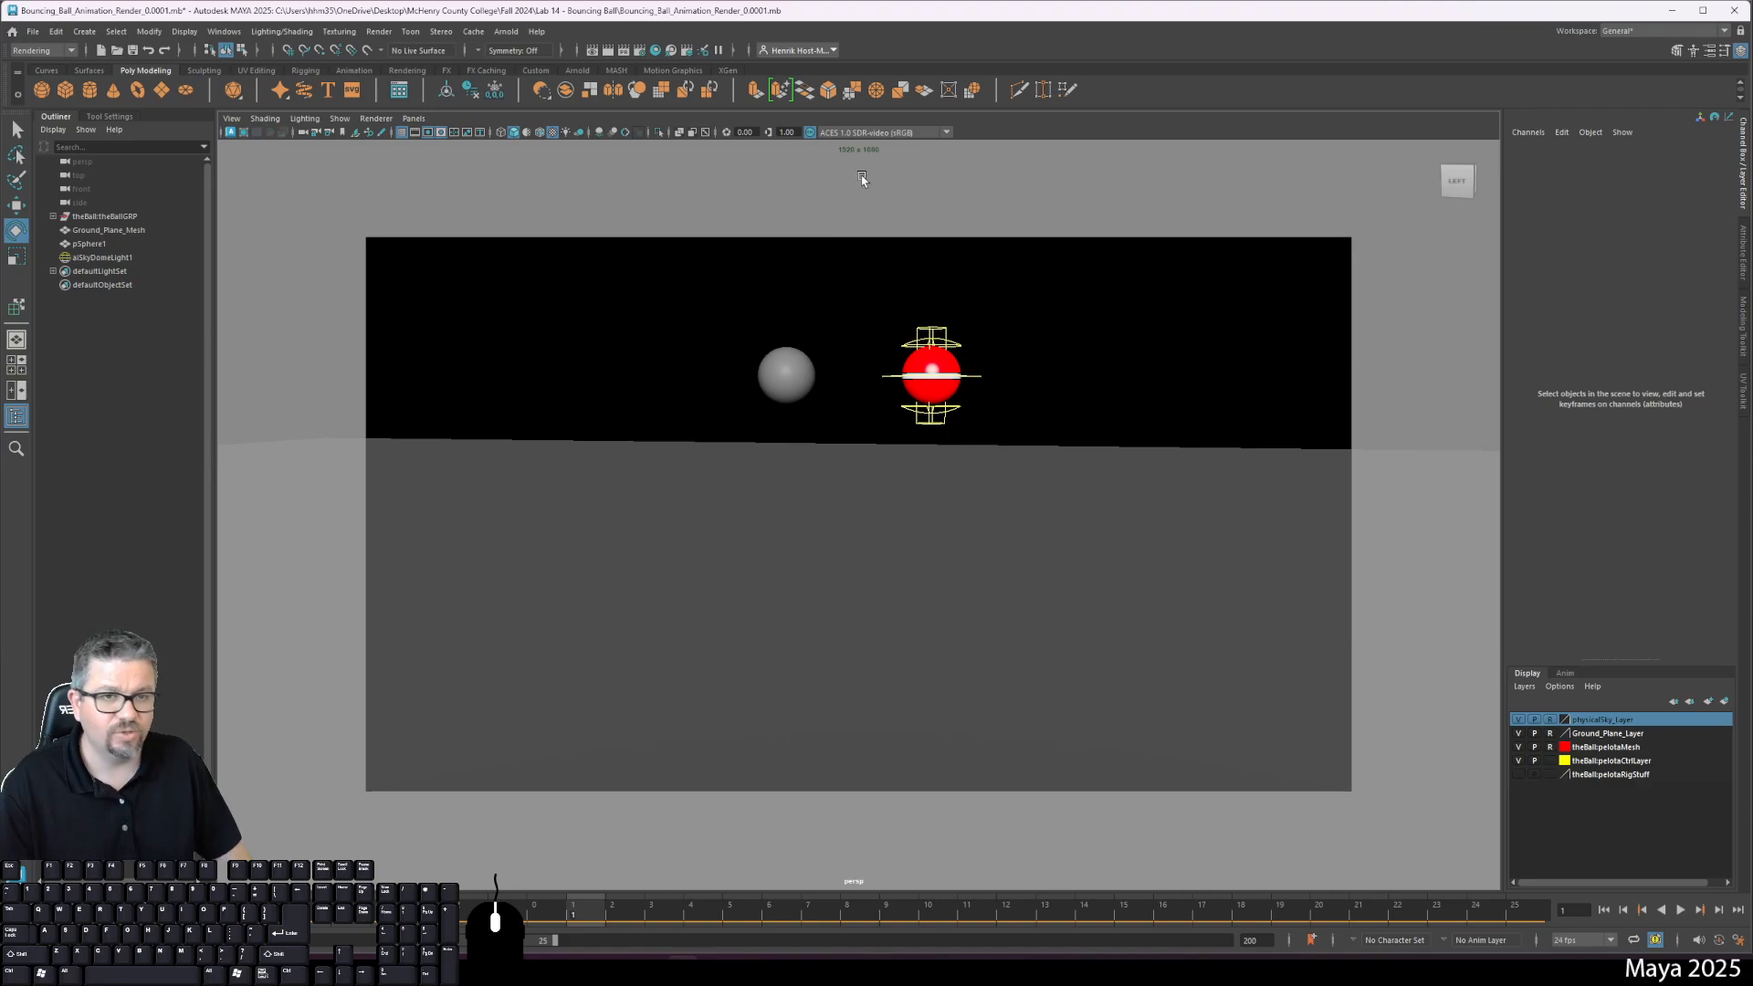
Step: Test-render the current frame with Arnold, inspect the framing of both balls and their shadows, and close the render view
left_click(507, 33)
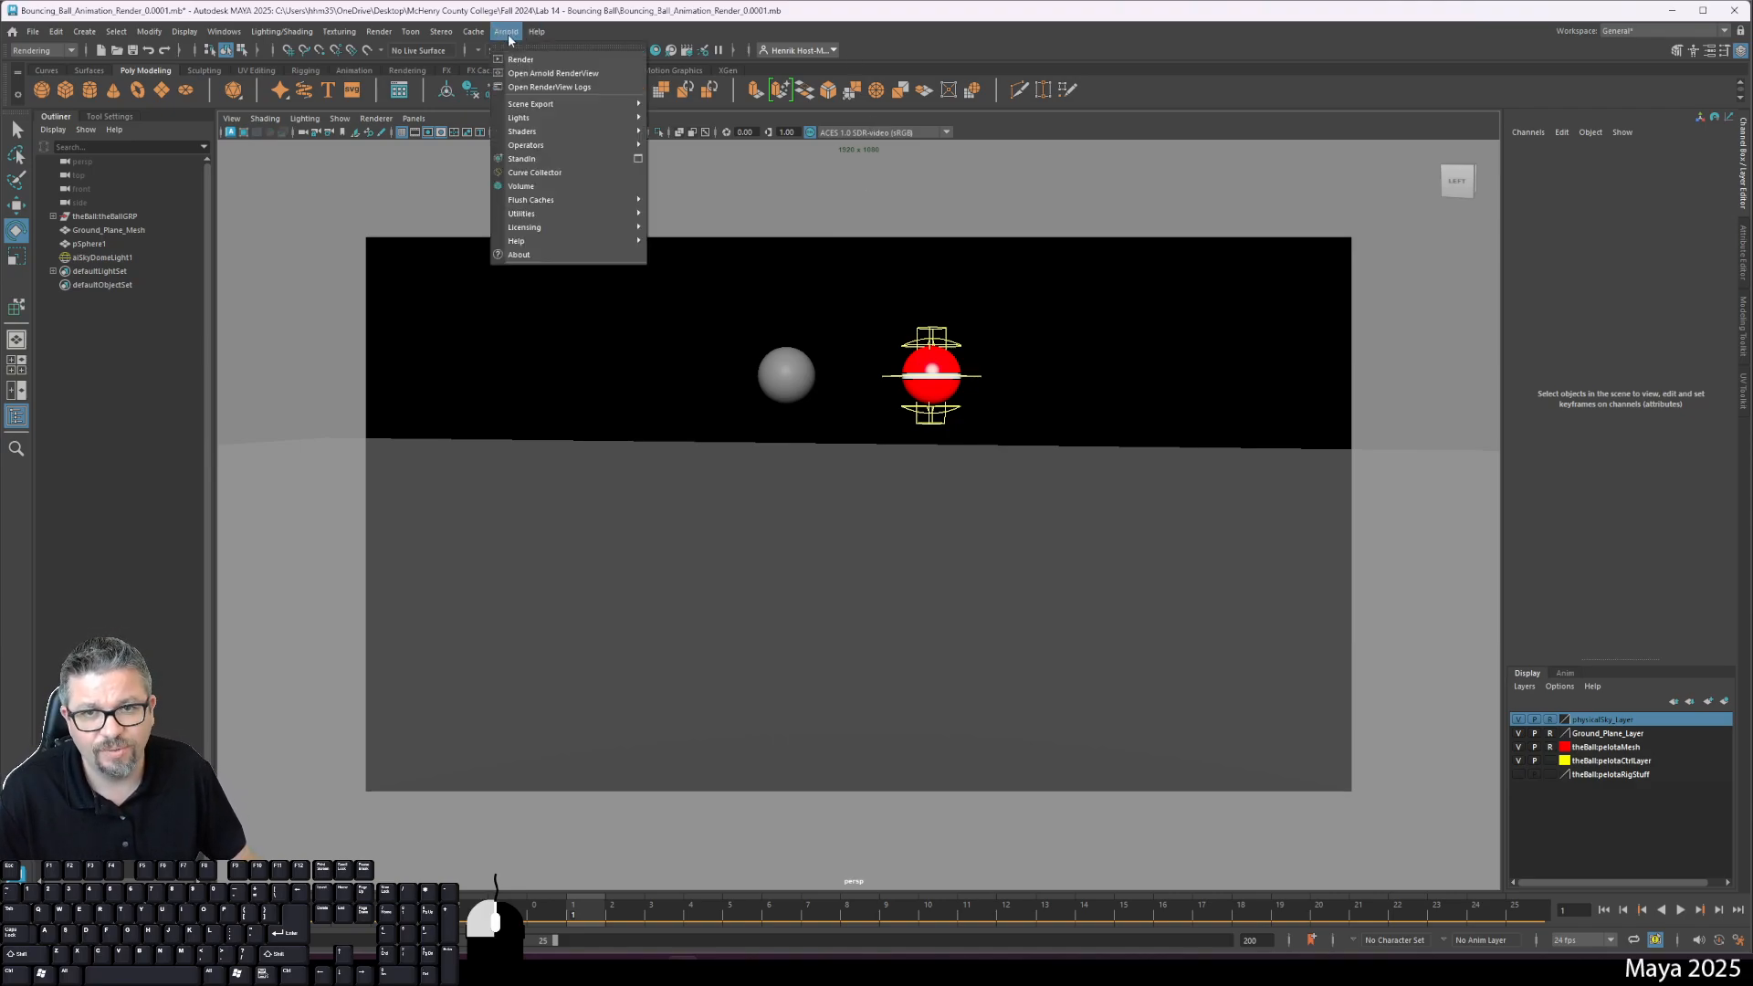
left_click(519, 59)
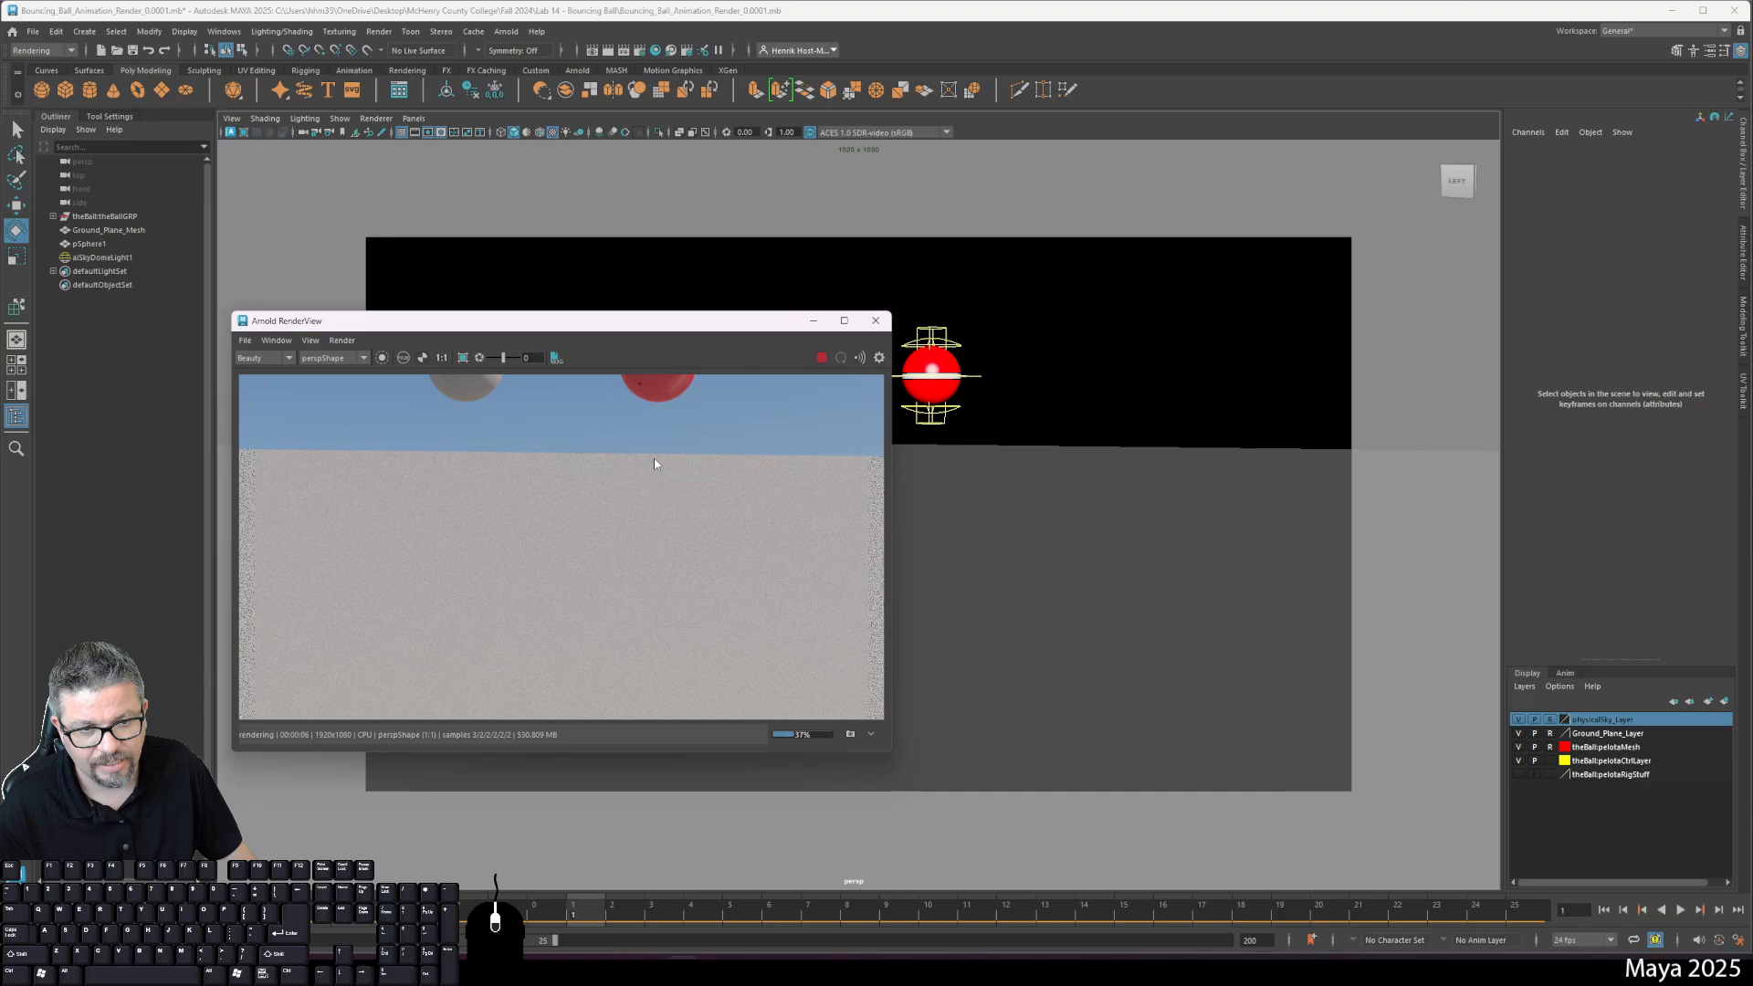
scroll(655, 461, "down", 4)
scroll(655, 468, "up", 2)
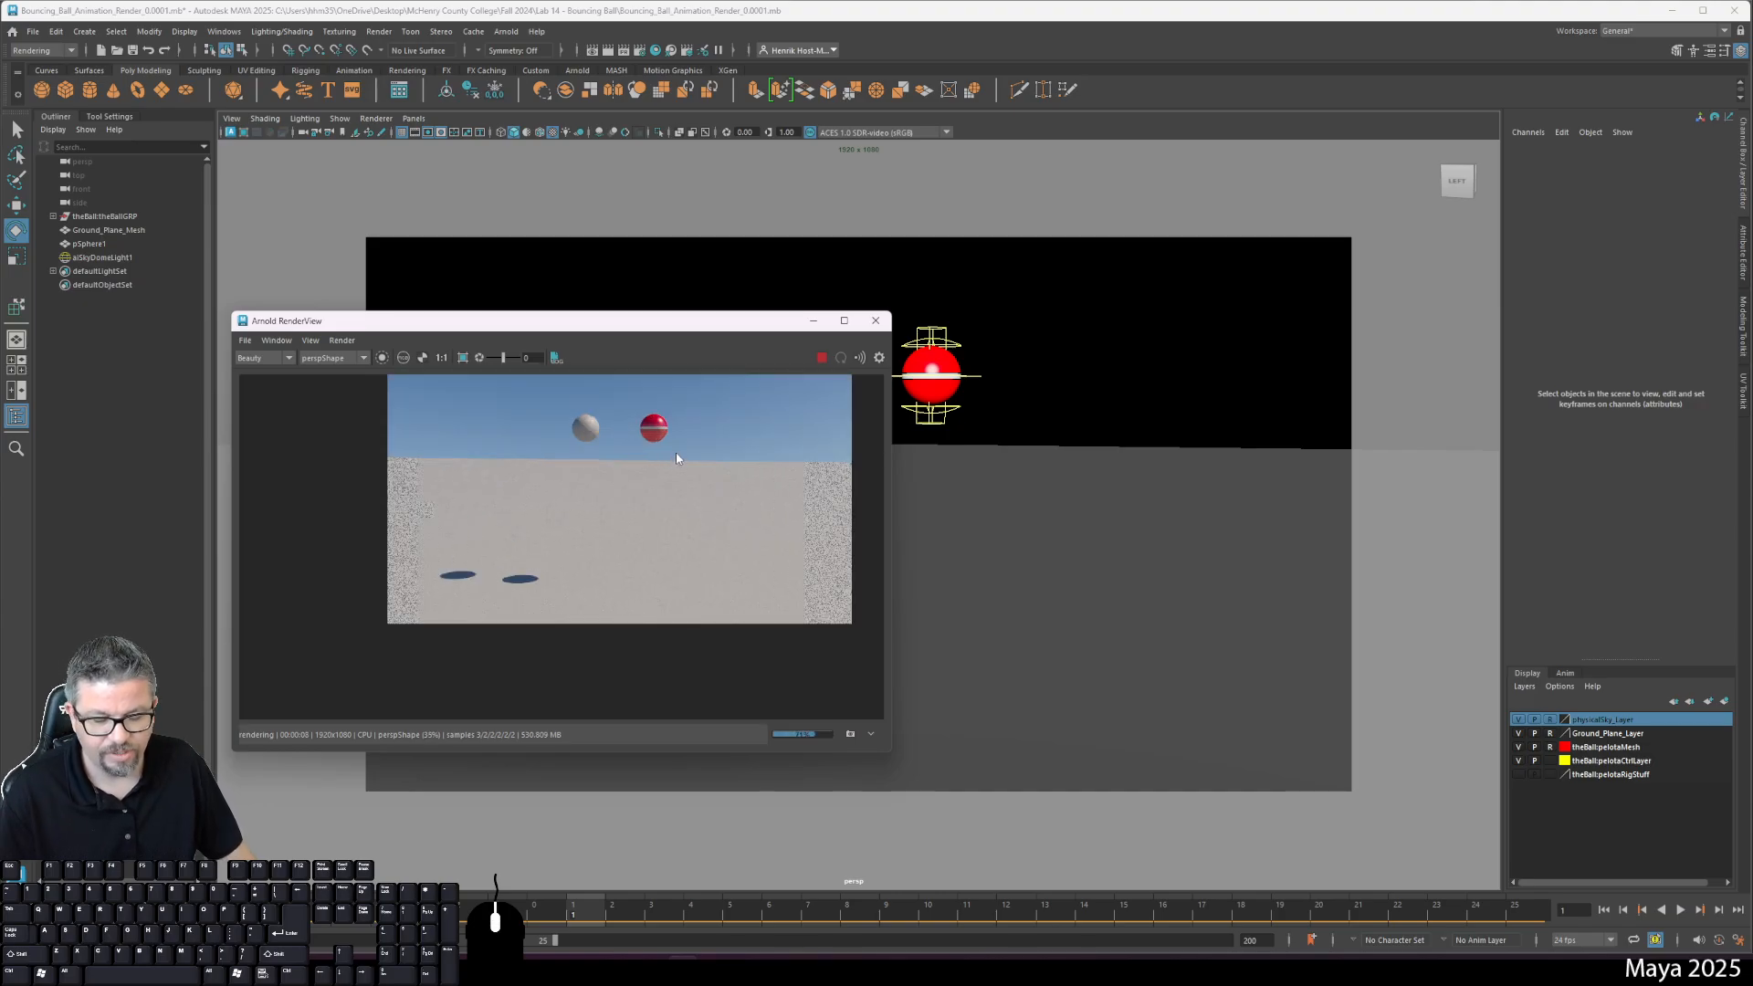
middle_click_drag(669, 487, 630, 497, "alt")
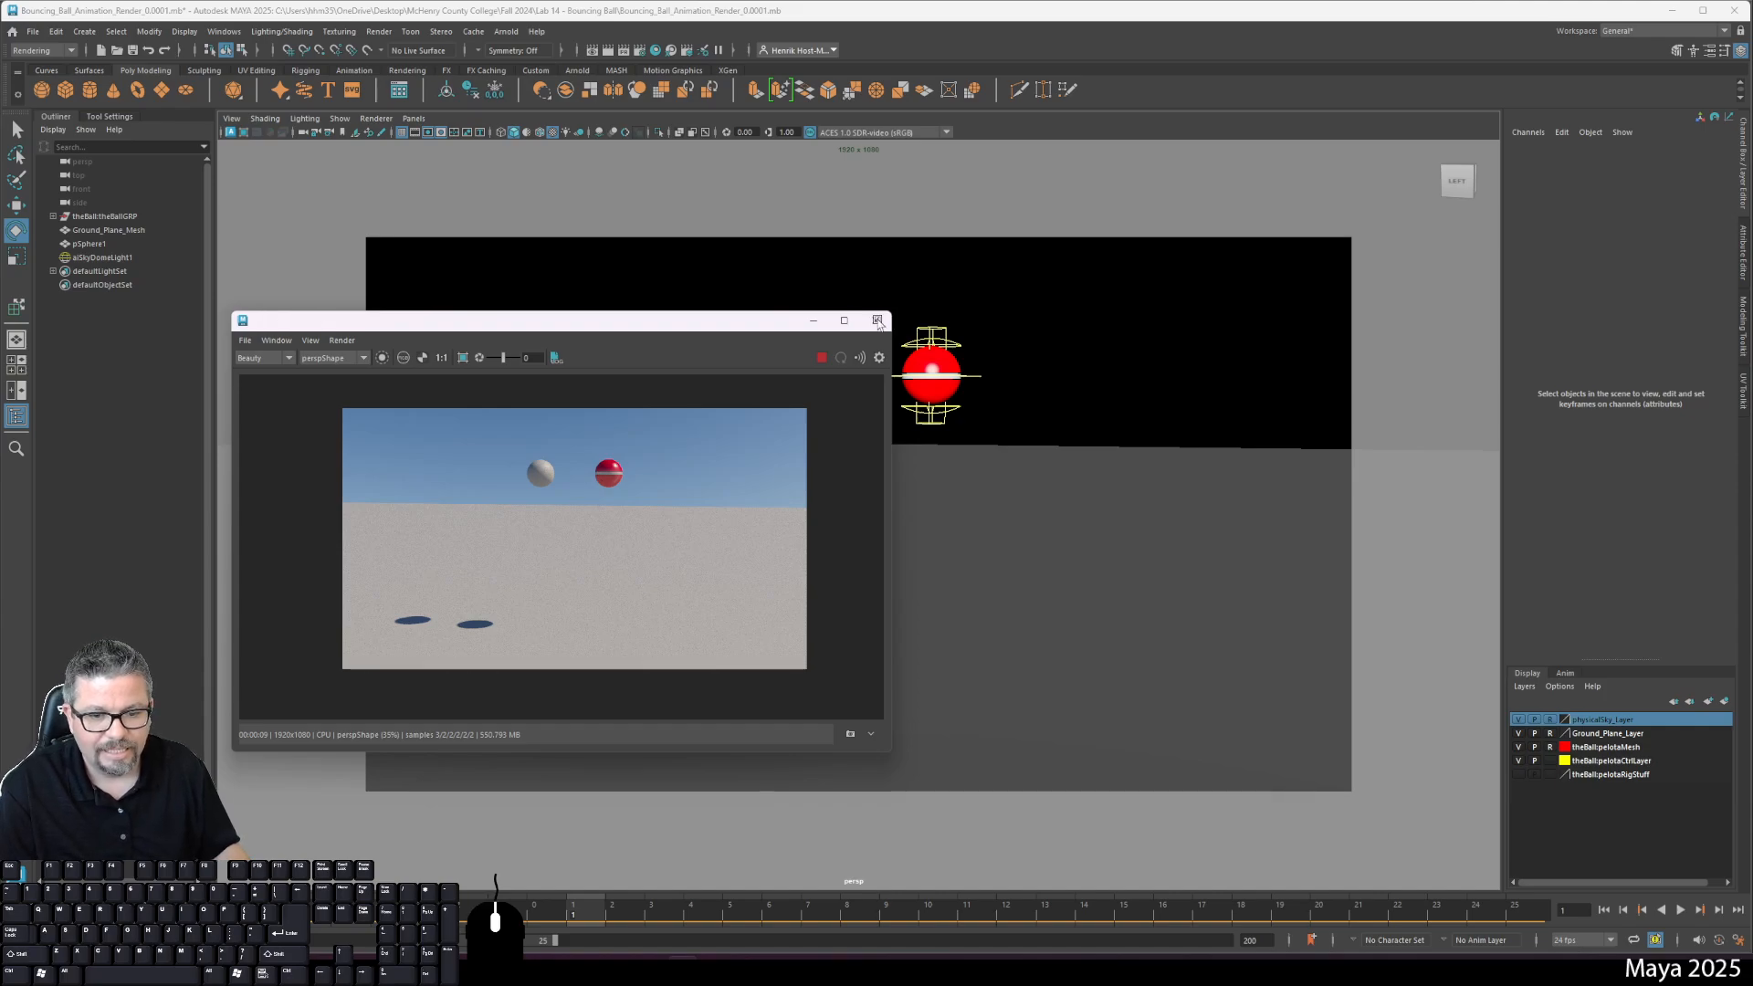
left_click(876, 321)
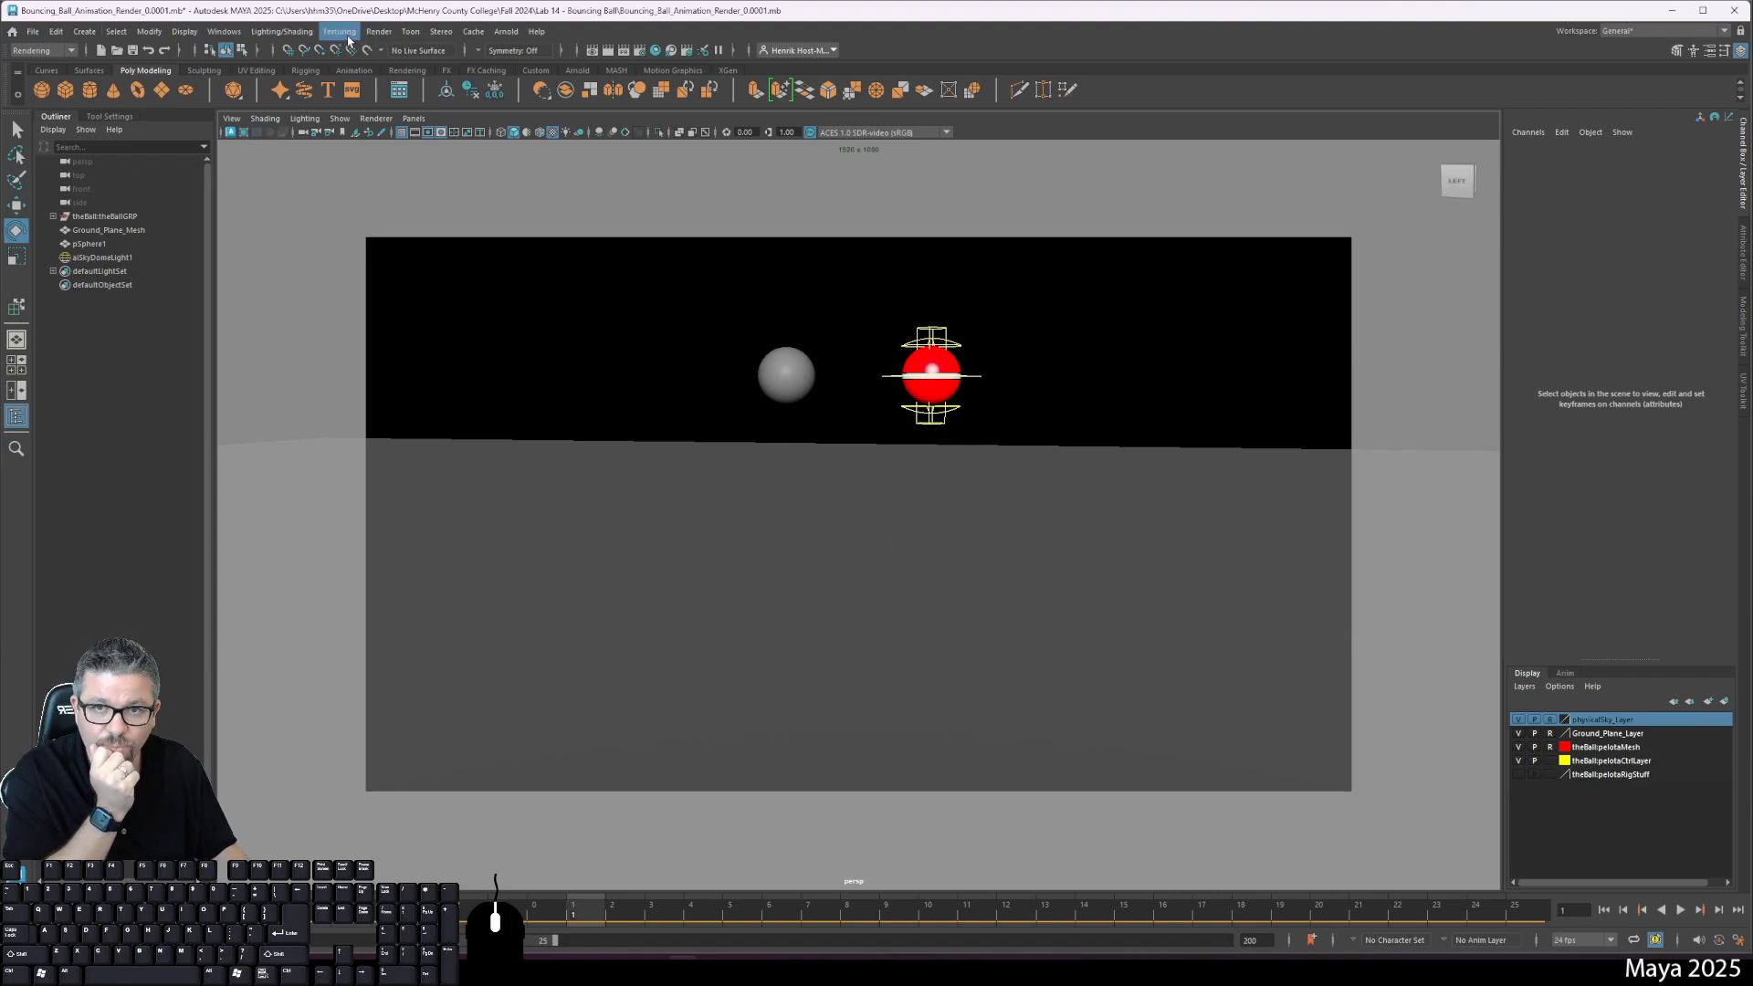
Step: Try a batch render of the scene and check the images and tmp folders in Lab 14 - Bouncing Ball for output
left_click(379, 32)
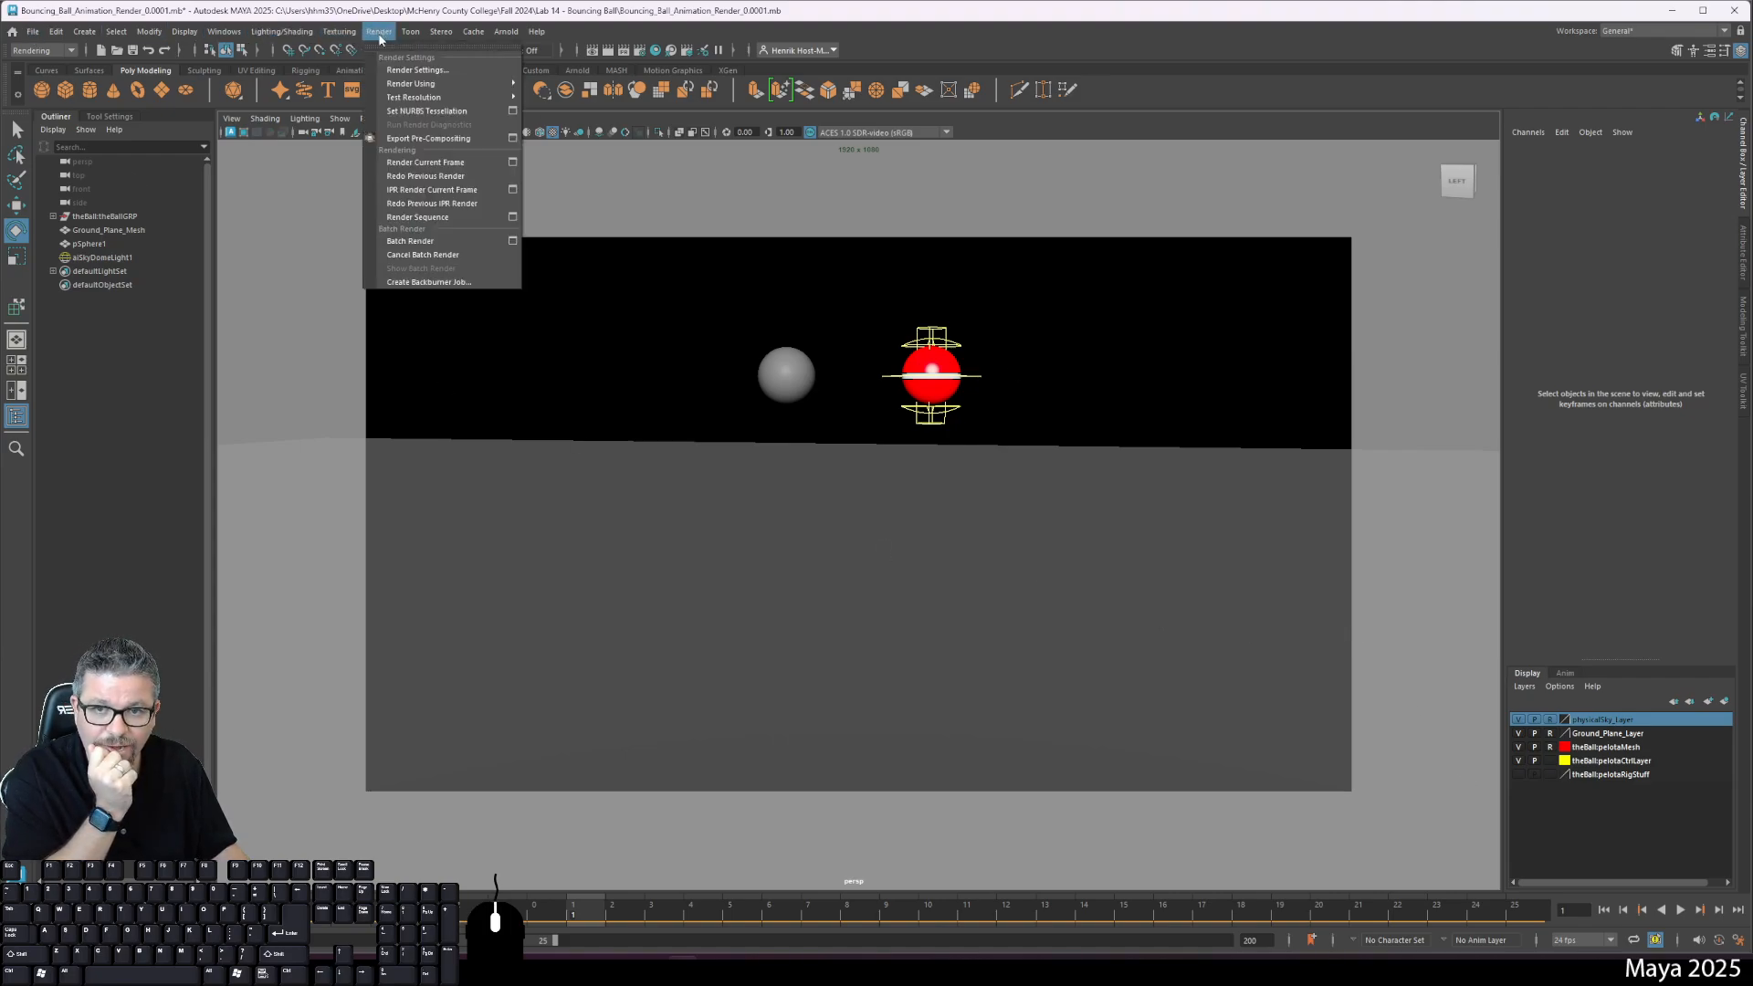
left_click(449, 240)
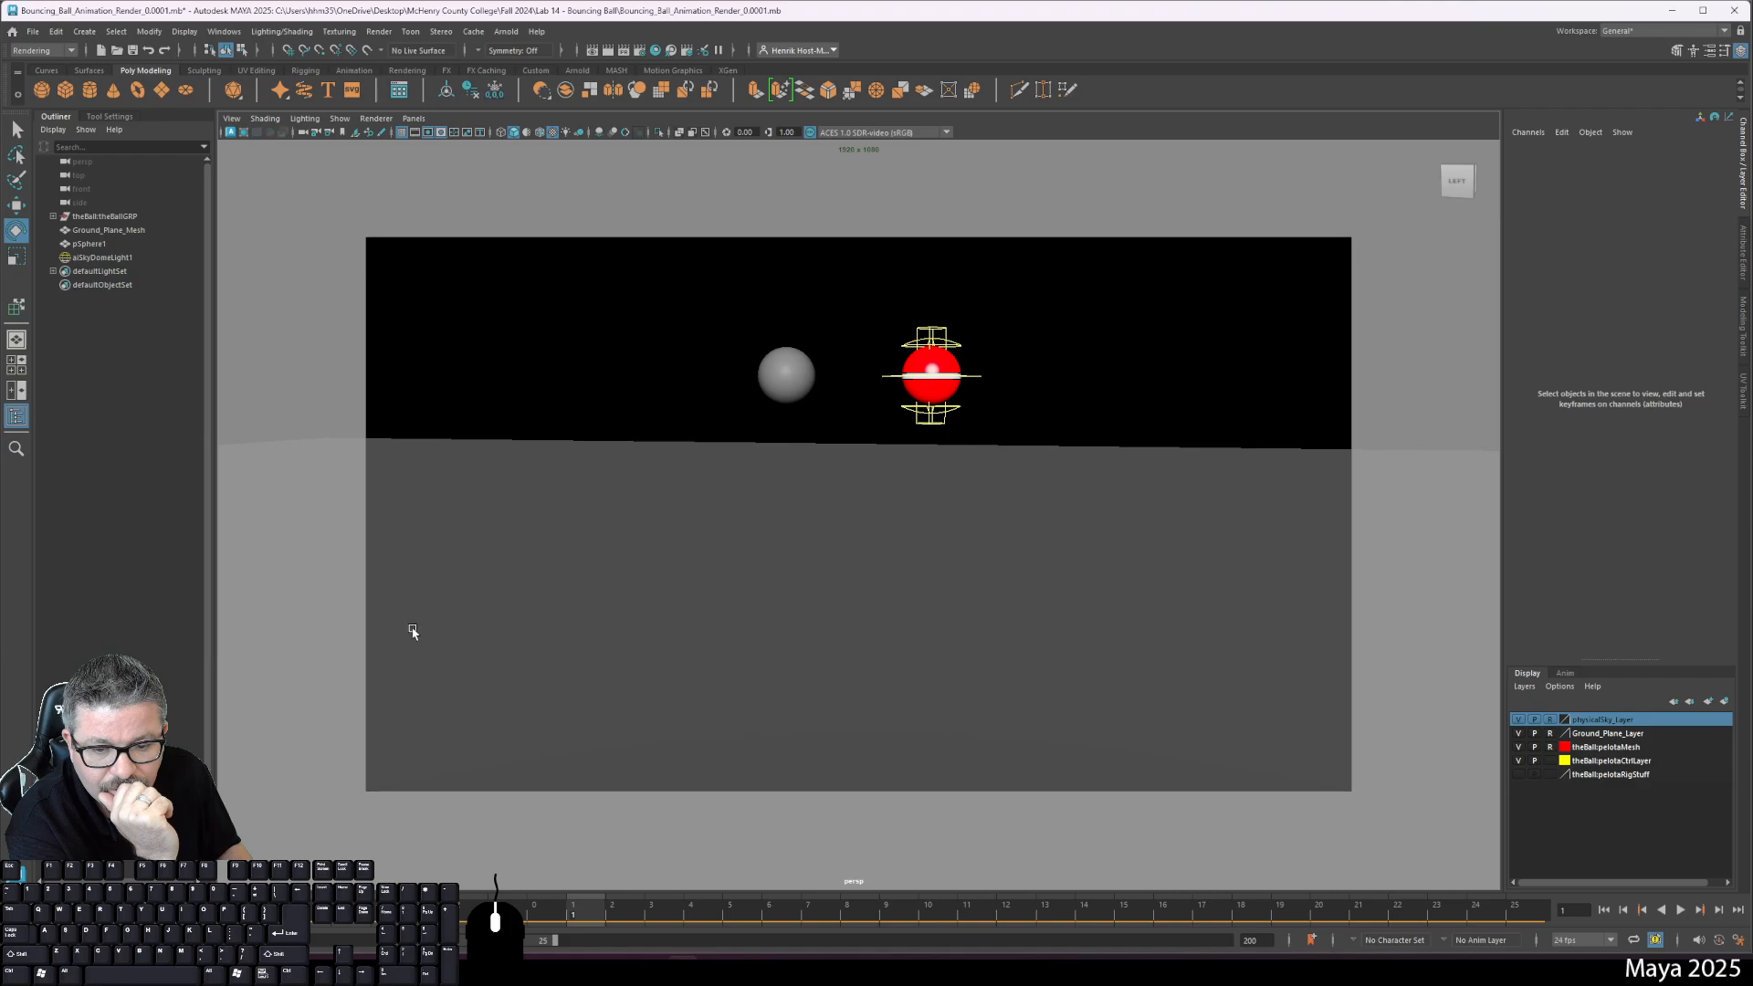
left_click(365, 972)
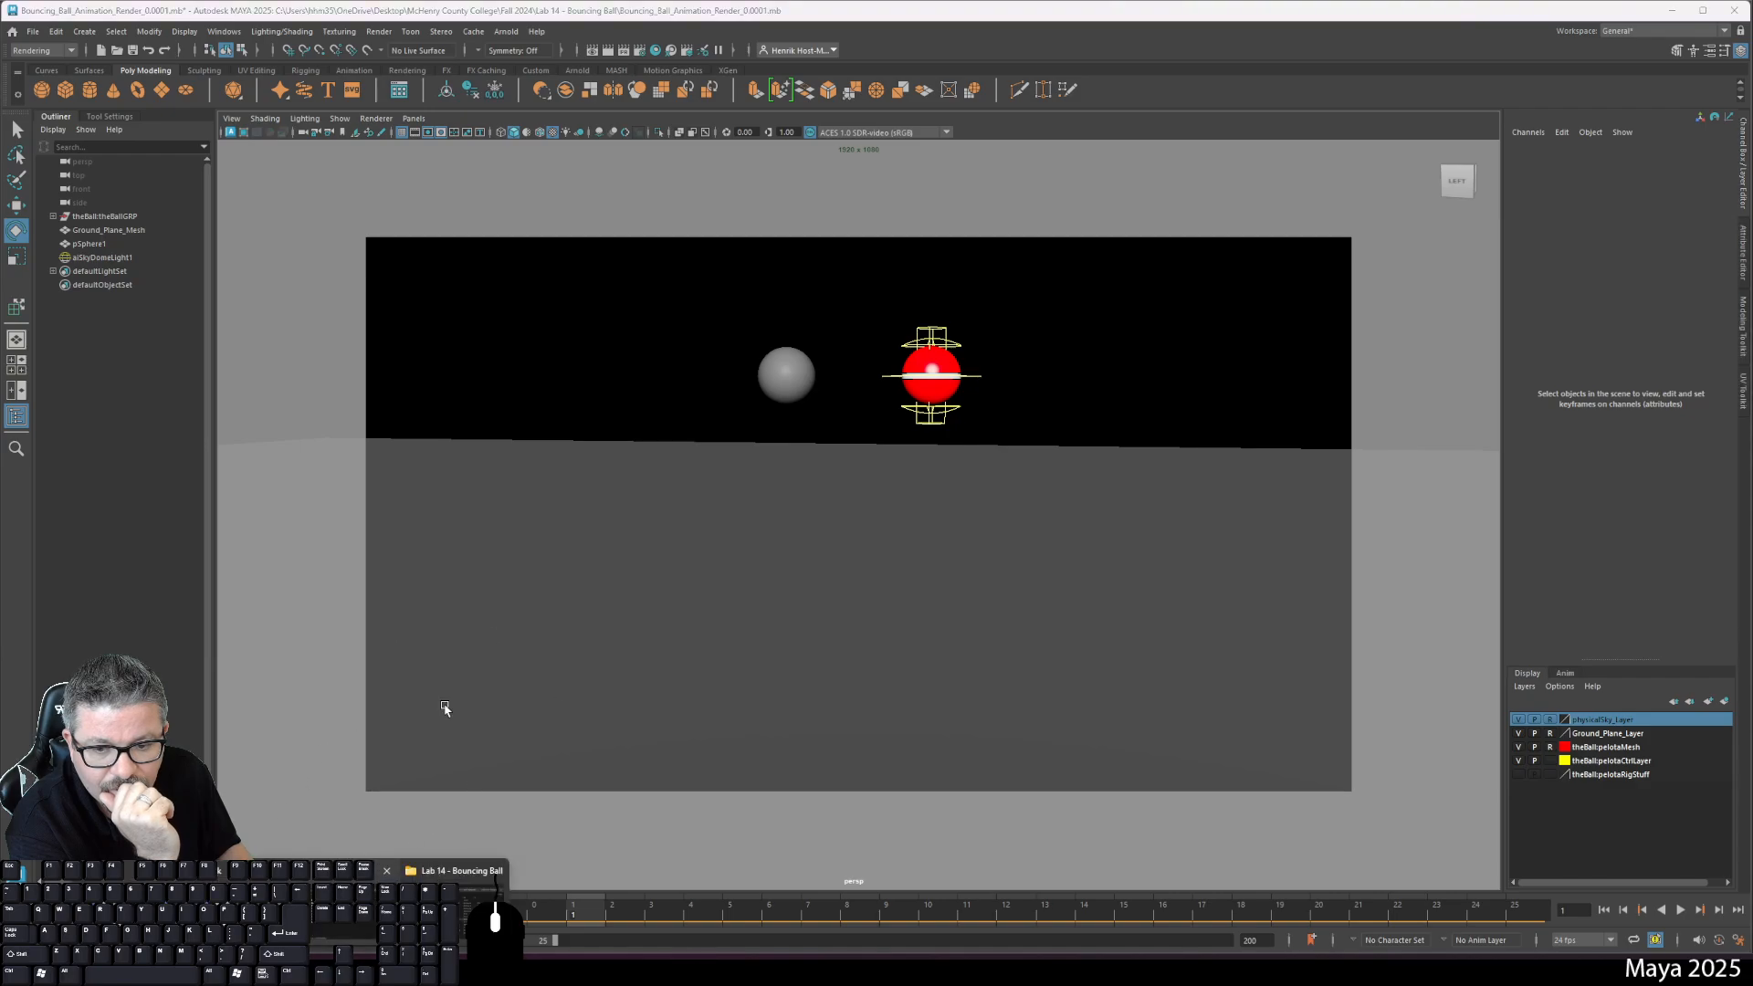
left_click(440, 908)
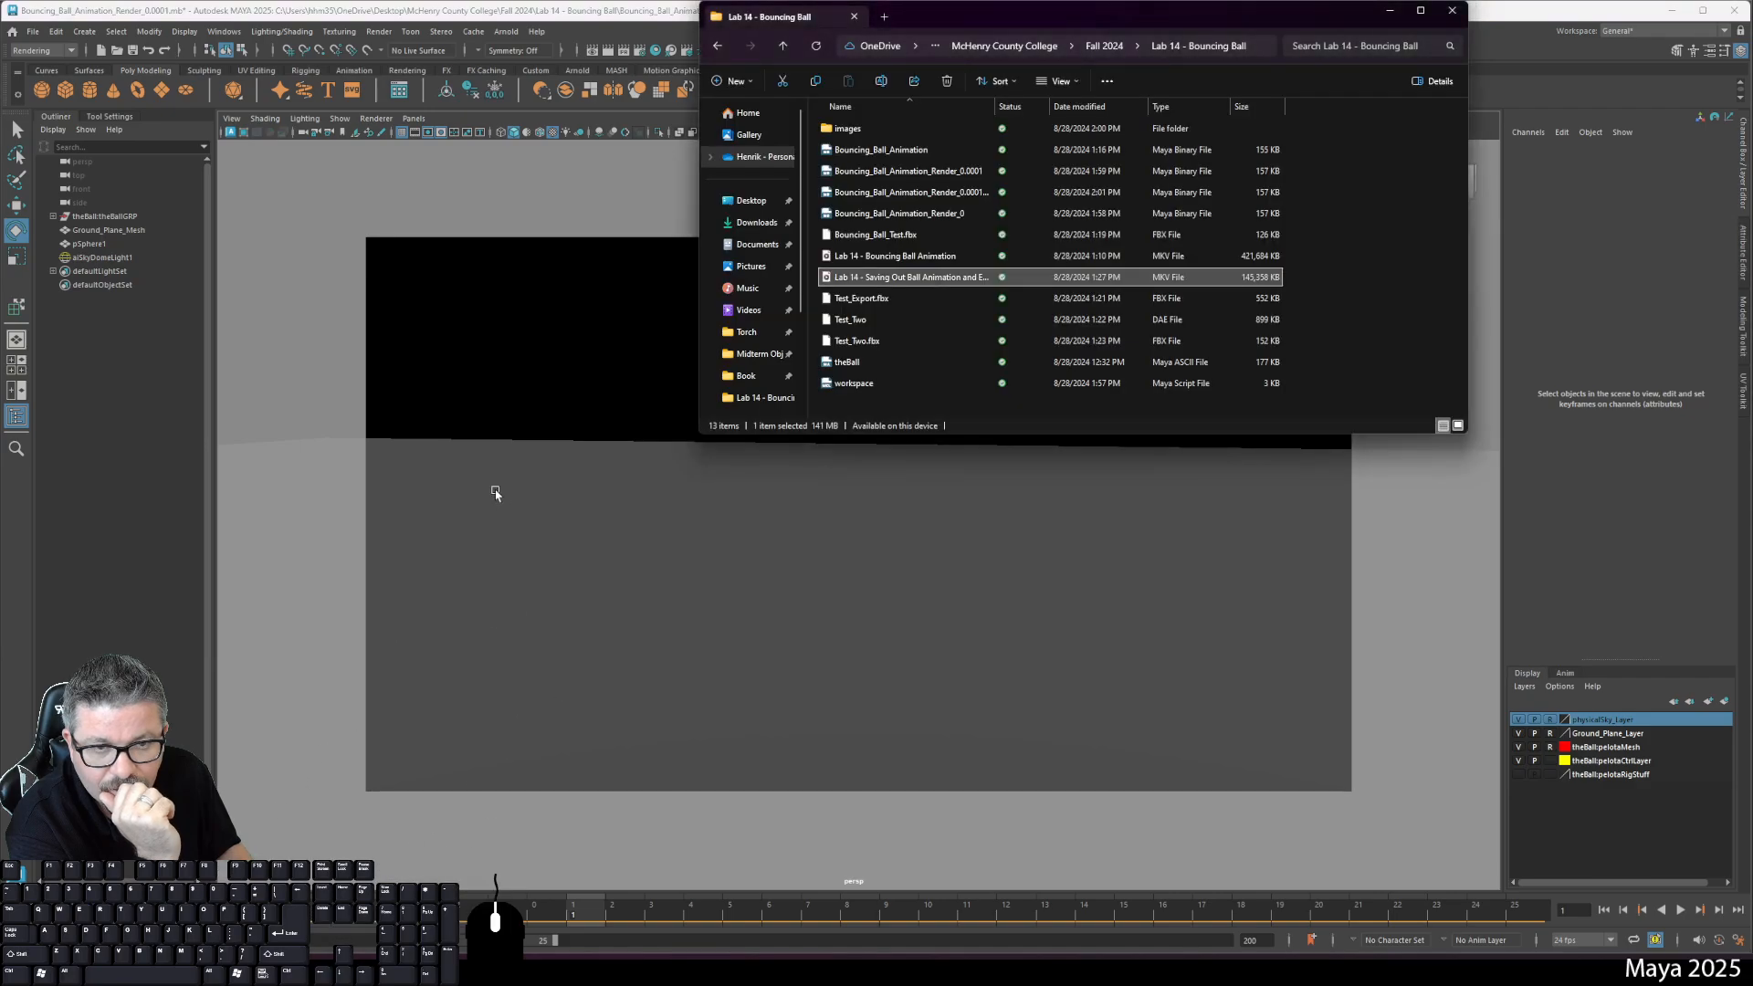
double_click(849, 127)
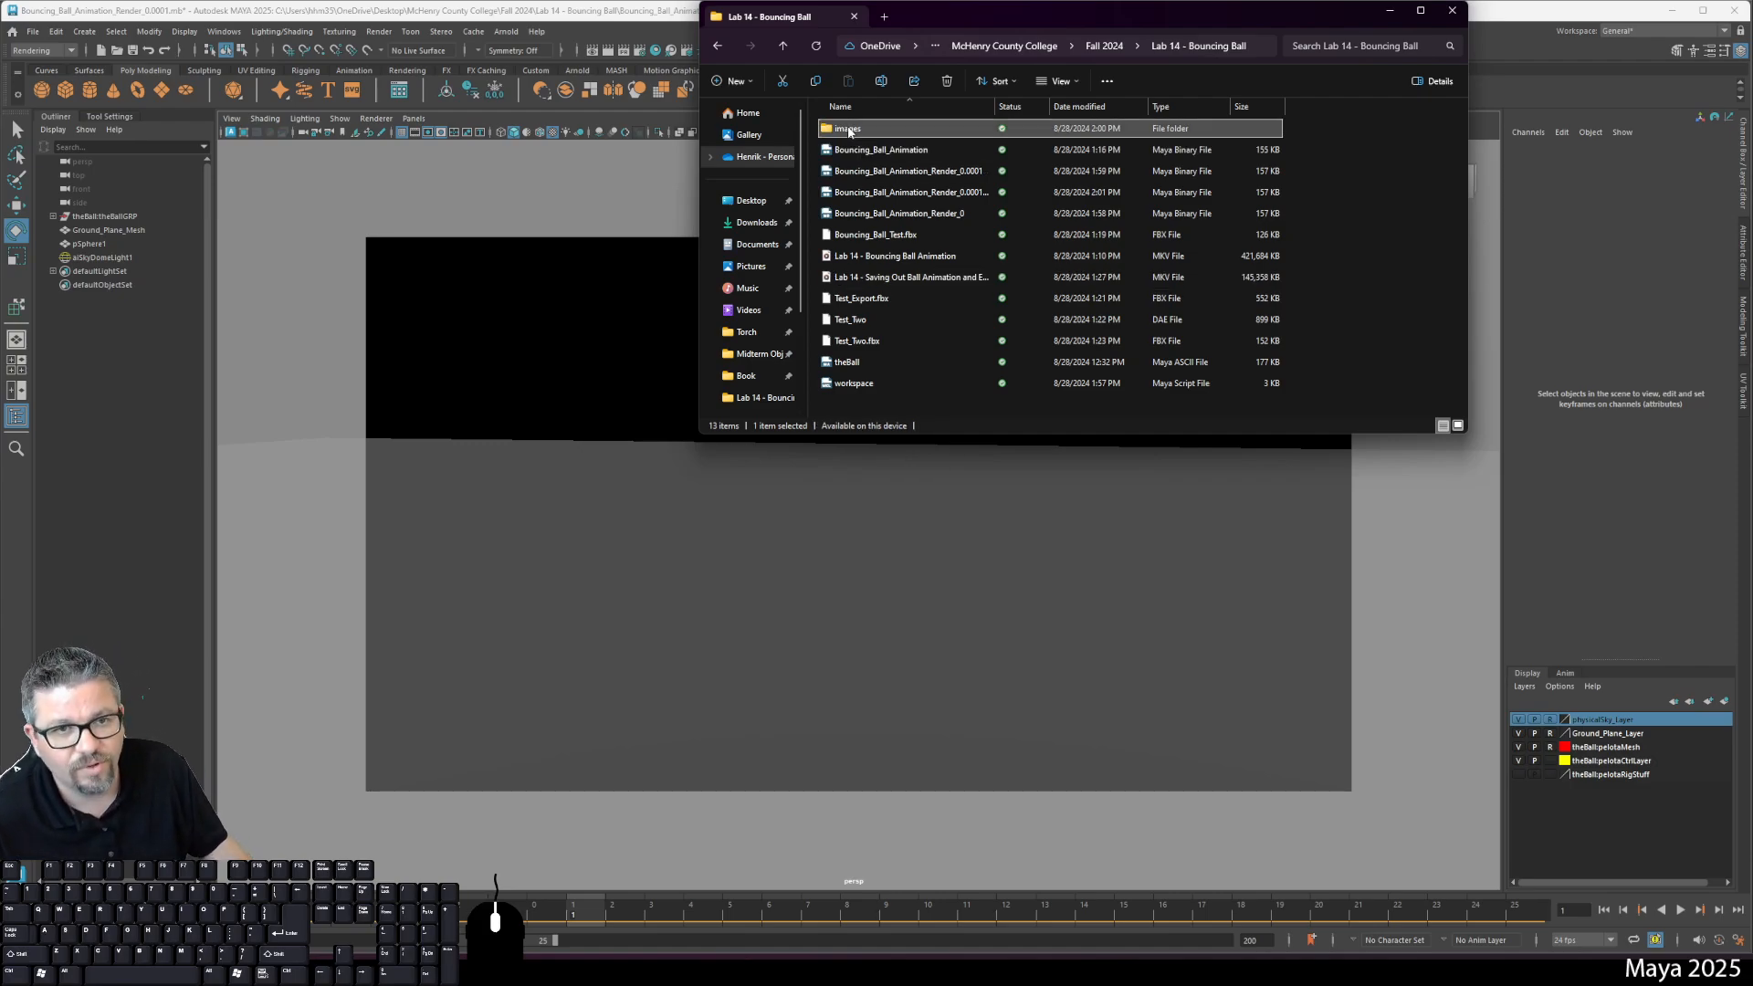
double_click(847, 128)
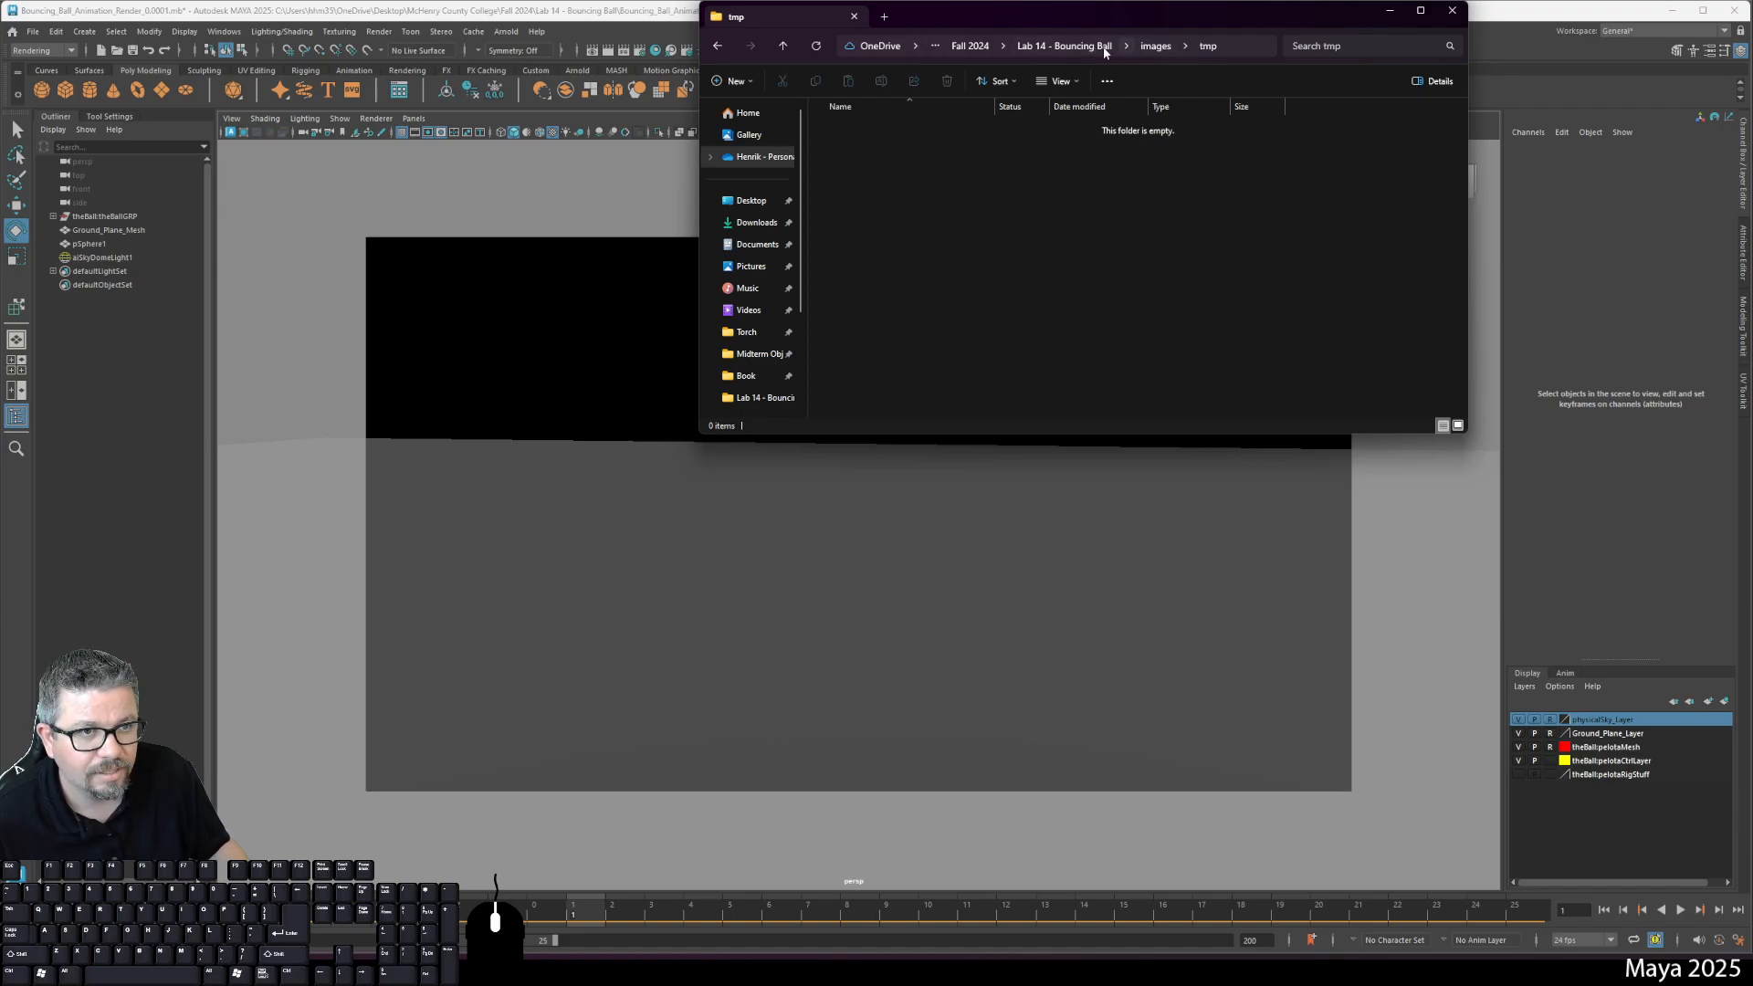
left_click(1064, 46)
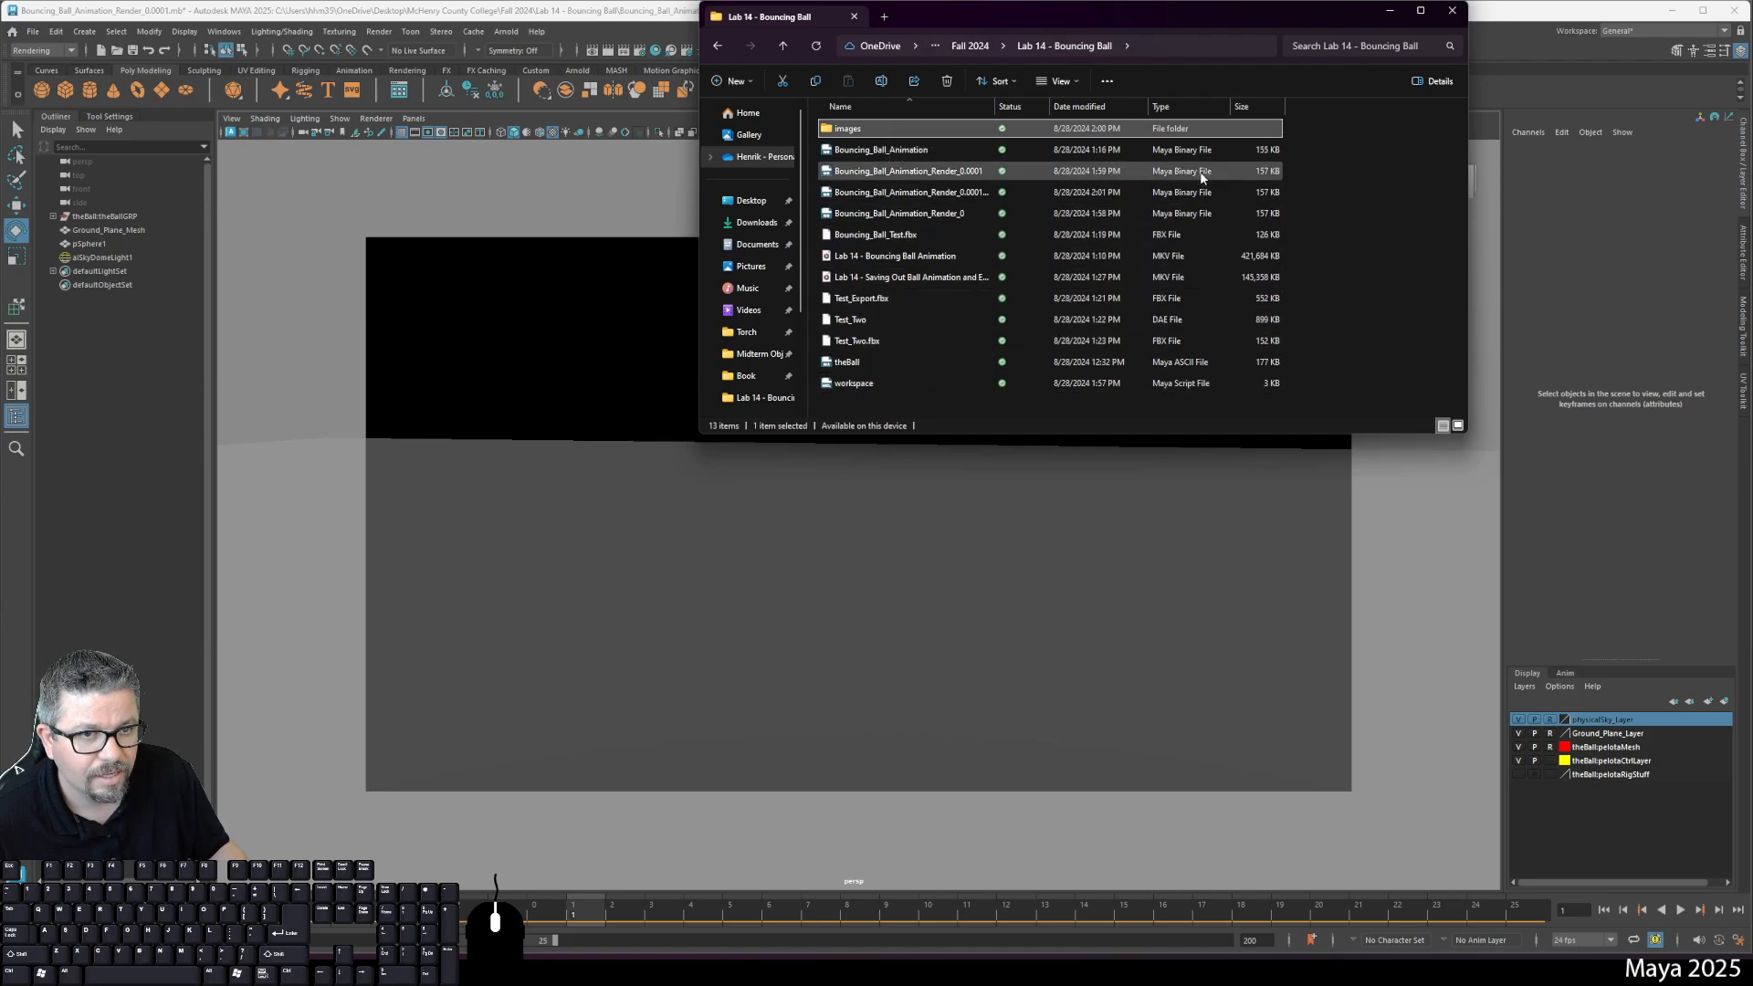
left_click(1452, 11)
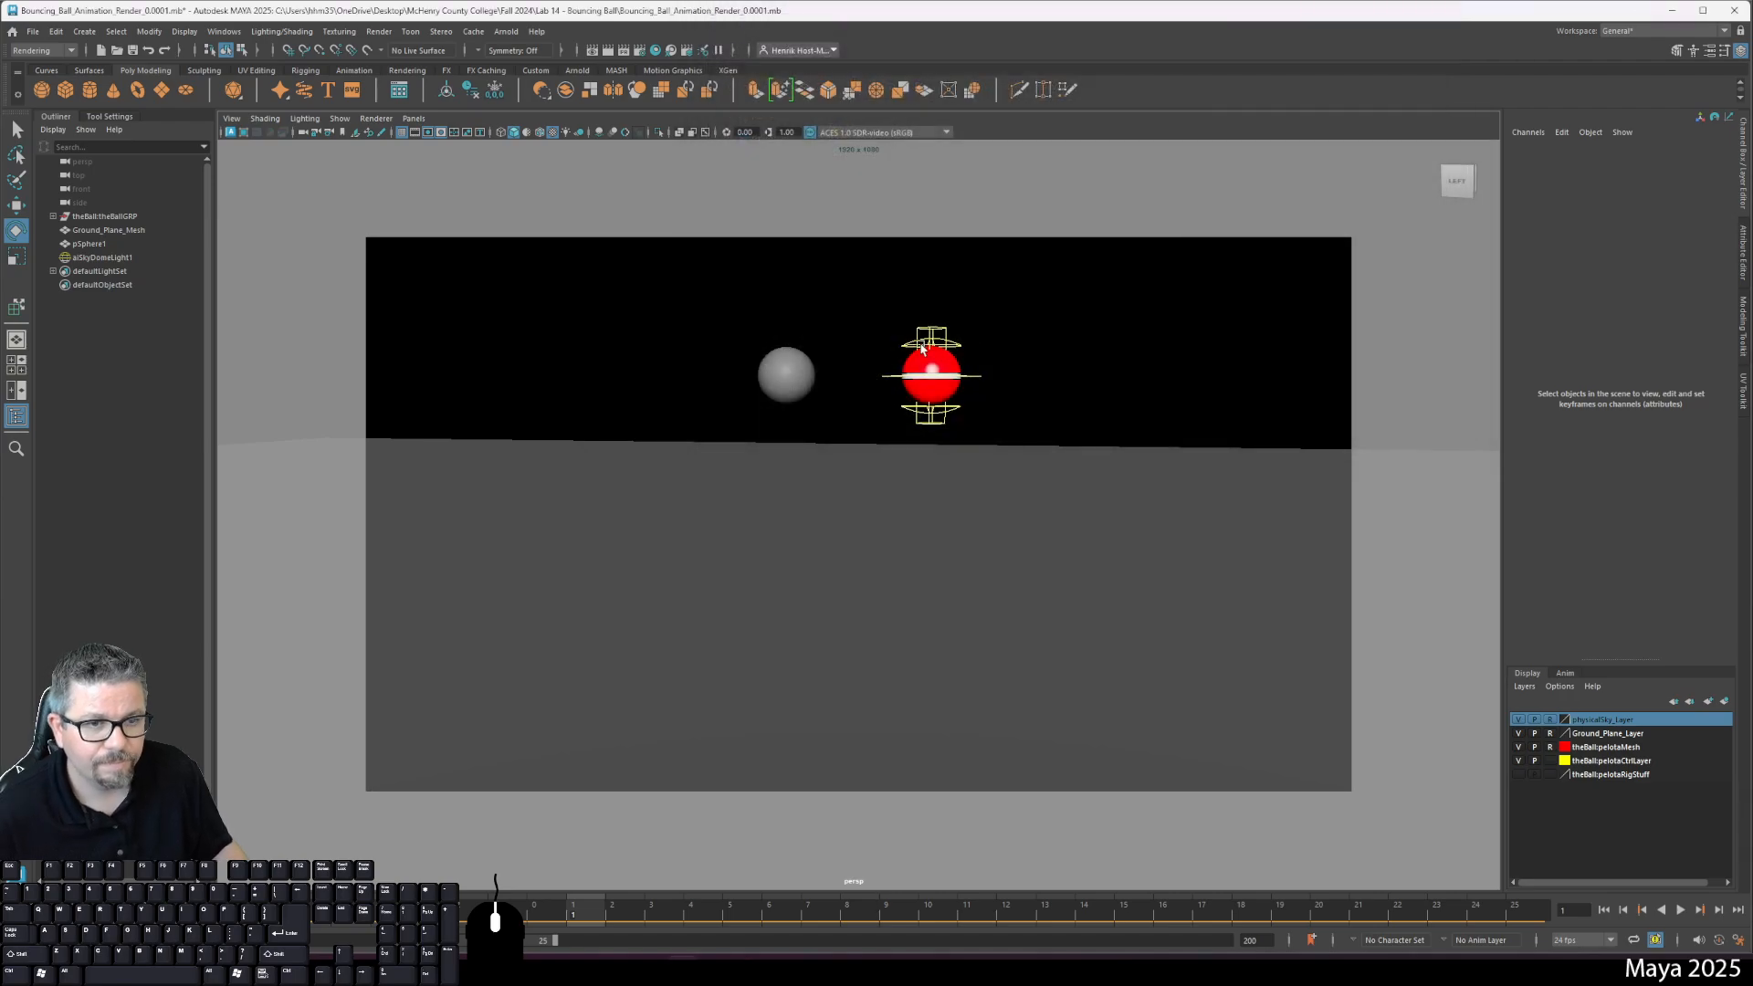
Step: Save the scene and render the sequence of frames 1–20 from the persp camera, without an alternate output location
key("ctrl+s")
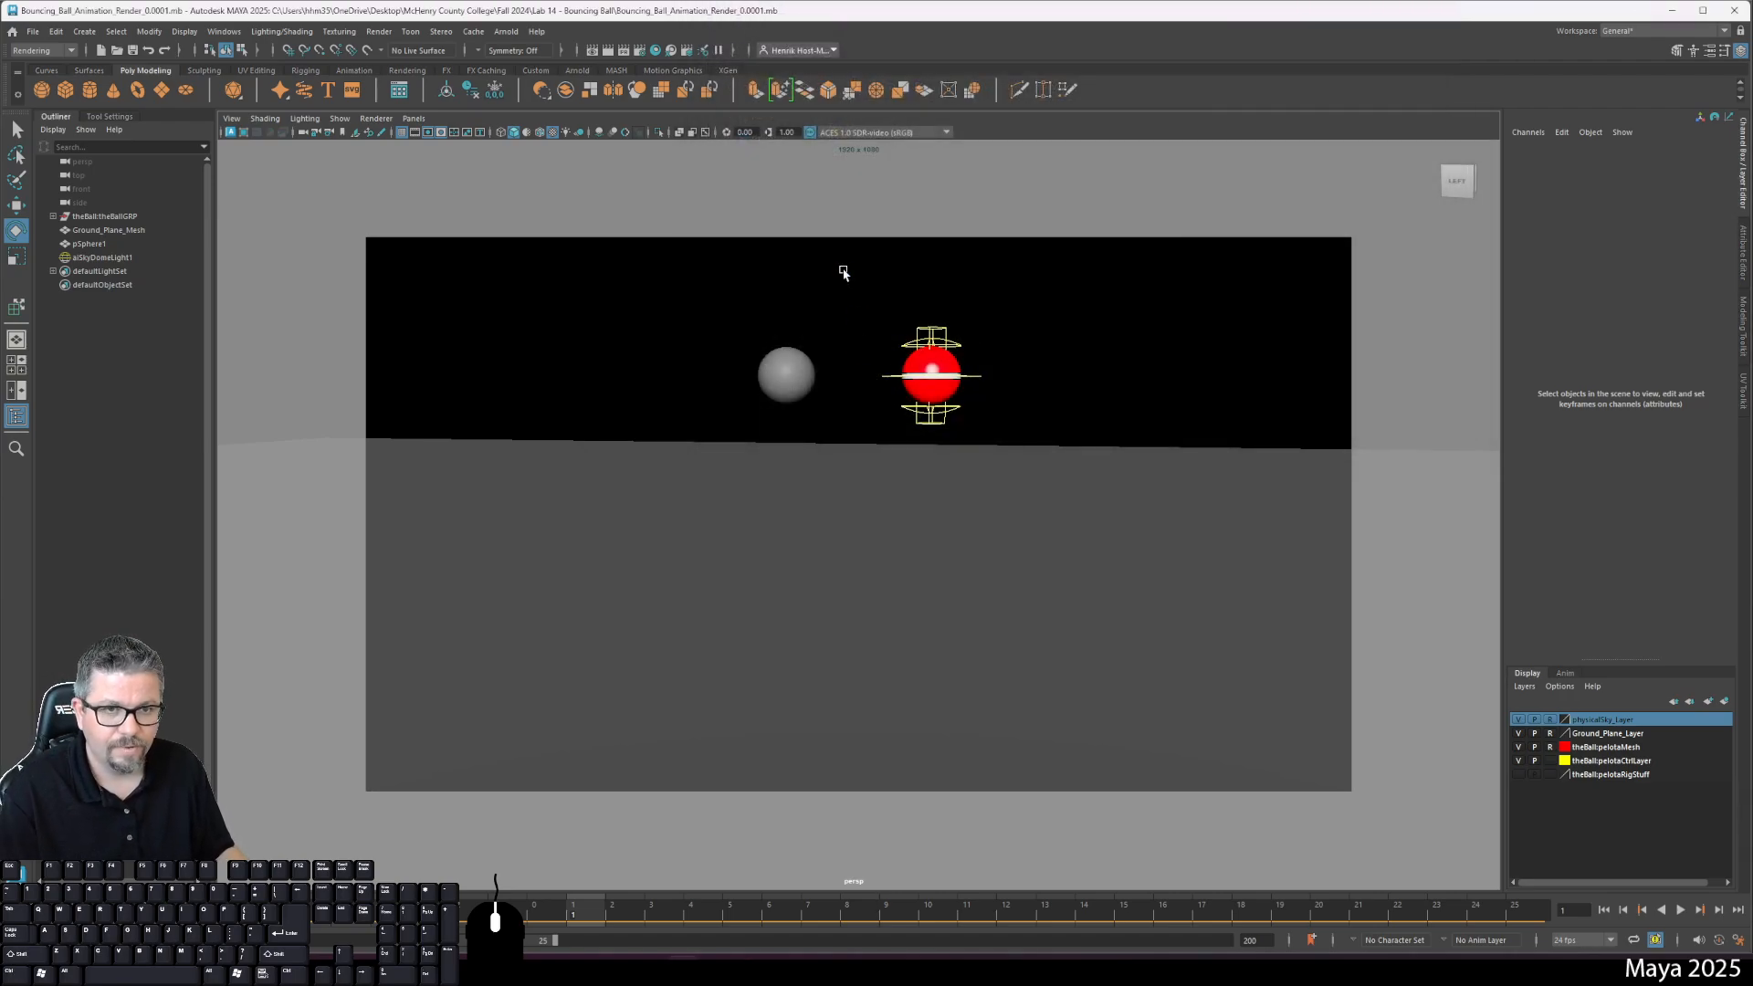
left_click(506, 31)
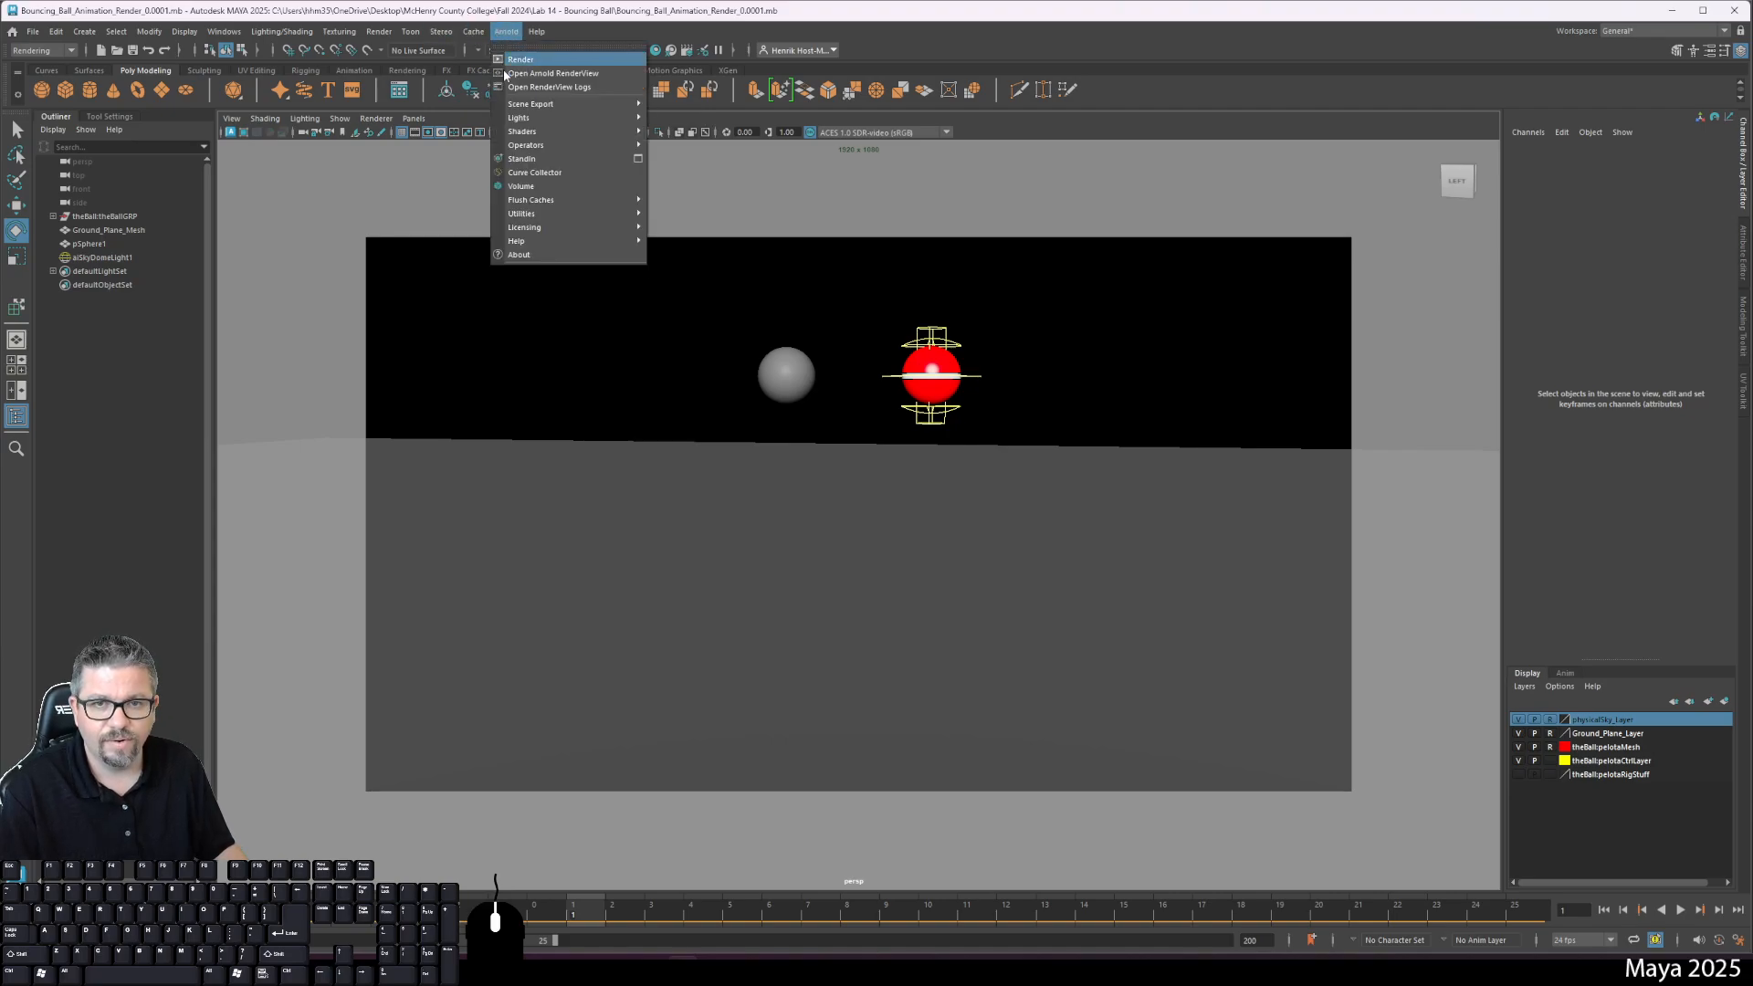
left_click(503, 32)
left_click(502, 33)
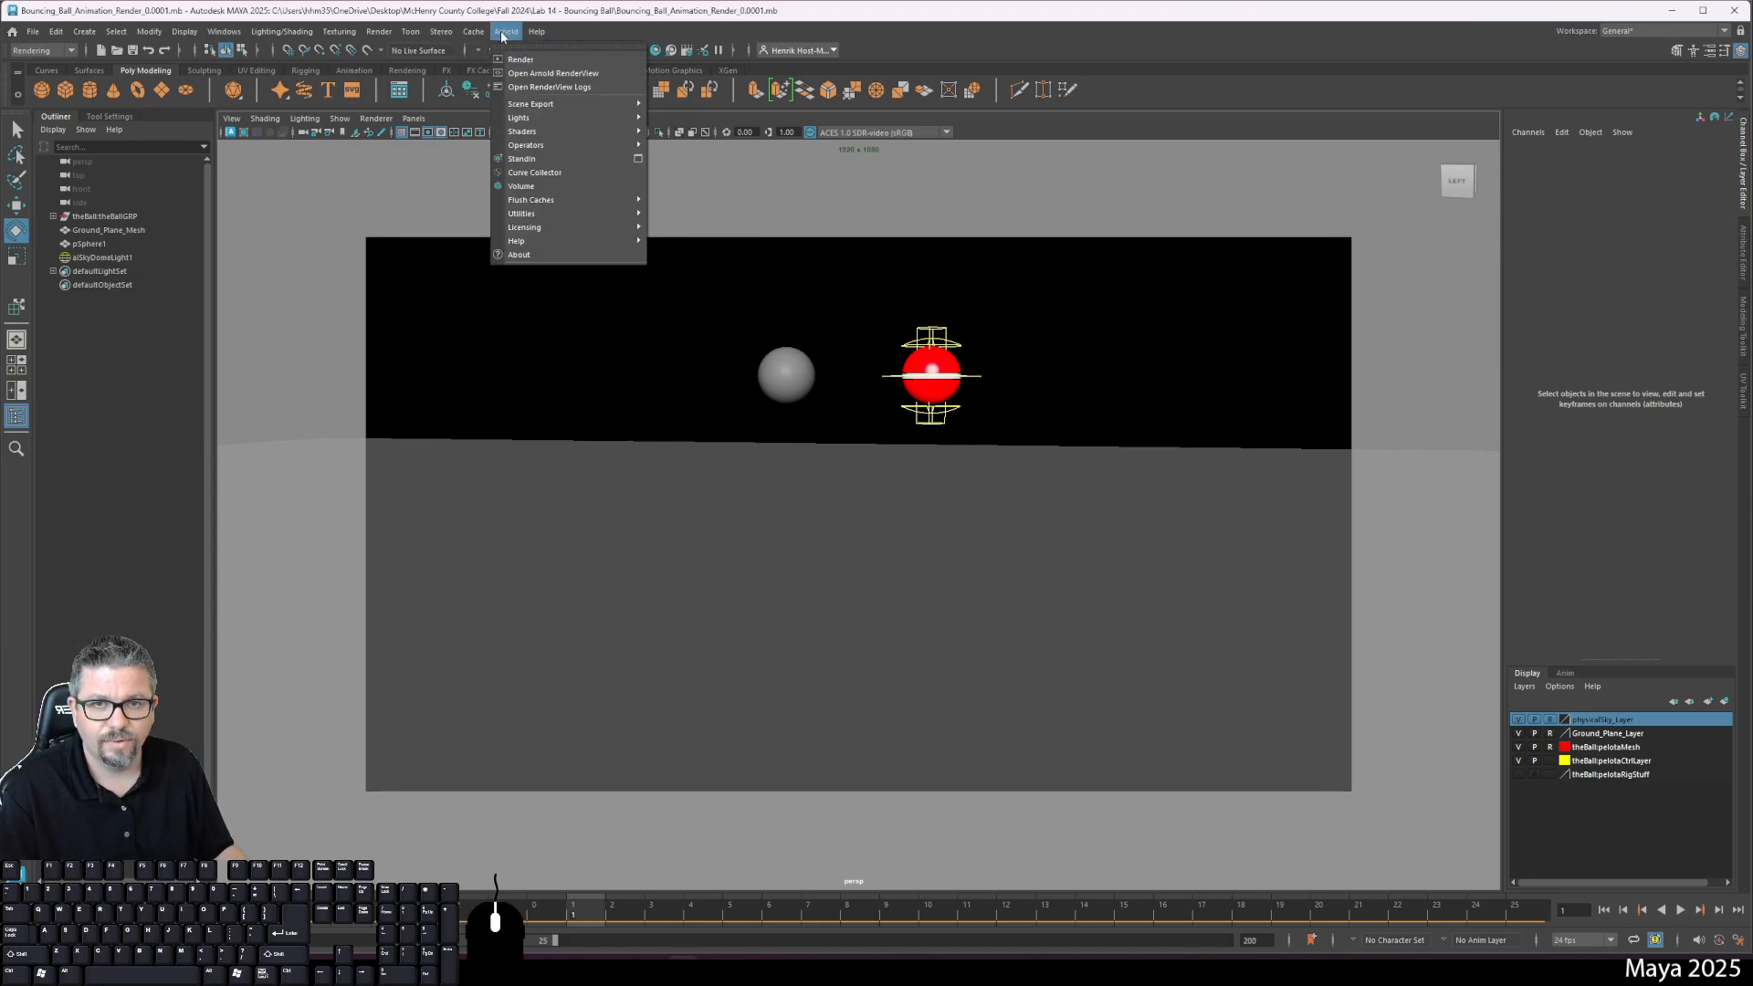
left_click(502, 37)
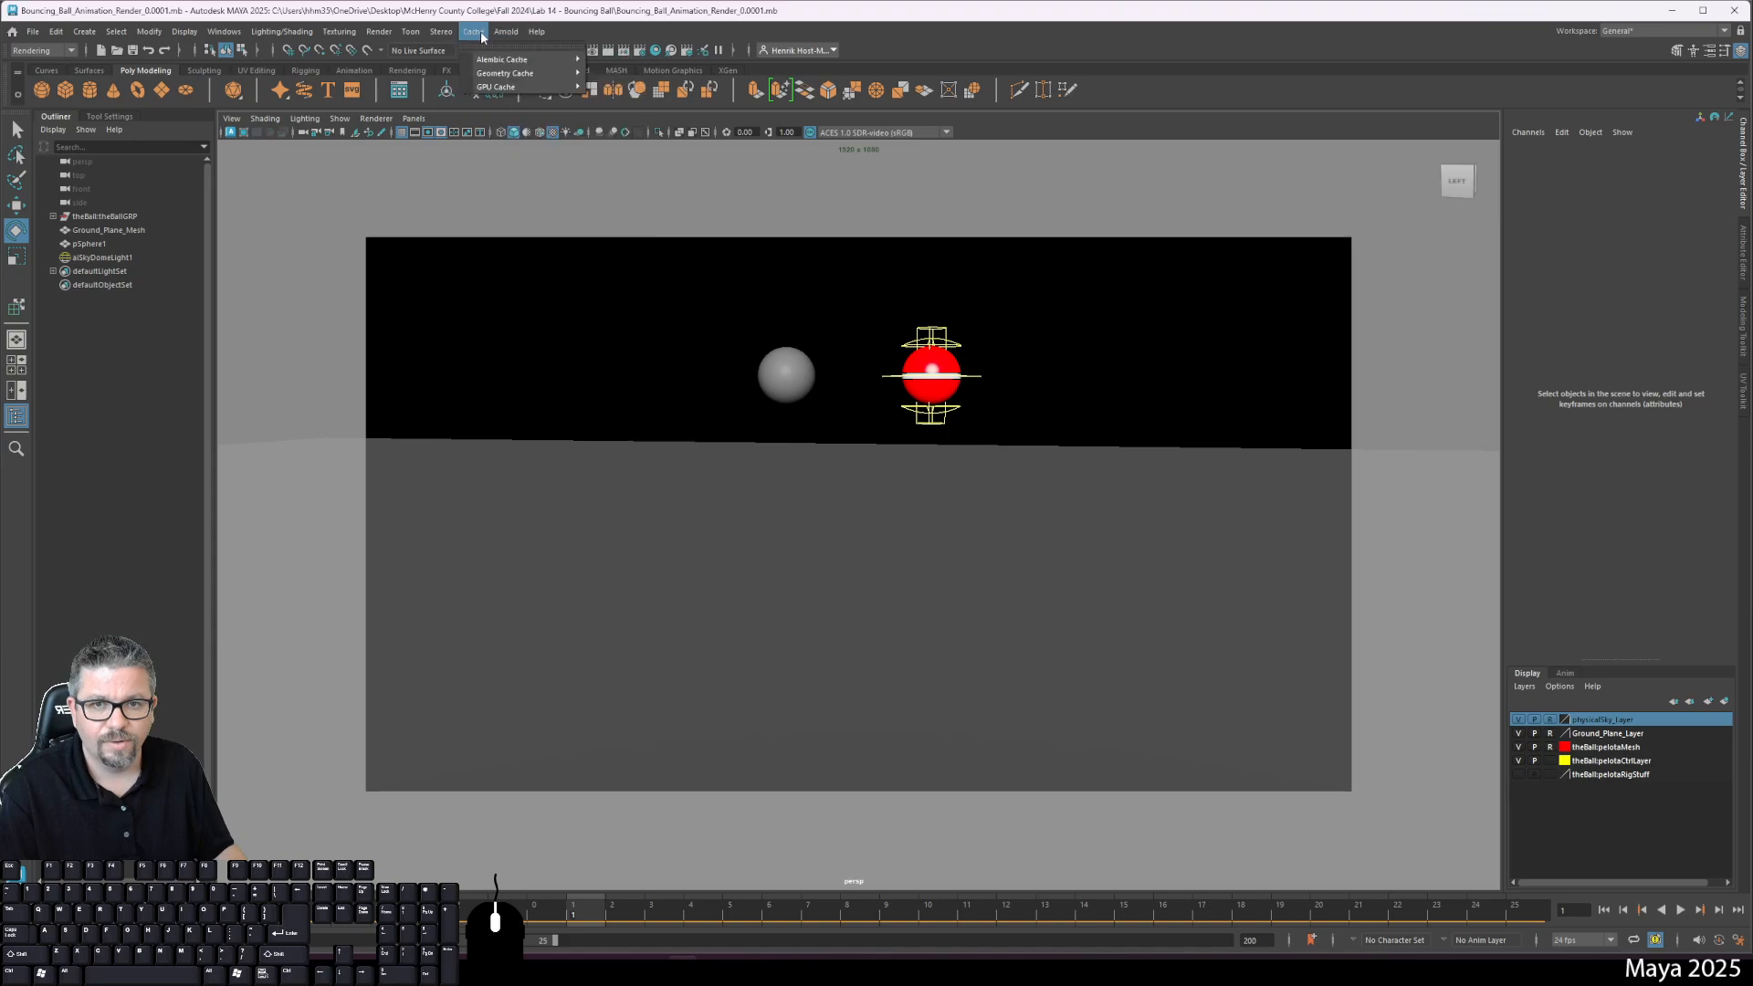
left_click(372, 33)
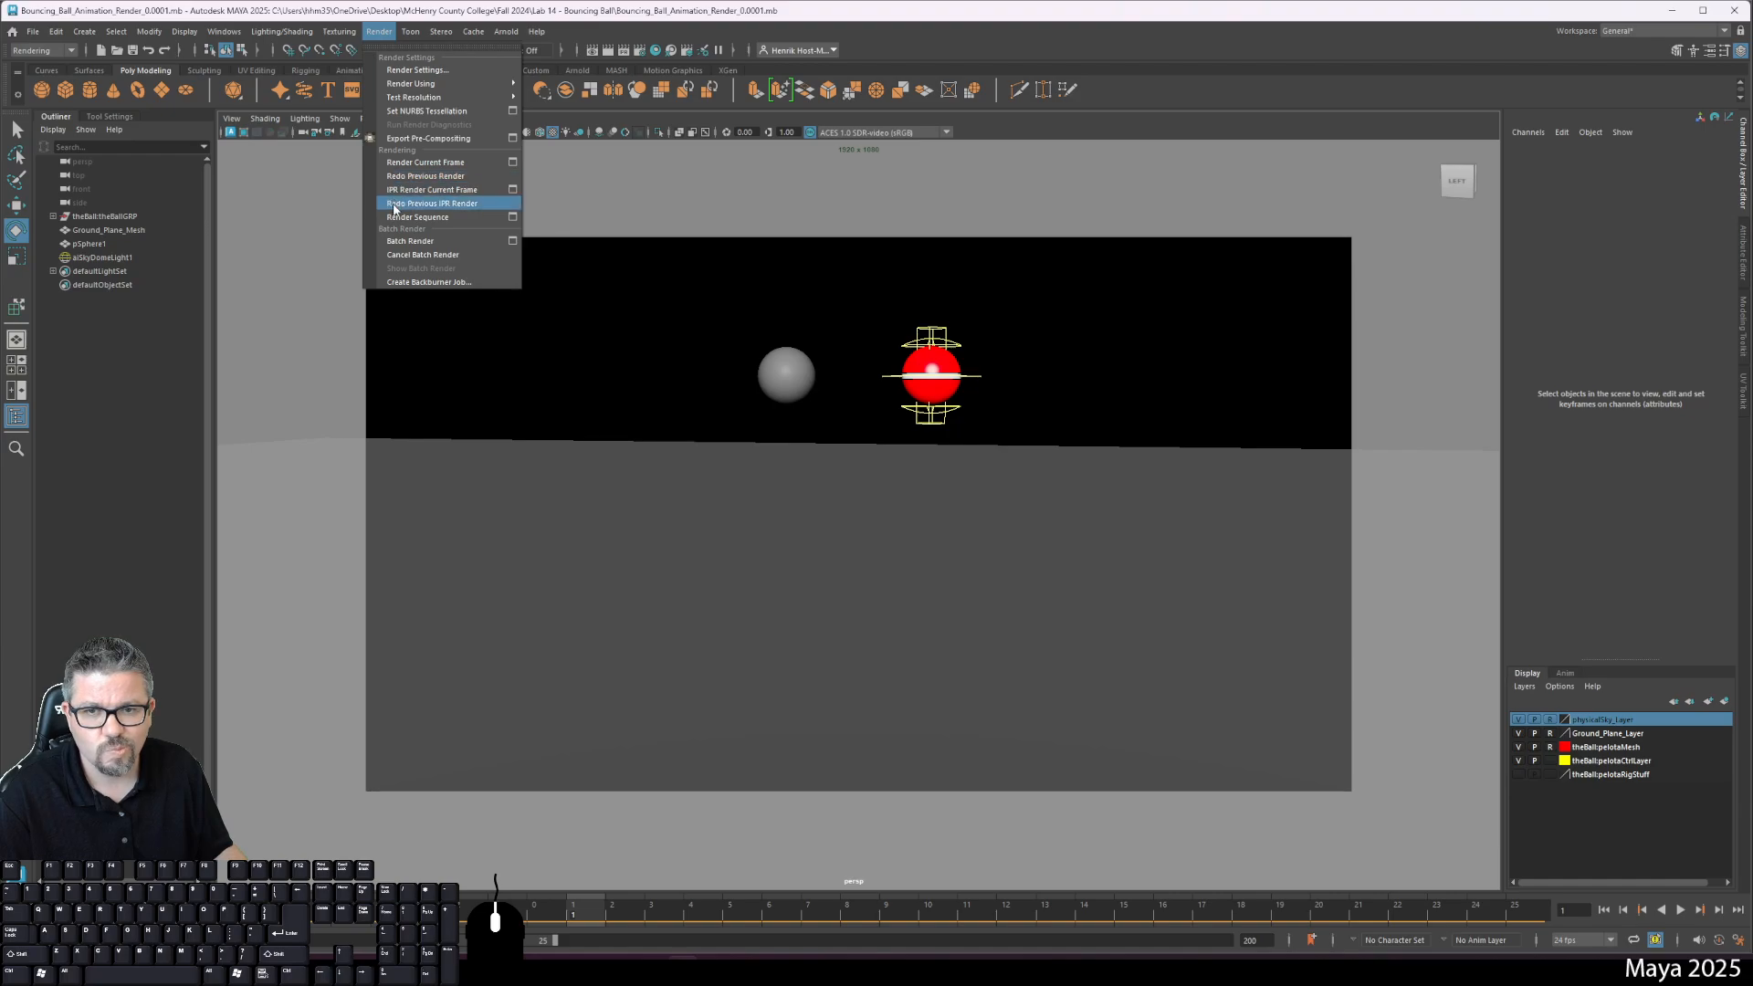
left_click(510, 217)
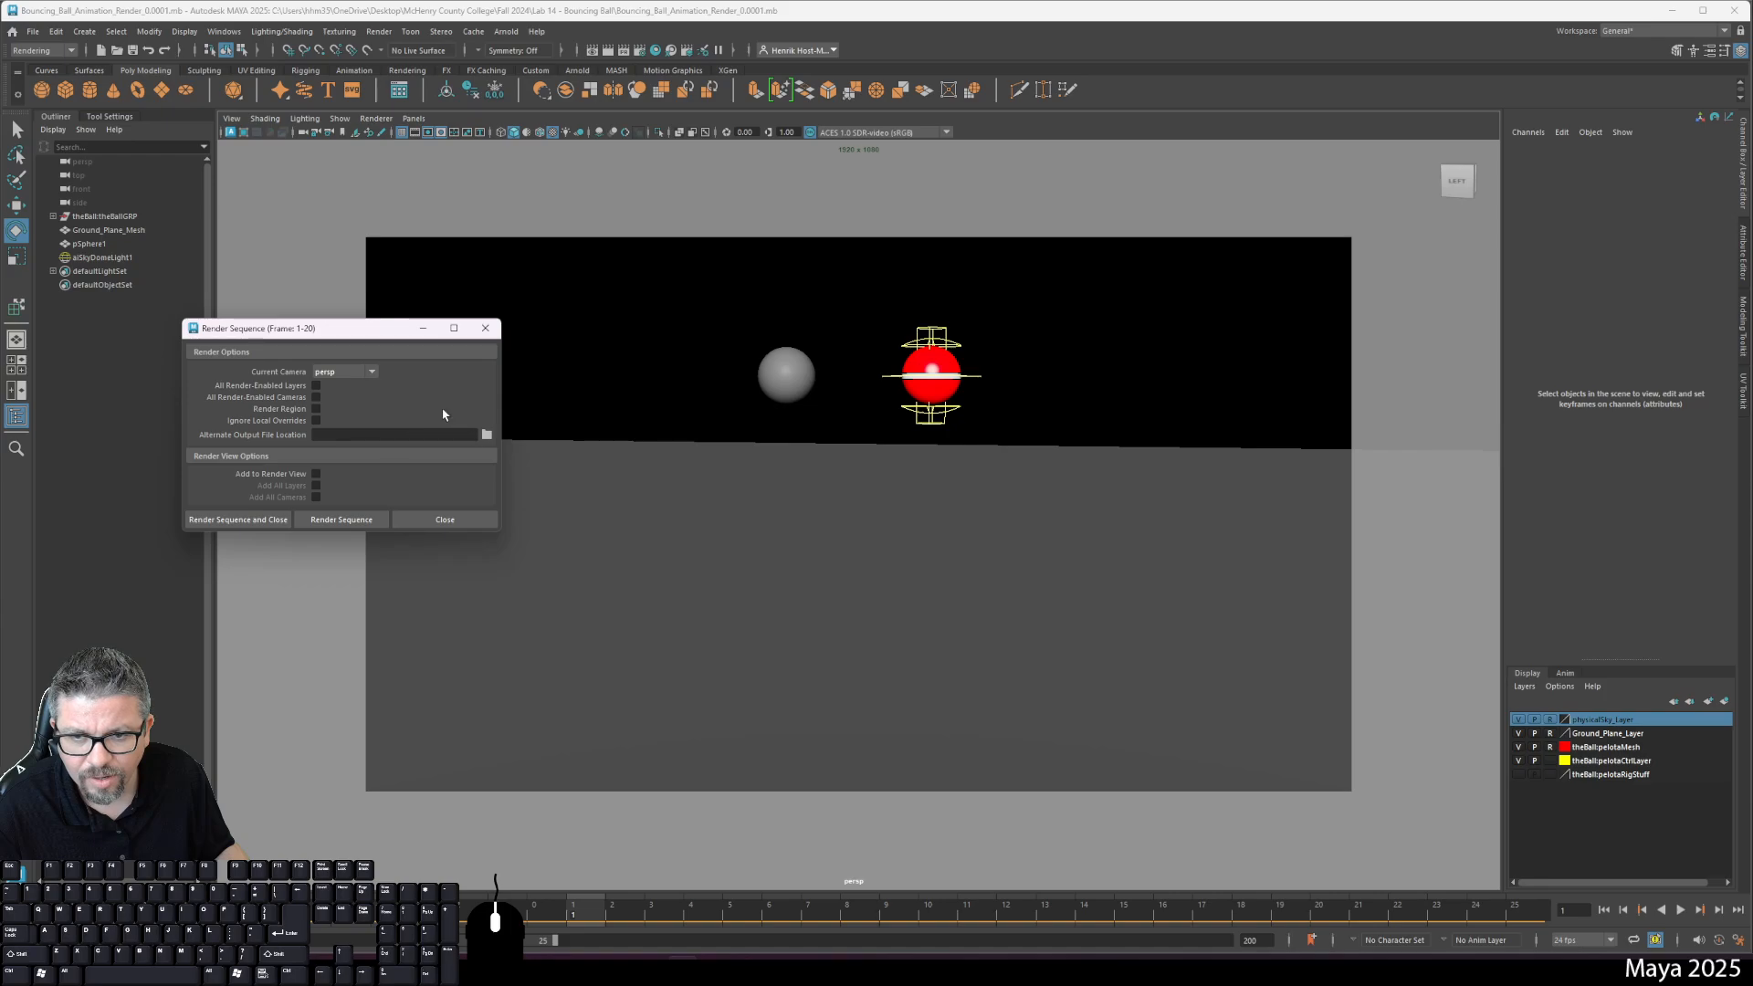
left_click(486, 435)
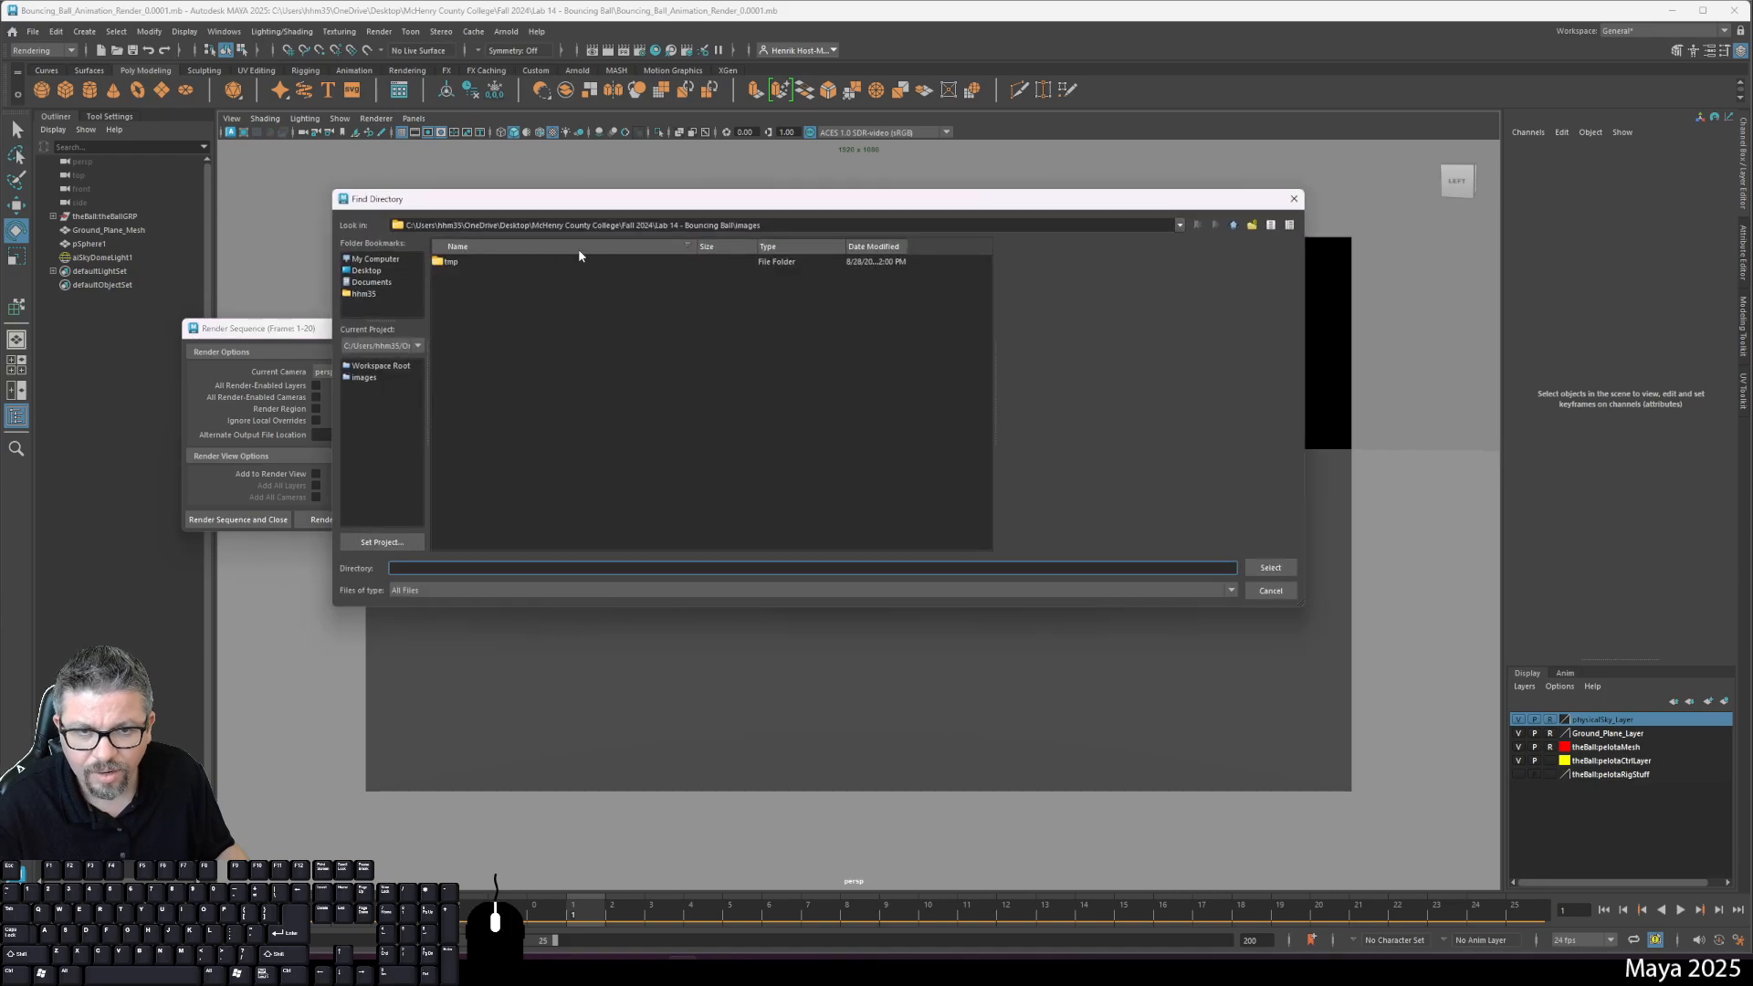
left_click(1272, 593)
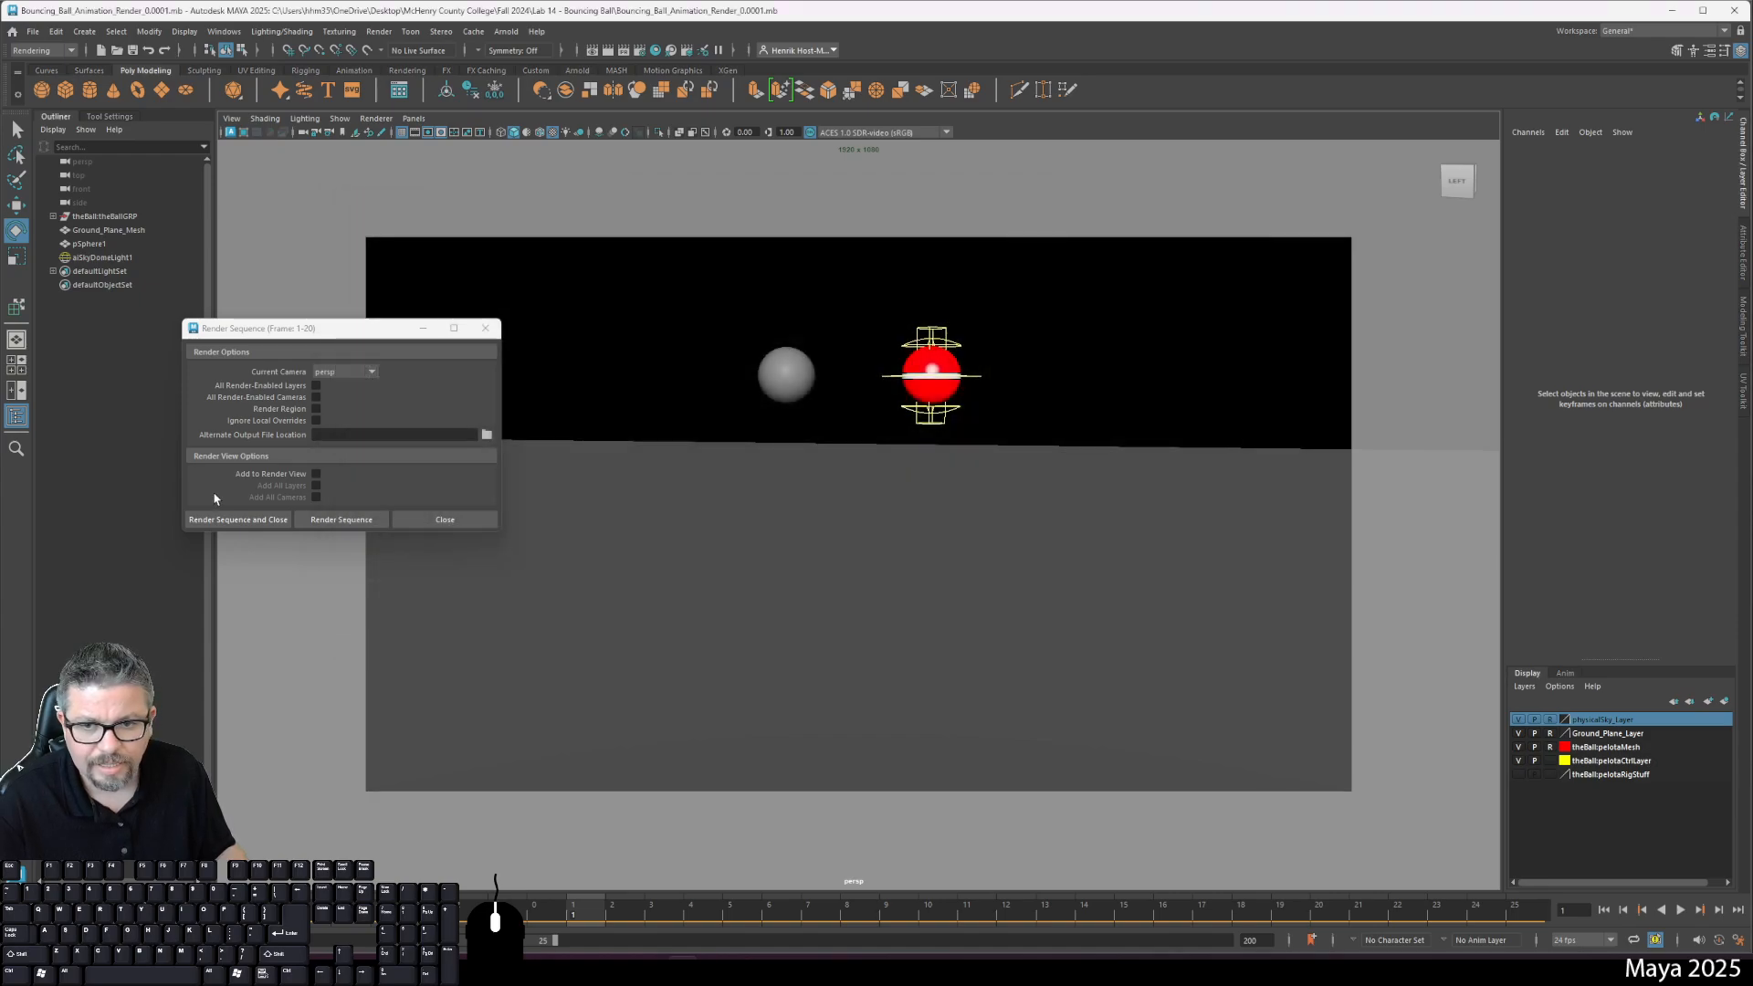
left_click(351, 519)
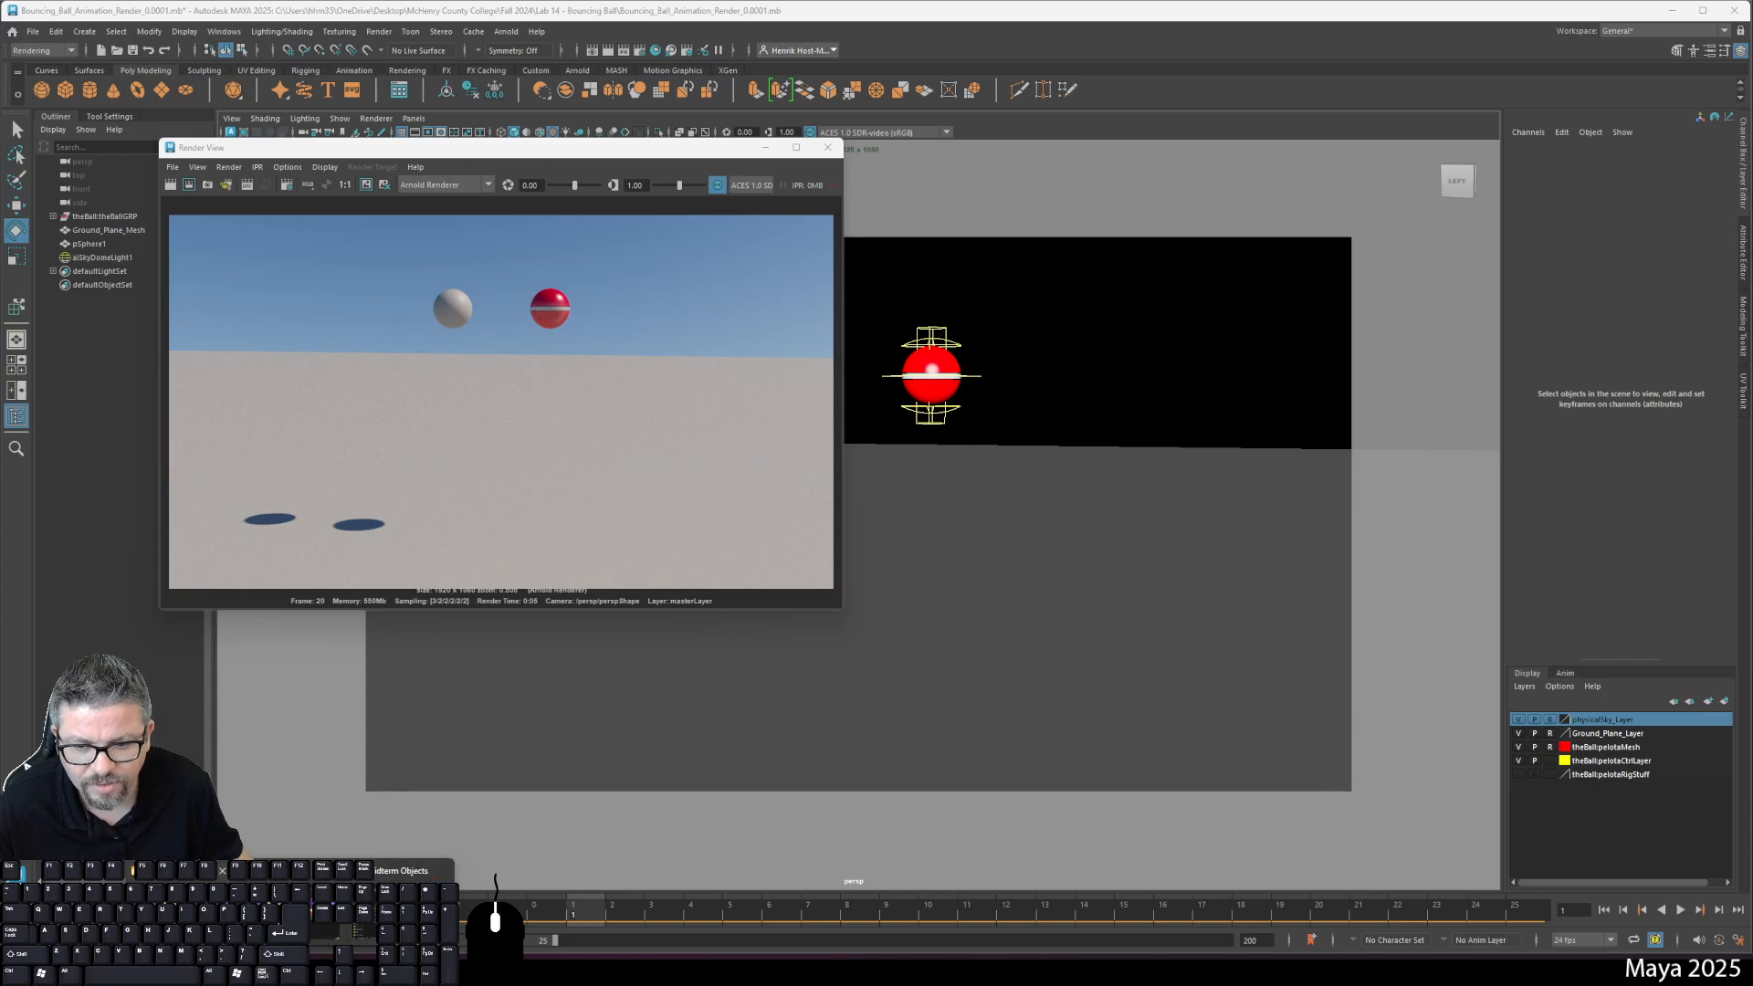
Step: Look through the images folder of Lab 14 - Bouncing Ball for the rendered frames
left_click(402, 870)
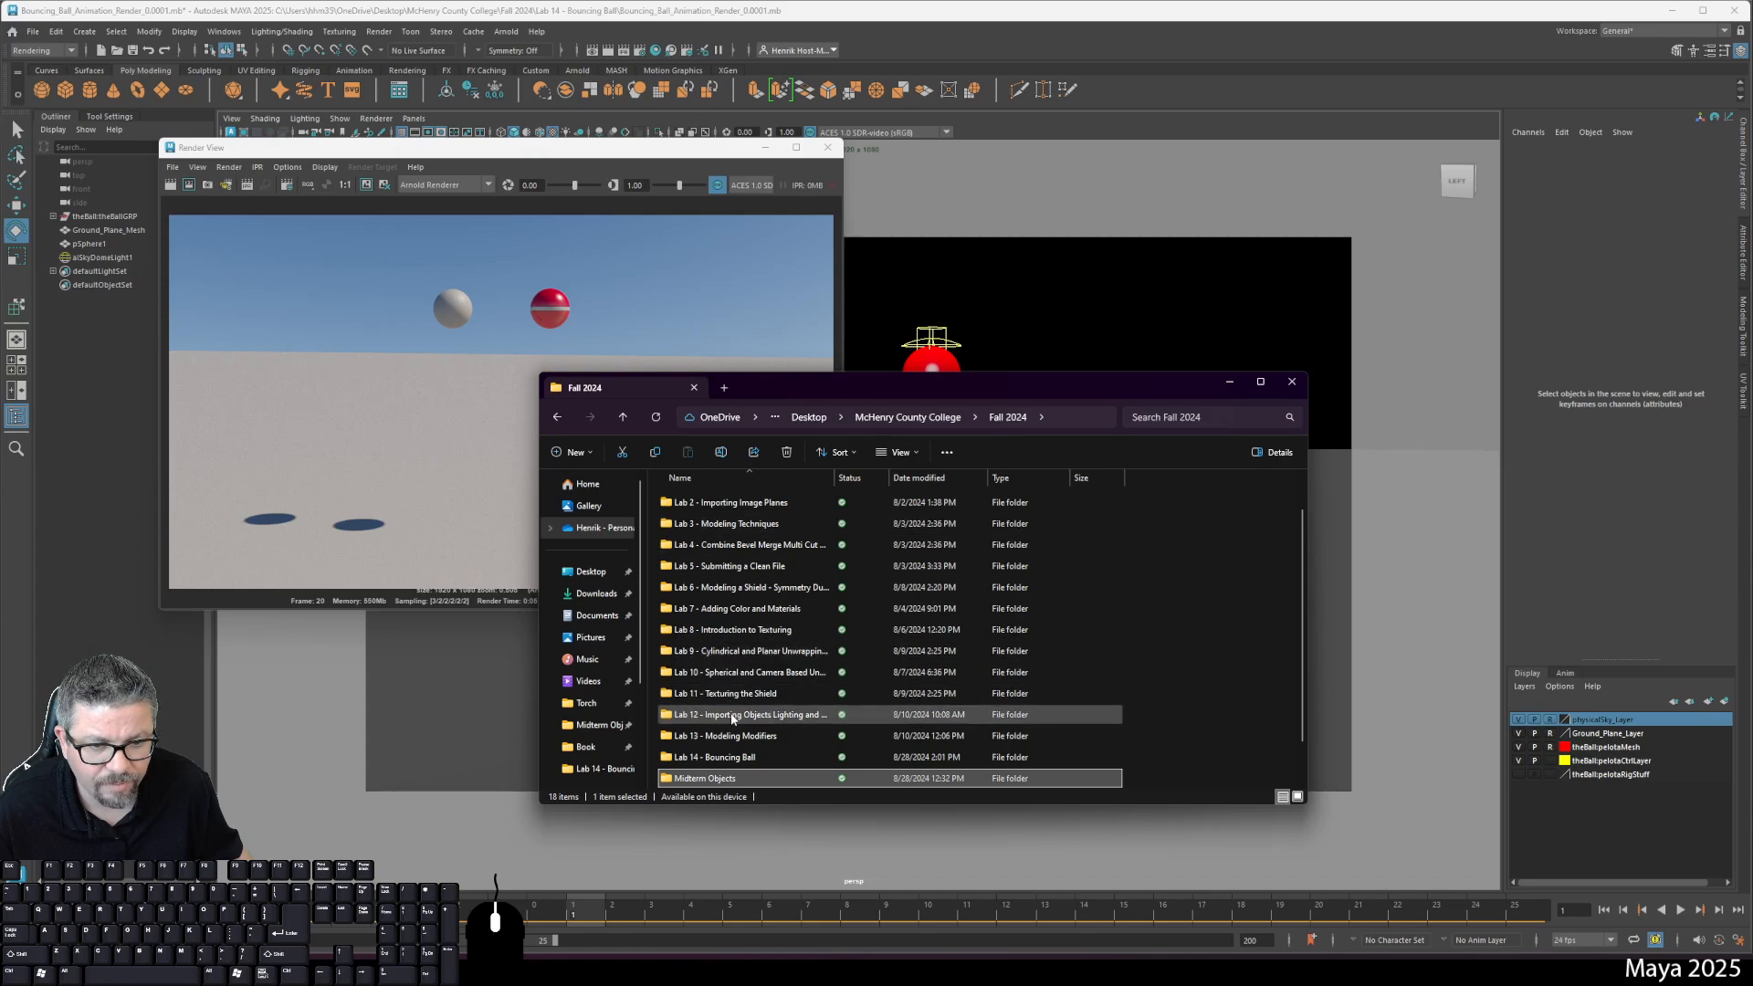
double_click(736, 758)
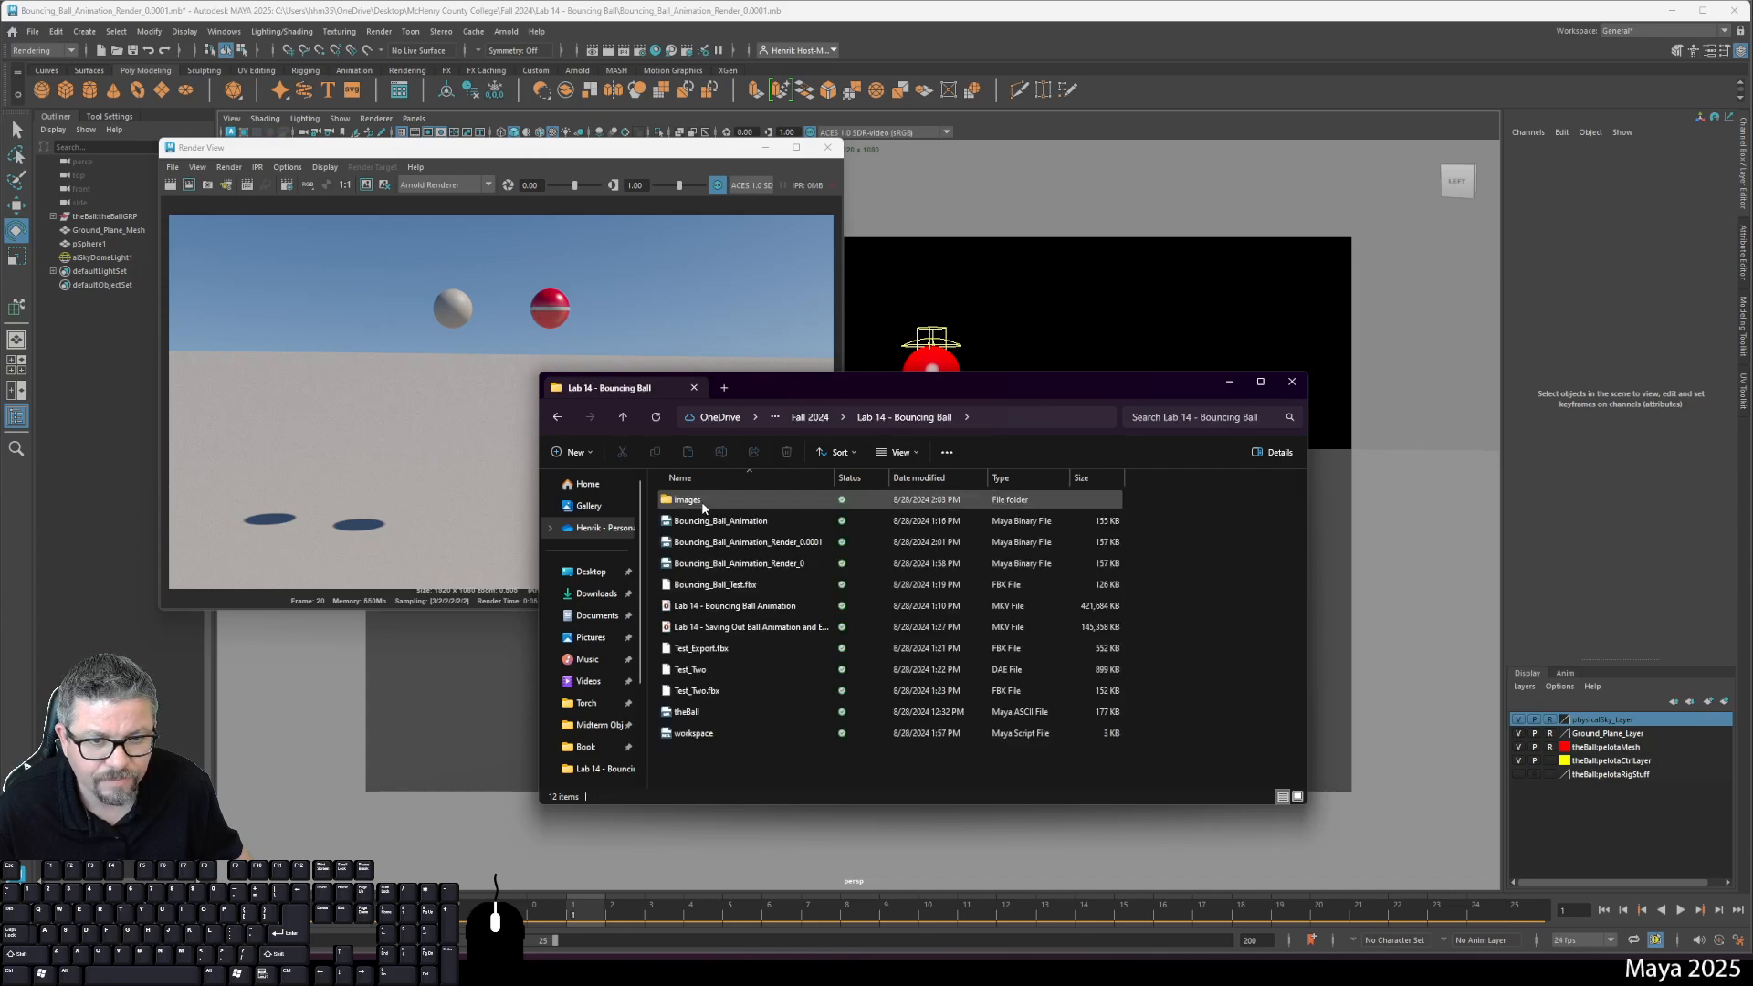
double_click(702, 502)
left_click(774, 516)
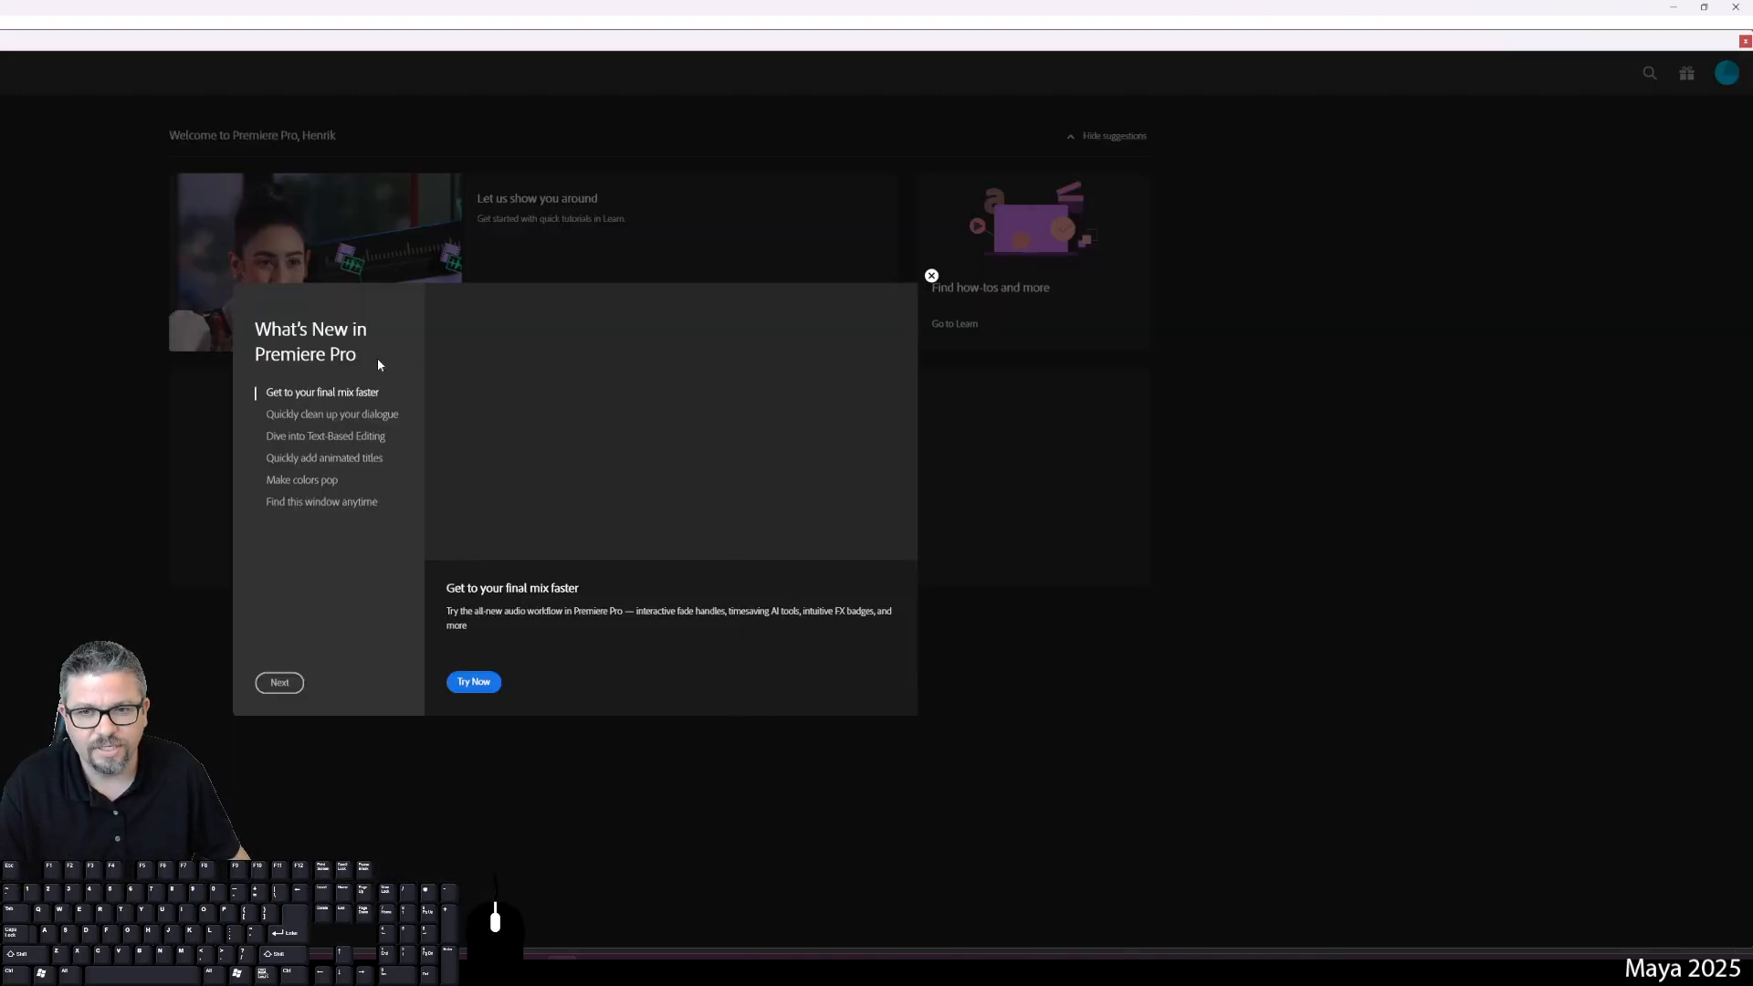
Step: In Premiere Pro, dismiss the What's New introduction and resize the program window and its Home window to fill the screen
left_click(932, 275)
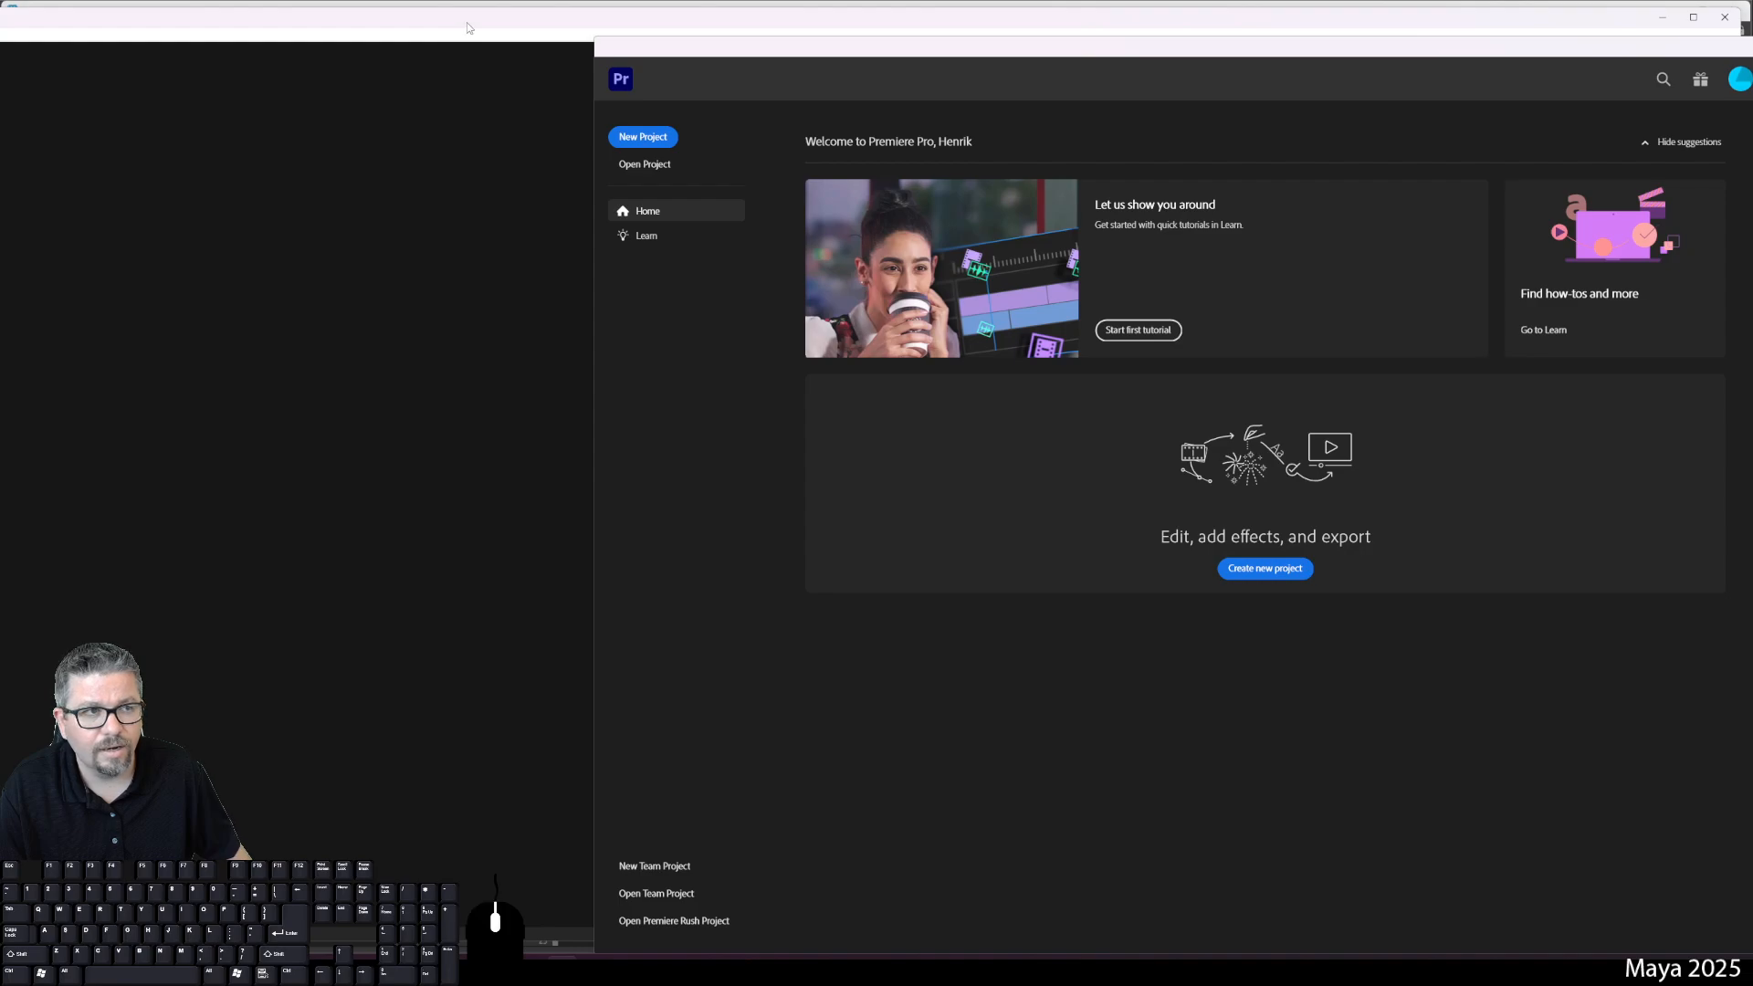
mouse_move(2, 87)
left_mouse_down()
mouse_move(258, 88)
mouse_move(2, 88)
left_mouse_up()
left_click_drag(52, 20, 52, 12)
left_click_drag(617, 46, 25, 49)
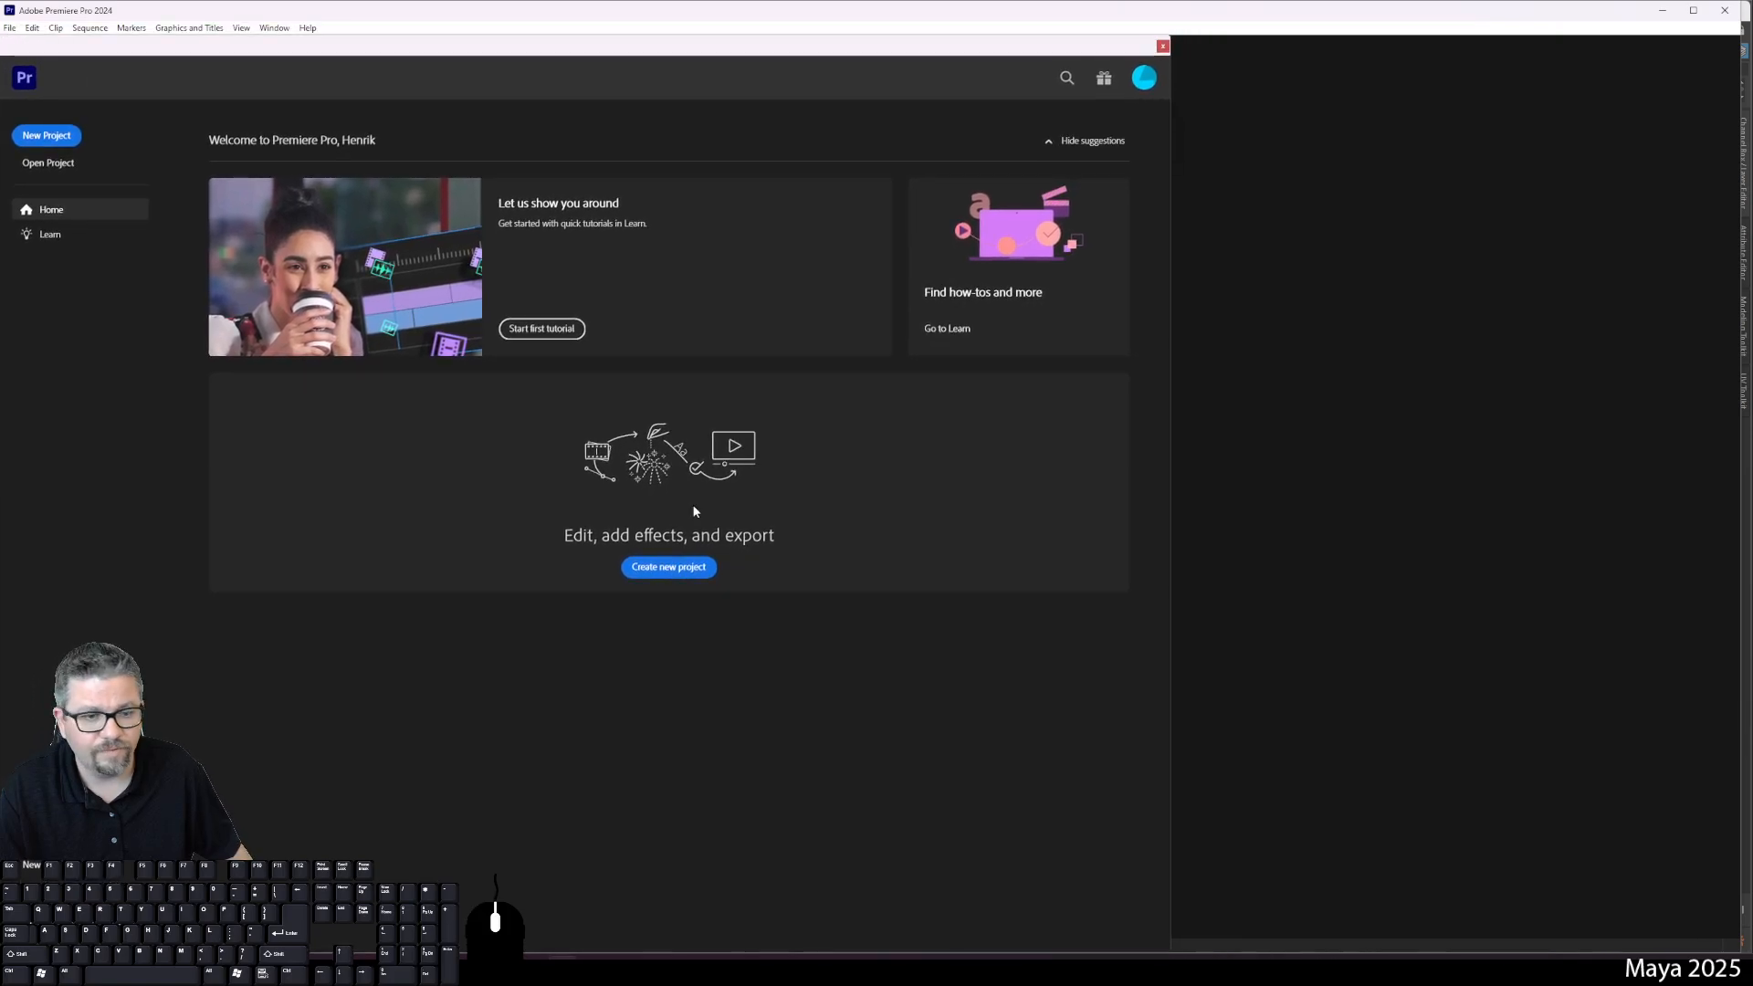
left_click(1166, 944)
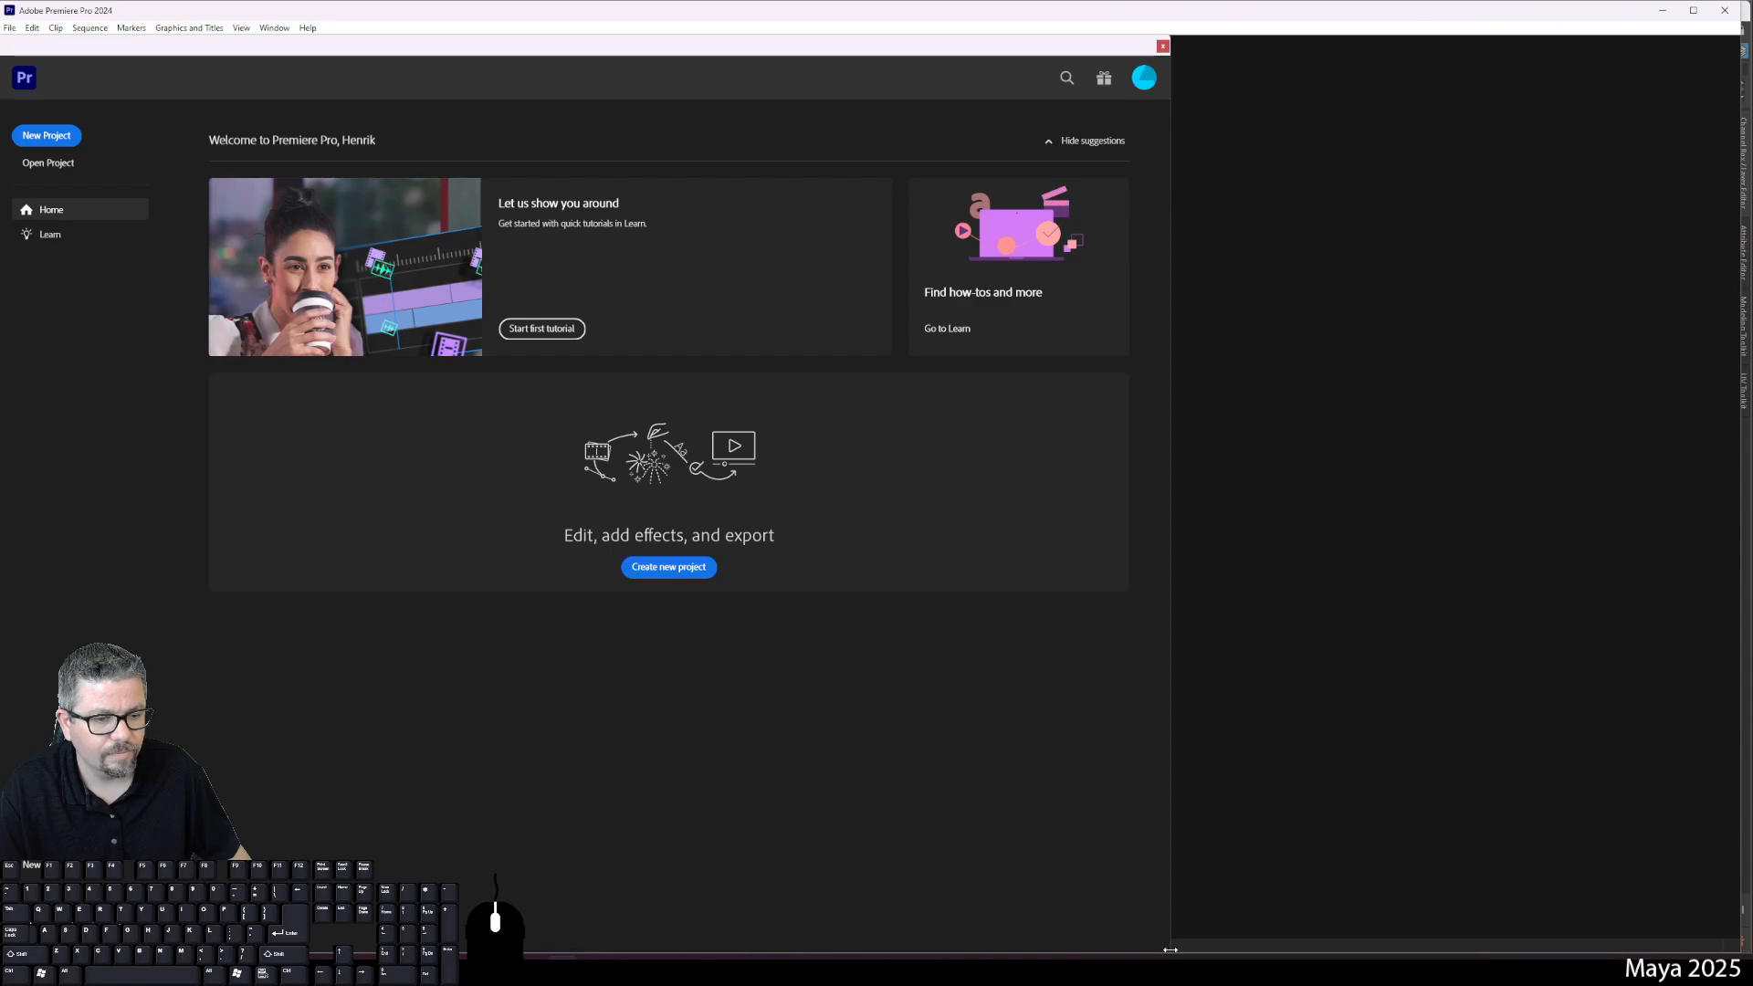
left_click(1171, 951)
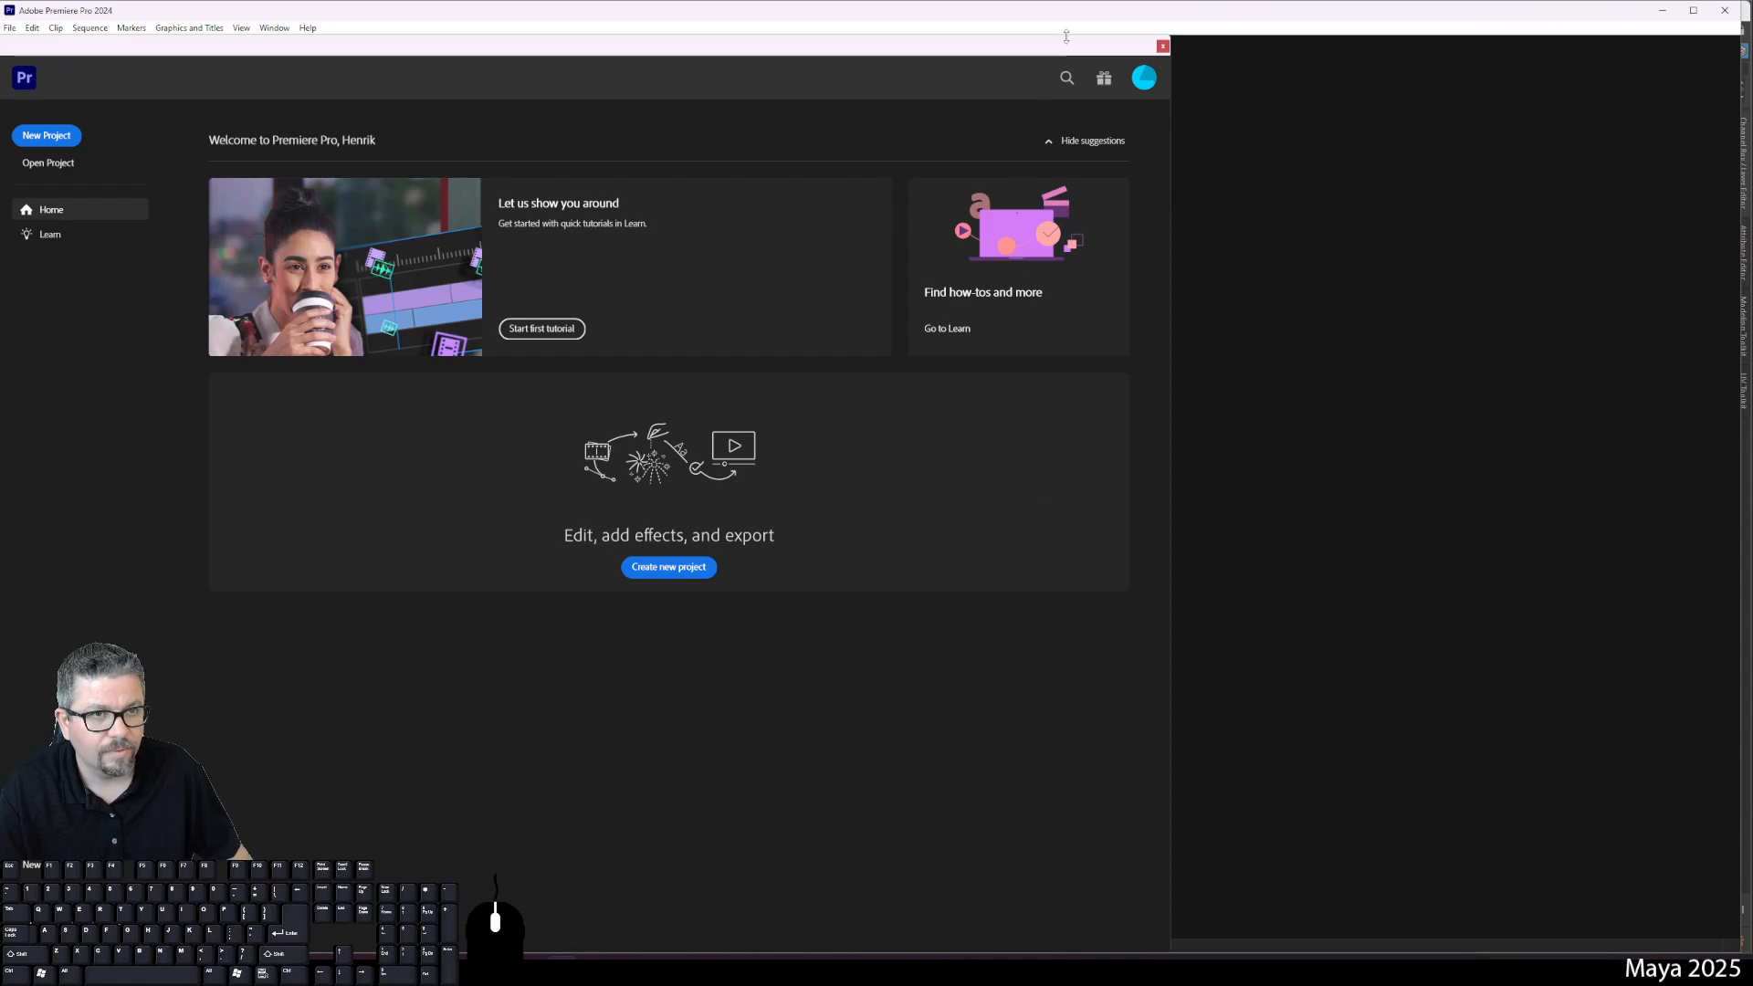
mouse_move(1071, 36)
left_mouse_down()
mouse_move(1076, 87)
mouse_move(1075, 57)
left_mouse_up()
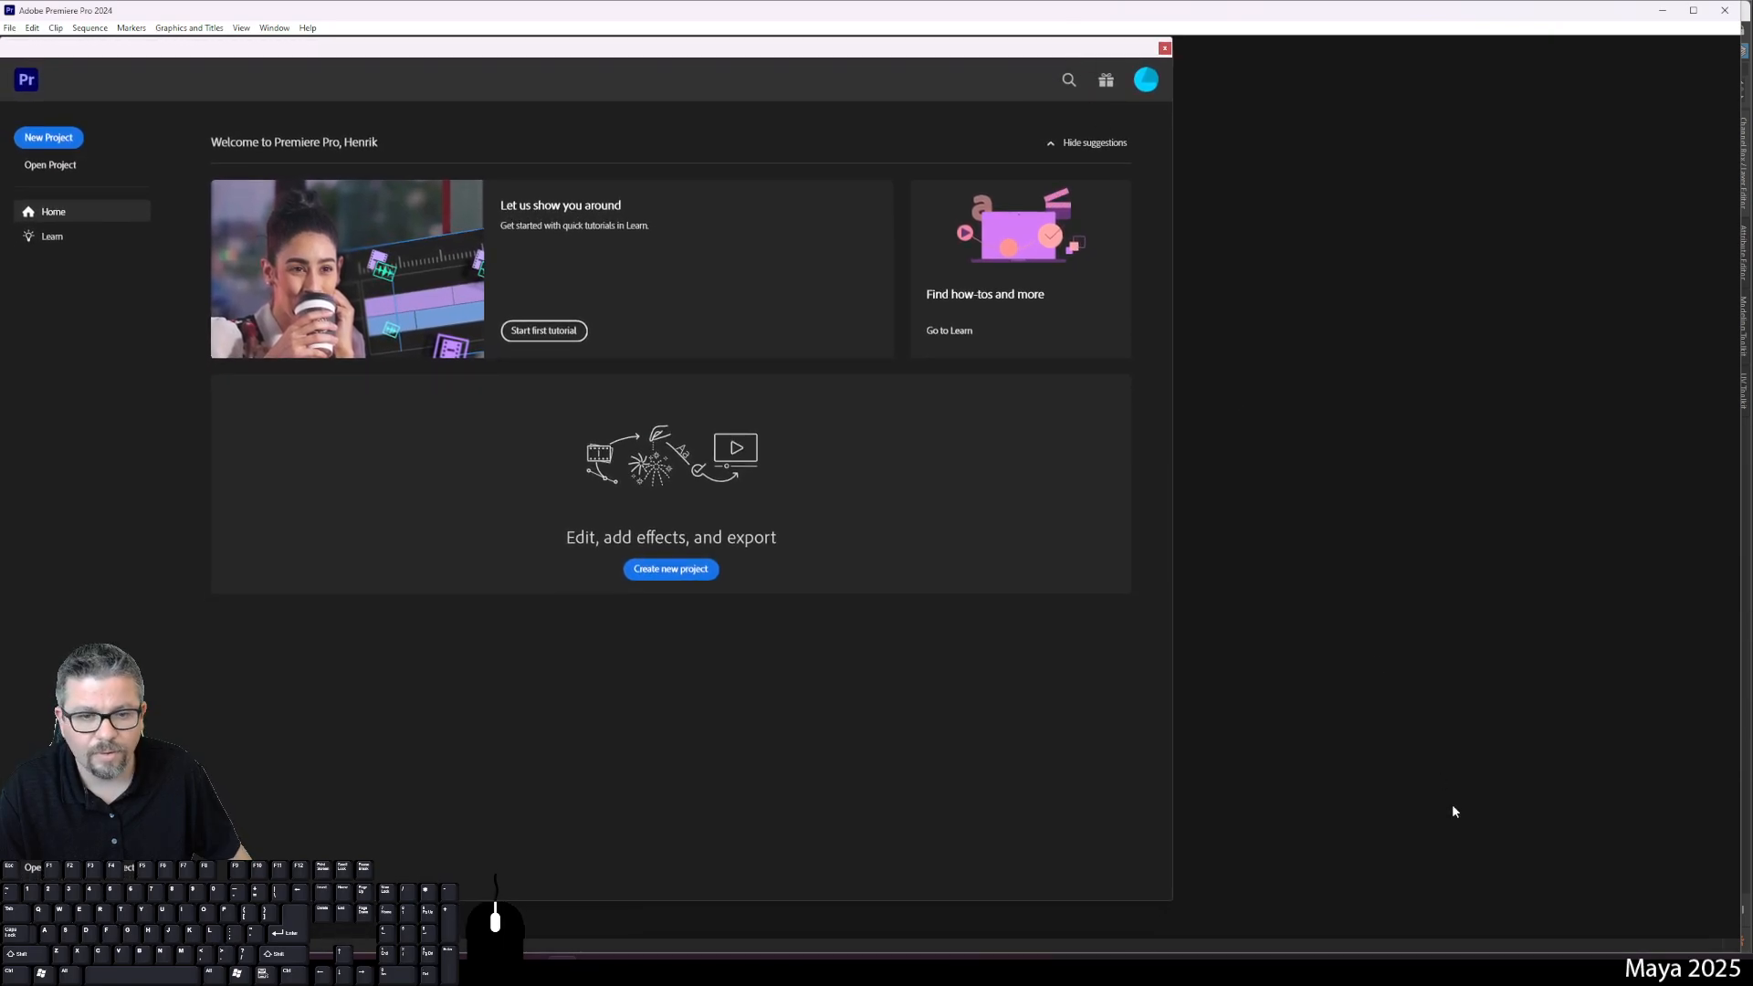
left_click_drag(1171, 902, 1722, 940)
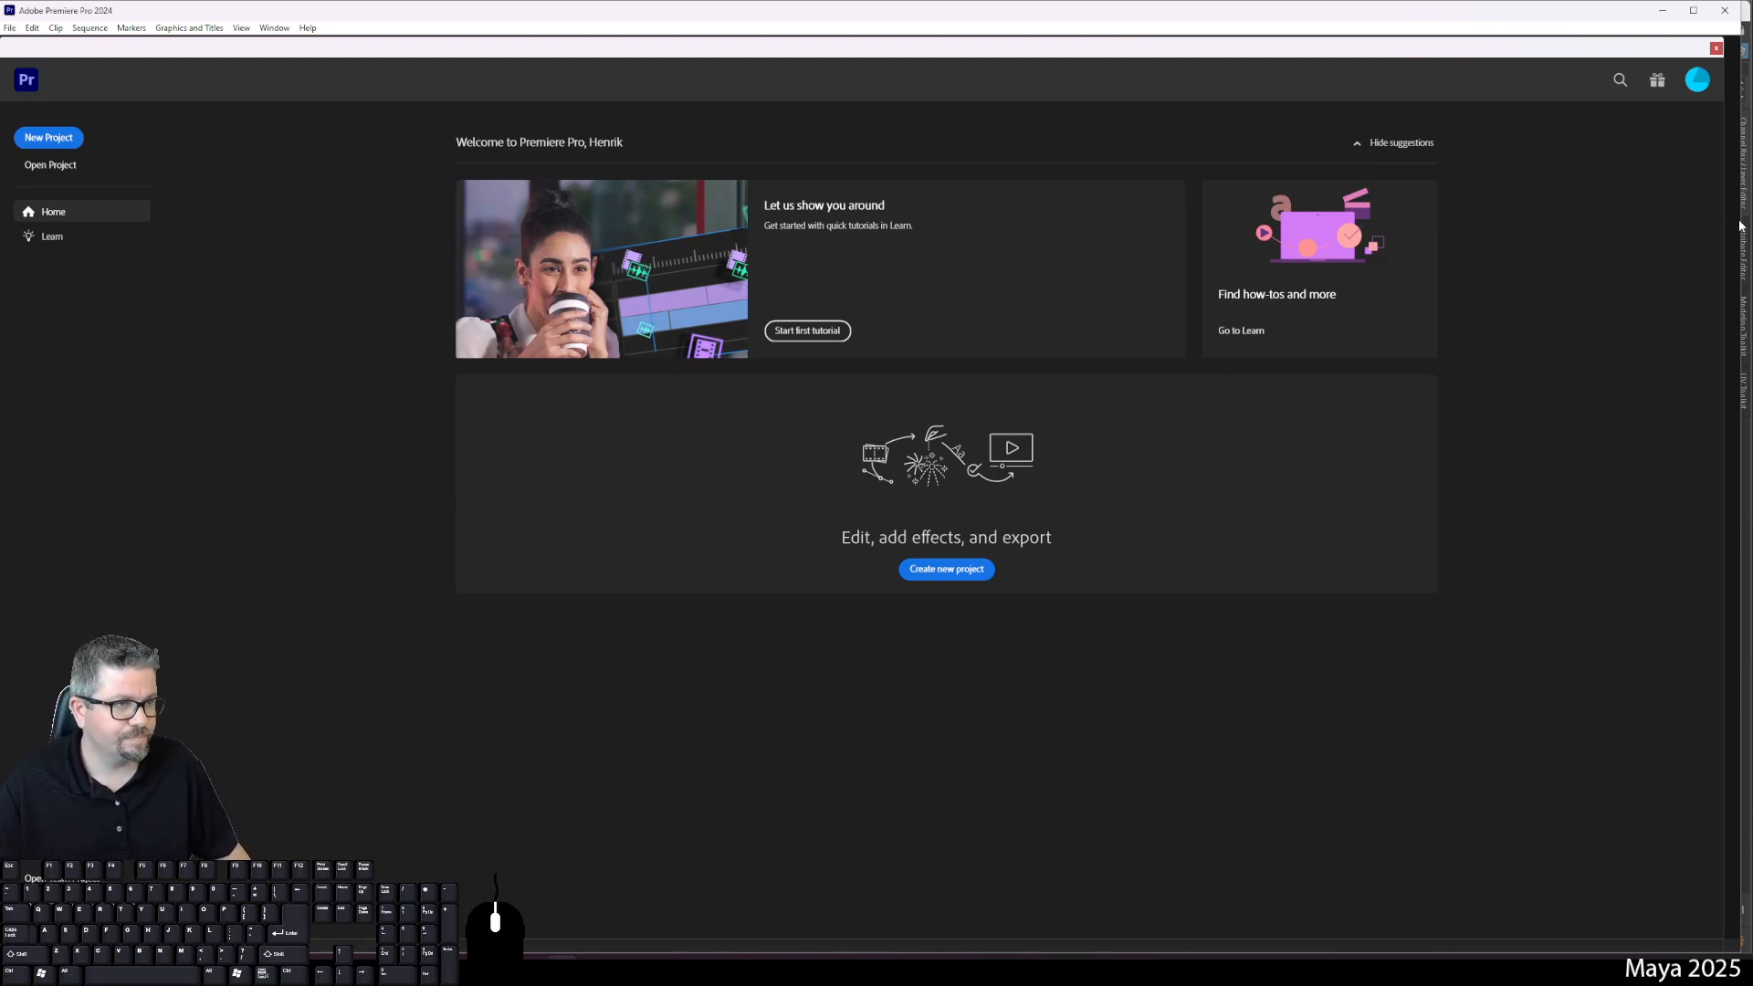
left_click_drag(1743, 220, 1667, 277)
left_click_drag(0, 67, 27, 12)
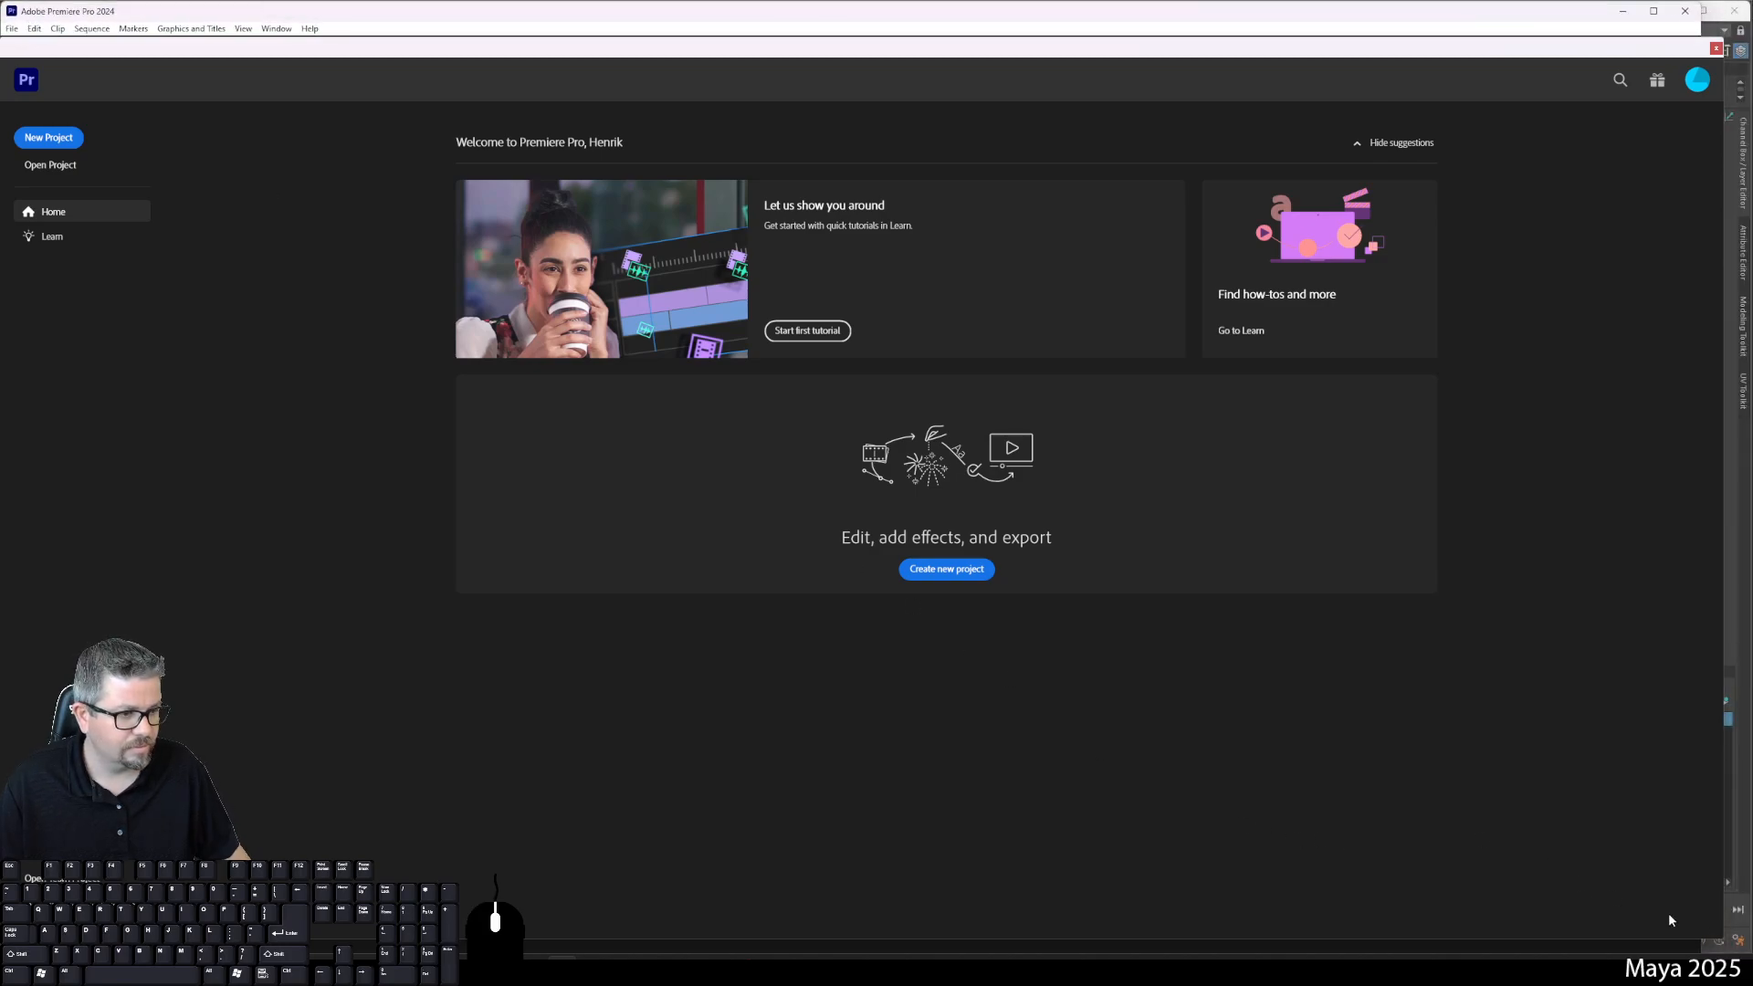
left_click_drag(1702, 953, 1745, 935)
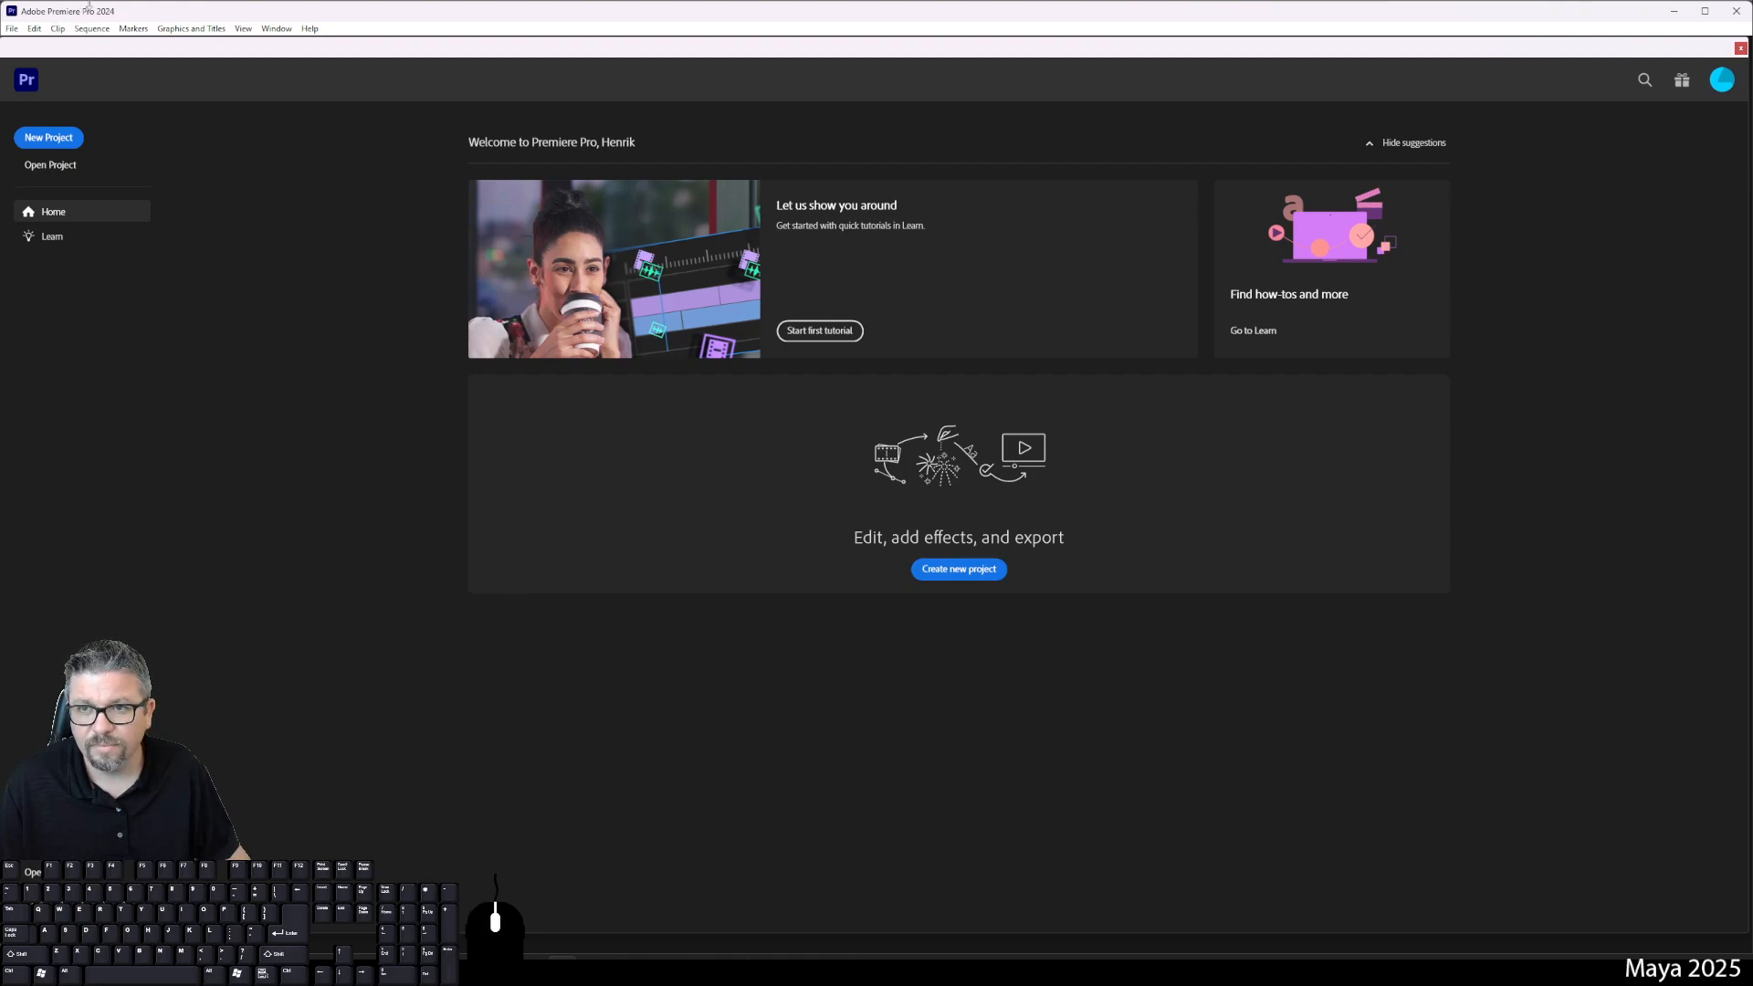
left_click_drag(89, 5, 91, 1)
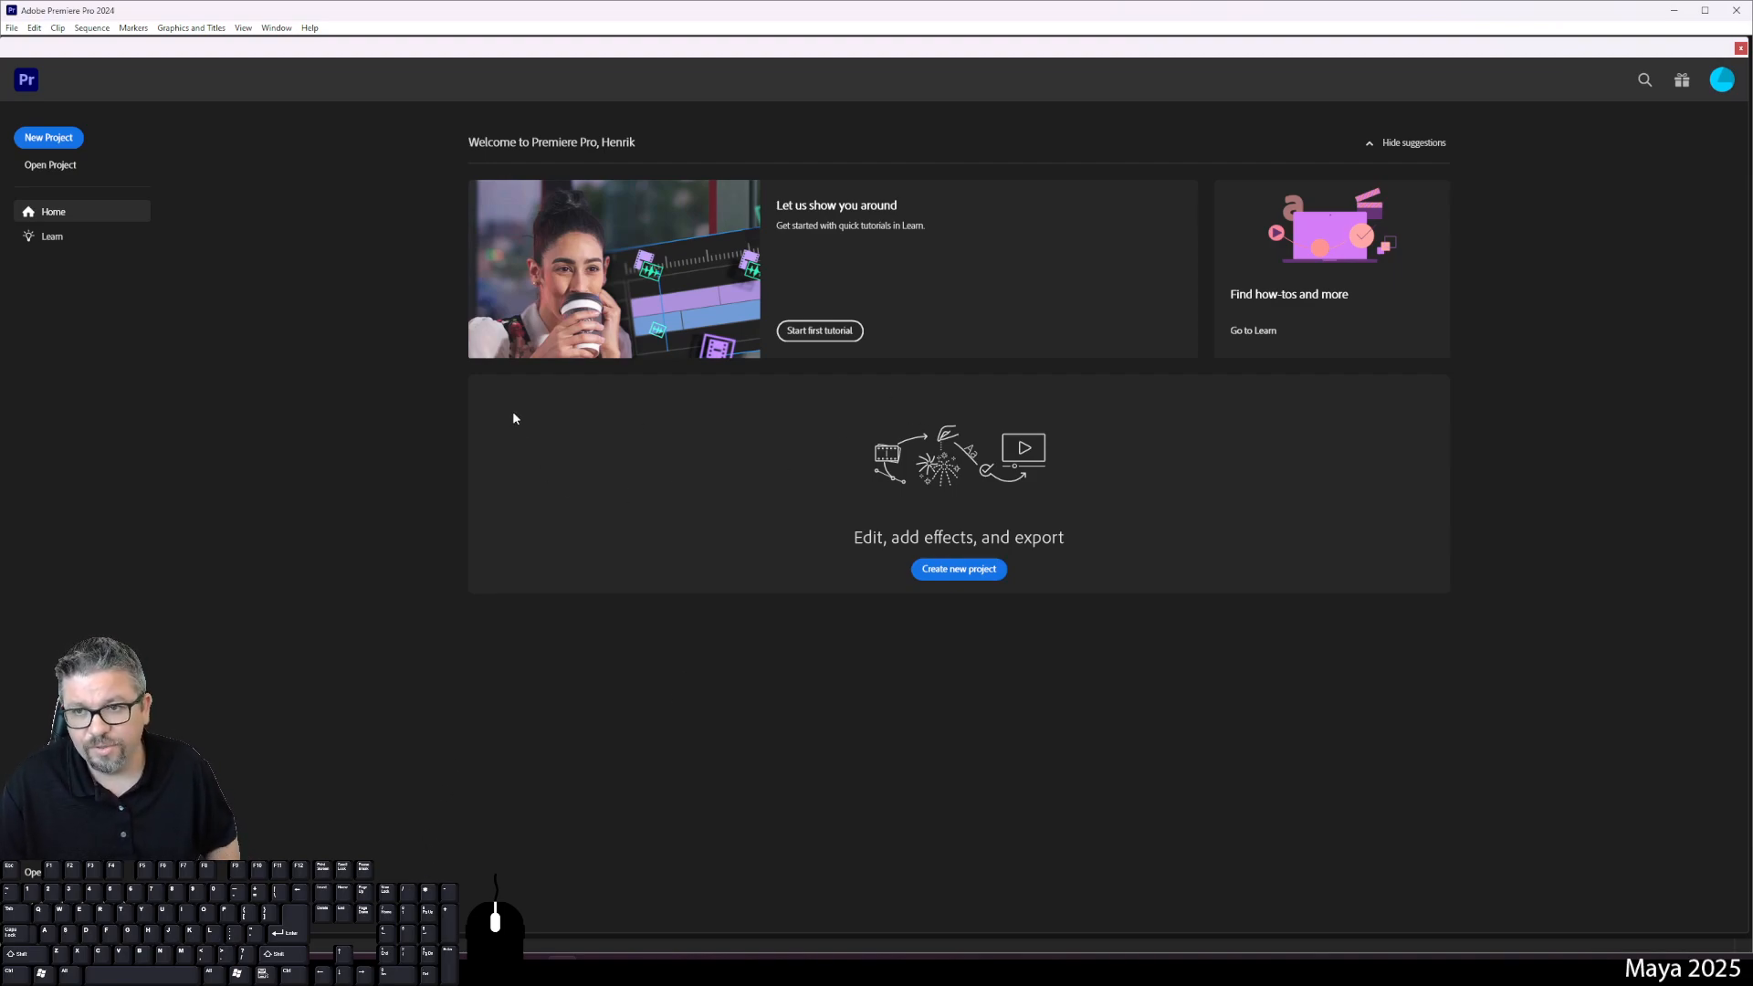
Step: Create a new project named Bouncing_Ball_Animation without importing media, and close the application error dialog
left_click(956, 570)
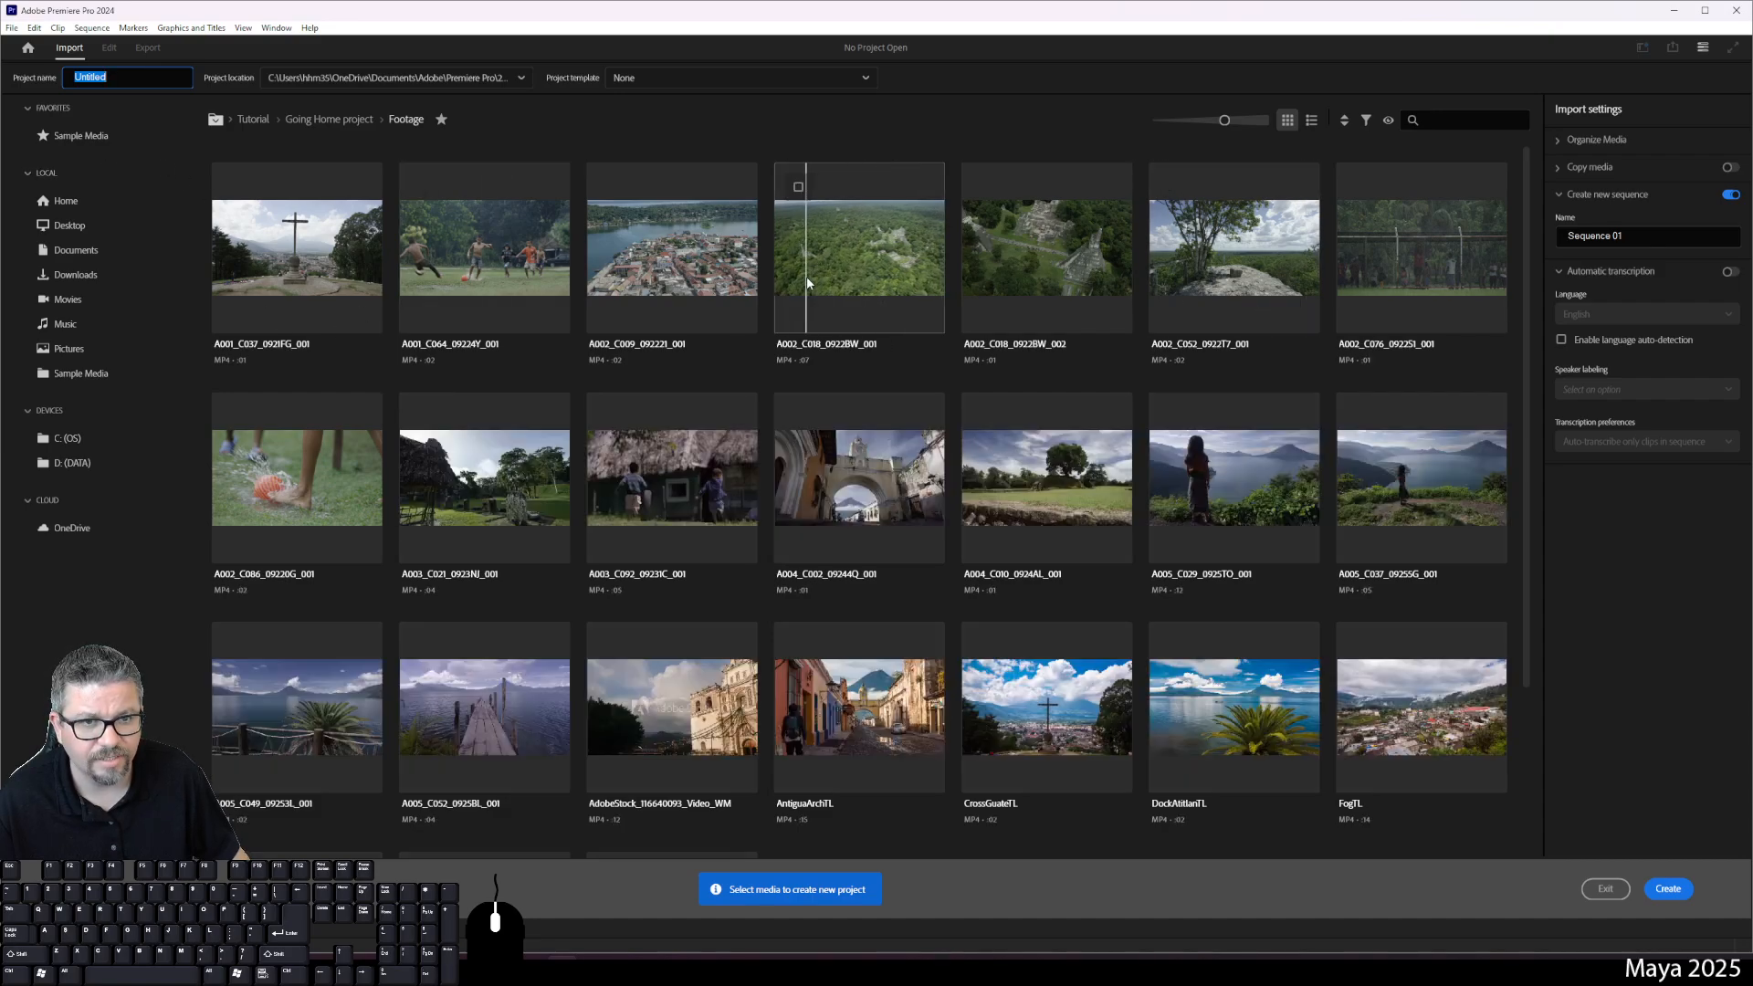
left_click(69, 208)
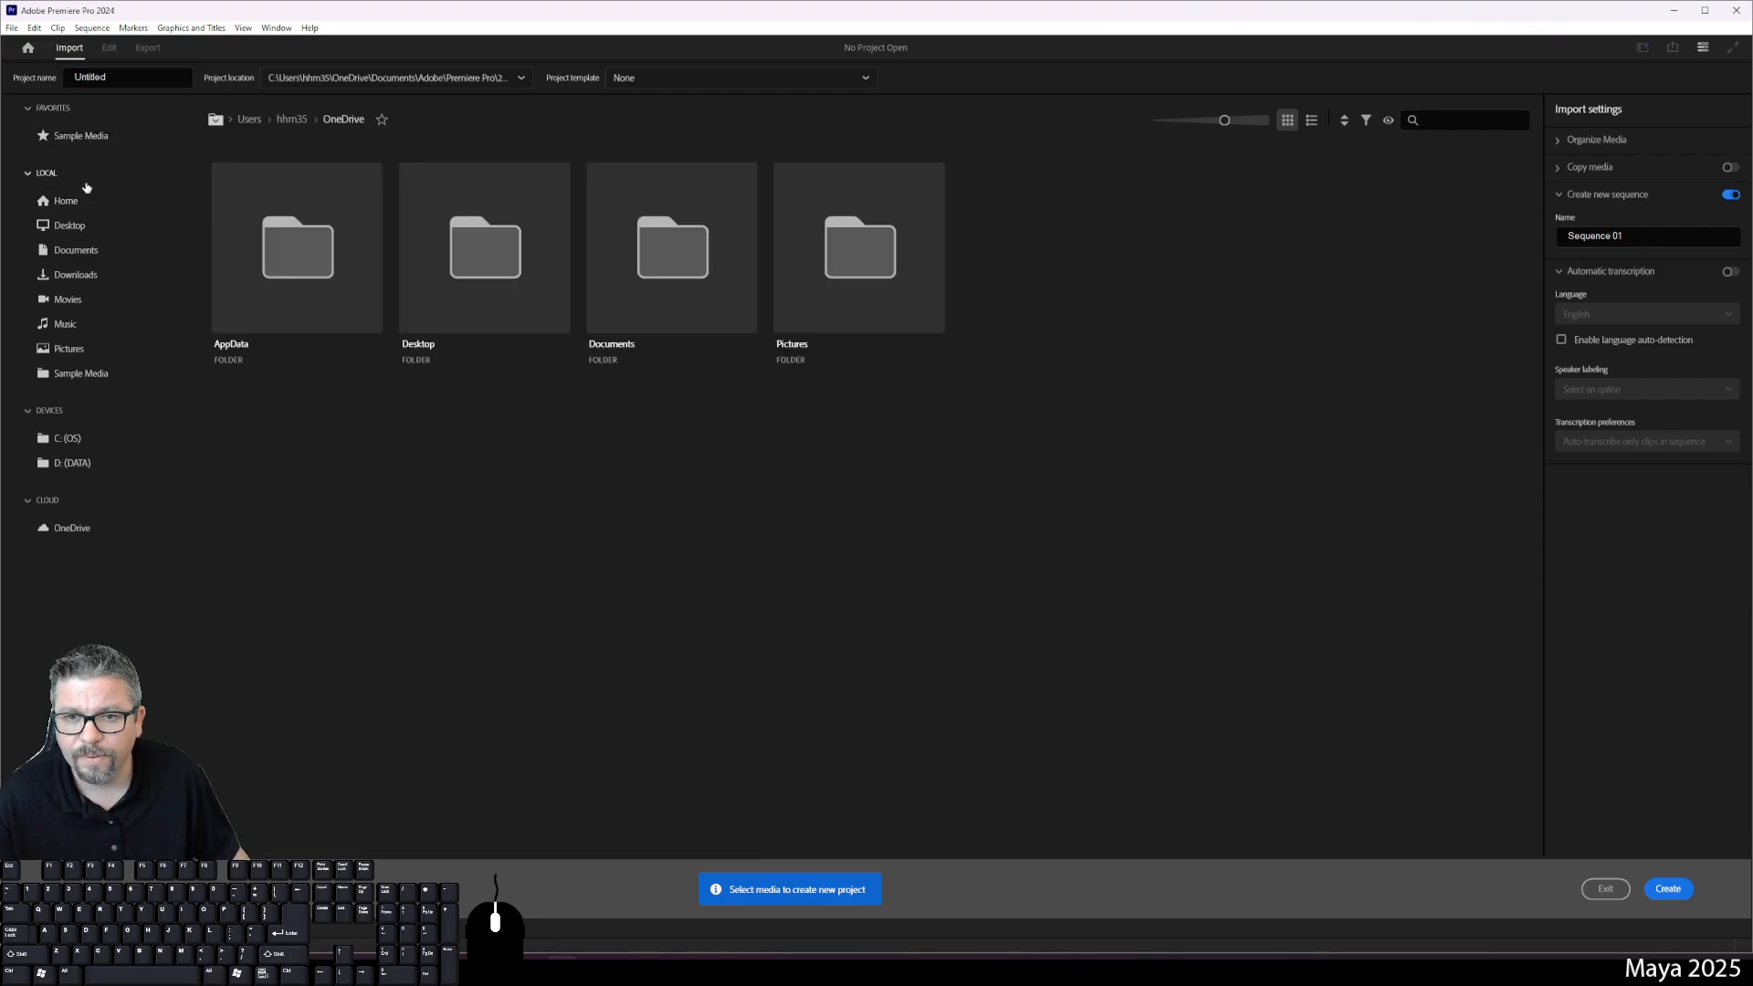
left_click(12, 28)
left_click(17, 30)
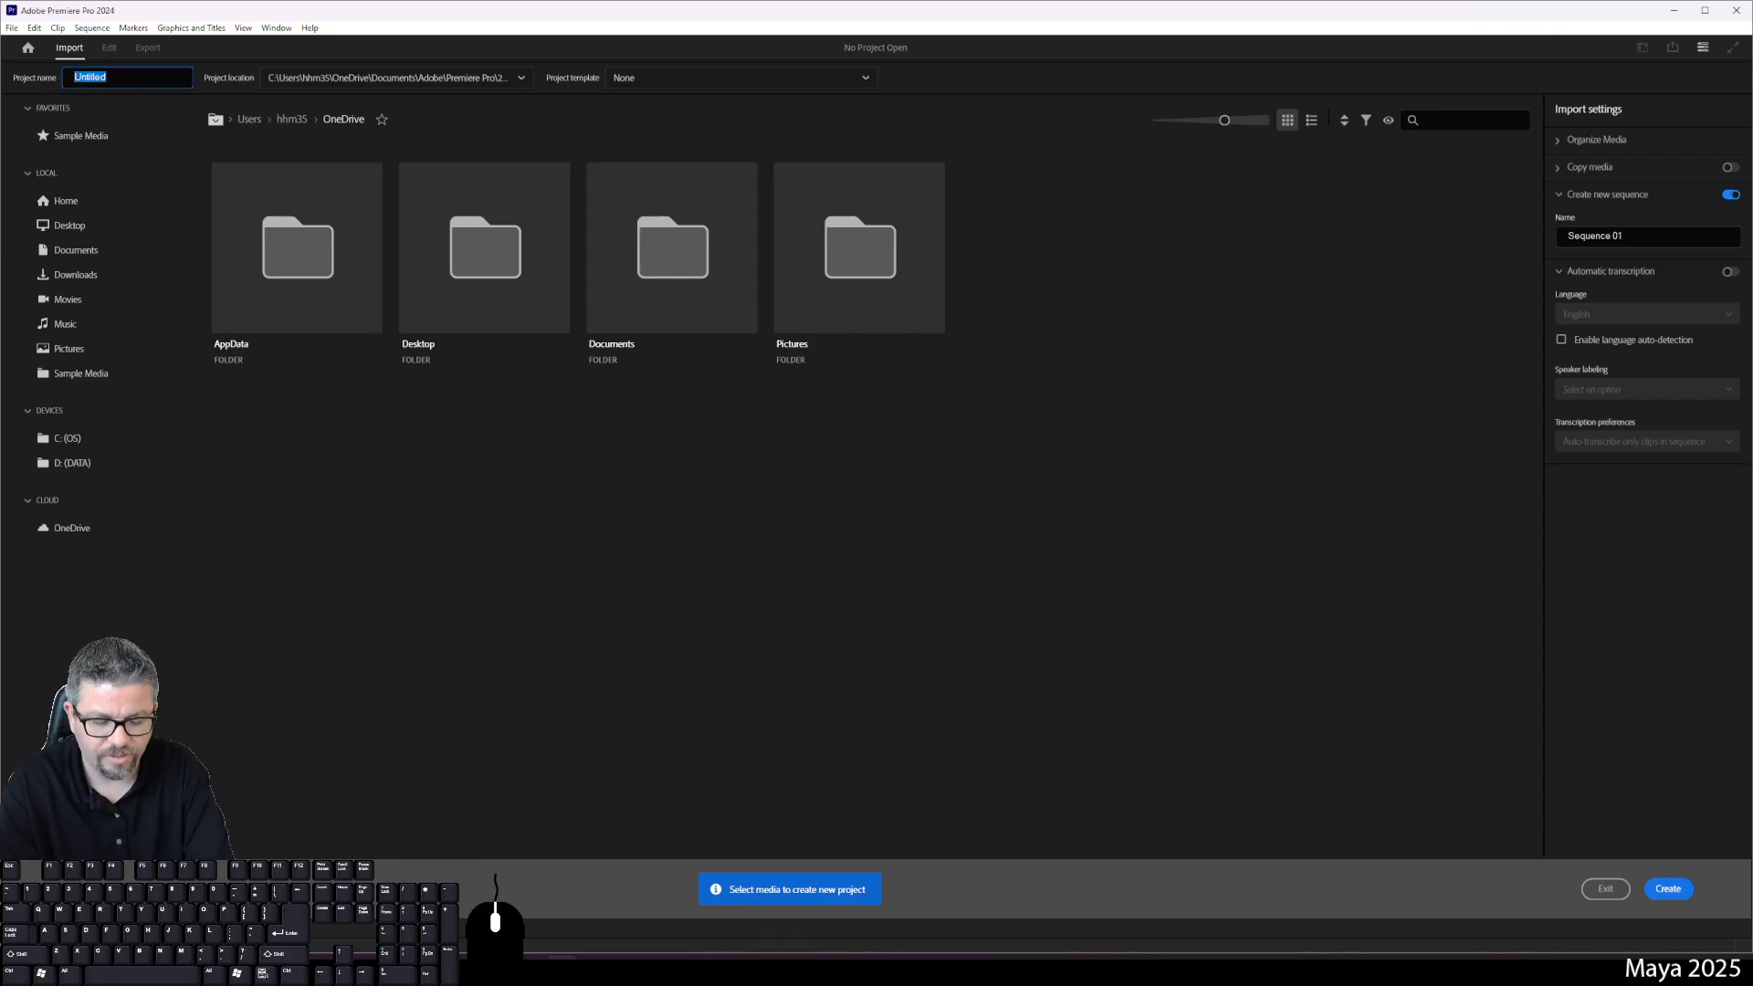
type("Bouncing_Ba")
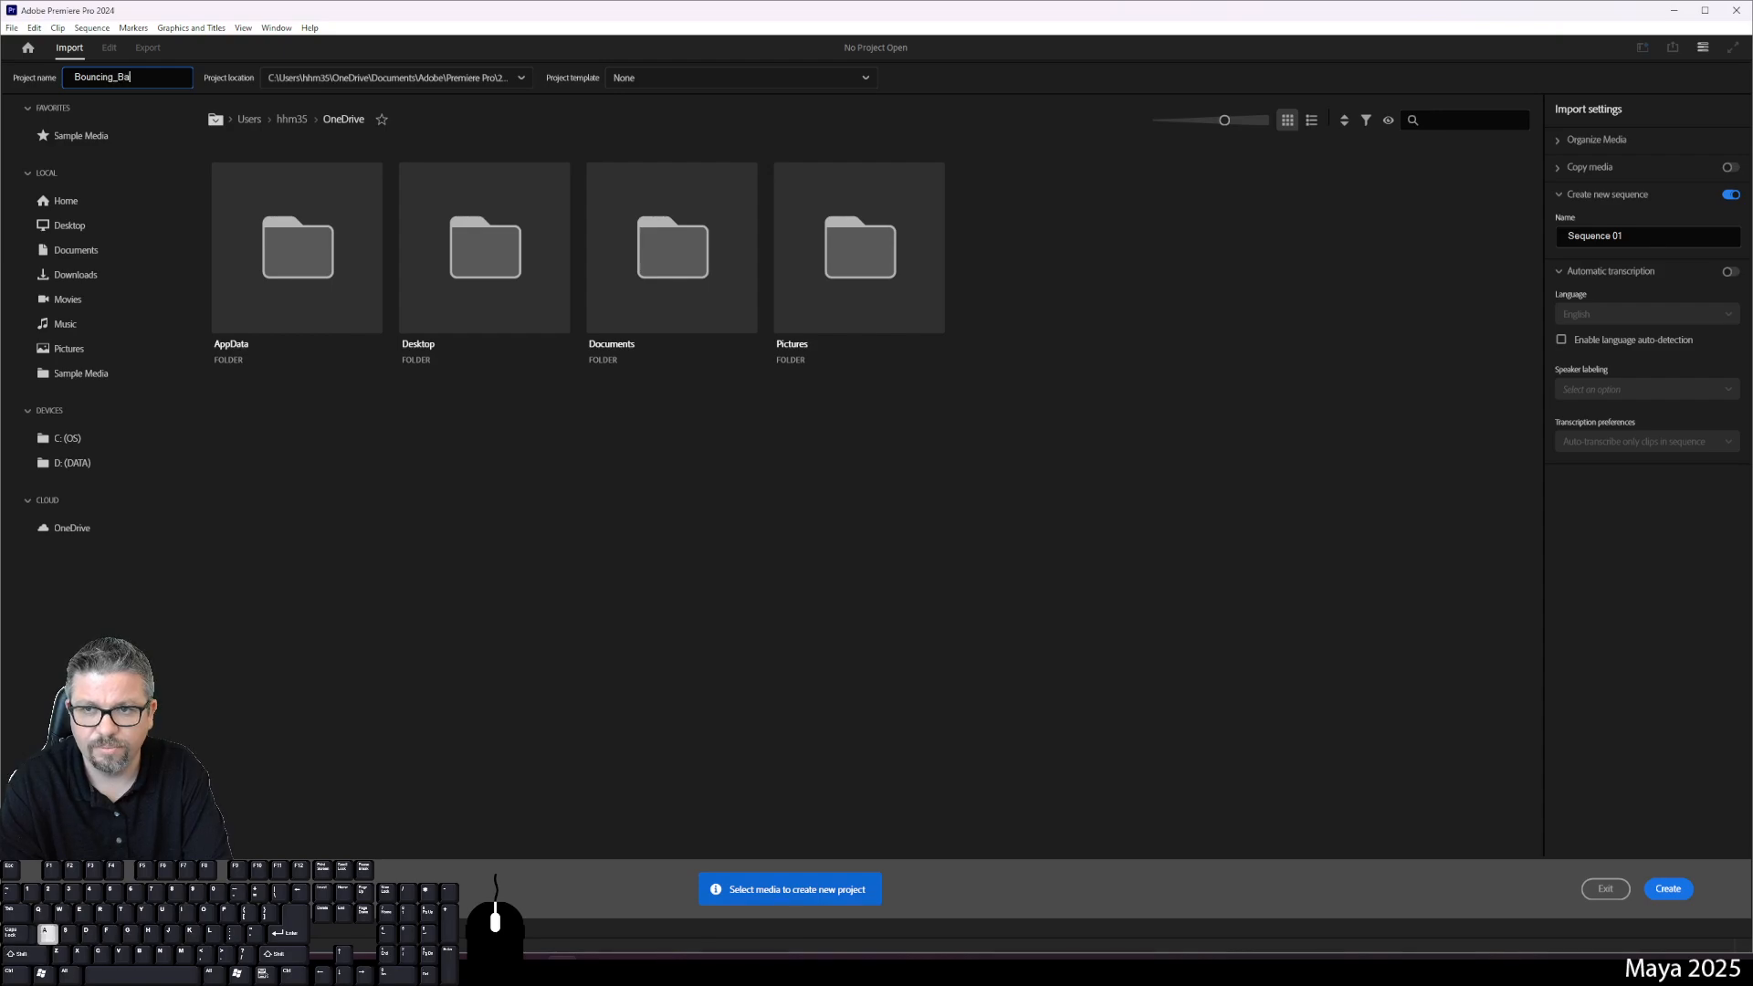
type("ll_Animation")
key("Return")
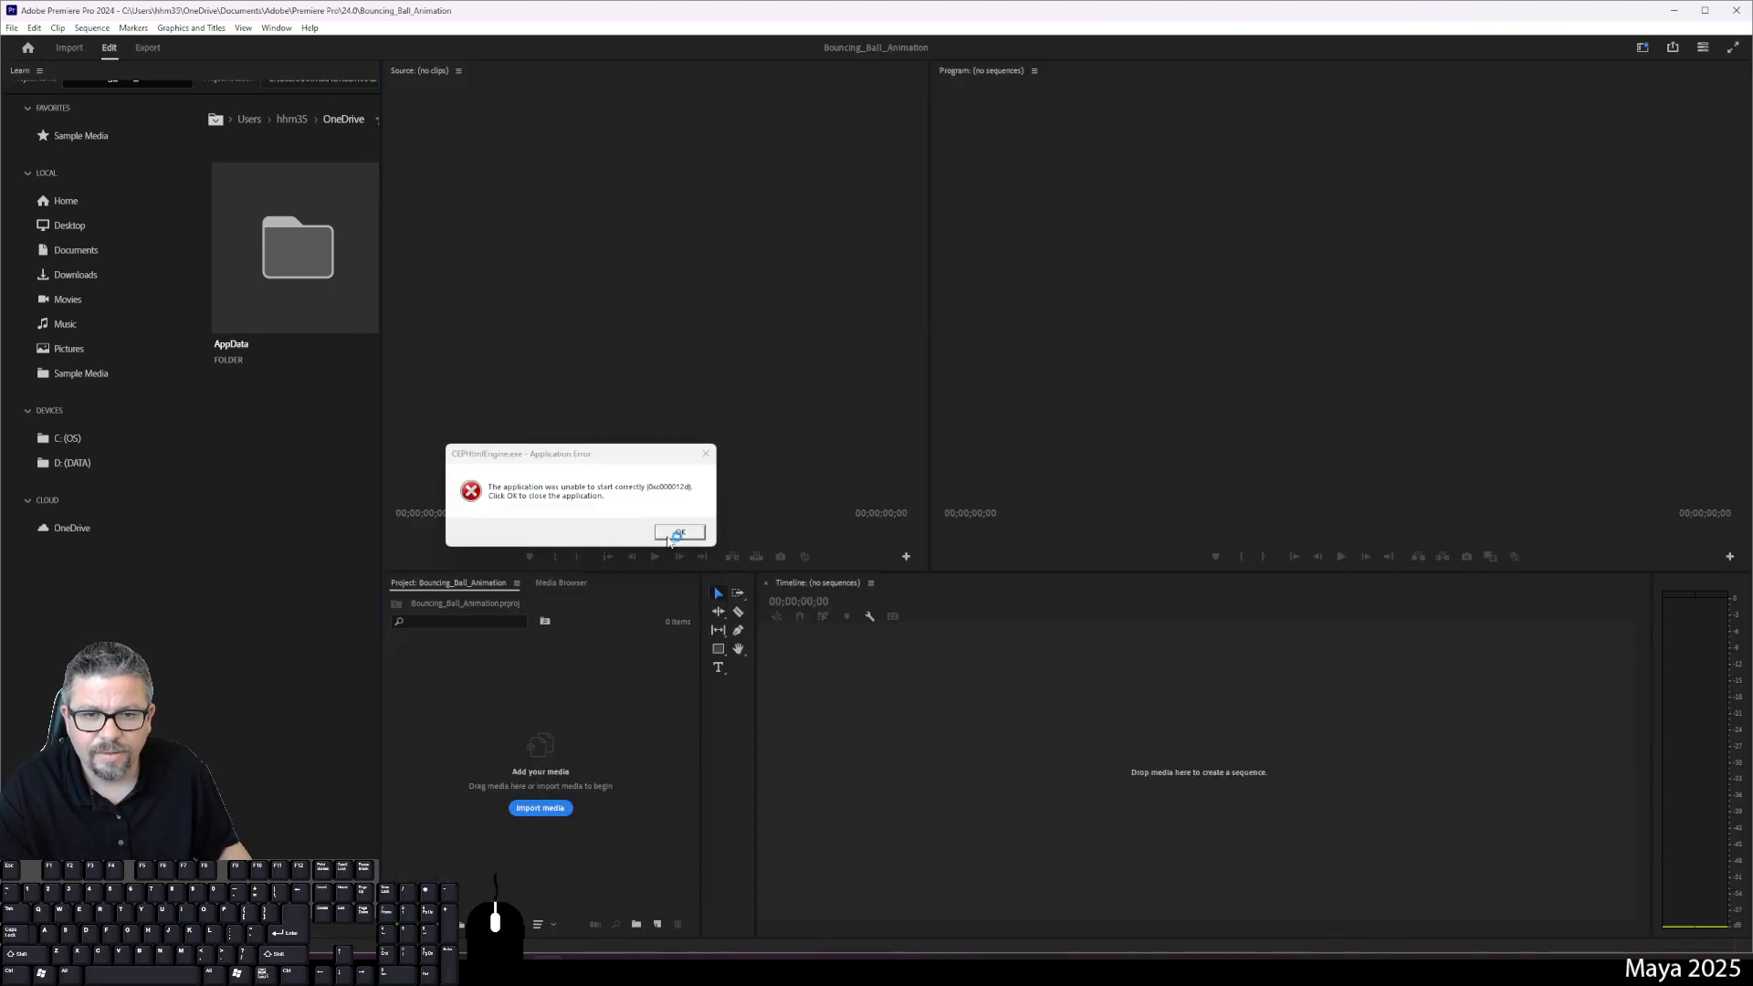
left_click(678, 533)
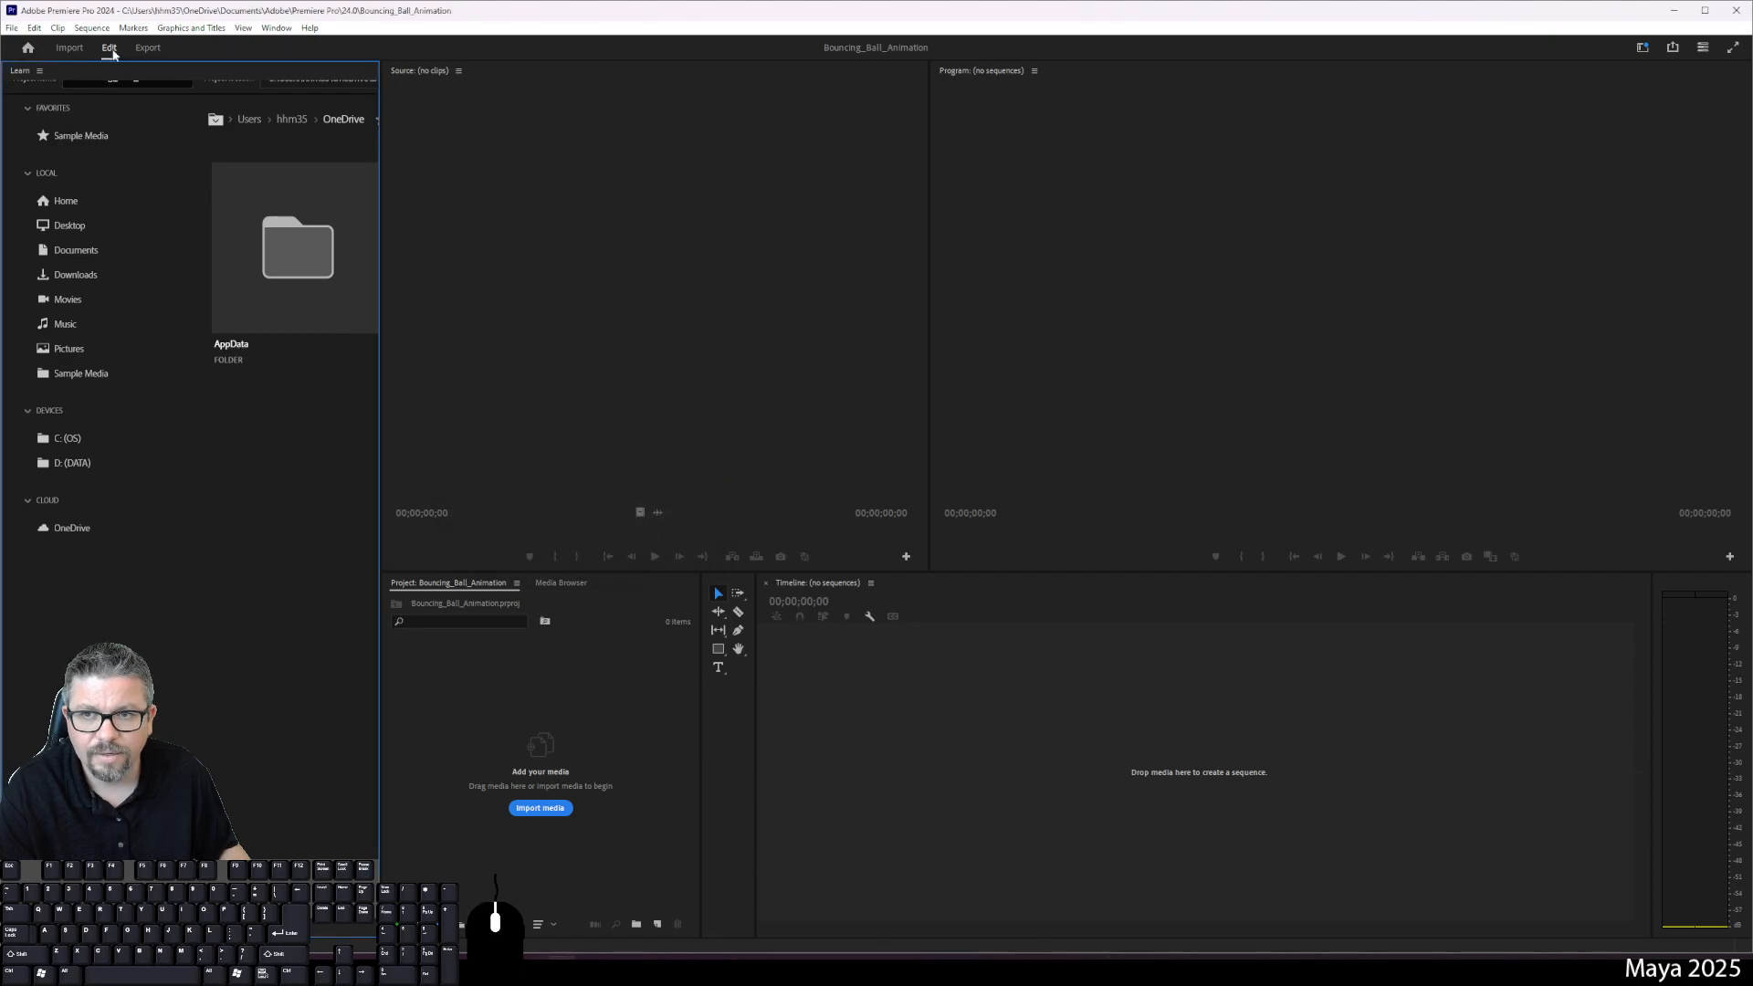
Step: Create a new project named Bouncing_Ball_Animation, replacing the existing project of the same name
left_click(70, 48)
left_click(29, 49)
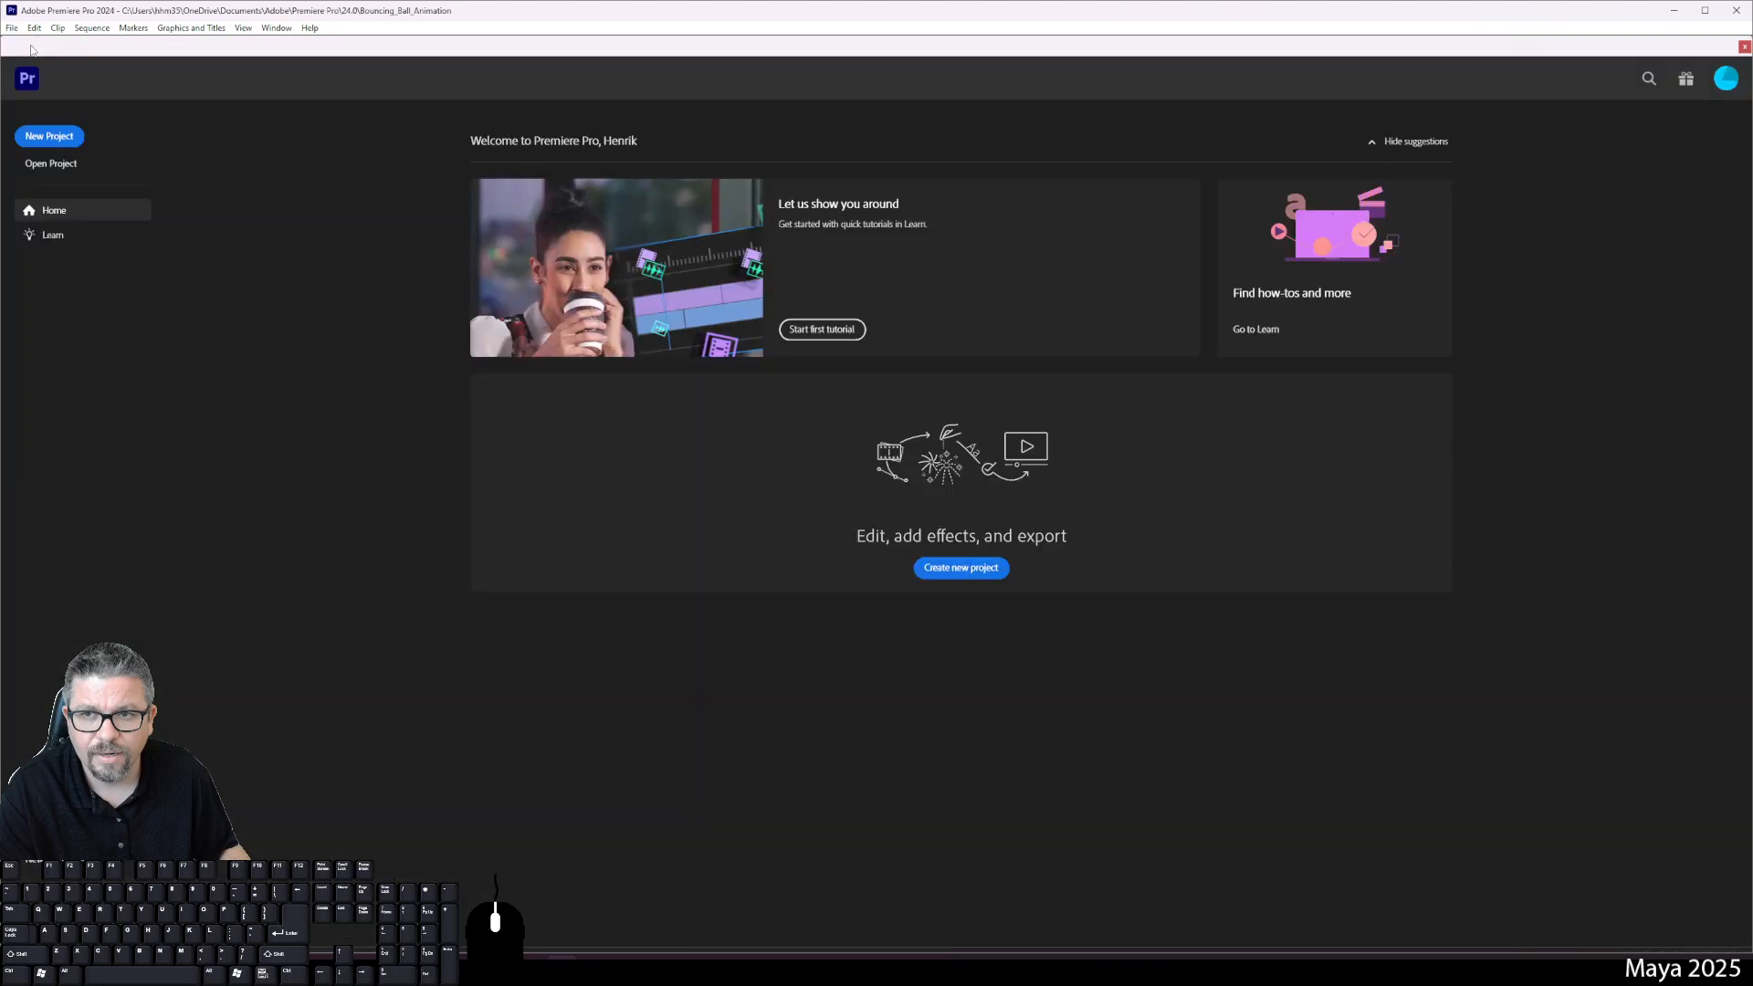
left_click(48, 135)
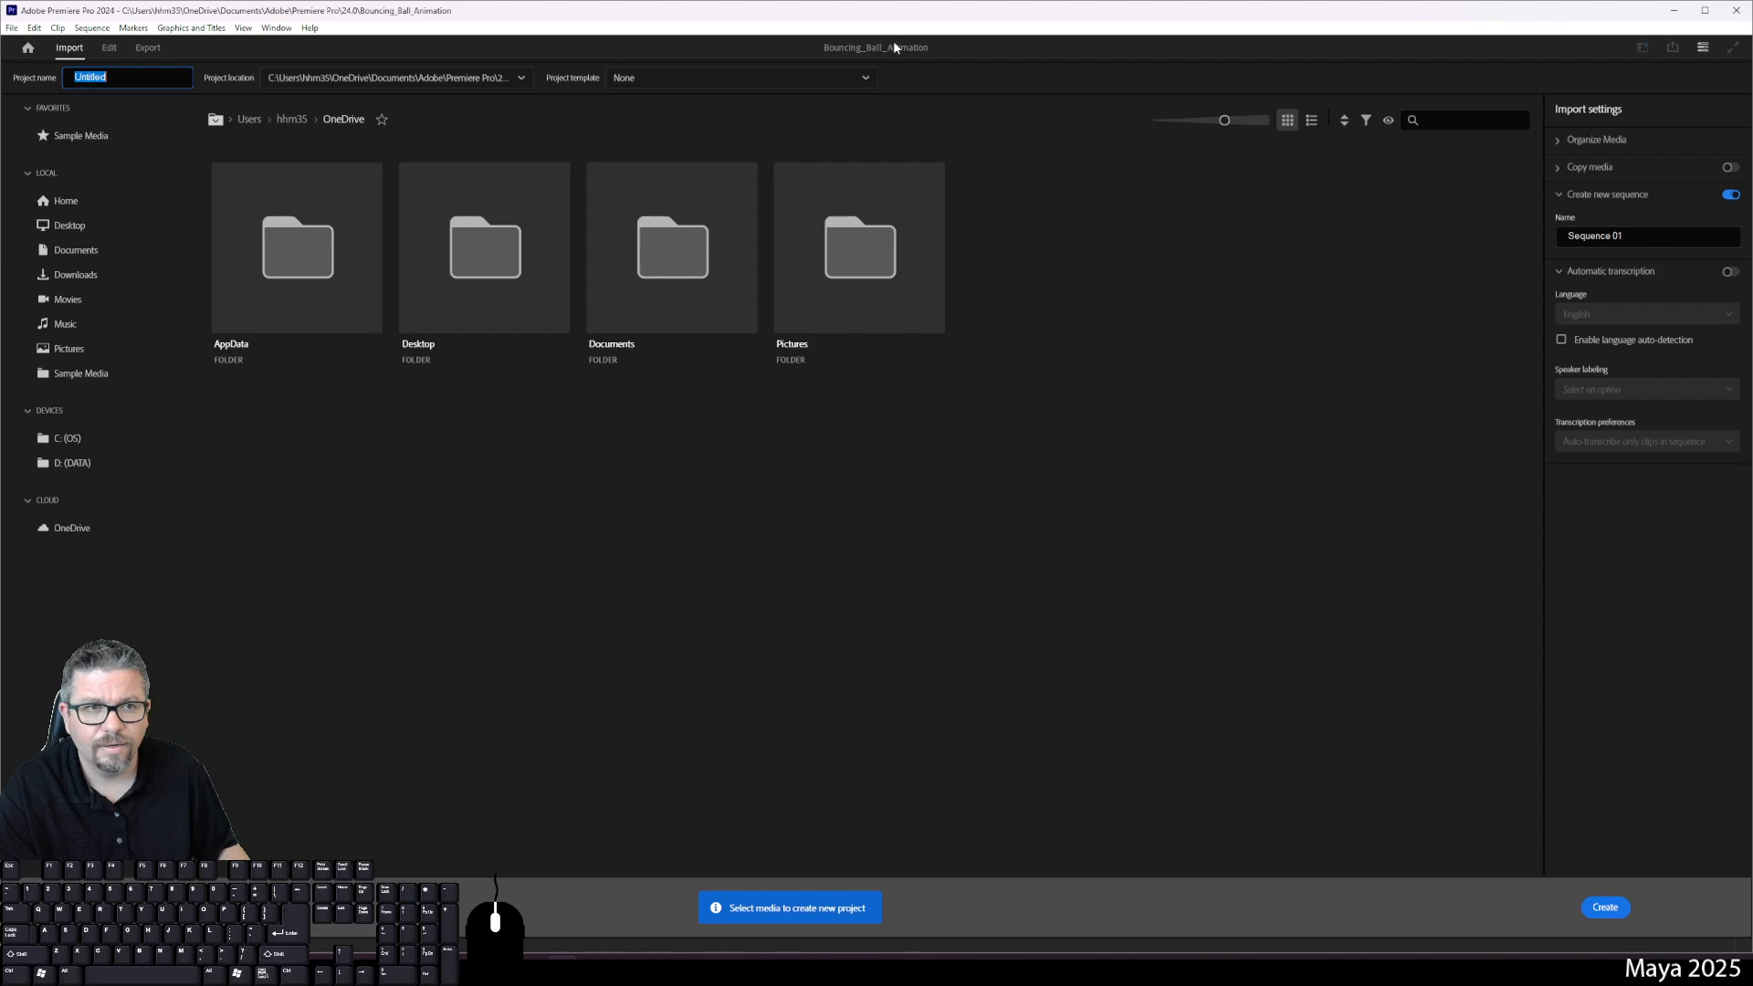
mouse_move(1331, 19)
left_mouse_down()
mouse_move(1306, 334)
mouse_move(1327, 24)
left_mouse_up()
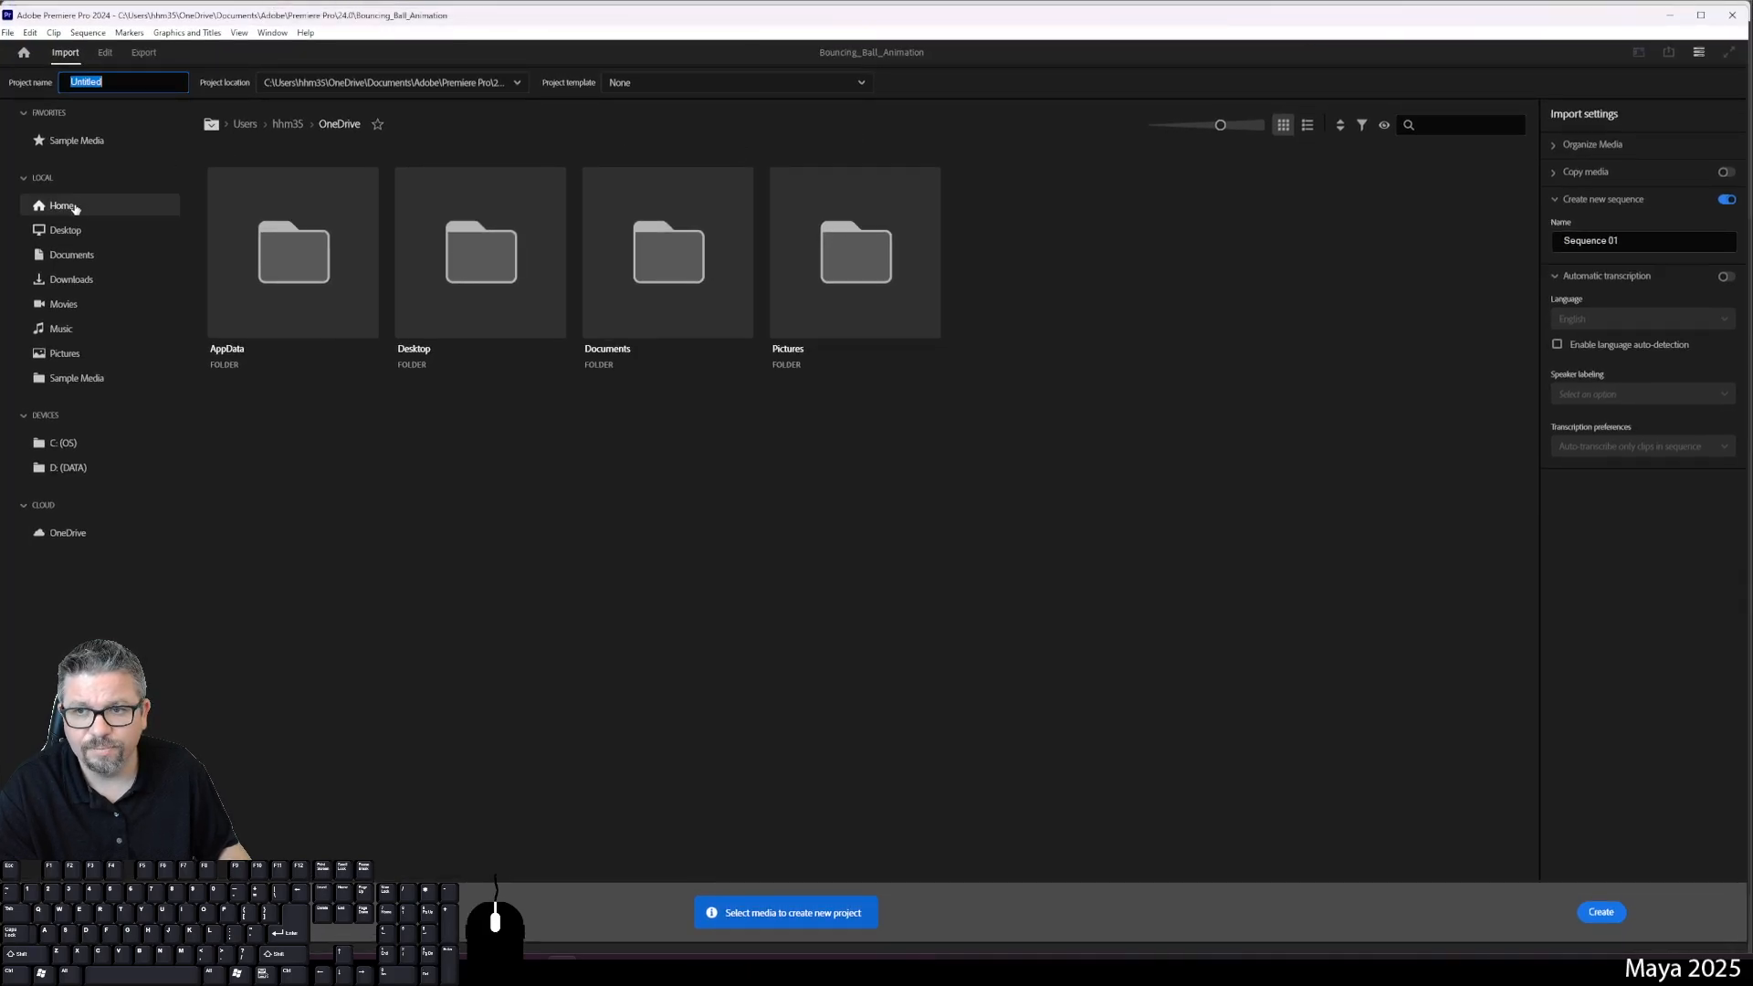
double_click(123, 82)
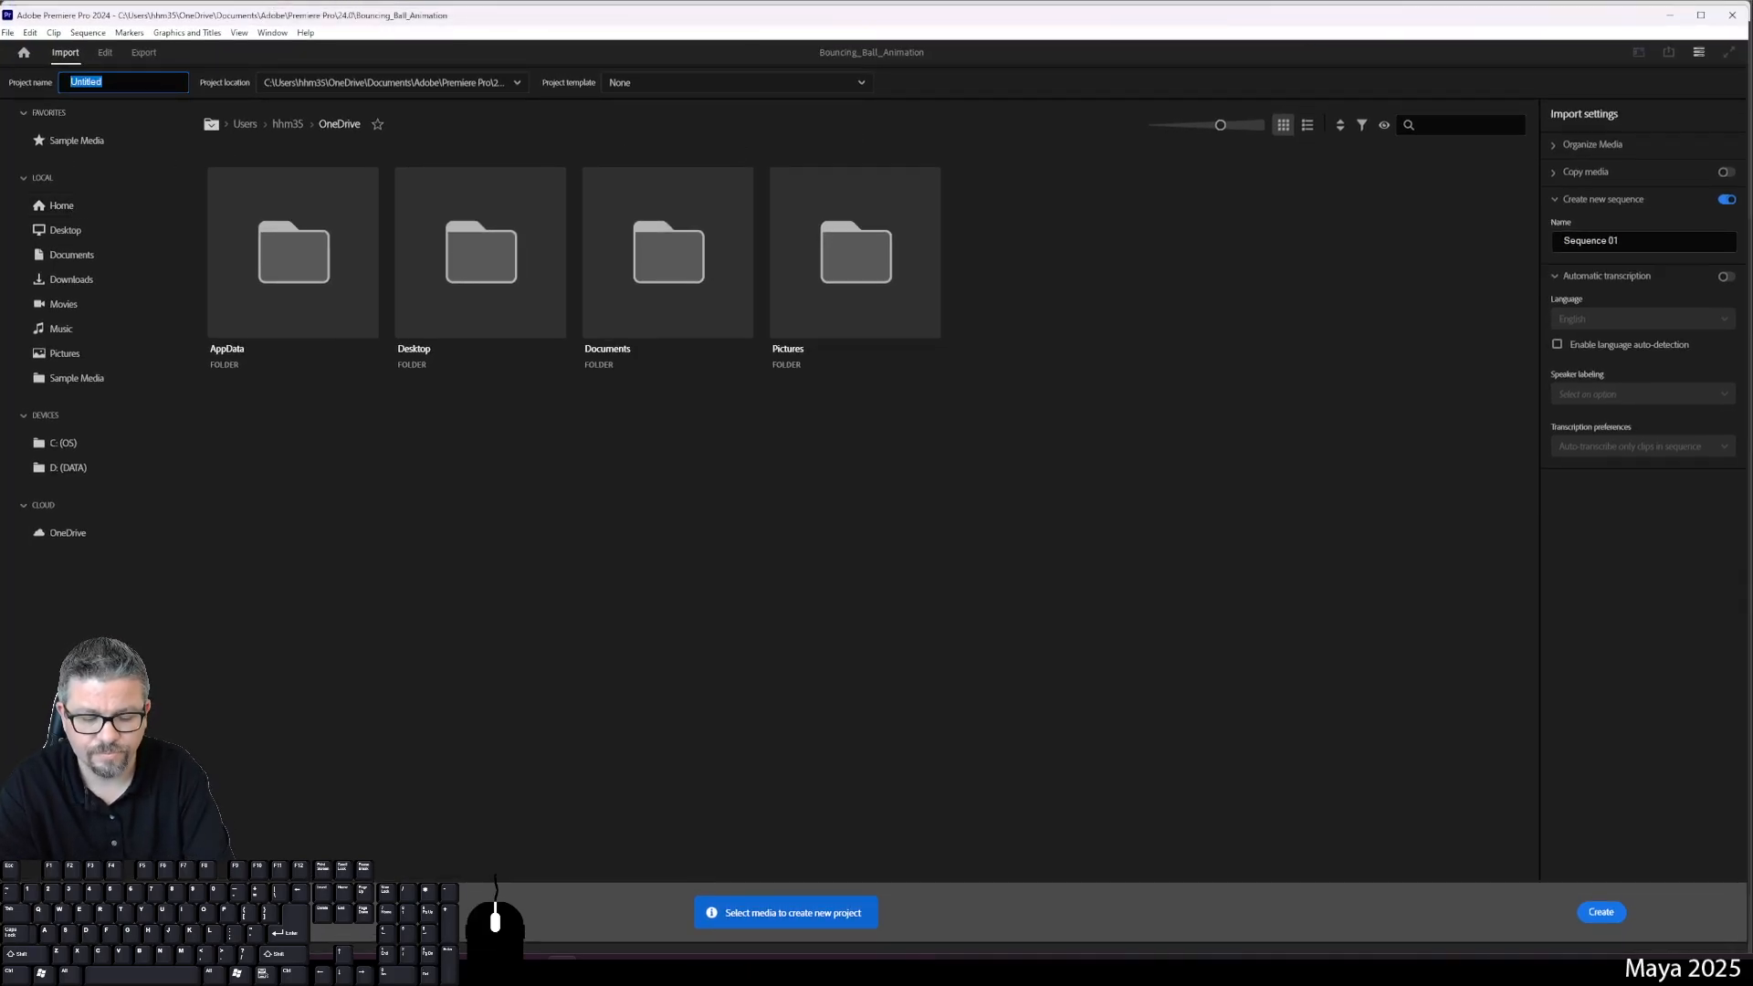
type("Bouncing_Ball_")
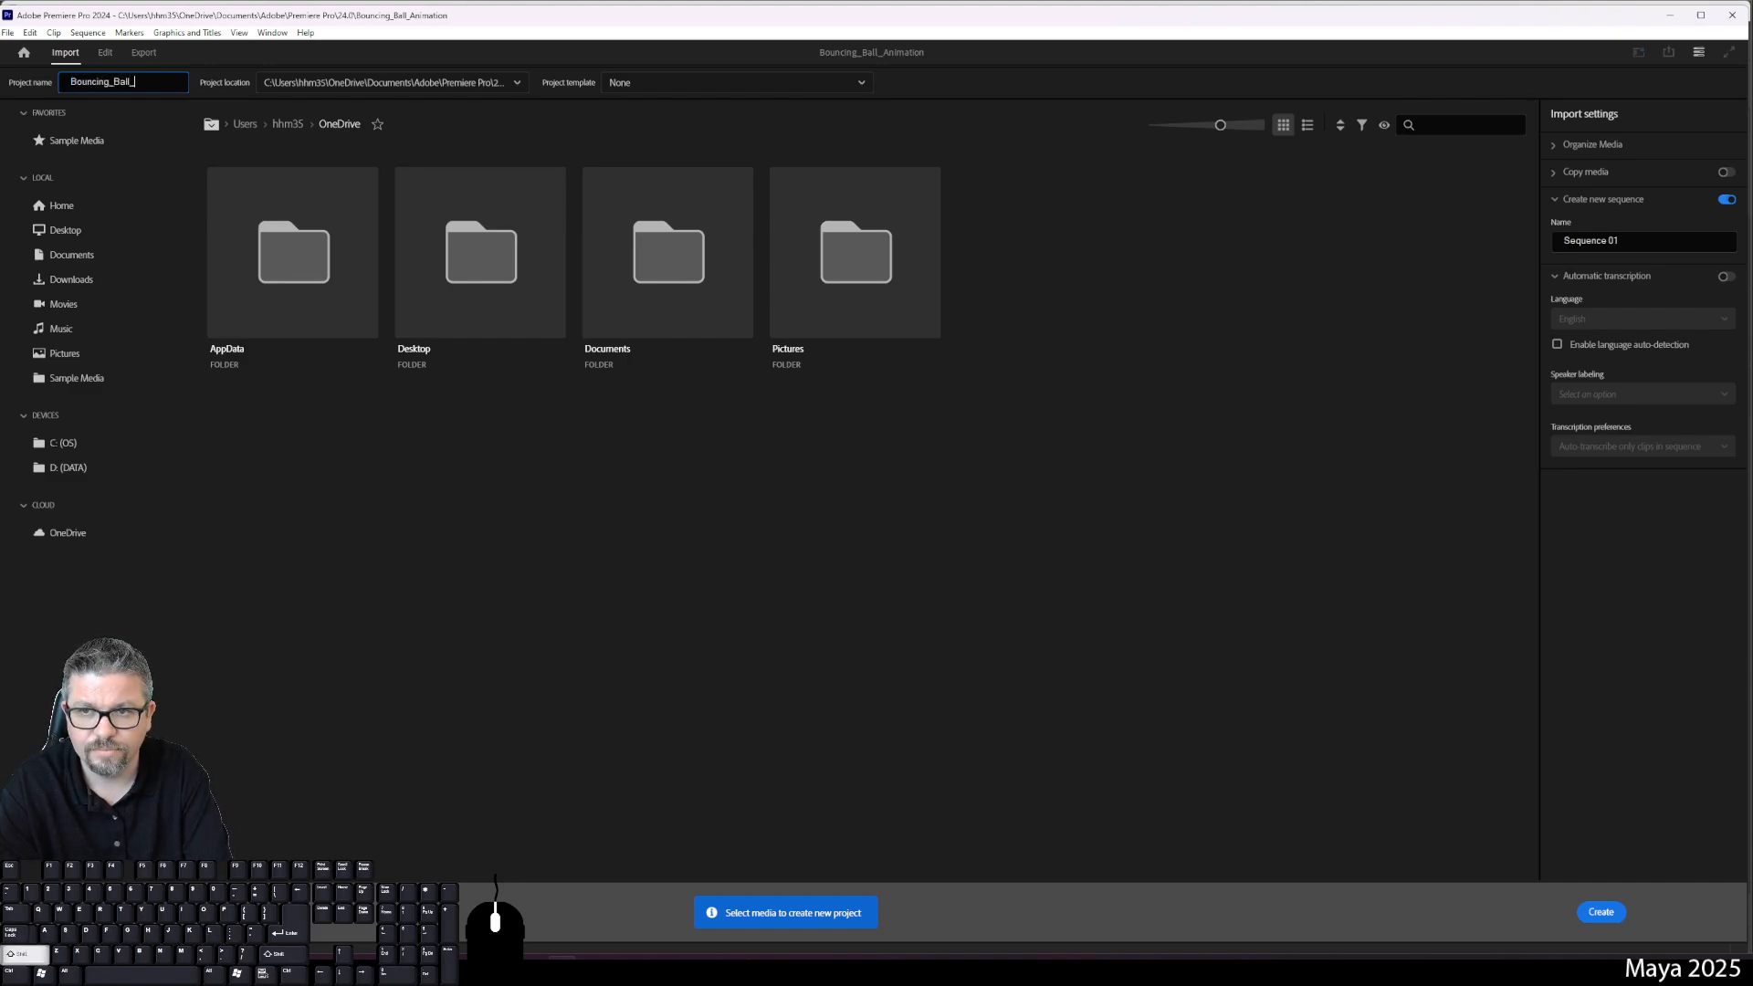
type("Animation")
key("Return")
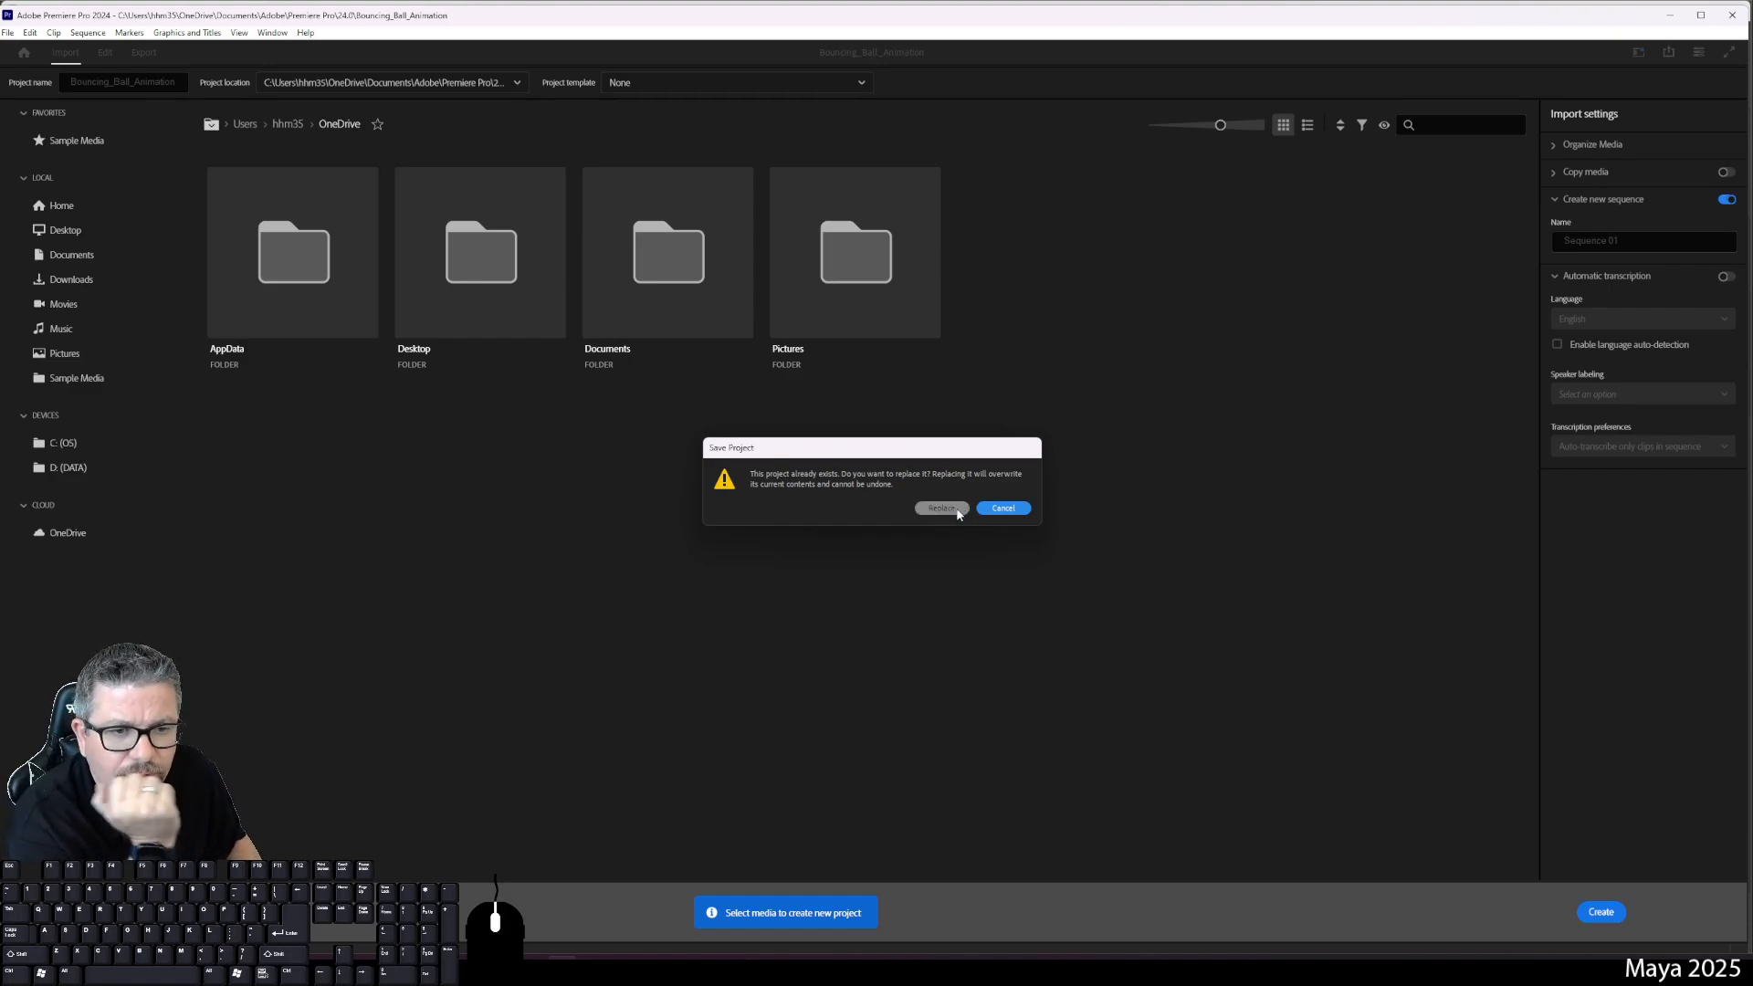
left_click(957, 511)
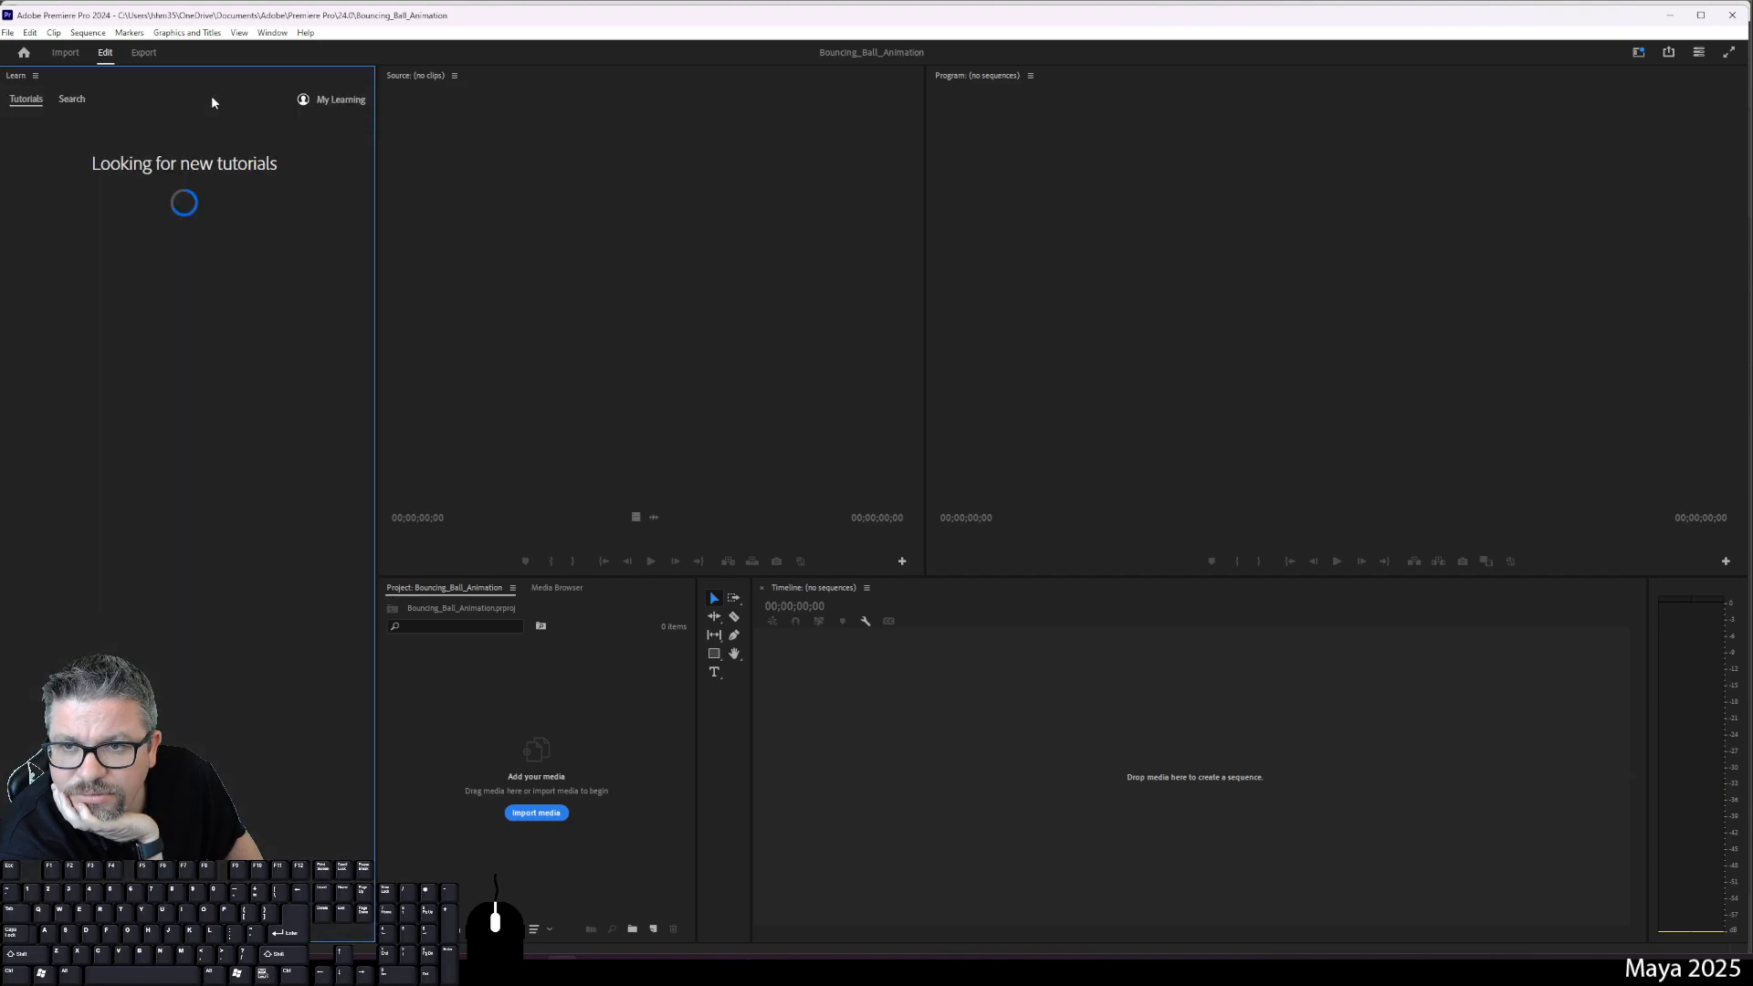
Step: Close the Learn panel to free up workspace for the Source and Program monitors
left_click(33, 77)
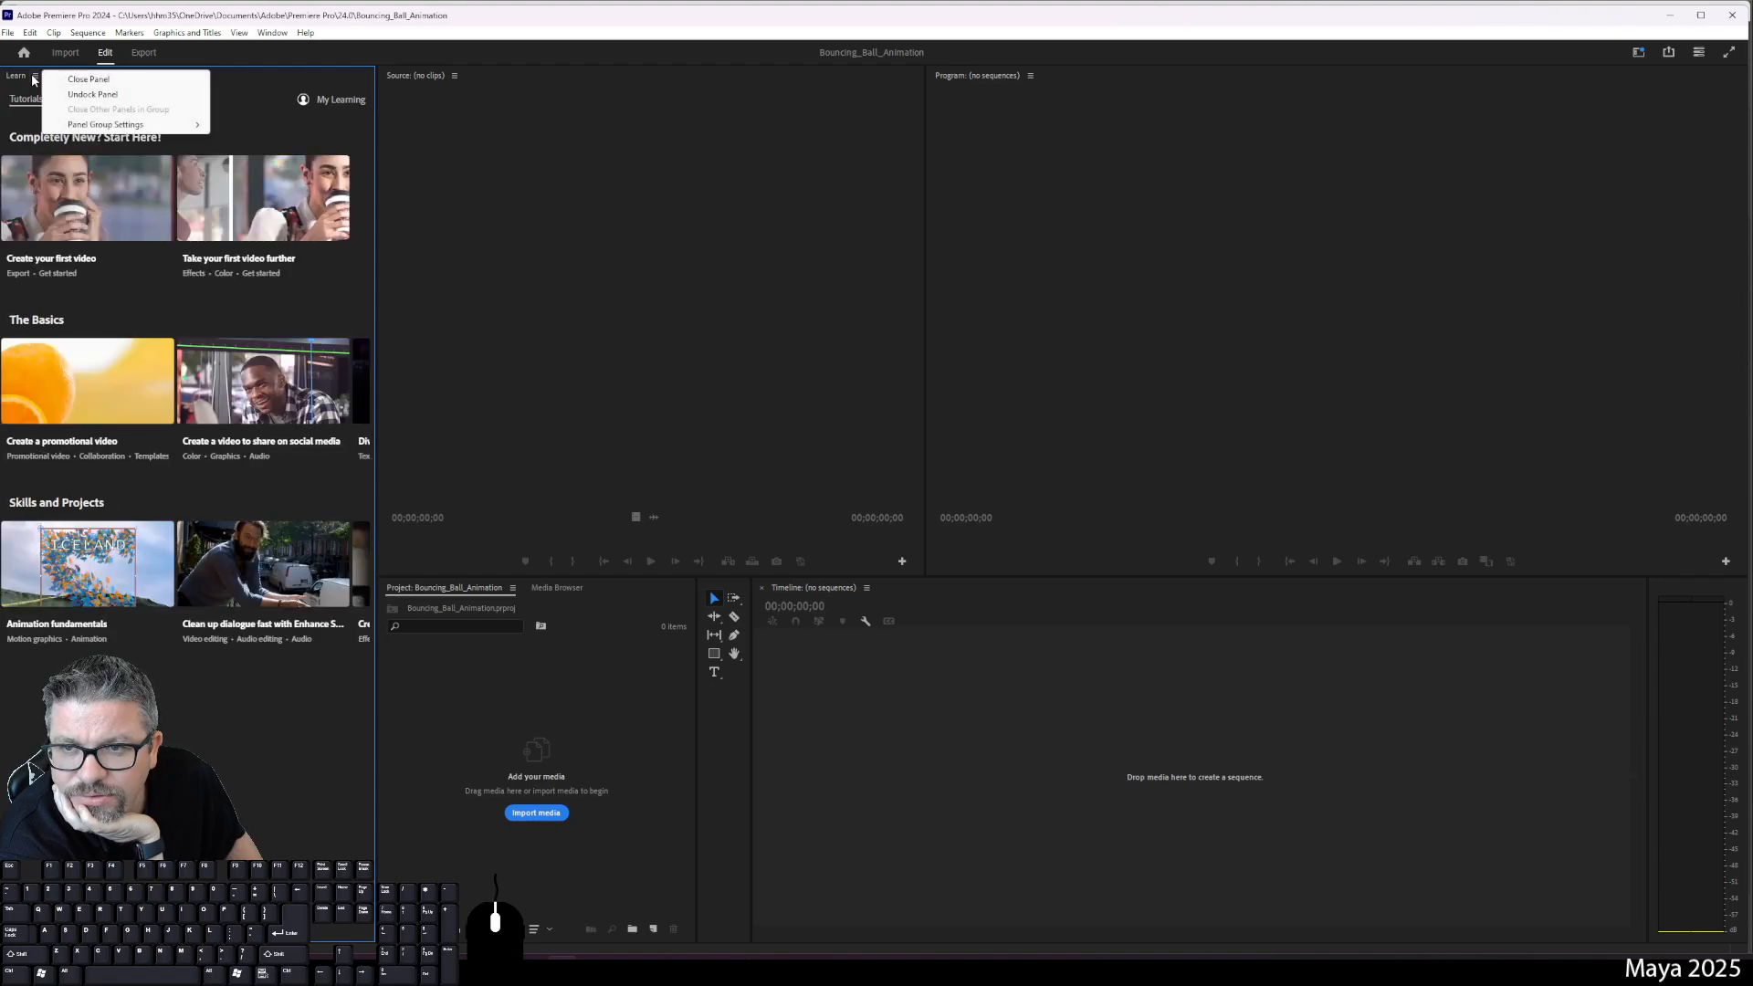
left_click(333, 89)
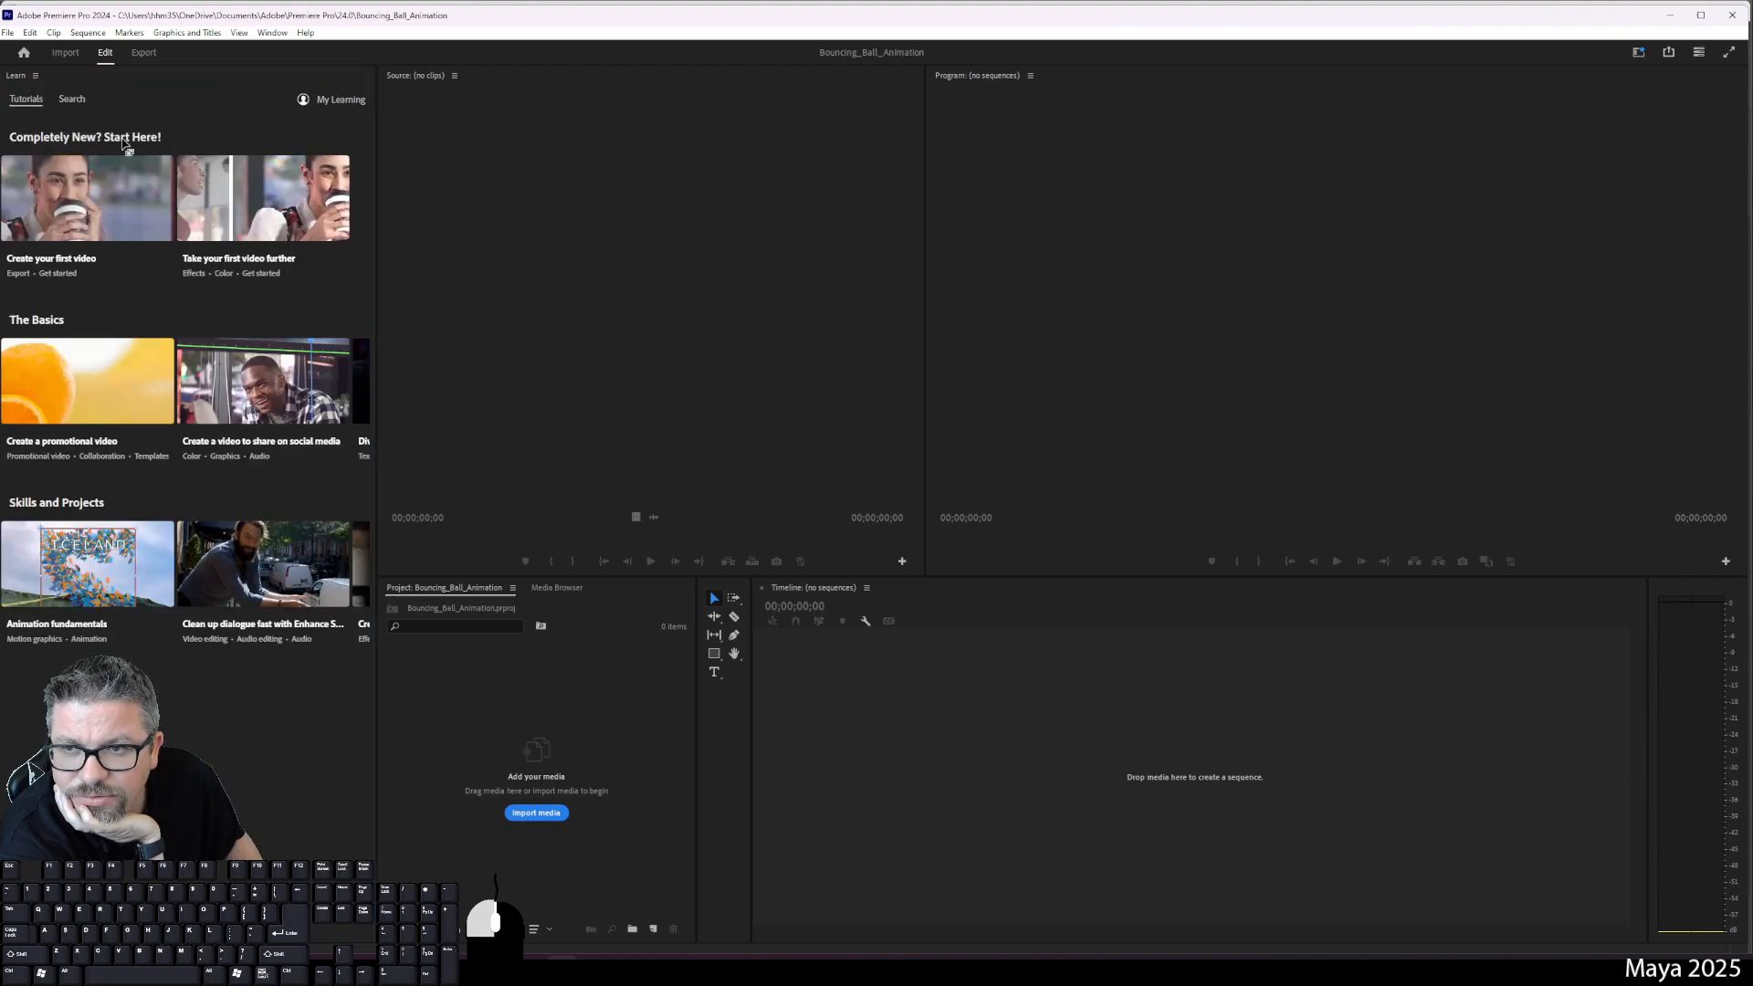
left_click(34, 77)
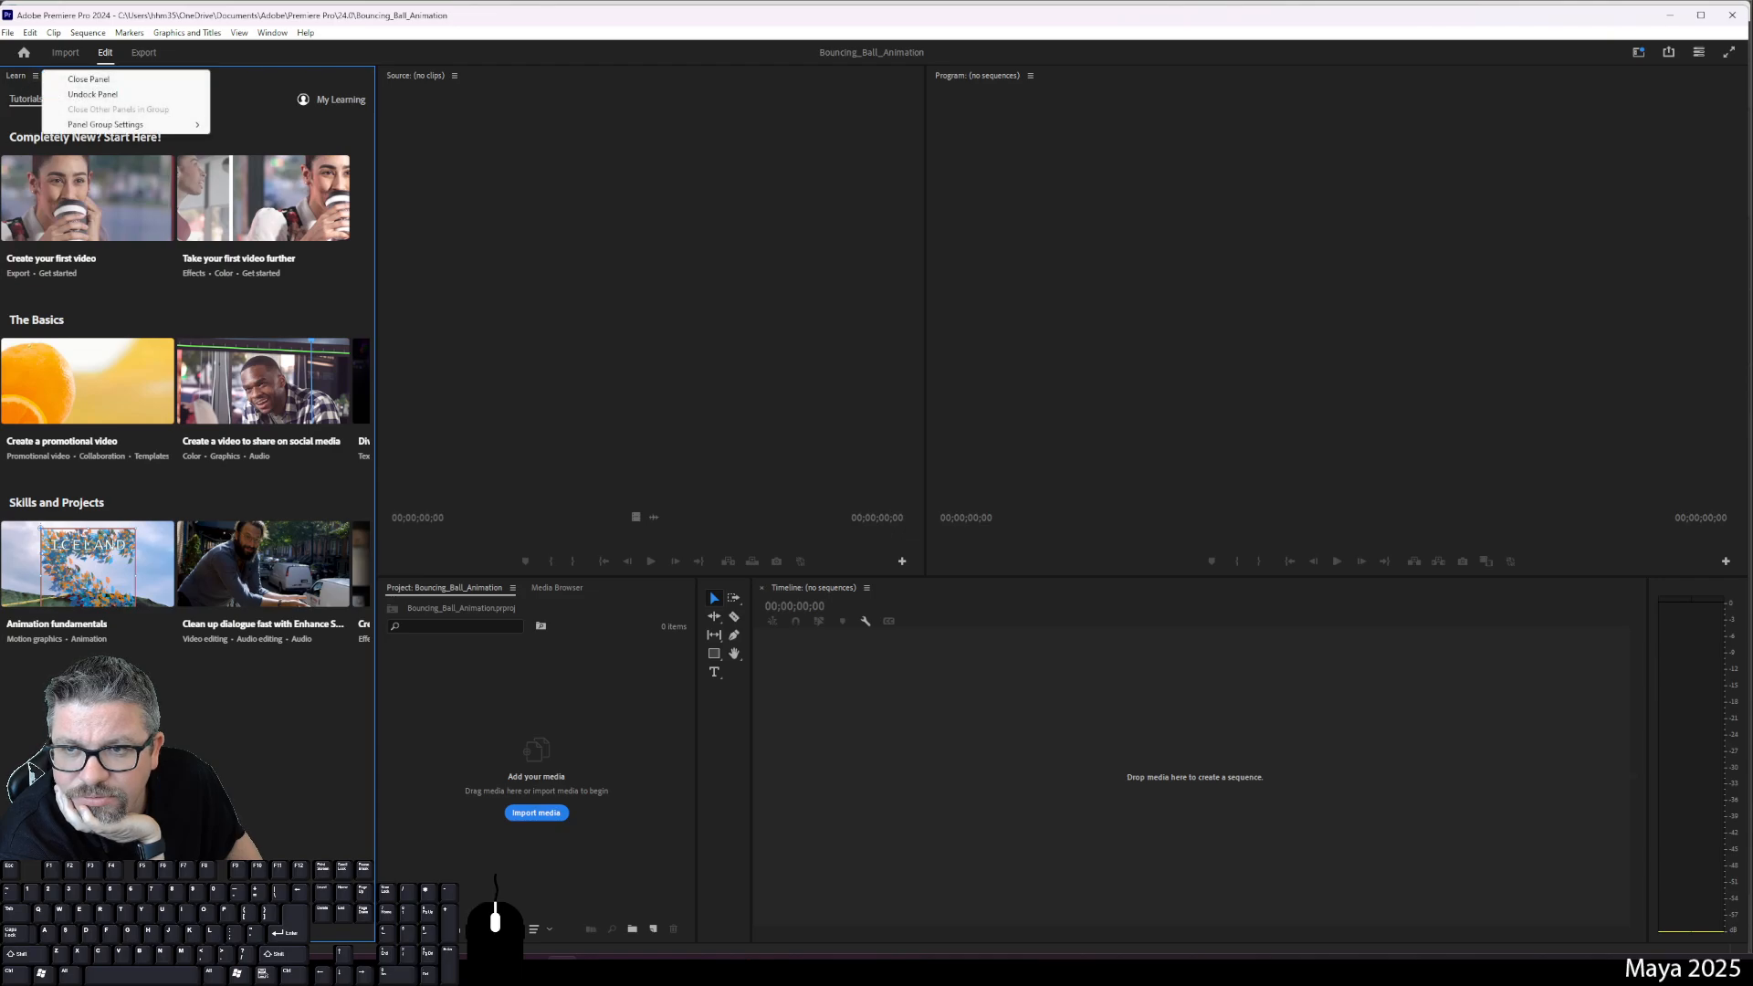
left_click(86, 93)
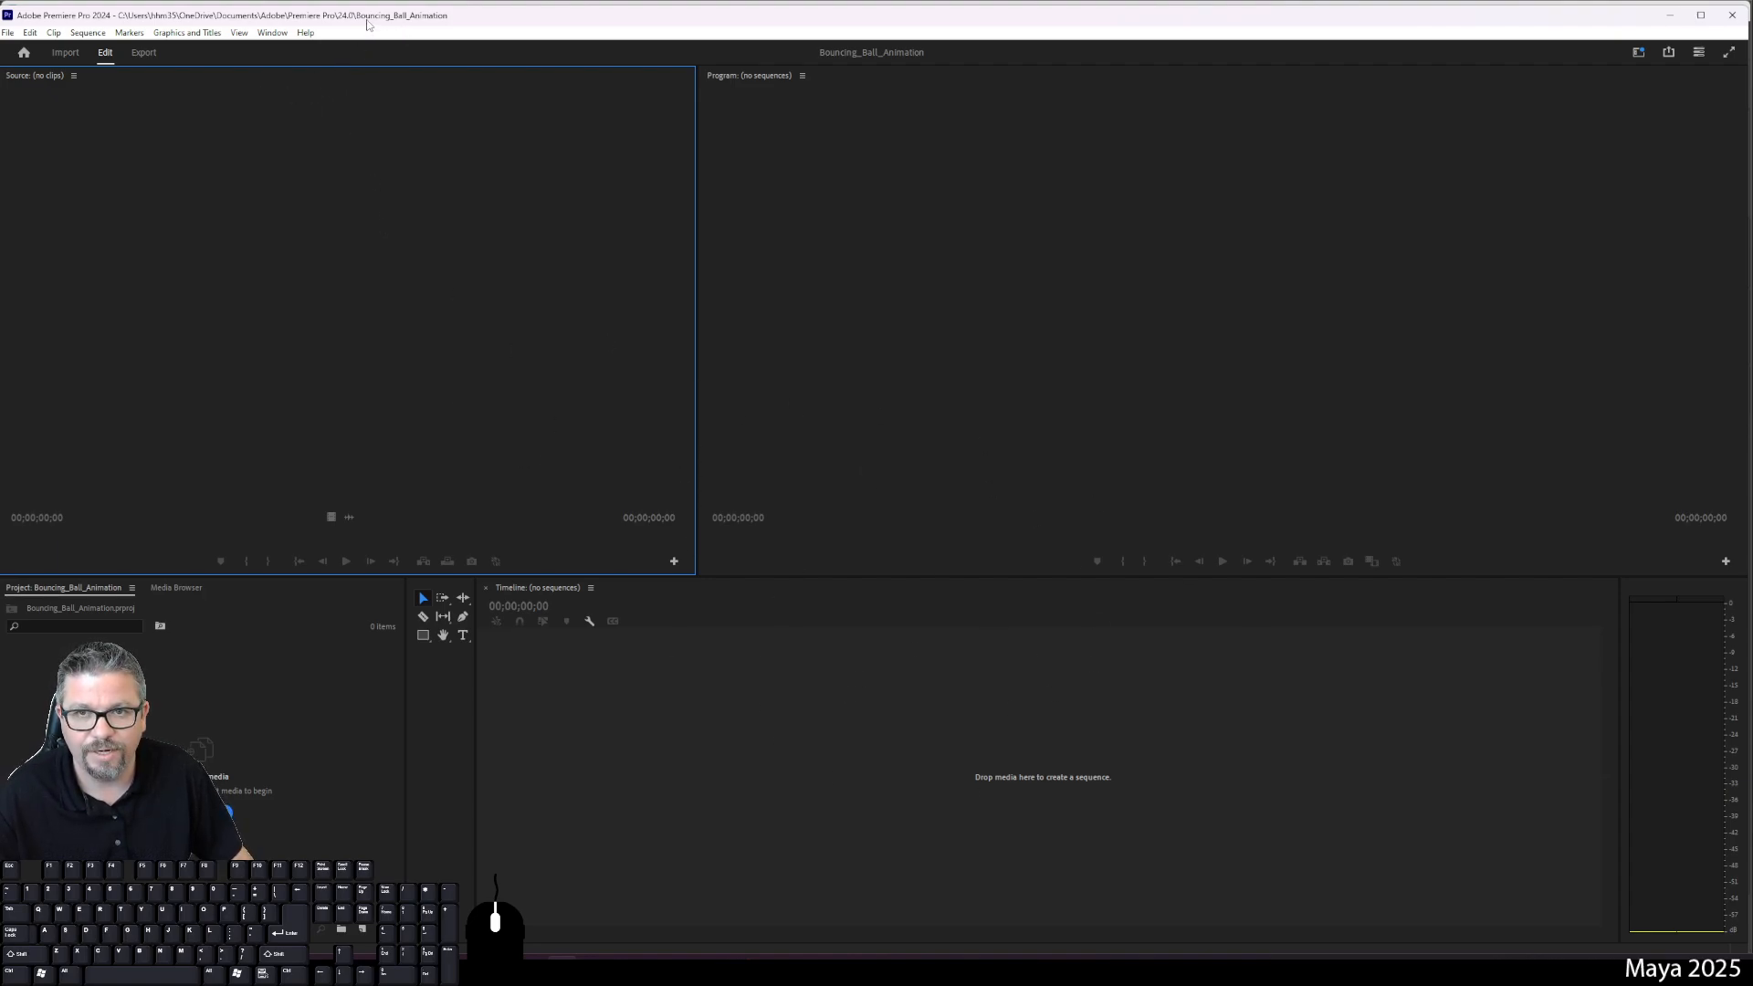
Step: Review the General, Color, Scratch Disks and Ingest Settings pages of the project settings, leaving them without making changes
left_click(7, 33)
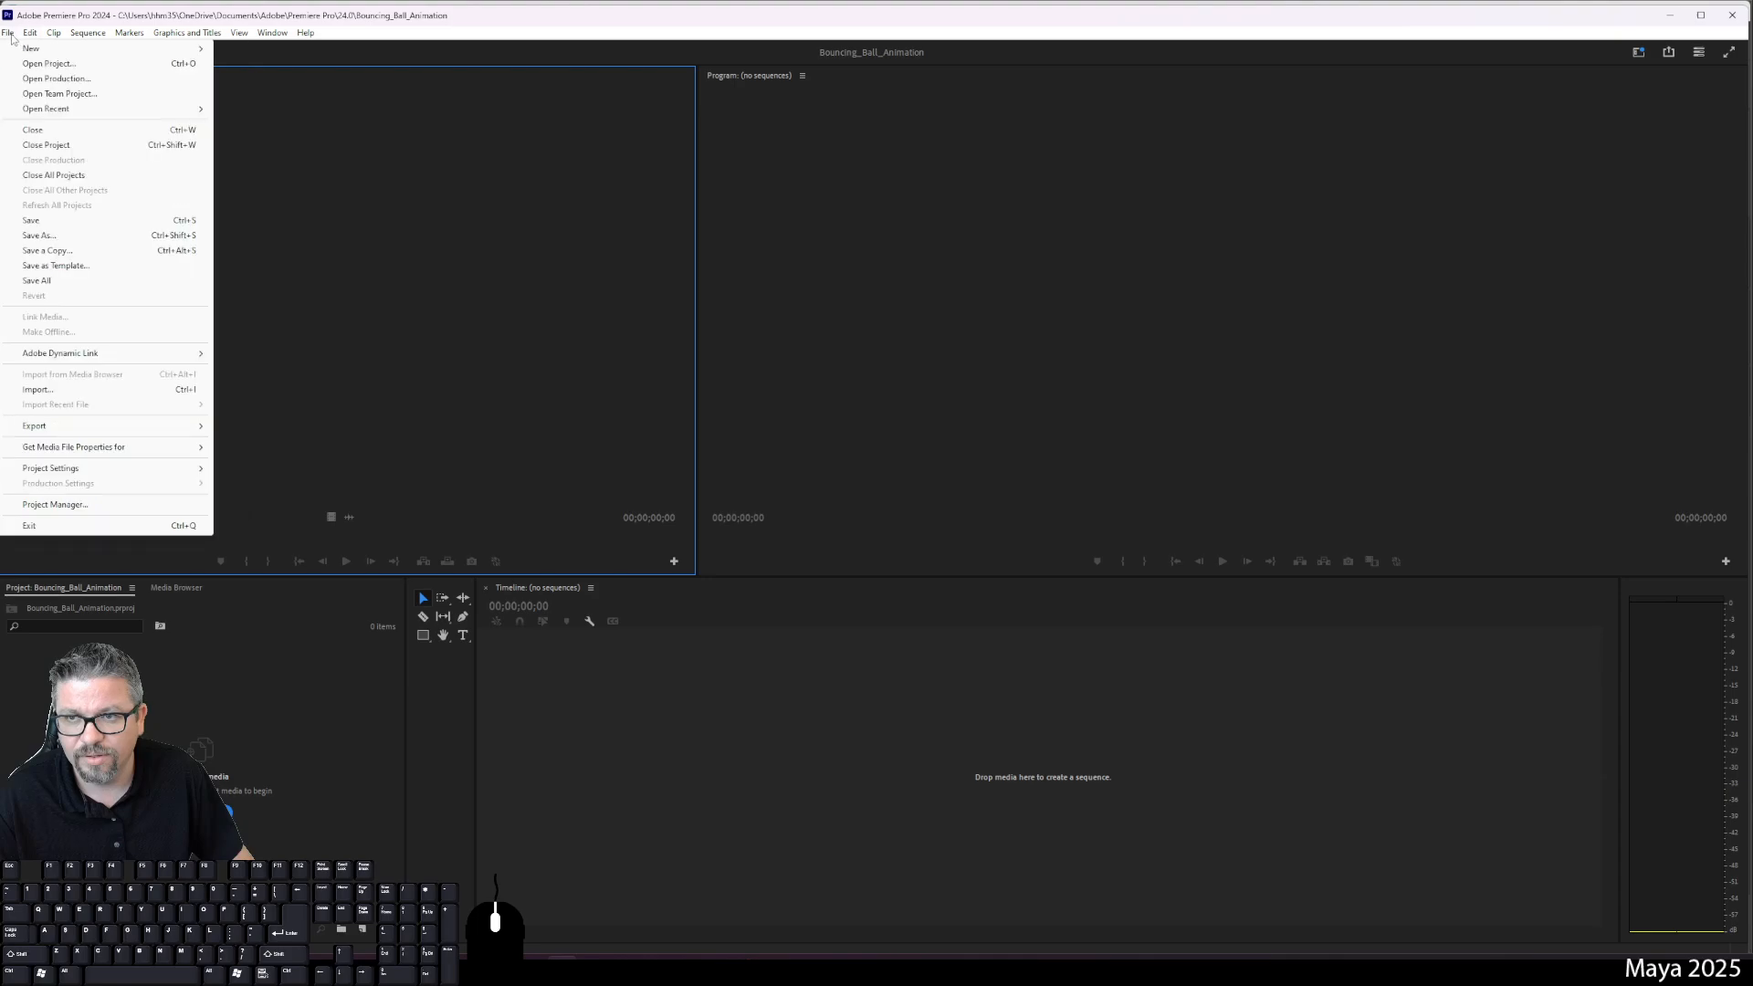
mouse_move(82, 473)
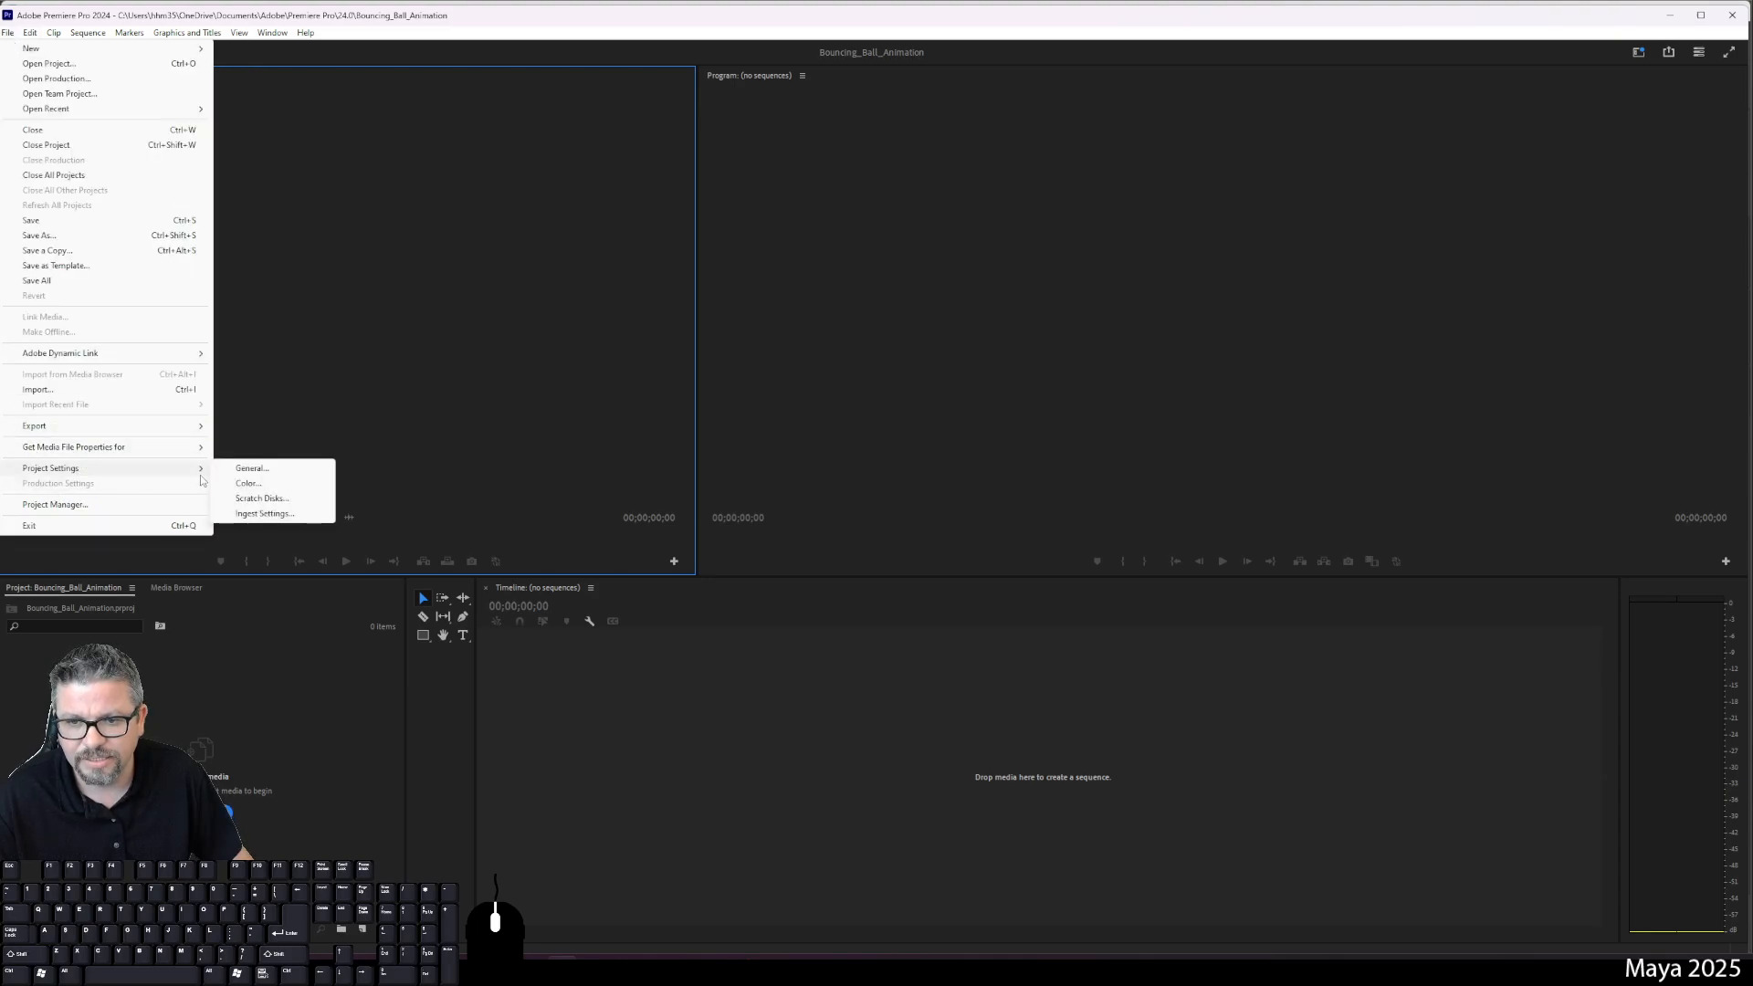
left_click(264, 469)
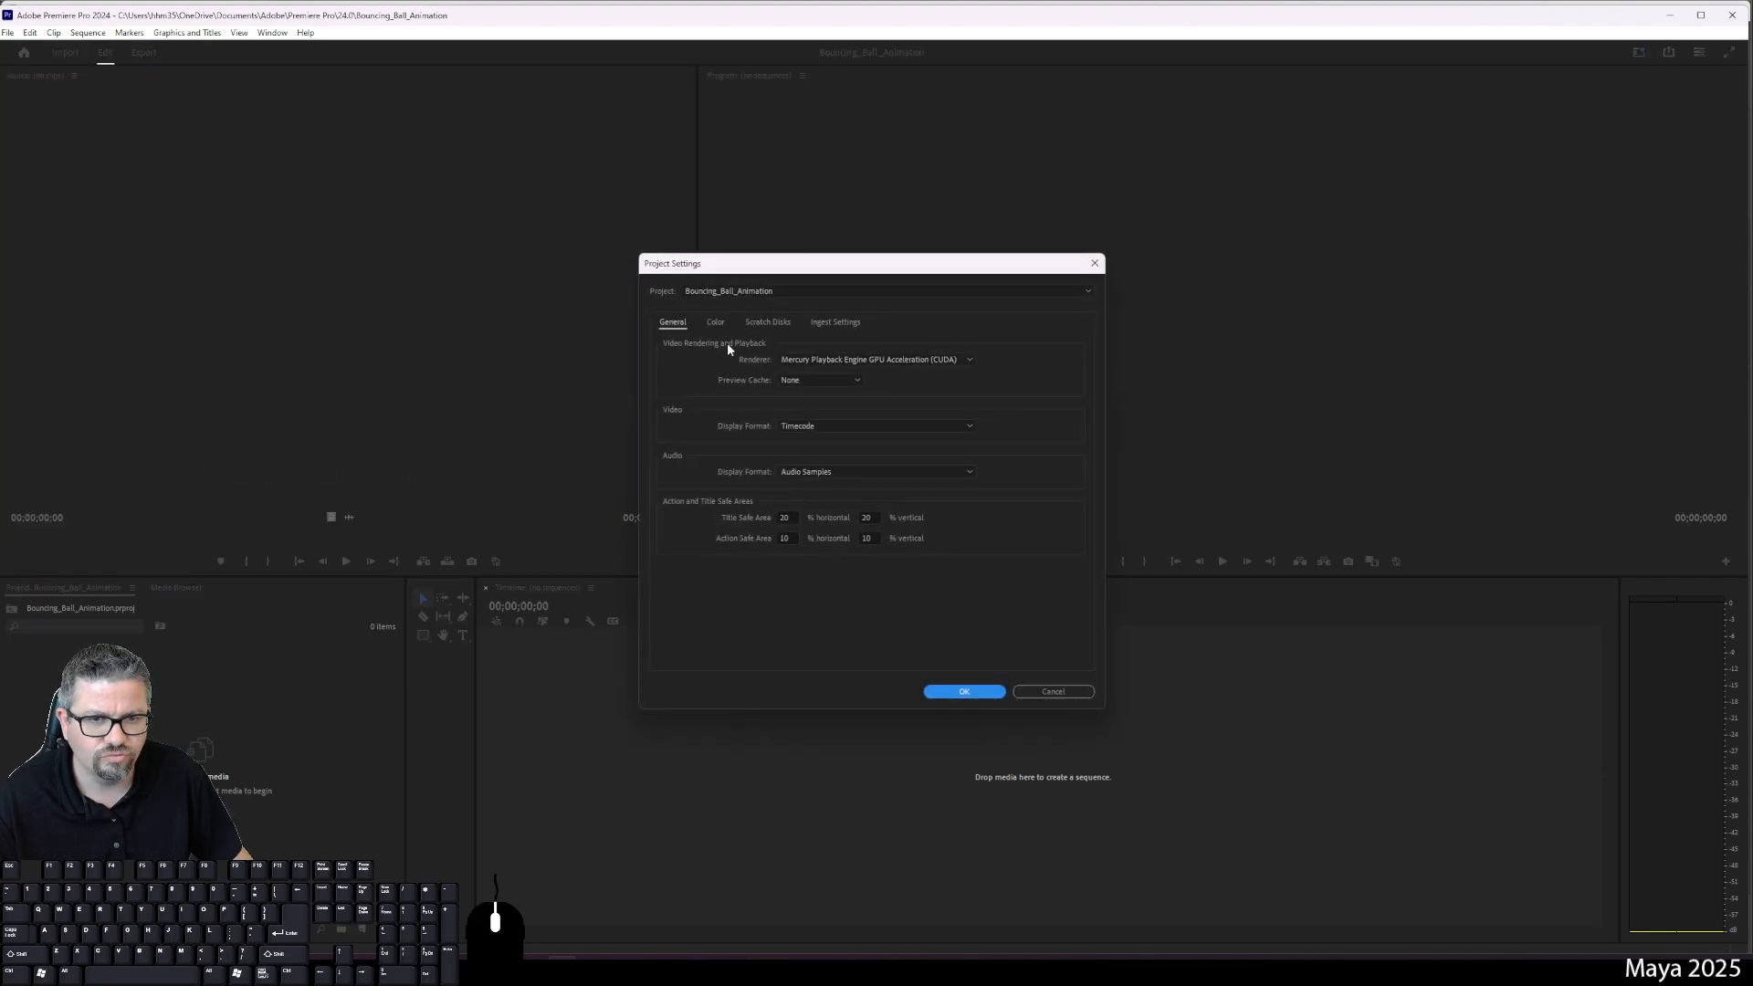
left_click(715, 323)
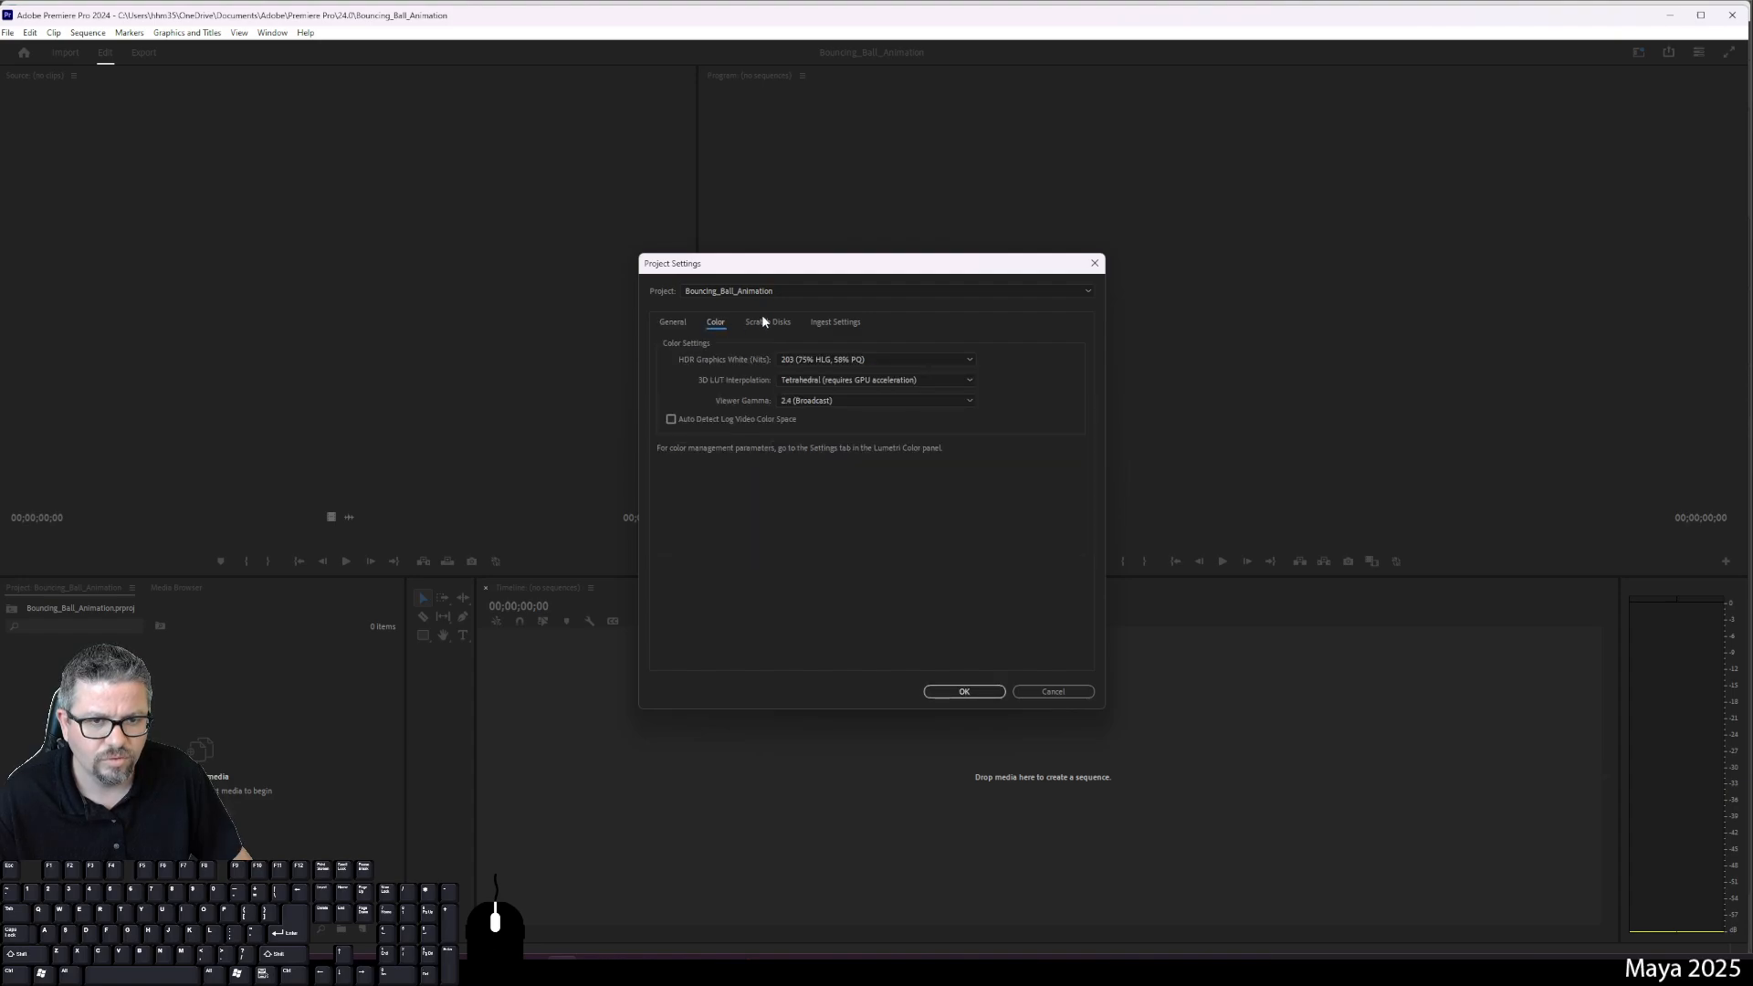
left_click(765, 322)
left_click(851, 319)
left_click(776, 323)
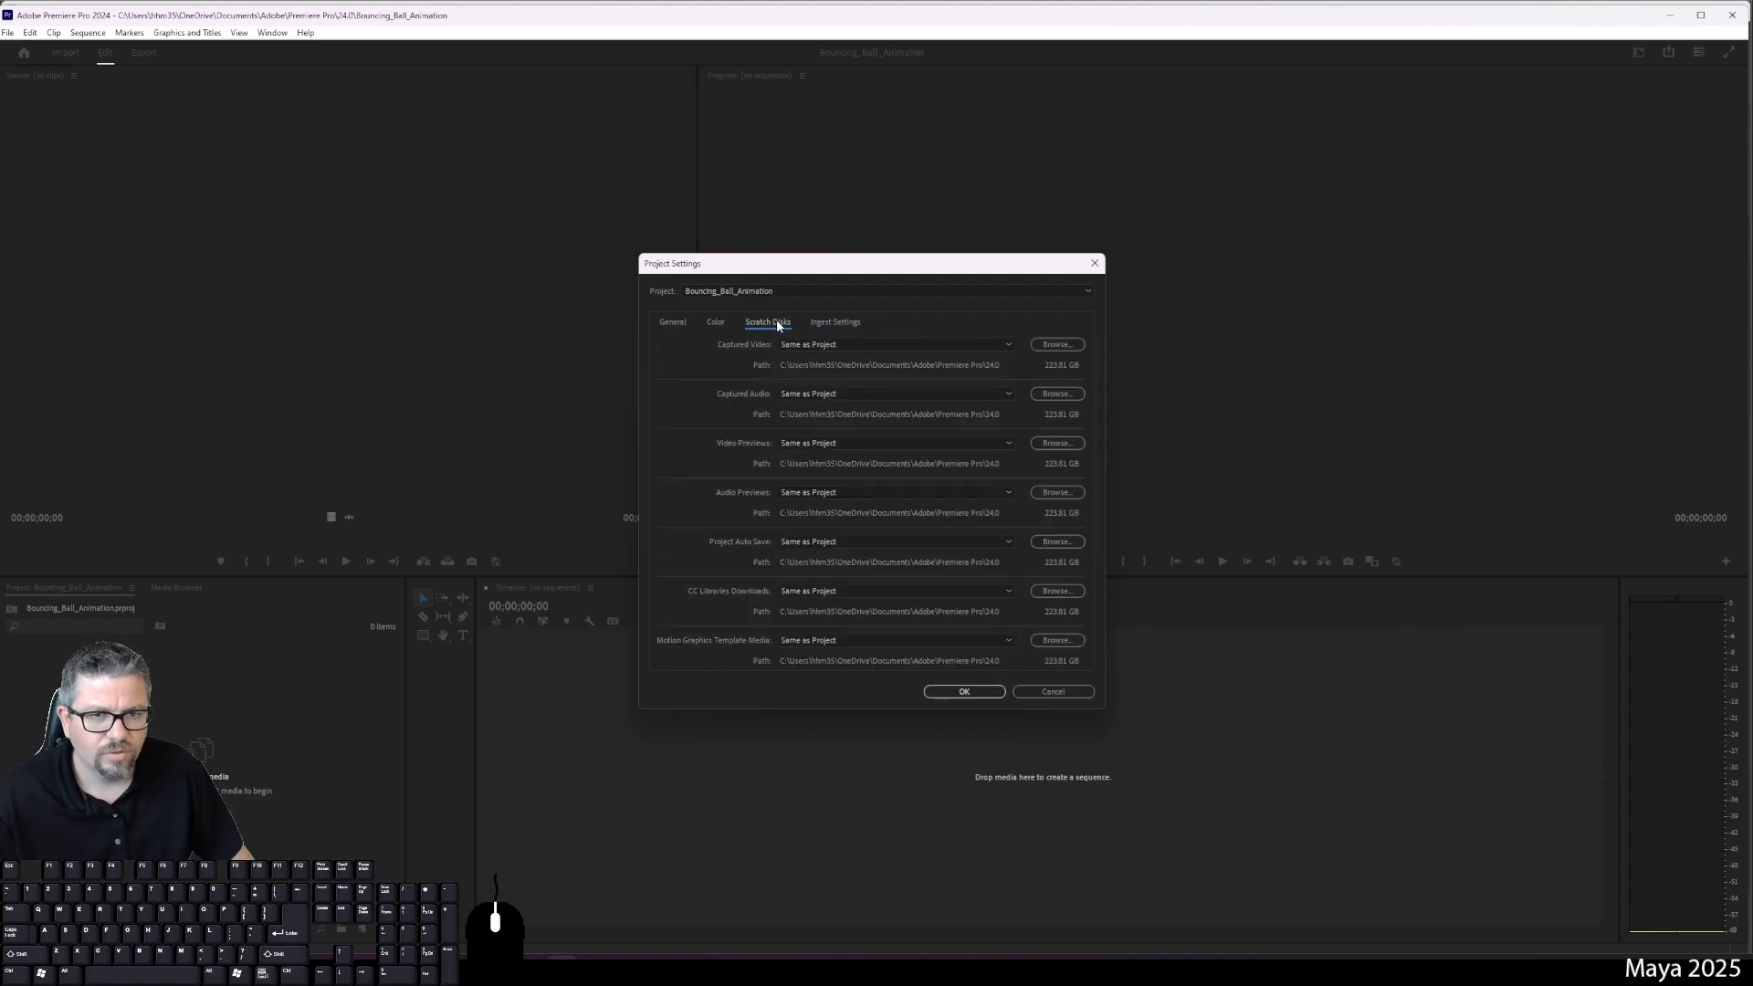
left_click(836, 321)
left_click(768, 322)
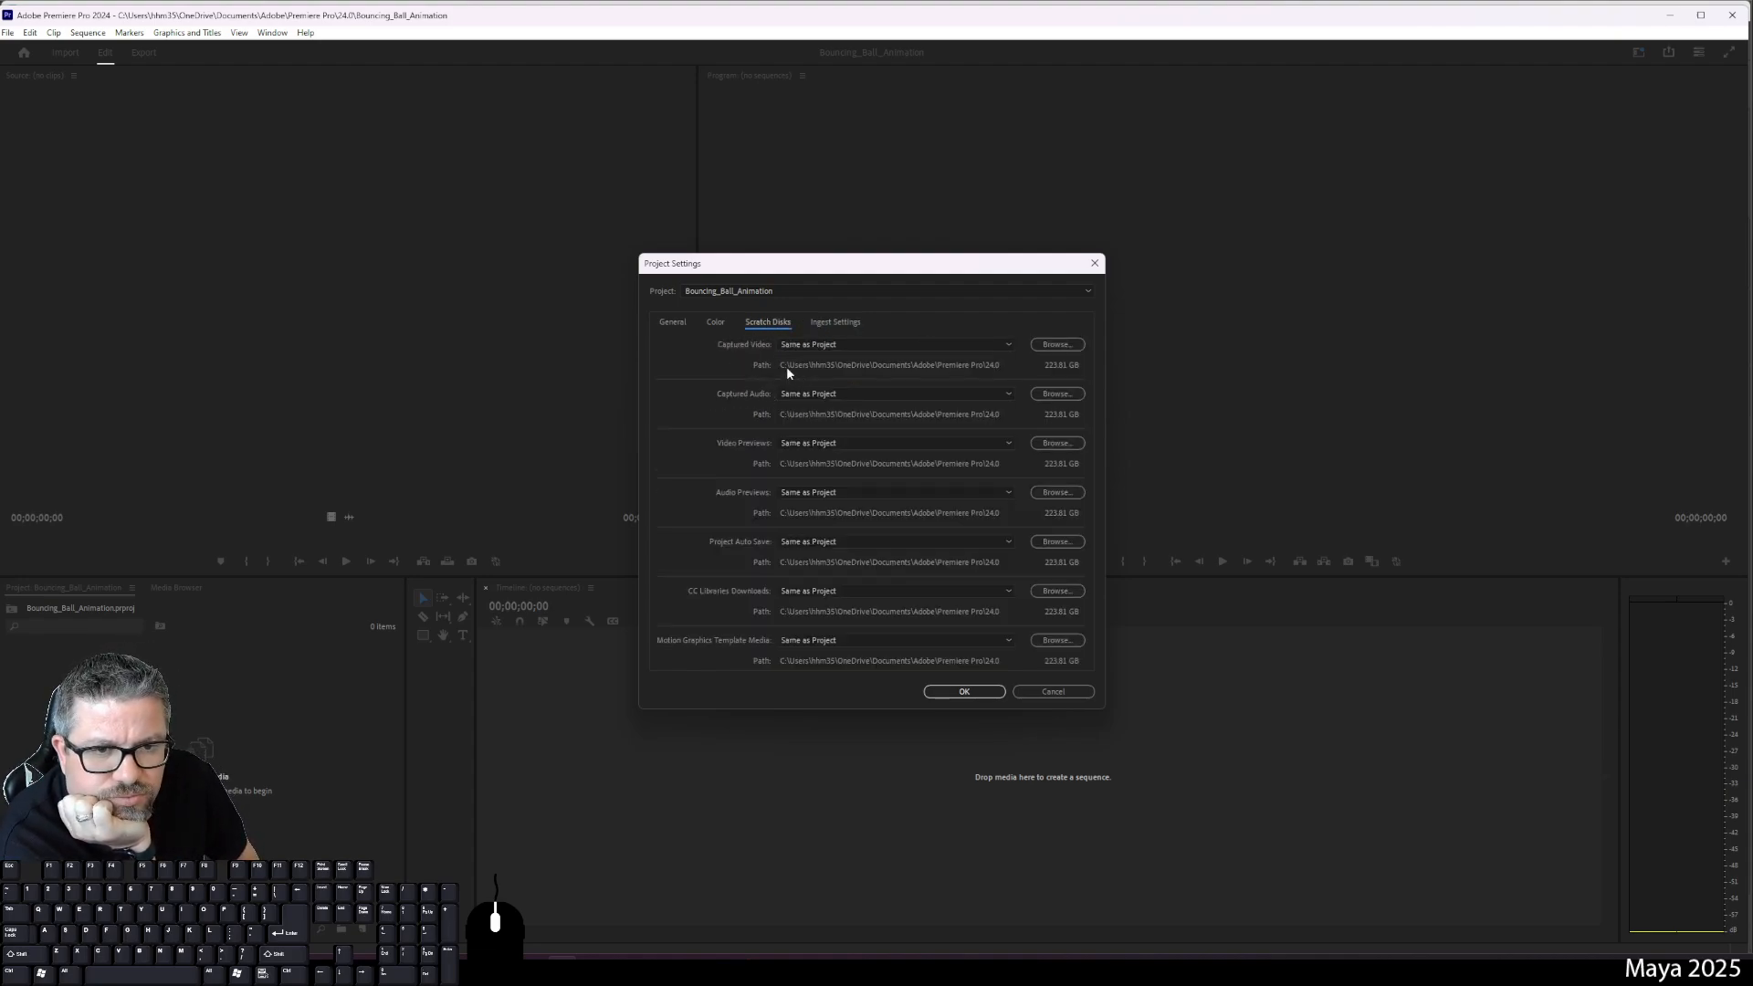
left_click(671, 323)
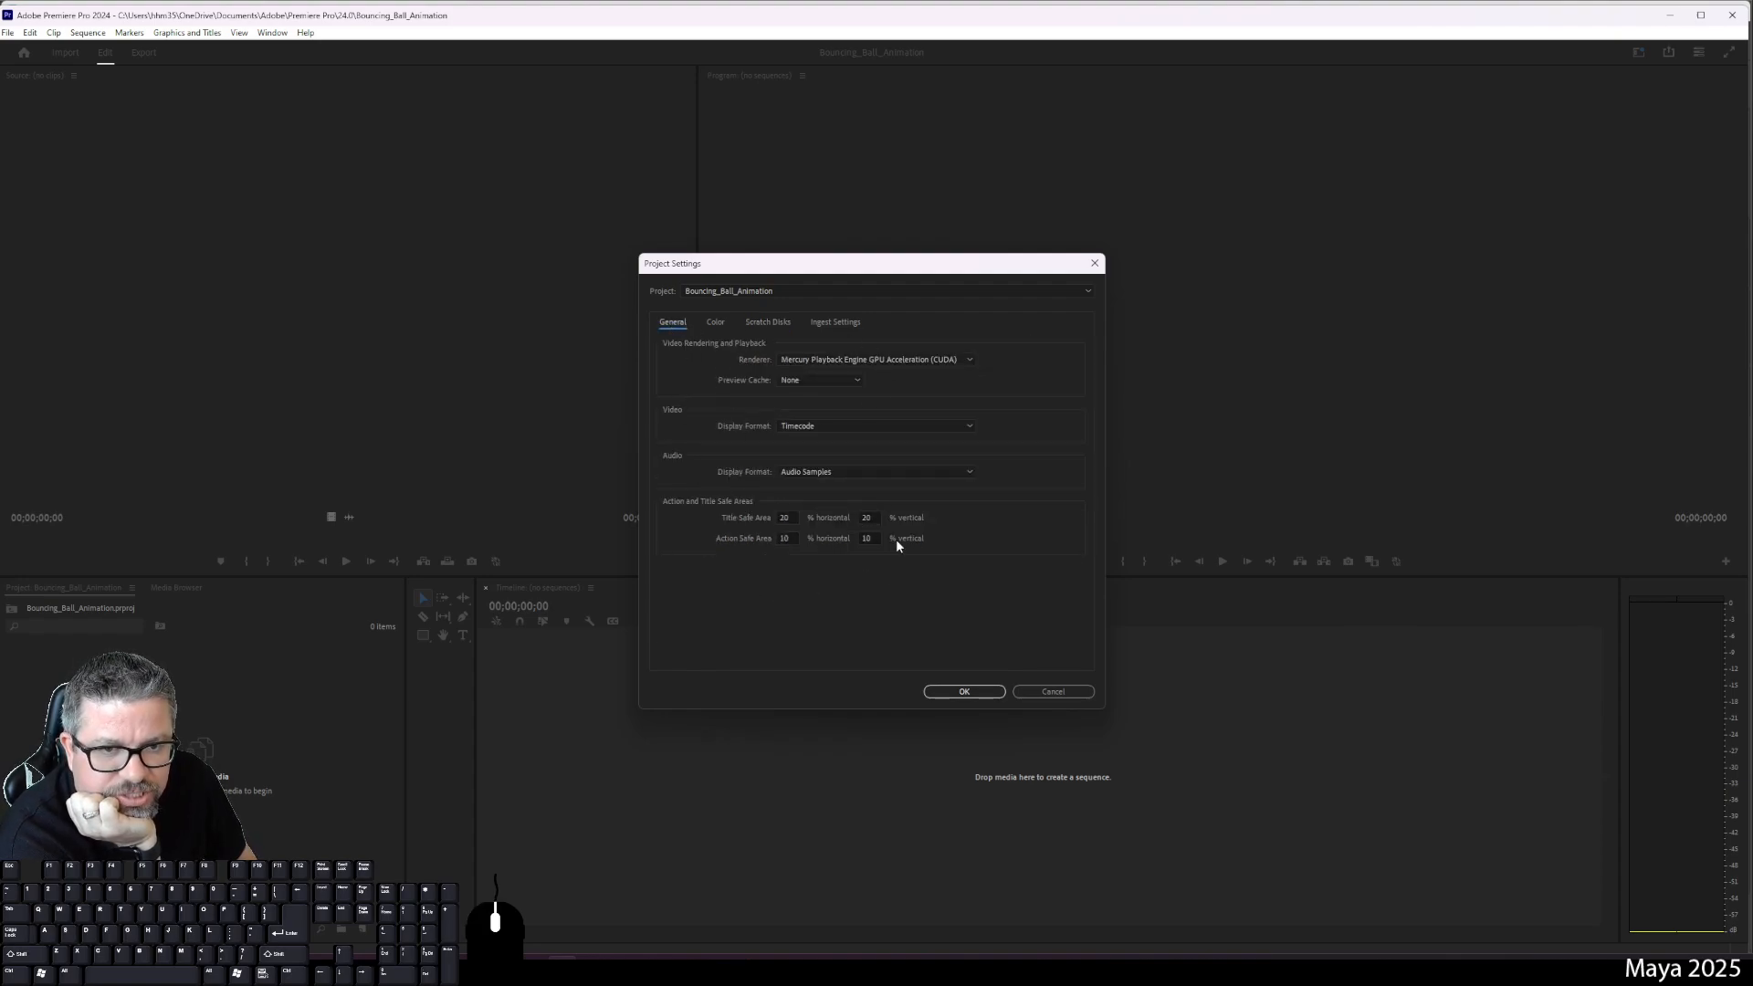
left_click(1053, 692)
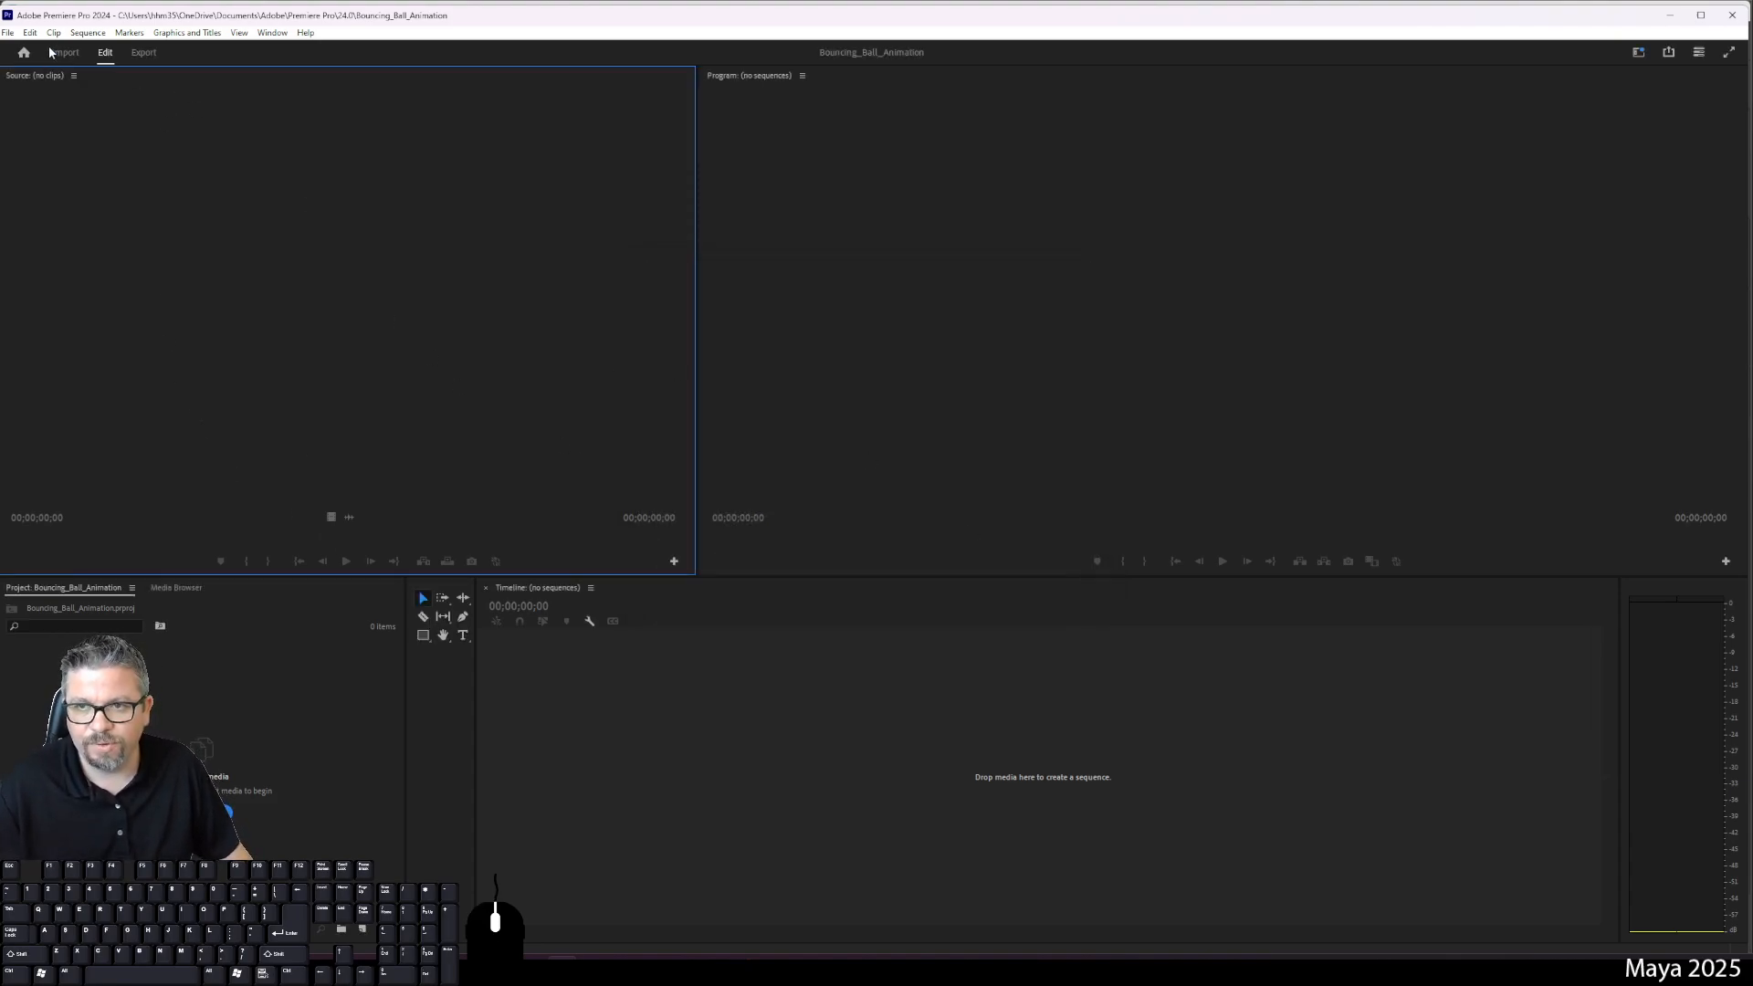
Step: Start a media import and browse to the images folder inside Fall 2024 > Lab 14 - Bouncing Ball
left_click(77, 55)
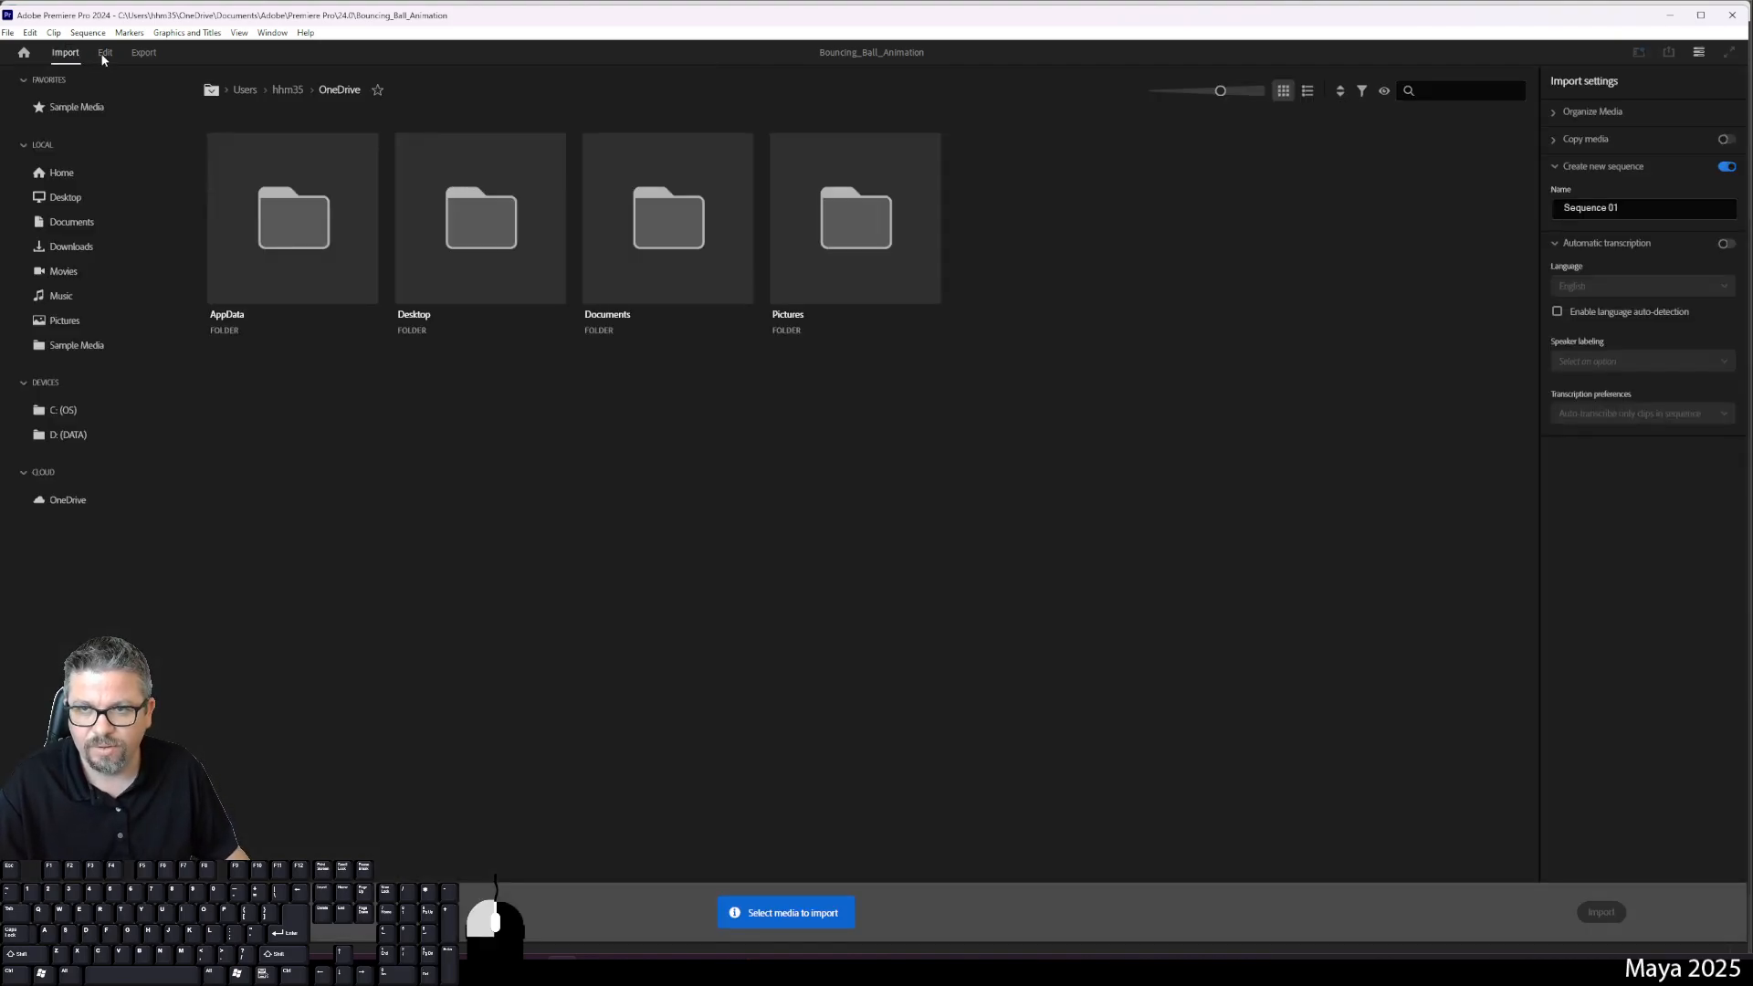
left_click(104, 53)
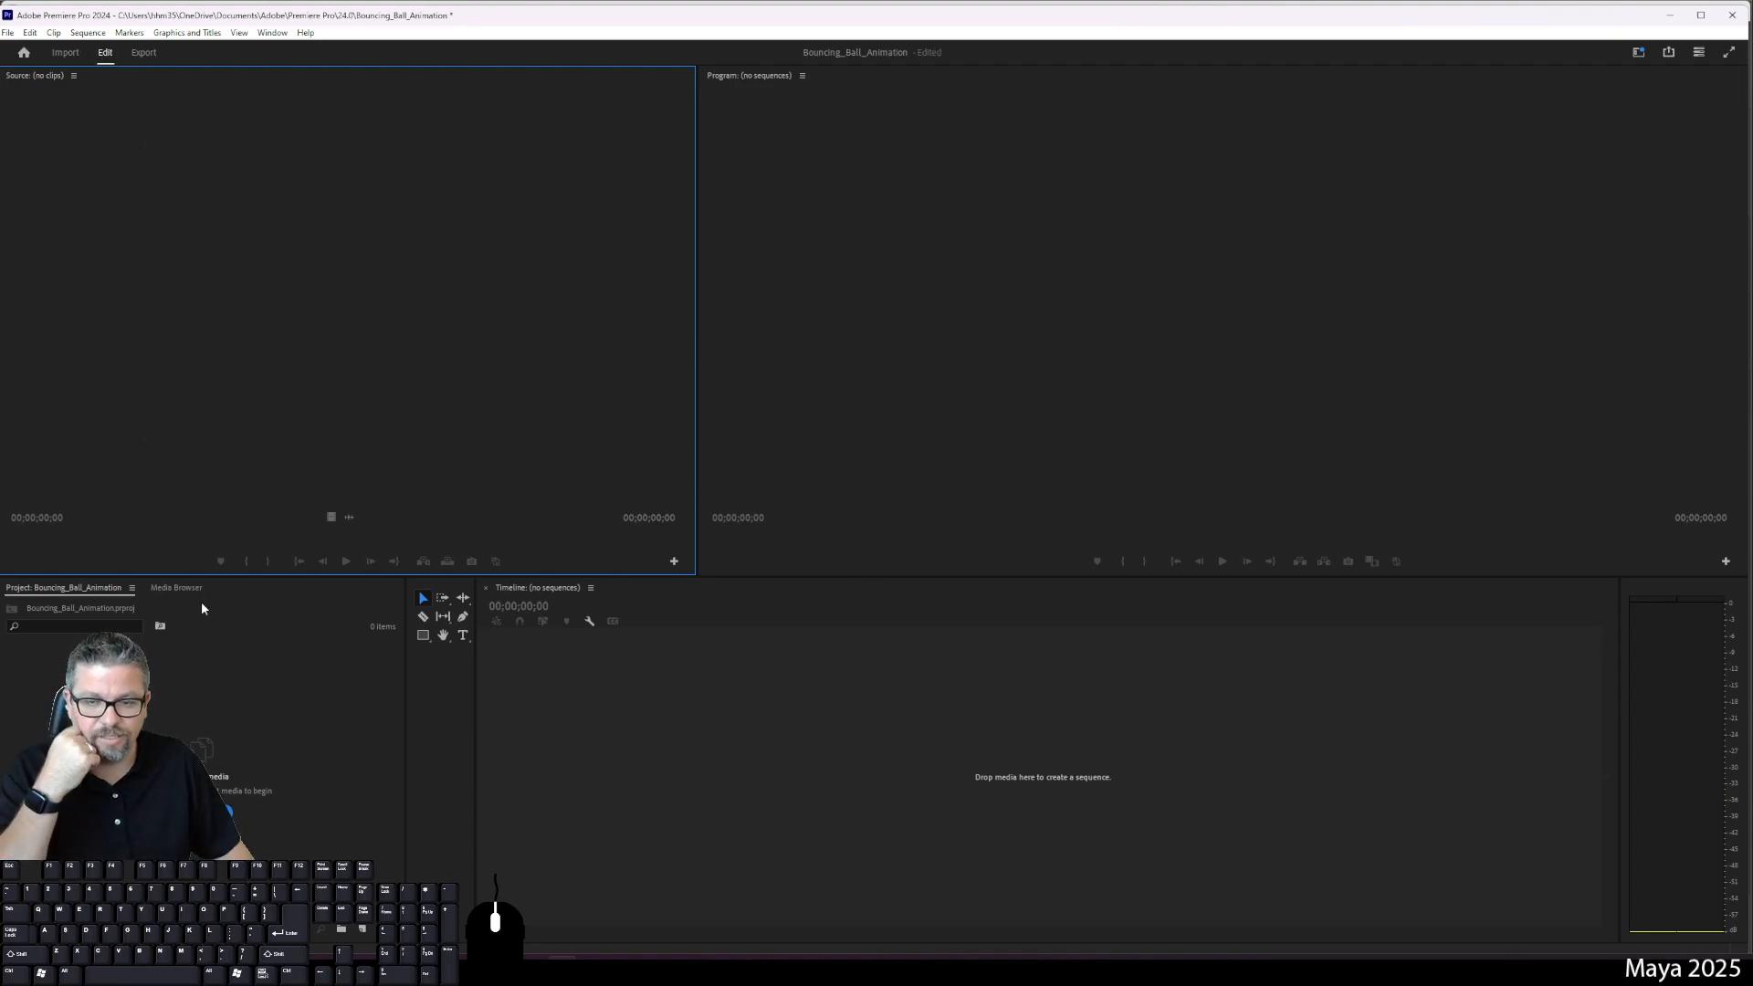
key("shift+1")
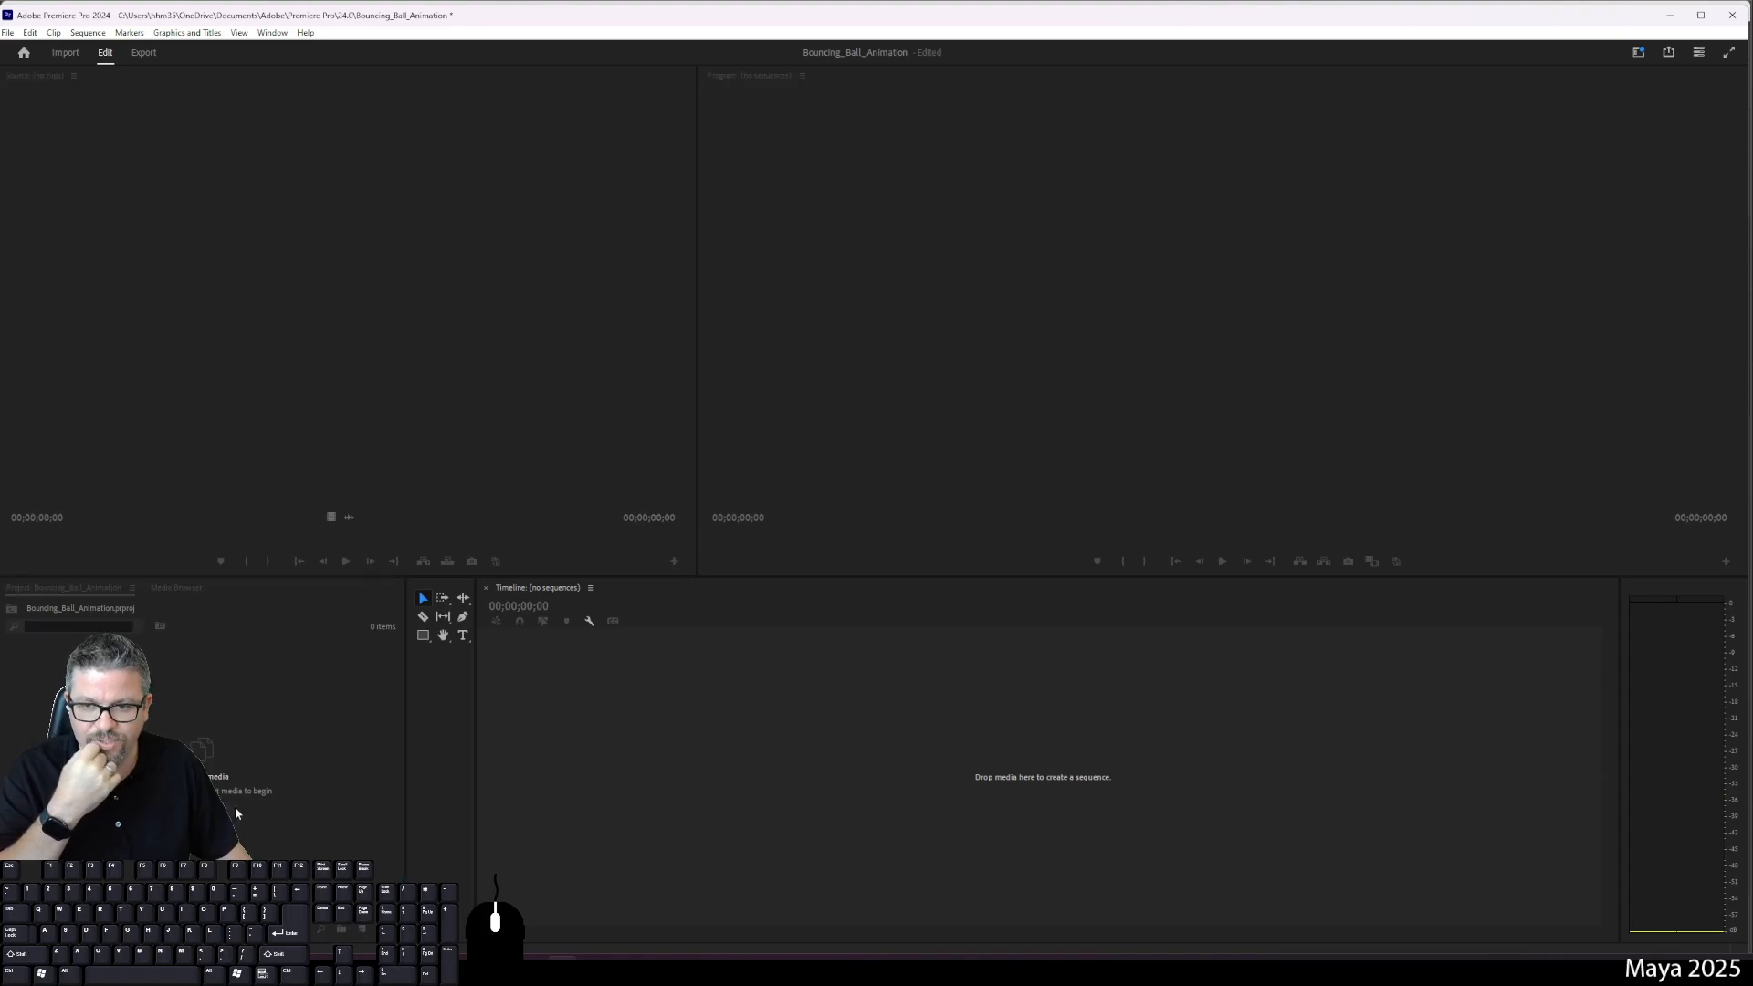
key("ctrl+i")
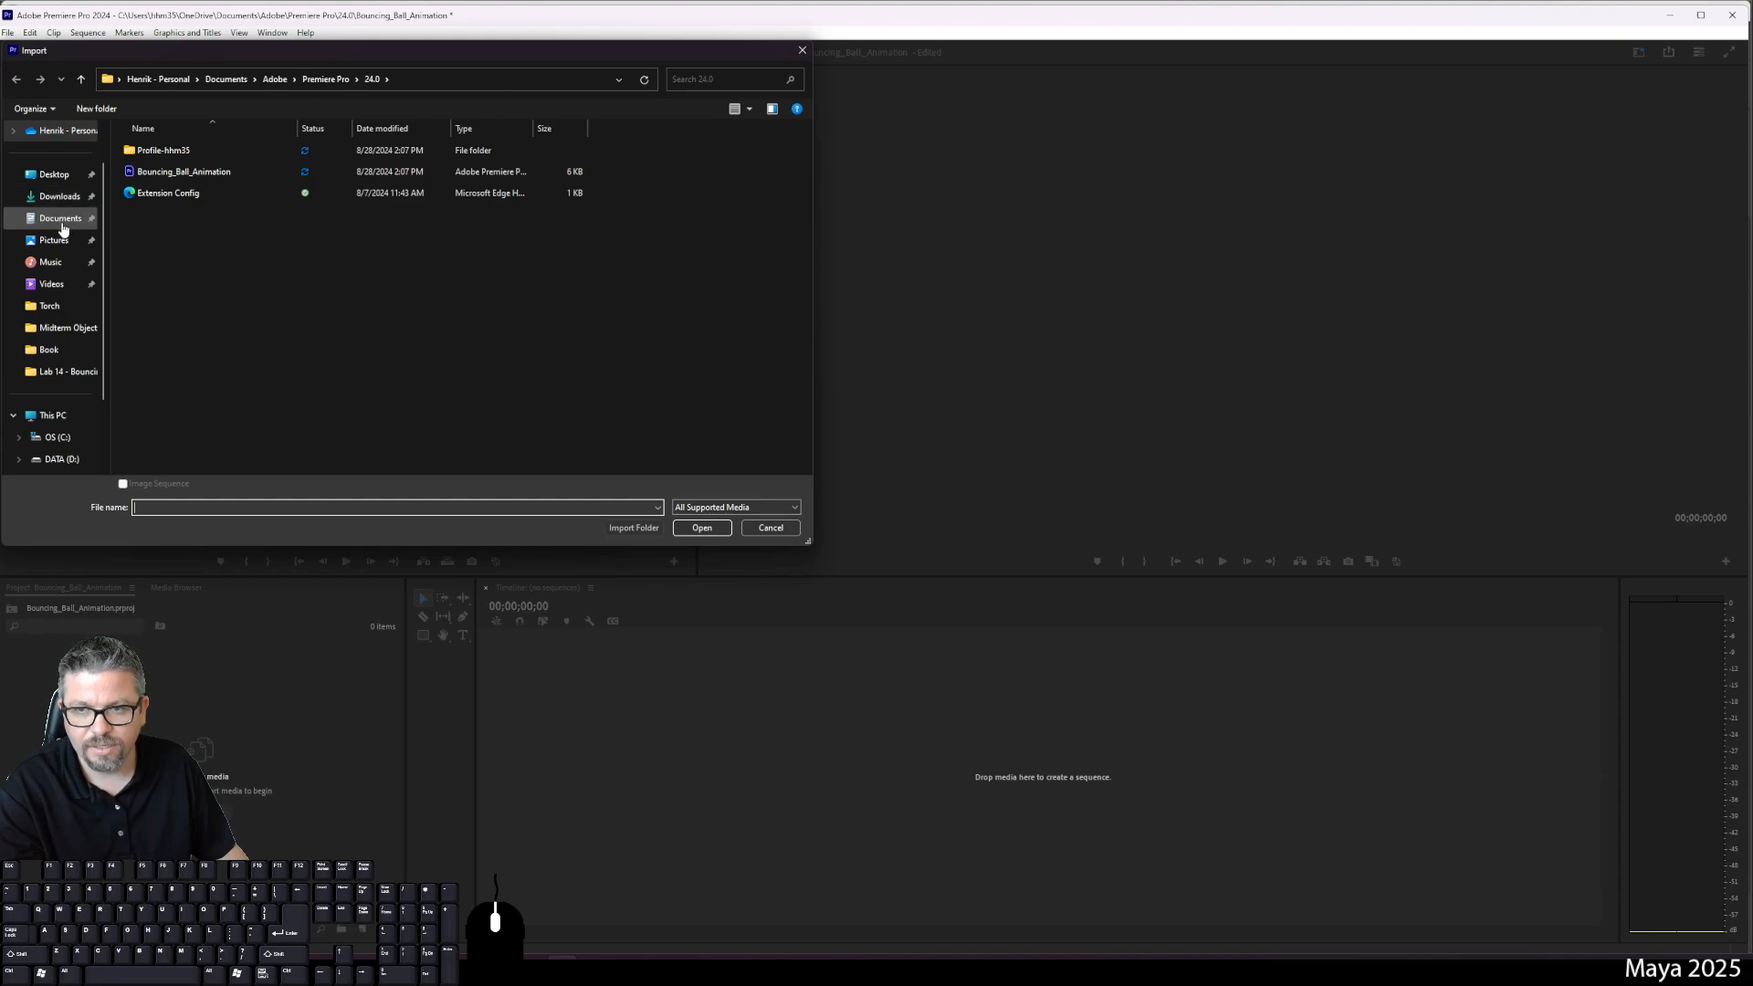
left_click(47, 354)
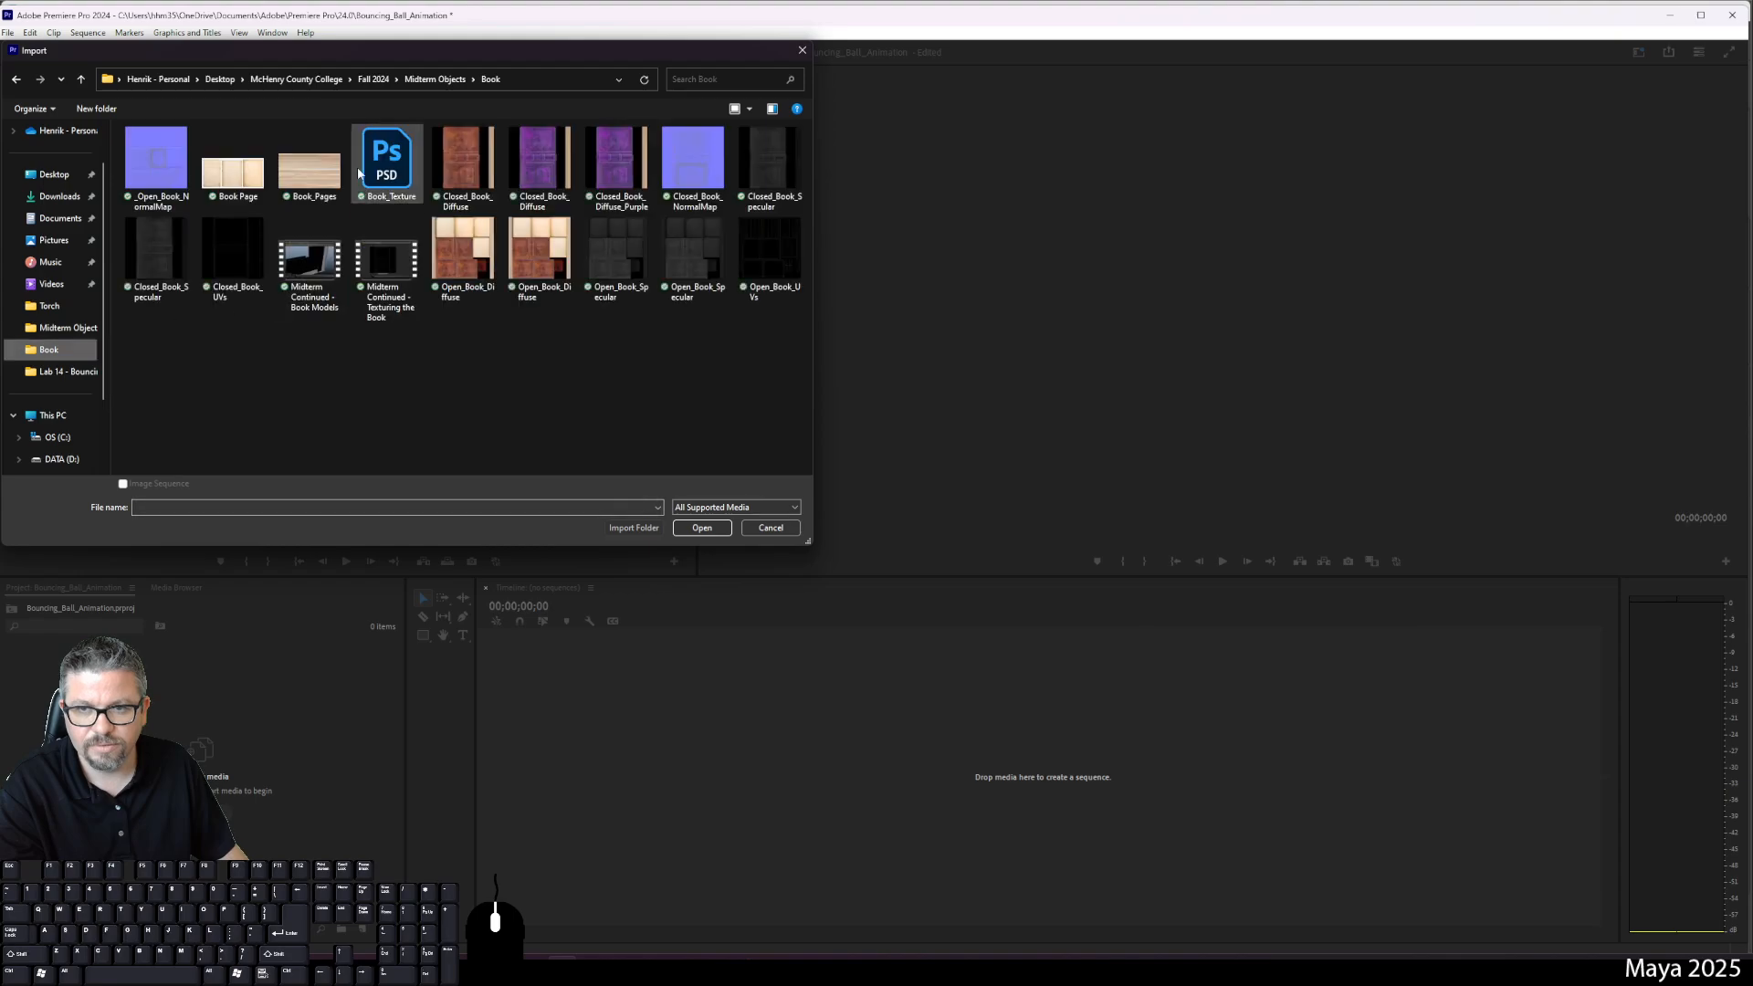
left_click(373, 80)
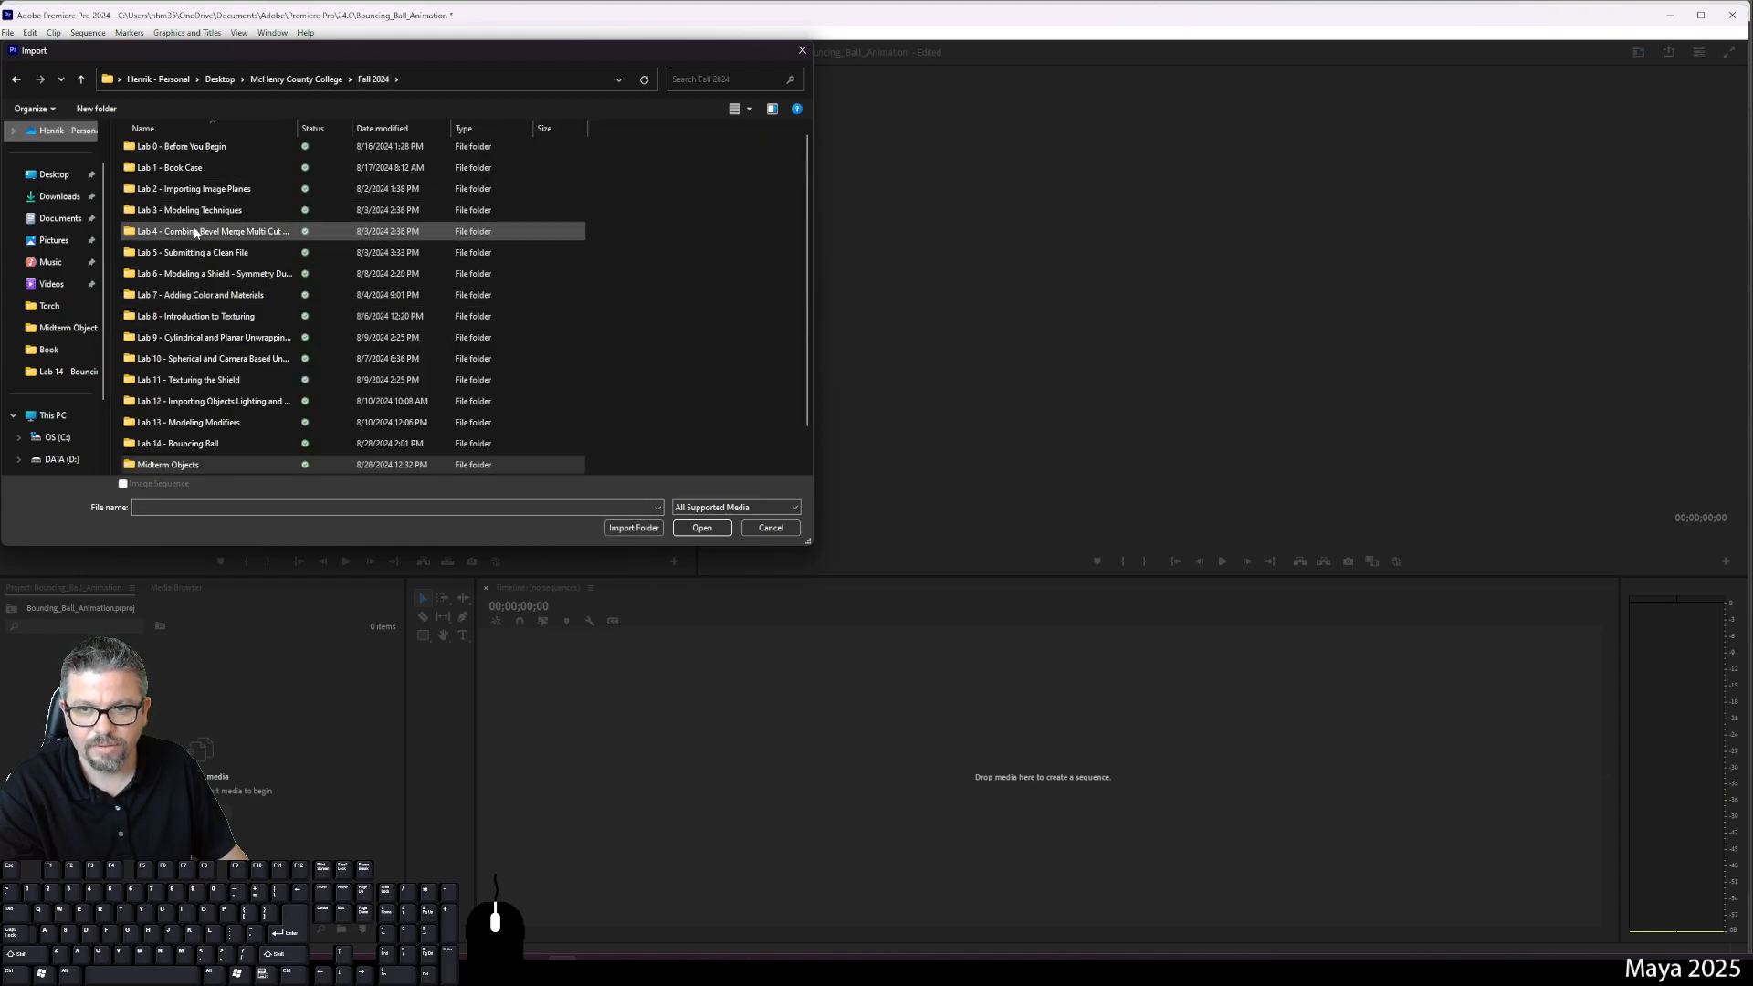
double_click(200, 444)
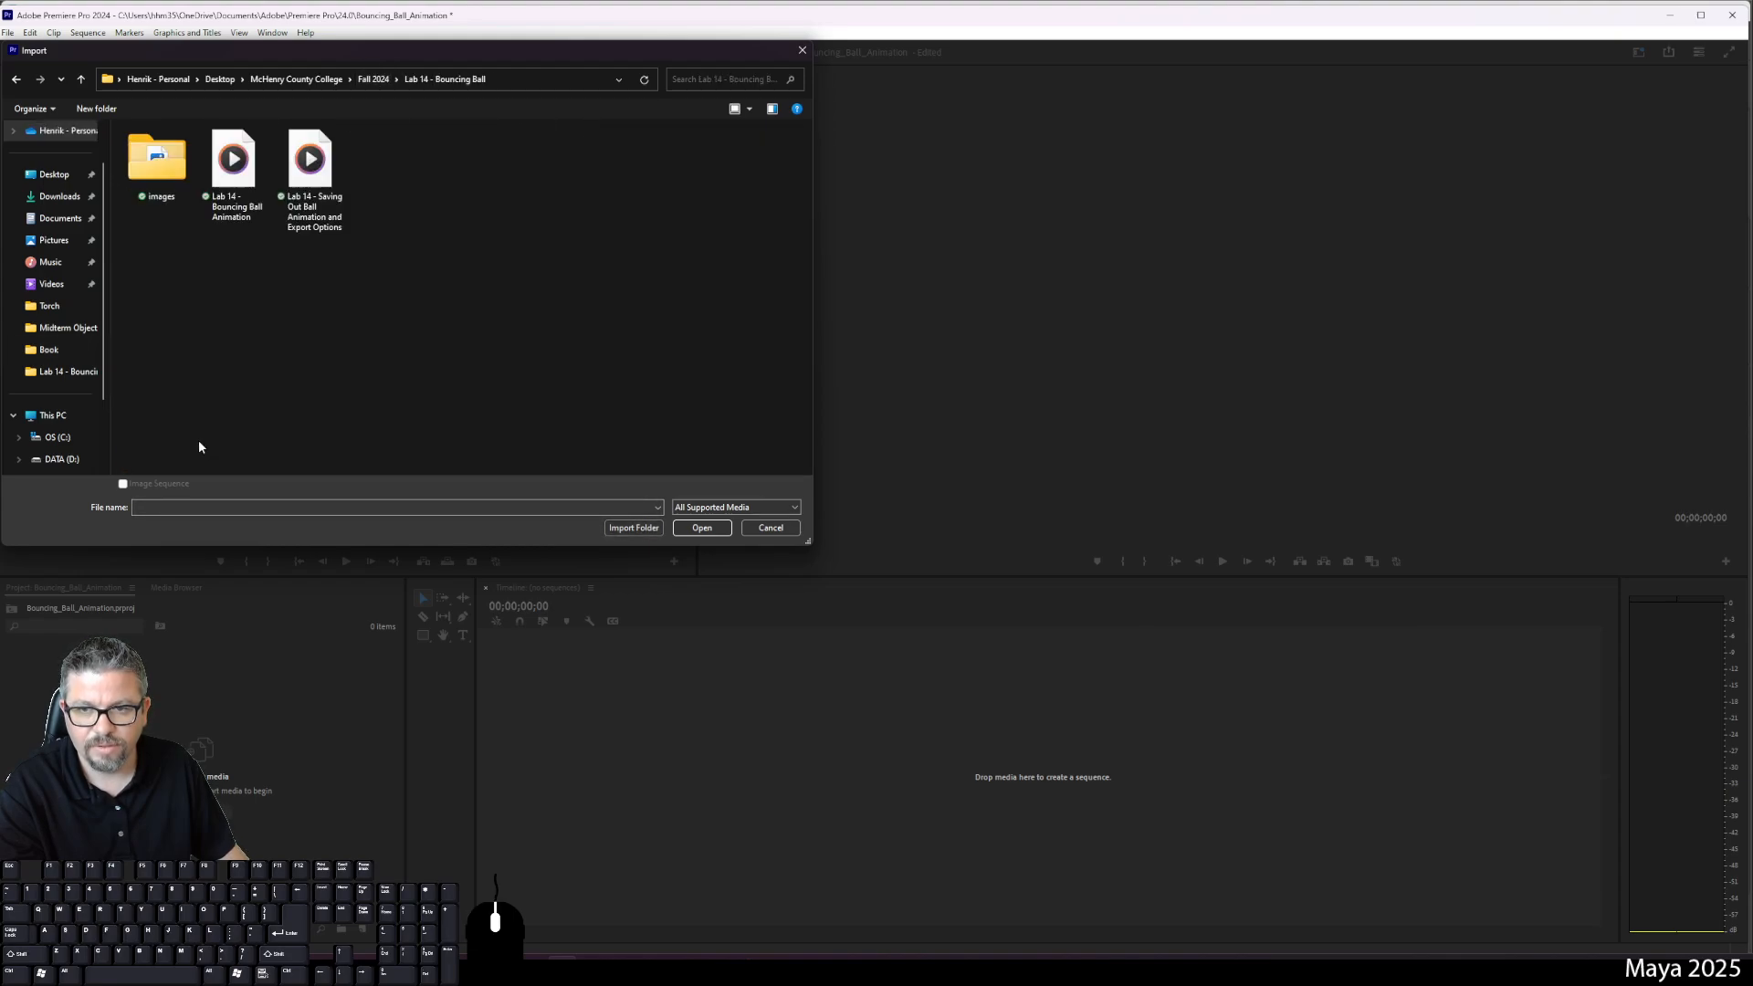
double_click(179, 186)
Step: Import the rendered frames as an image sequence, starting from Bouncing_Ball_Animation_Render_0.0001_10001
left_click(240, 187)
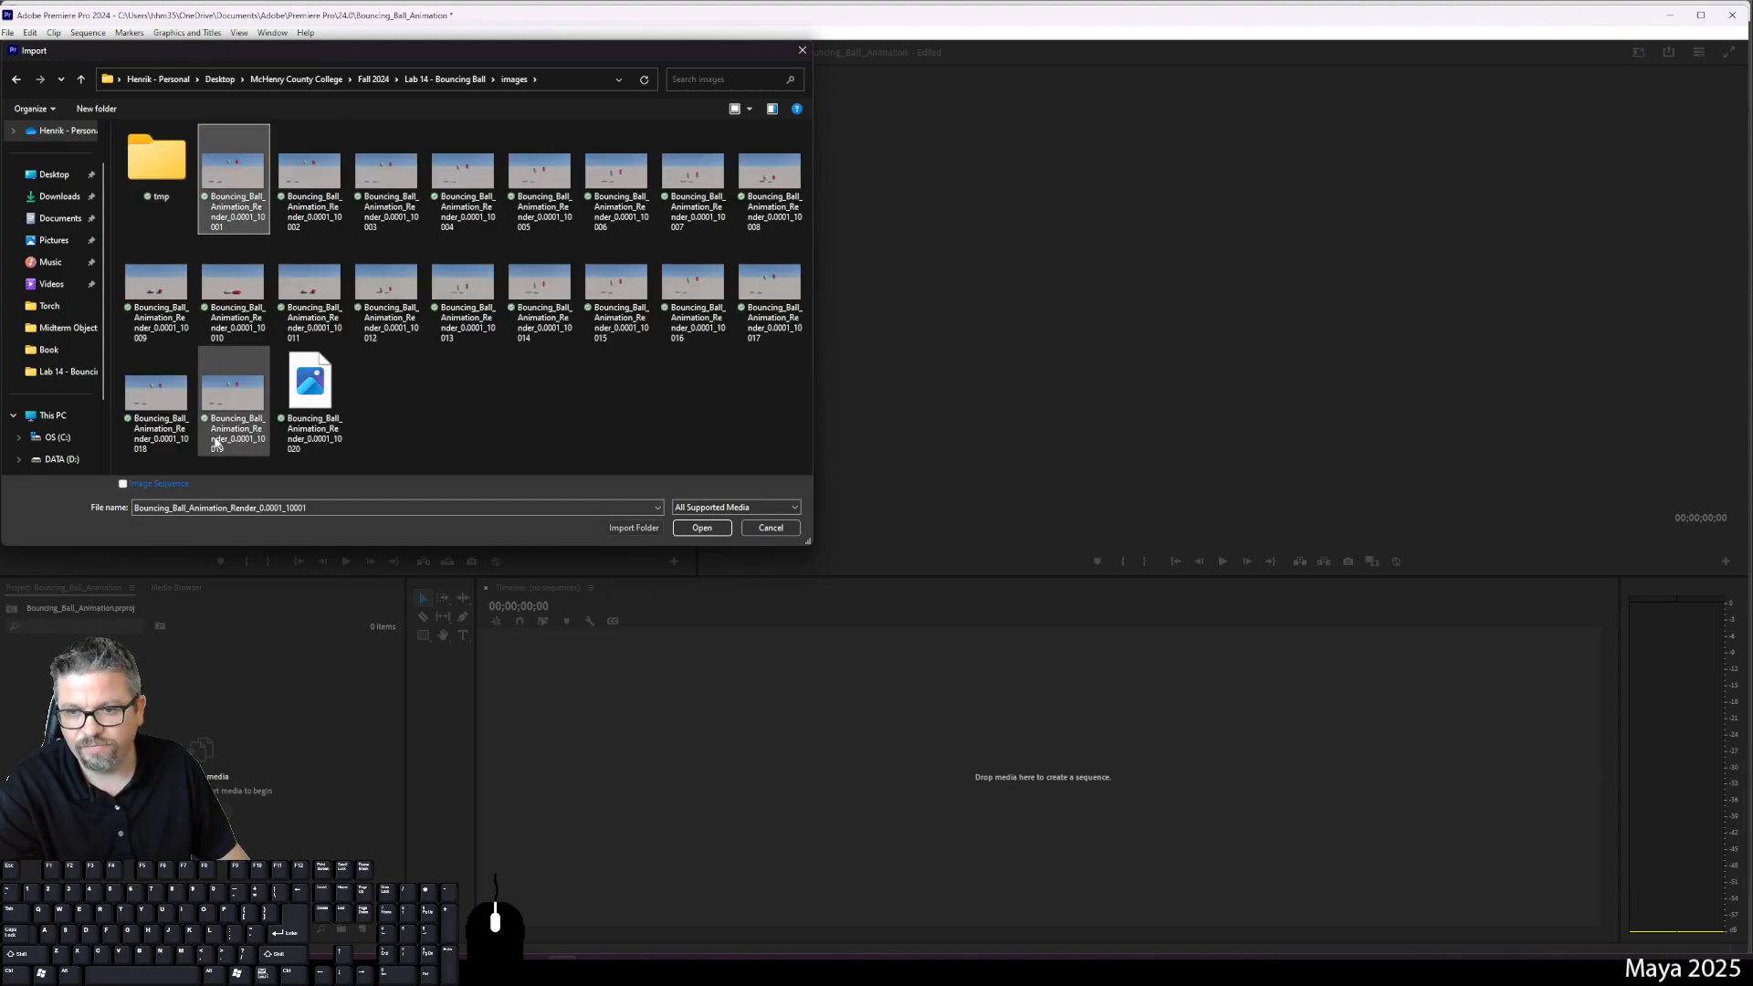
left_click(233, 173)
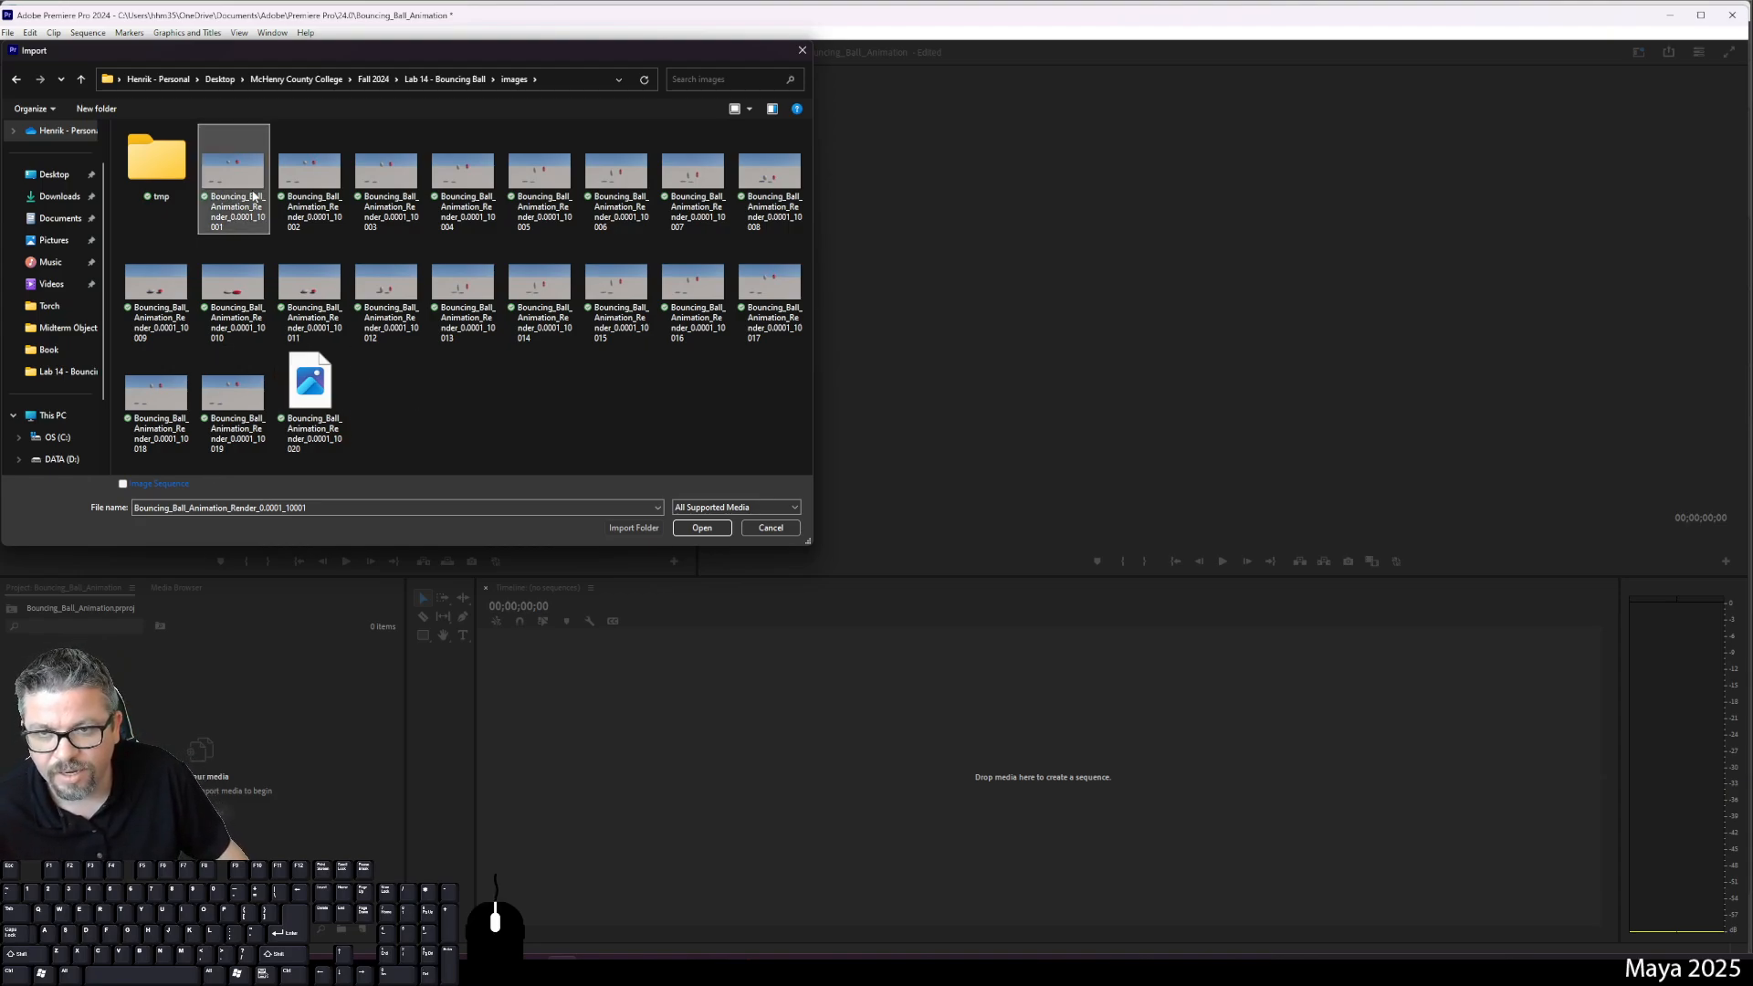
left_click(122, 484)
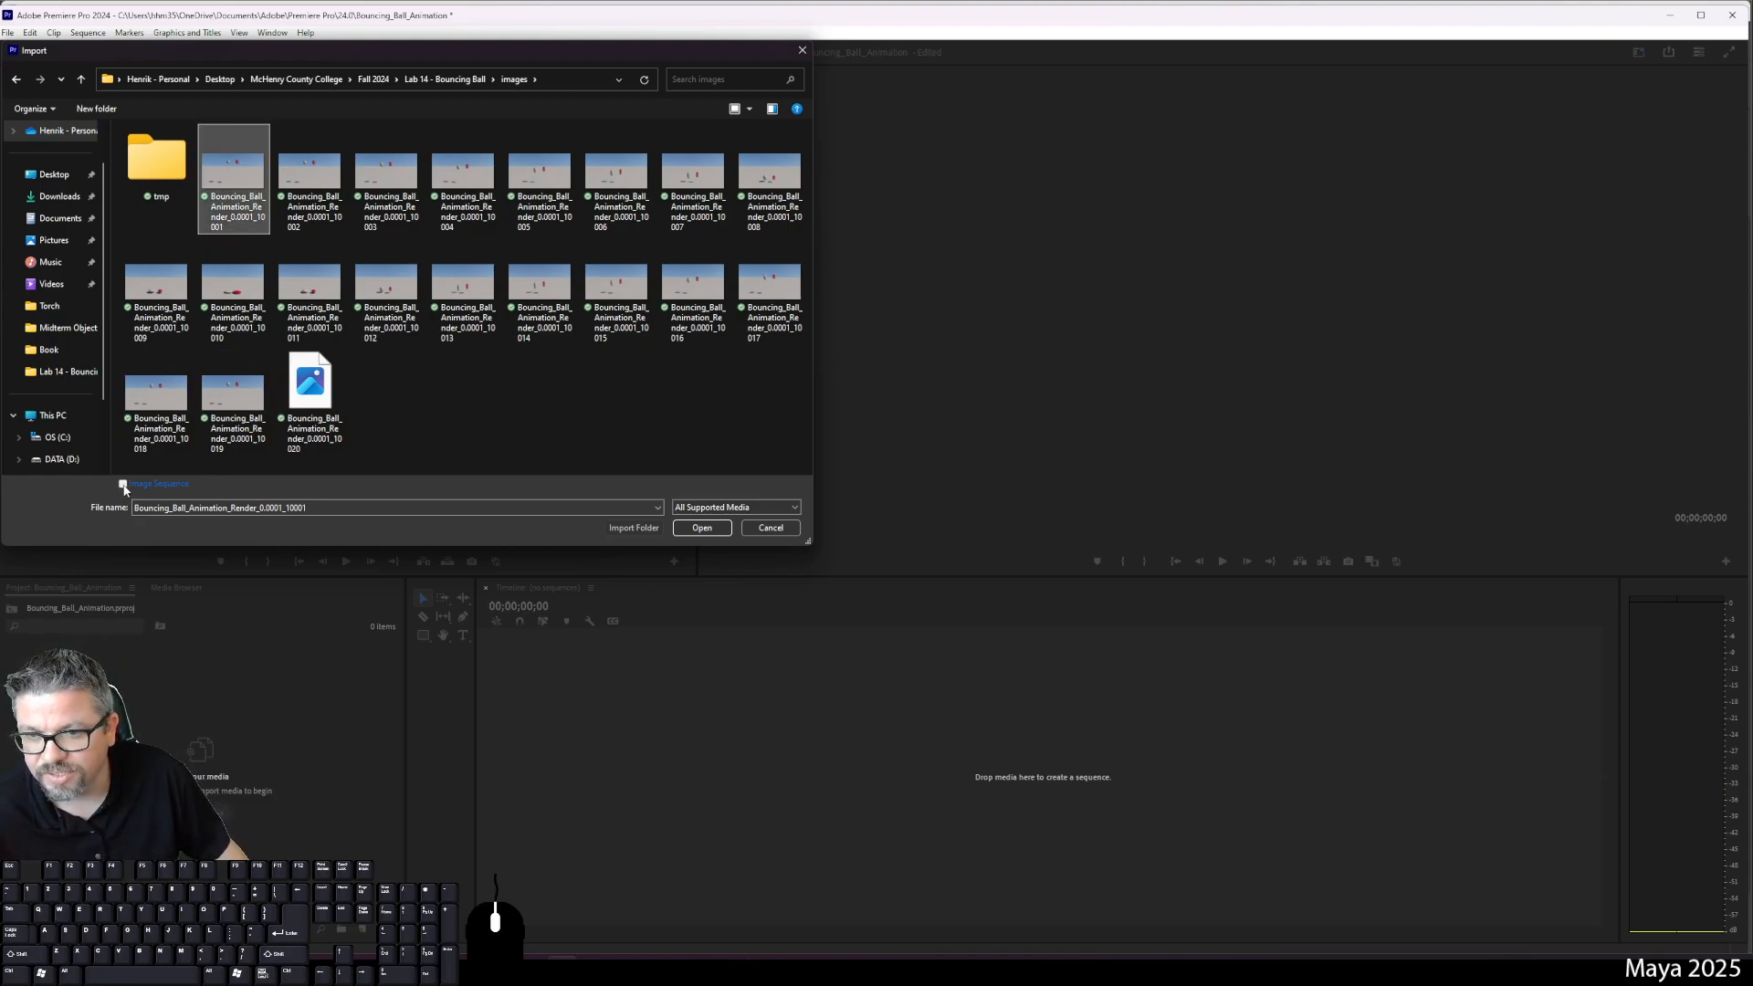
left_click(123, 486)
left_click(250, 190)
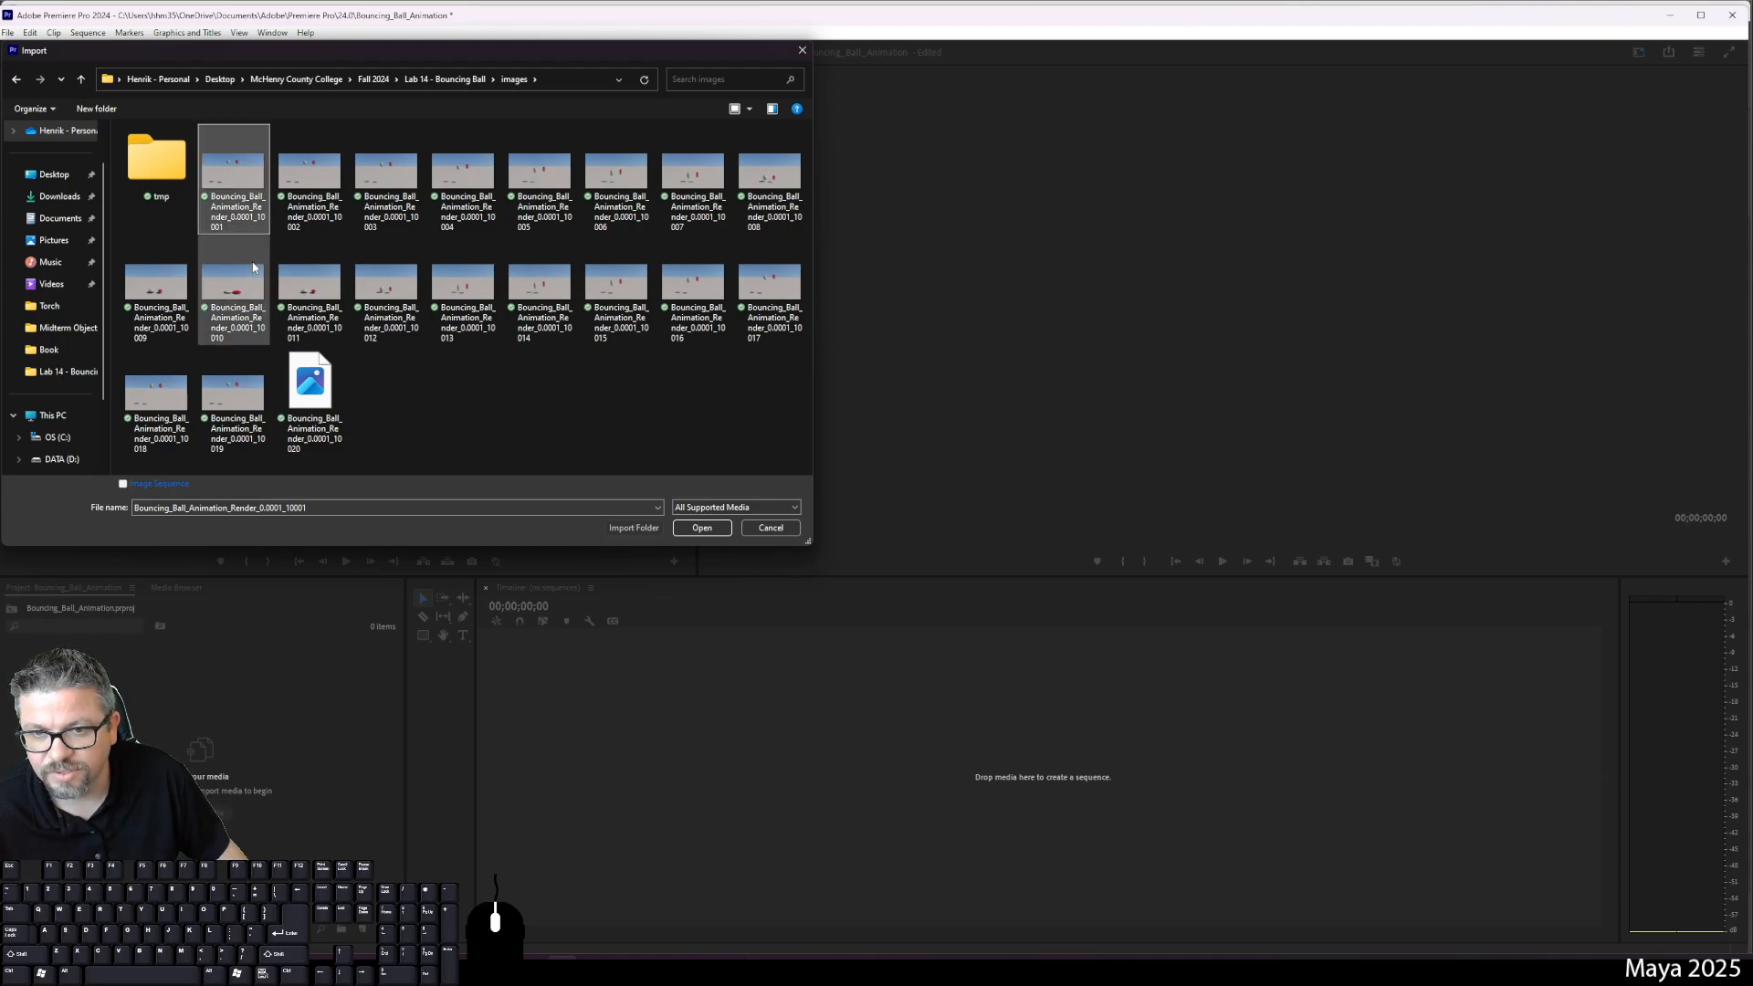
left_click(323, 409, "shift")
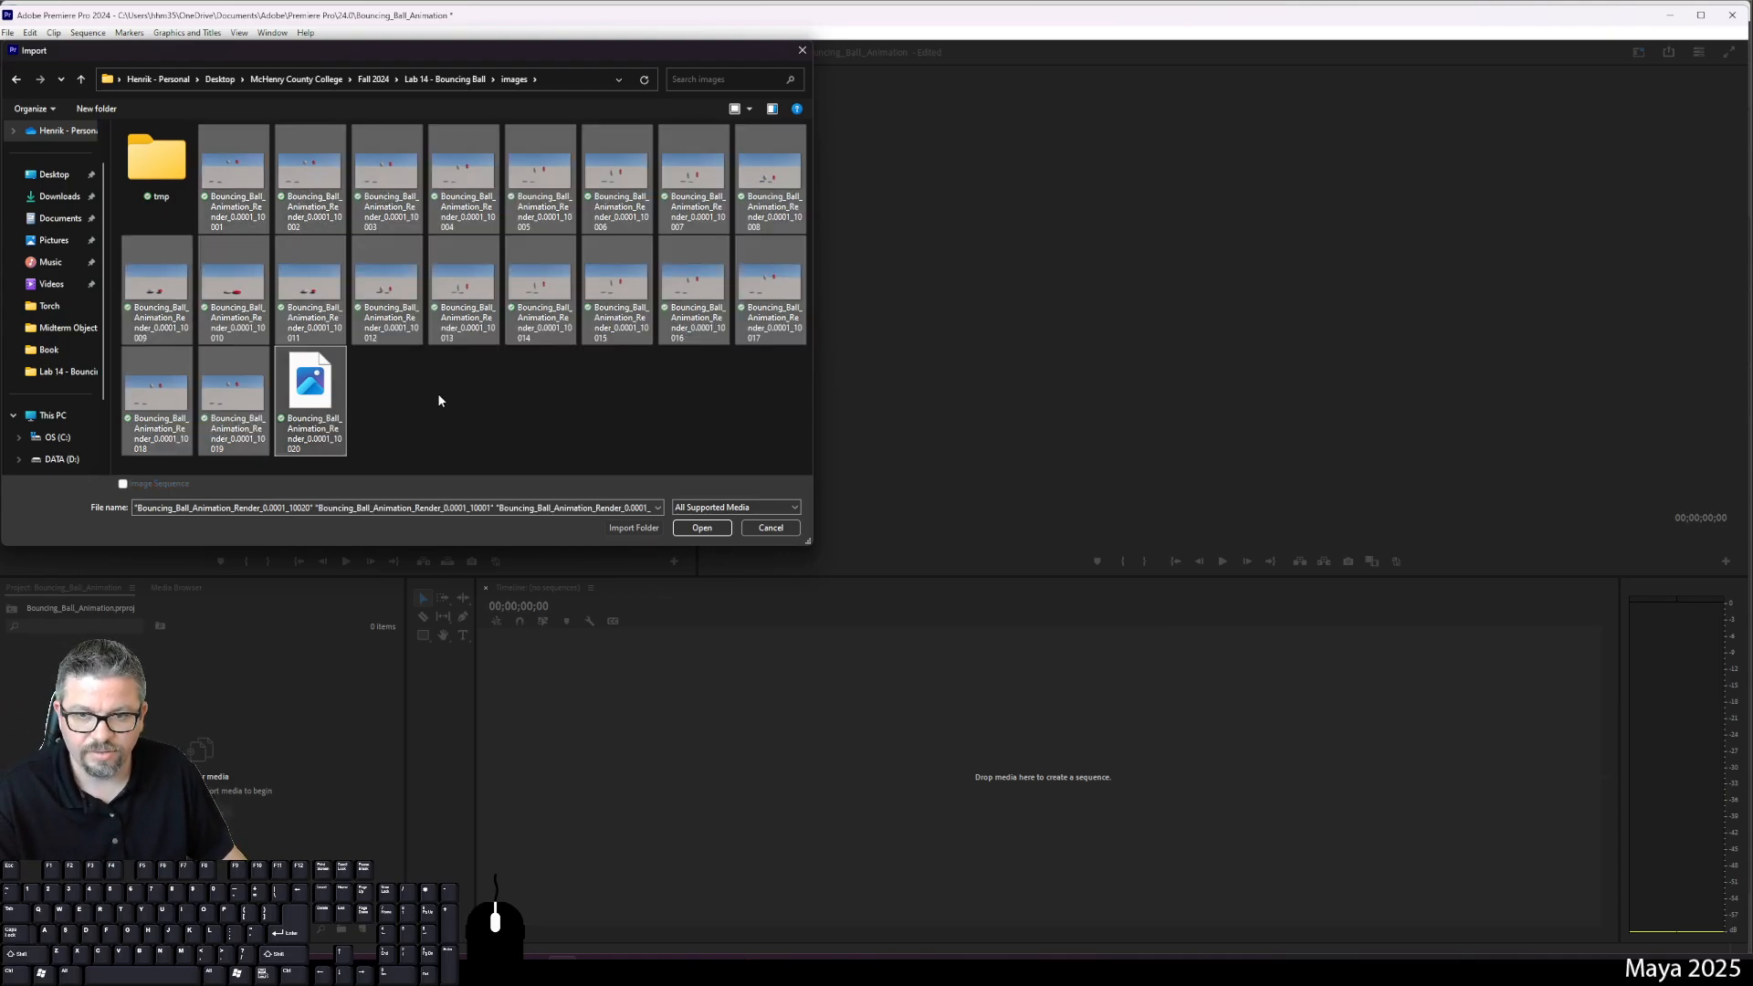
left_click(233, 178)
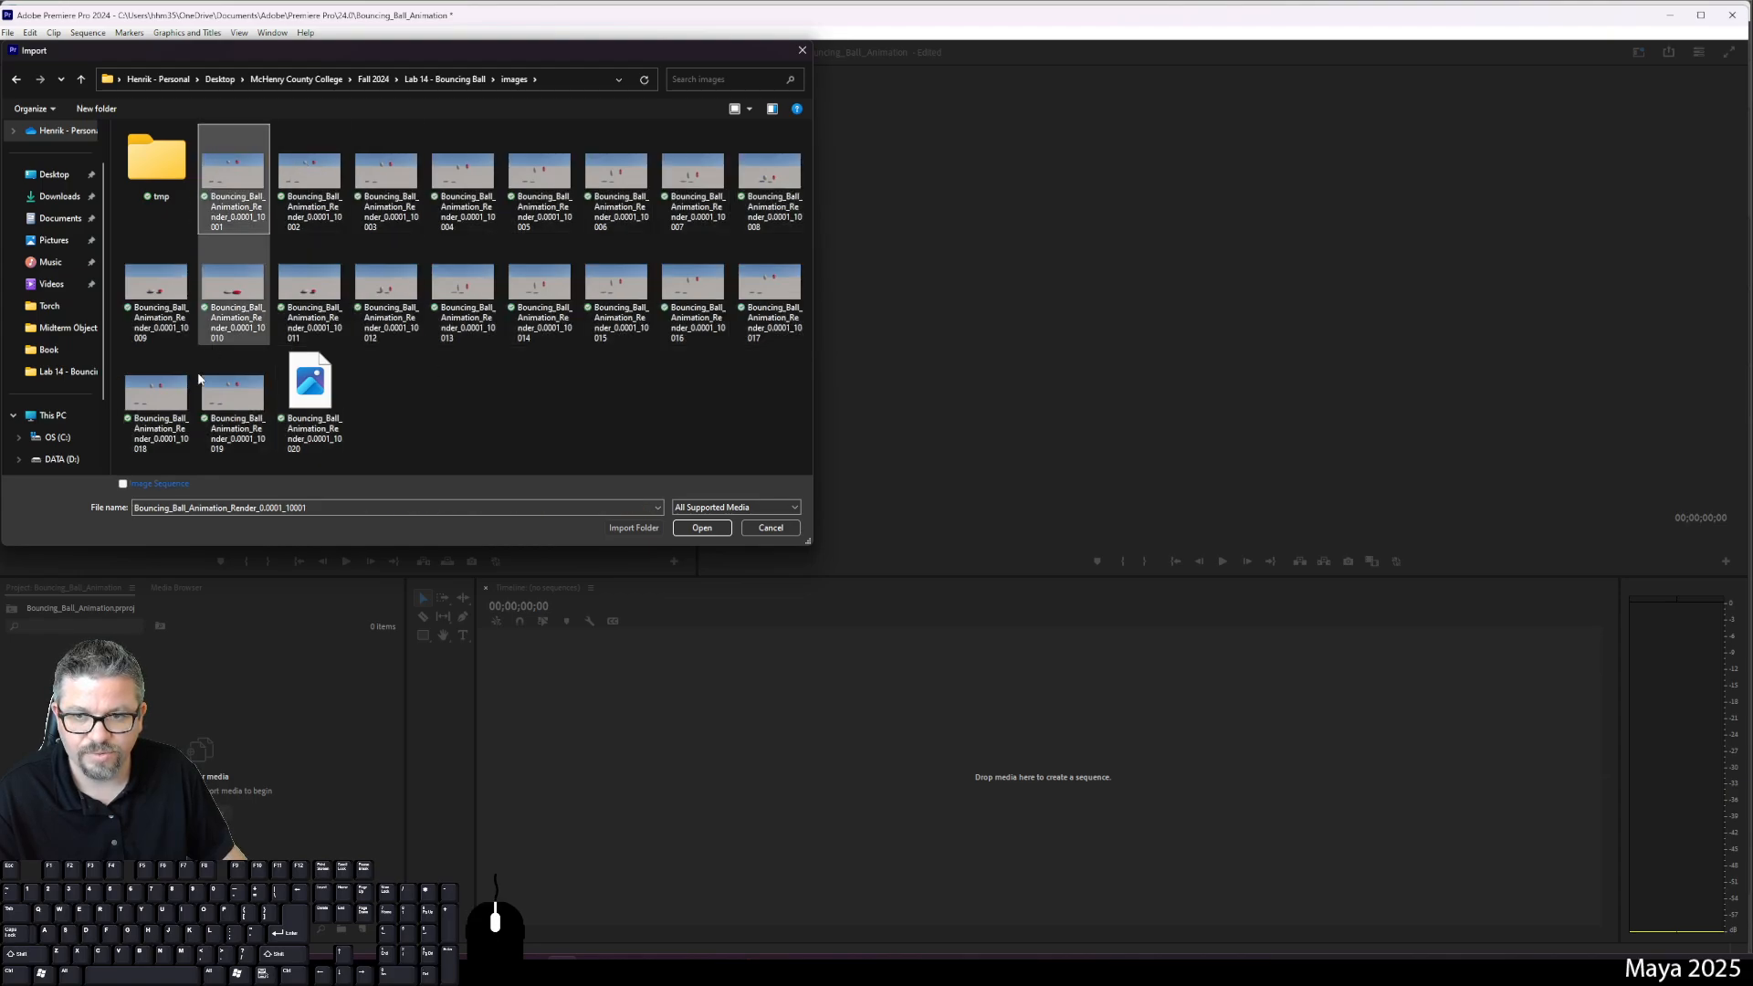
left_click(122, 485)
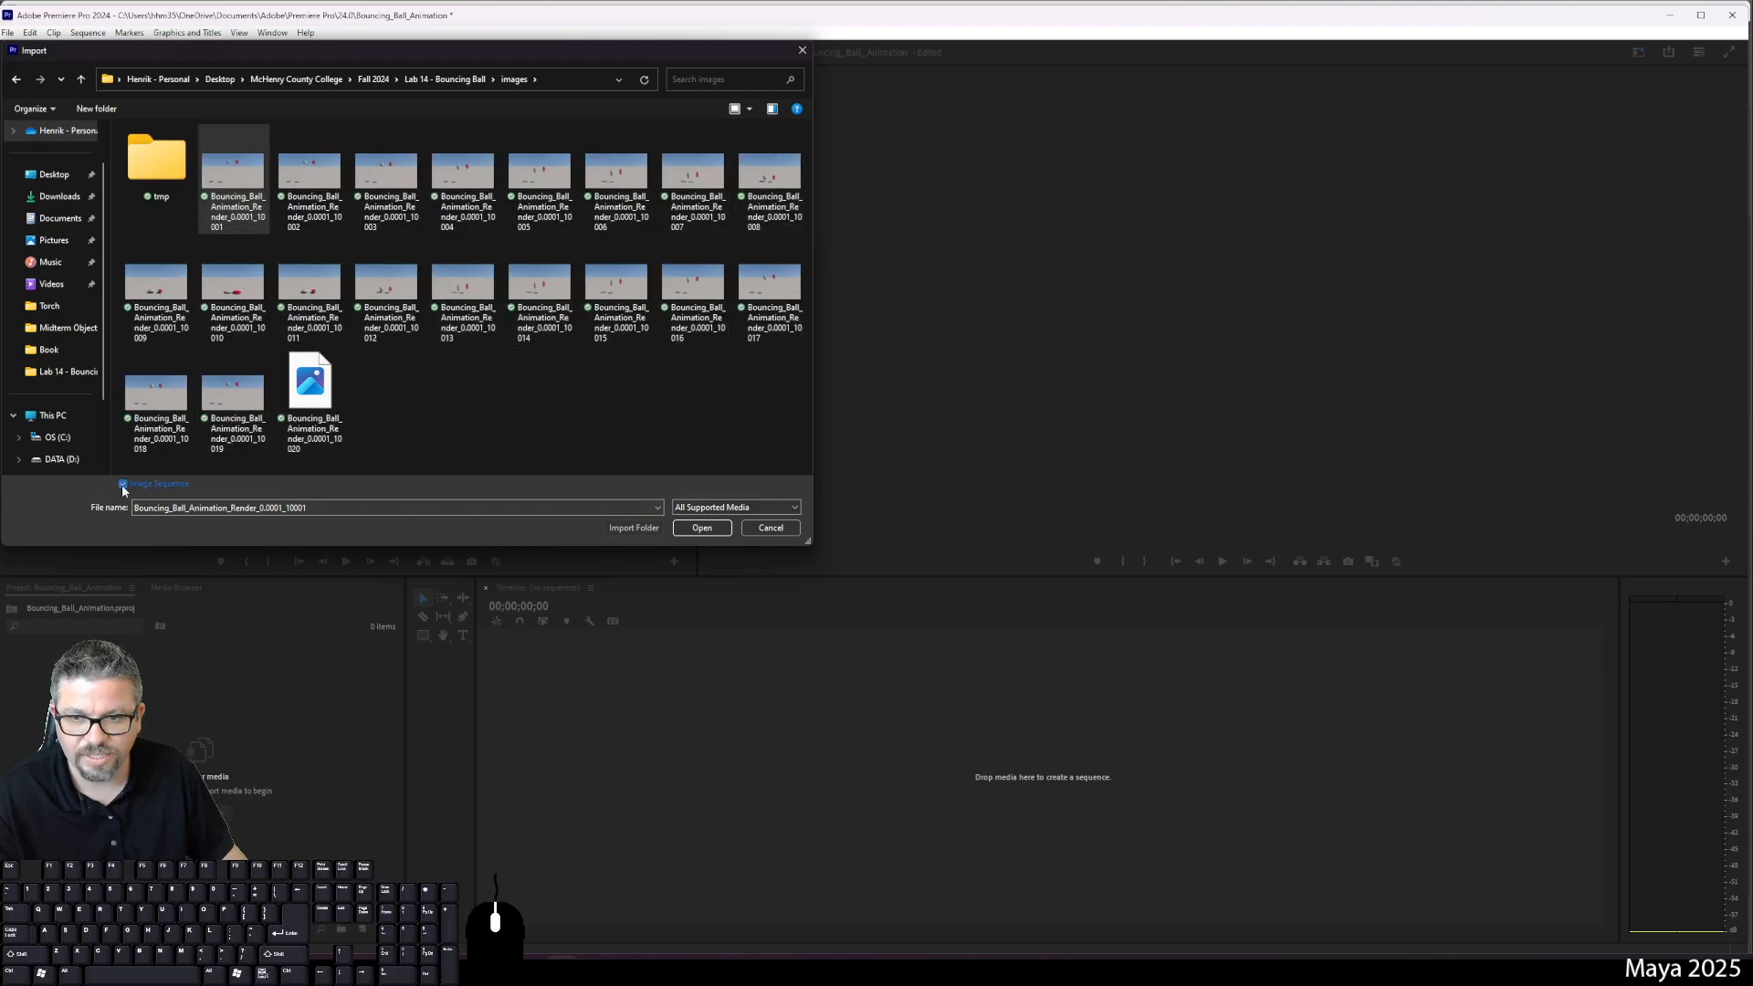
left_click(701, 528)
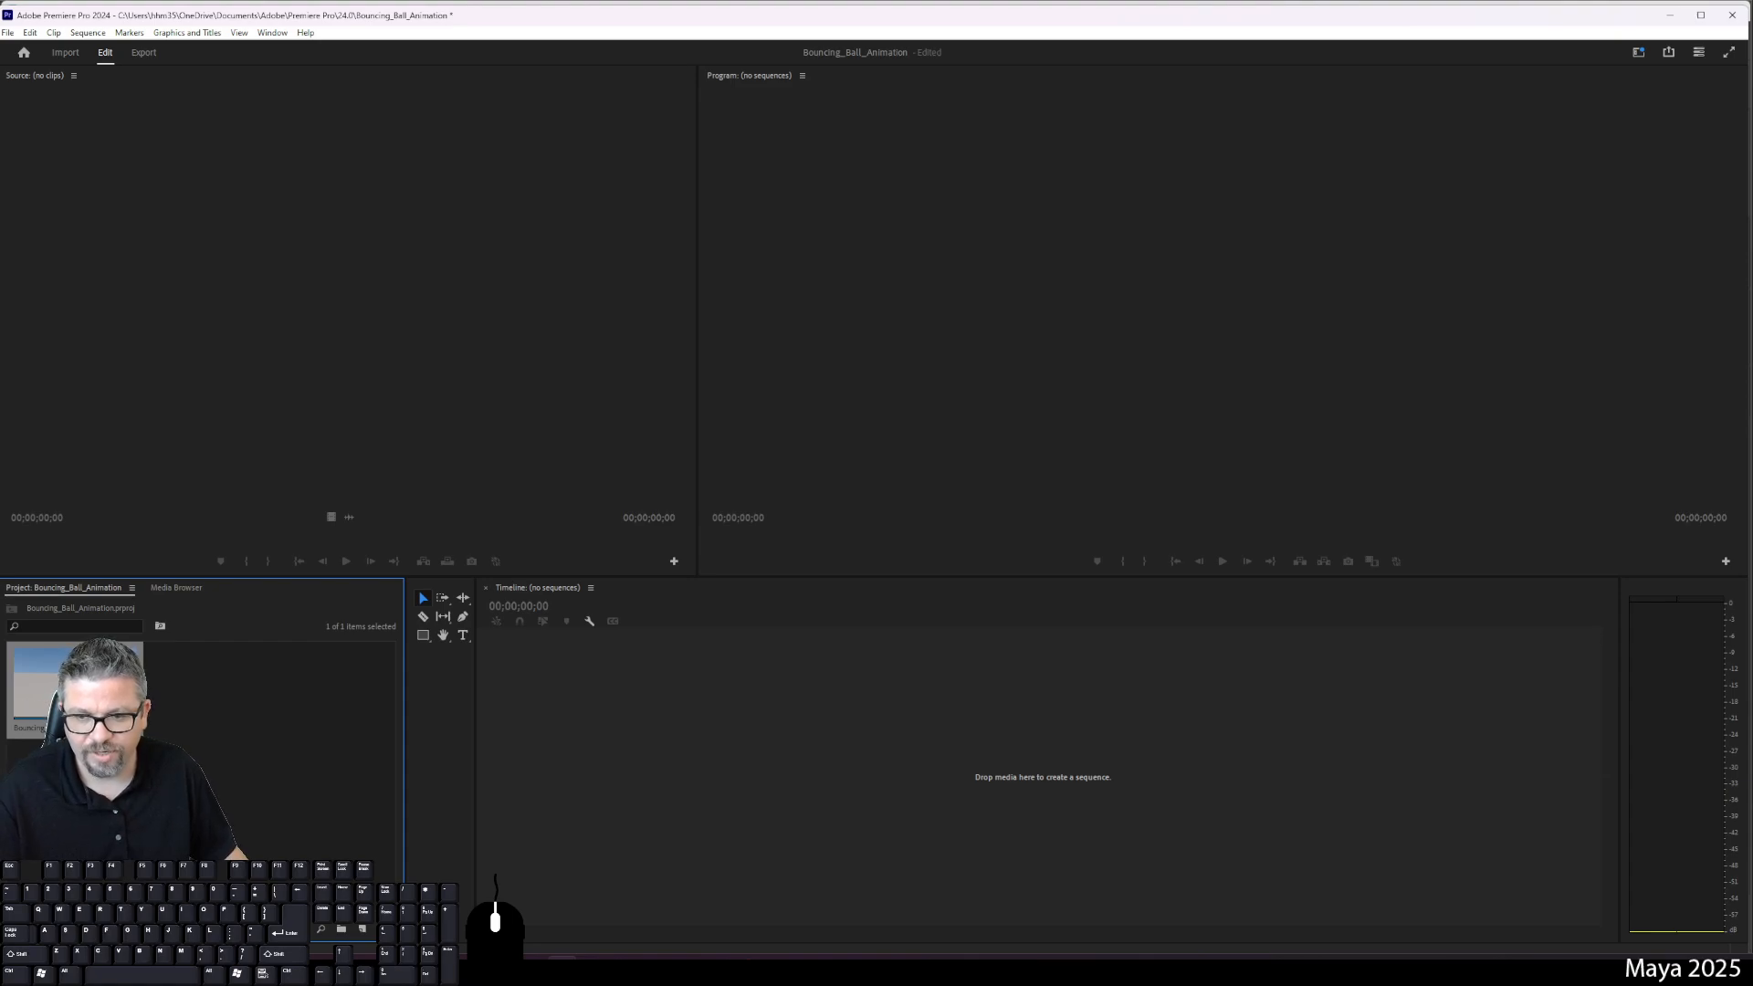
Step: Interpret the imported image sequence's footage with an assumed frame rate of 24 fps
right_click(51, 689)
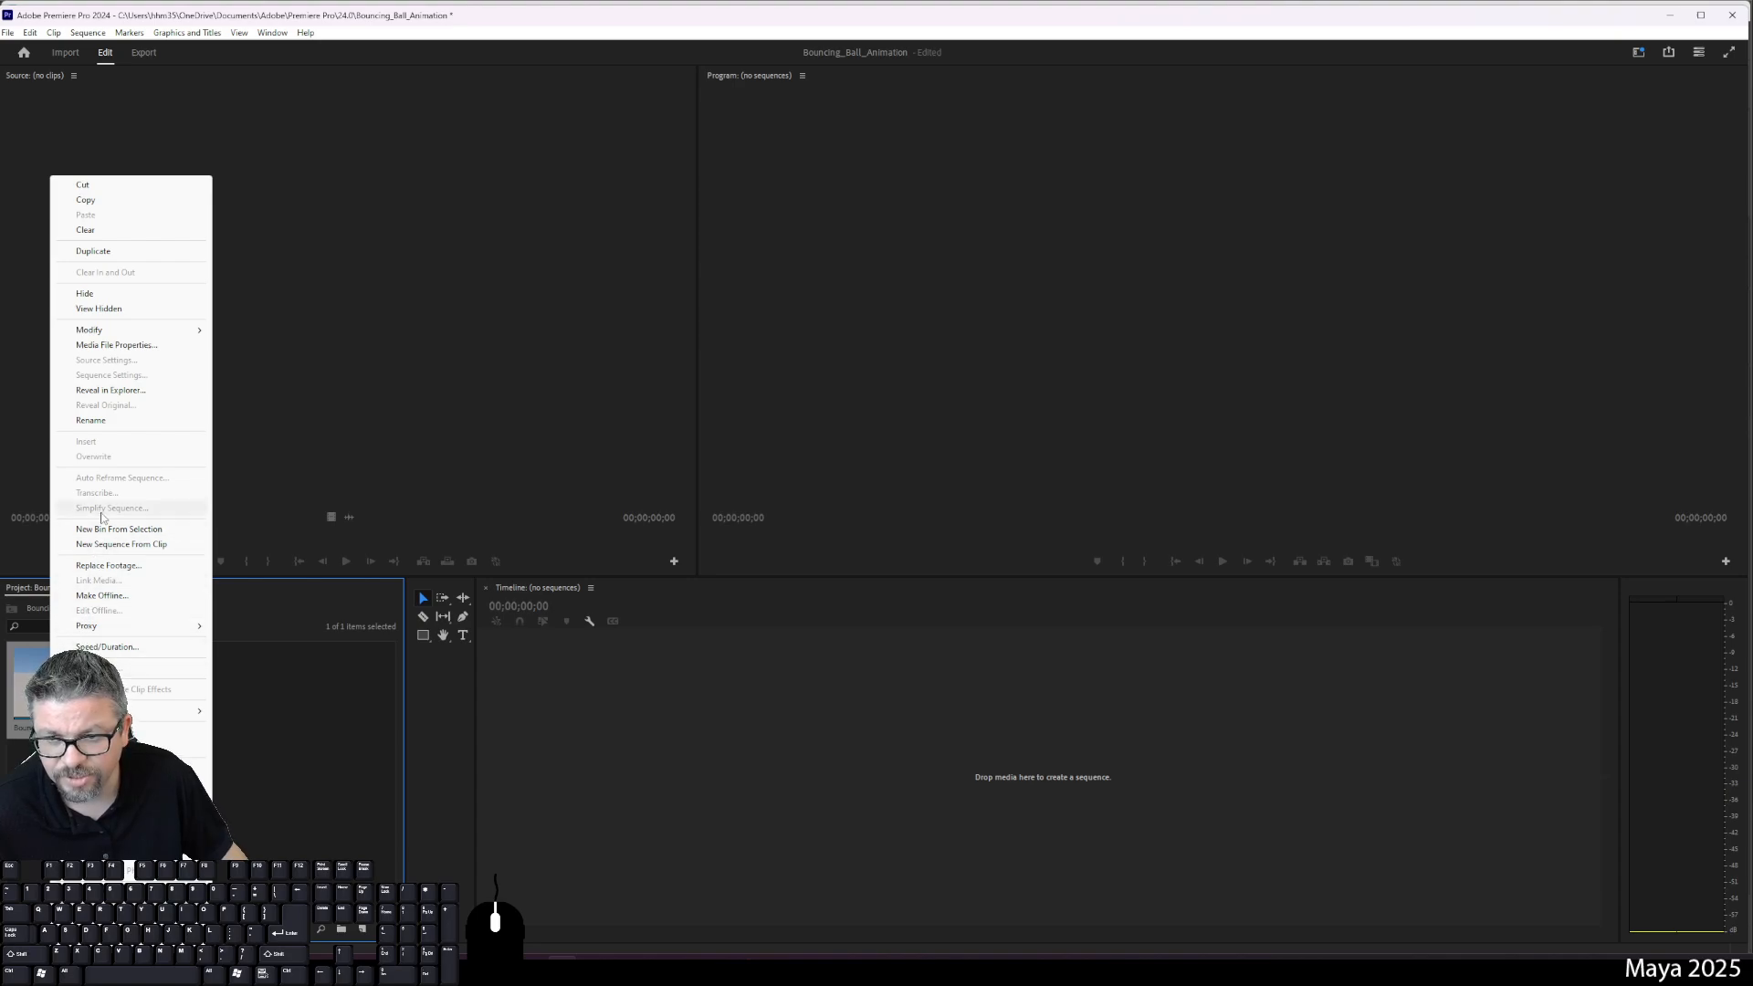
mouse_move(150, 336)
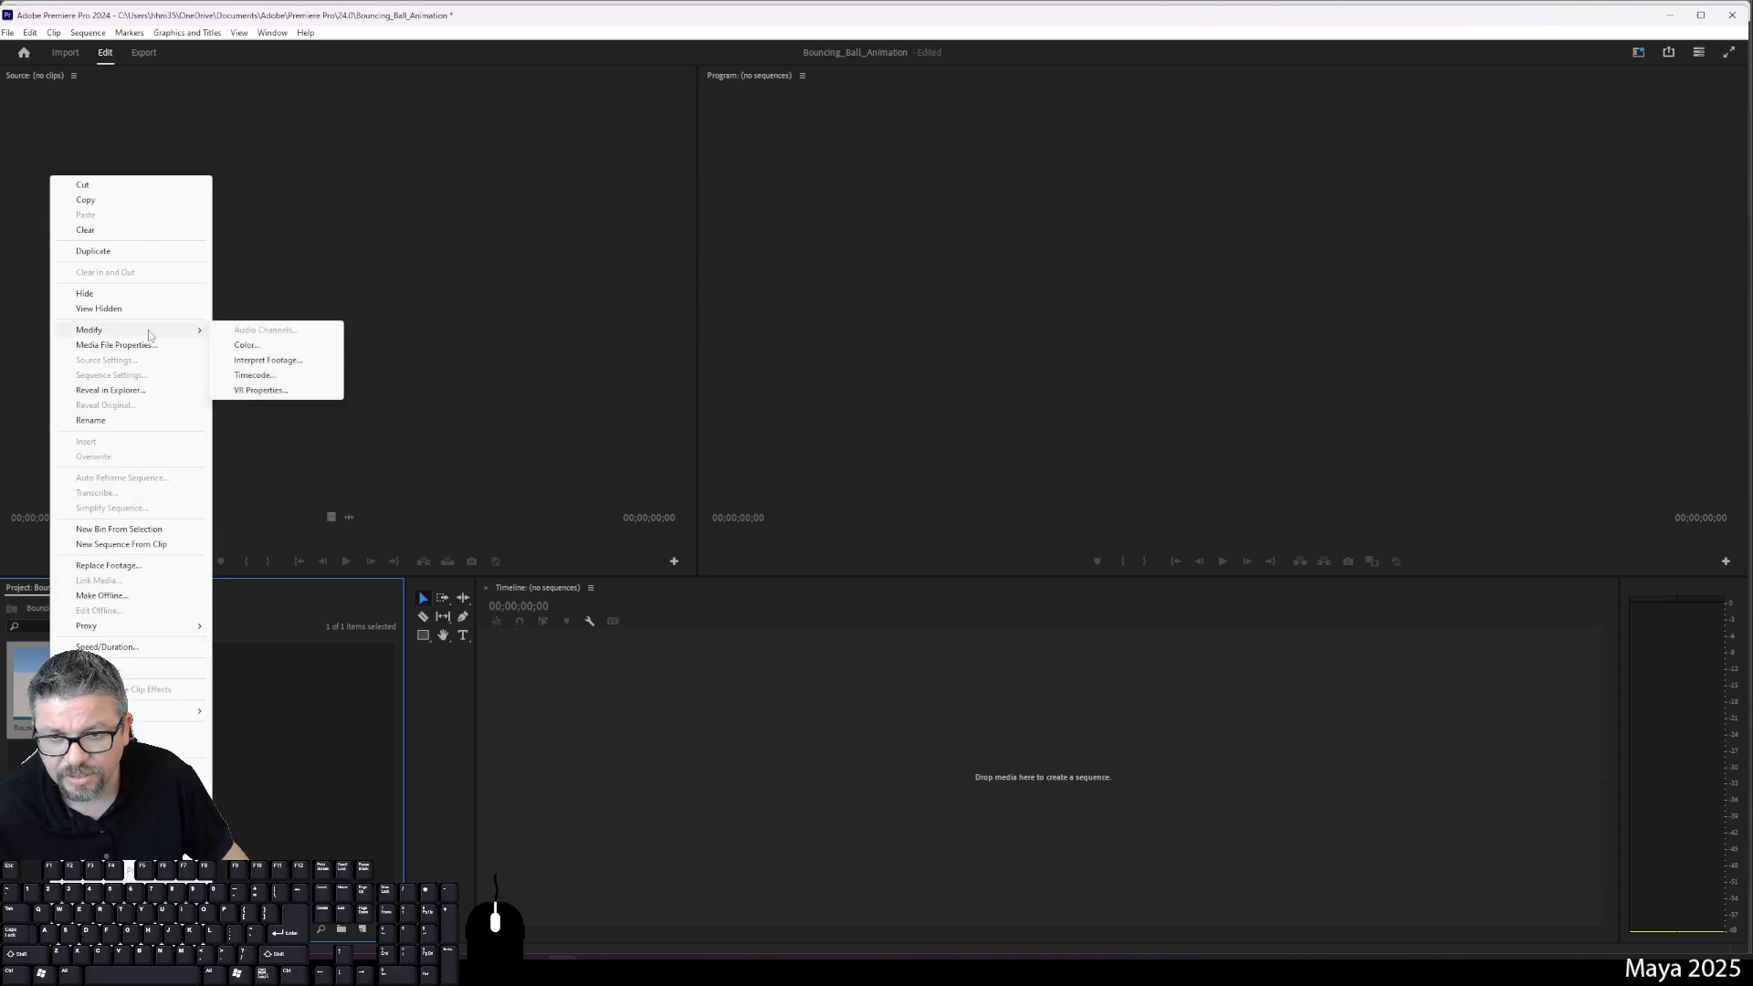
left_click(262, 361)
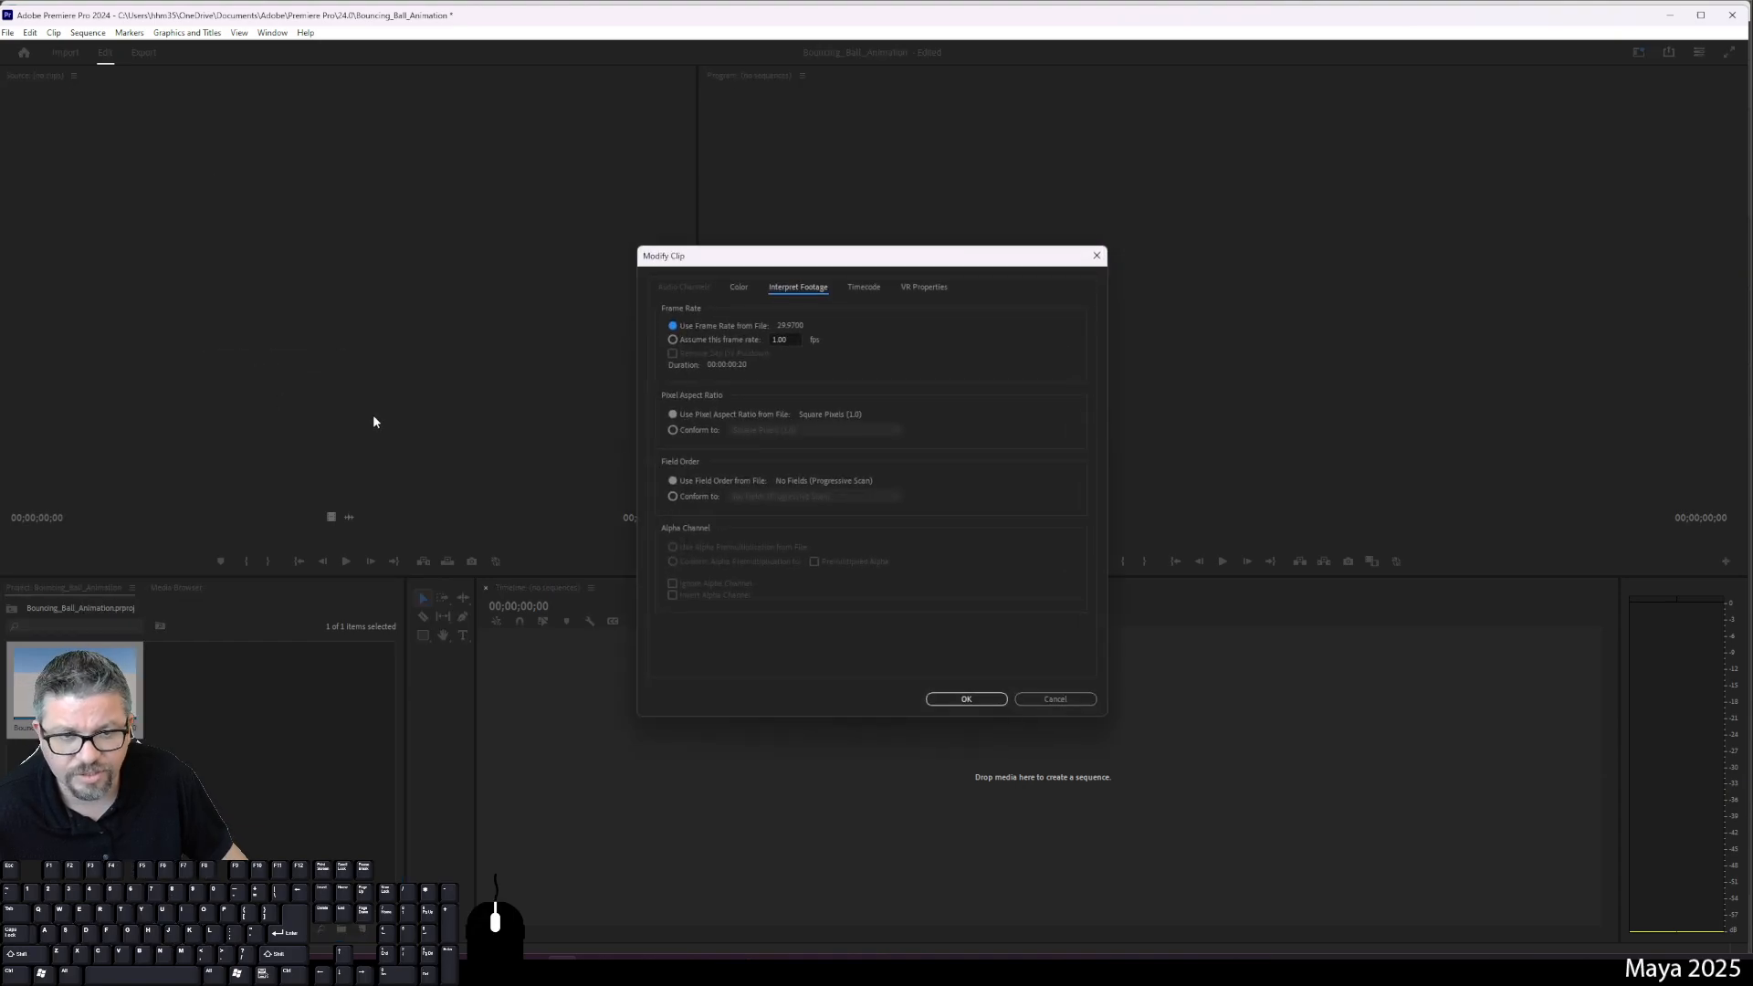
left_click(685, 340)
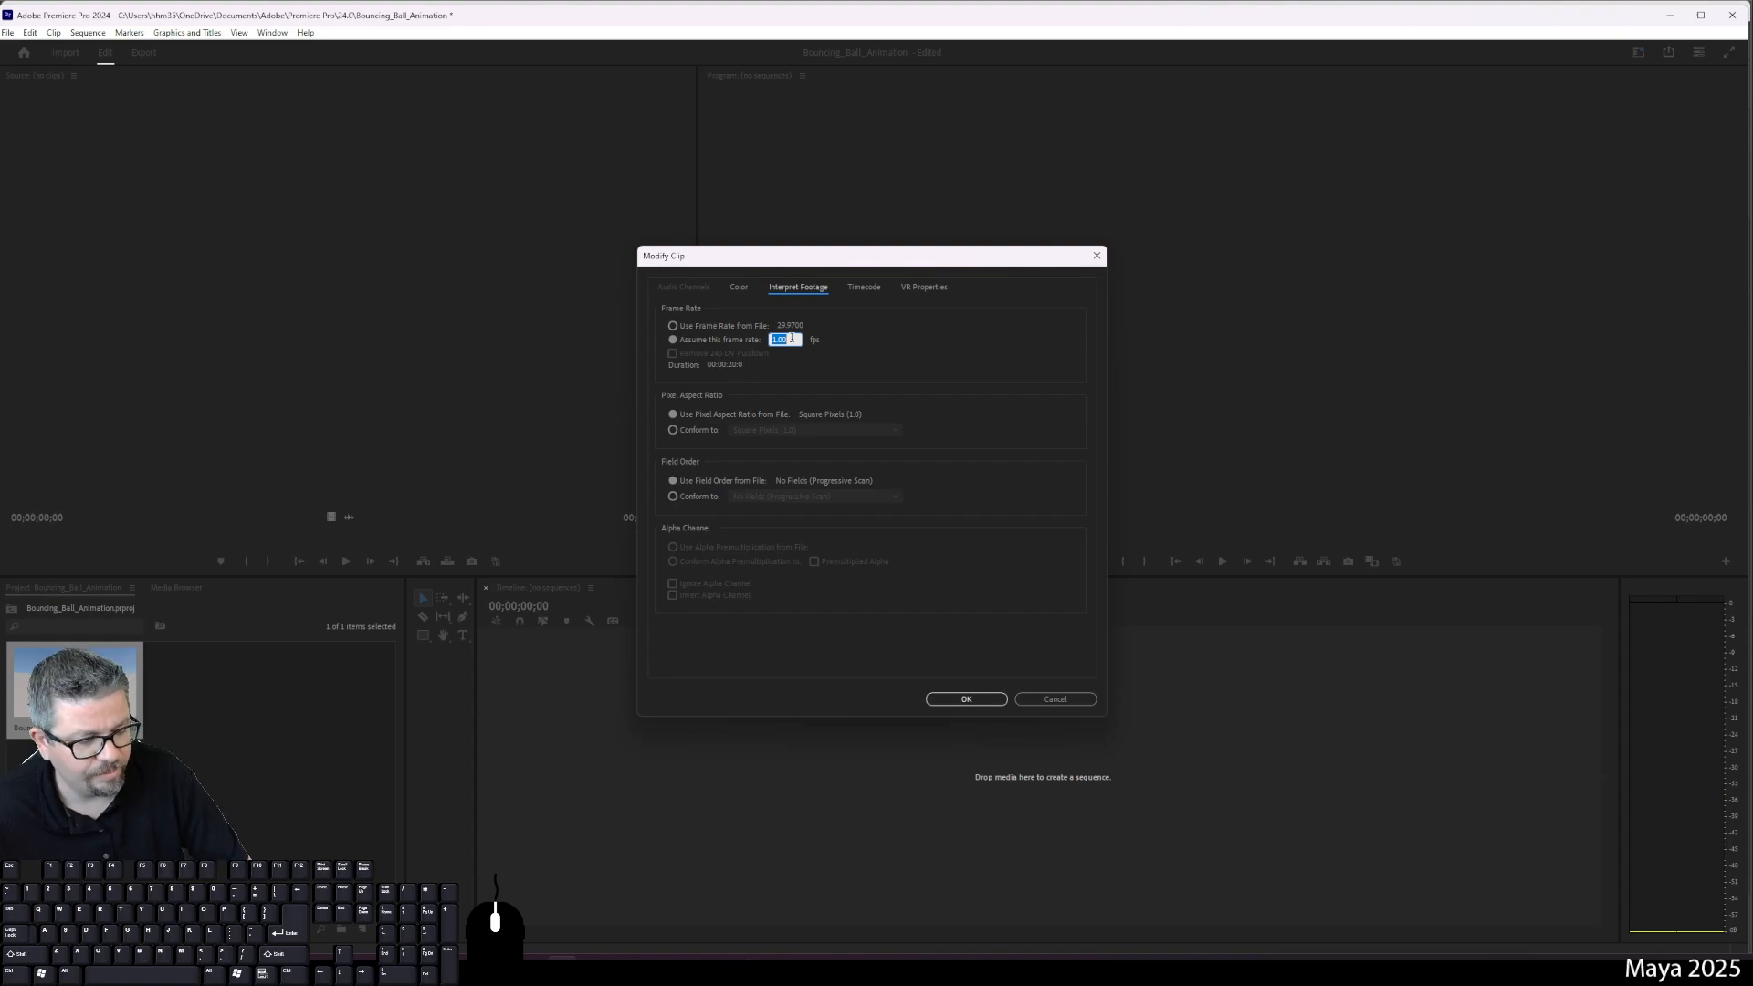
type("24")
left_click(894, 345)
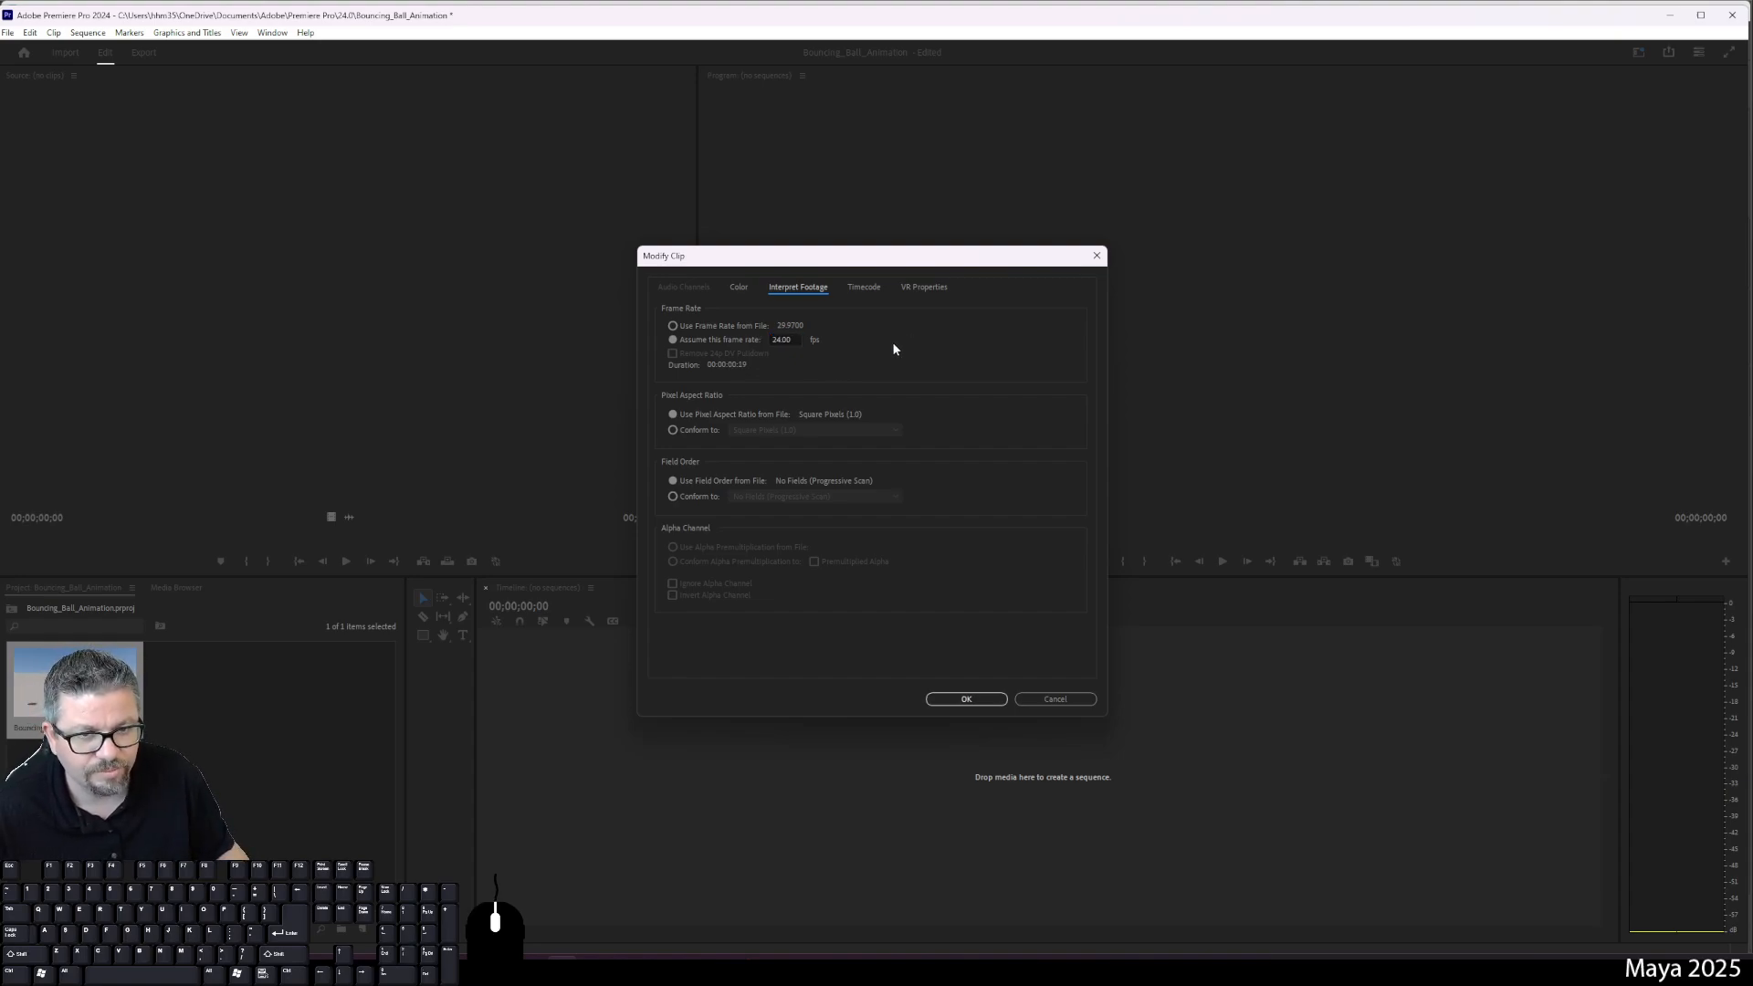
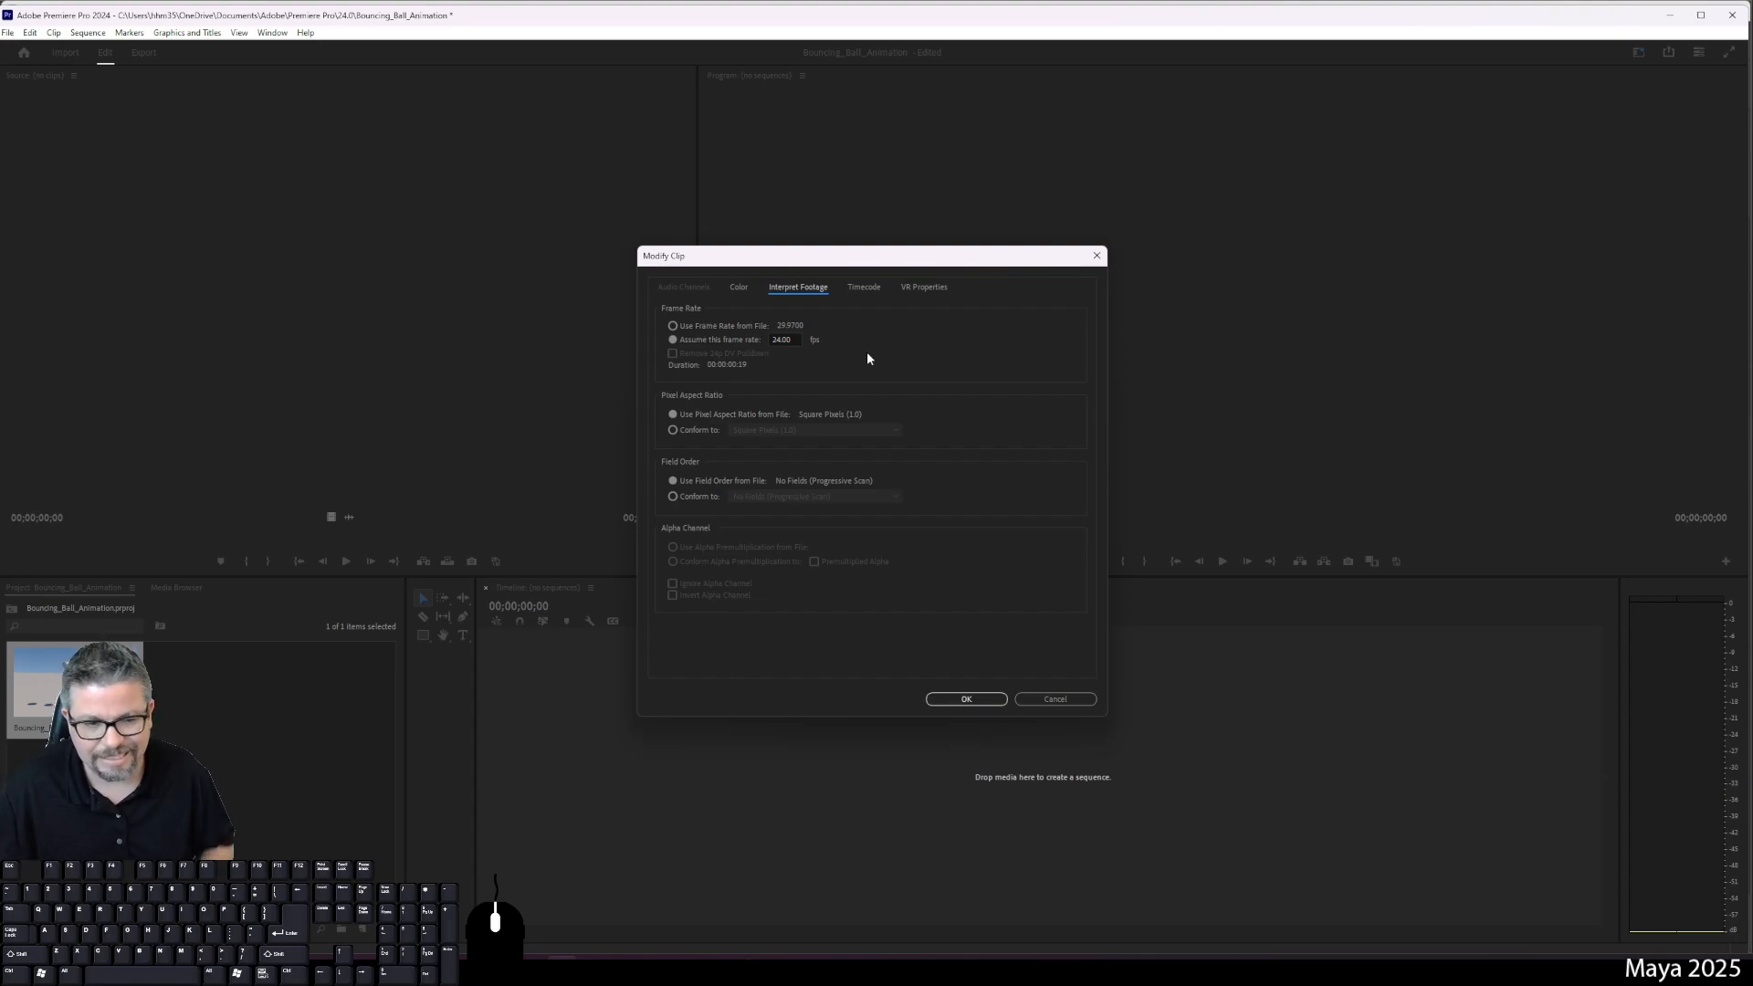
left_click(950, 708)
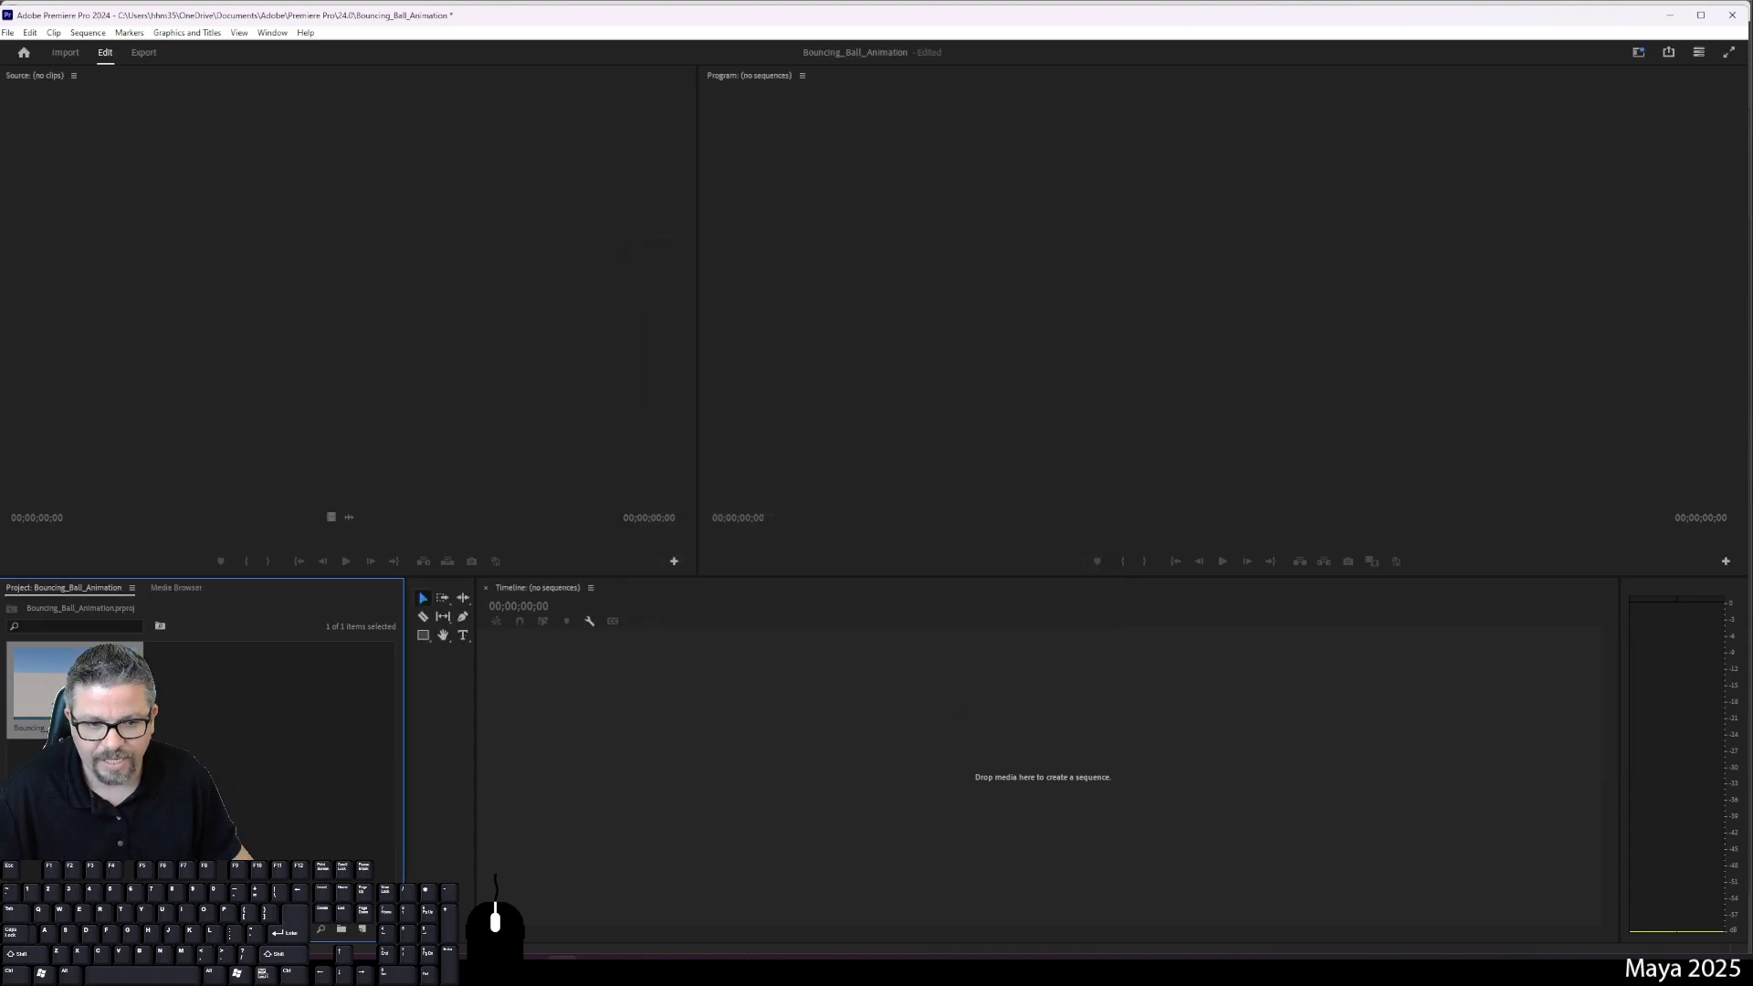
Step: Create a new sequence by placing the imported image-sequence clip in the empty timeline
left_click_drag(98, 686, 111, 692)
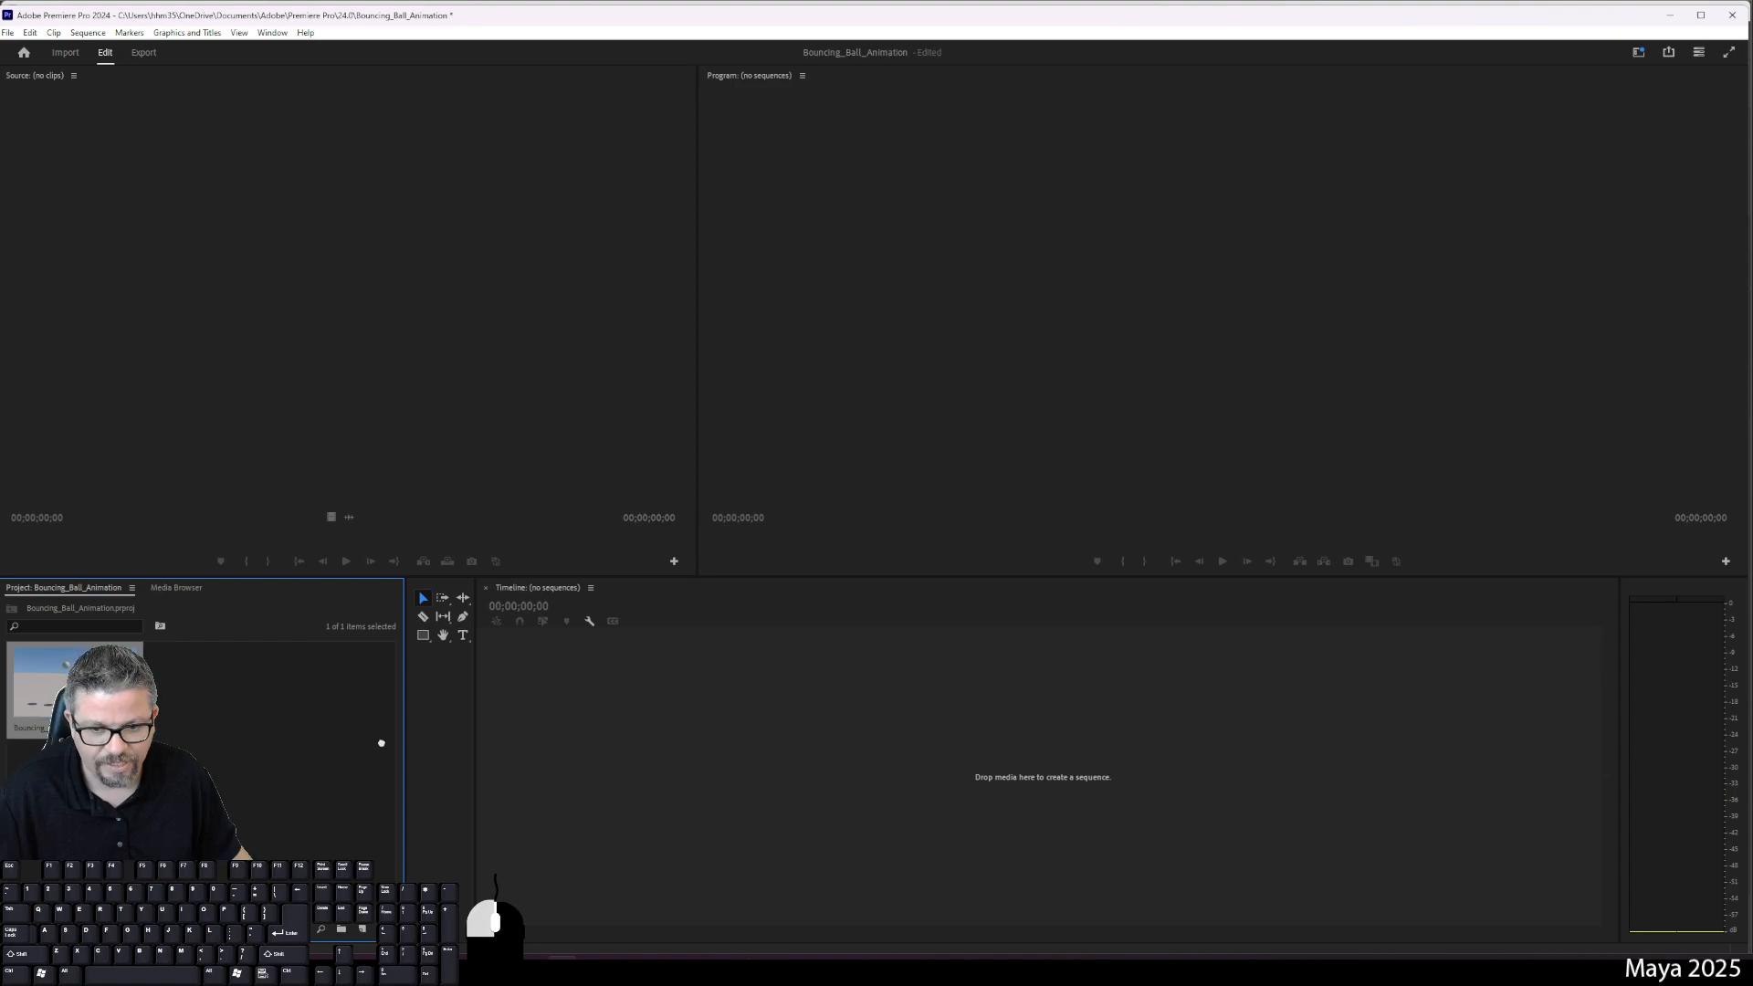
left_click_drag(382, 743, 689, 735)
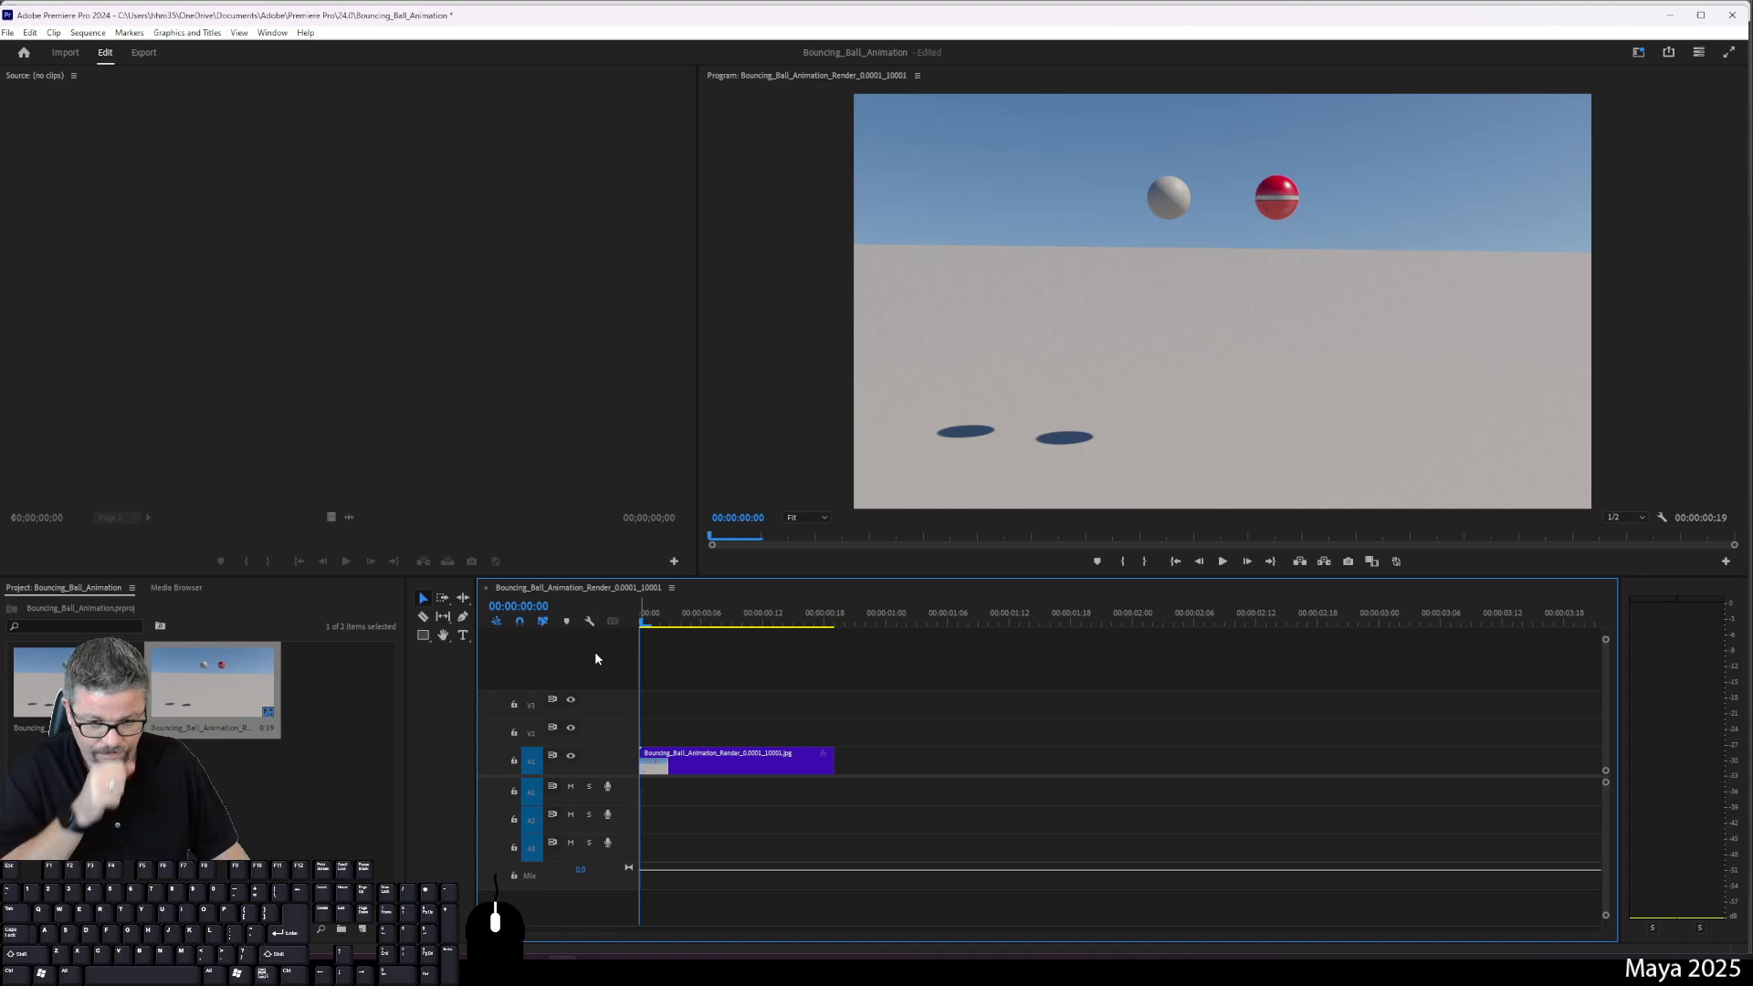
Step: Play back the bouncing ball sequence a few times and return the playhead to the start
left_click(1223, 562)
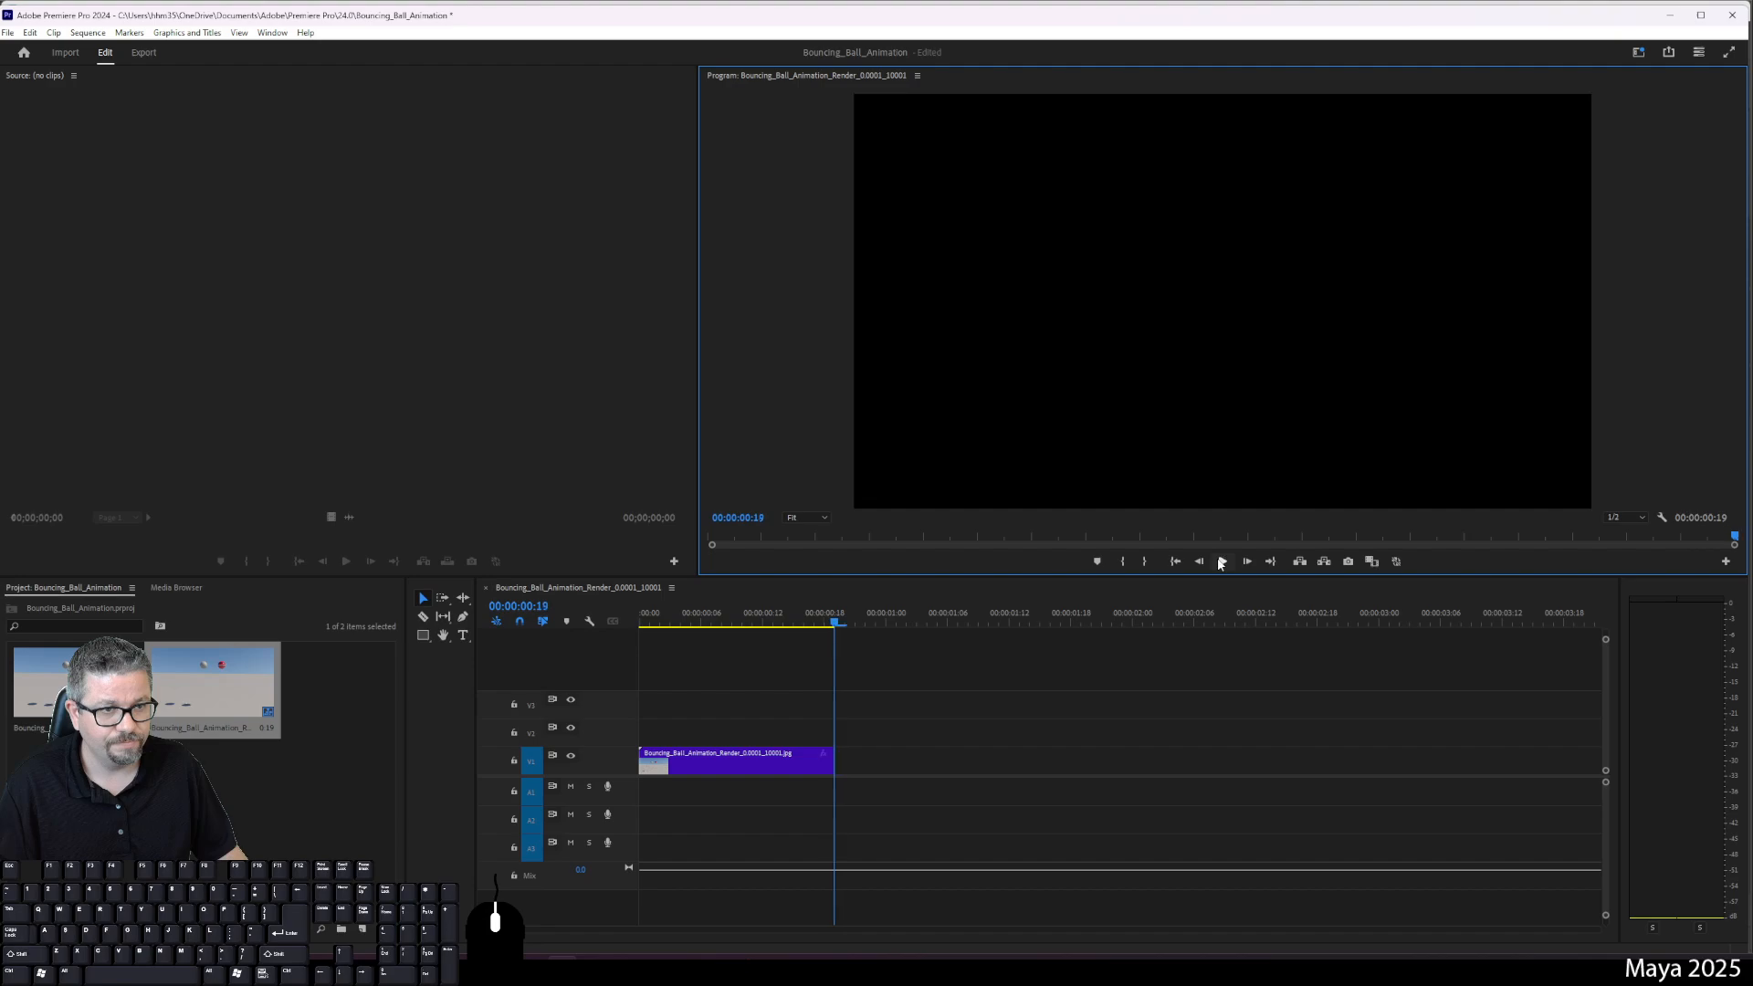
left_click(1222, 562)
left_click(1223, 561)
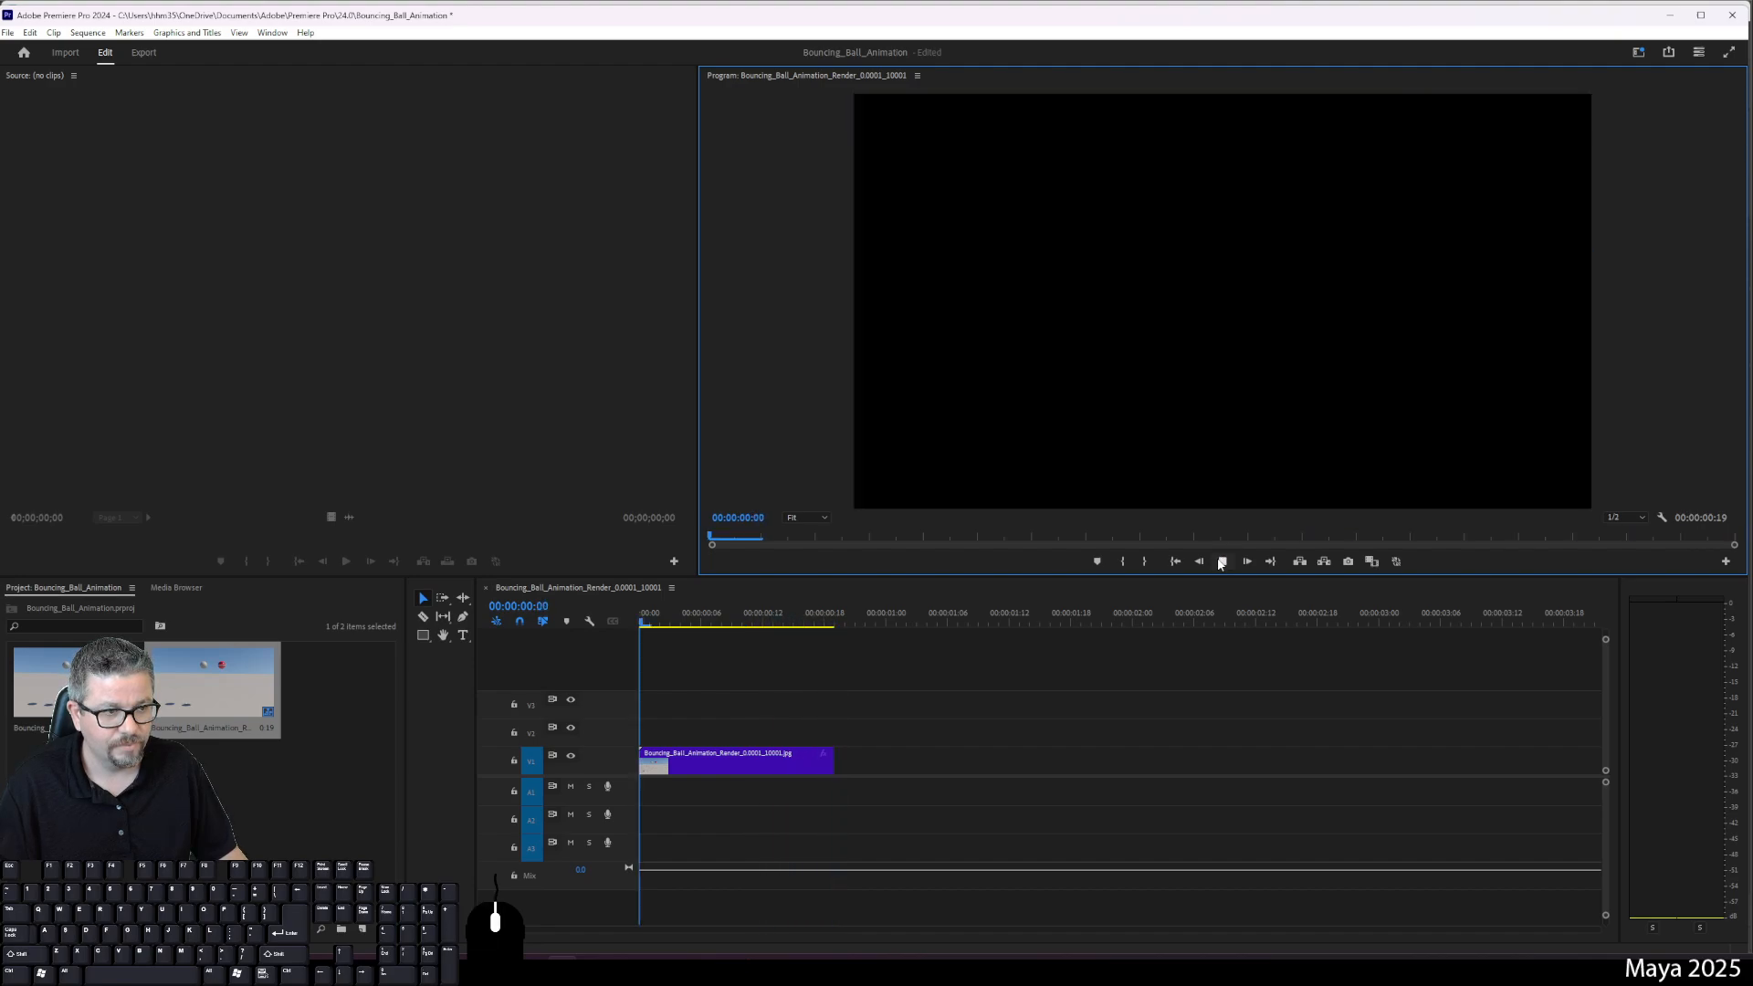
left_click(1223, 561)
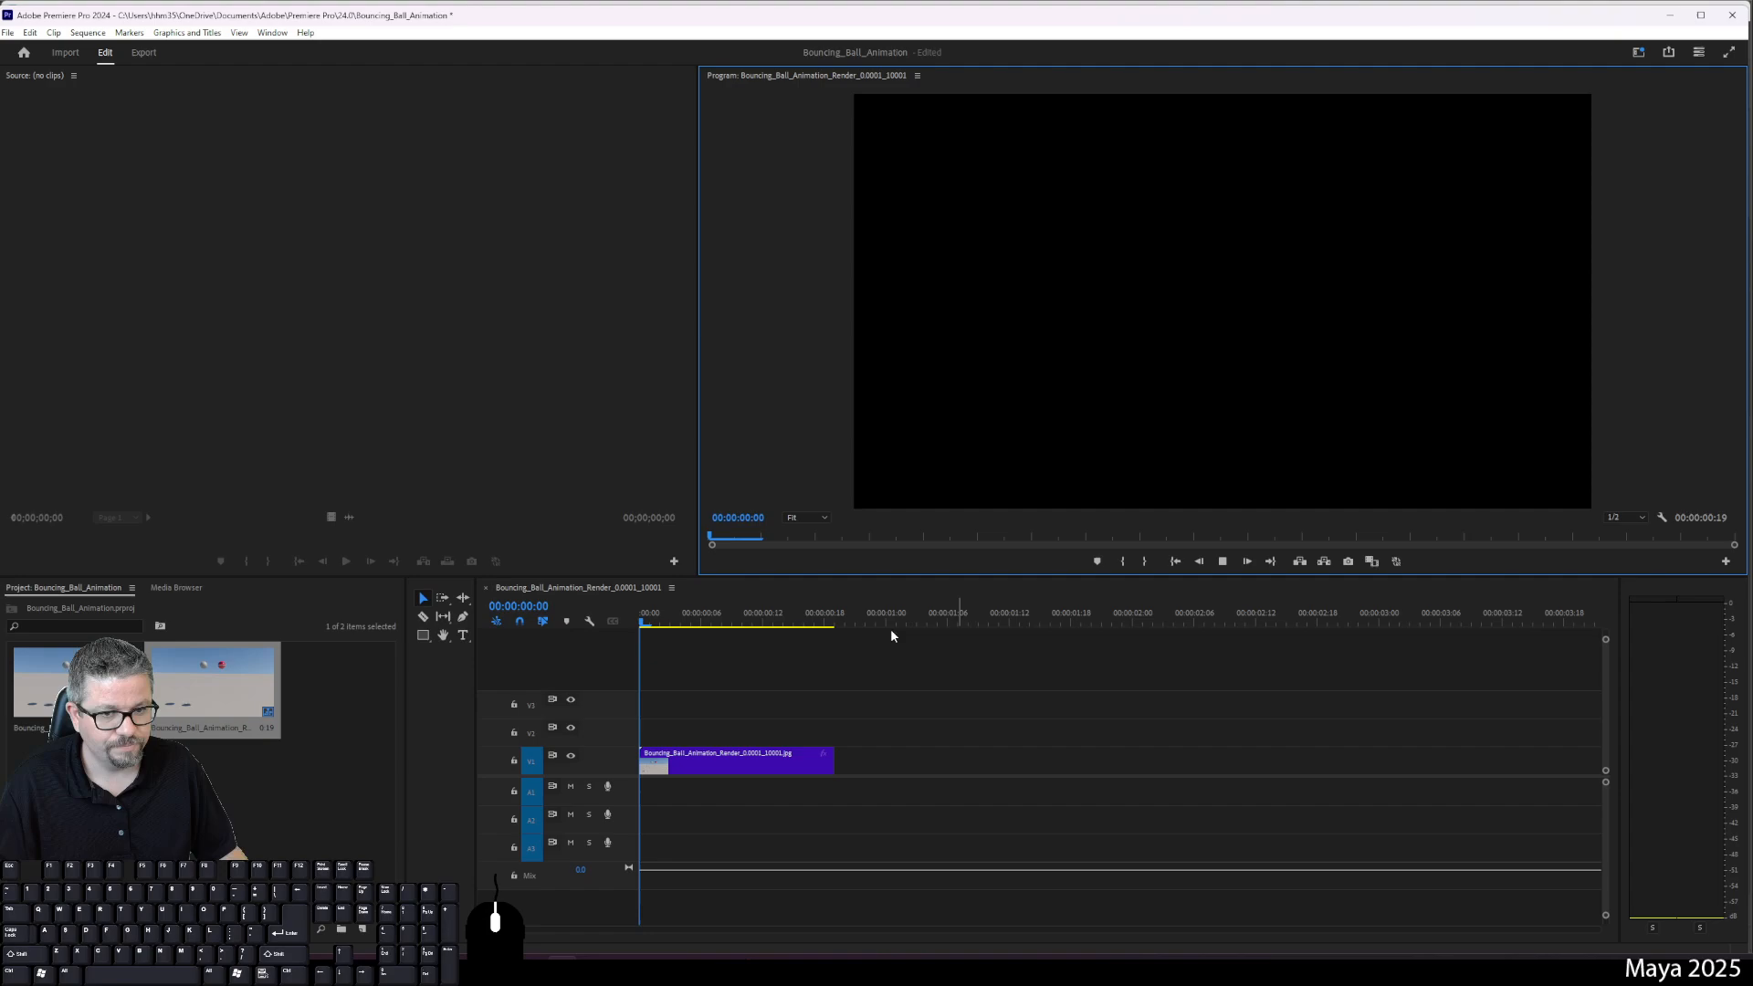
left_click(810, 626)
left_click_drag(808, 629, 541, 669)
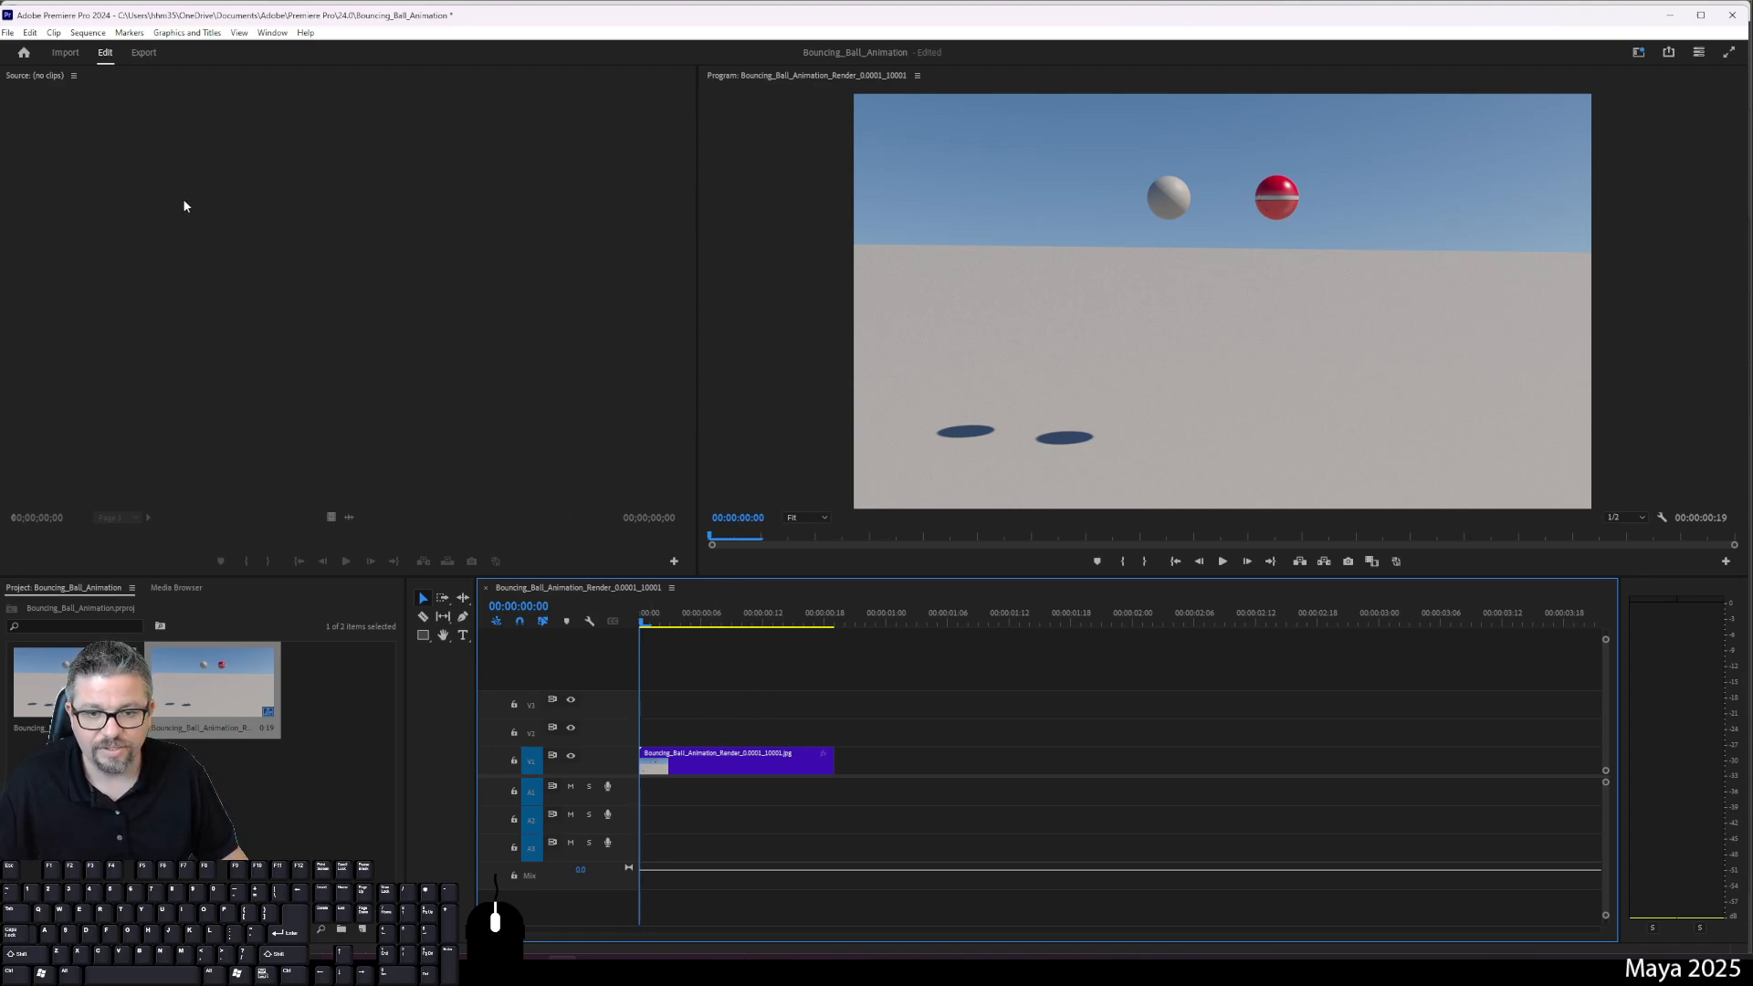
Step: Start a media export of the sequence and browse to Fall 2024 > Lab 14 - Bouncing Ball as its output location
left_click(11, 35)
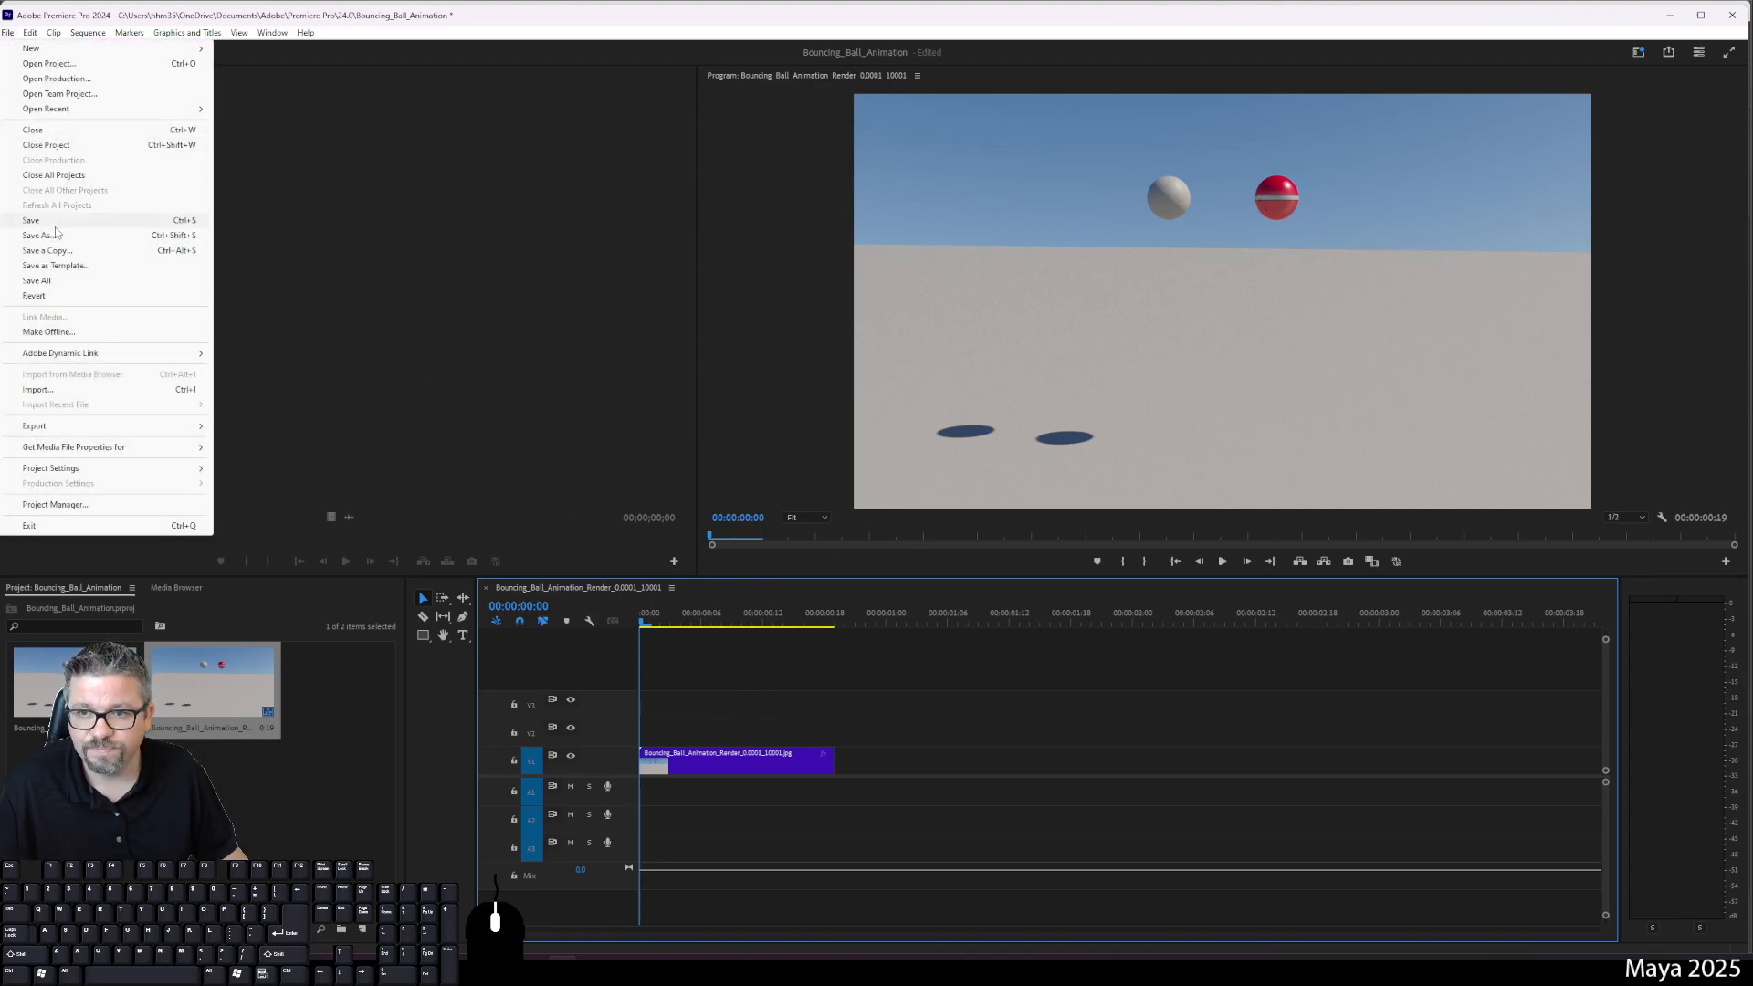
mouse_move(146, 428)
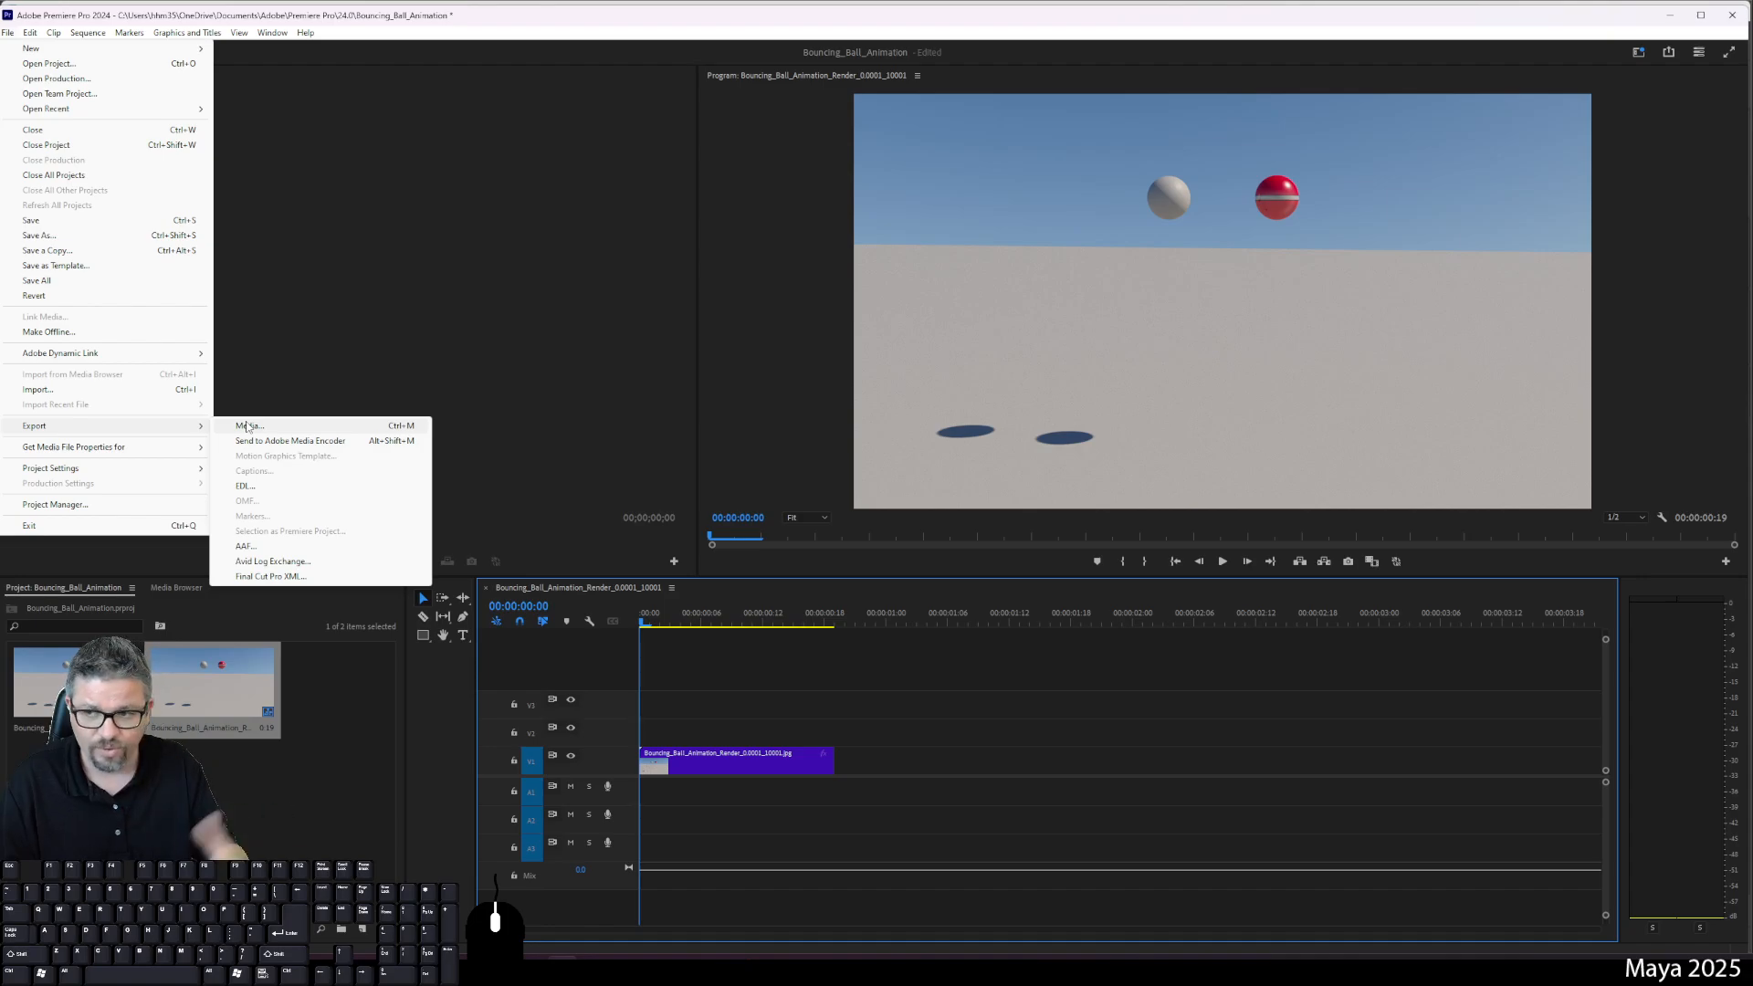
left_click(301, 428)
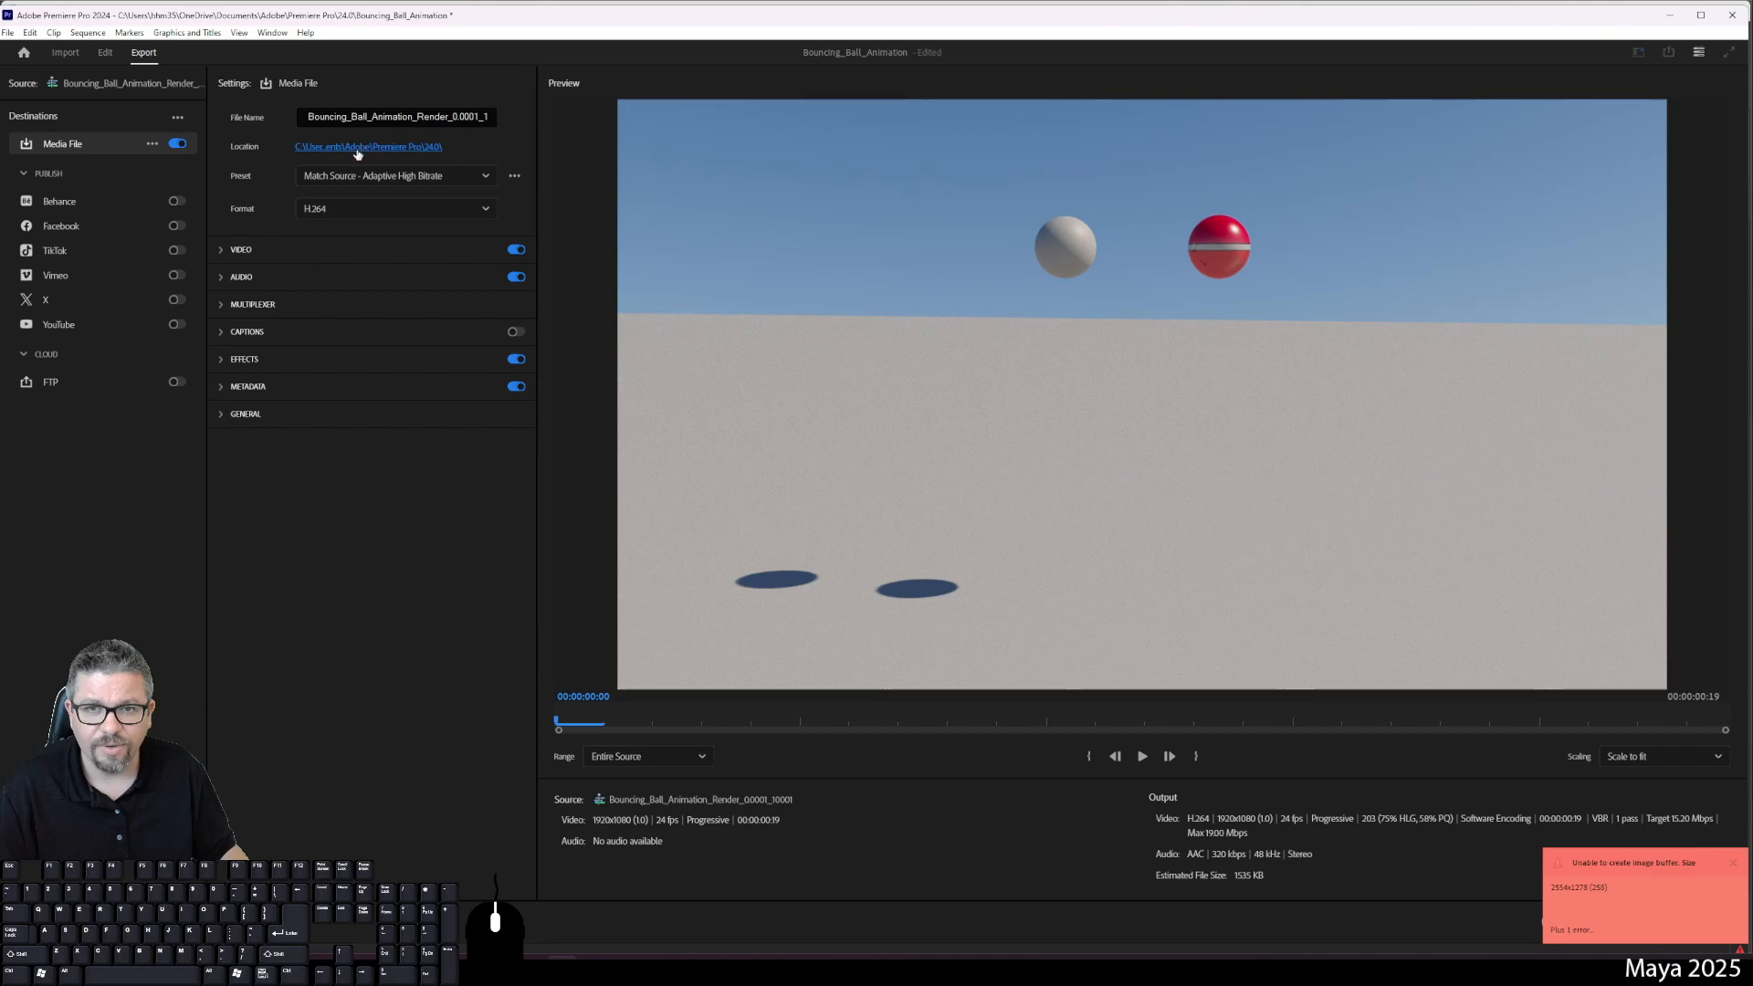
left_click(354, 146)
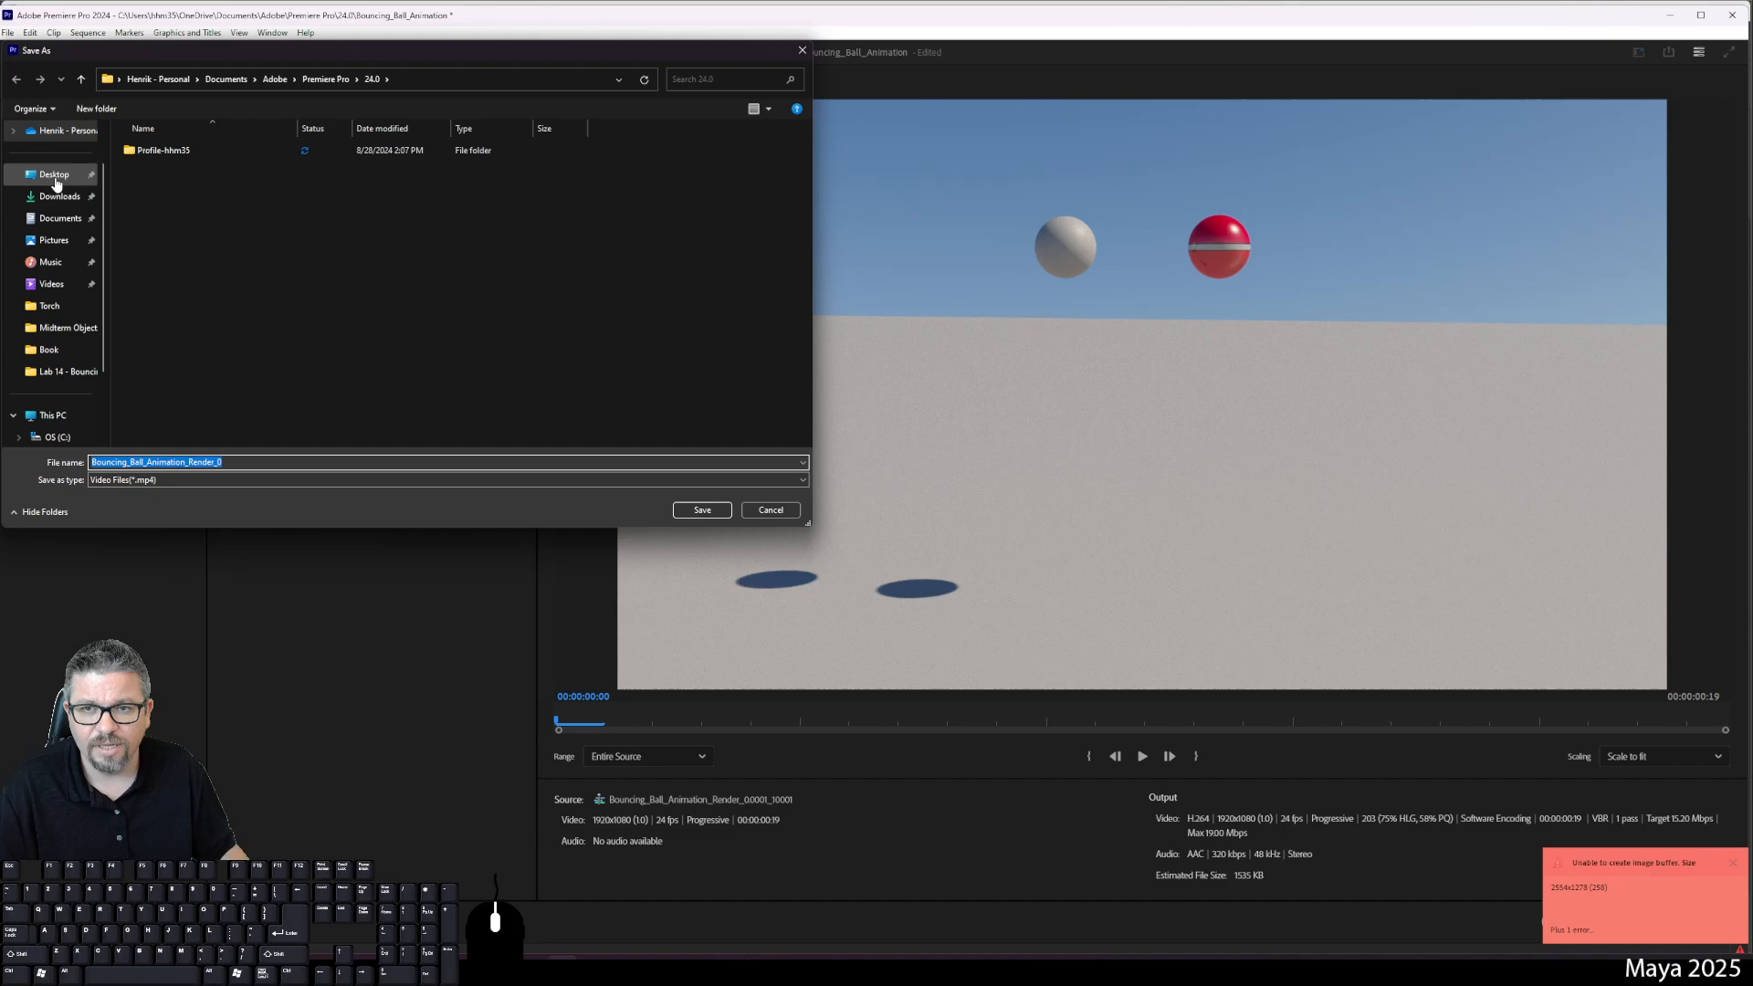
left_click(57, 175)
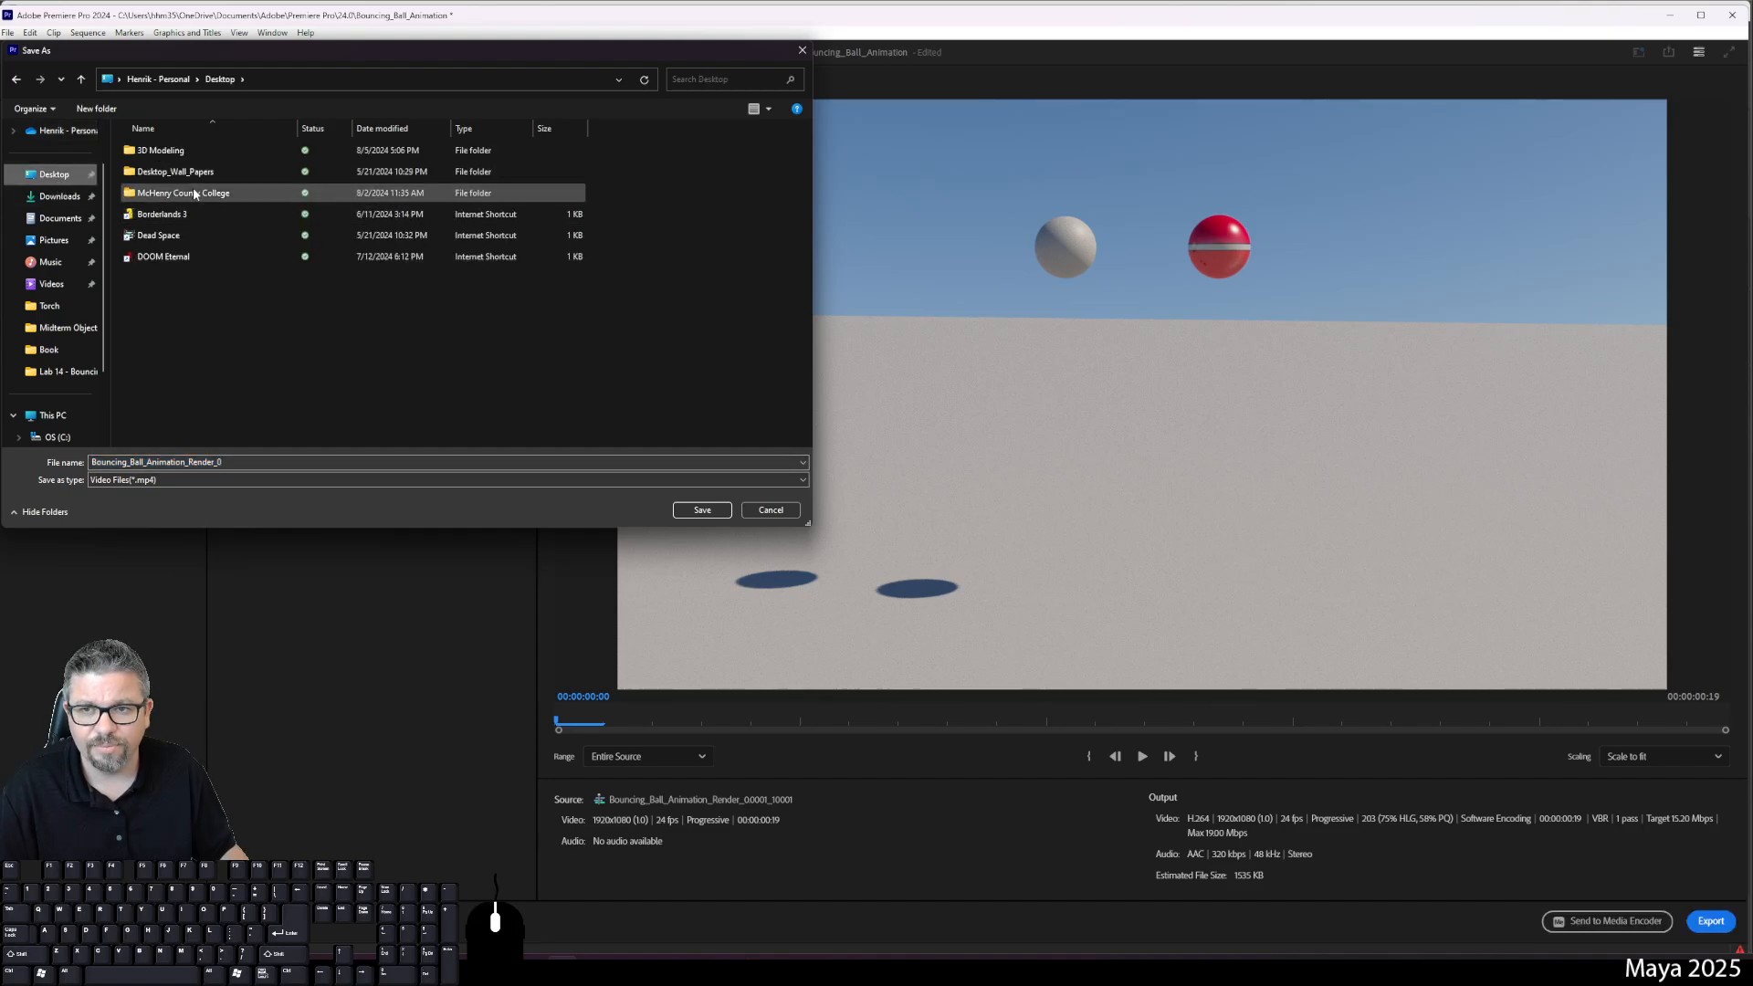
double_click(194, 192)
double_click(191, 158)
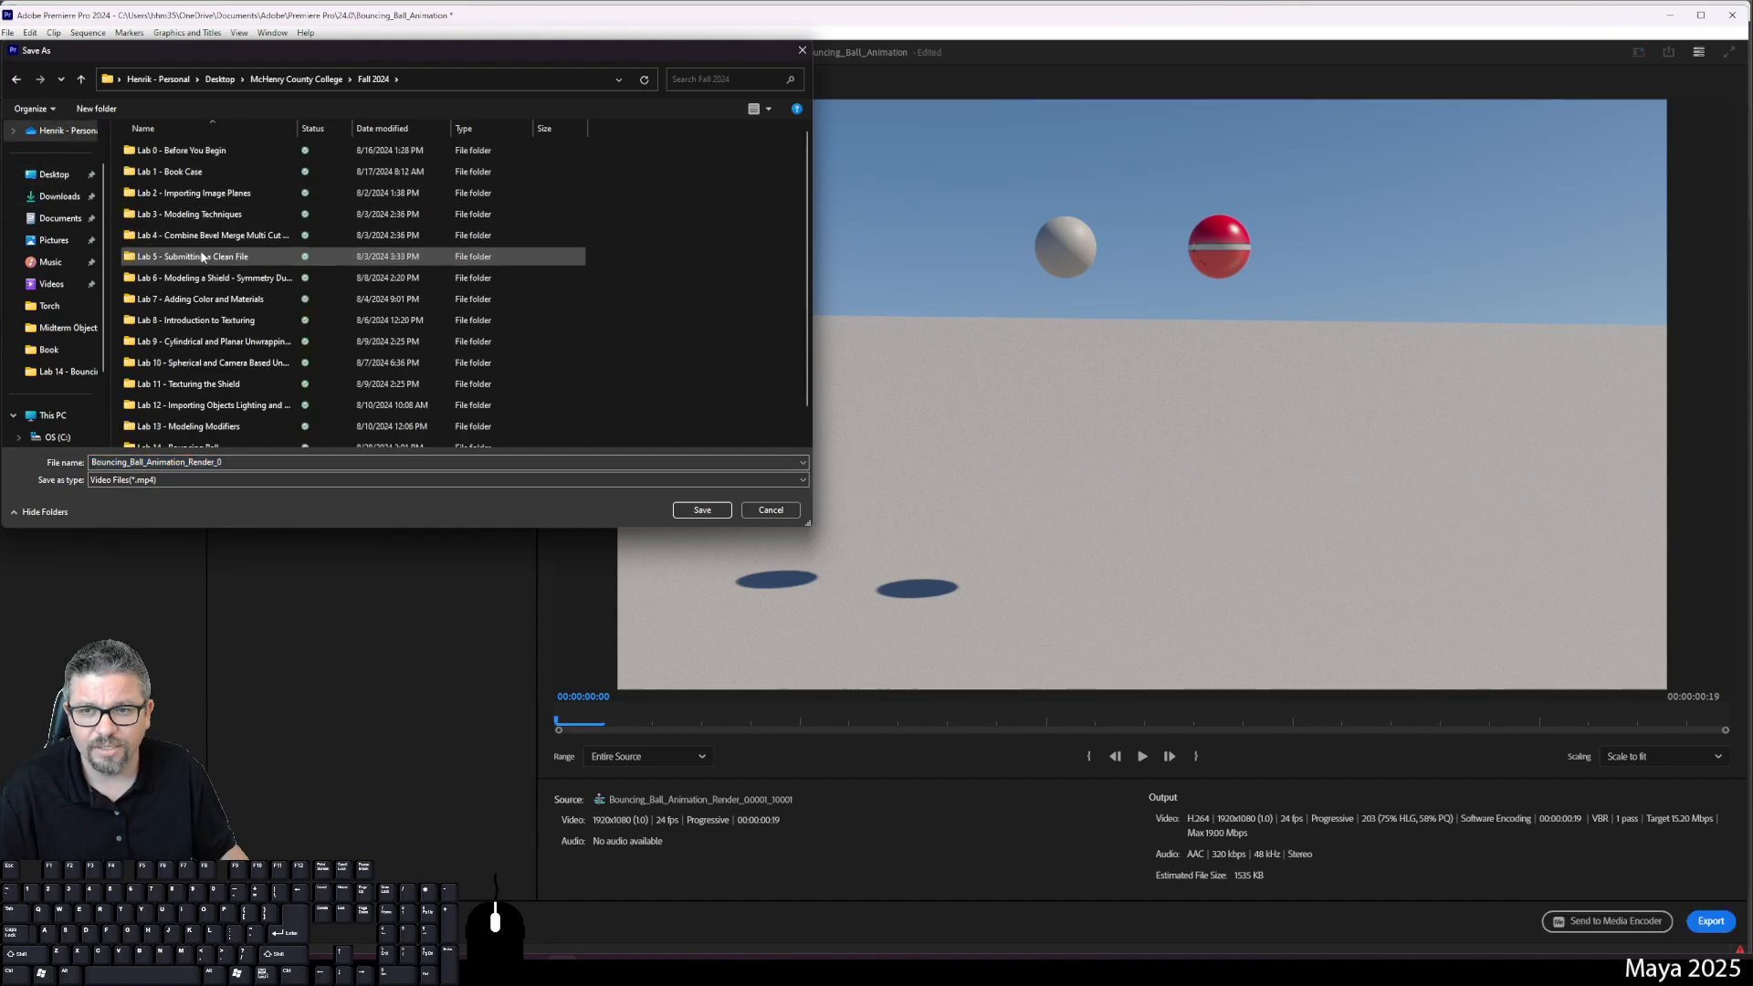
scroll(195, 428, "down", 1)
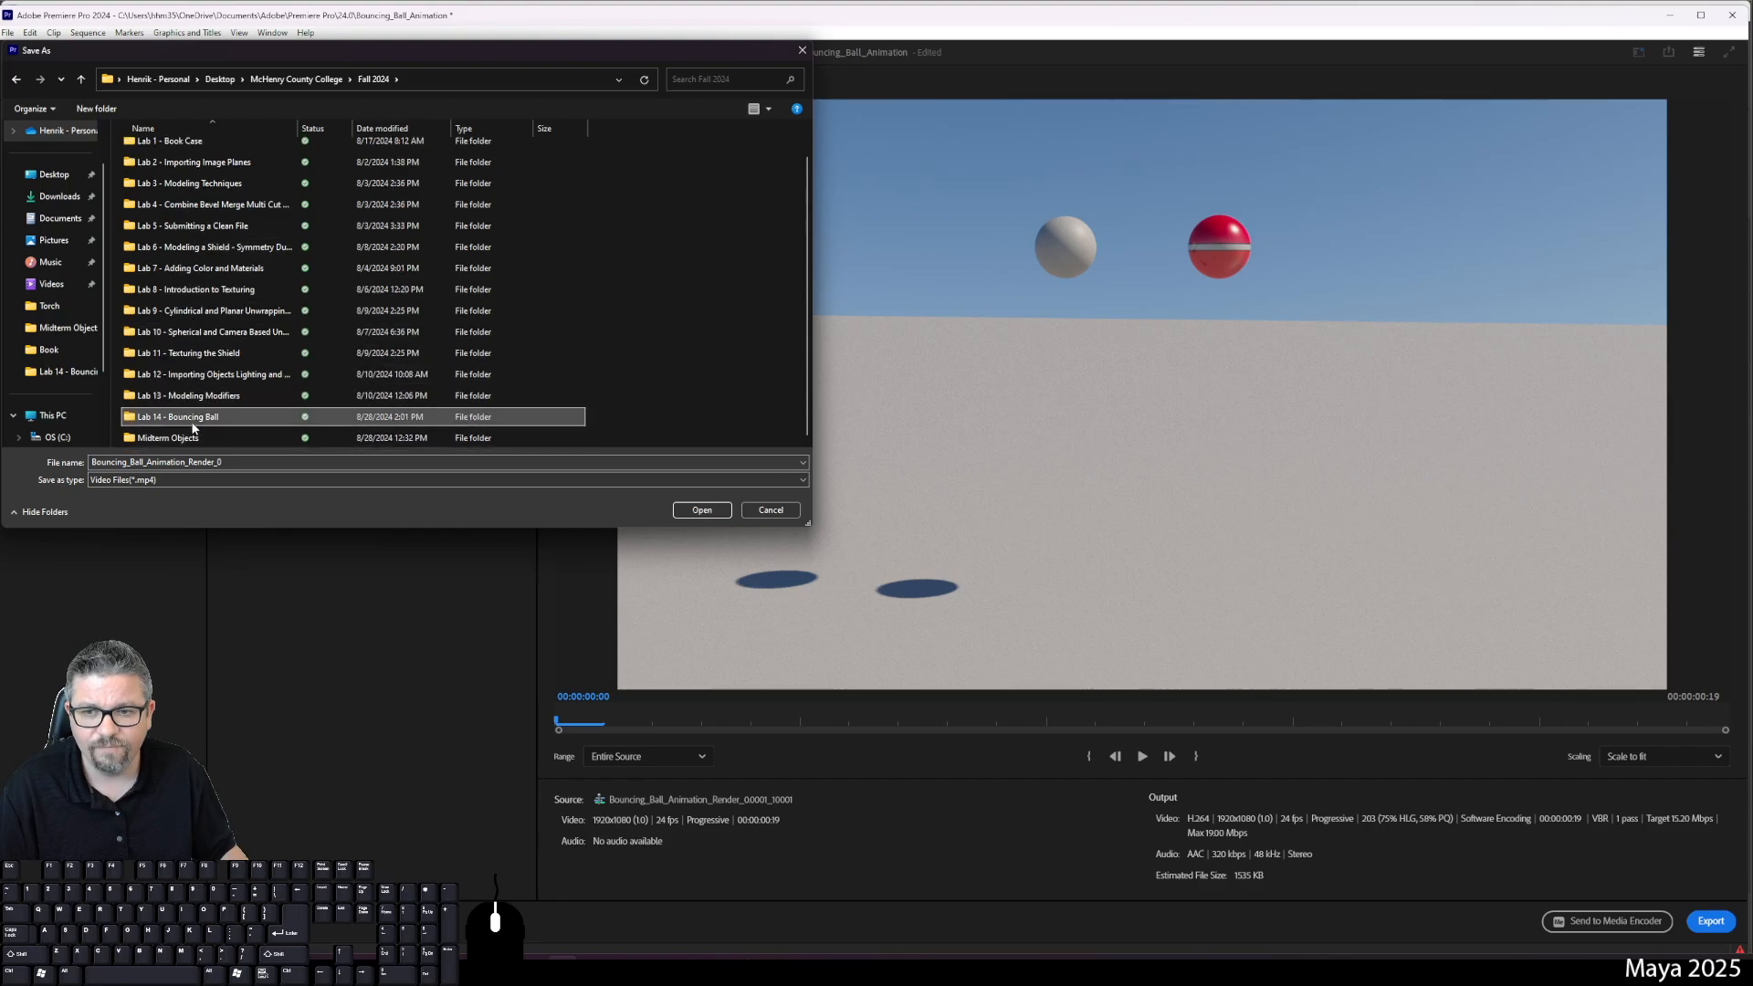
double_click(194, 427)
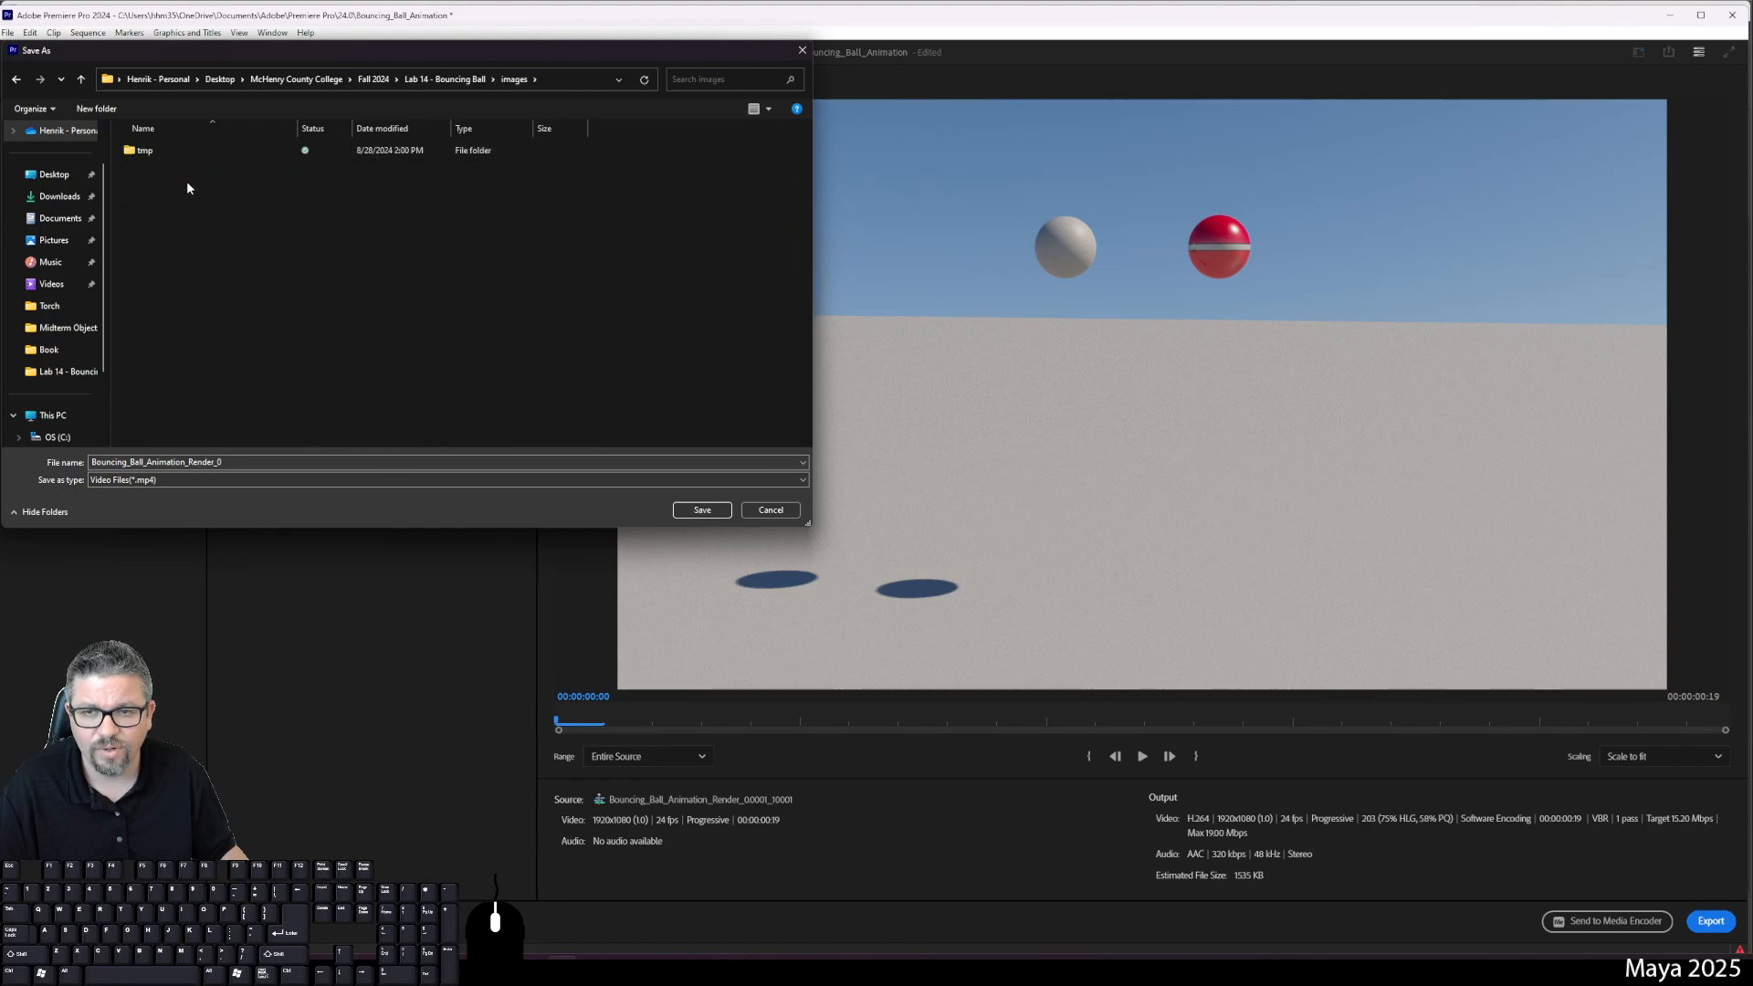
Step: Name the output file Bouncing_Ball_Animation_Render and save it as an mp4 in the Lab 14 - Bouncing Ball folder
left_click(385, 467)
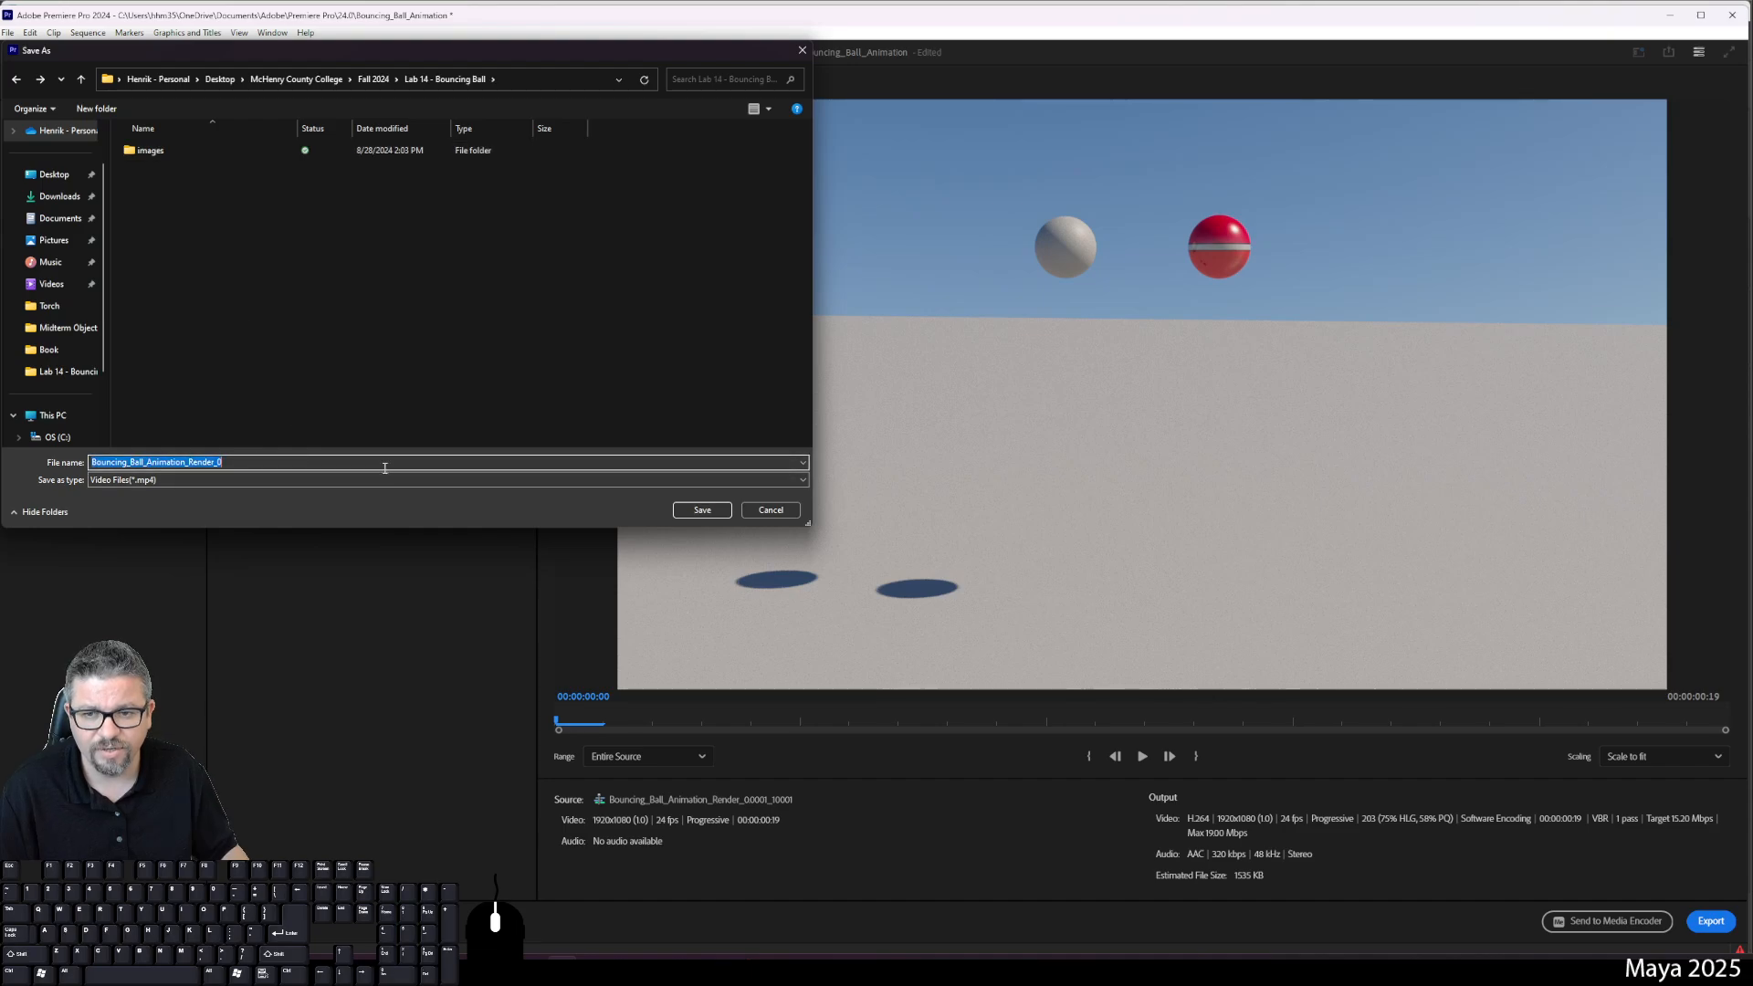
key("End")
key("BackSpace")
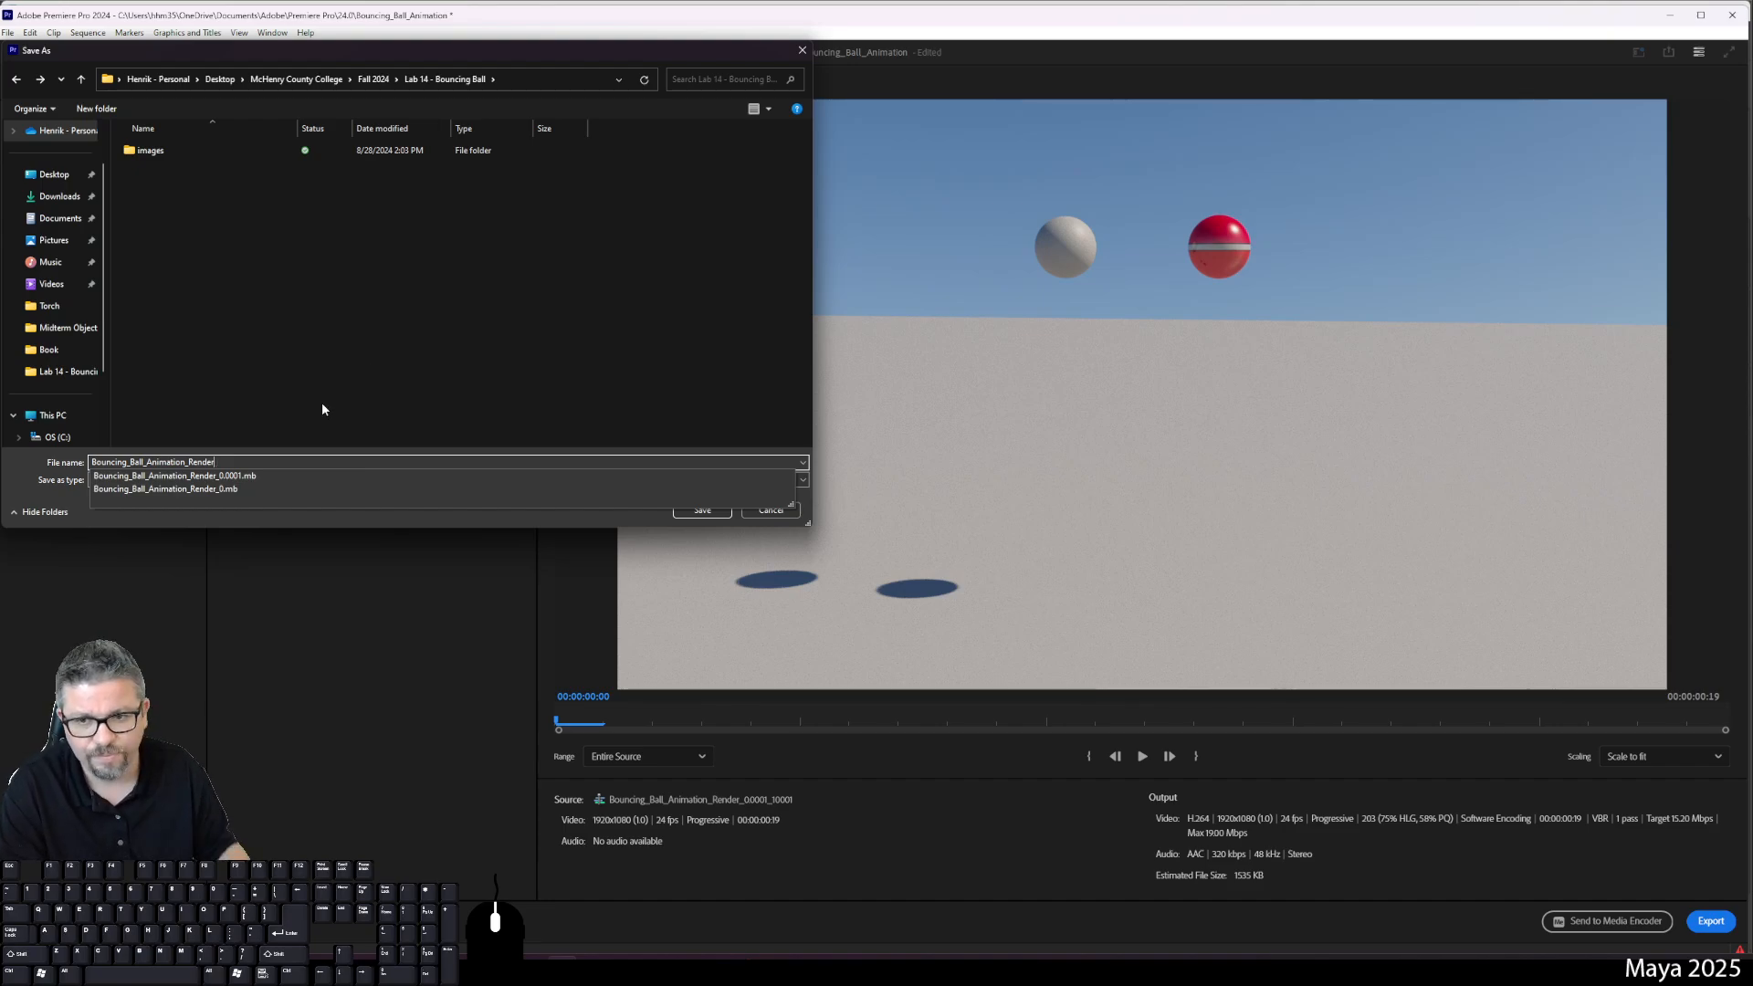
key("BackSpace")
left_click(163, 482)
left_click(164, 493)
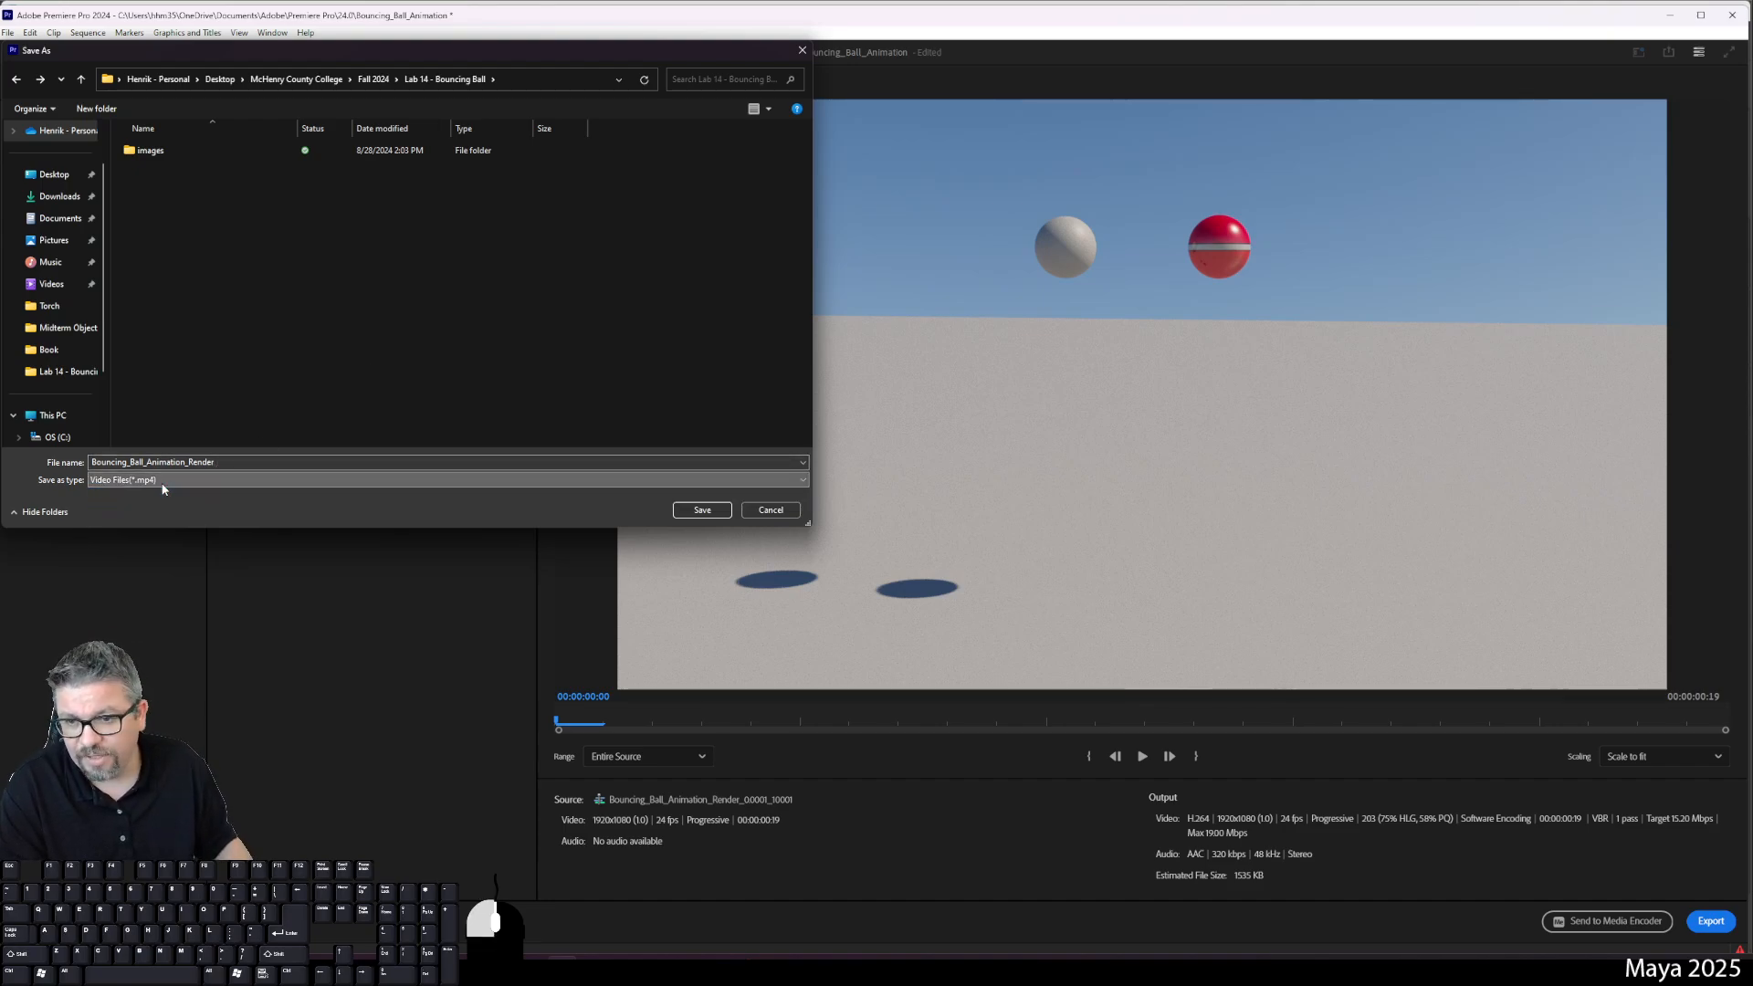
left_click(702, 512)
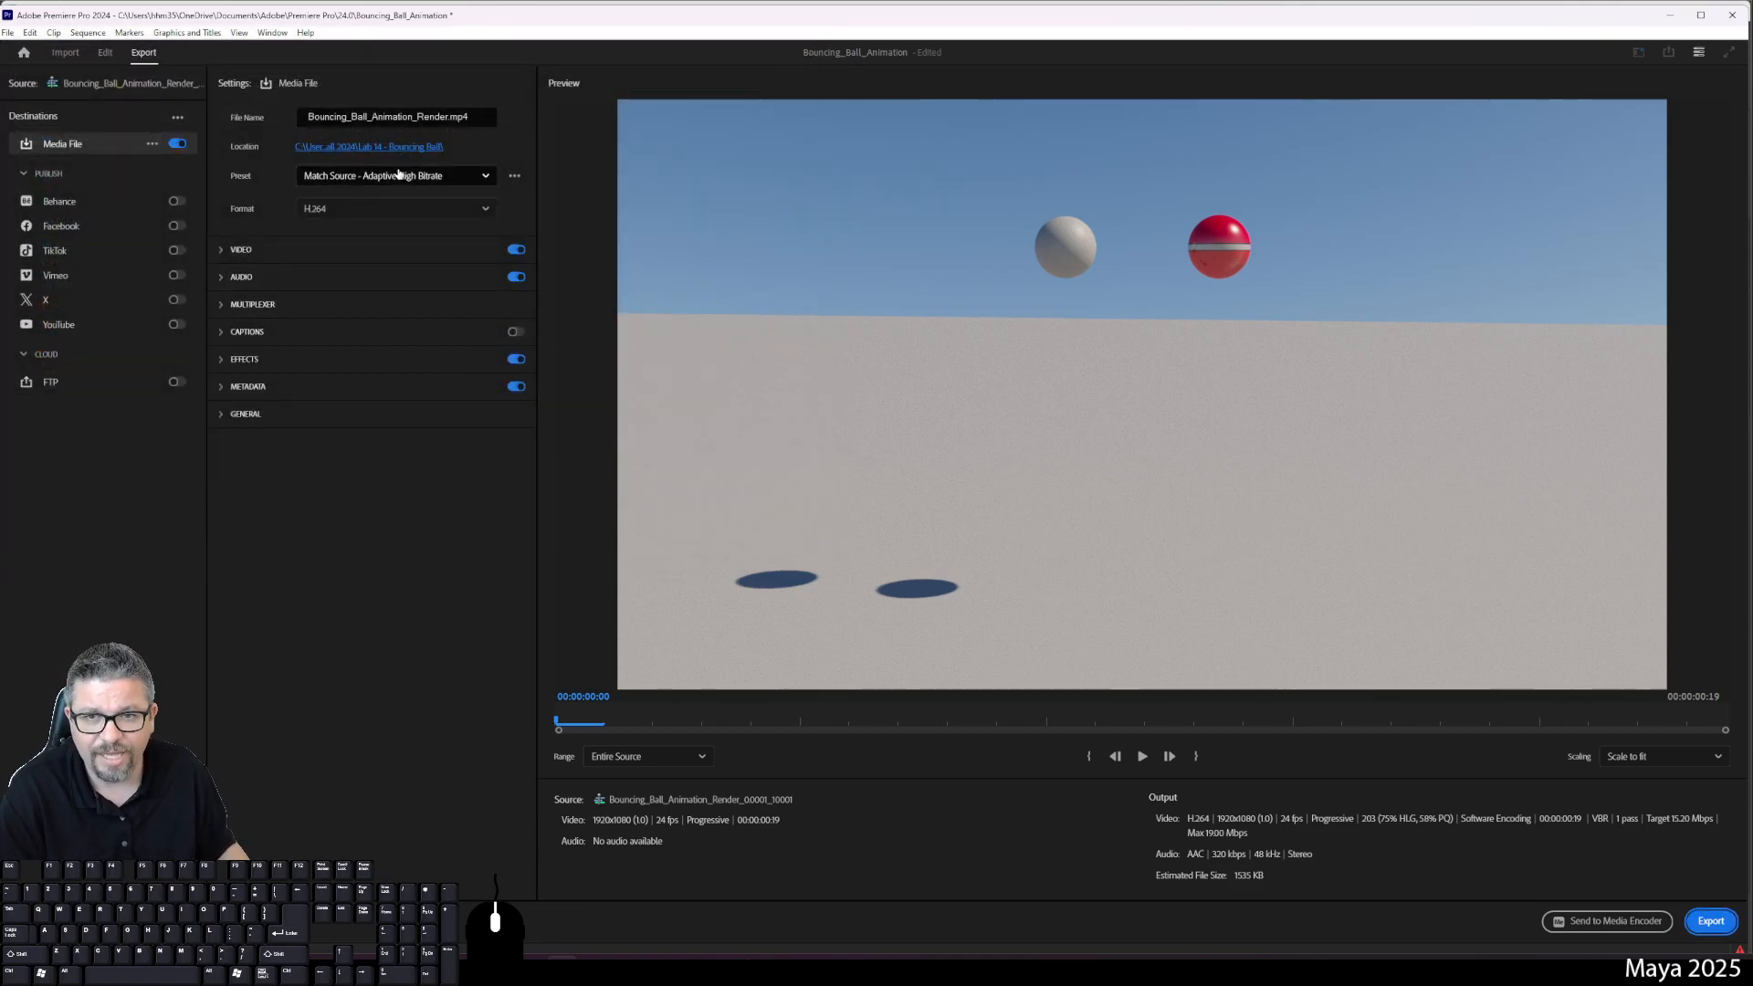
Step: Look through the available export formats, keep H.264, and export the video
left_click(360, 212)
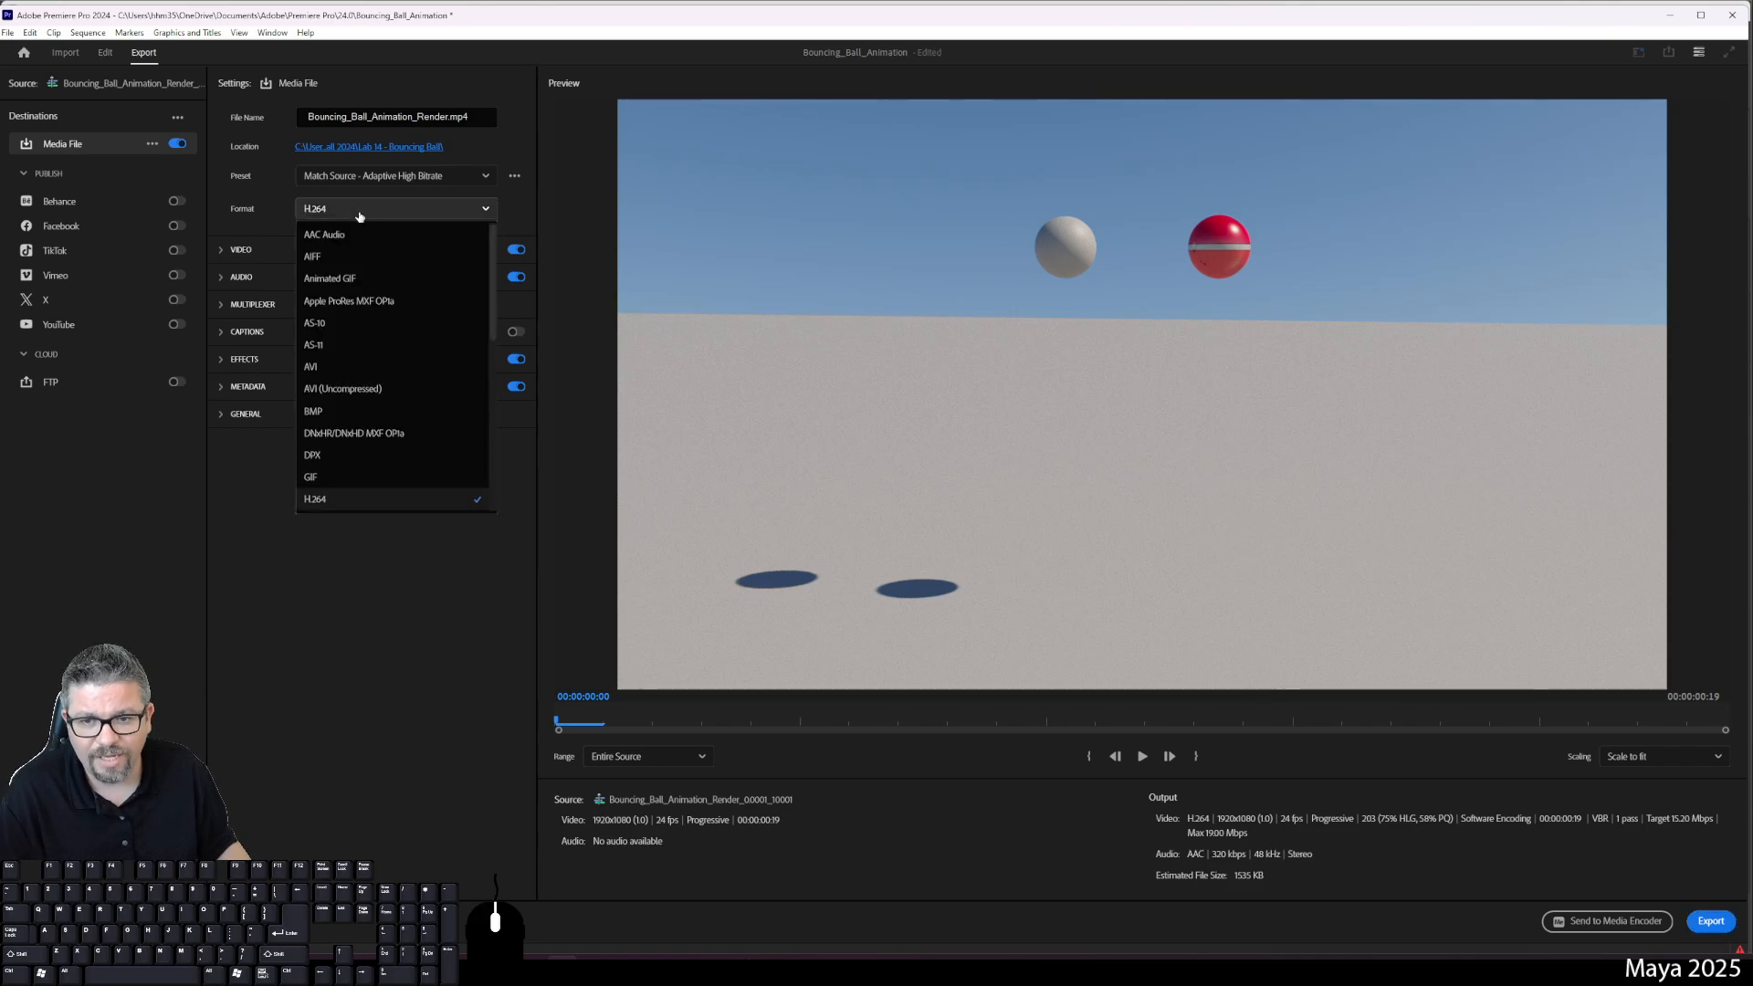
scroll(357, 465, "down", 1)
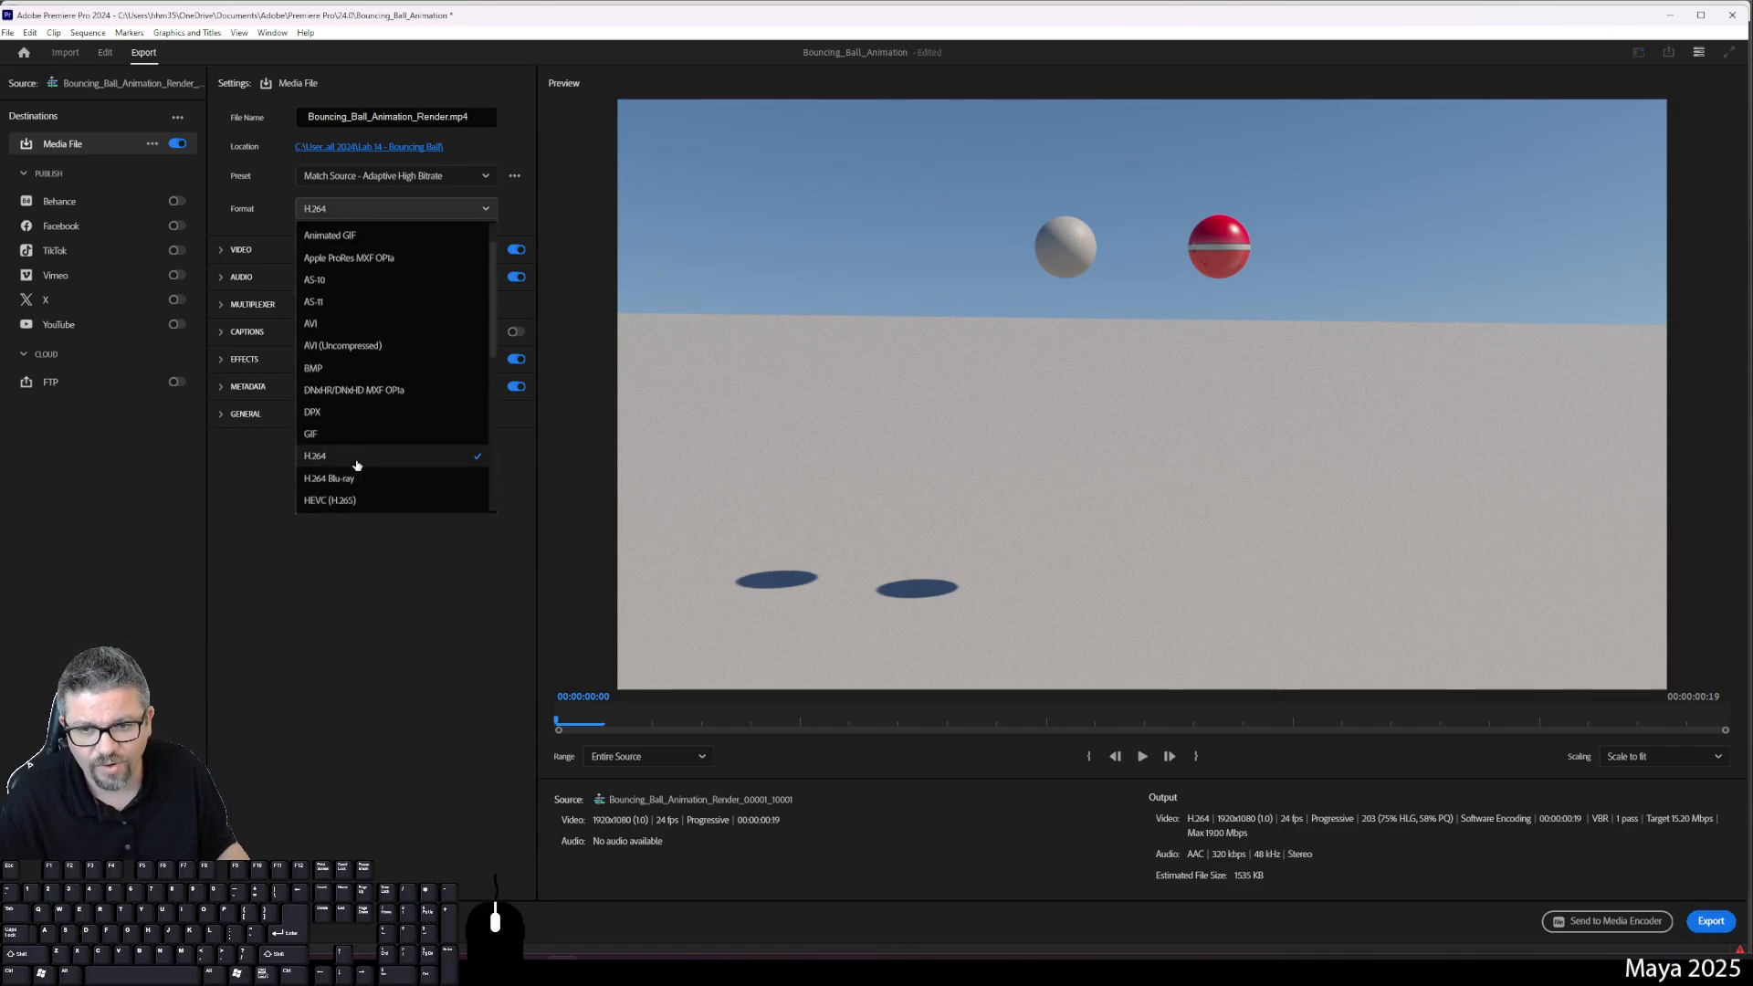
scroll(371, 430, "down", 1)
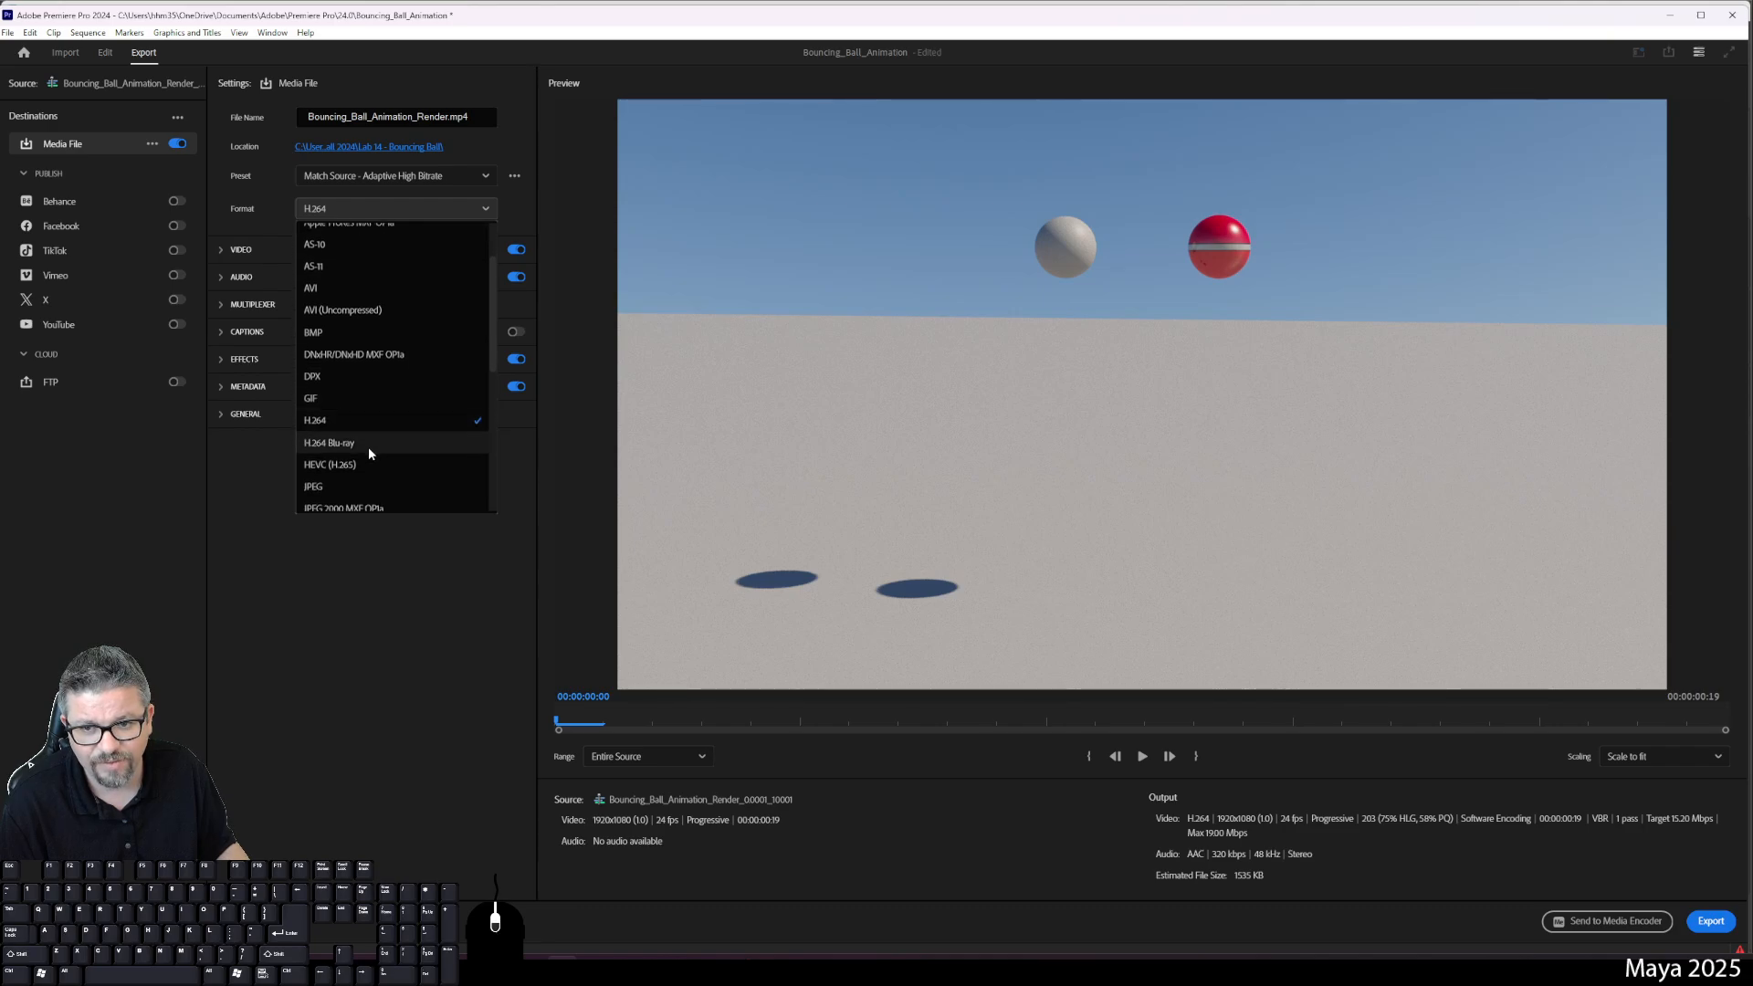
scroll(369, 451, "down", 4)
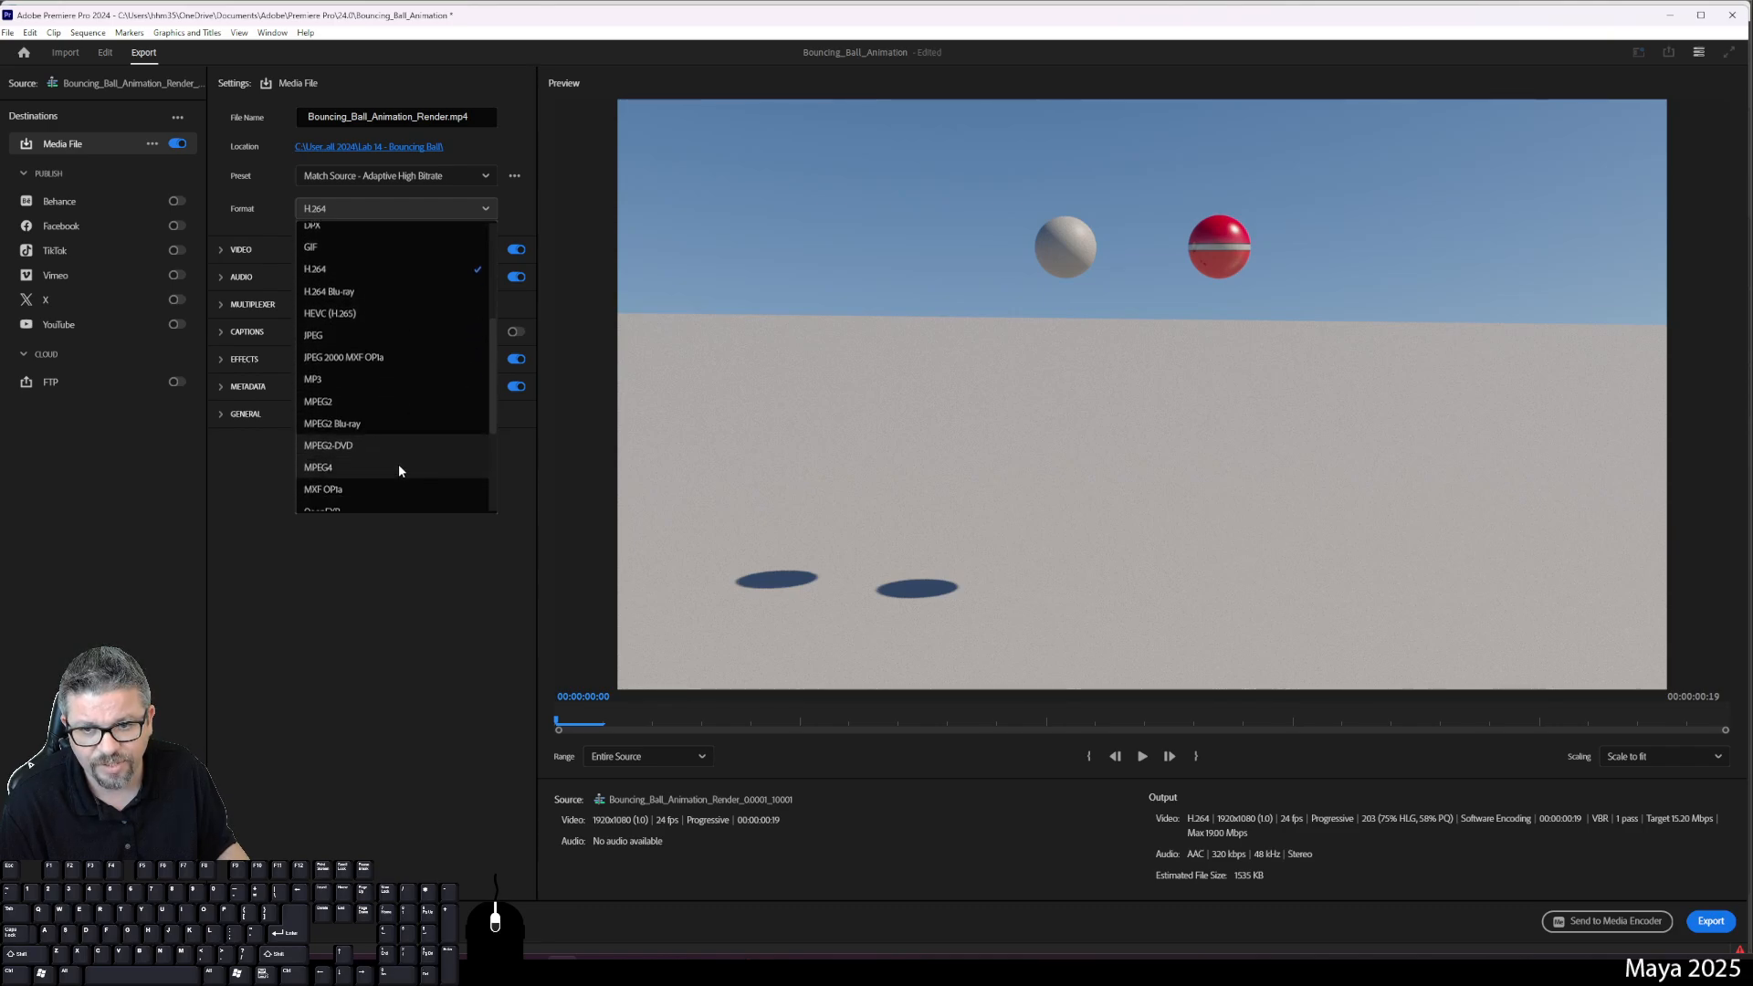
scroll(399, 468, "down", 4)
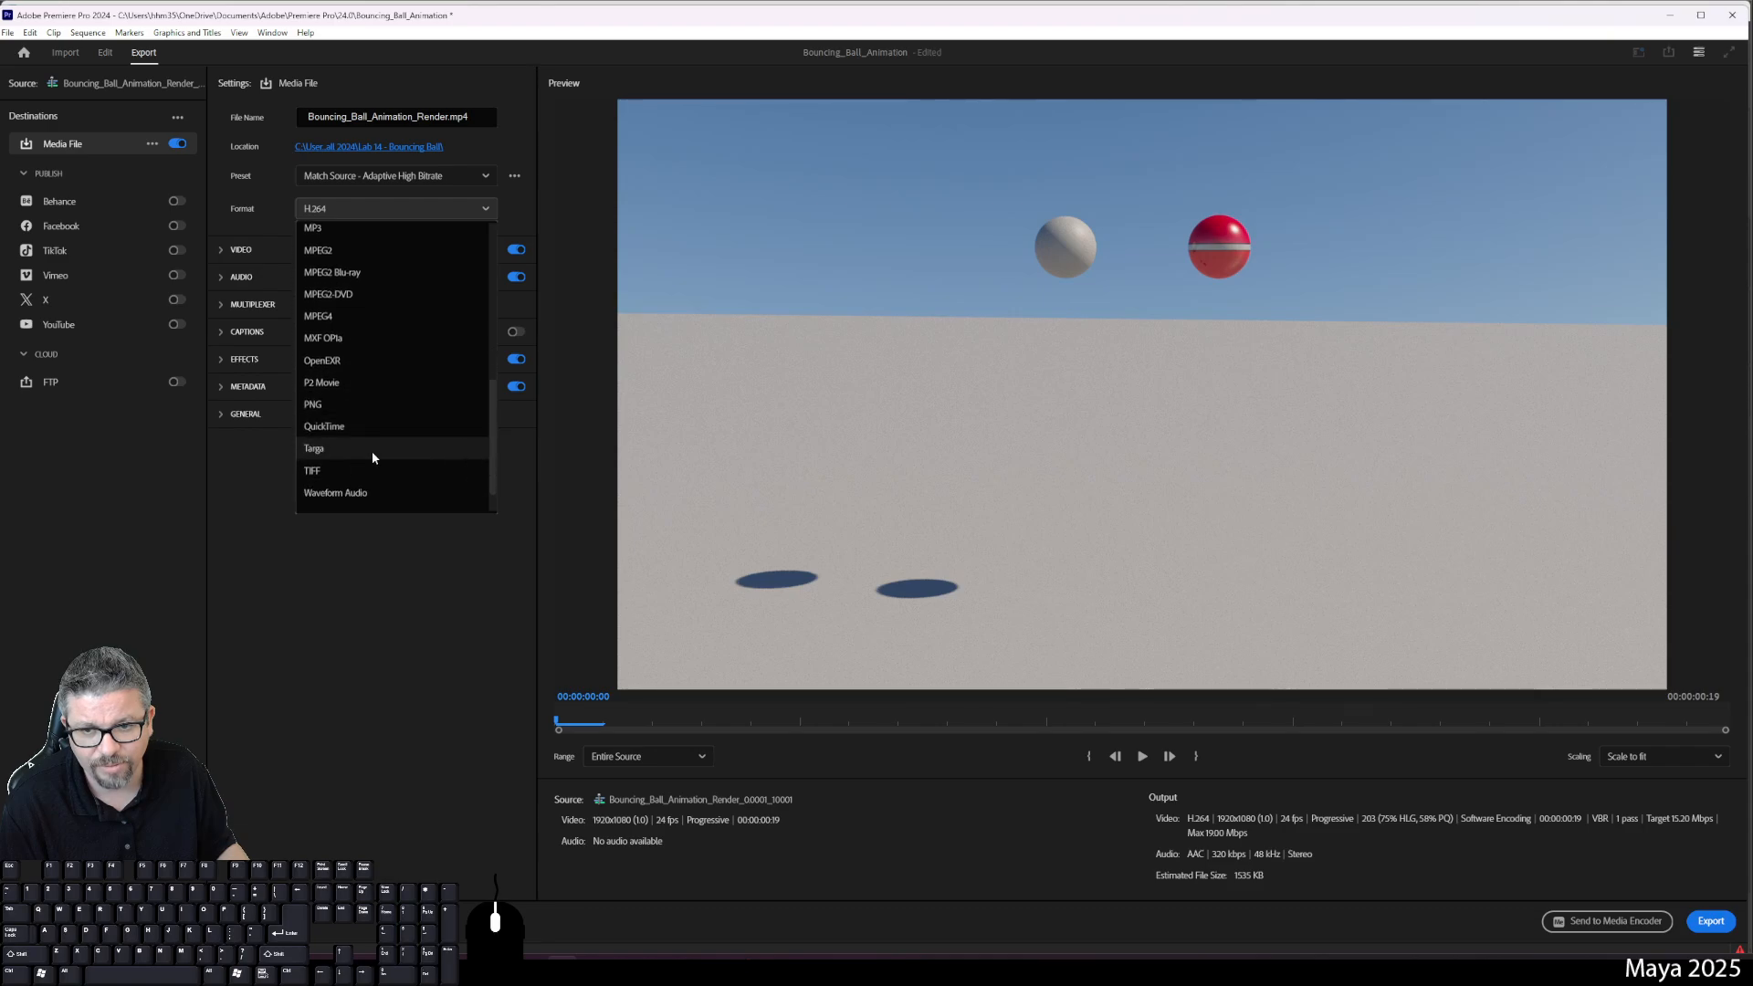
scroll(369, 459, "up", 1)
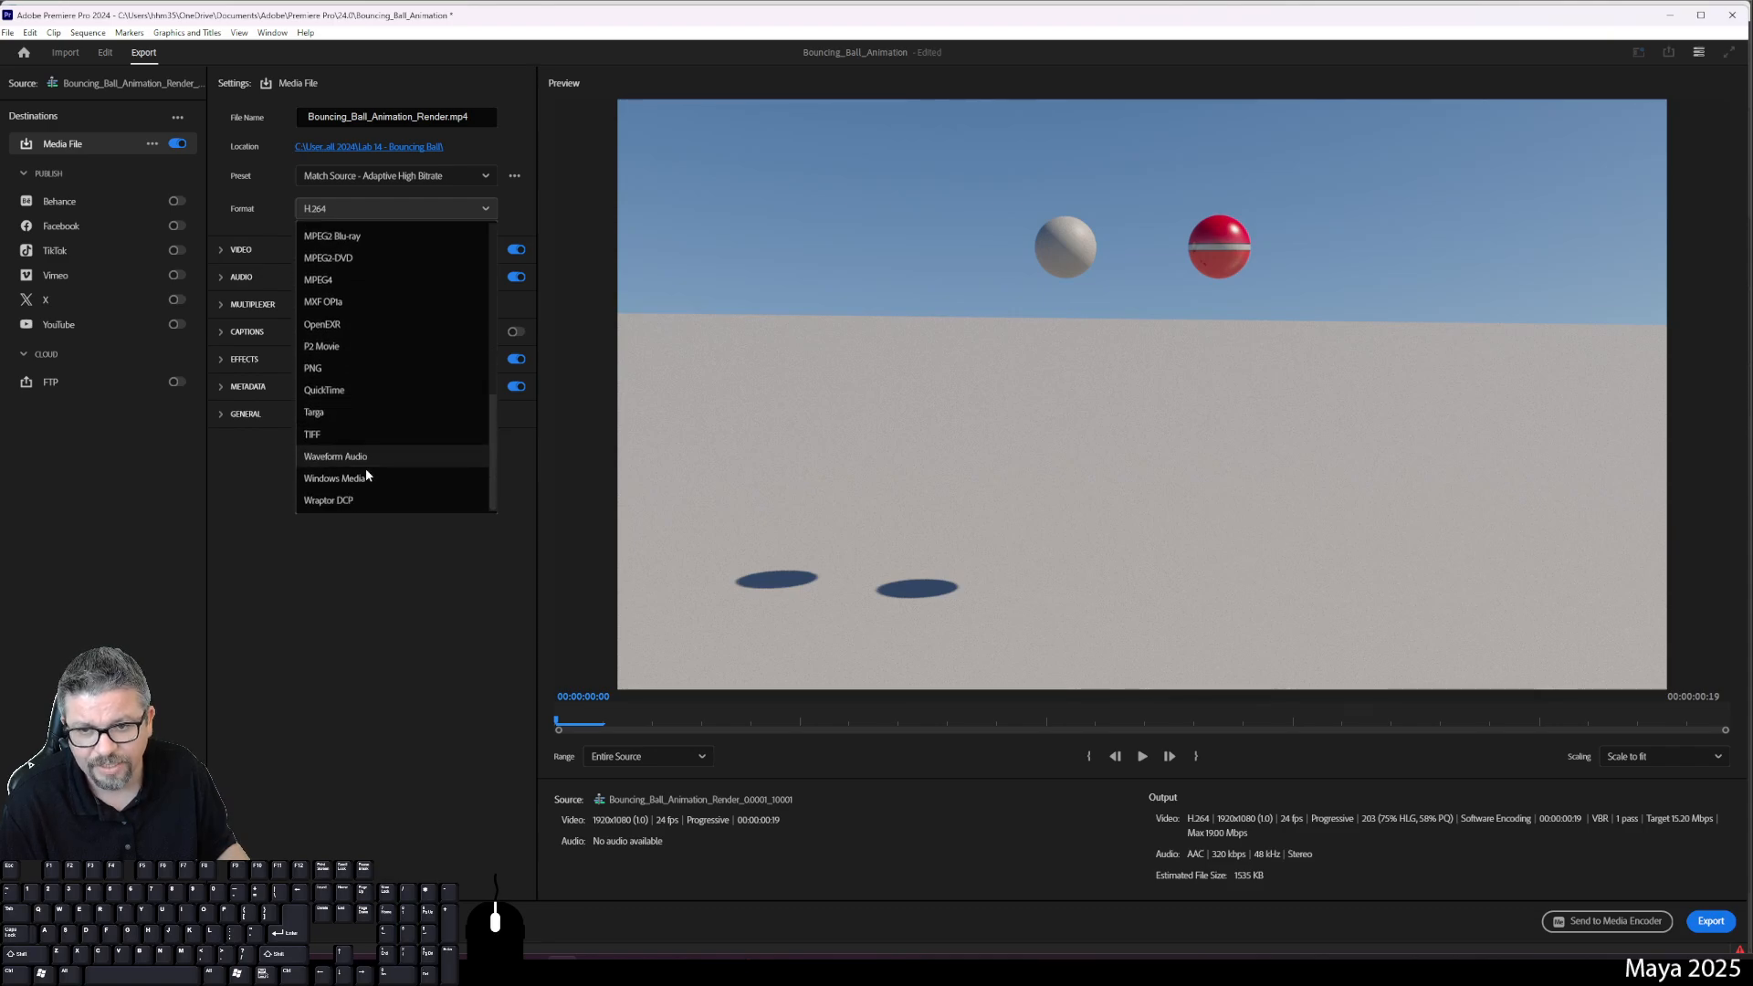
scroll(365, 470, "up", 4)
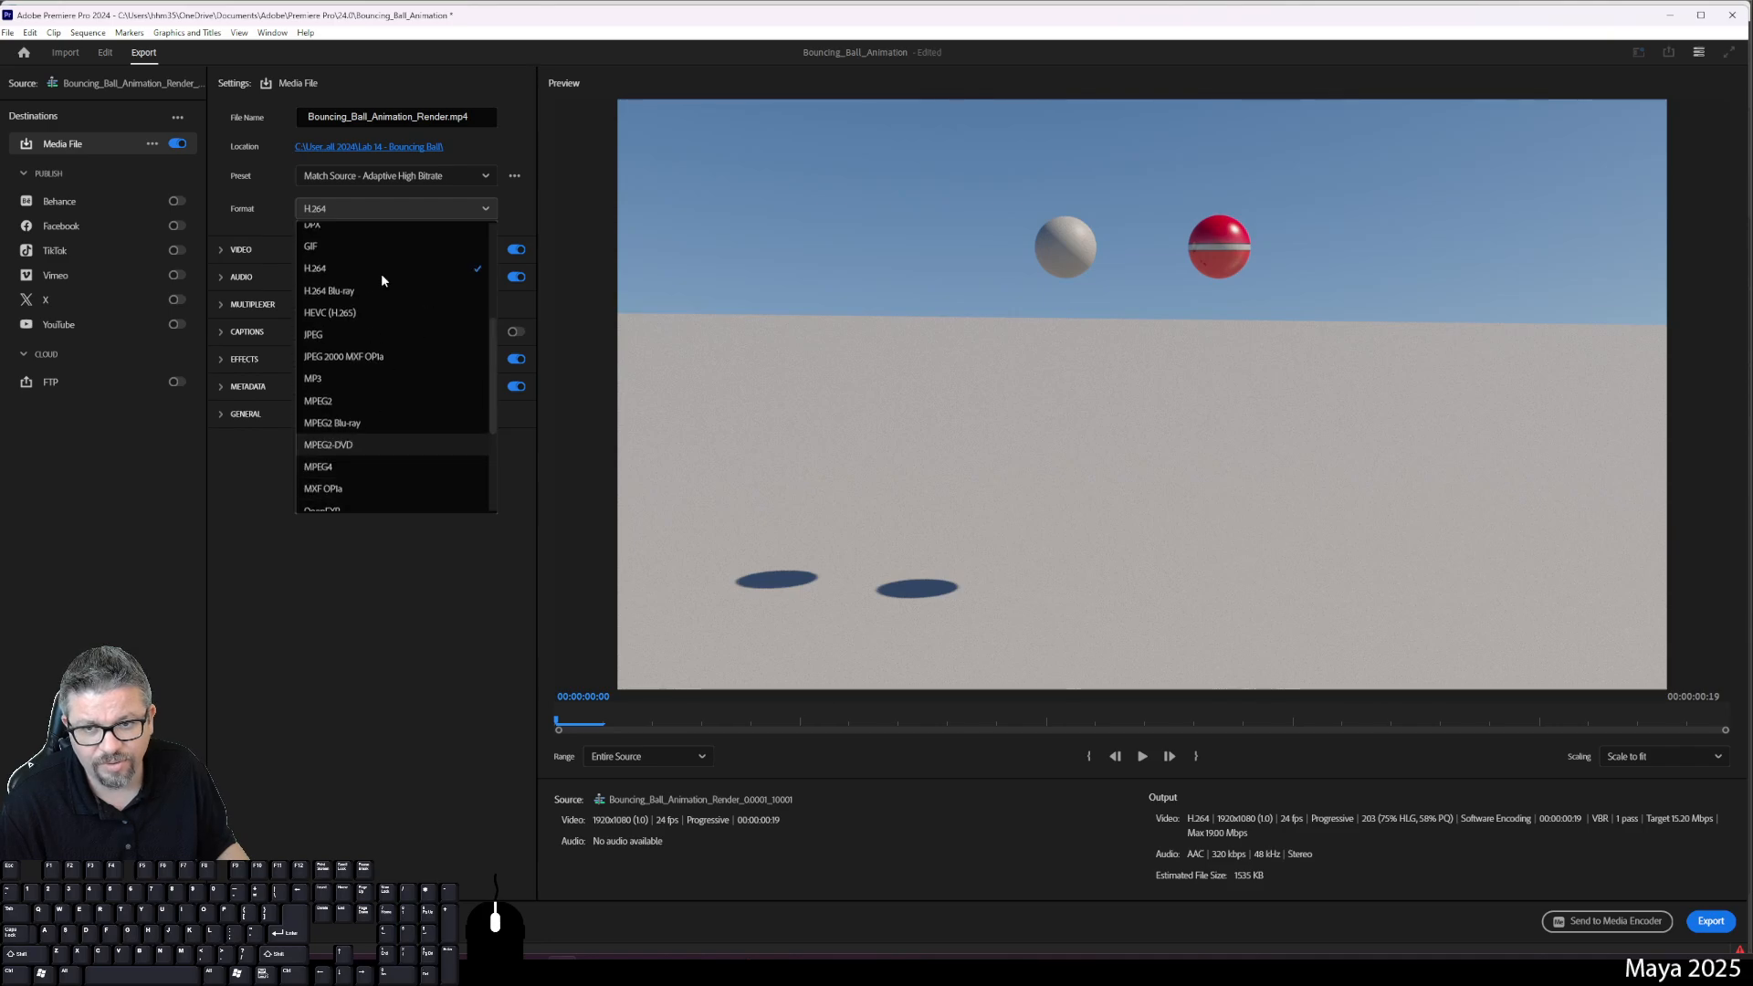
left_click(555, 175)
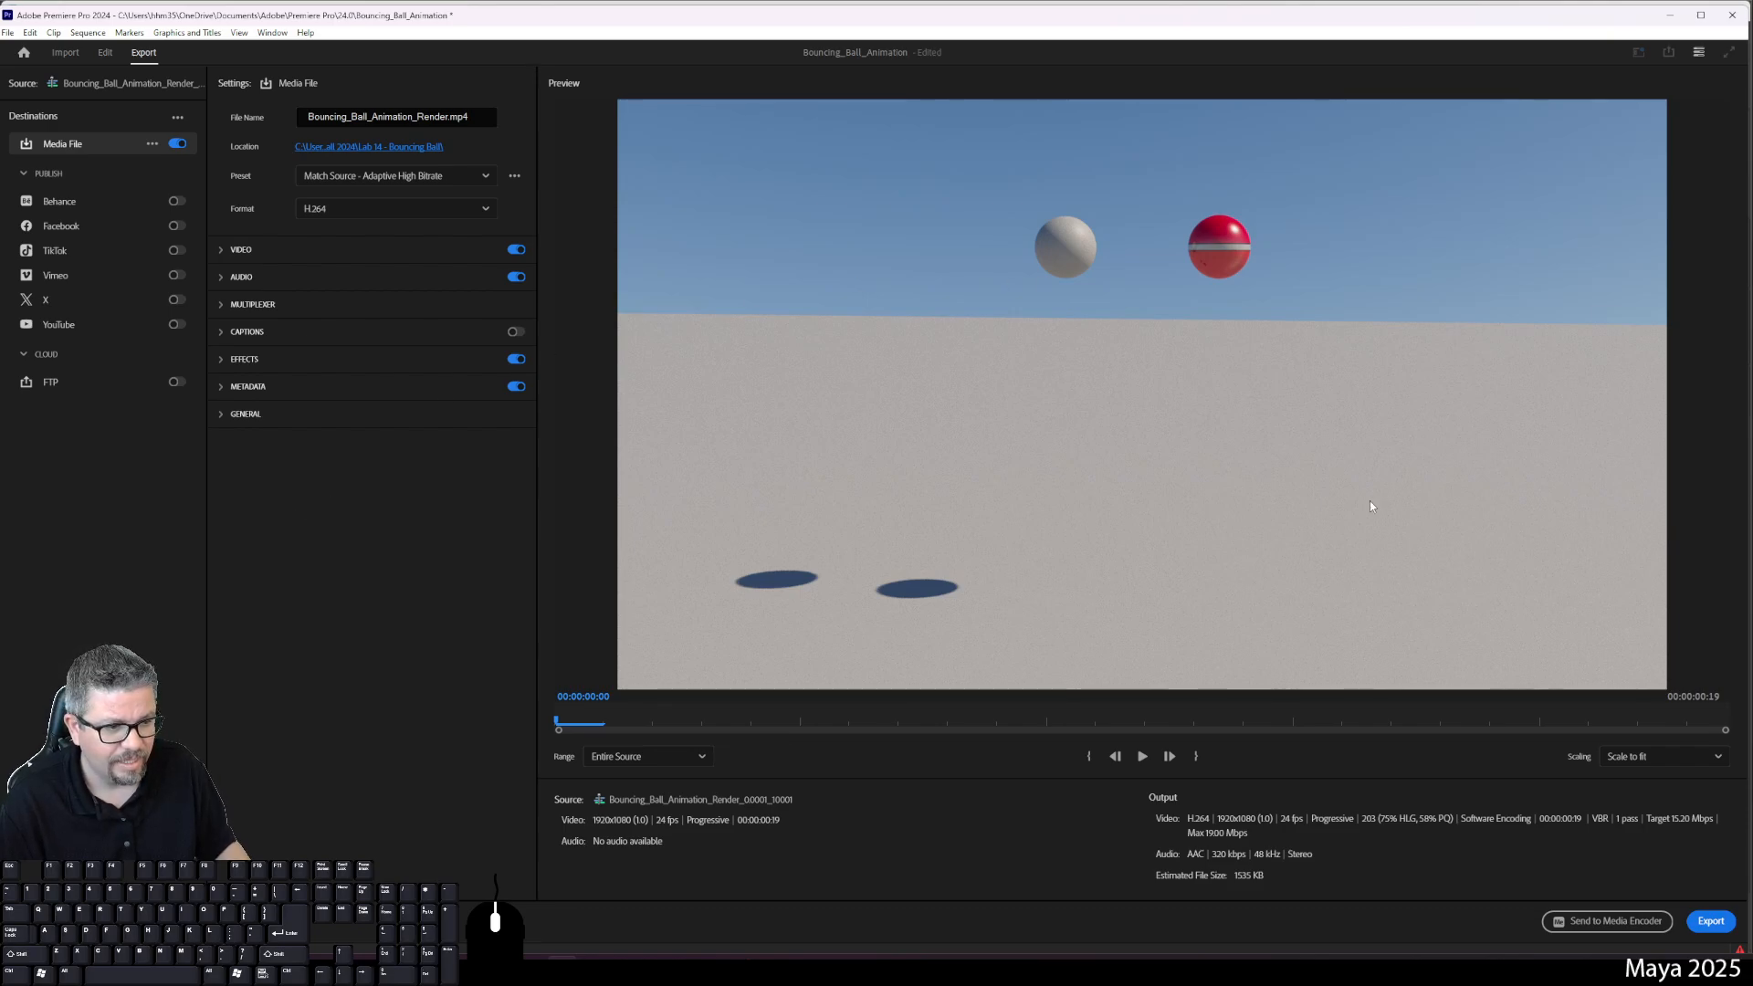
left_click(1711, 921)
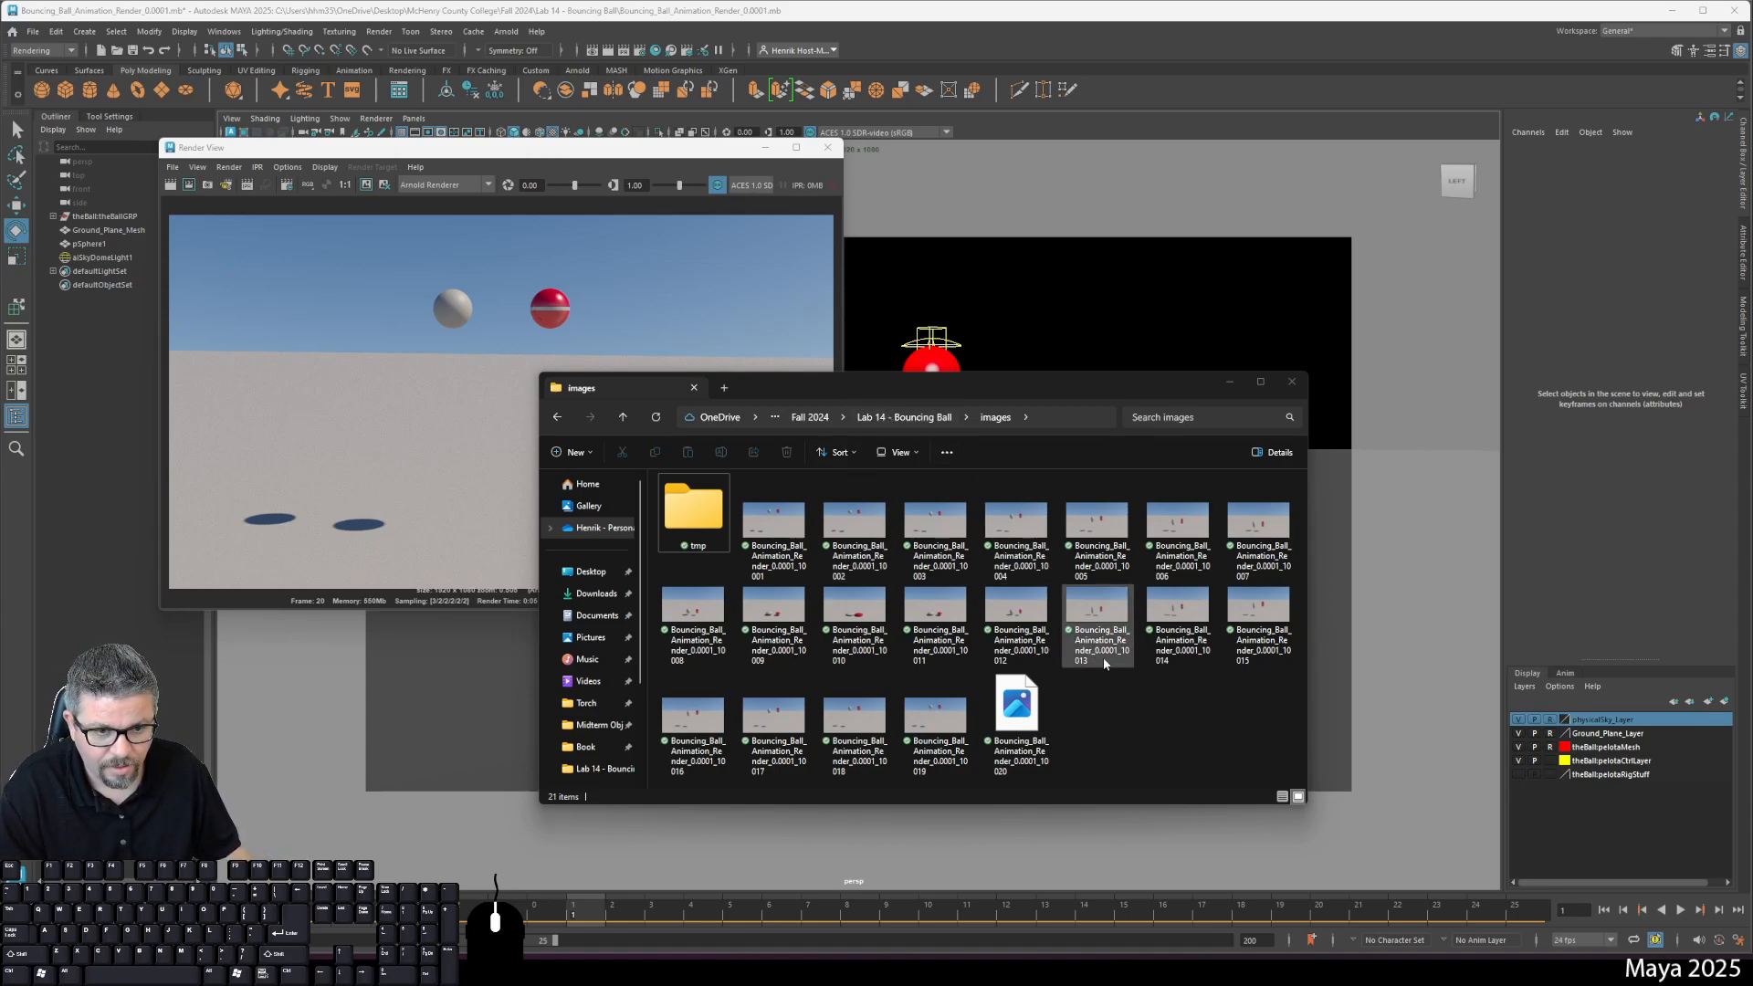
Step: Go to the Lab 14 - Bouncing Ball folder in File Explorer and try to play the exported Bouncing_Ball_Animation_Render mp4
left_click(1132, 705)
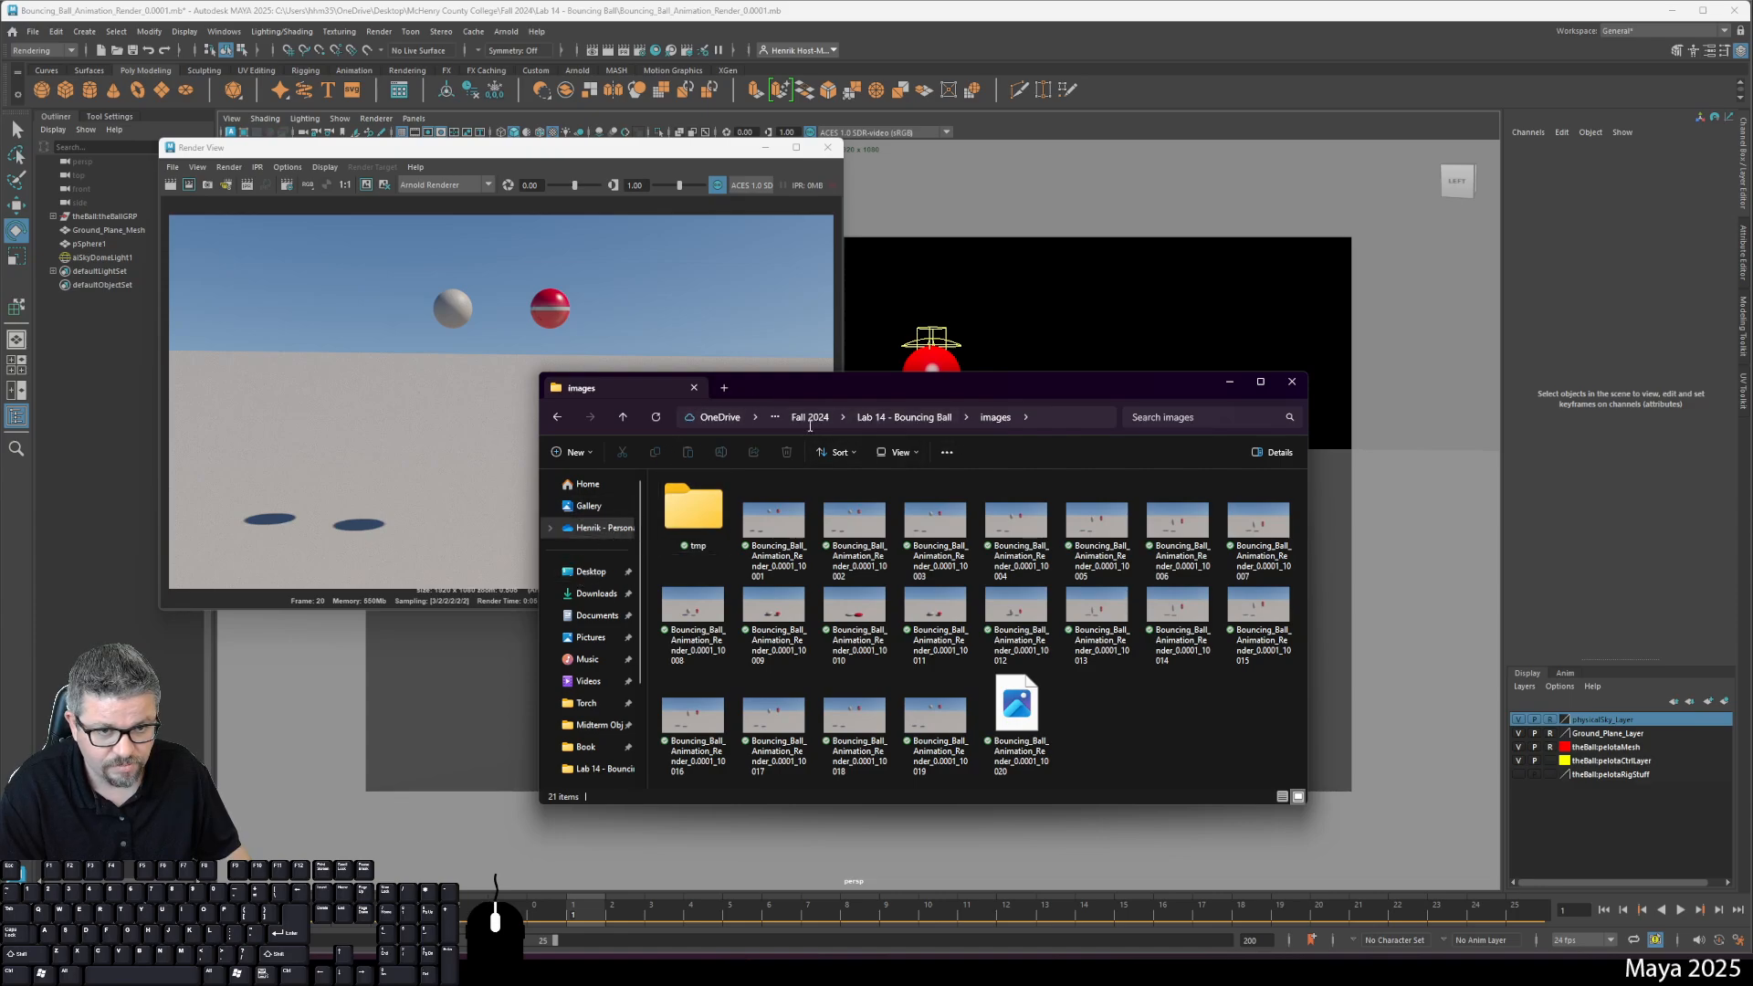
left_click(918, 423)
left_click(1160, 721)
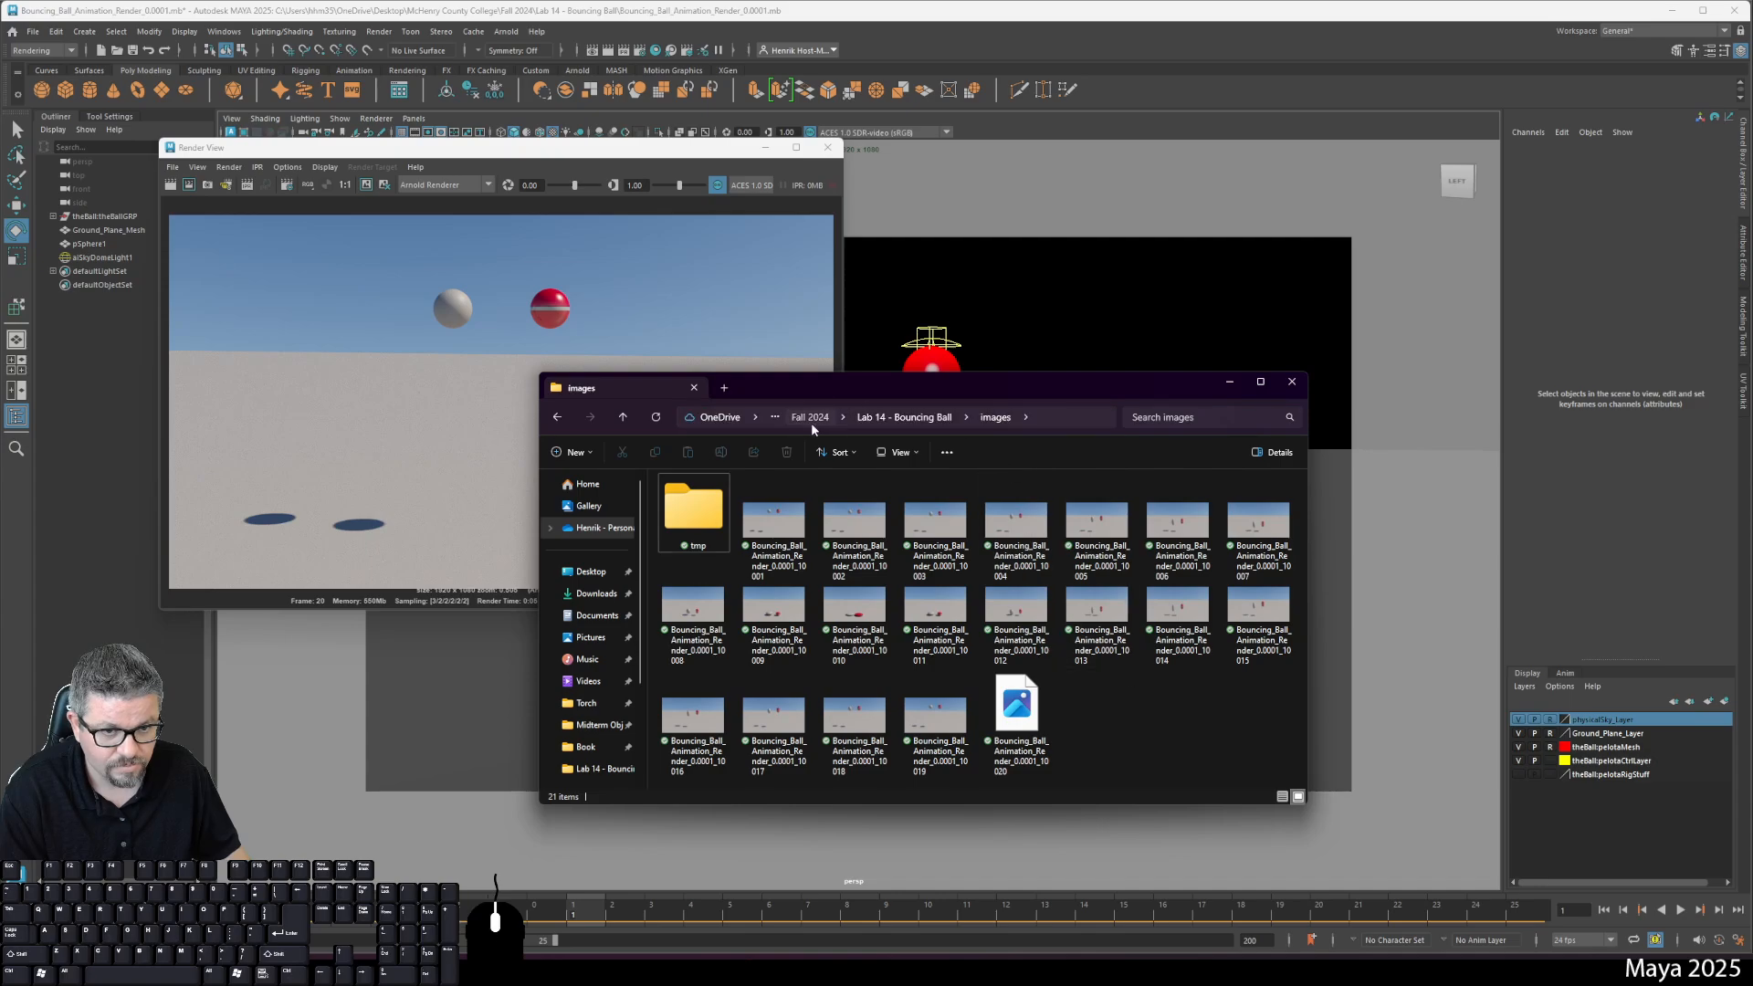
left_click(812, 425)
double_click(730, 779)
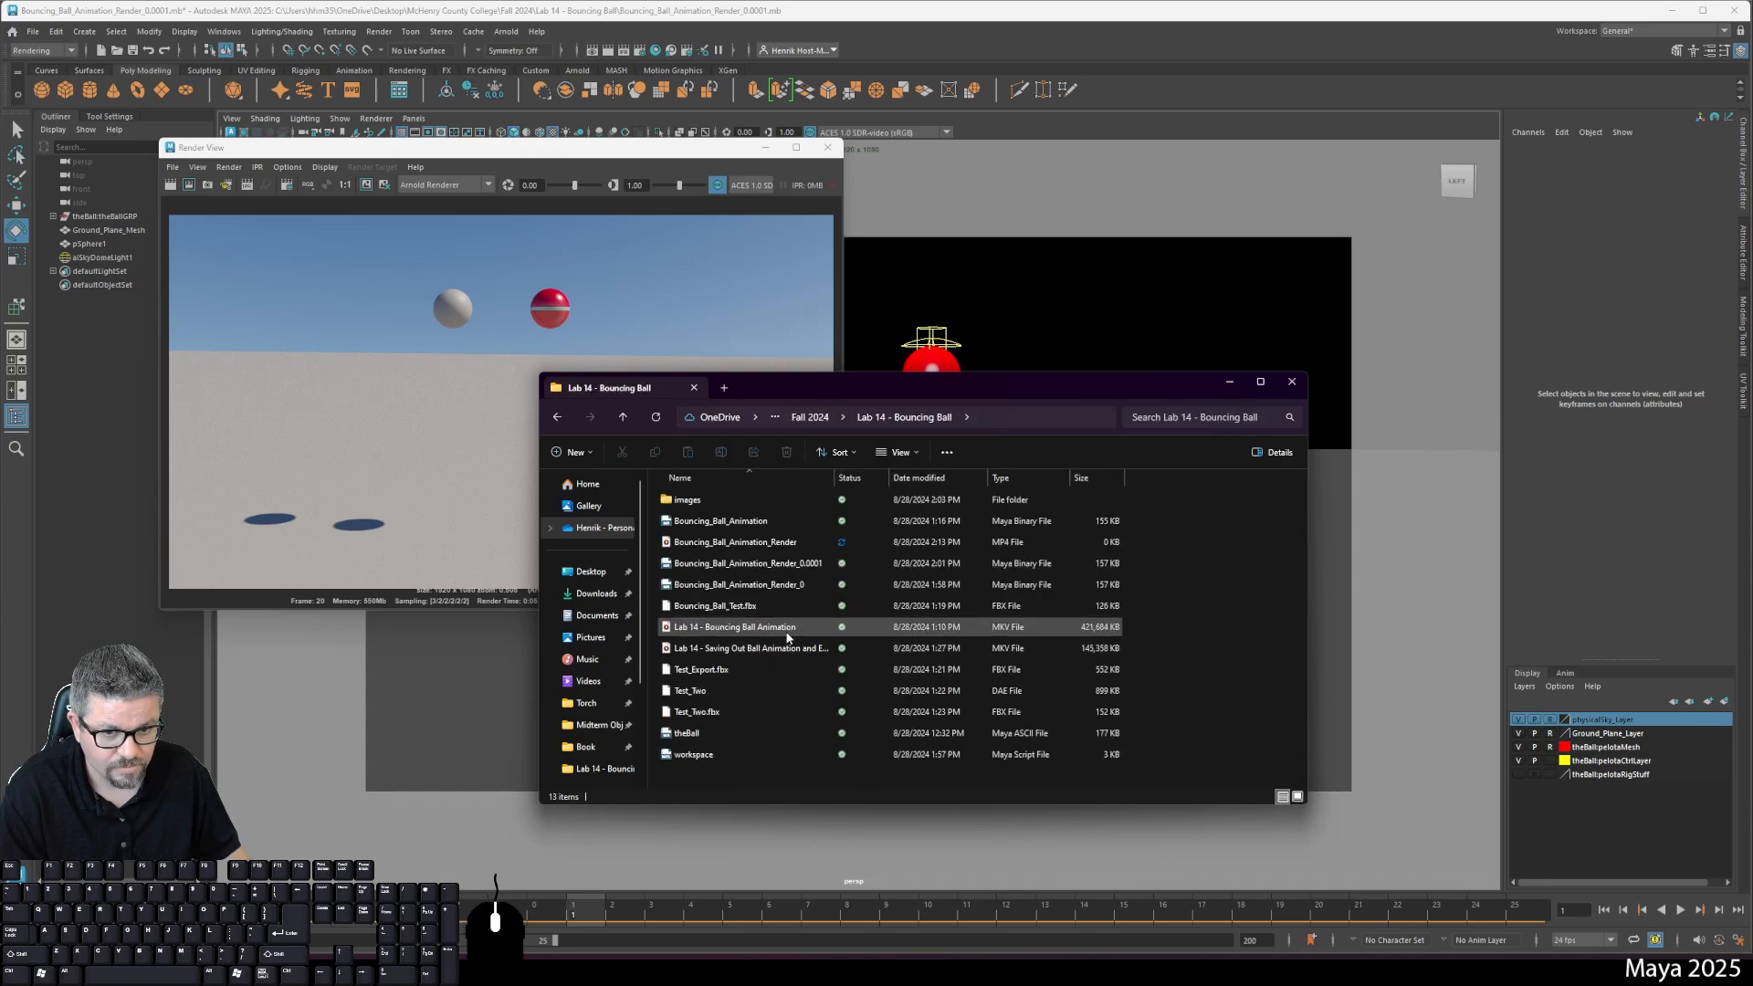
double_click(761, 543)
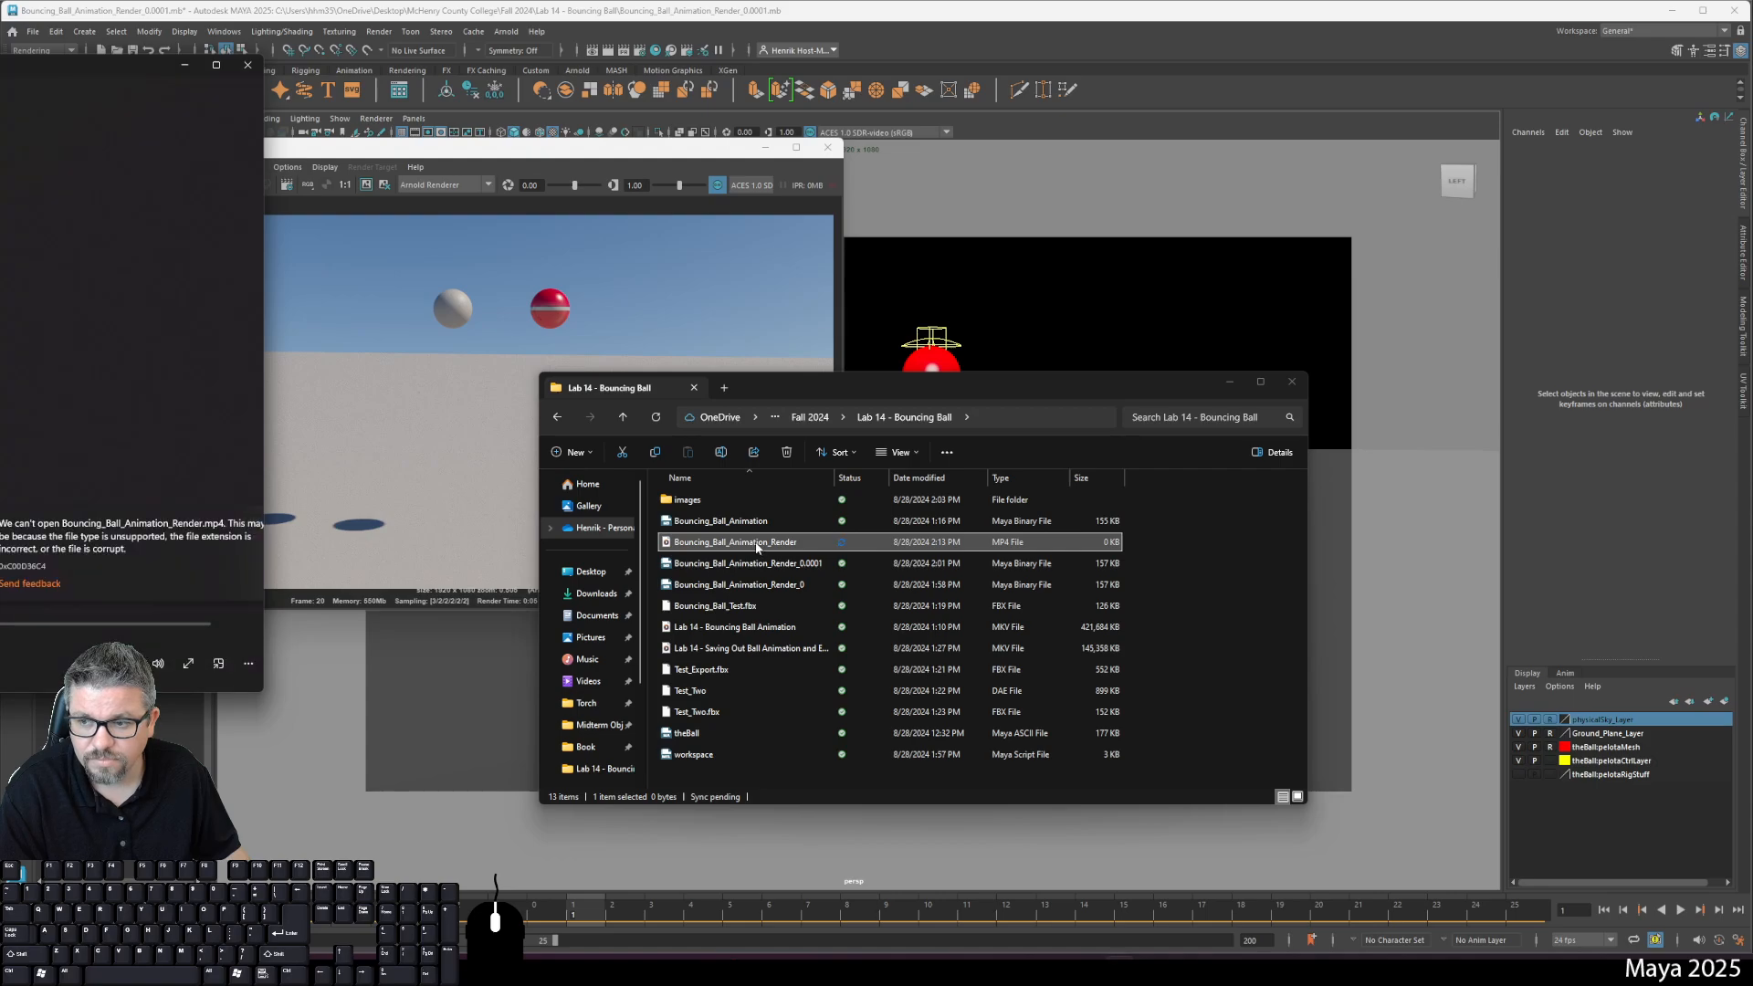
left_click(247, 64)
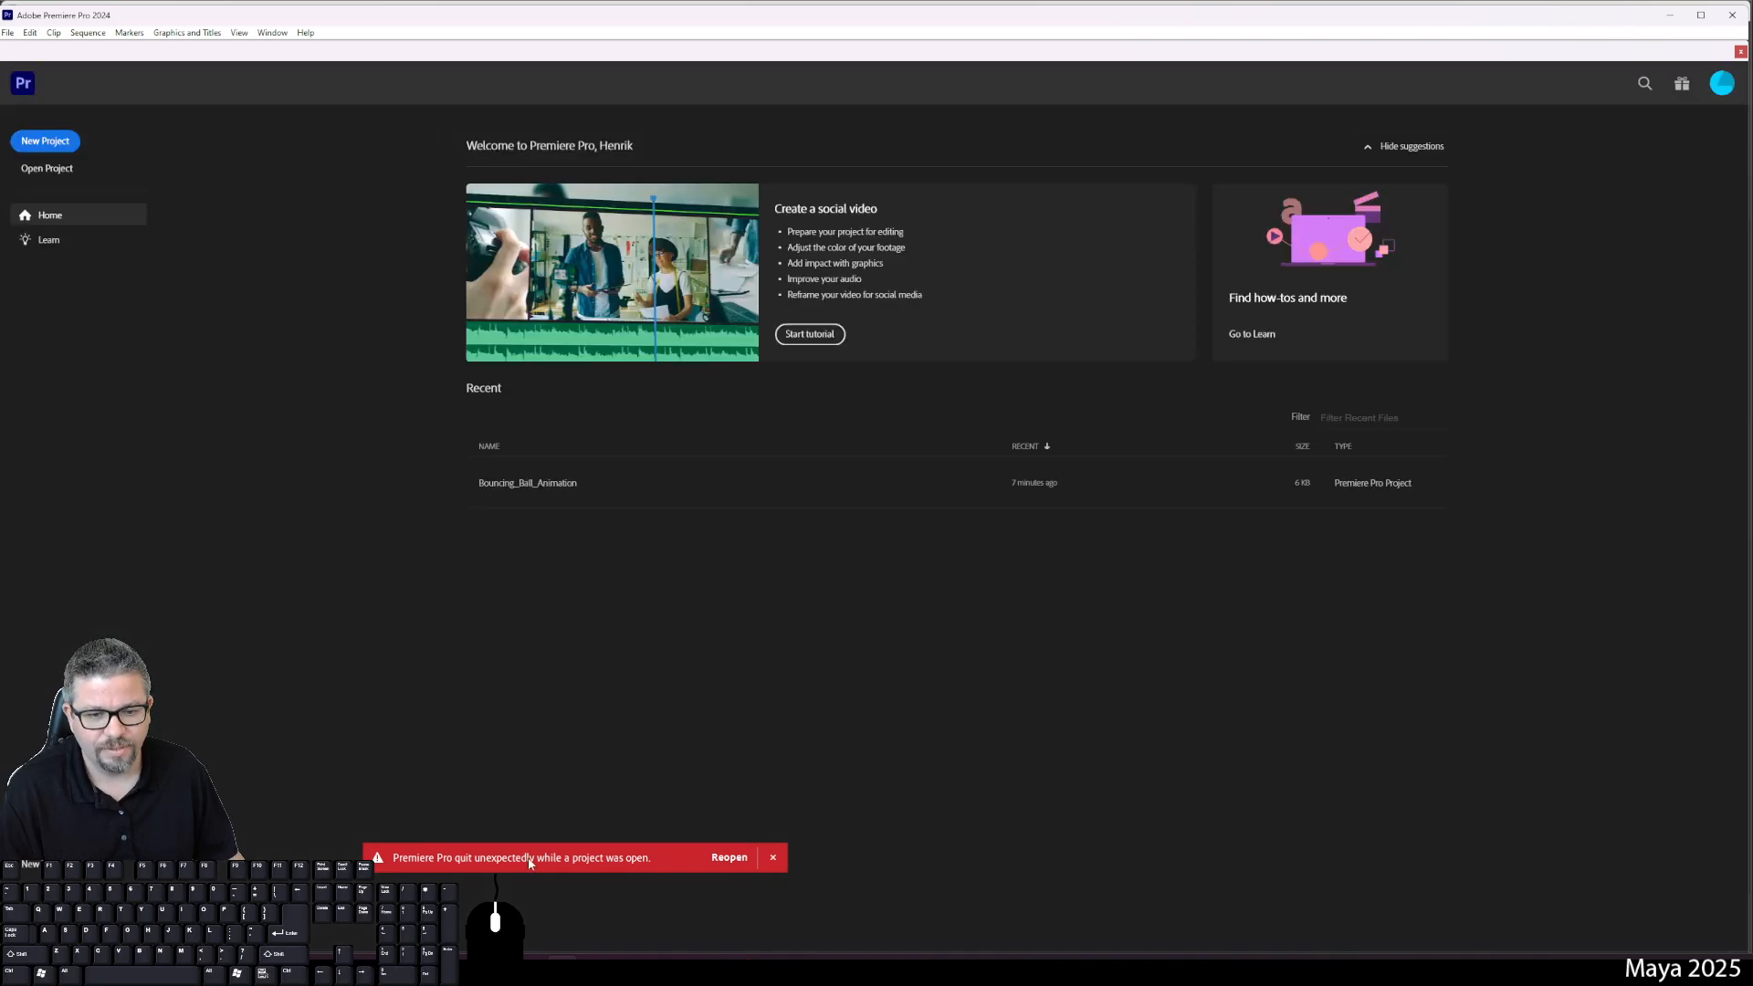
Step: Reopen the Bouncing_Ball_Animation project in Premiere Pro and close the Learn panel
left_click(746, 861)
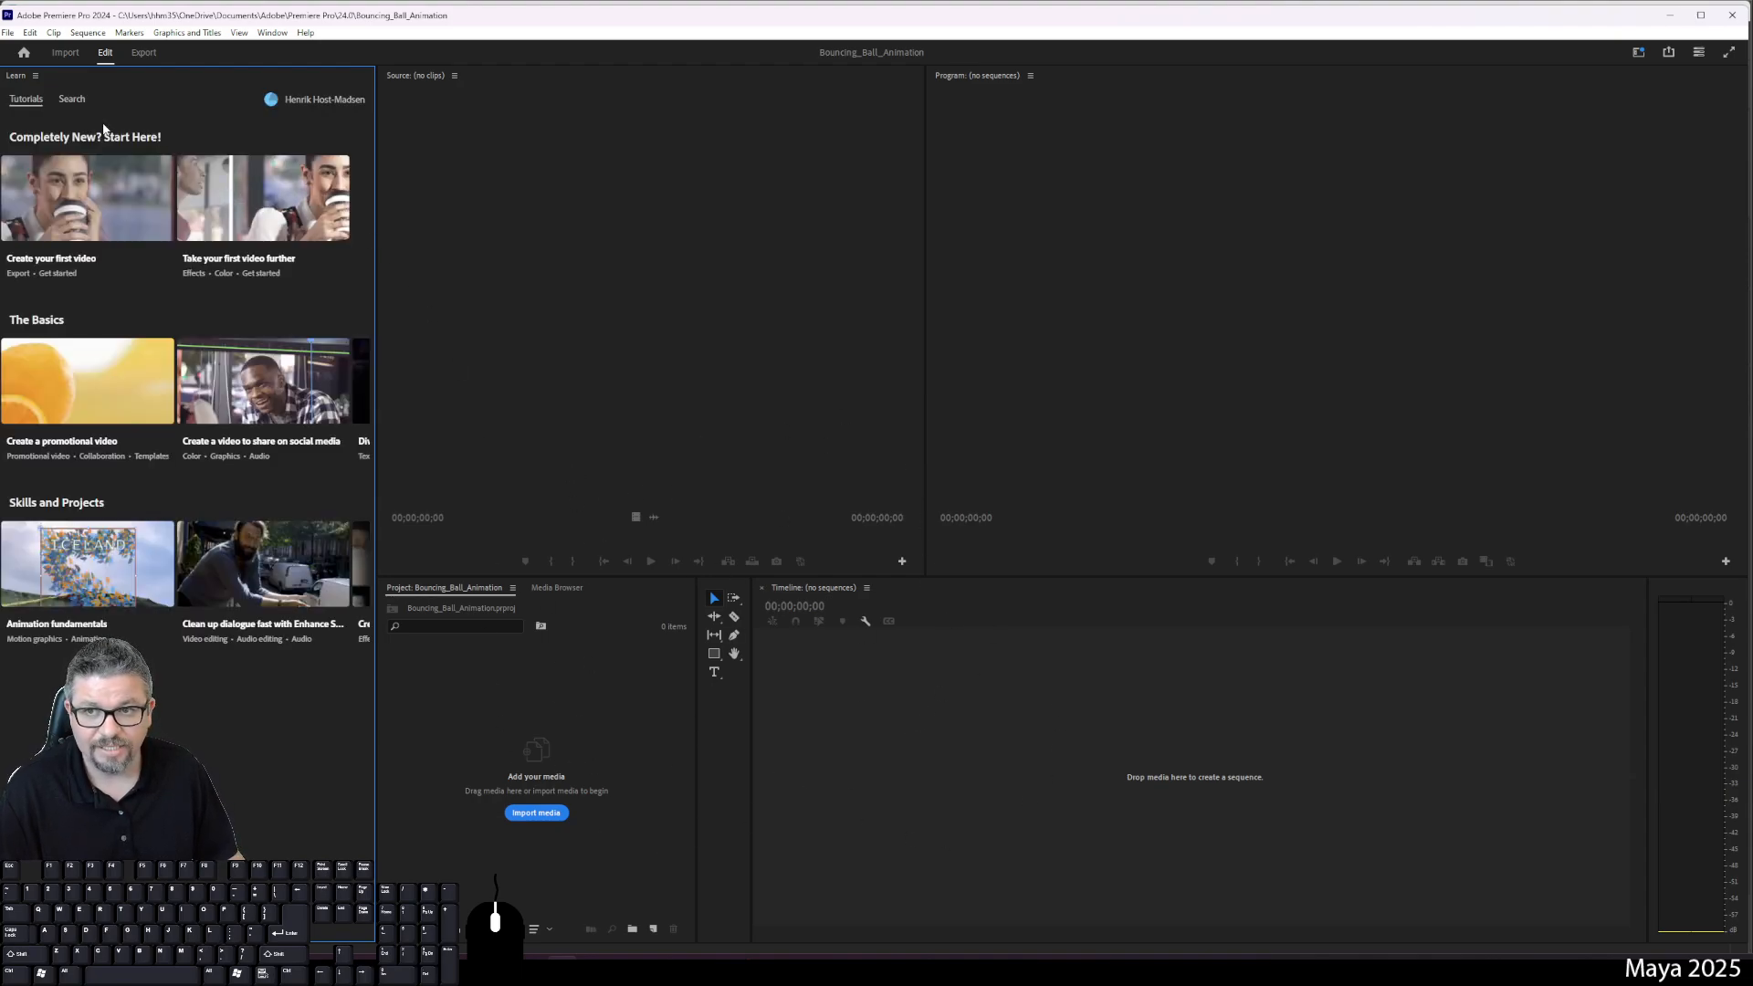
left_click(35, 75)
left_click(90, 104)
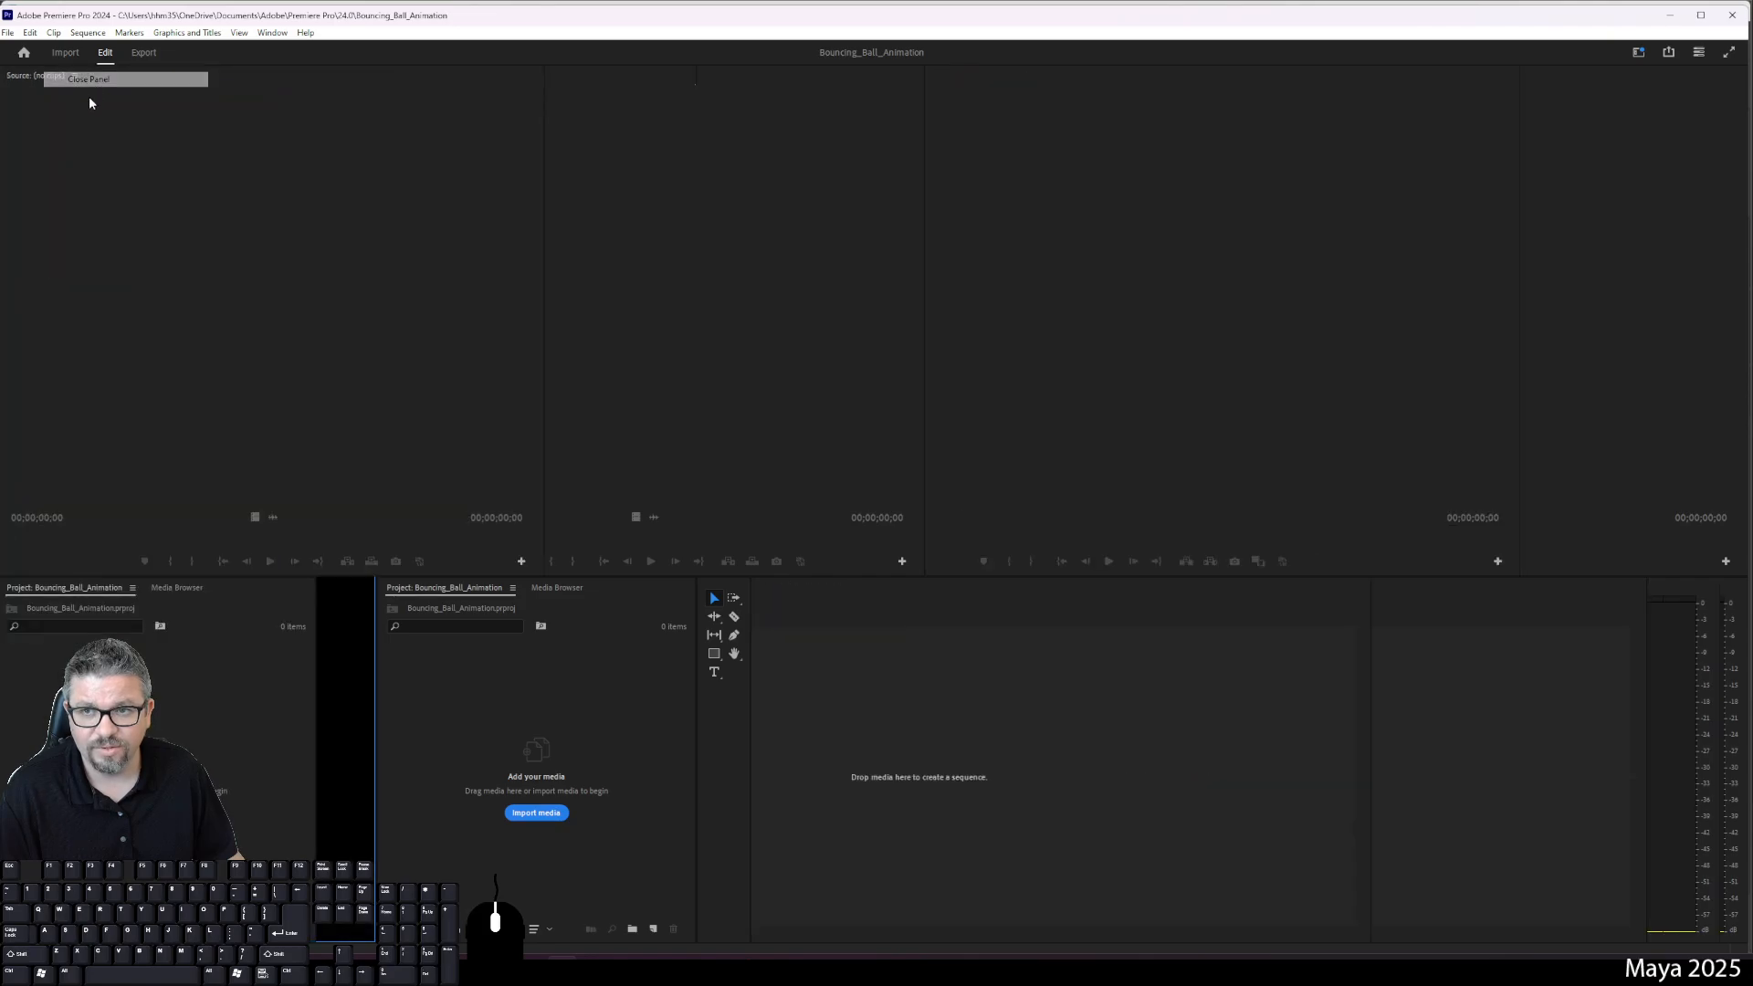
Step: Import the frames from Fall 2024 > Lab 14 - Bouncing Ball > images as an image sequence and create a timeline sequence from the clip
left_click(205, 813)
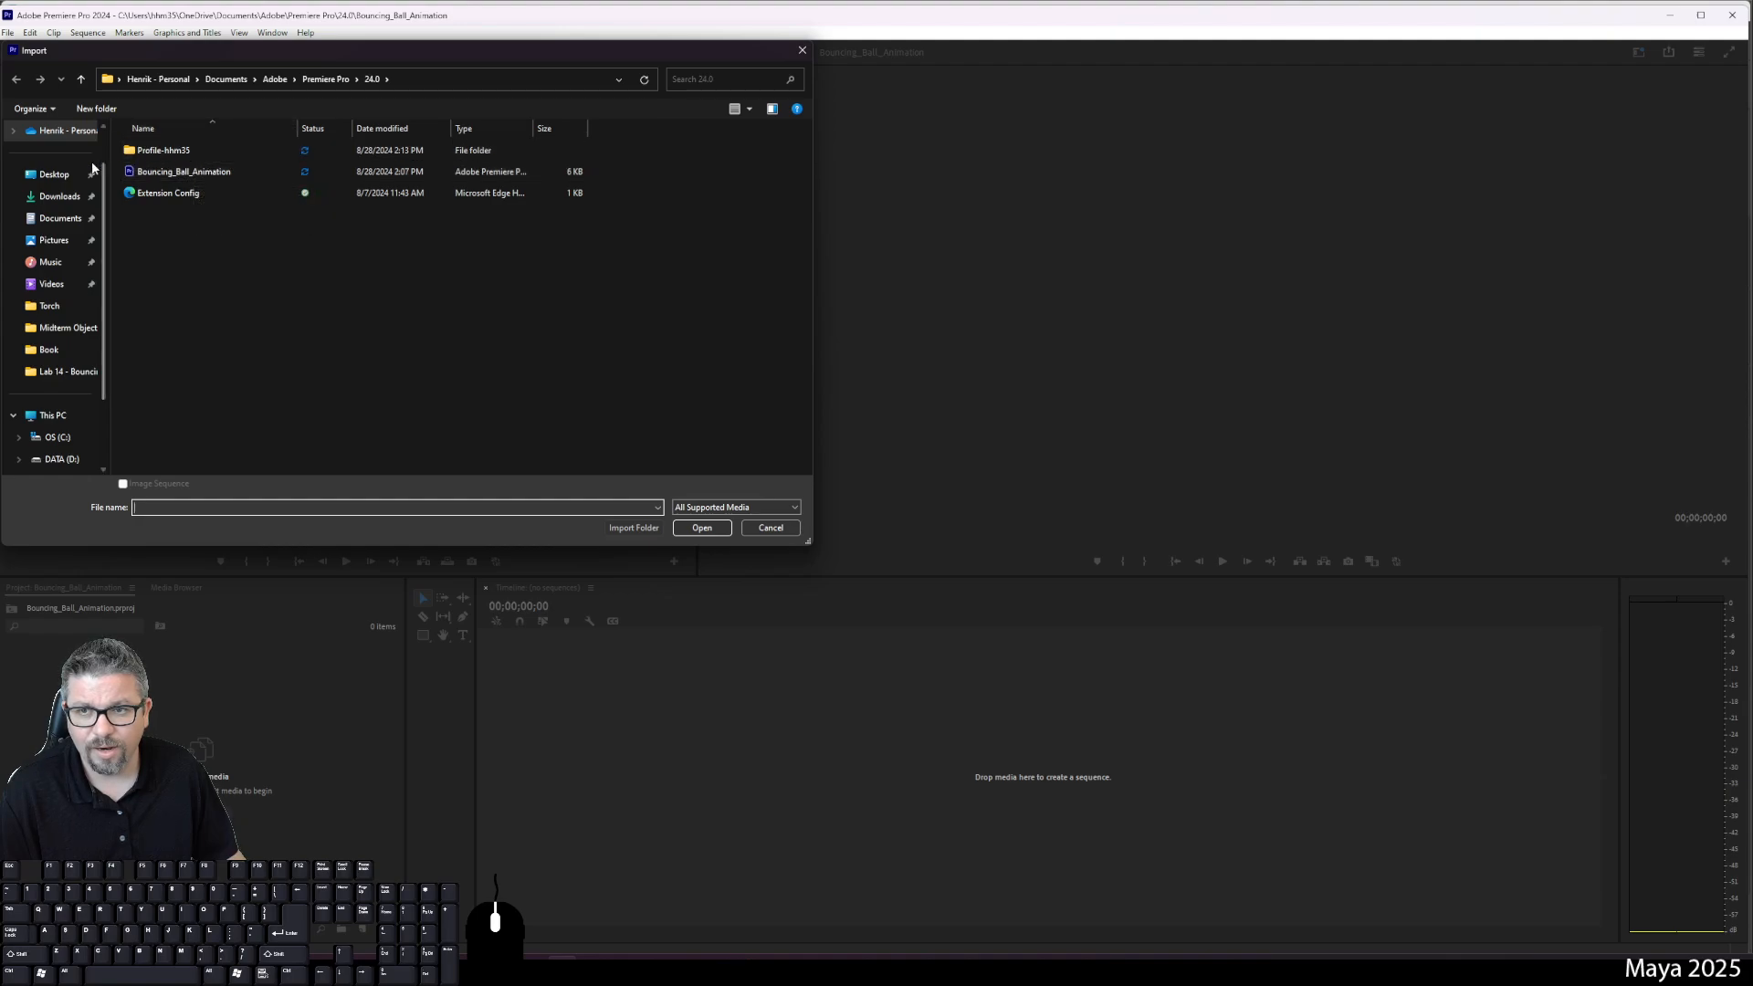
left_click(59, 176)
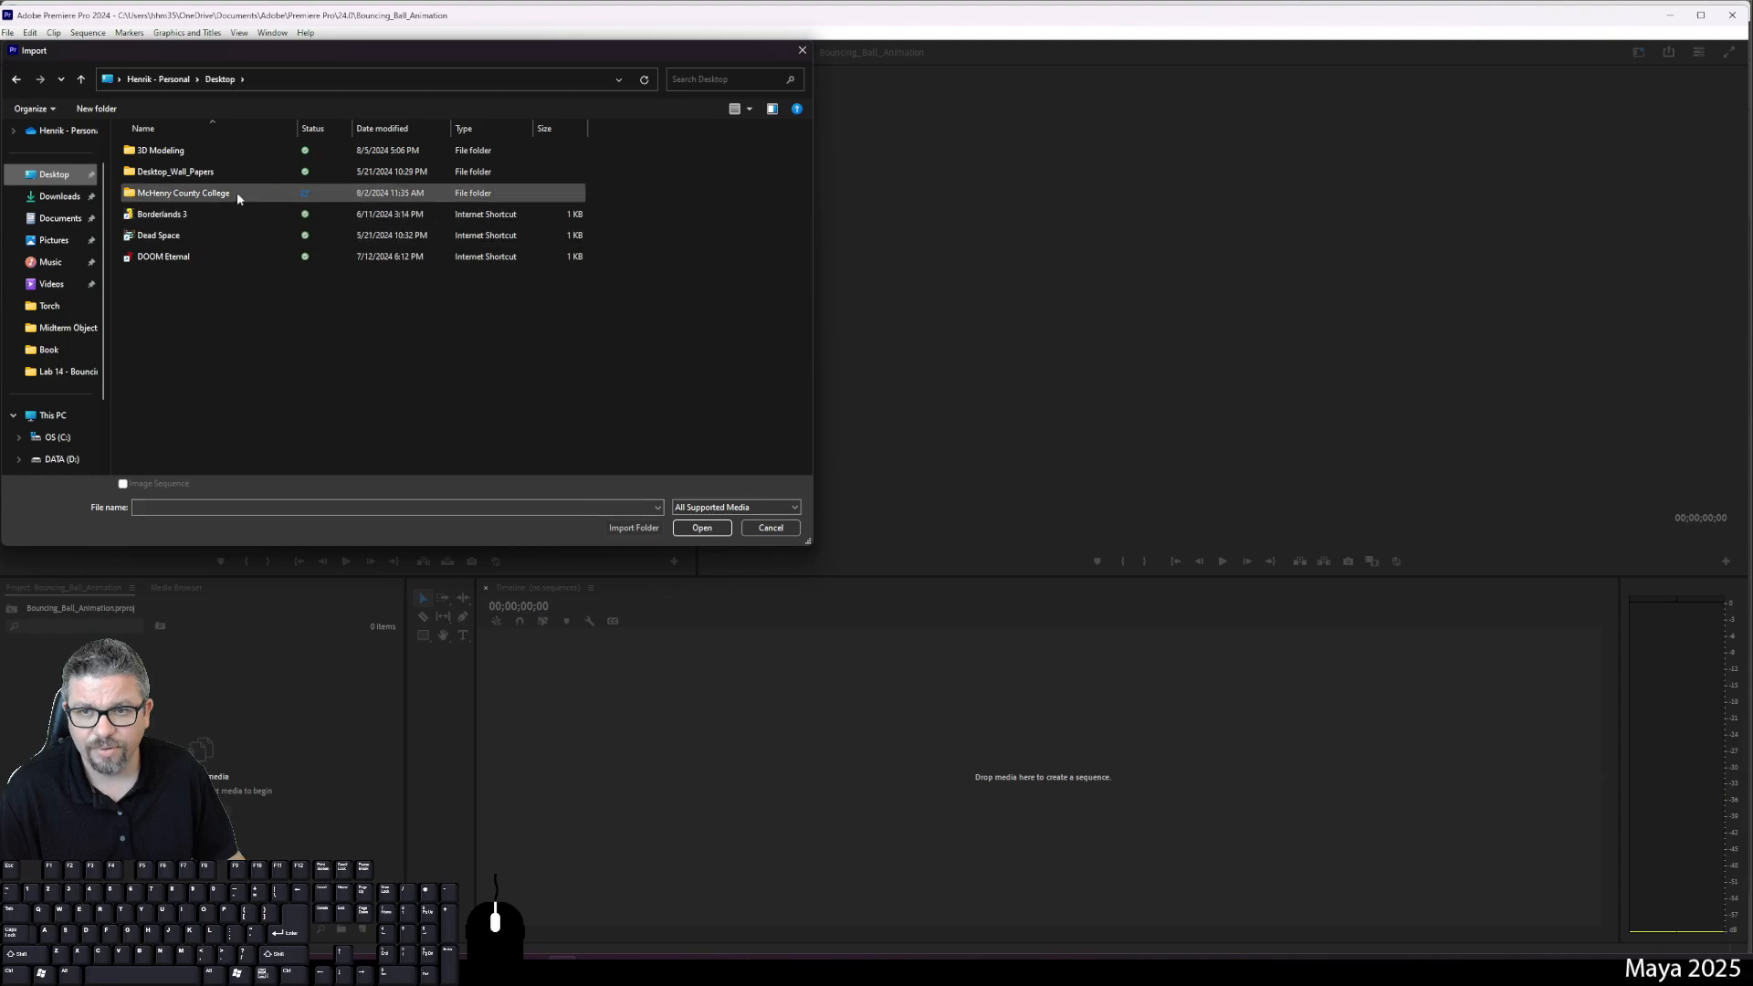
double_click(238, 192)
double_click(157, 163)
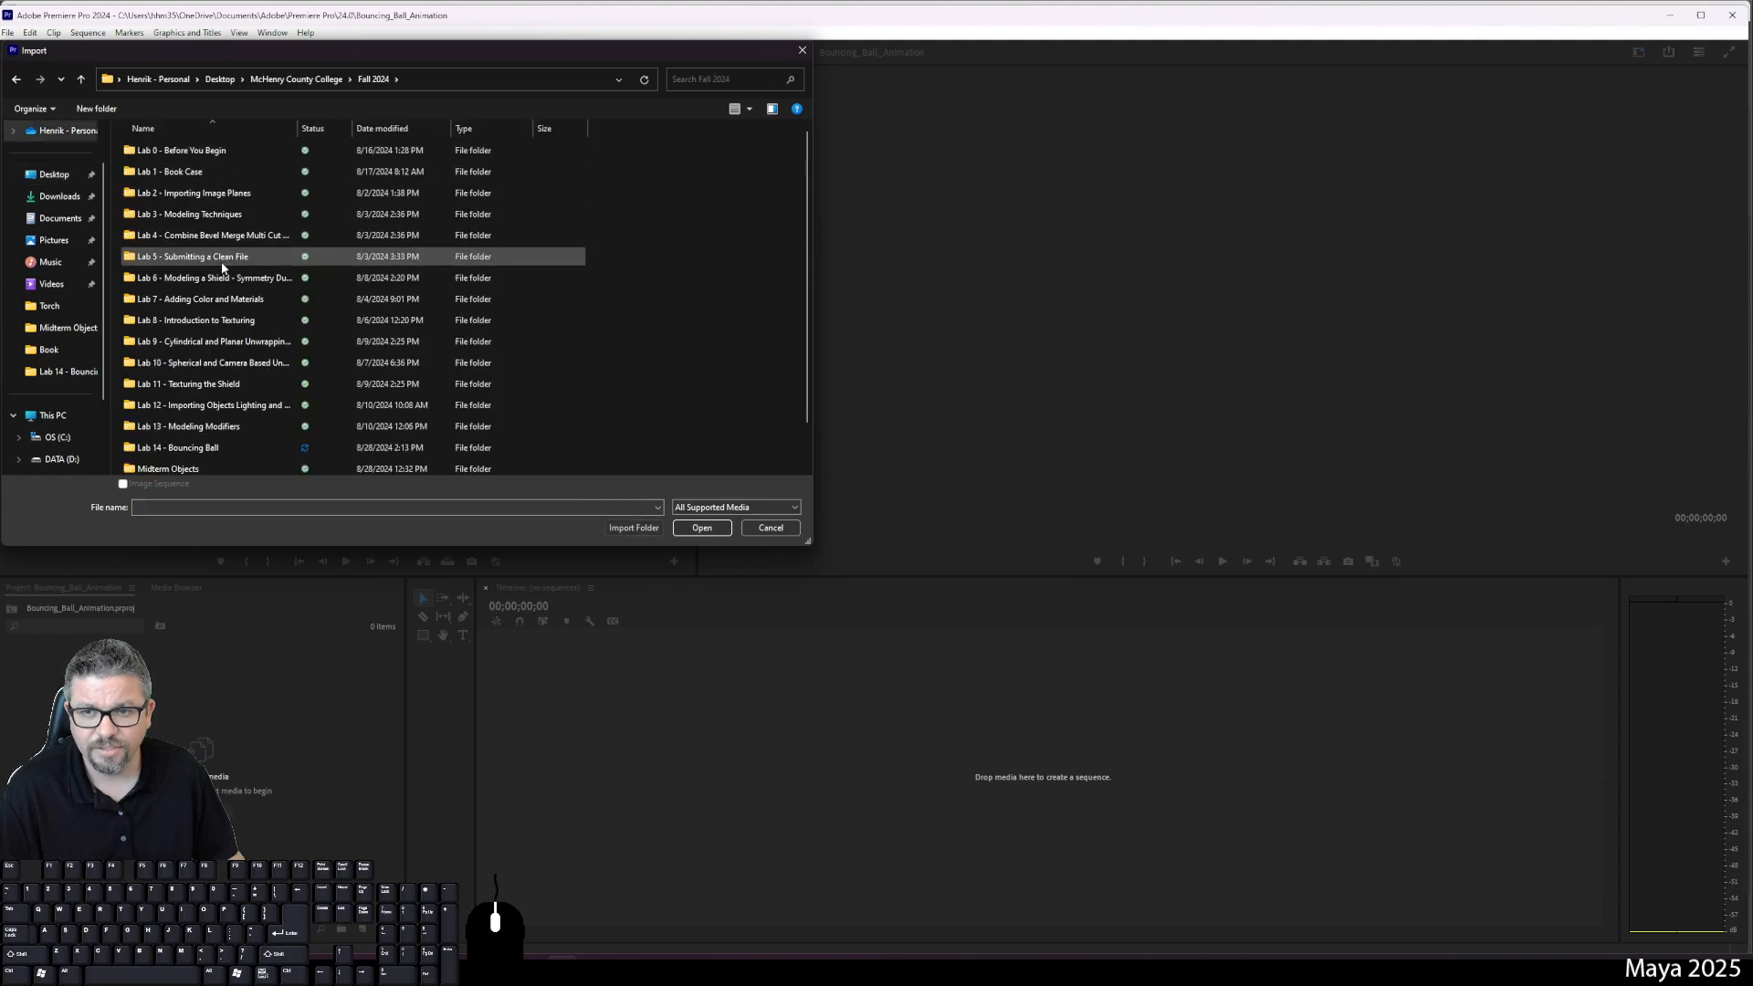
double_click(183, 447)
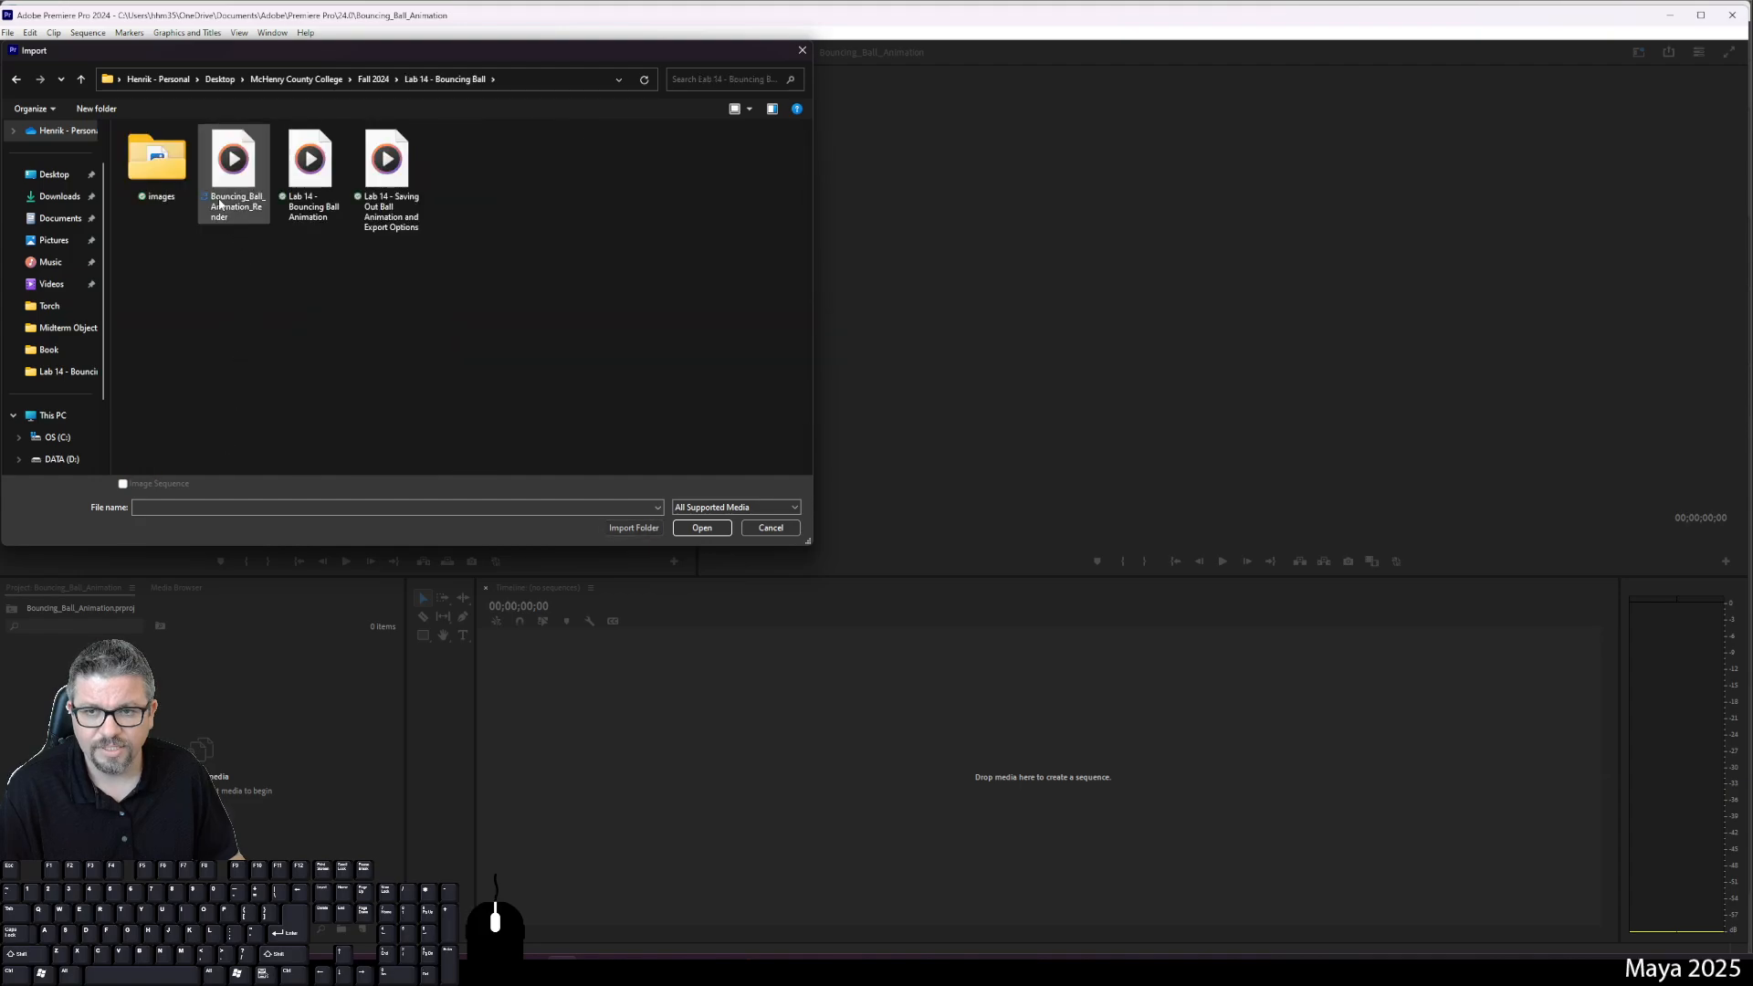
double_click(174, 174)
left_click(233, 183)
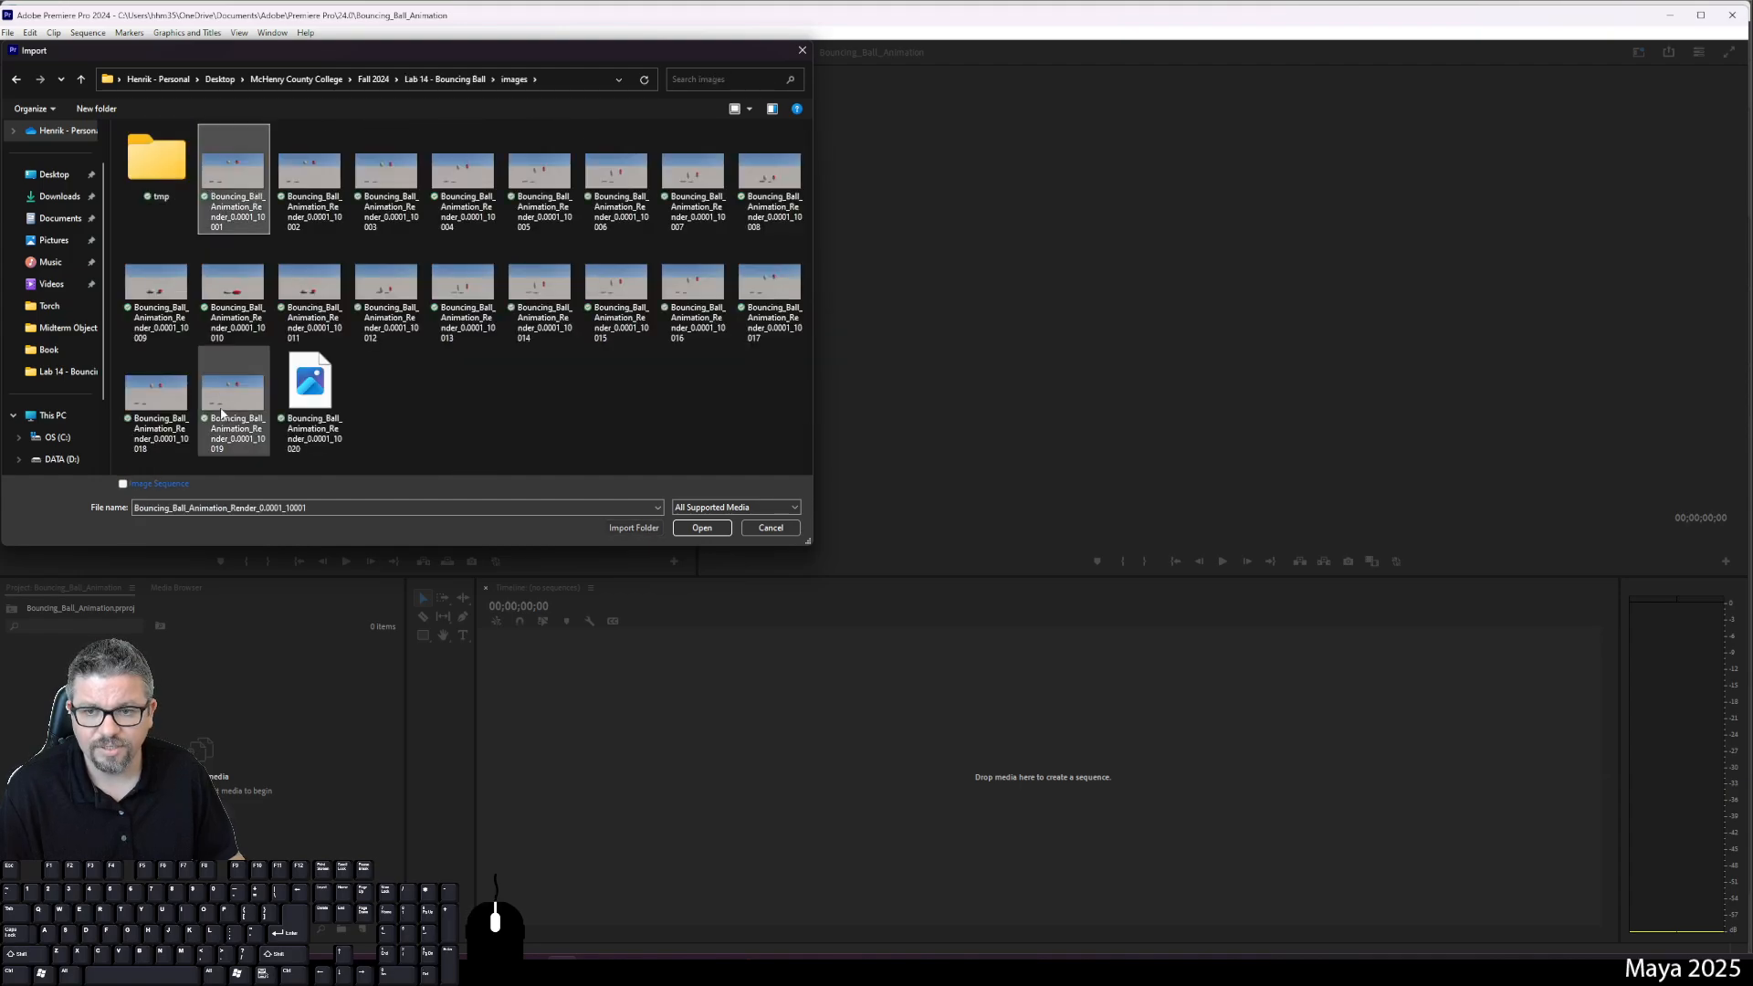
left_click(123, 484)
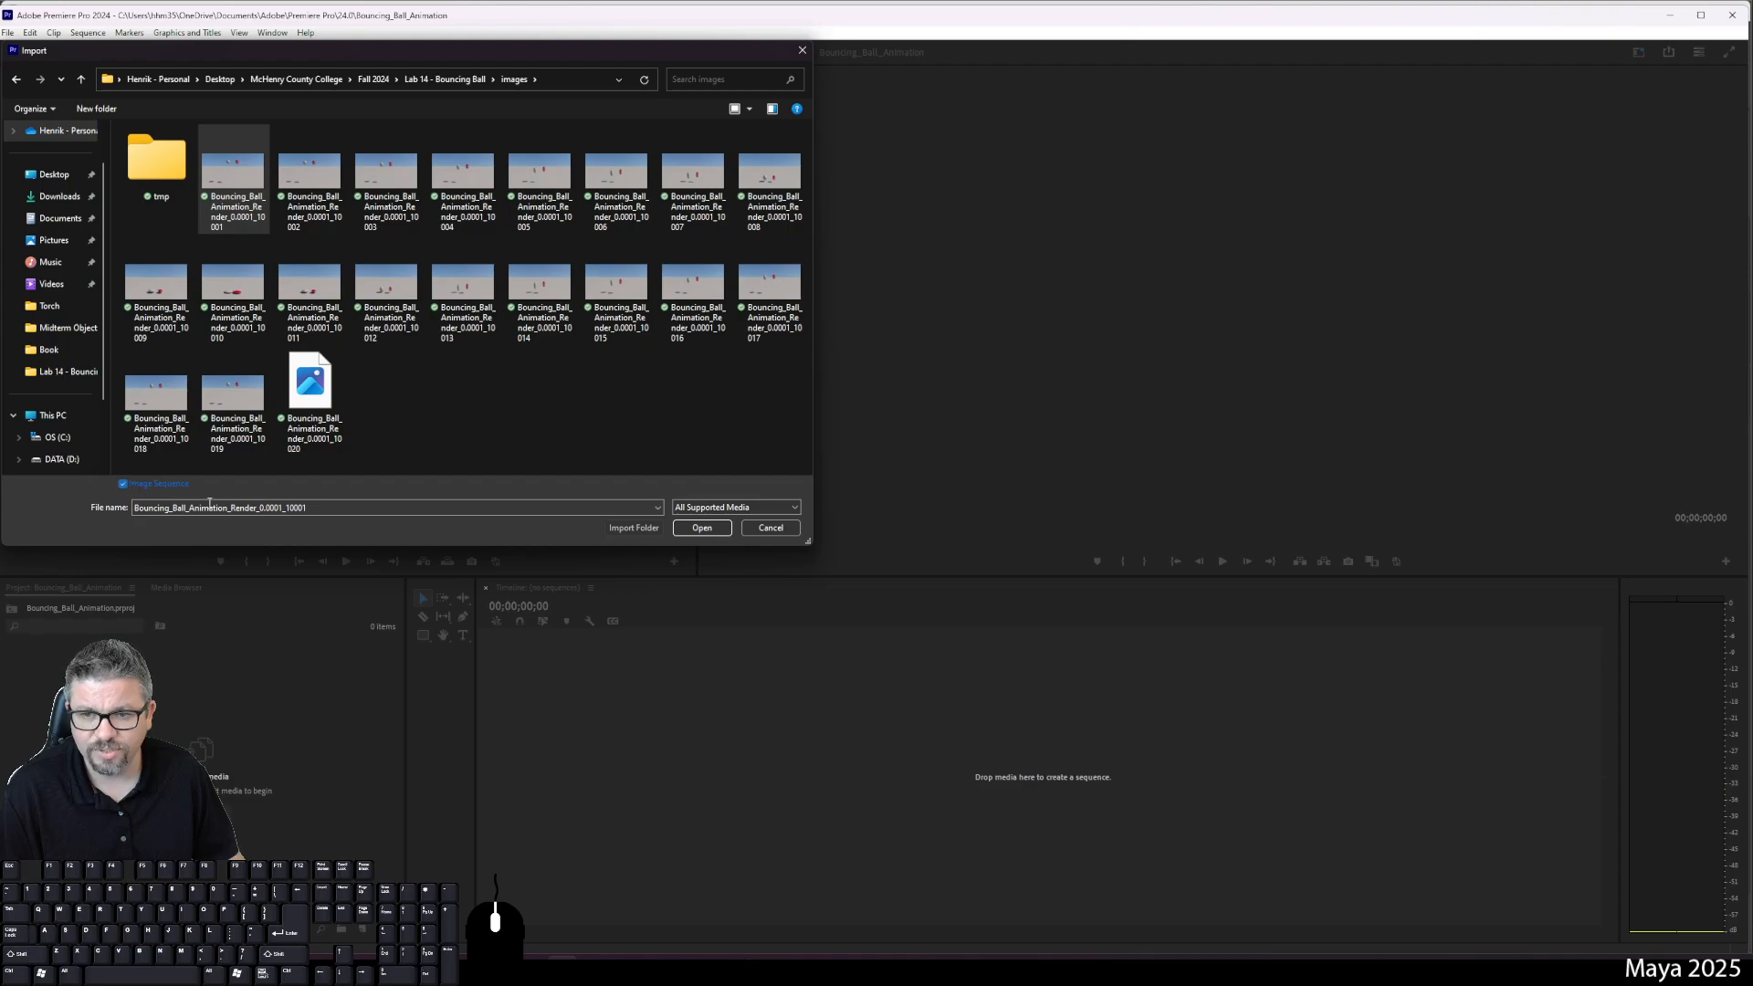
left_click(701, 528)
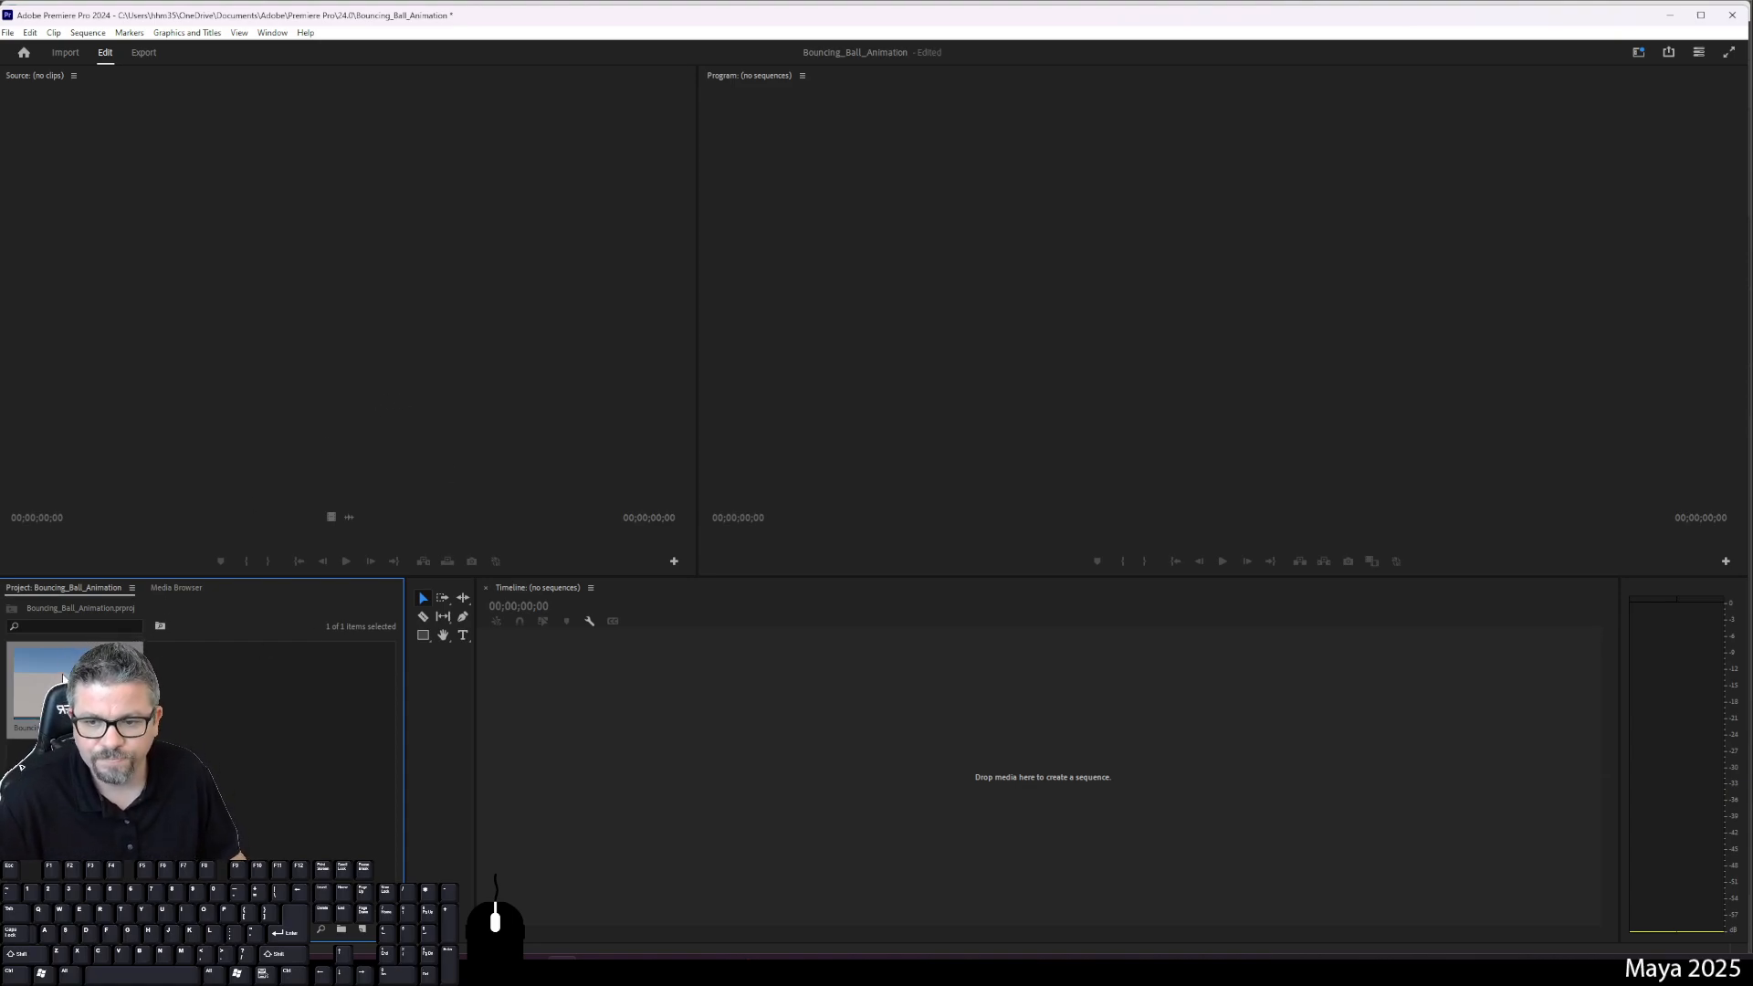
left_click_drag(62, 677, 822, 666)
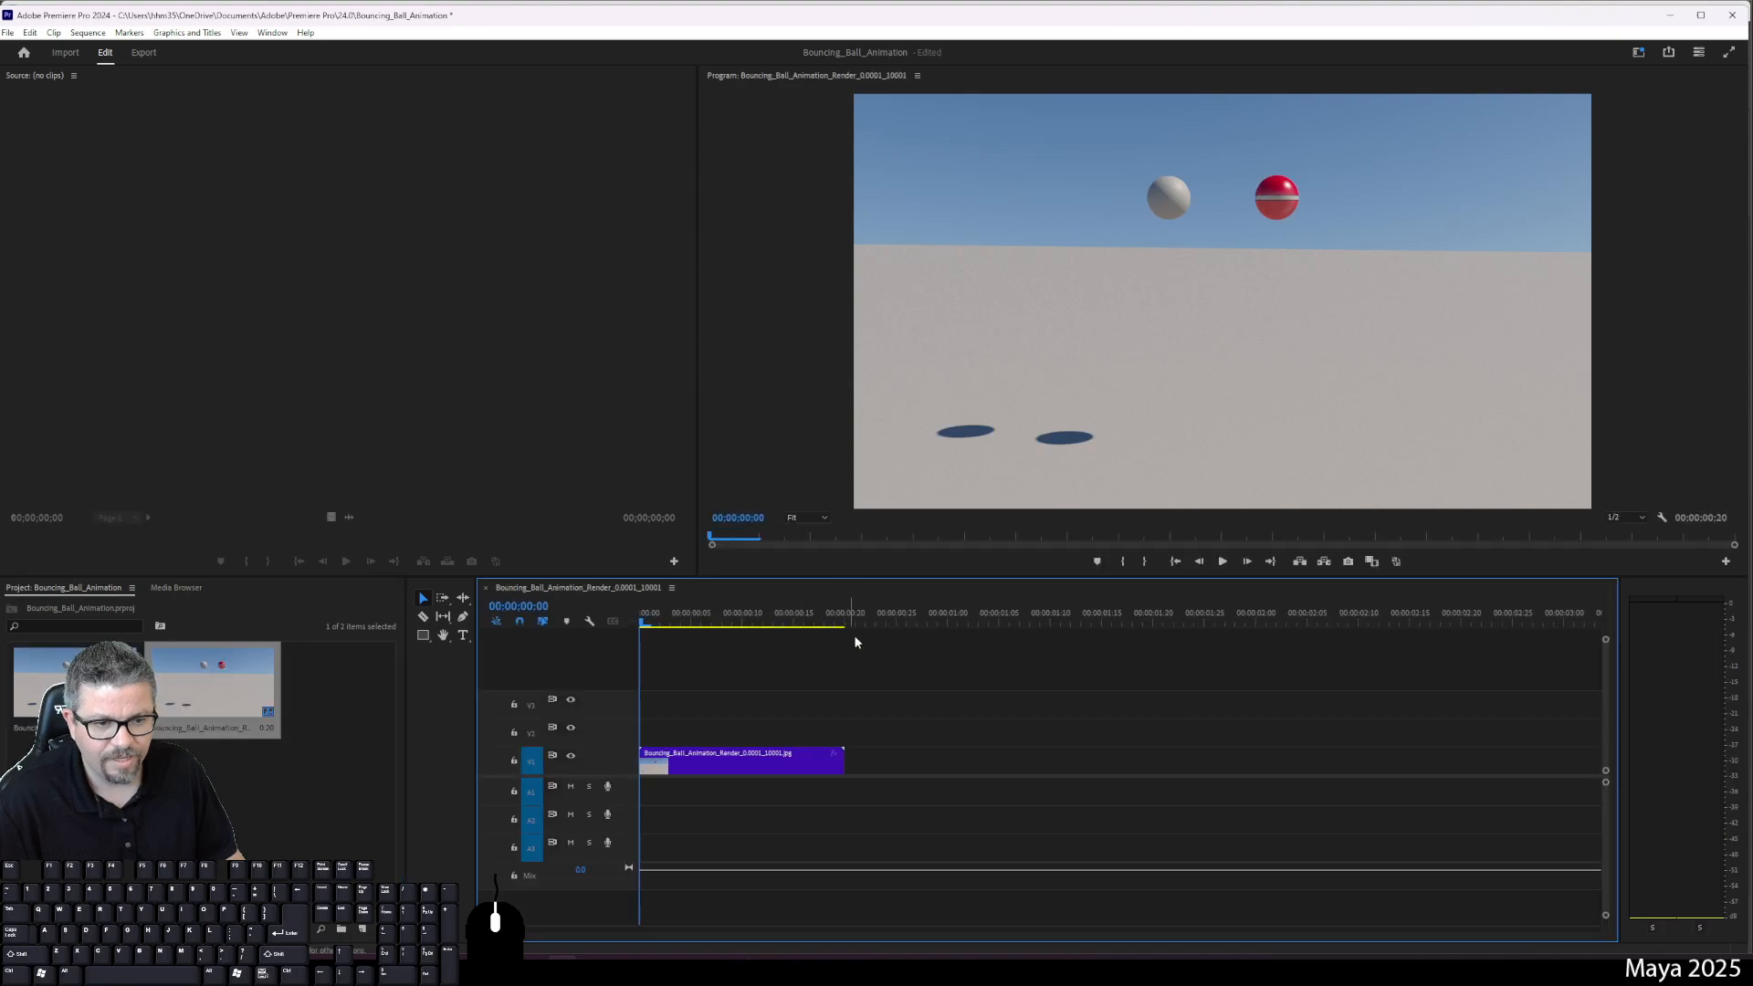
left_click_drag(945, 697, 756, 928)
left_click(949, 714)
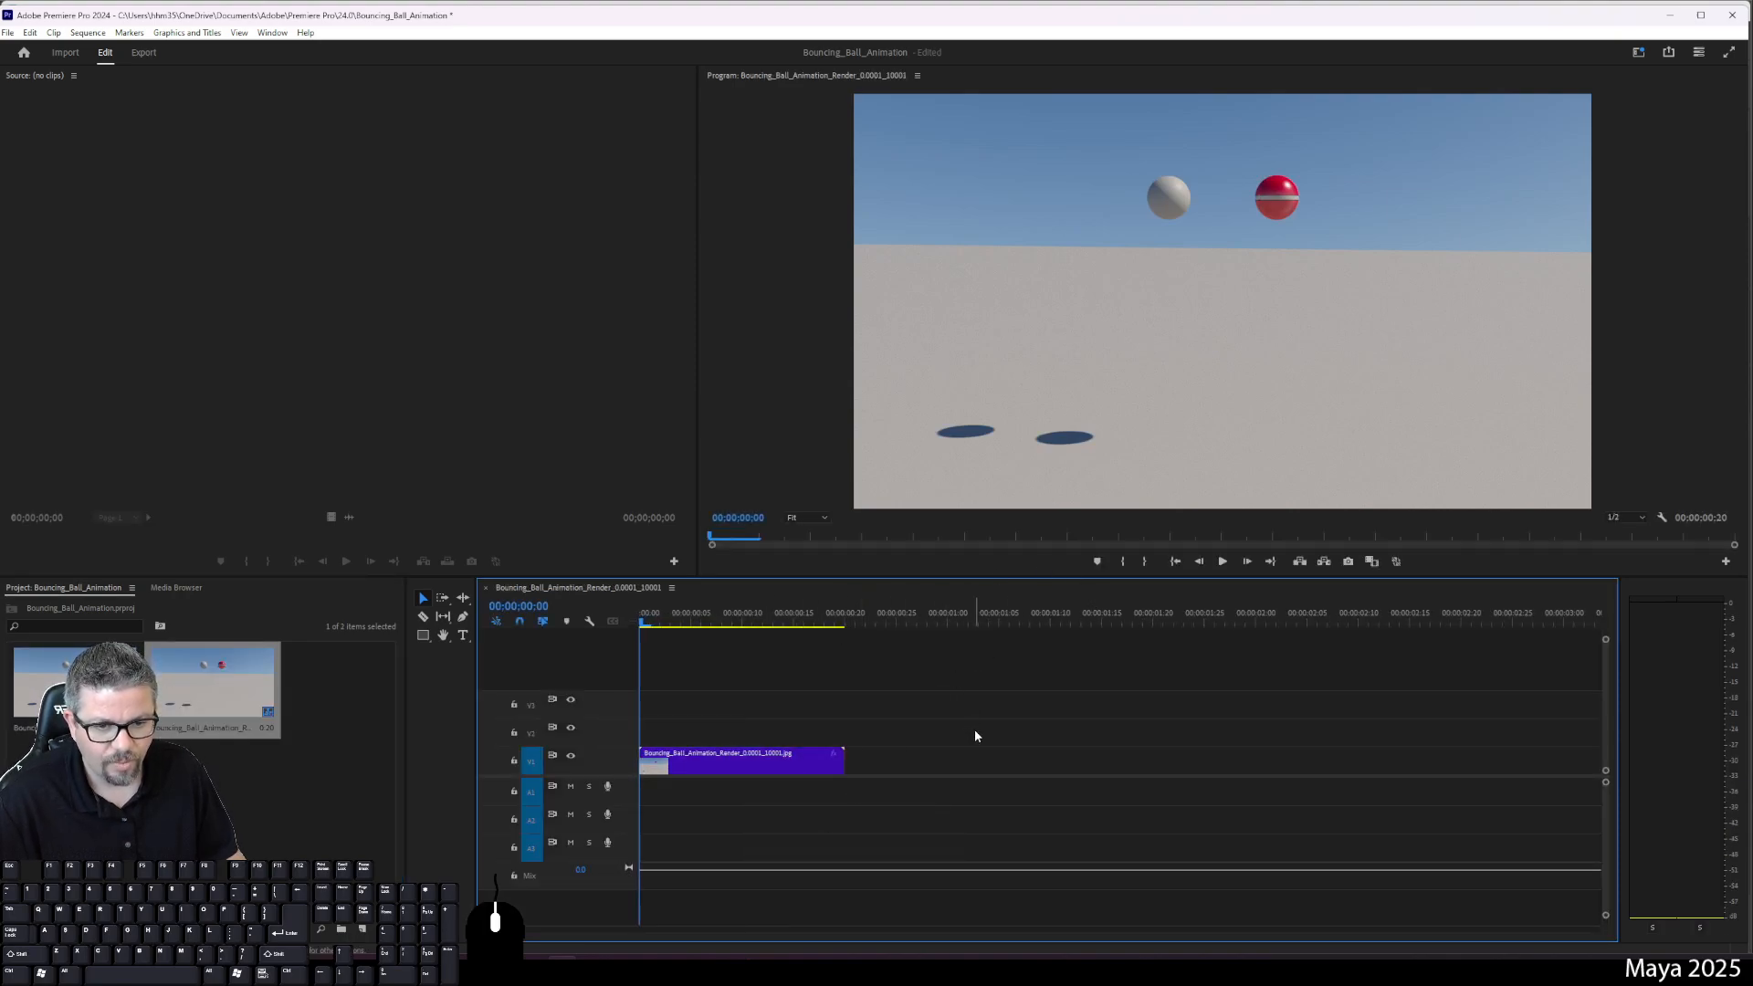
left_click_drag(827, 664, 703, 877)
left_click_drag(744, 694, 716, 858)
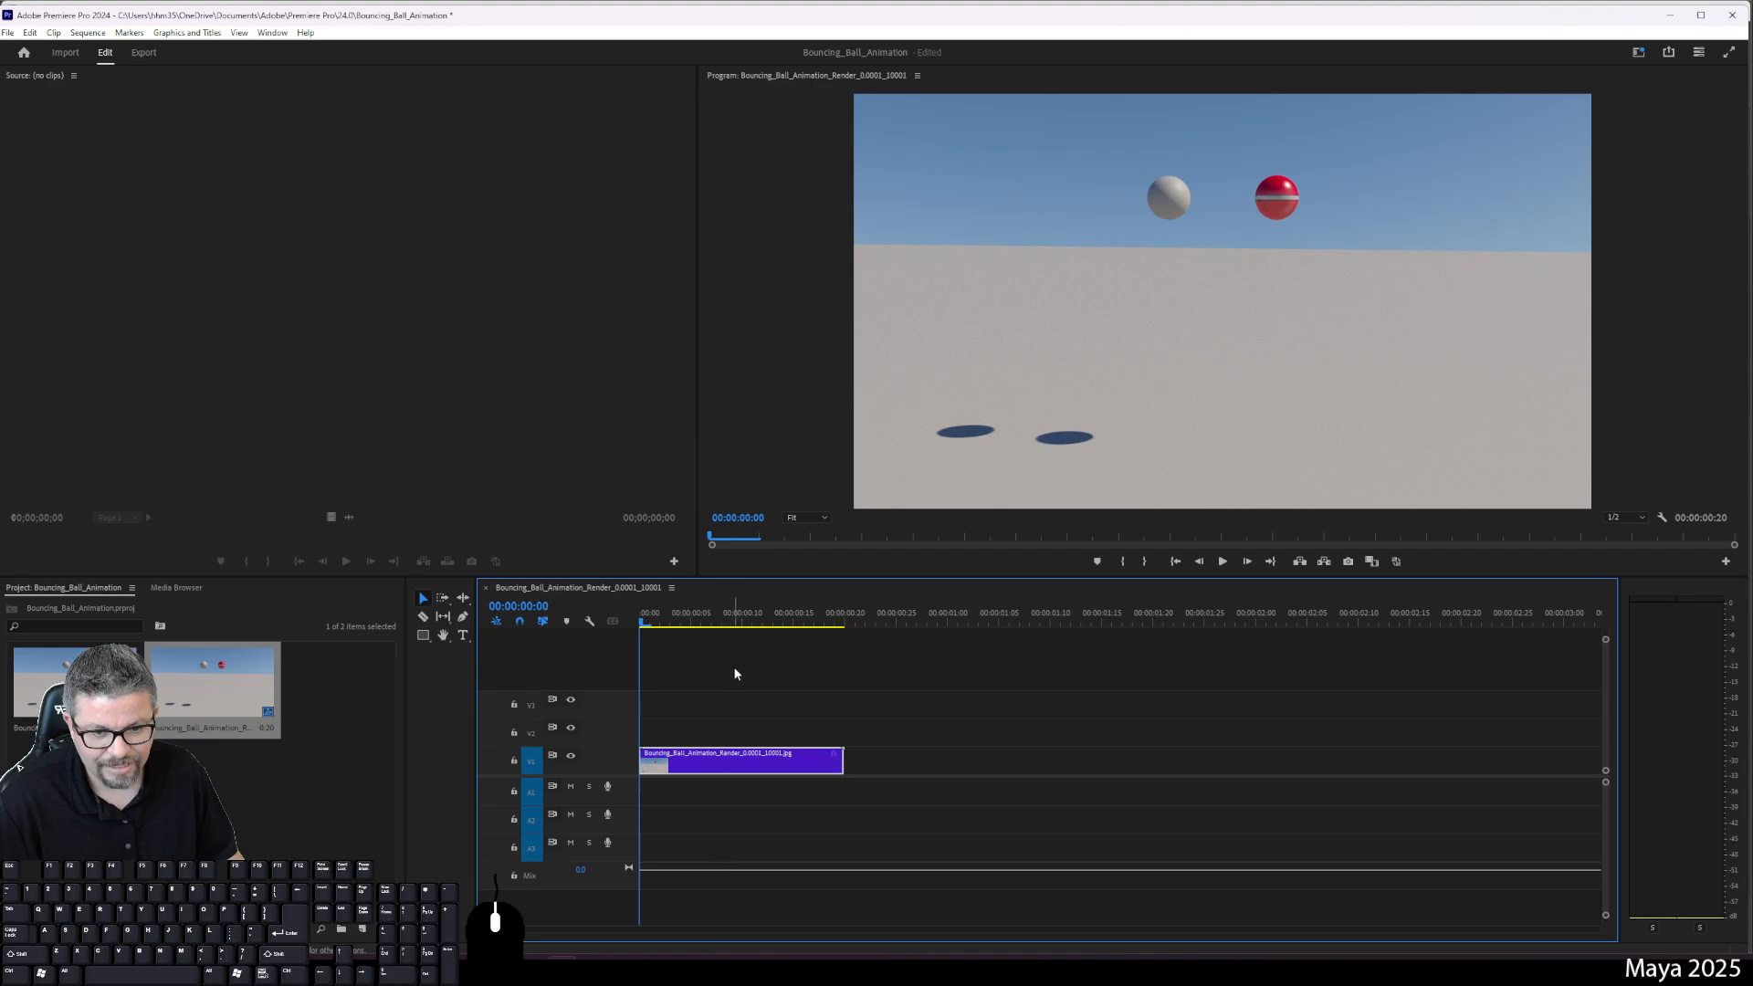
left_click_drag(825, 687, 714, 787)
mouse_move(957, 697)
left_mouse_down()
mouse_move(784, 868)
mouse_move(873, 746)
mouse_move(776, 813)
left_mouse_up()
mouse_move(903, 678)
left_mouse_down()
mouse_move(745, 863)
mouse_move(841, 803)
mouse_move(721, 840)
left_mouse_up()
left_click(953, 716)
left_click_drag(1027, 698, 694, 837)
mouse_move(904, 696)
left_mouse_down()
mouse_move(902, 821)
mouse_move(680, 834)
left_mouse_up()
mouse_move(959, 678)
left_mouse_down()
mouse_move(720, 818)
mouse_move(702, 775)
left_mouse_up()
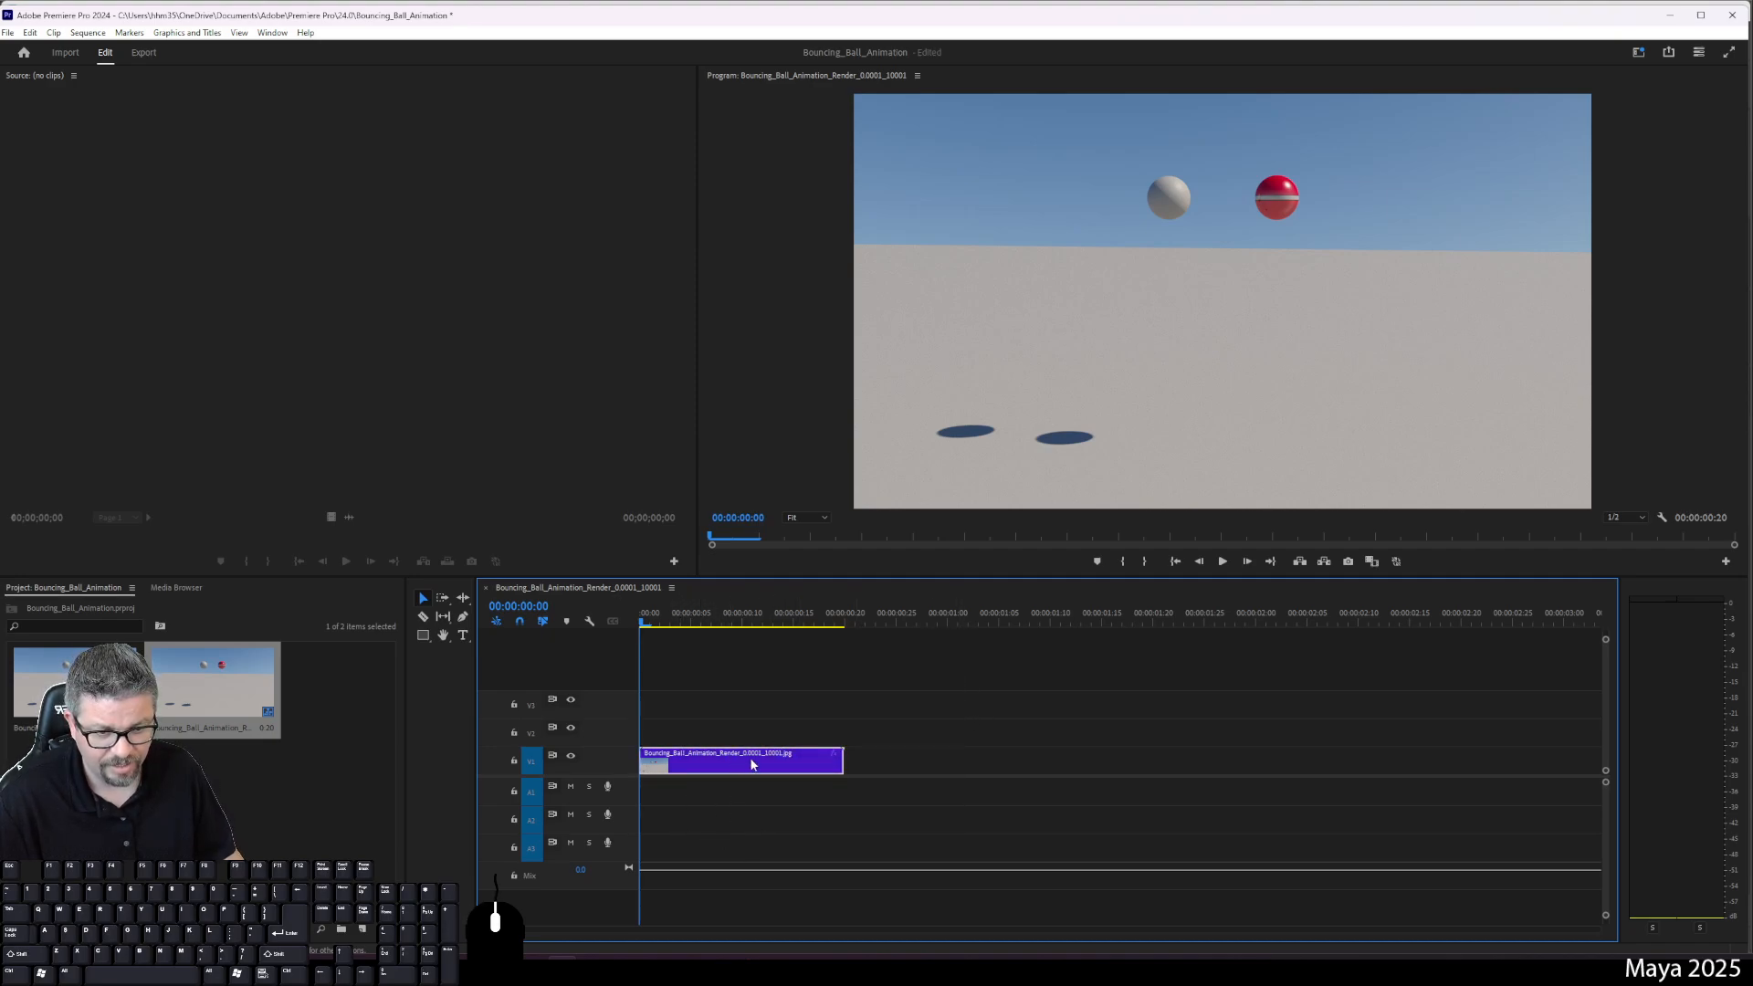
Step: Play the new sequence through to its end to check its speed
left_click(1224, 561)
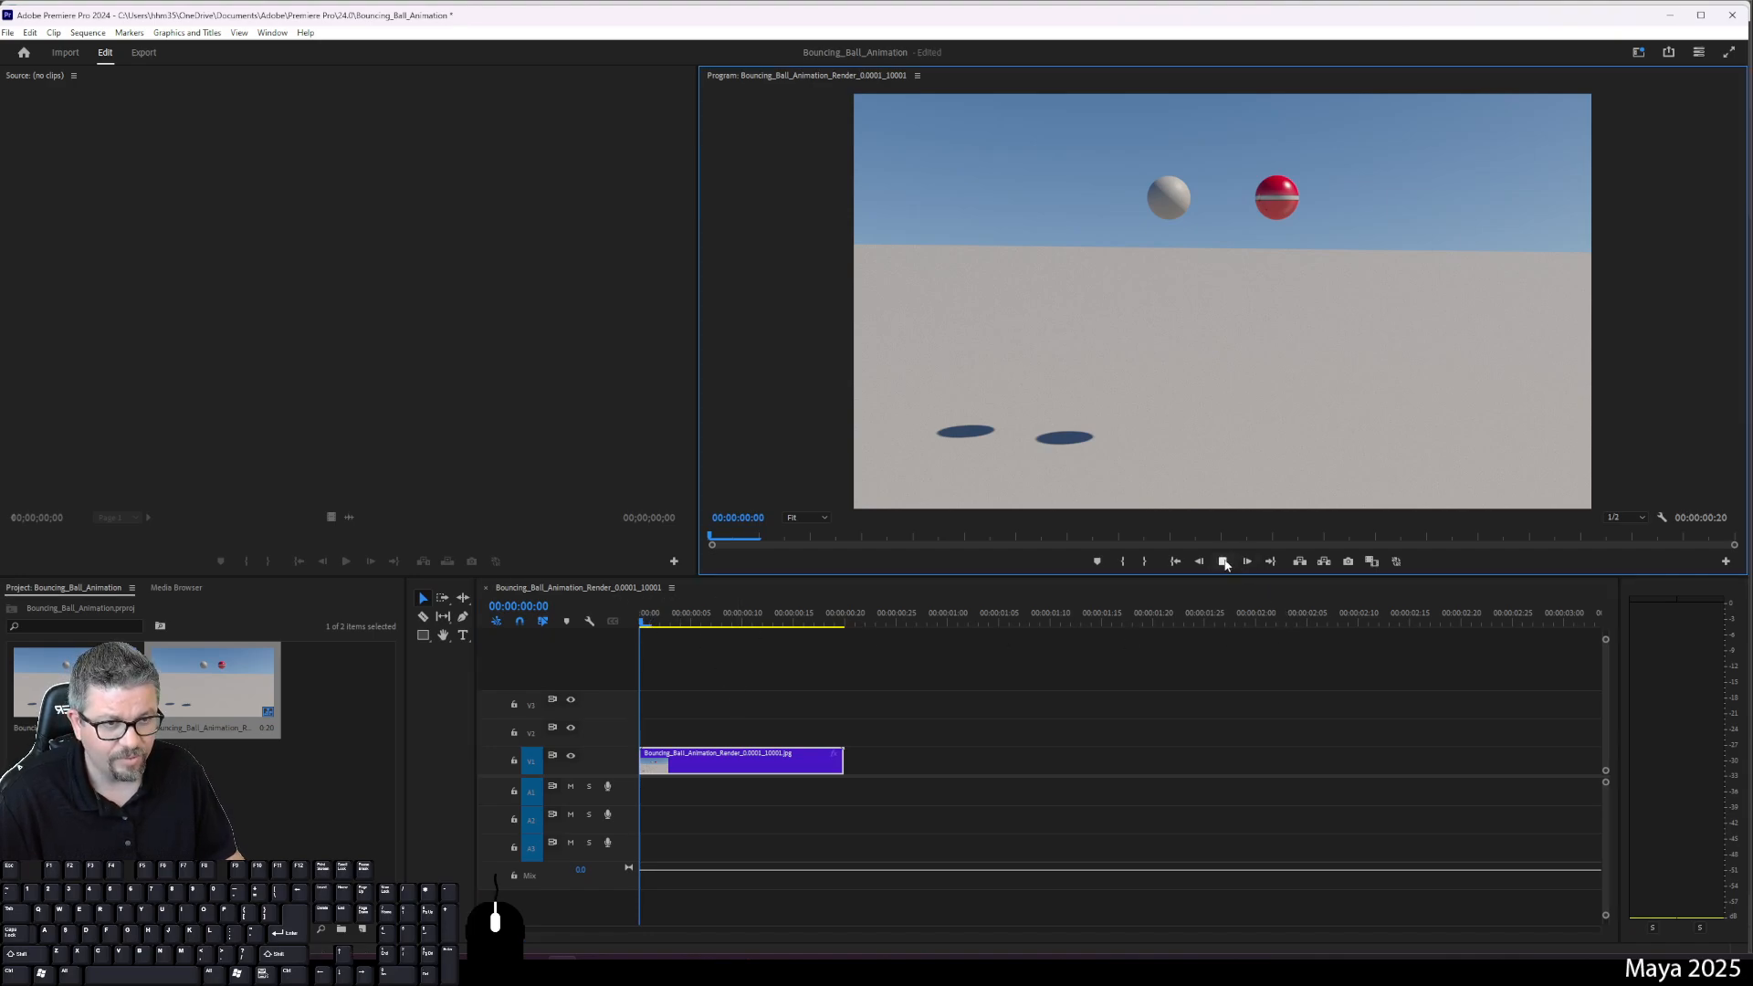
left_click(1223, 561)
left_click(921, 736)
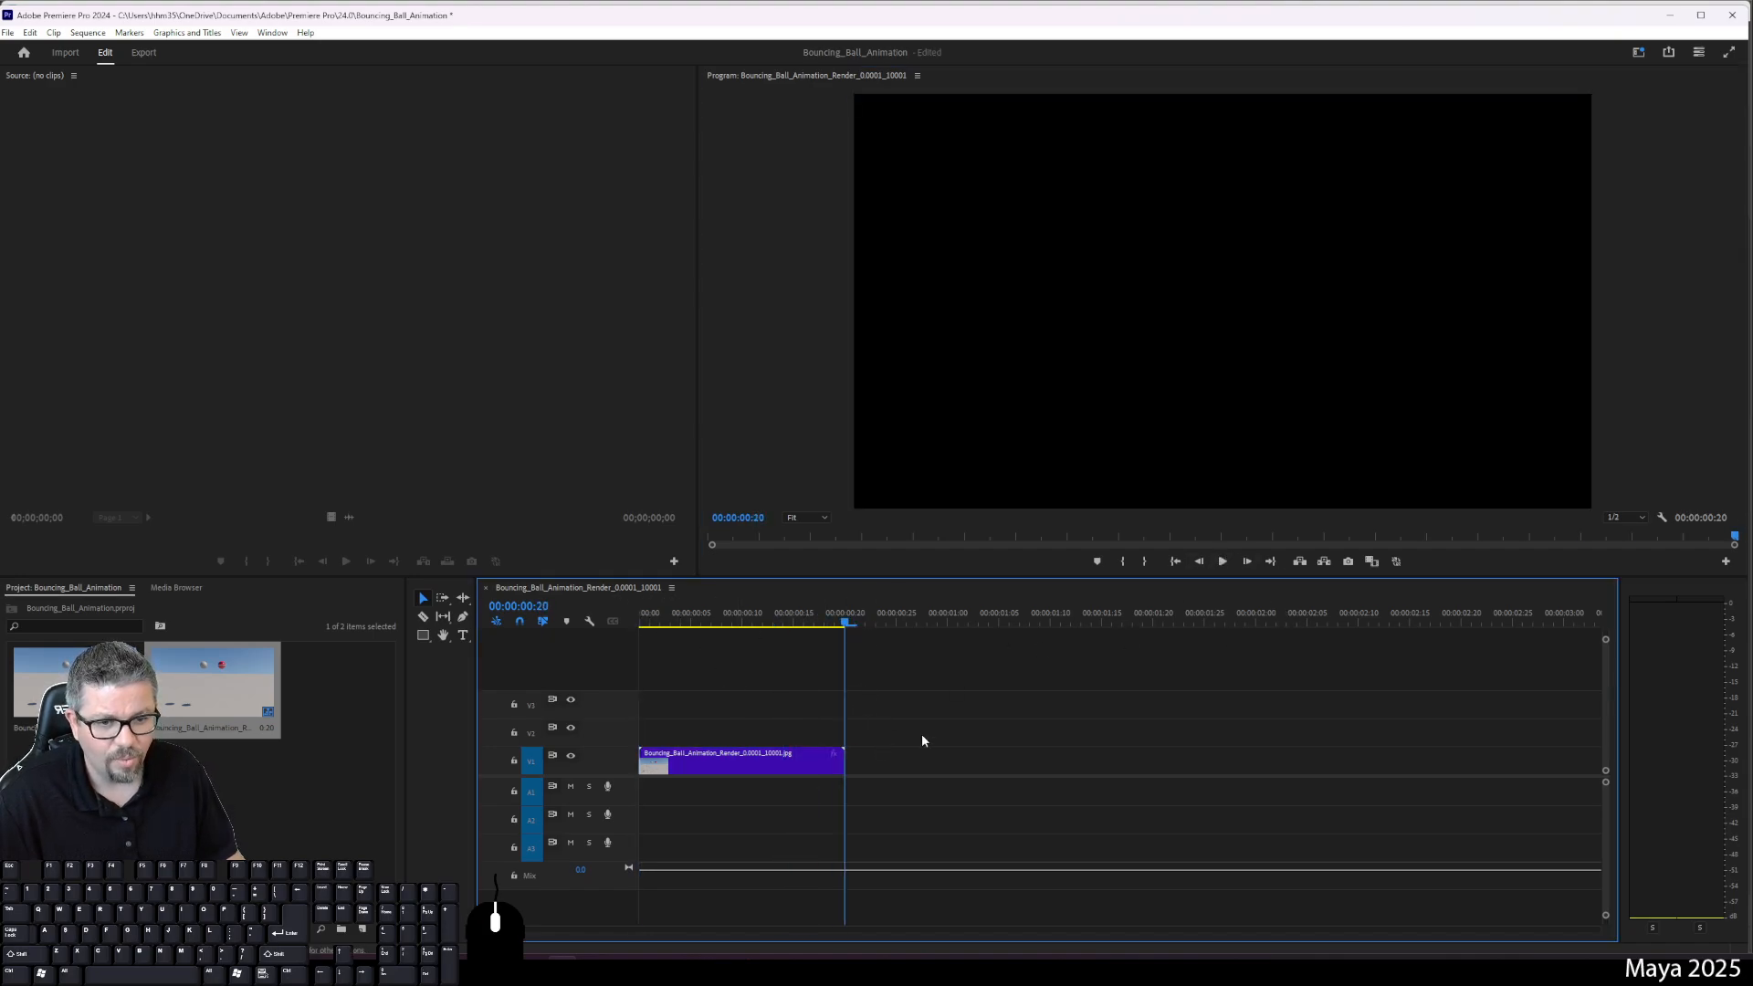
Step: Delete the bouncing ball clip from the timeline, keeping the sequence and source clip in the project
left_click(817, 763)
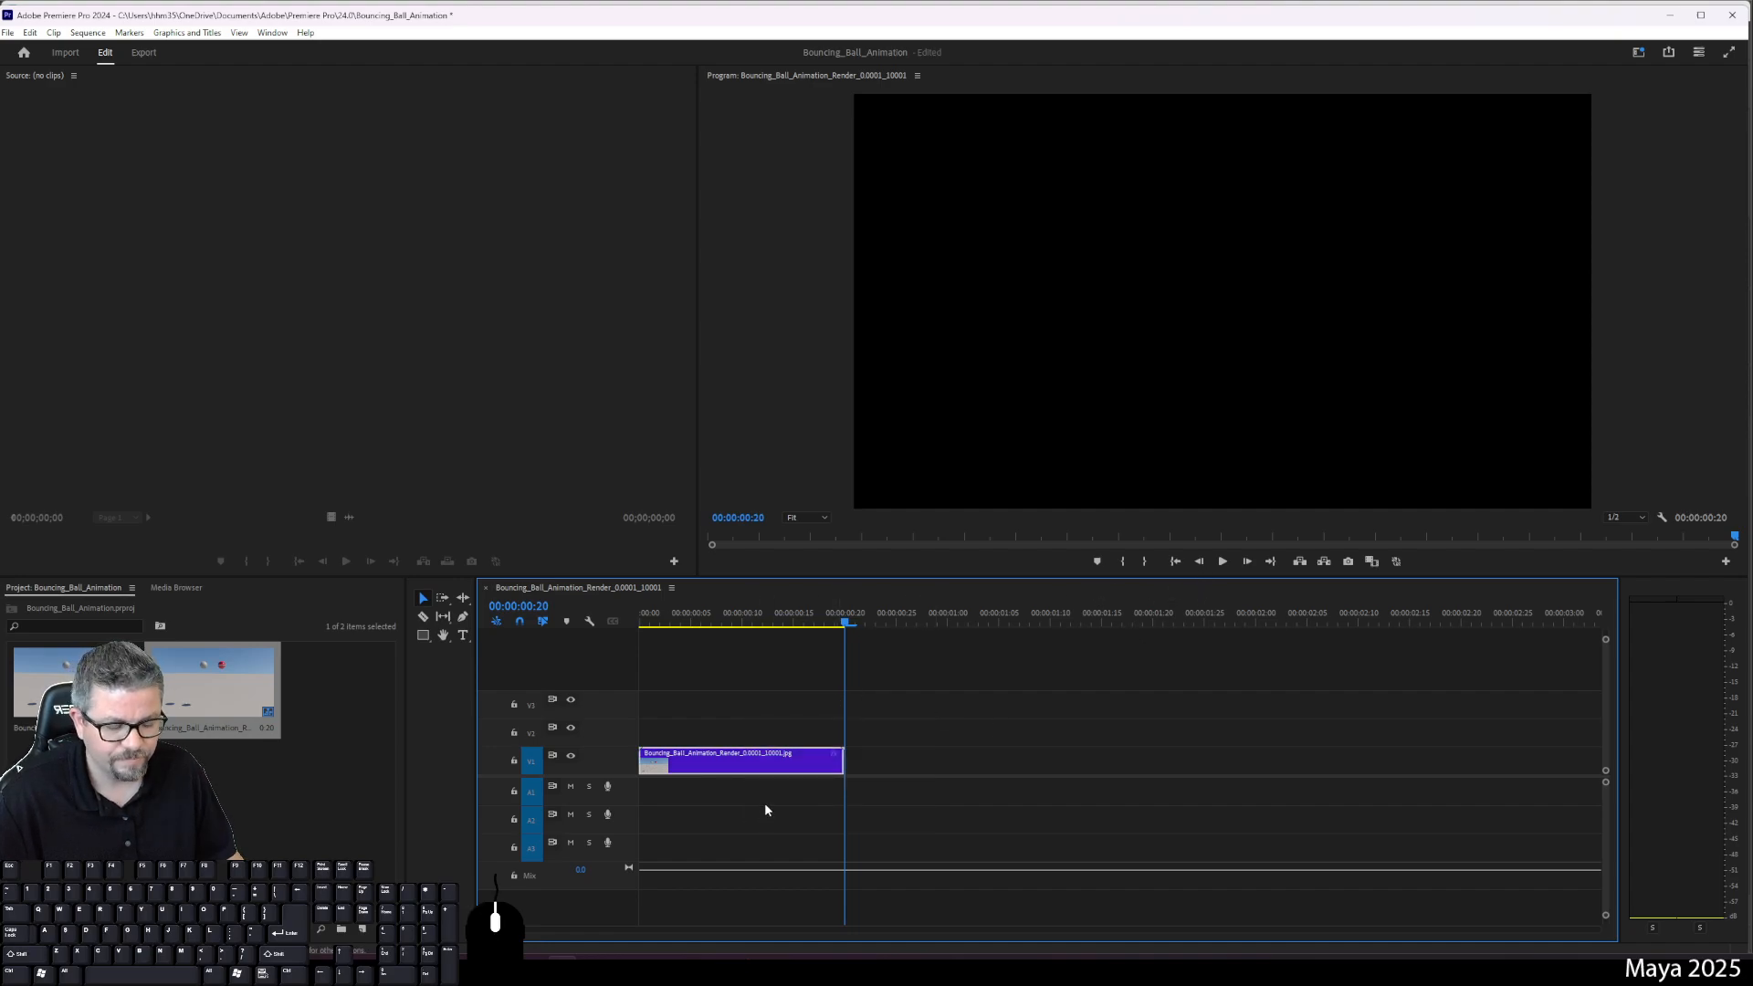
key("Delete")
left_click(243, 824)
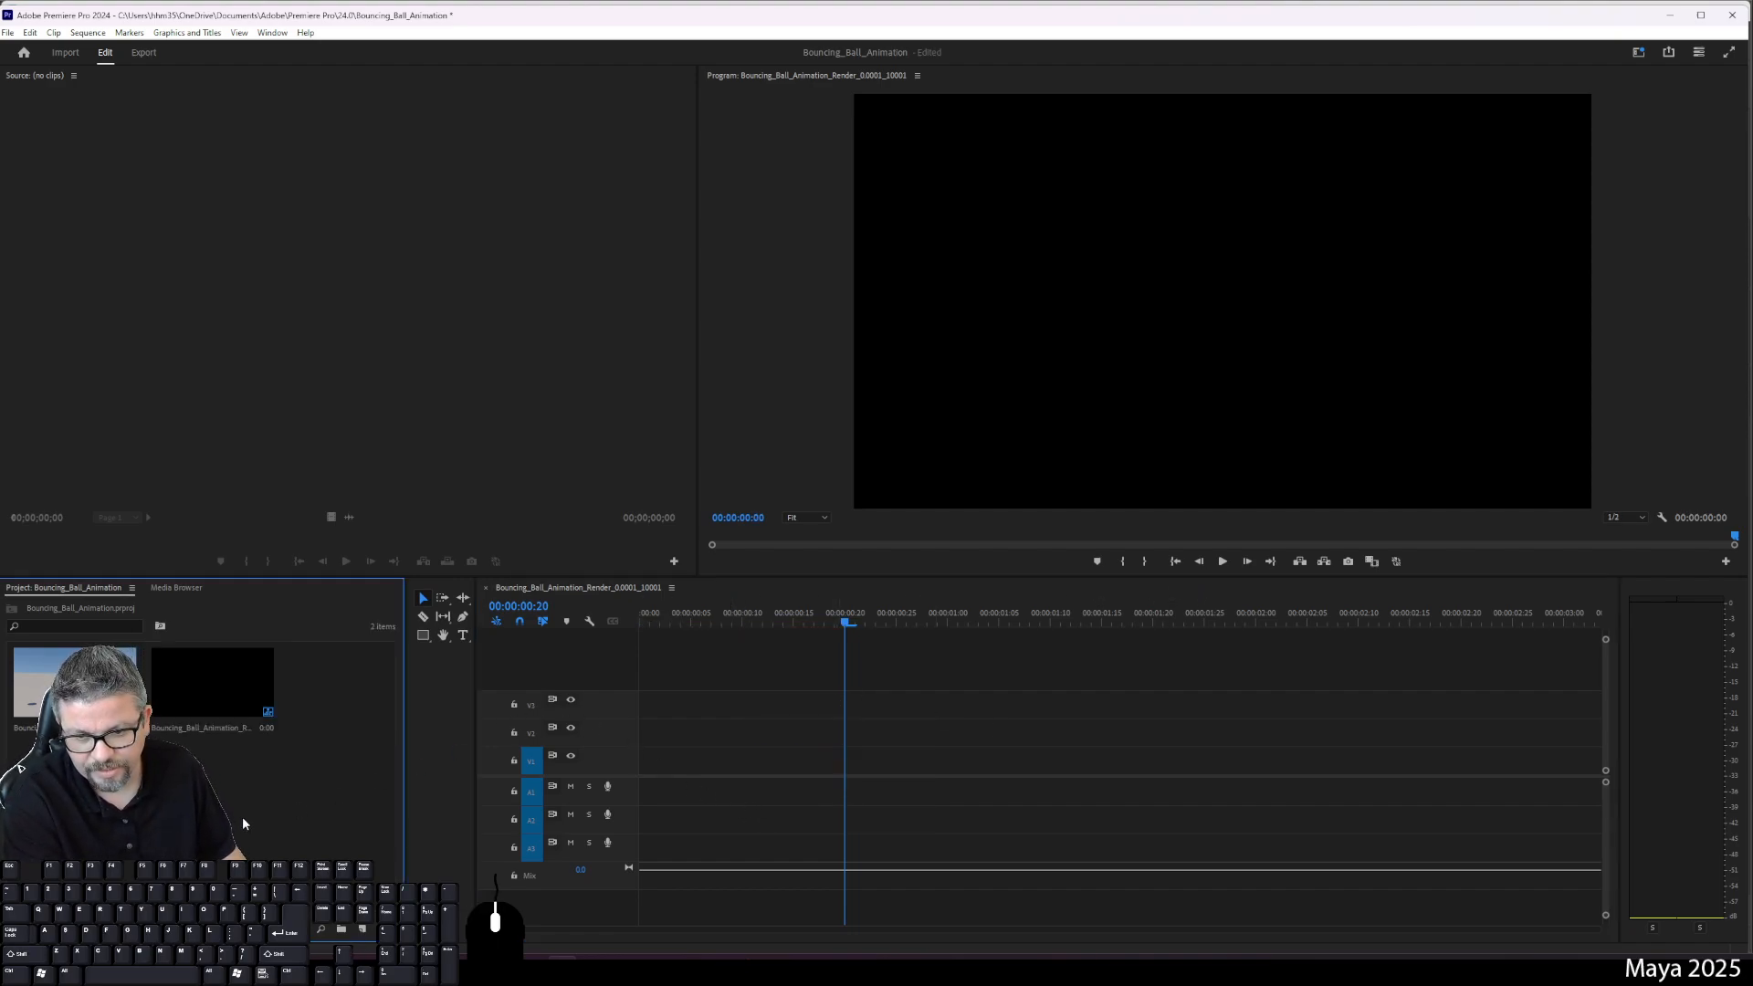
Step: Interpret the imported image sequence's footage at an assumed frame rate of 24 fps
left_click(82, 689)
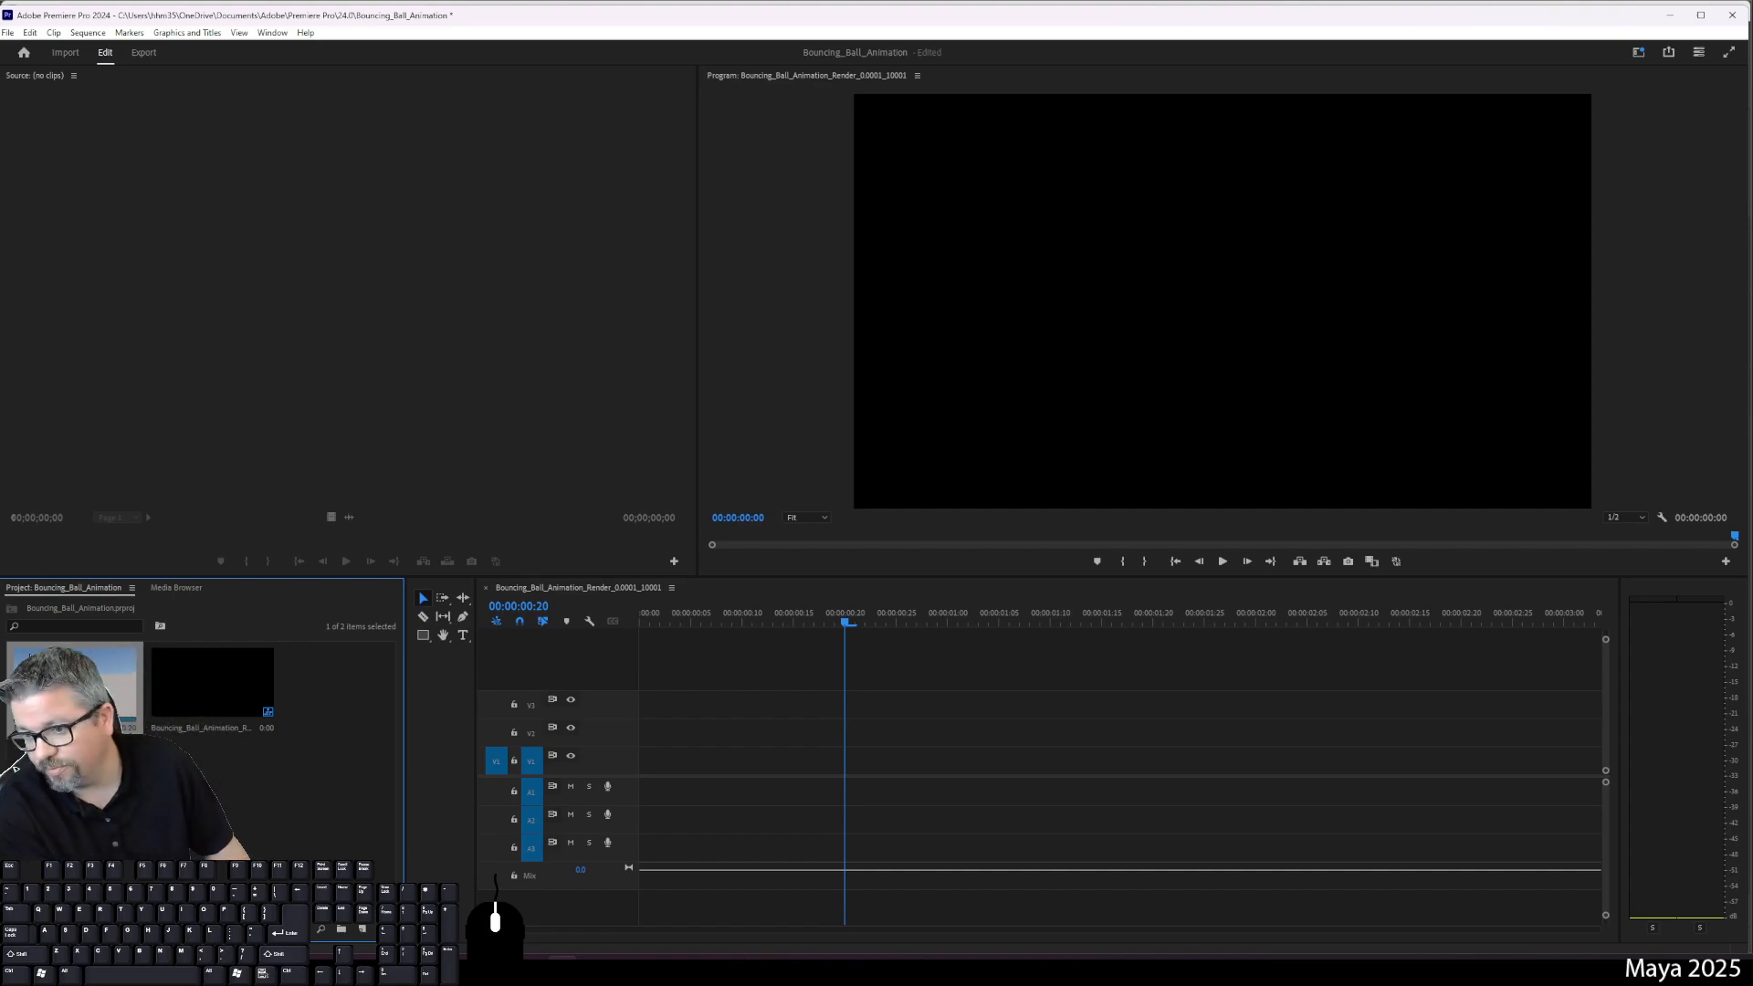
right_click(32, 660)
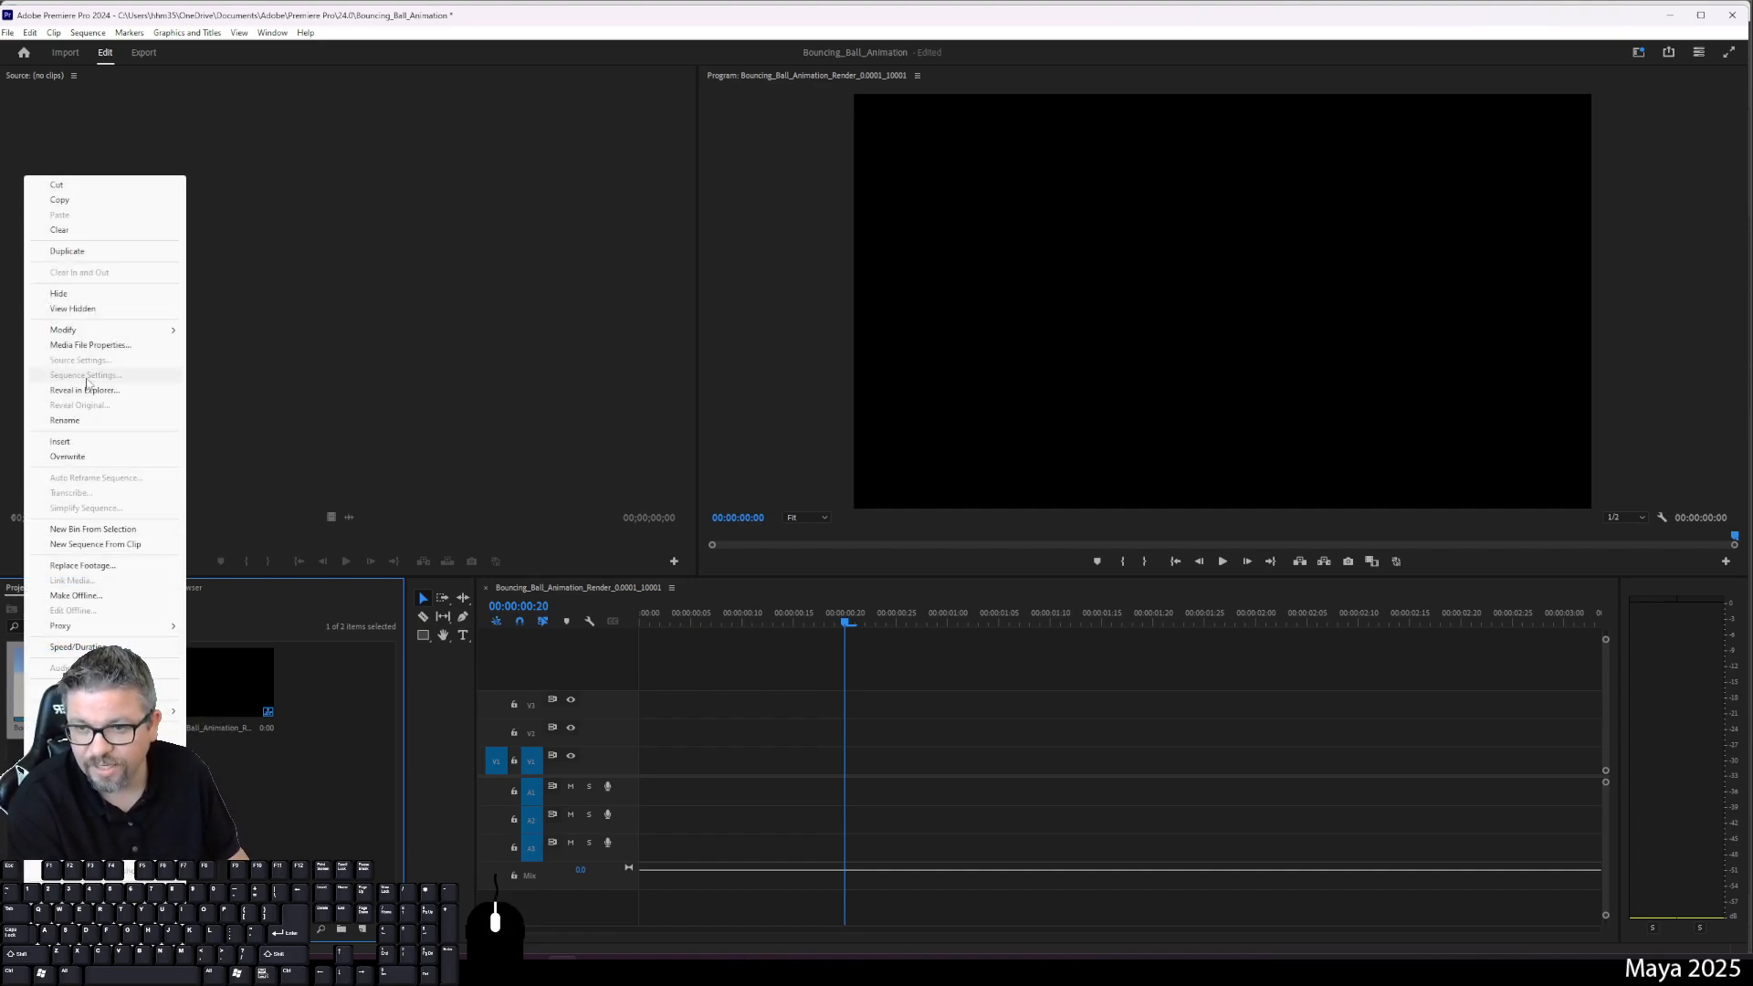
mouse_move(86, 335)
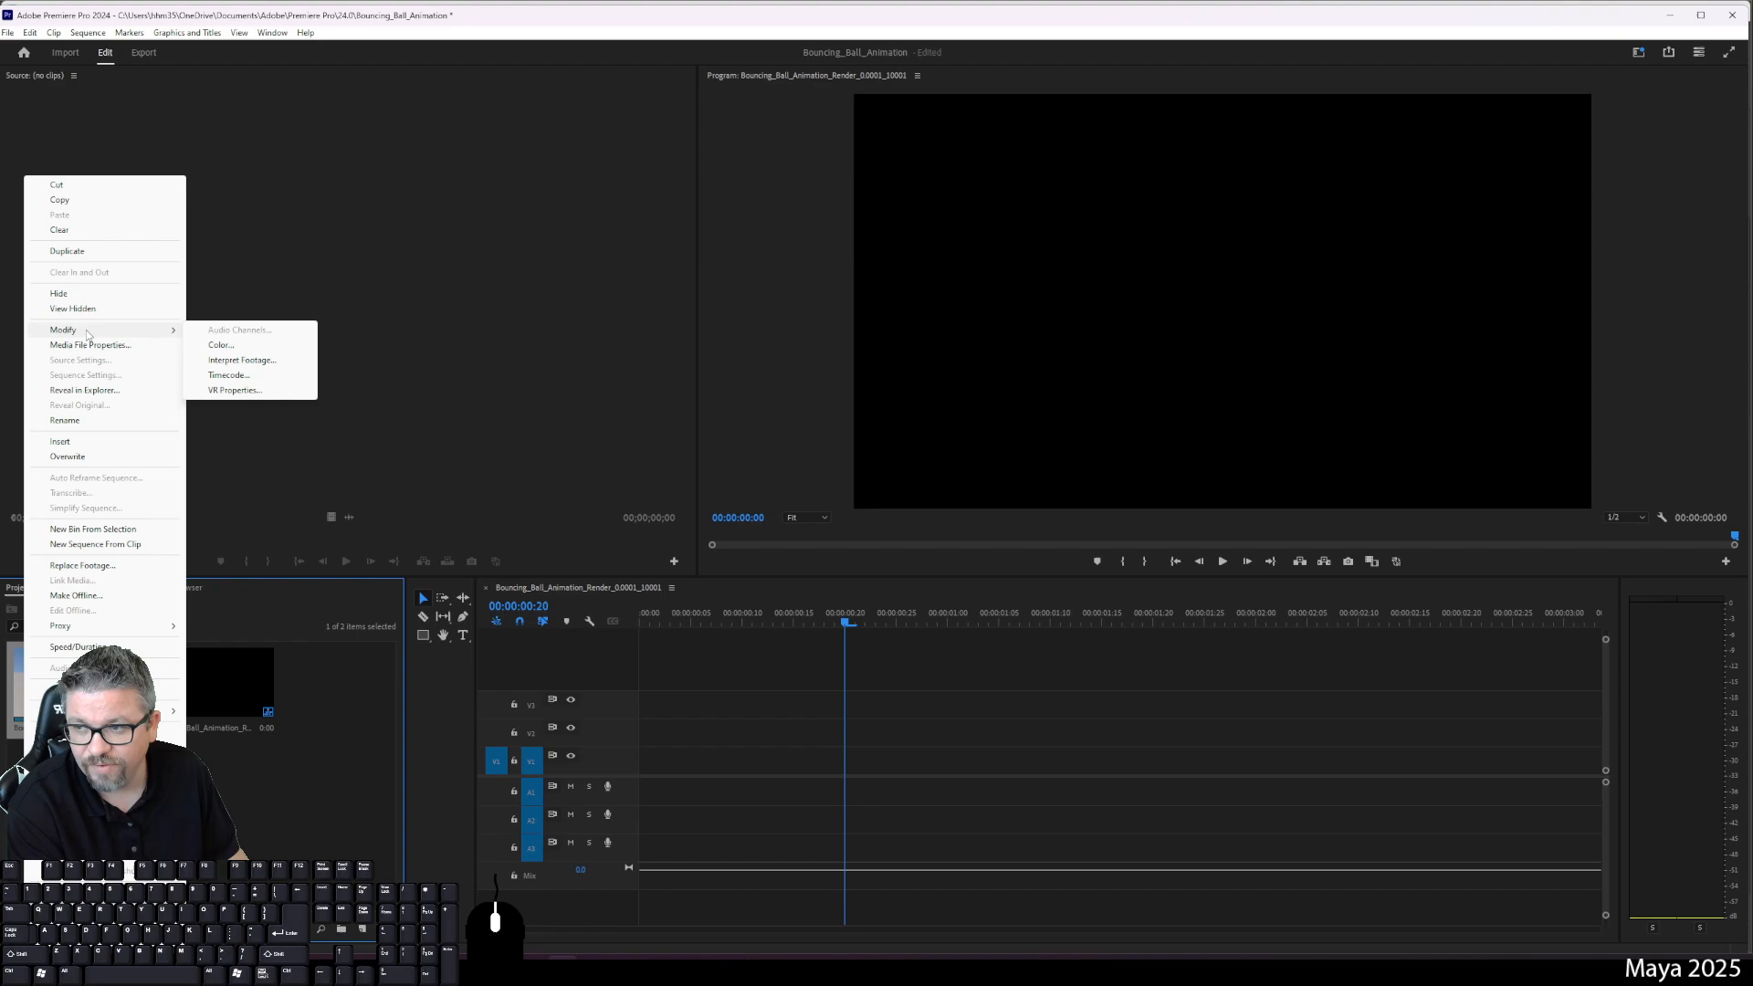
left_click(260, 362)
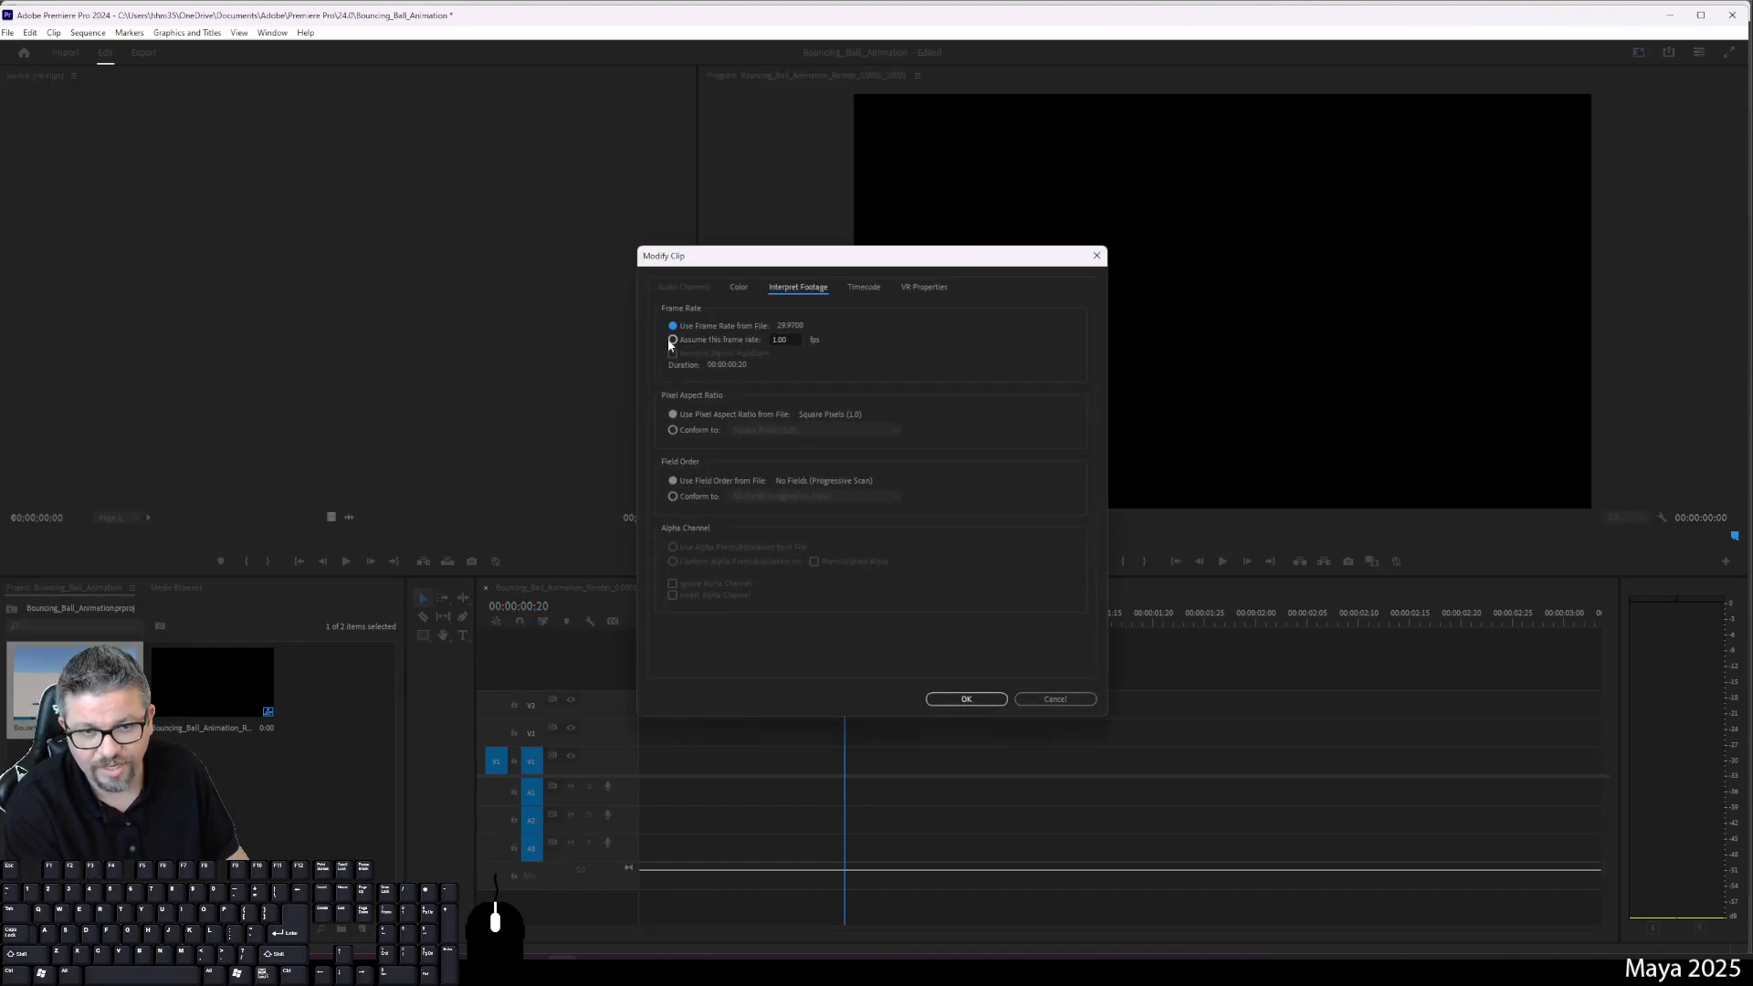
left_click(672, 340)
type("24")
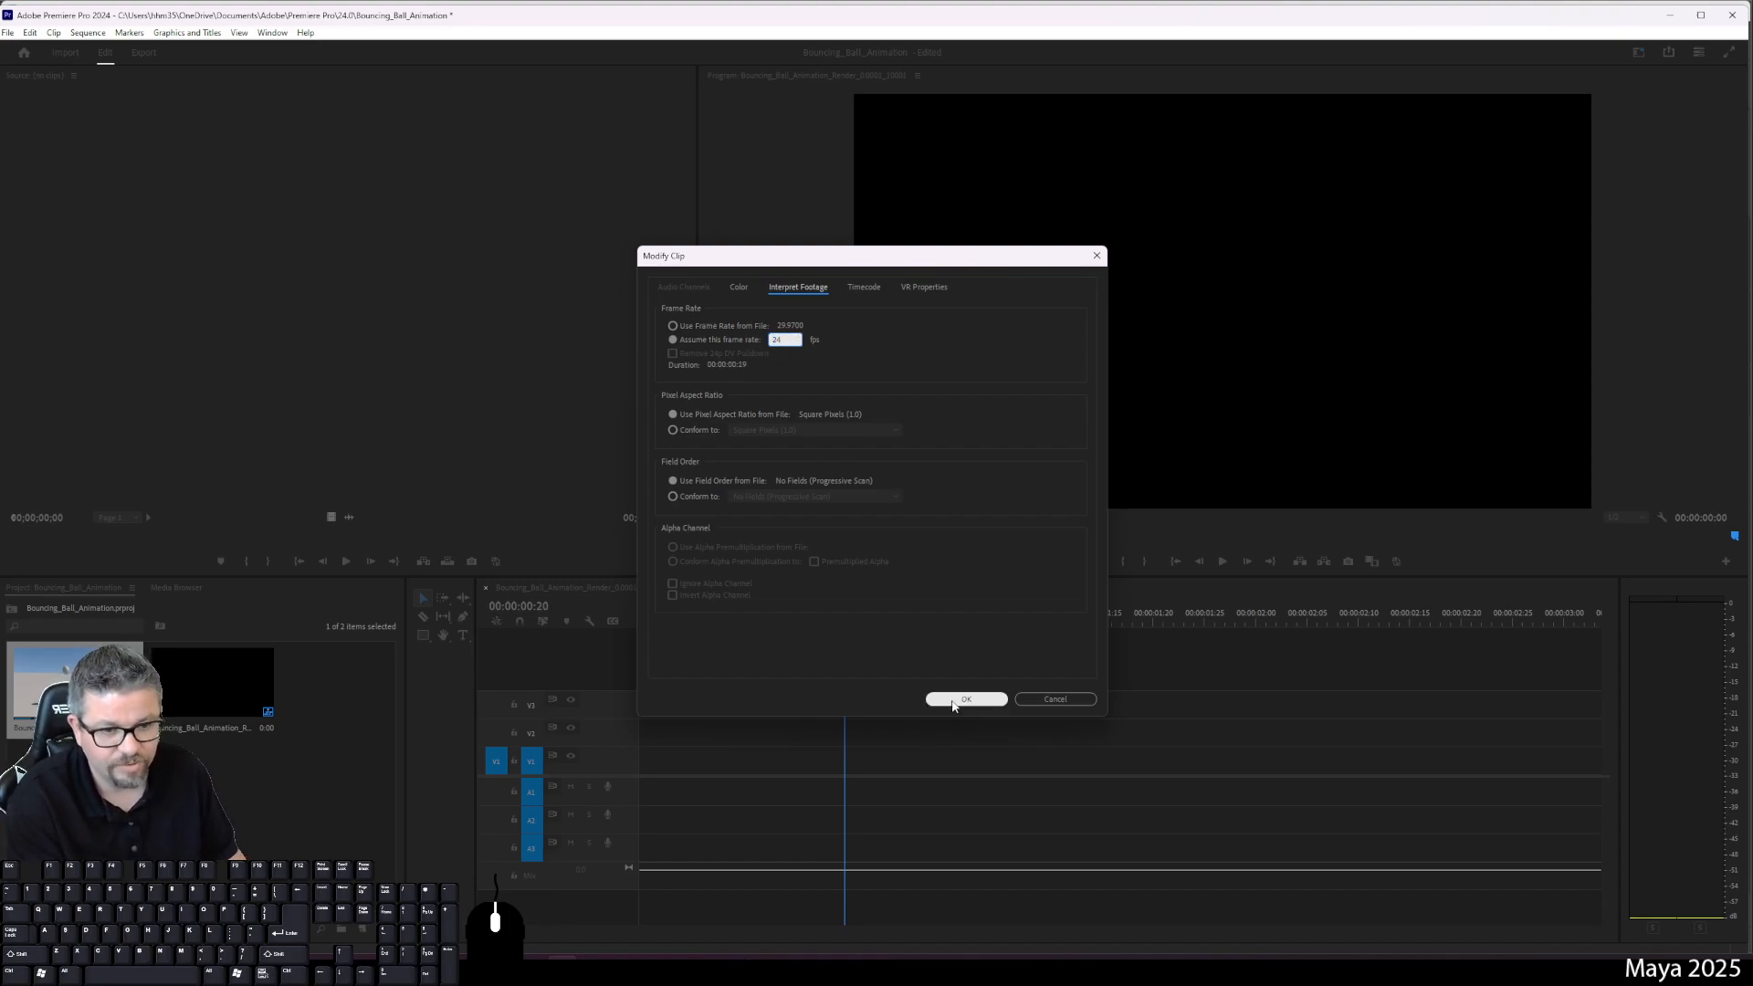
left_click(692, 688)
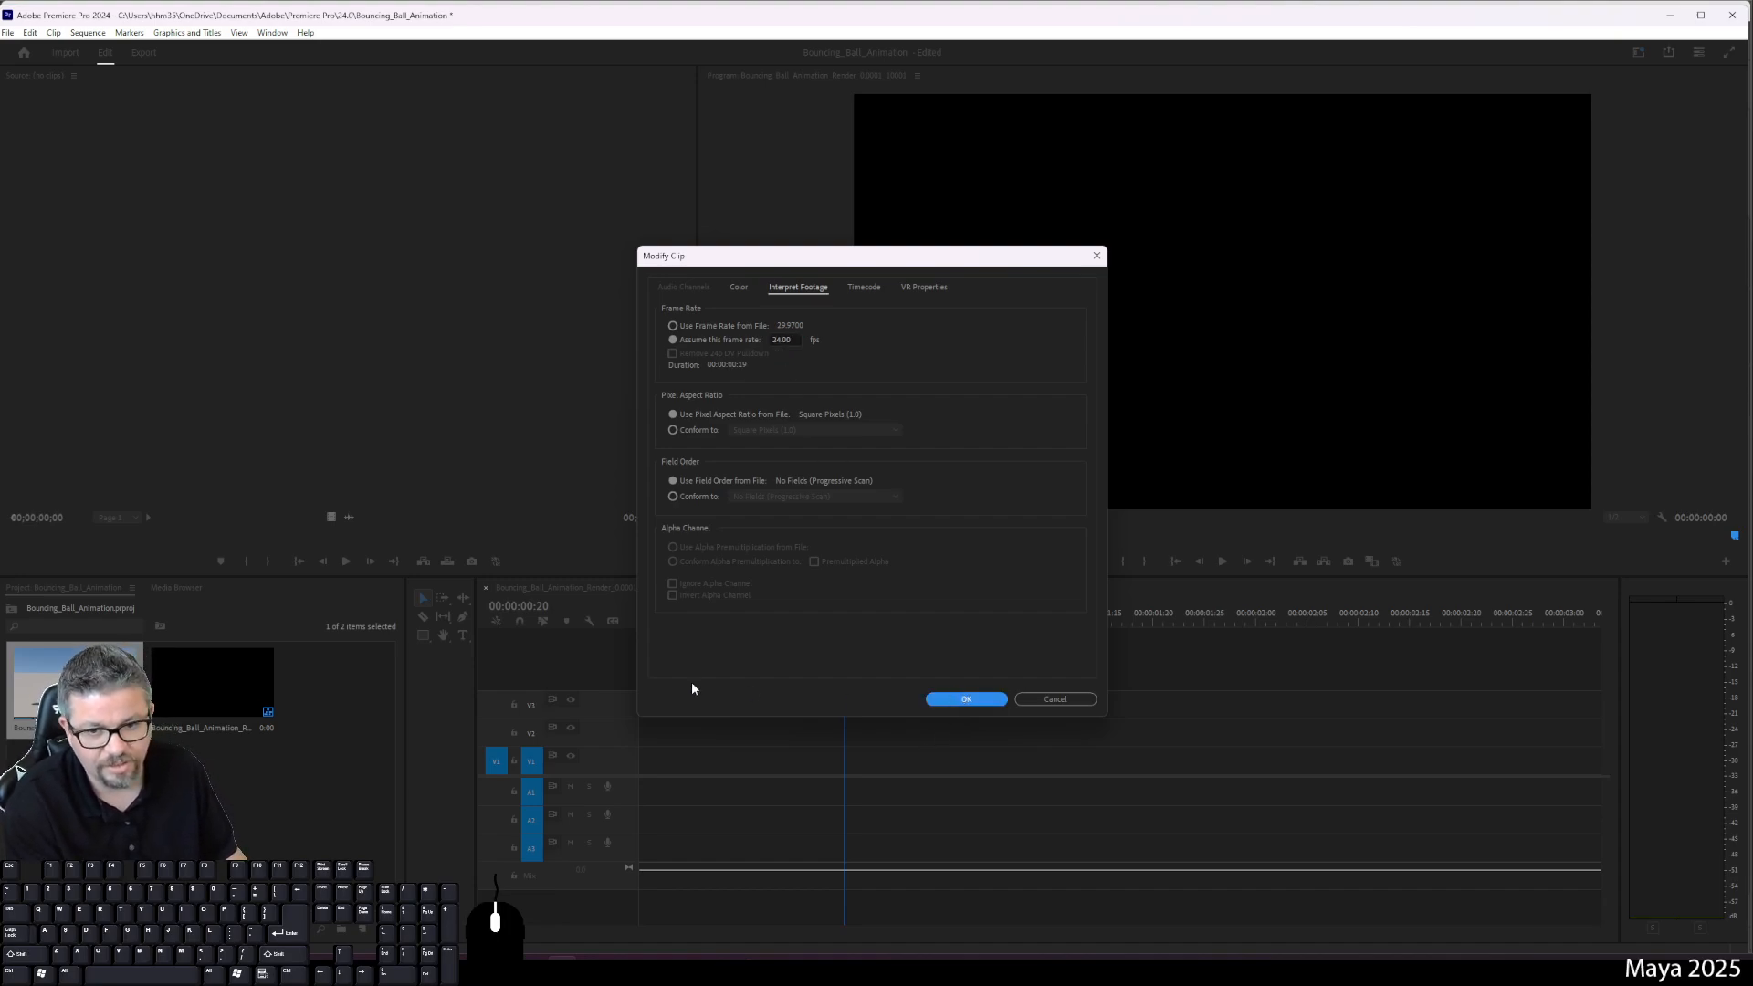
left_click(940, 696)
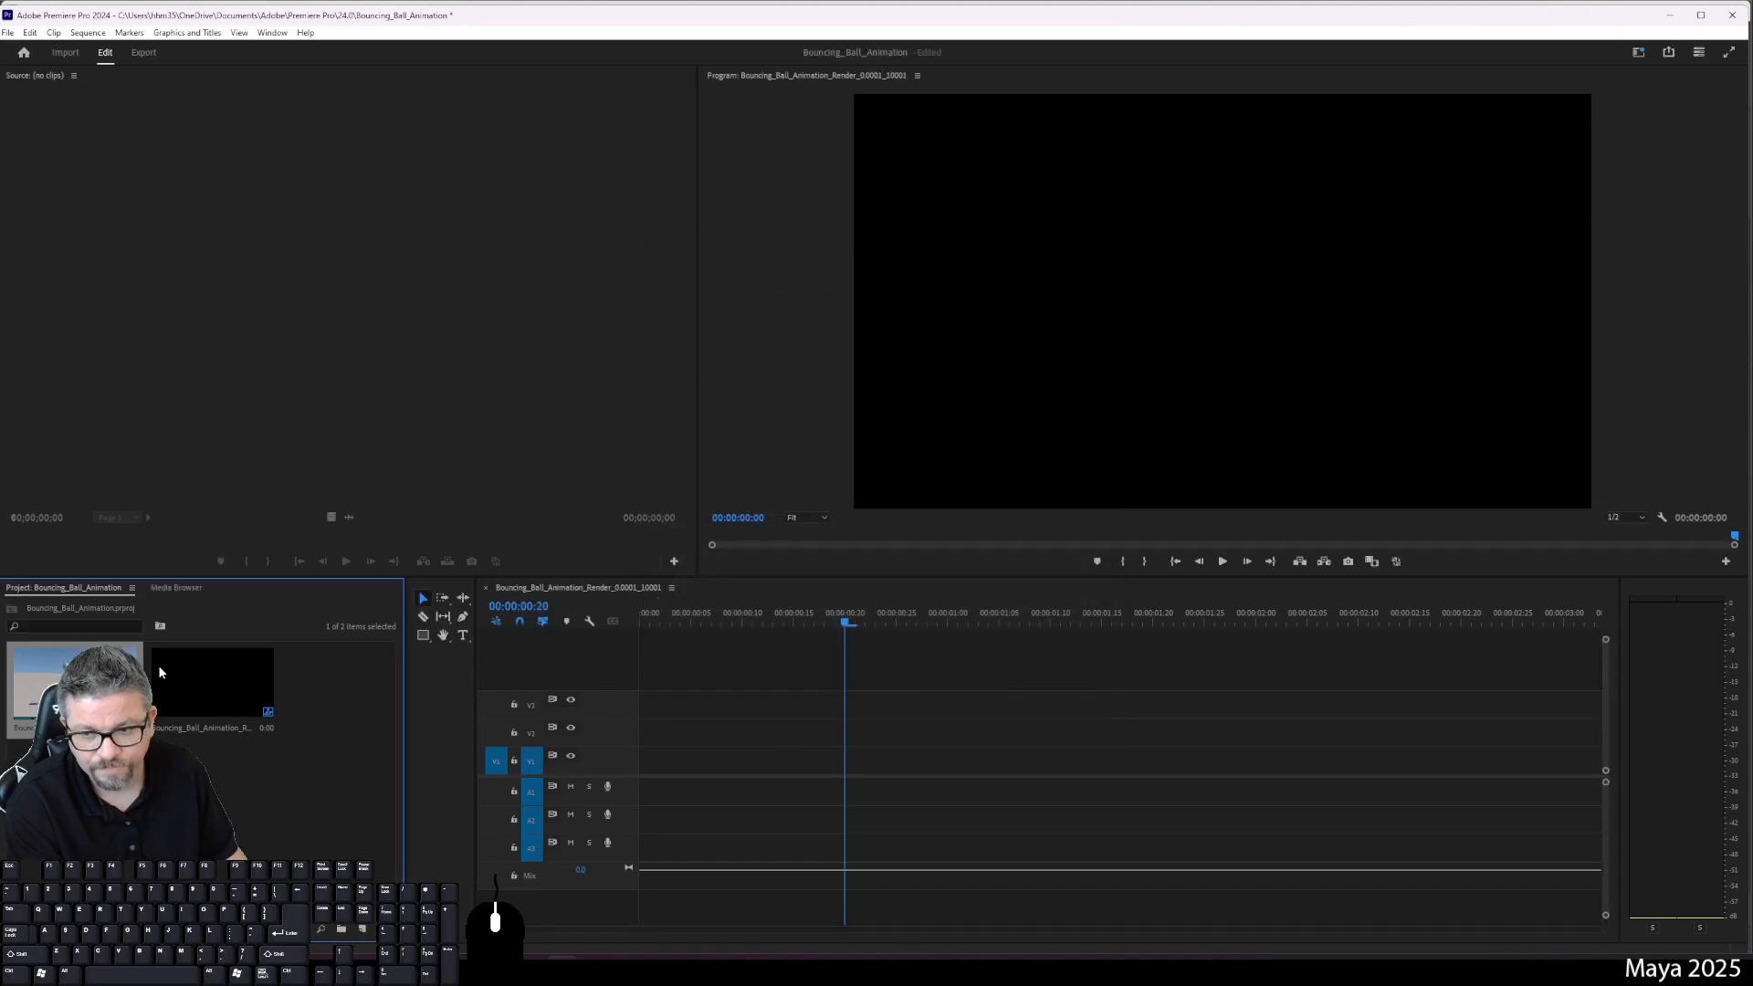
Step: Place the reinterpreted clip at the start of the first video track and change the sequence settings to match it
left_click_drag(212, 680, 637, 757)
left_click_drag(669, 759, 670, 762)
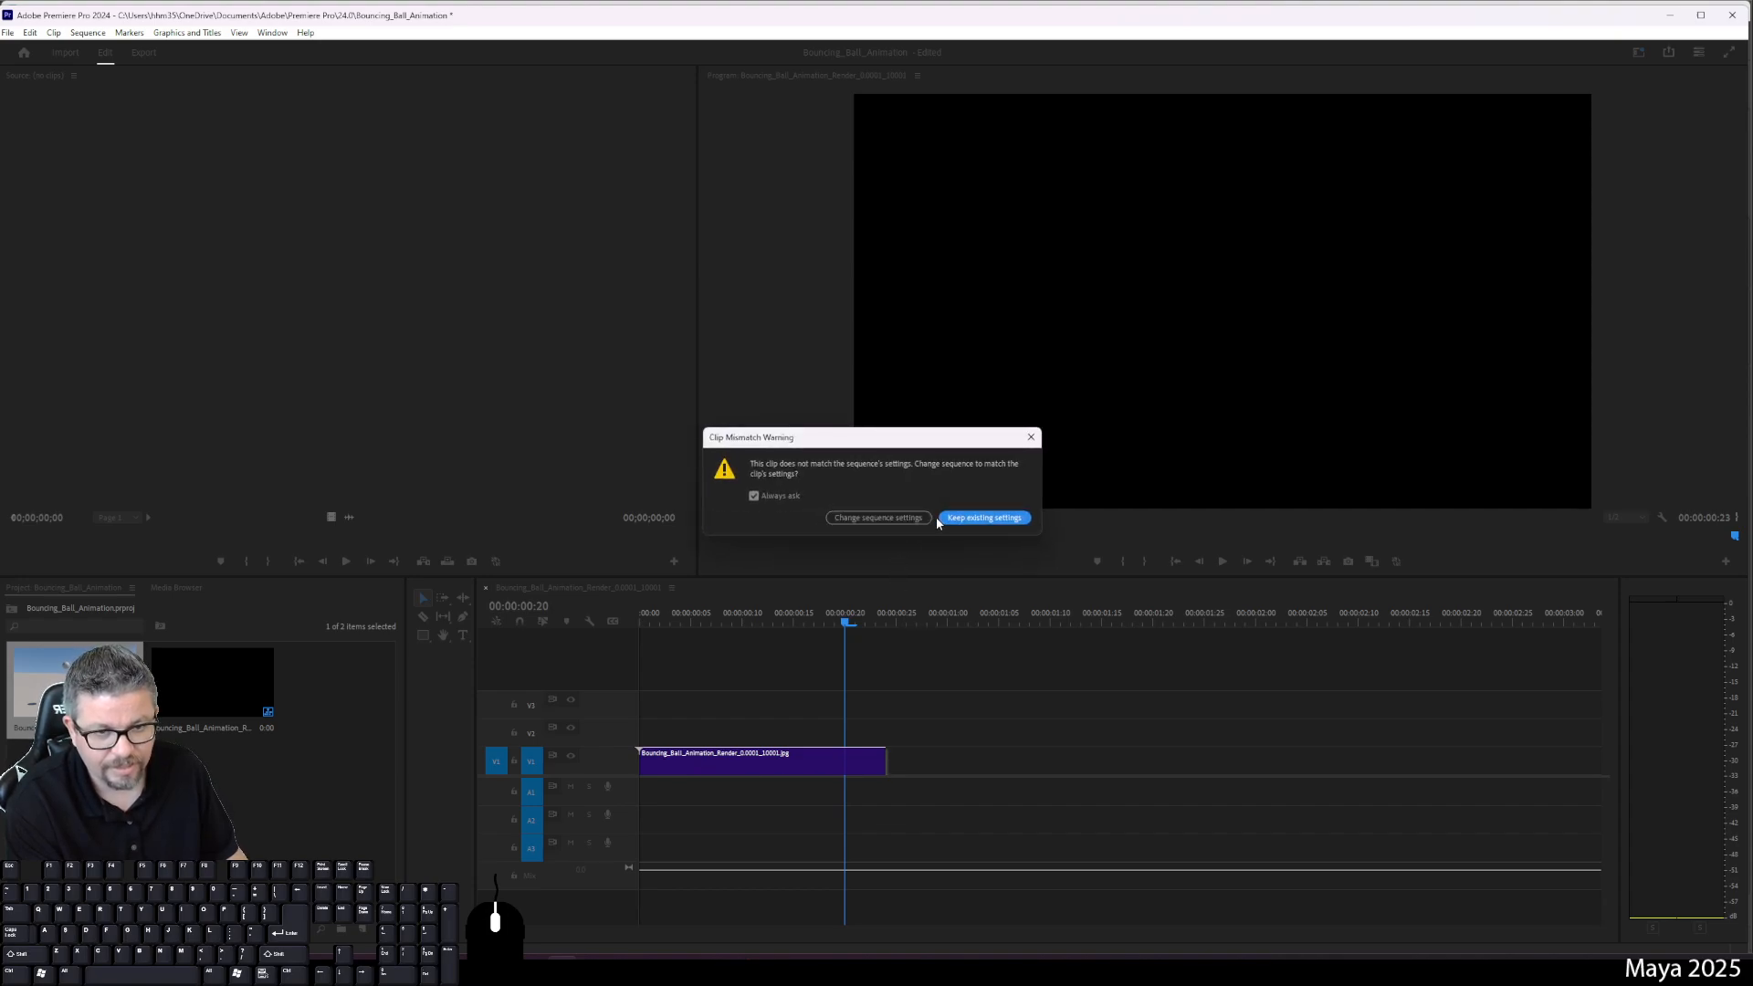
left_click(869, 519)
Step: Play back the 24 fps sequence twice from the beginning and return the playhead to the start
left_click_drag(842, 621, 625, 628)
left_click(1222, 561)
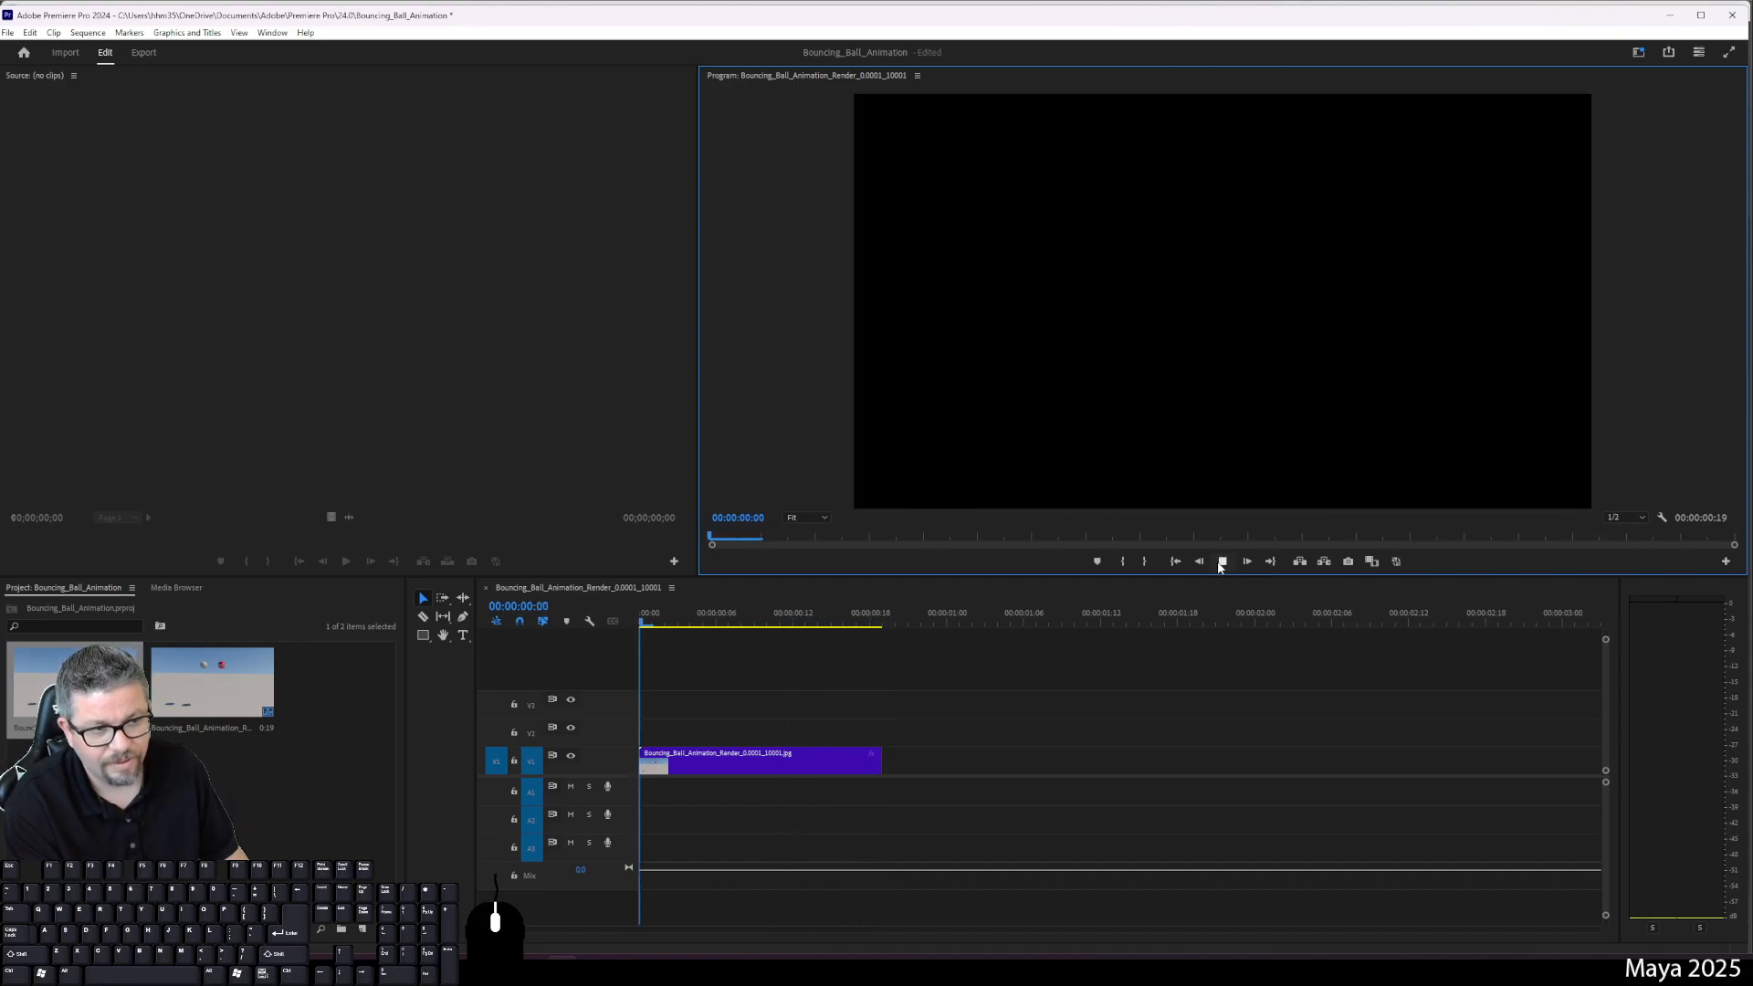
key("space")
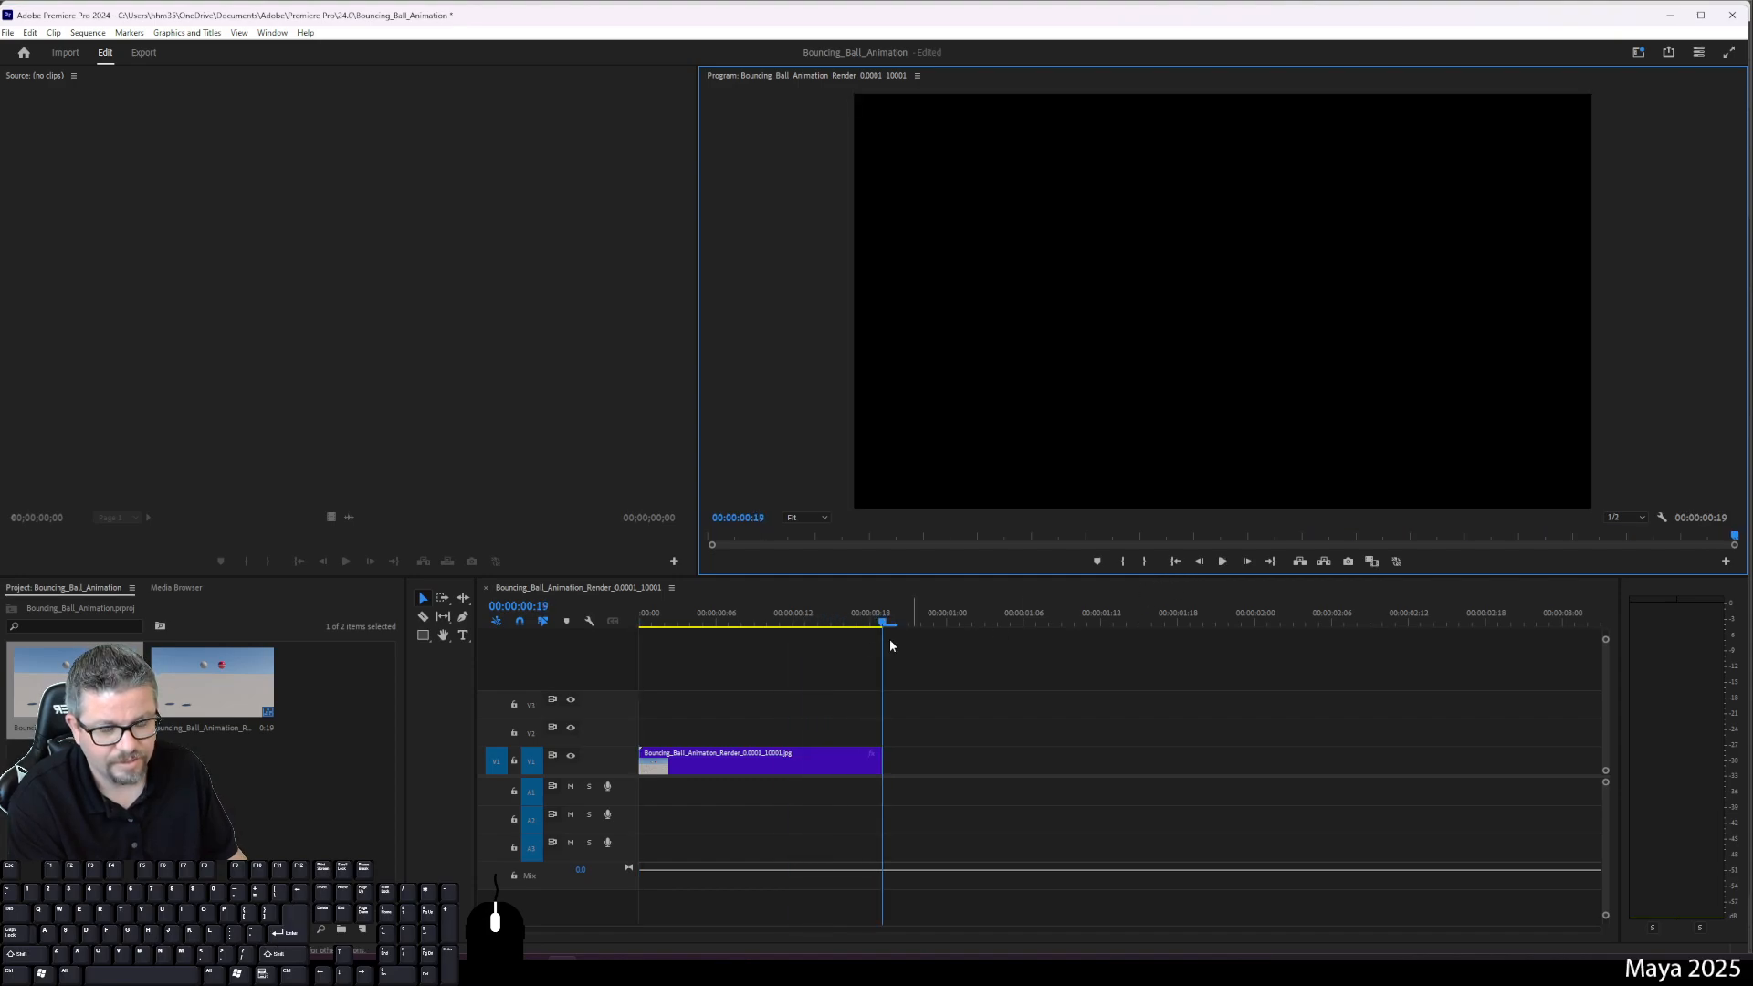
left_click_drag(883, 623, 605, 617)
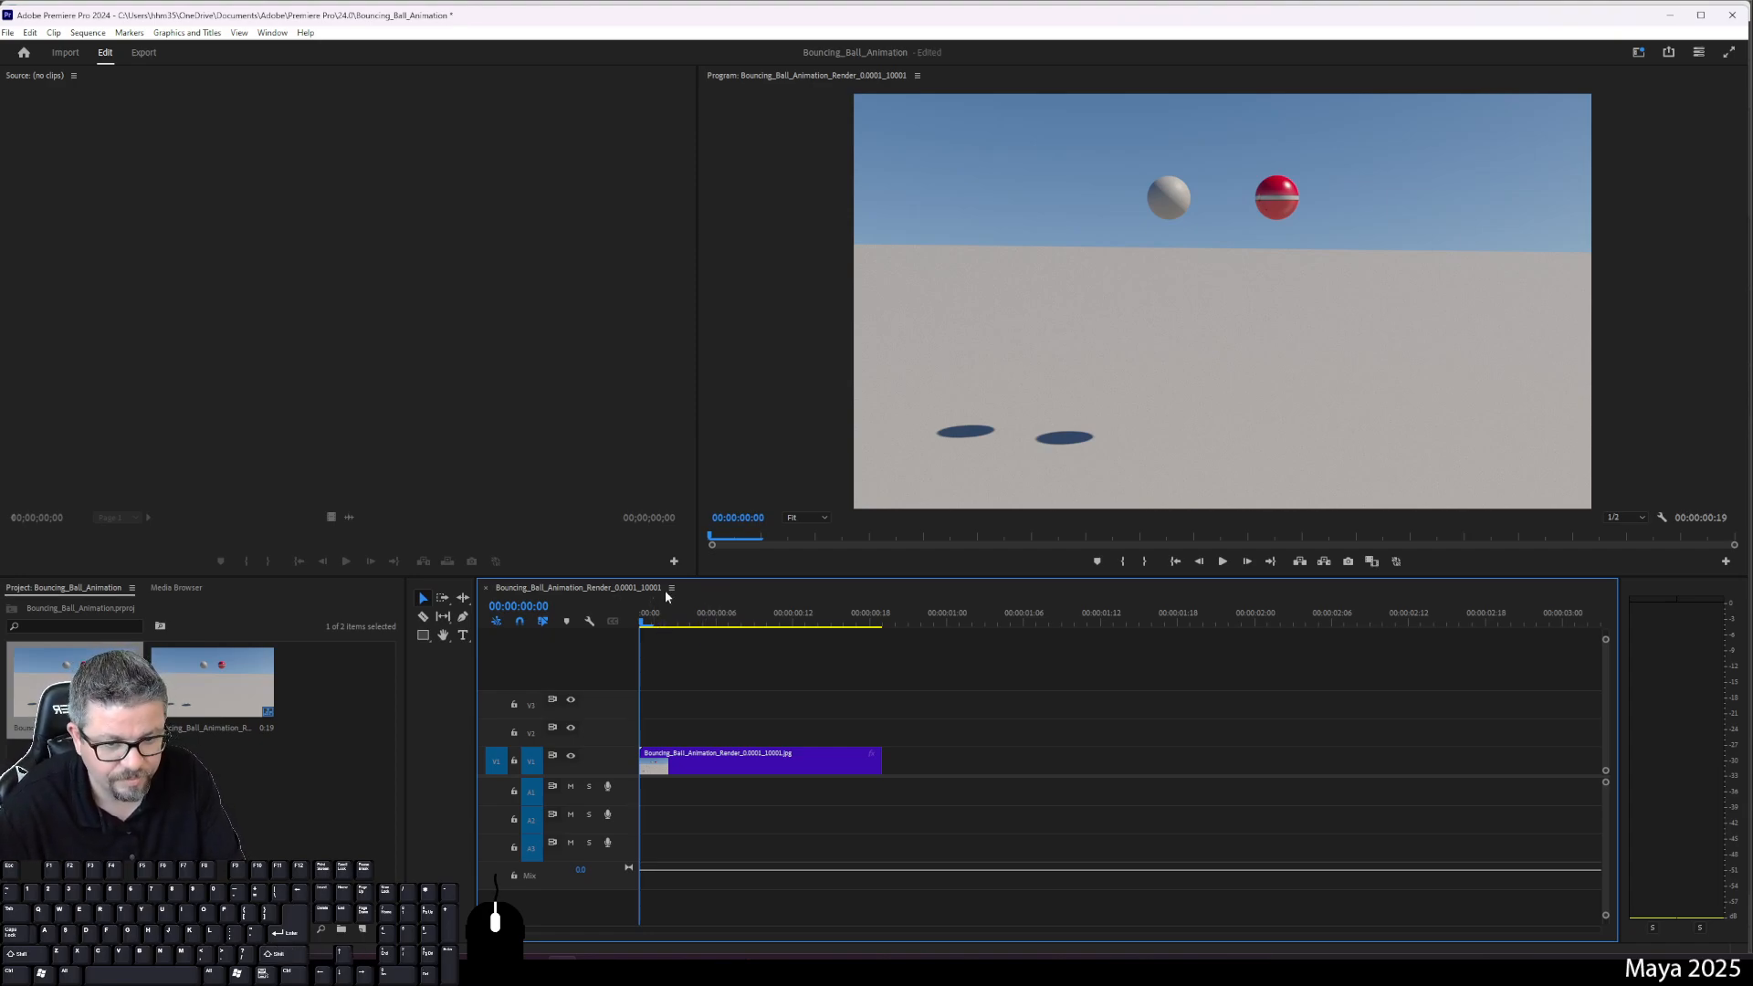
key("space")
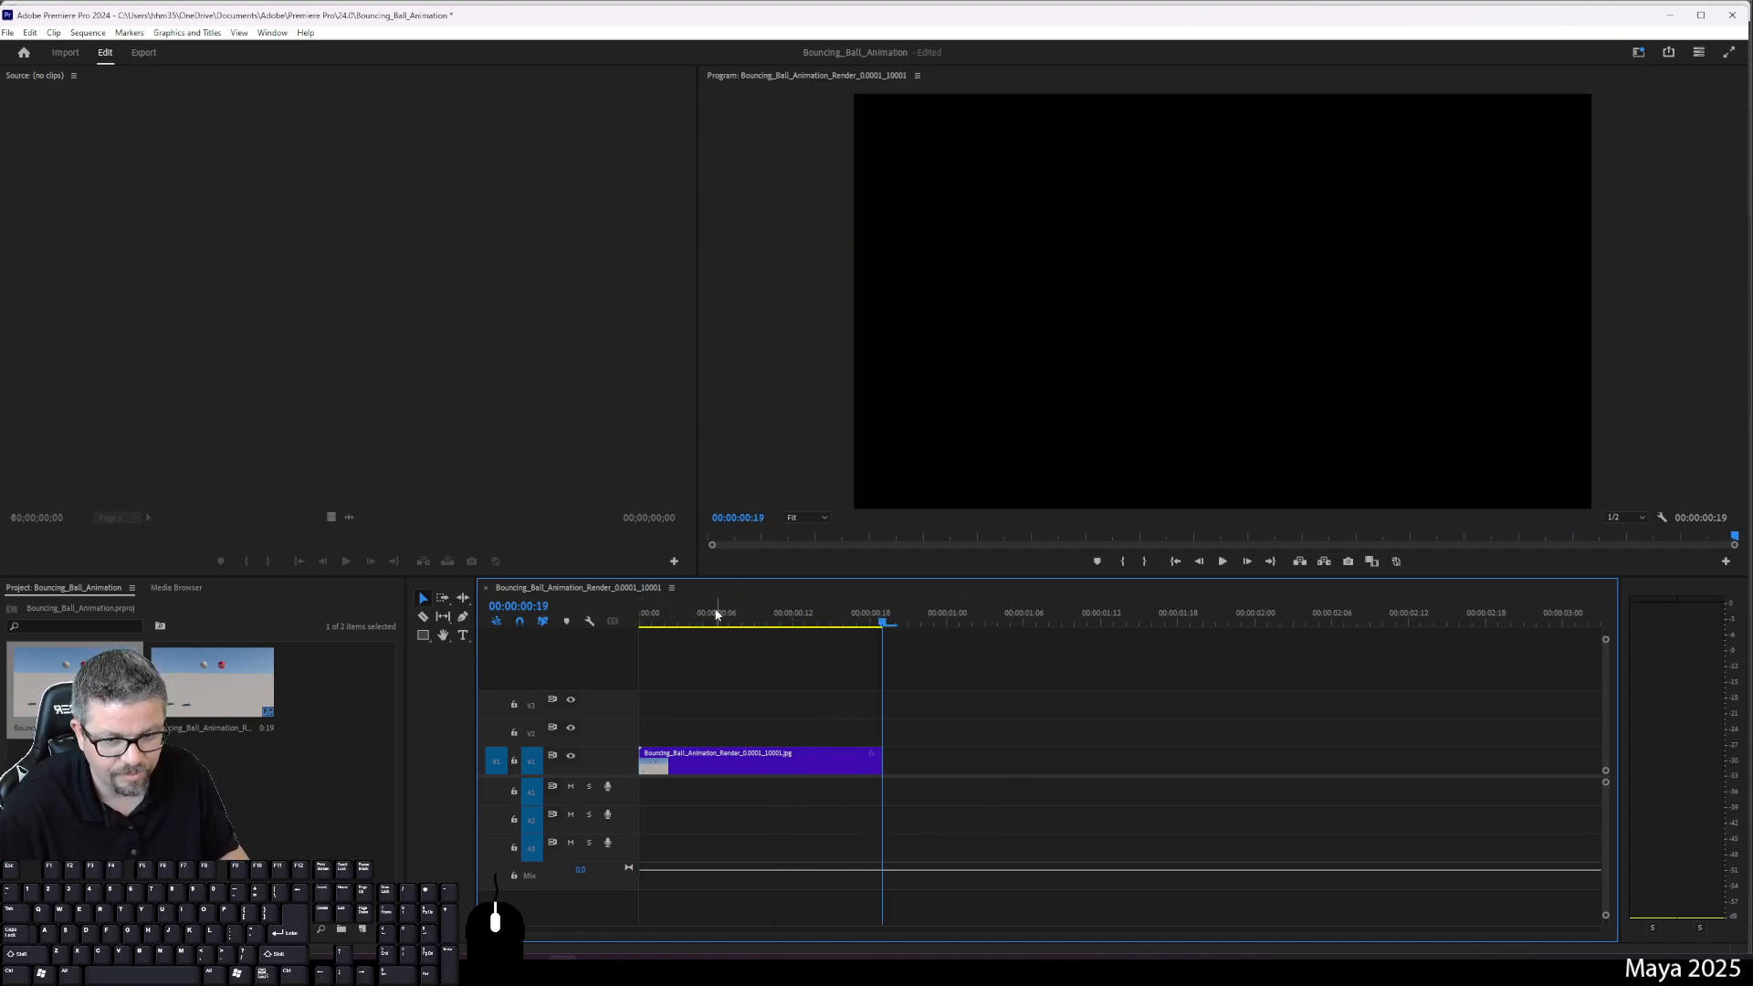
key("Home")
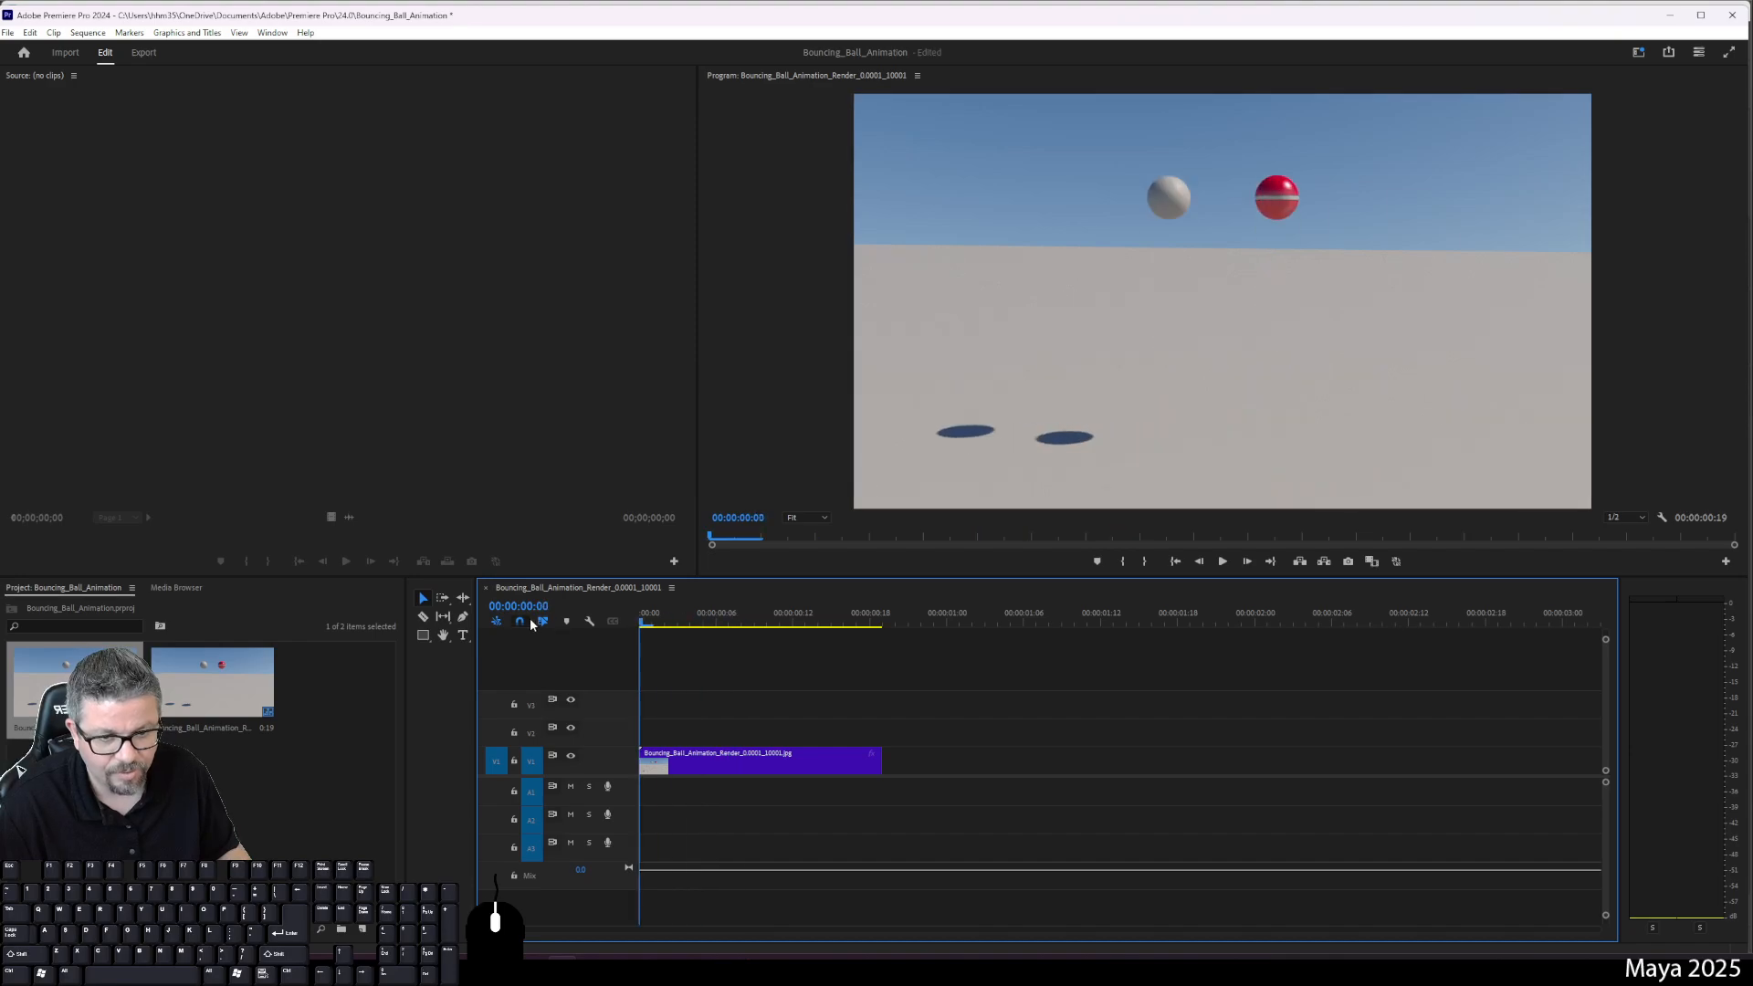
Step: Open the media export settings for the 24 fps sequence and play the export preview
left_click(8, 33)
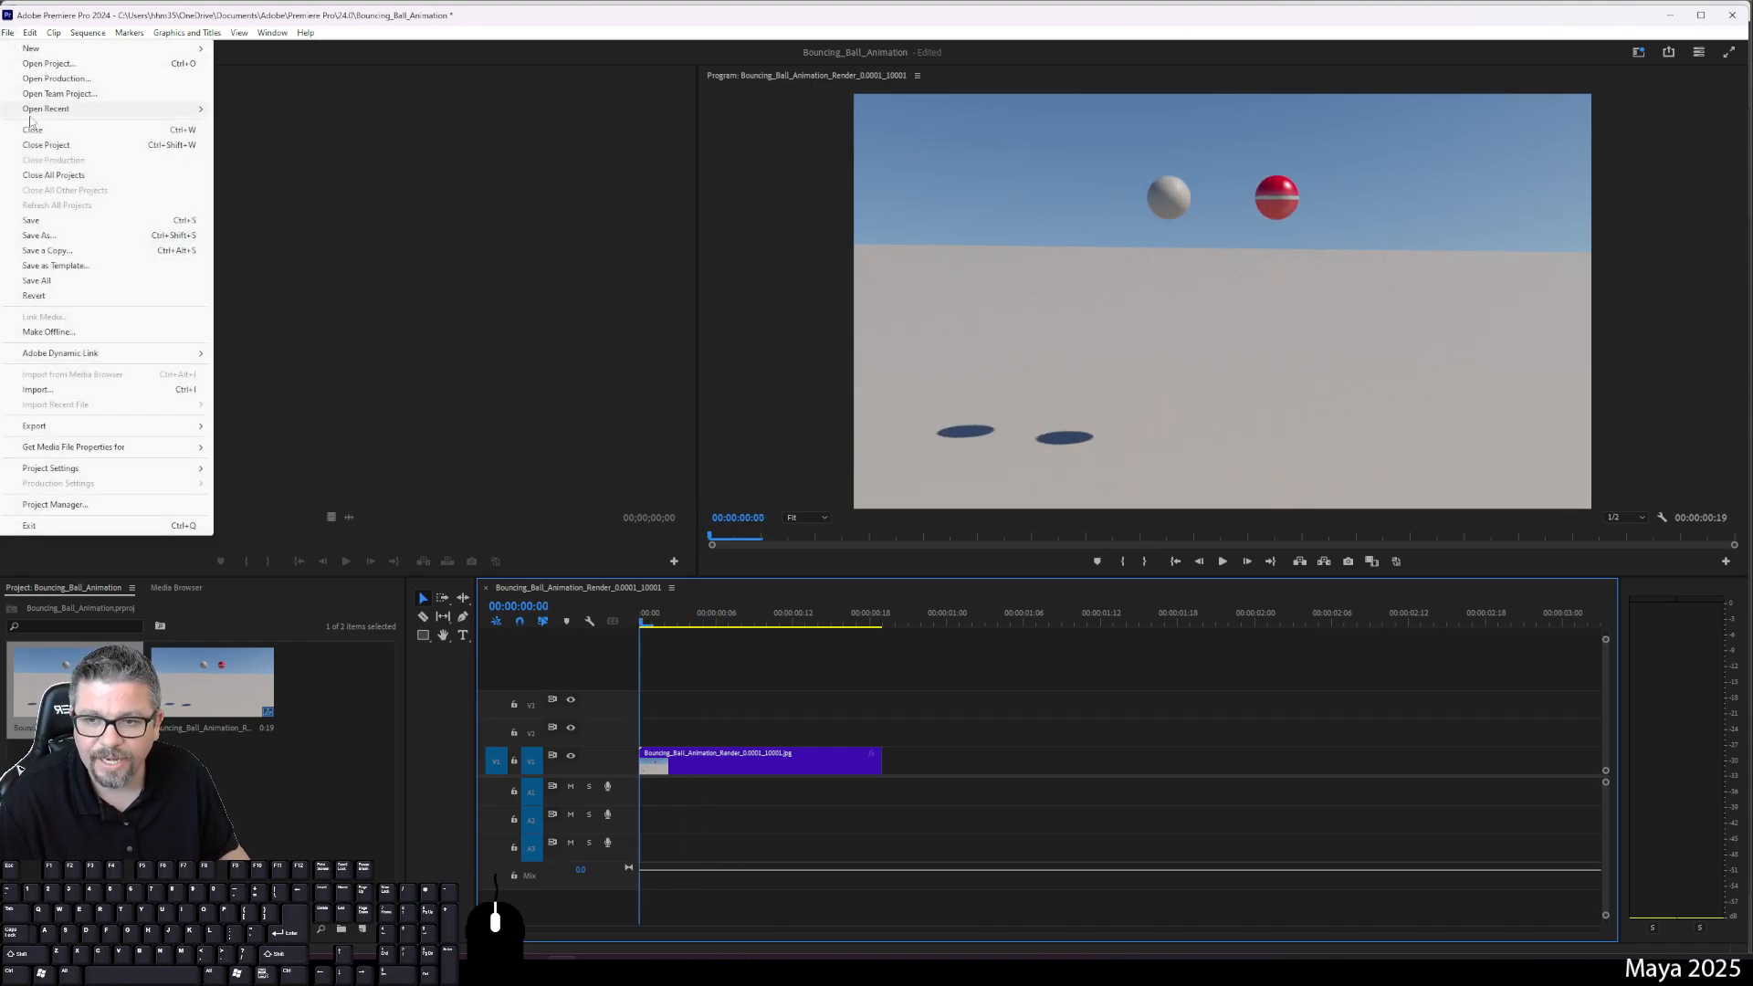
mouse_move(183, 436)
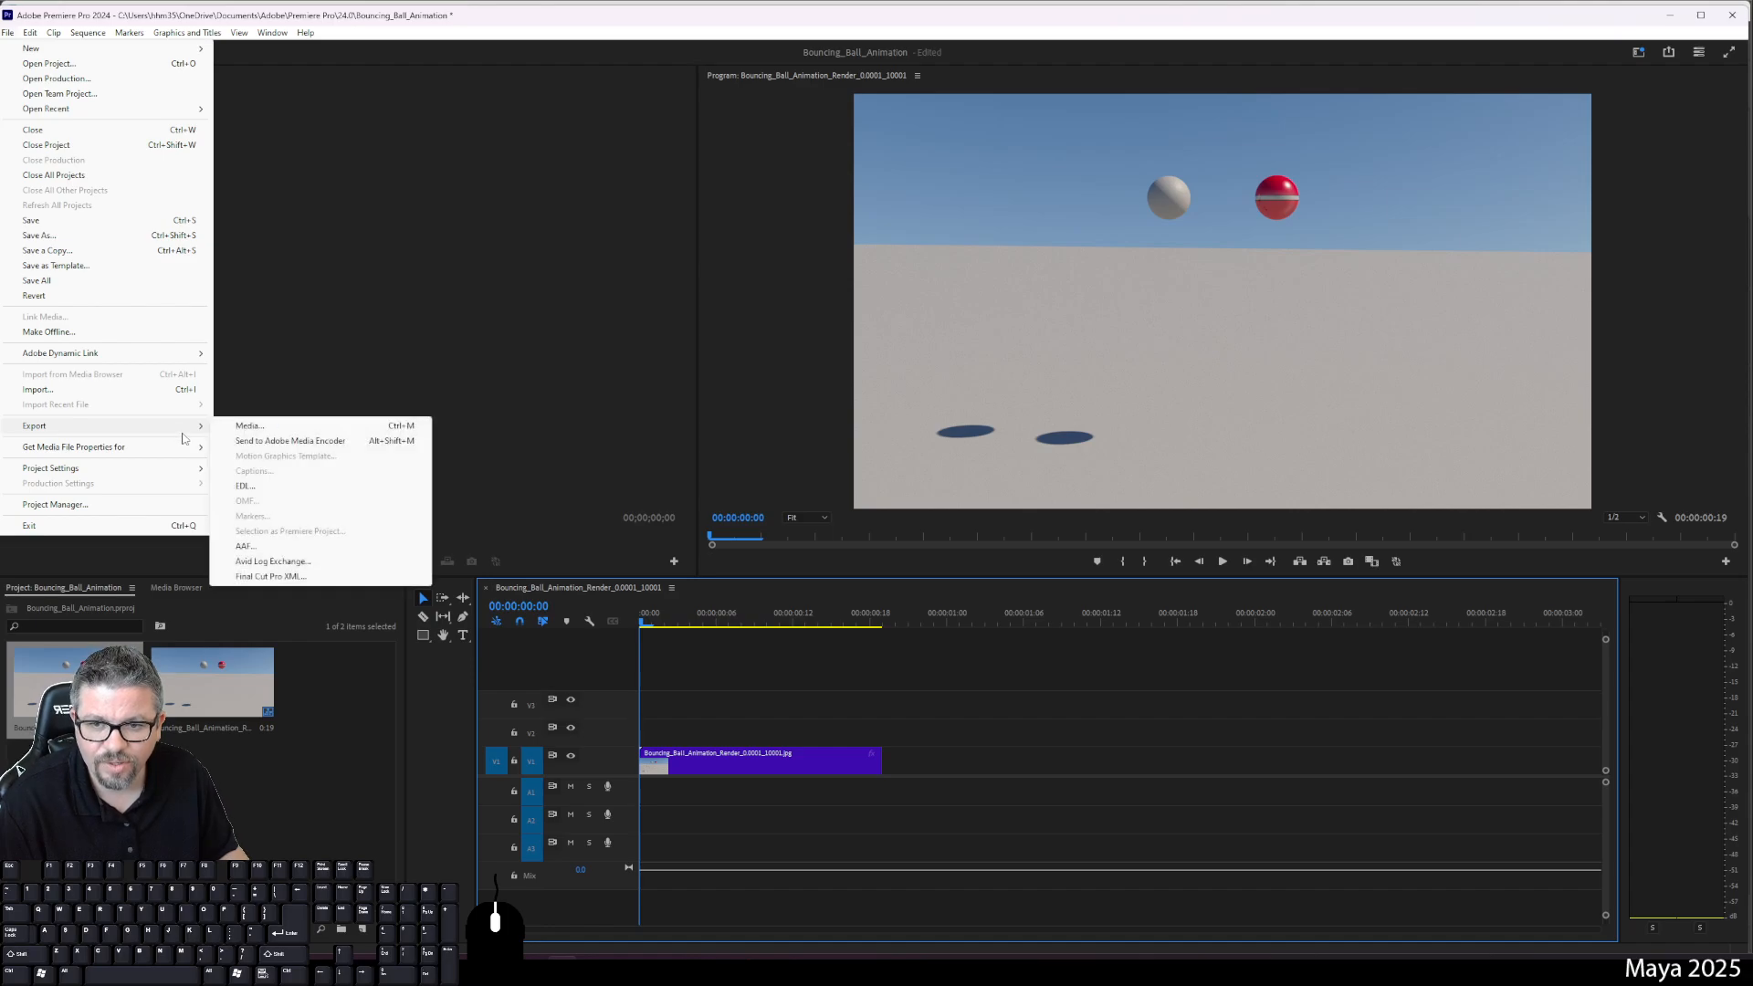
left_click(267, 427)
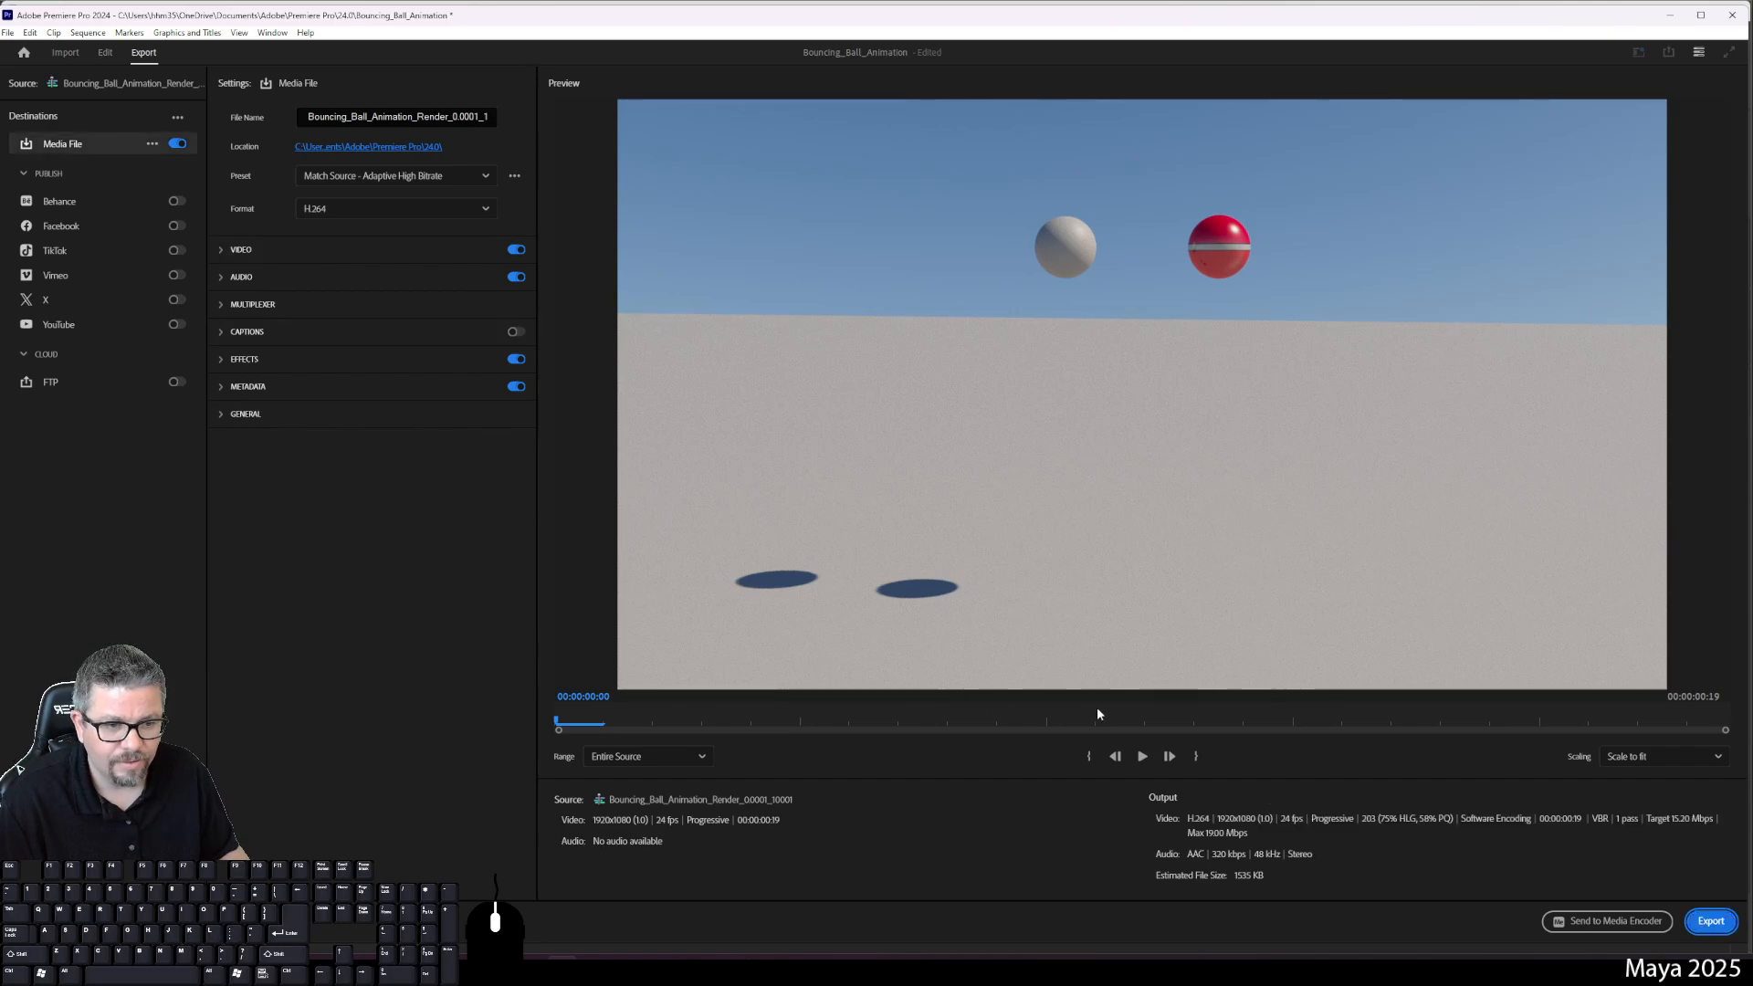
left_click(1141, 757)
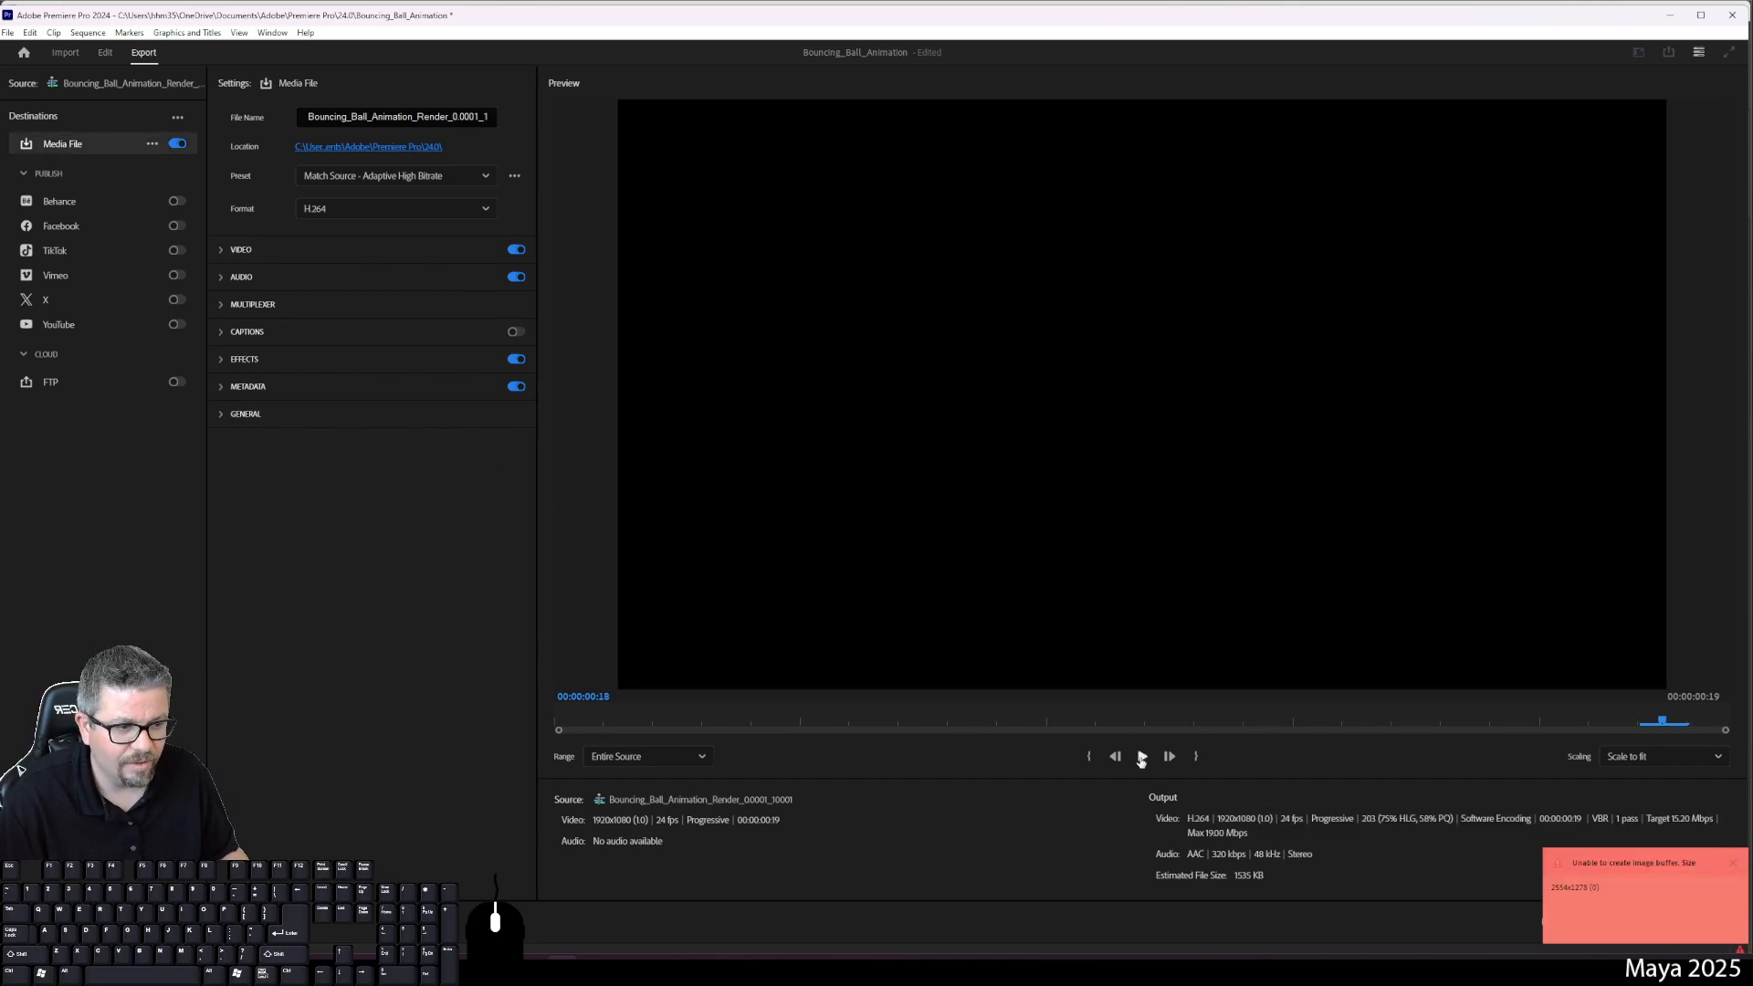
left_click(1142, 757)
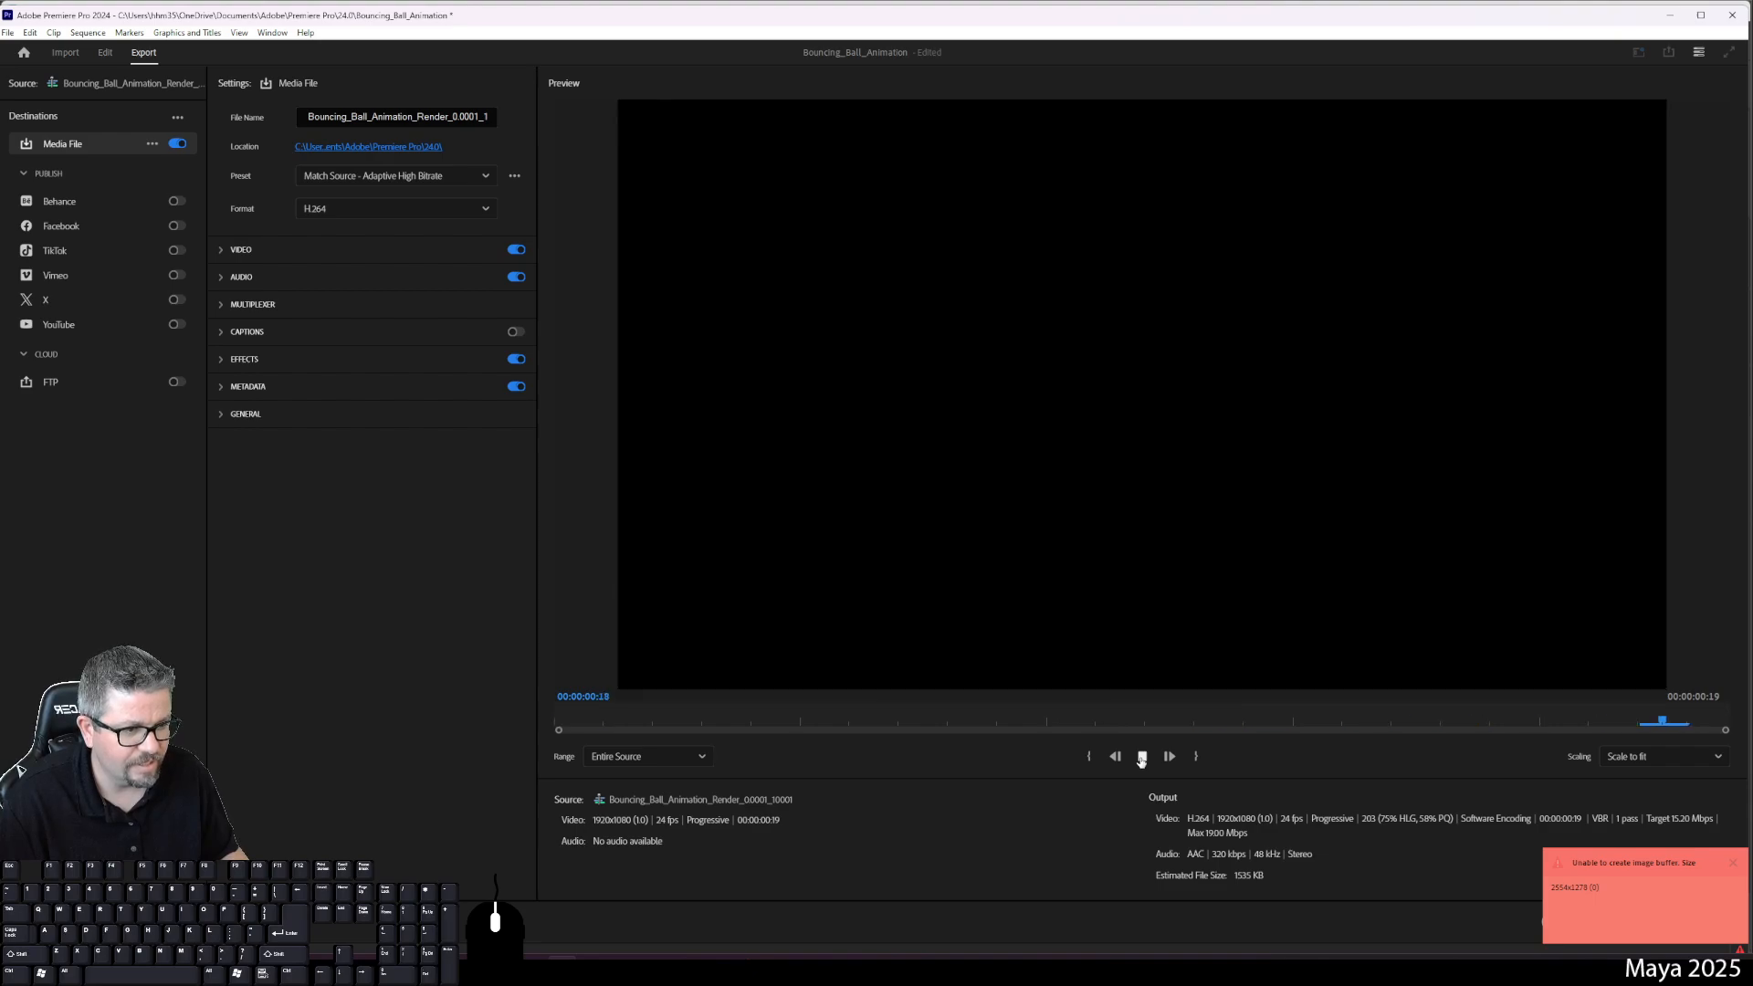
left_click(1141, 757)
left_click(1142, 757)
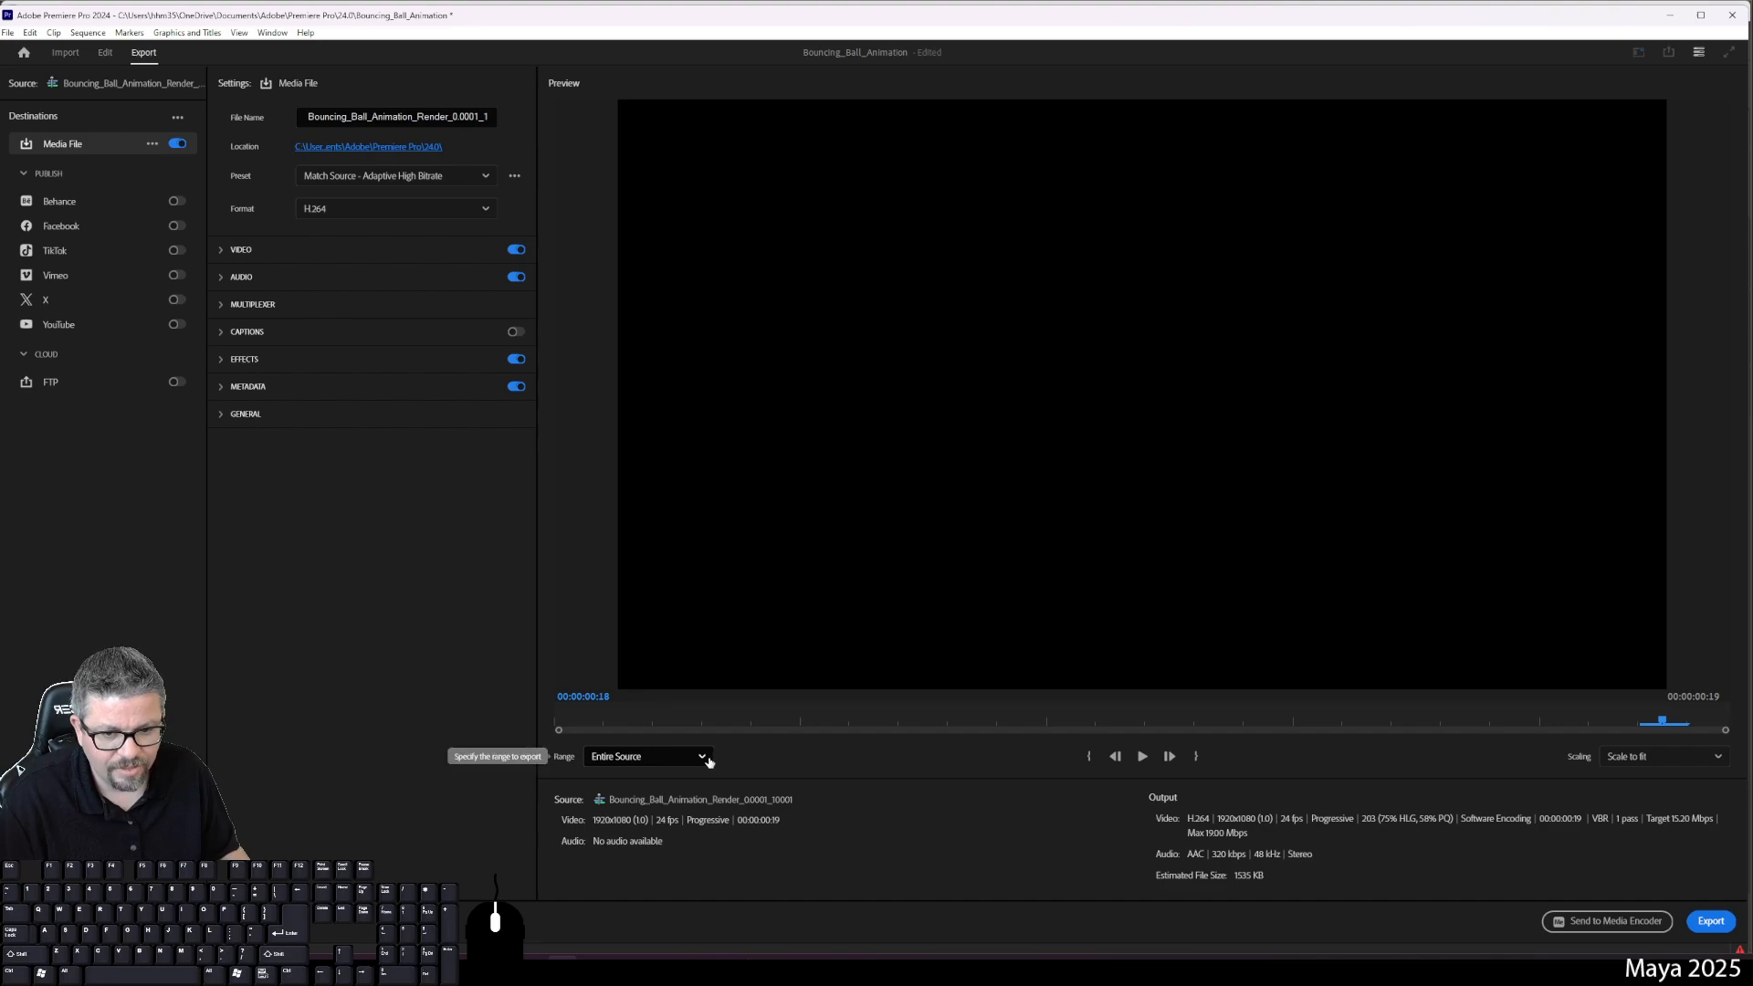
Step: Set the export location to the Fall 2024 folder Lab 14 - Bouncing Ball, replacing the existing Bouncing_Ball_Animation_Render.mp4
left_click(353, 148)
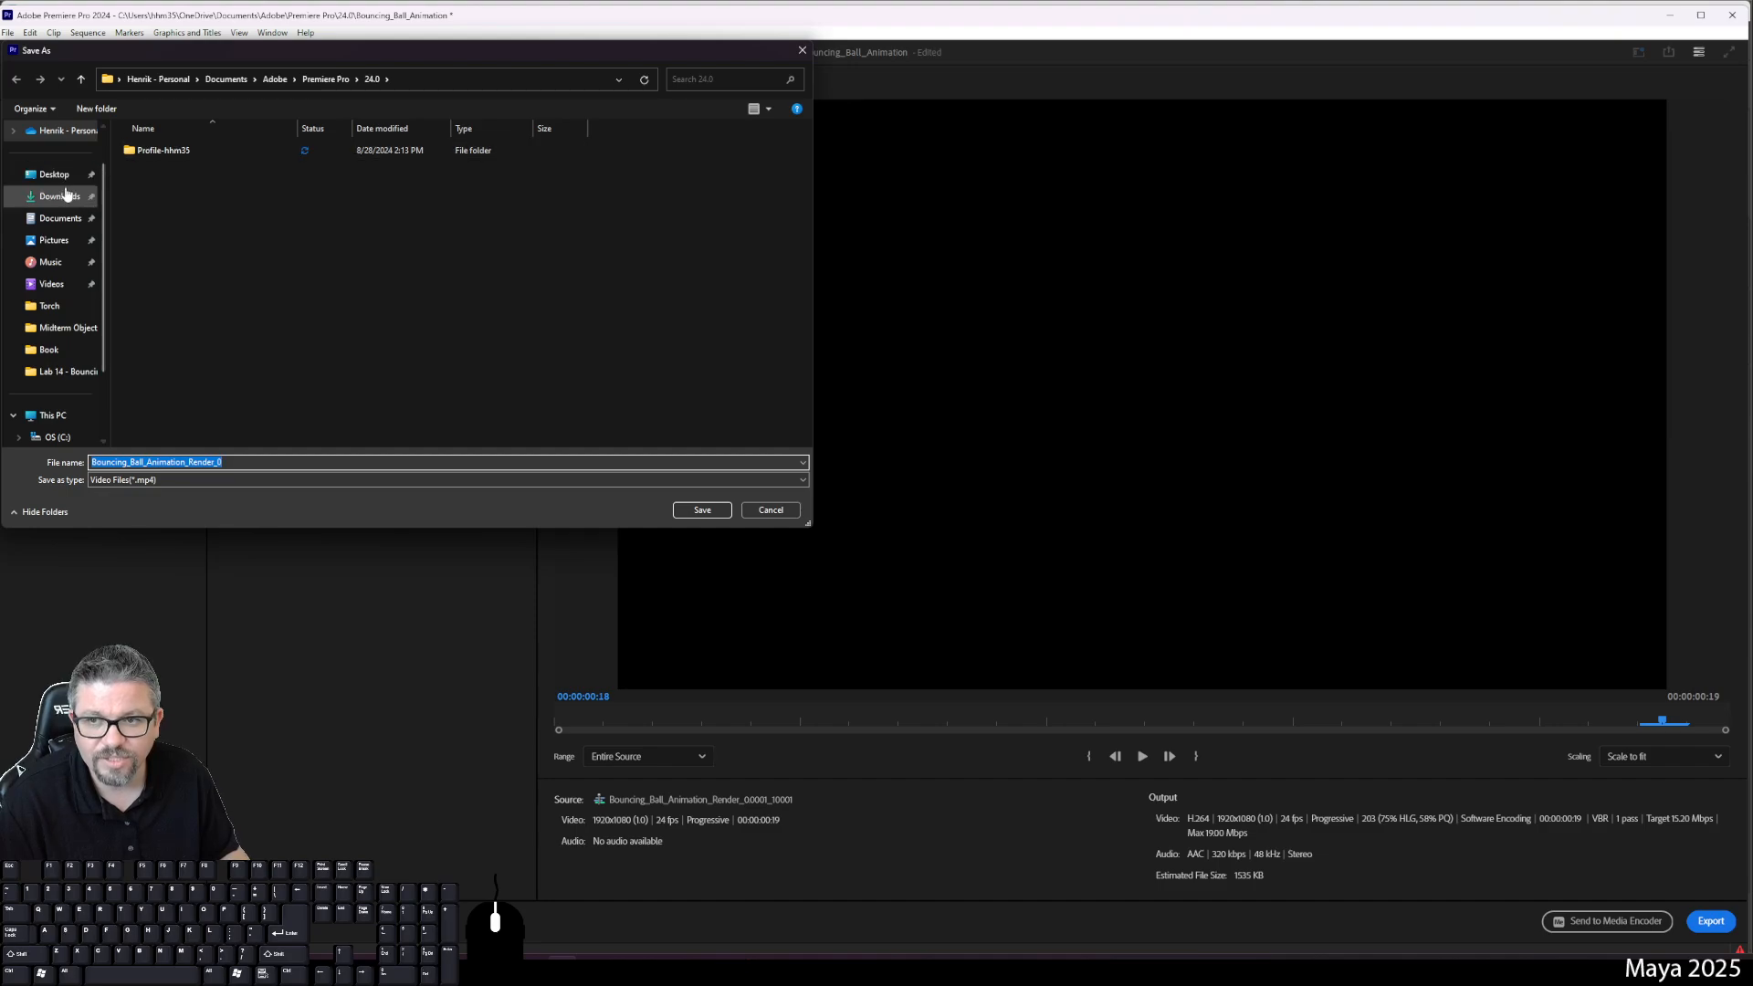
left_click(466, 258)
double_click(257, 194)
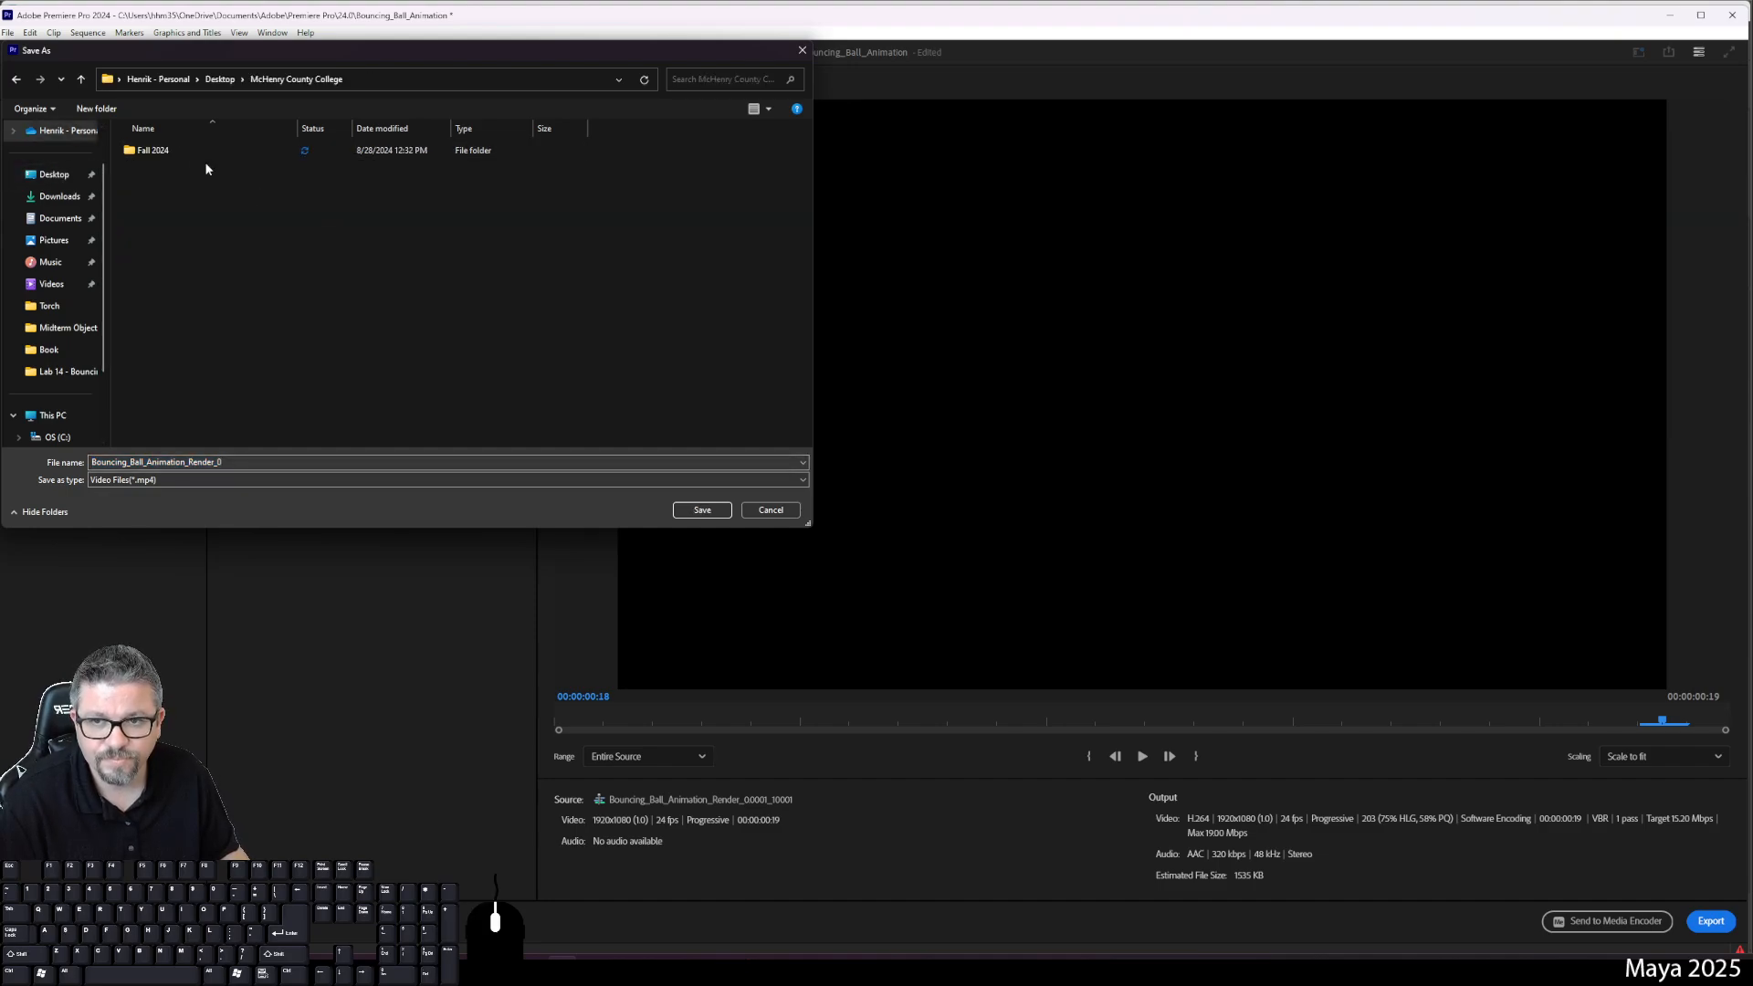
double_click(184, 157)
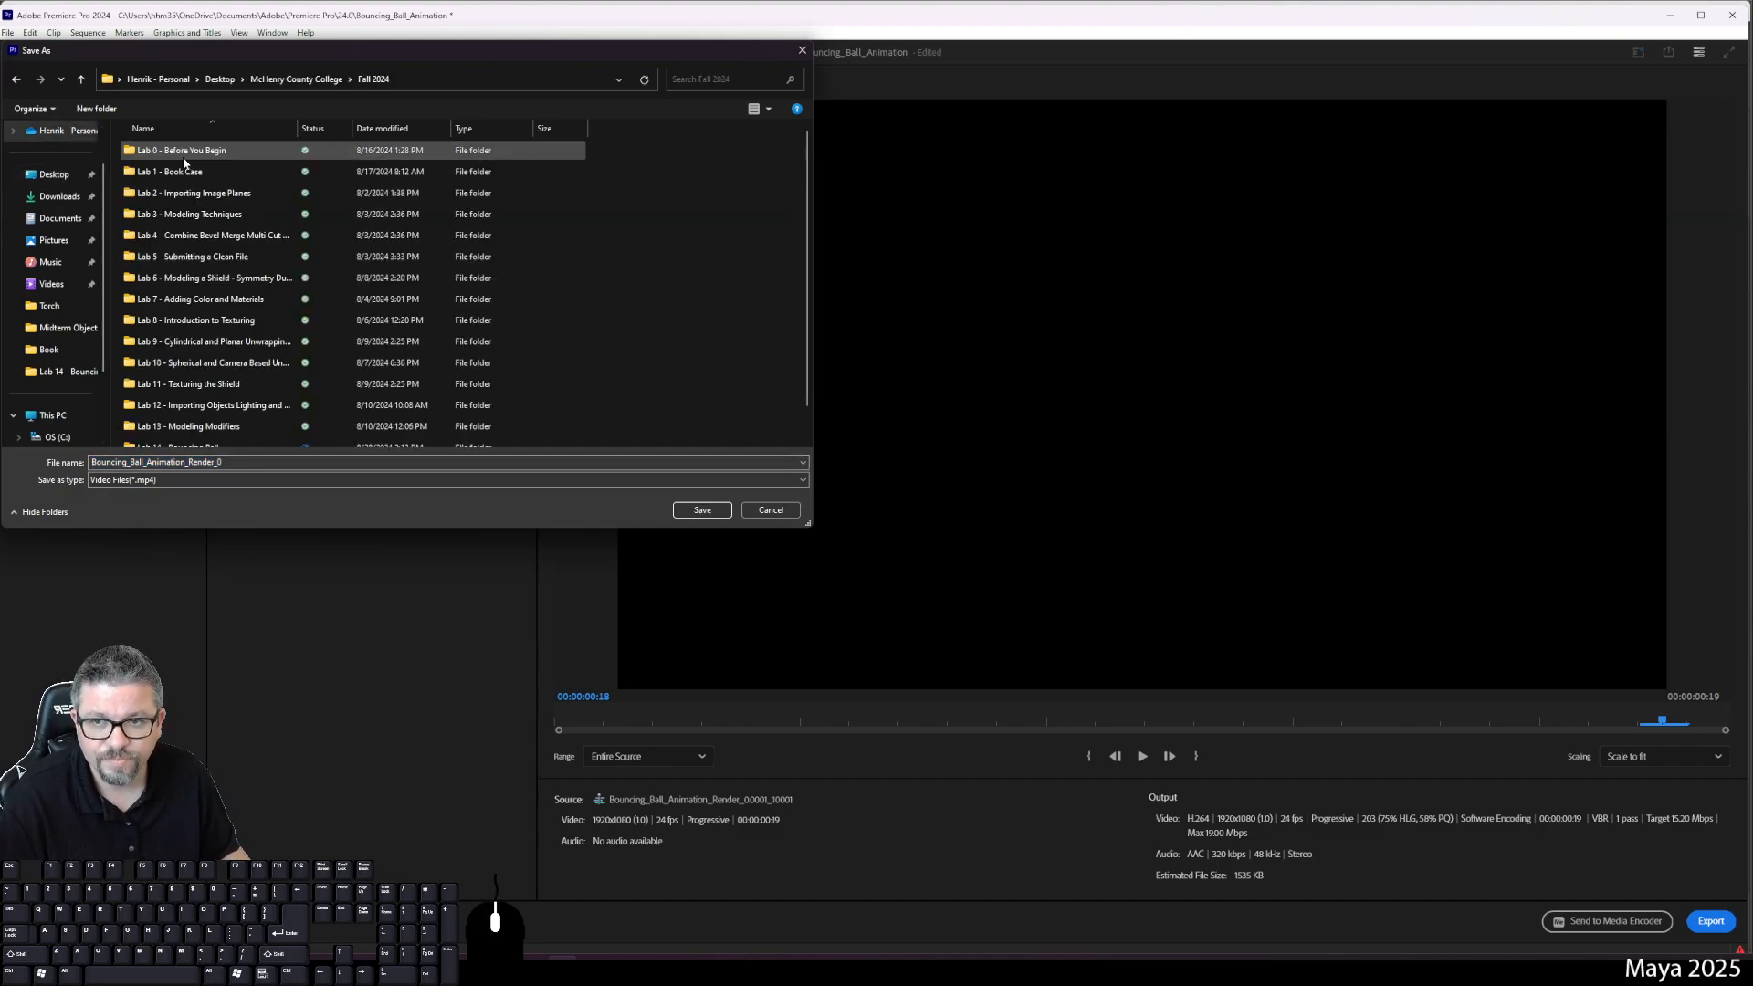
scroll(206, 406, "down", 1)
double_click(212, 424)
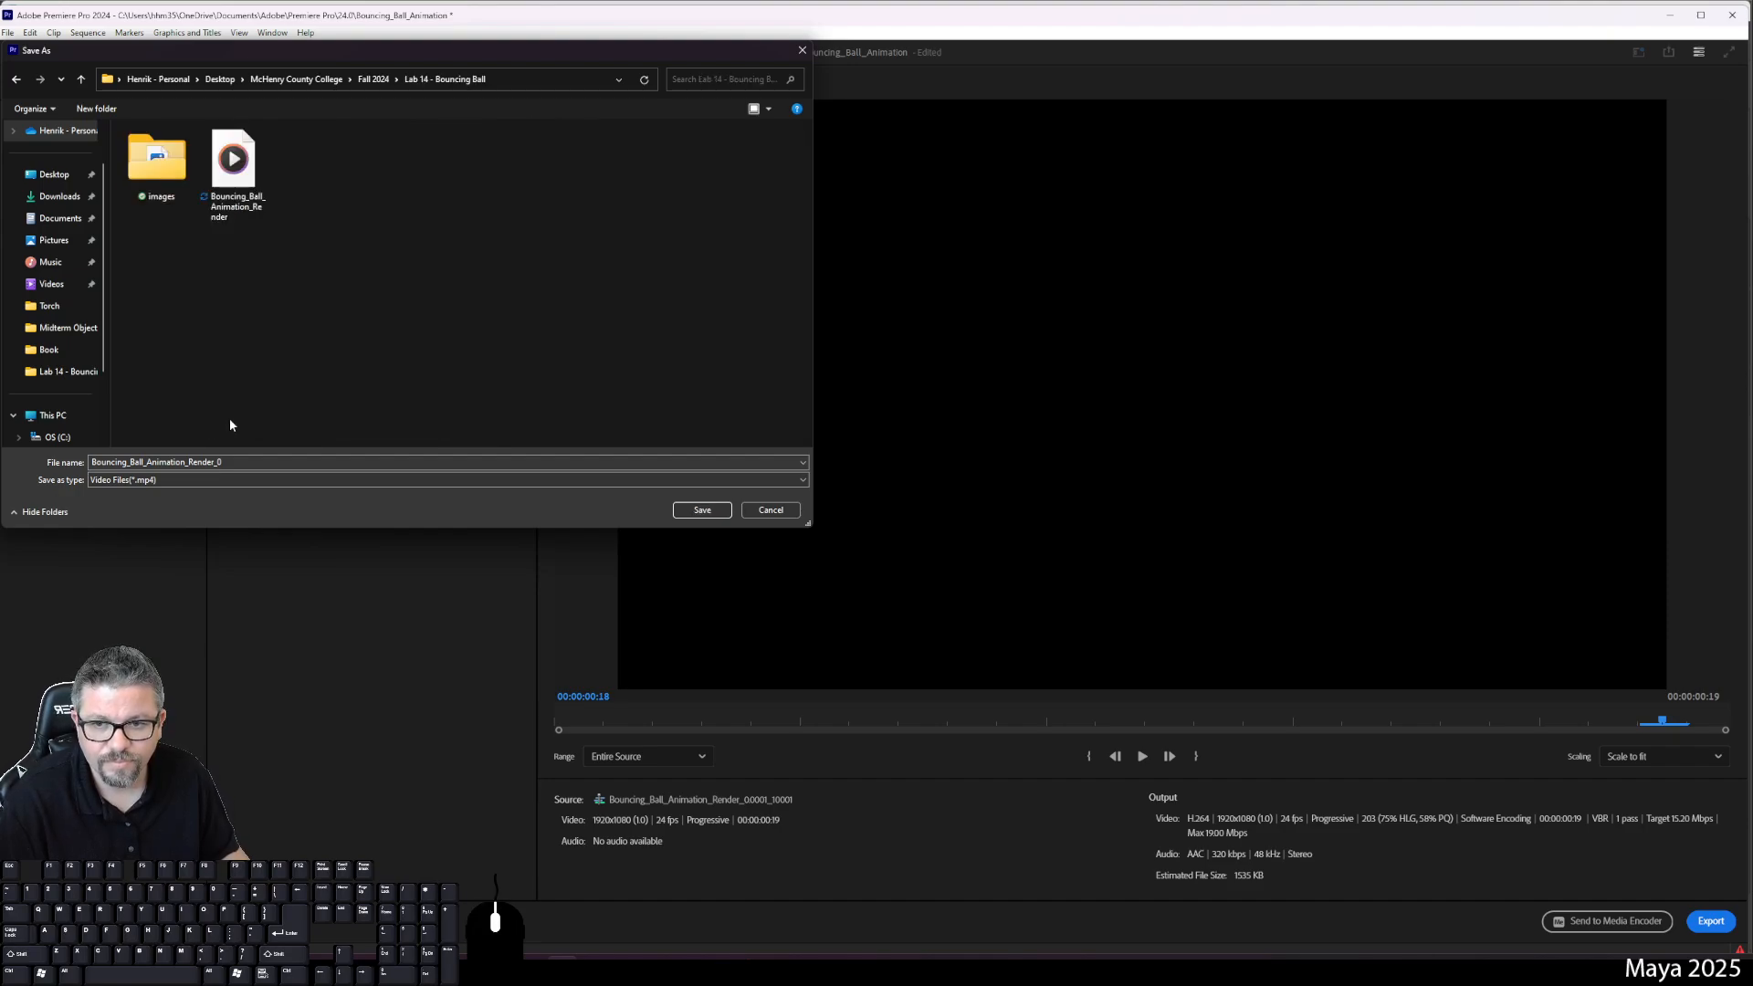
double_click(258, 465)
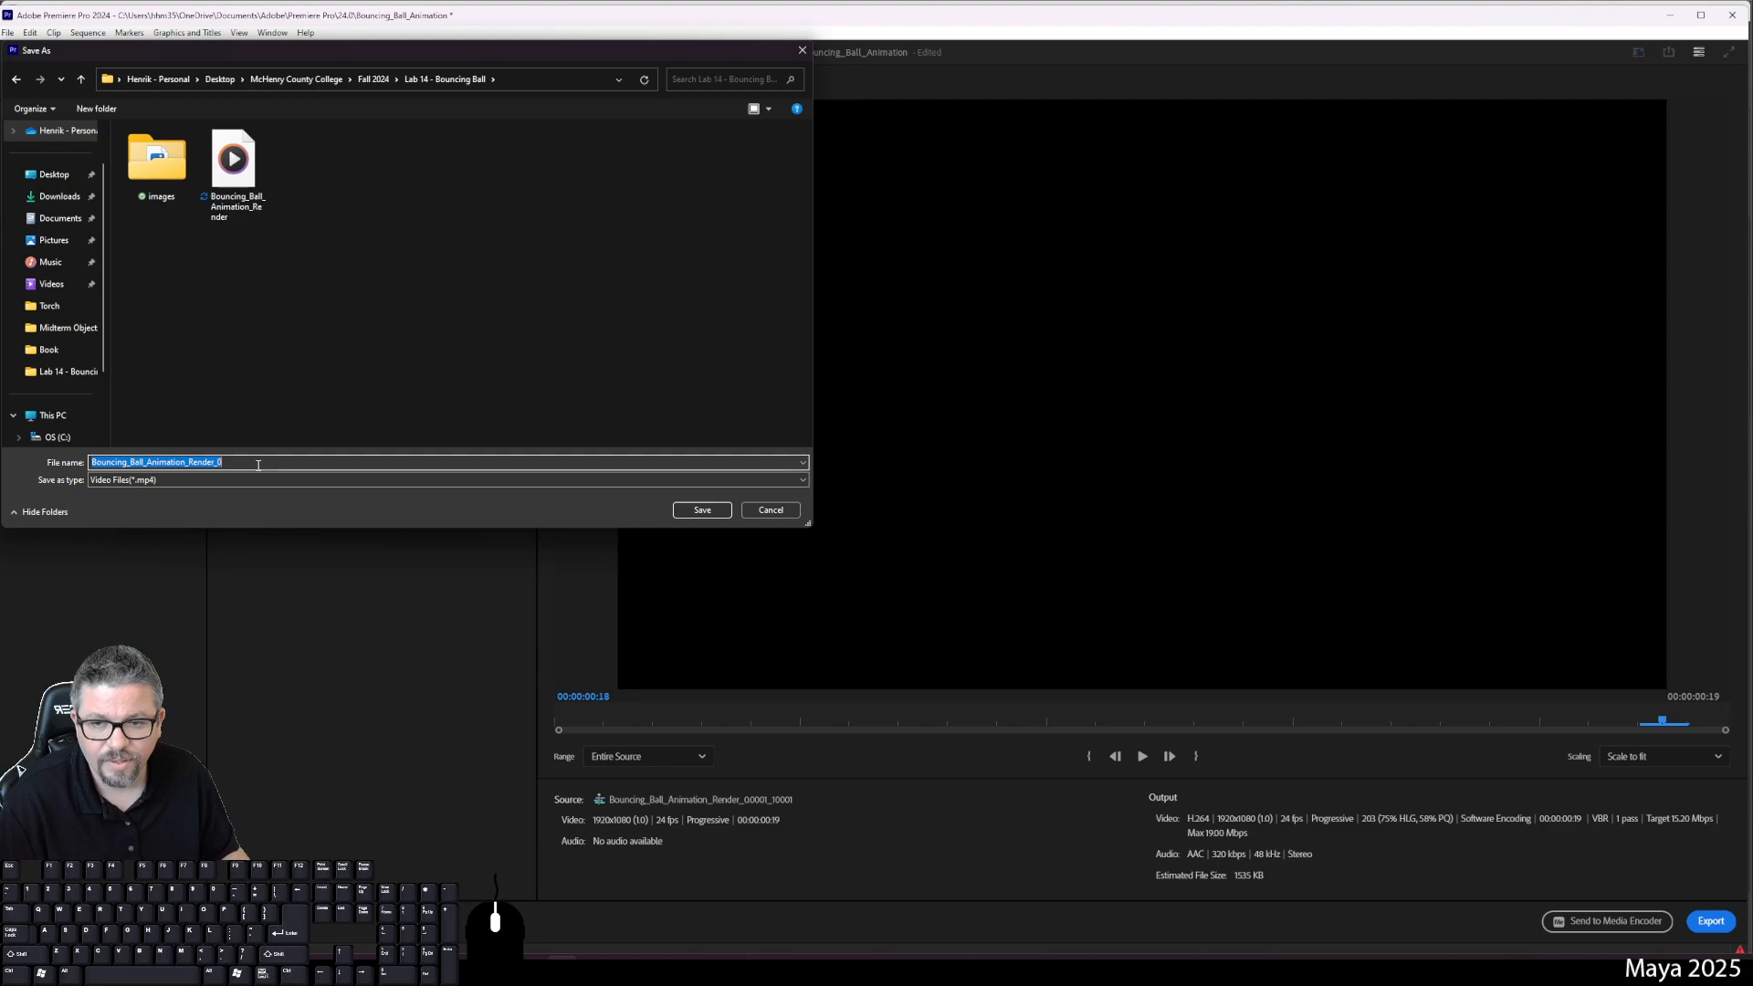
left_click(307, 459)
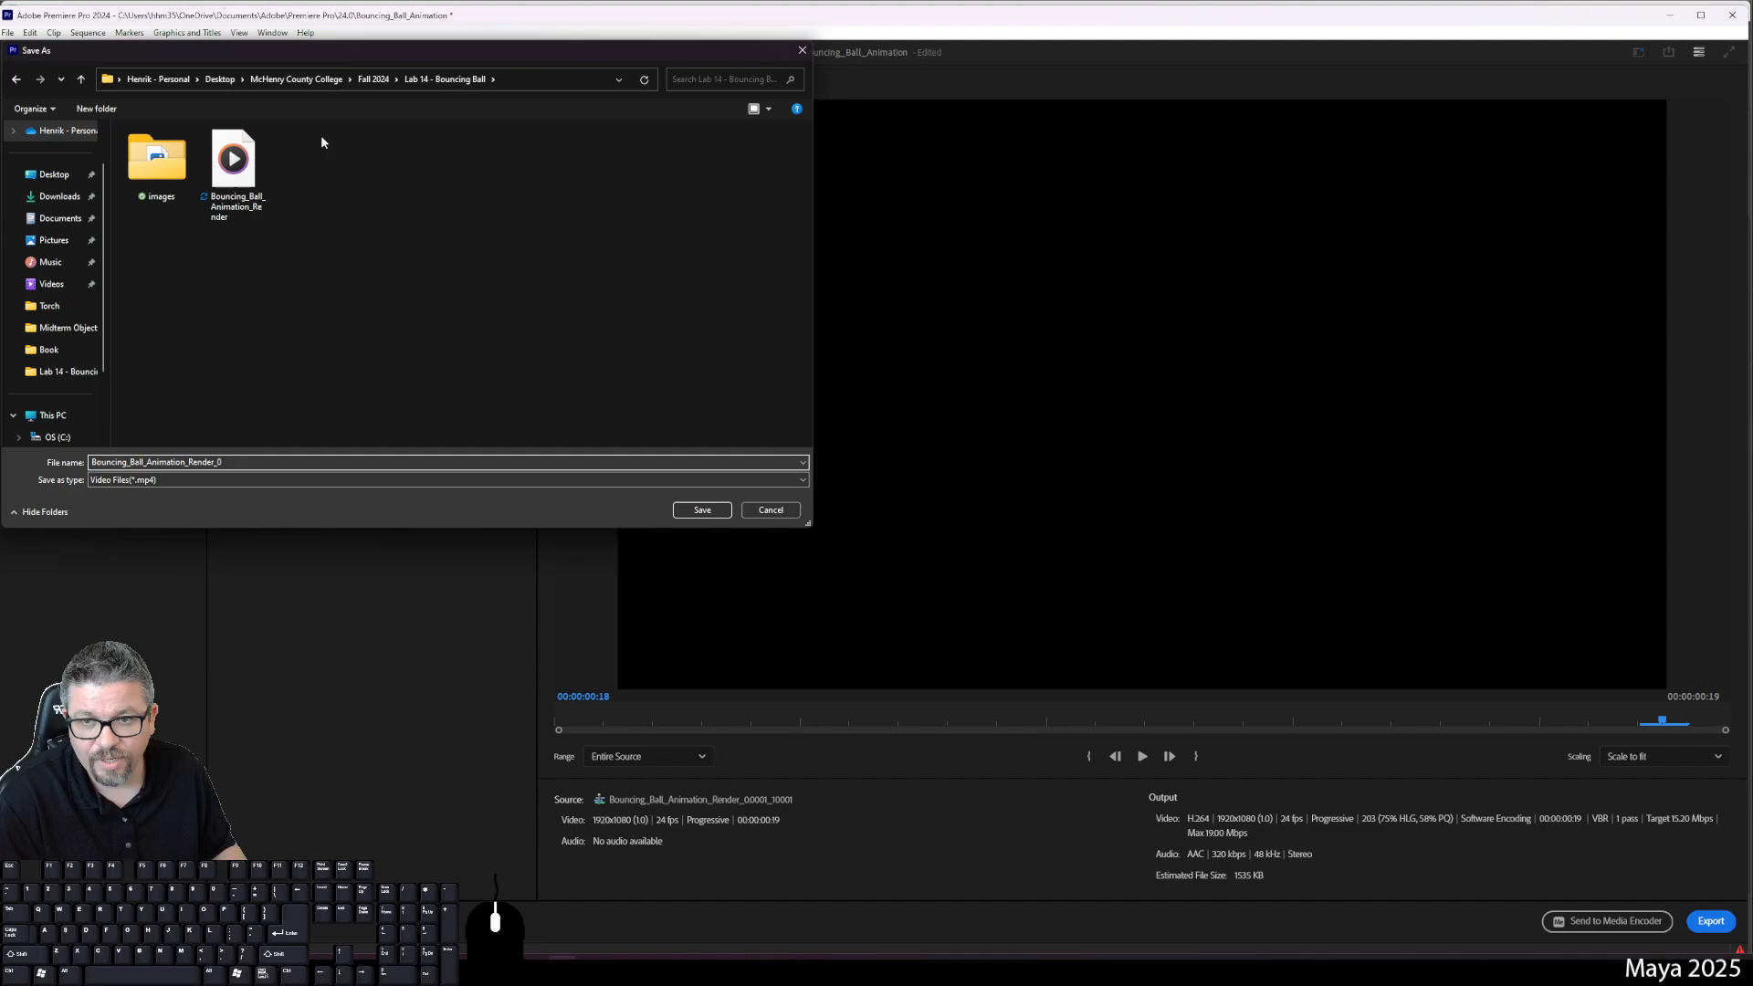
left_click(236, 178)
left_click(700, 509)
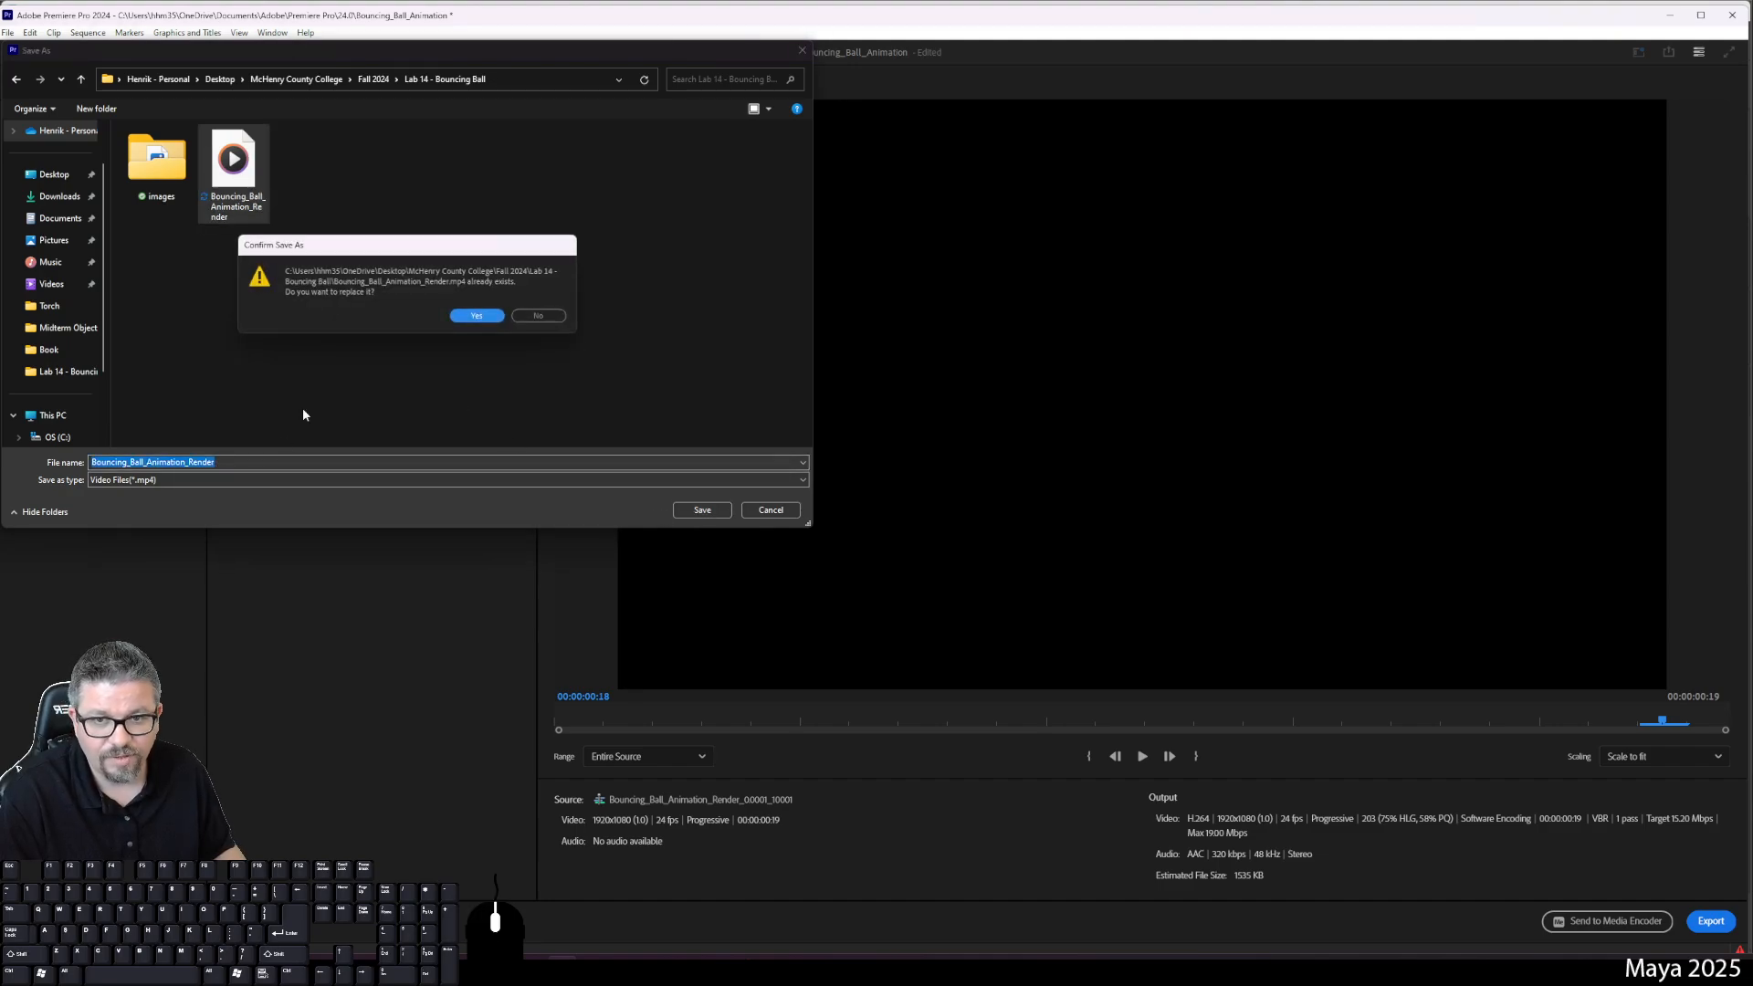
left_click(477, 316)
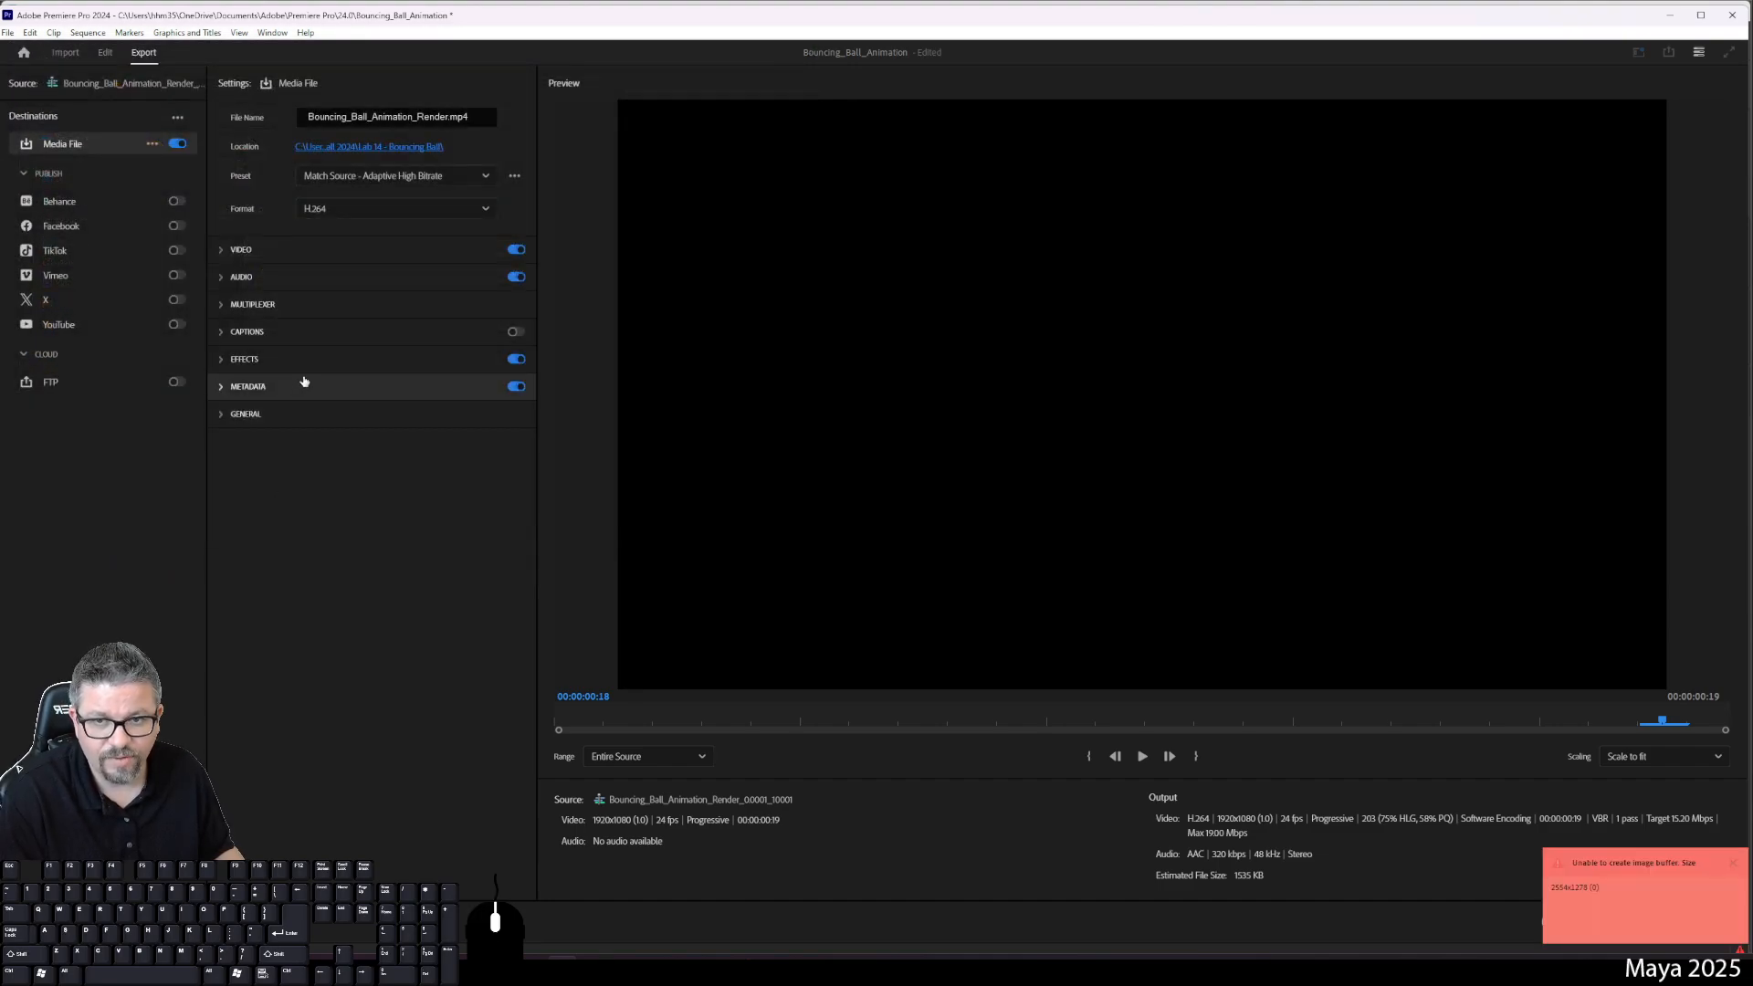
Step: Change the export format to QuickTime, keeping the Custom preset
left_click(393, 209)
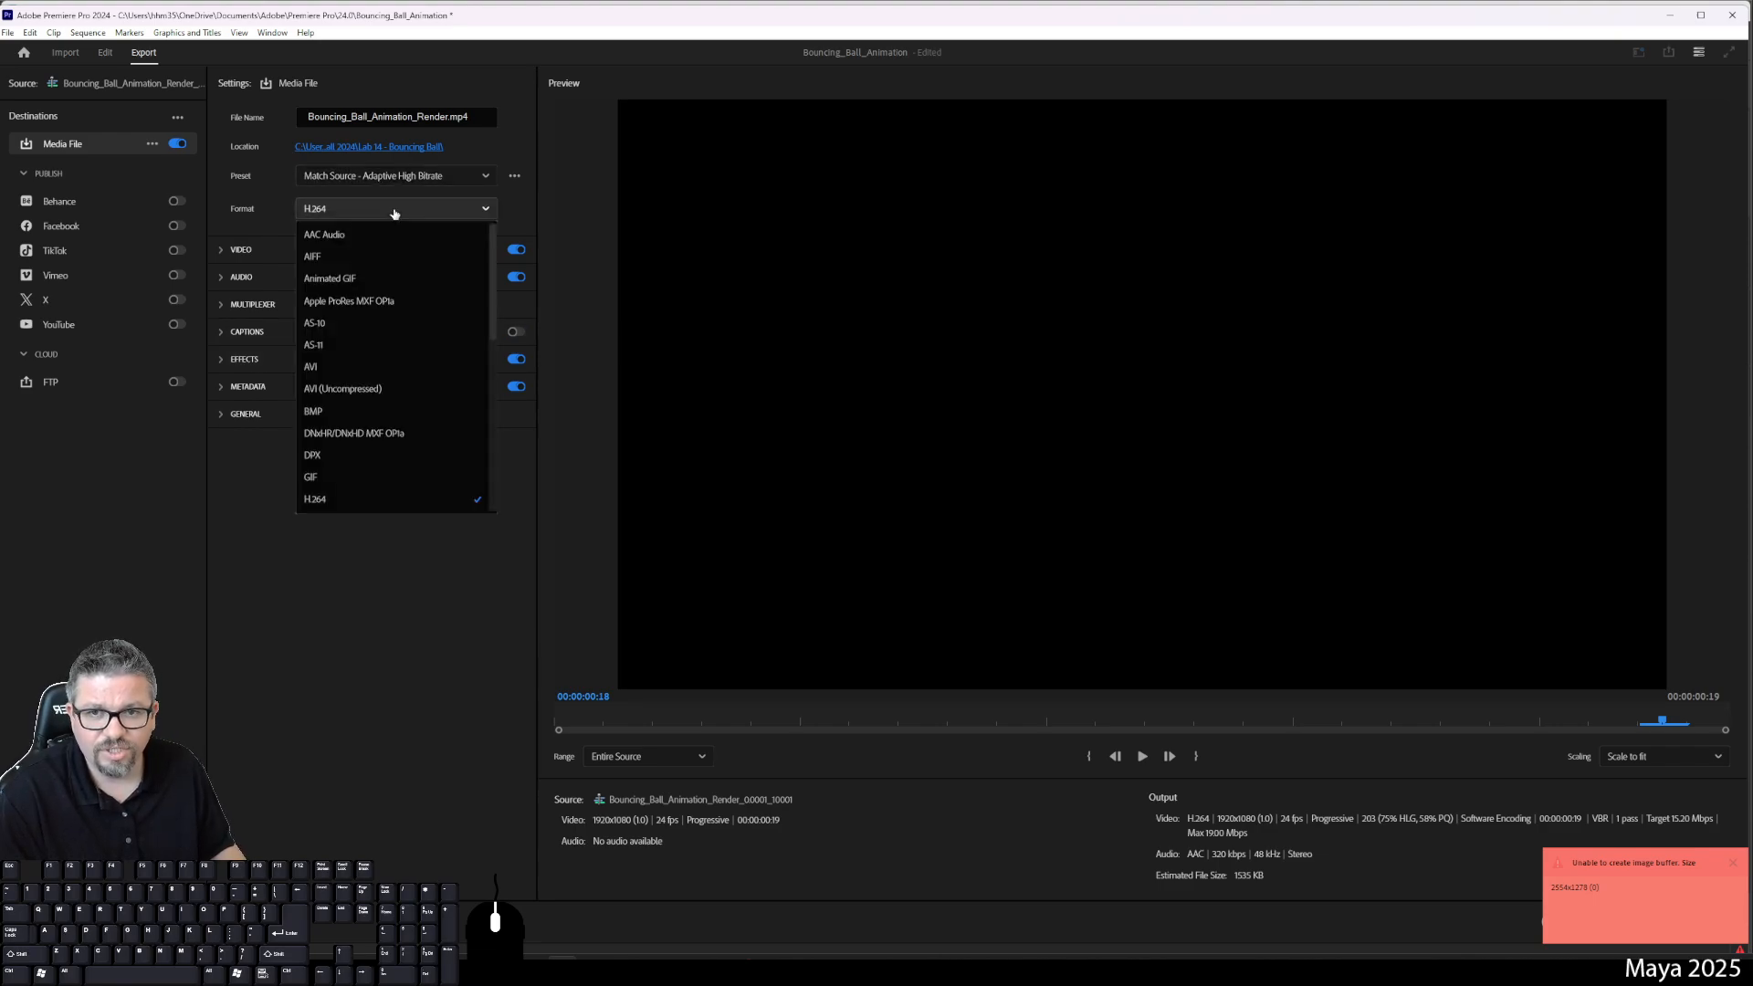
scroll(376, 325, "down", 5)
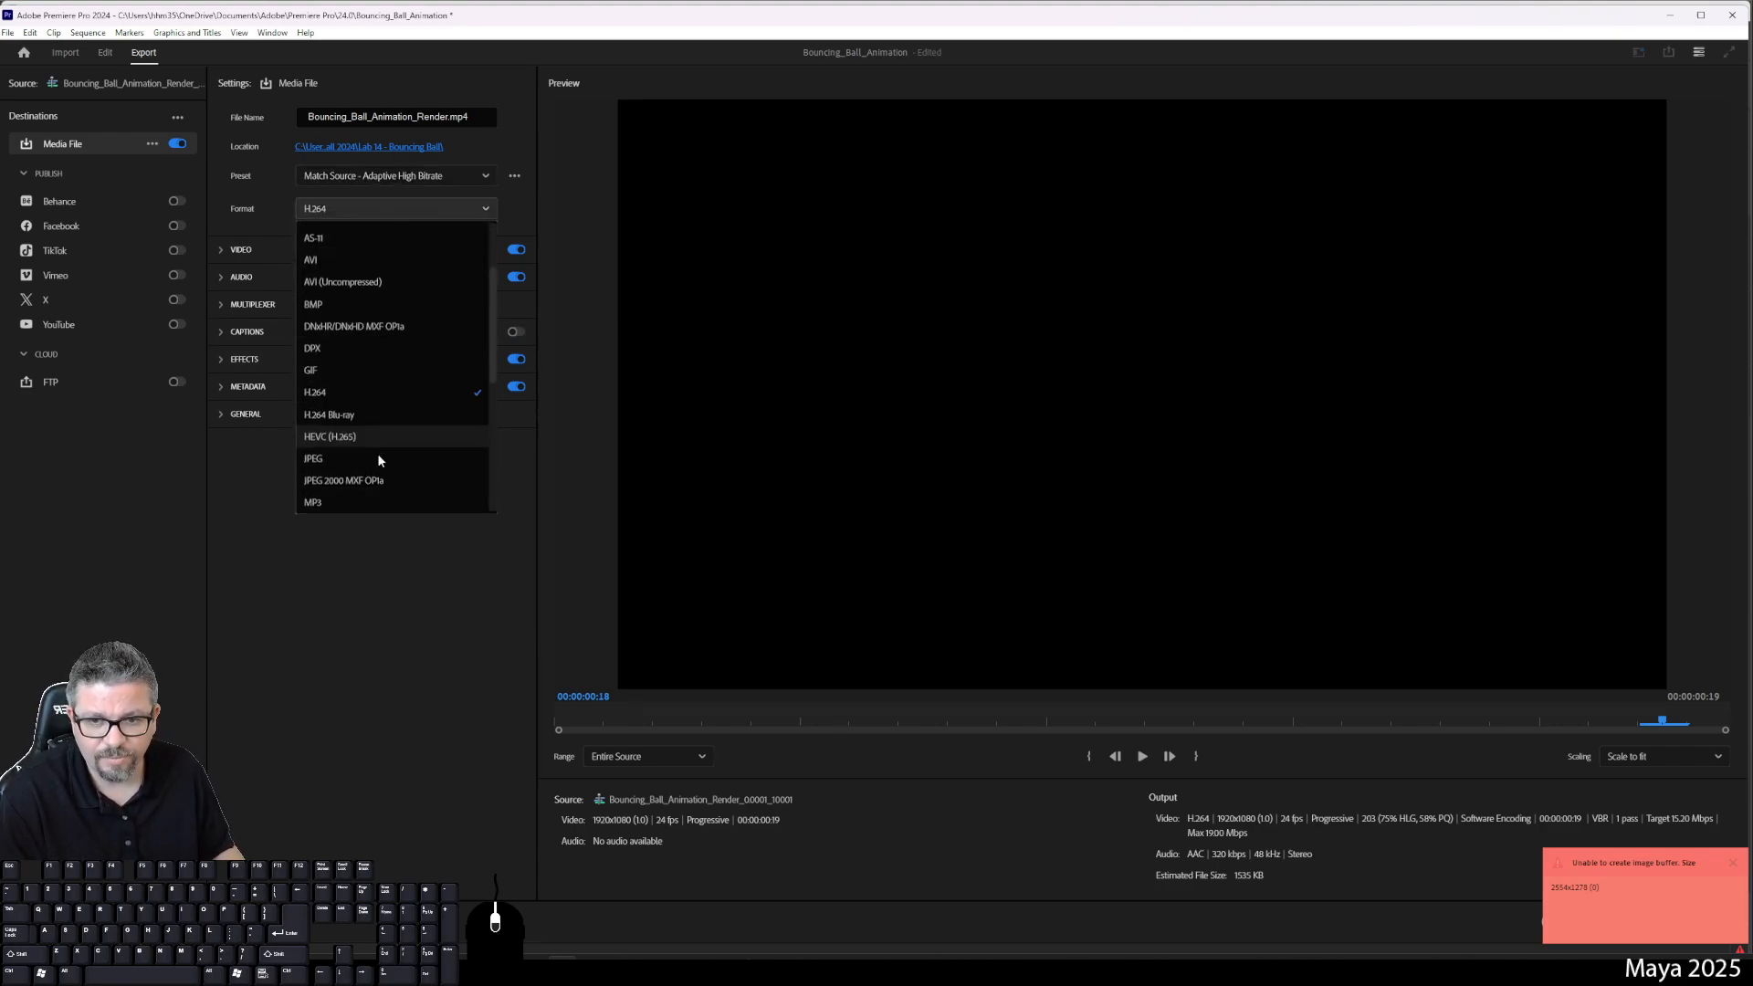
scroll(359, 465, "down", 5)
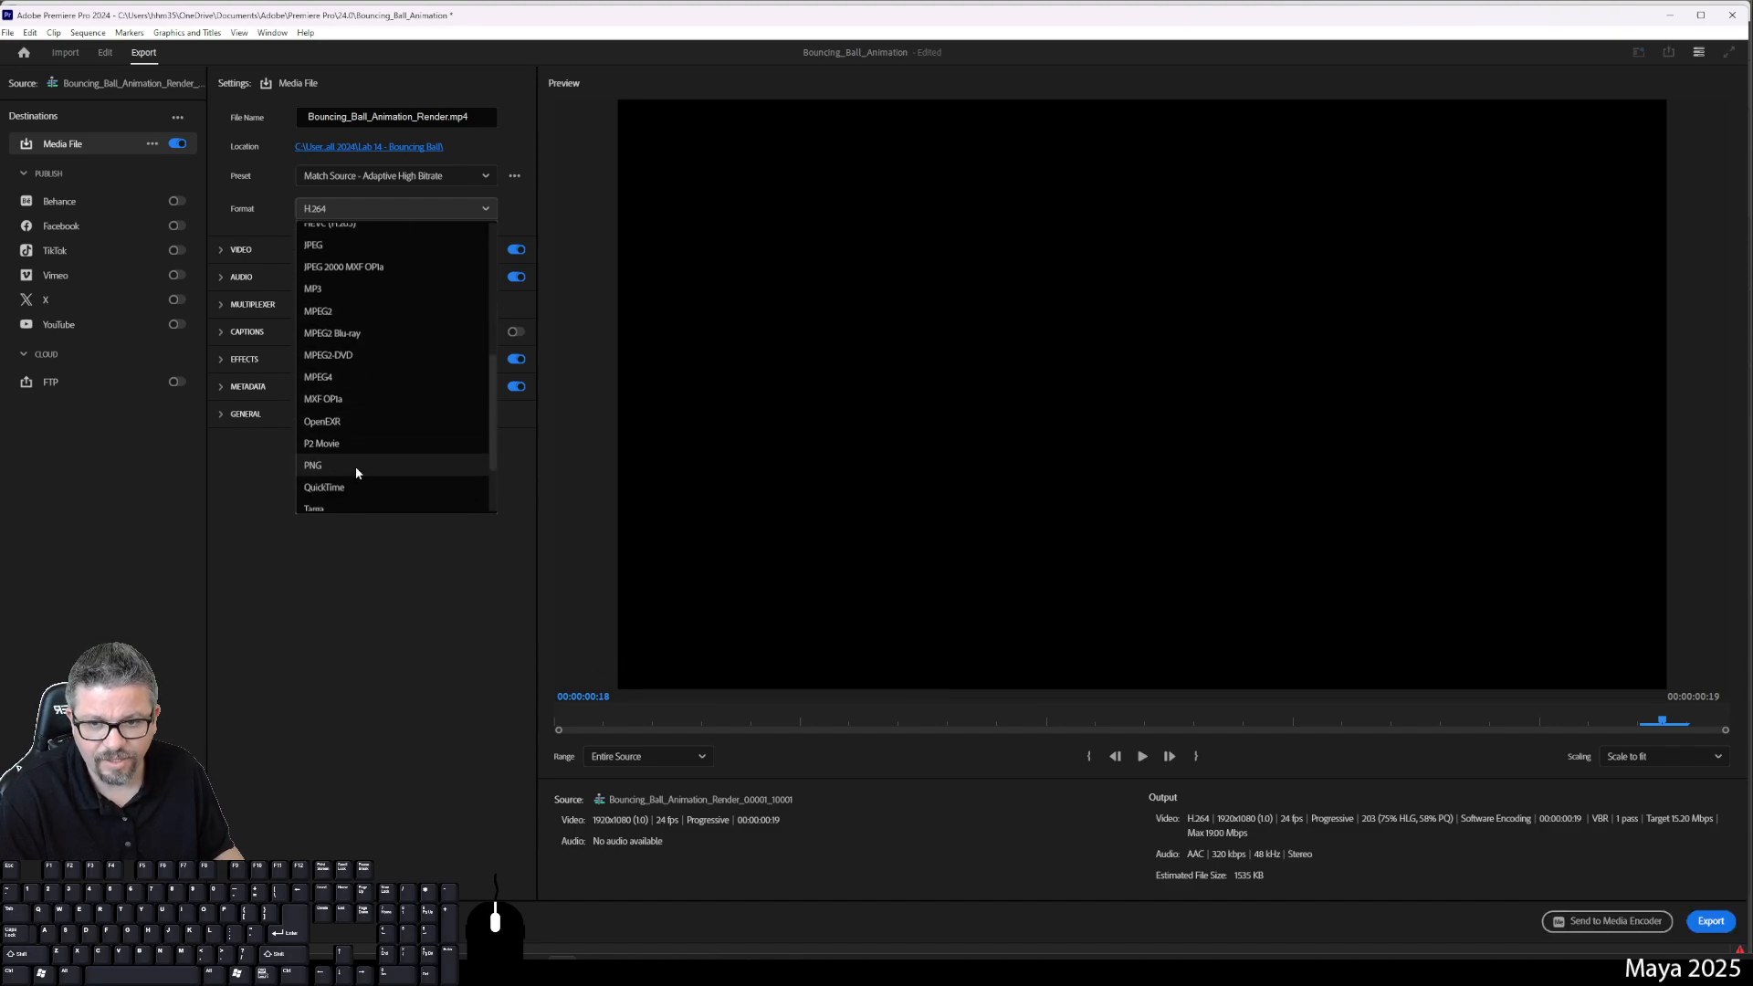
left_click(352, 462)
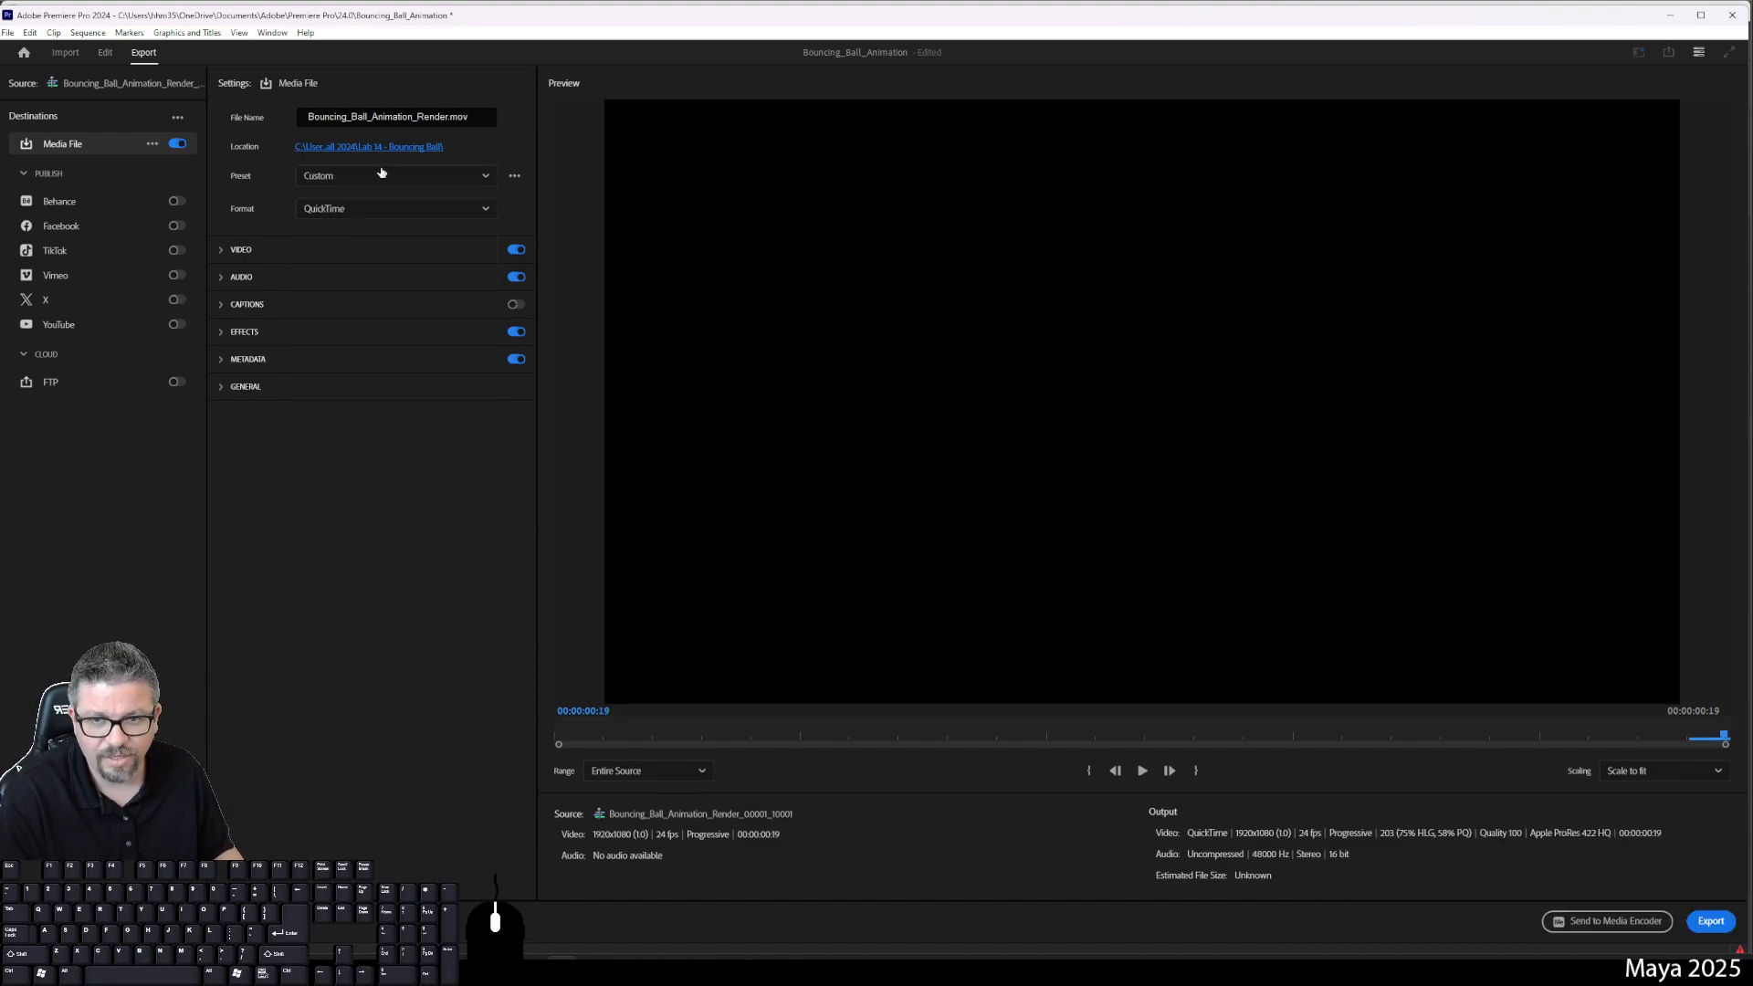
left_click(353, 174)
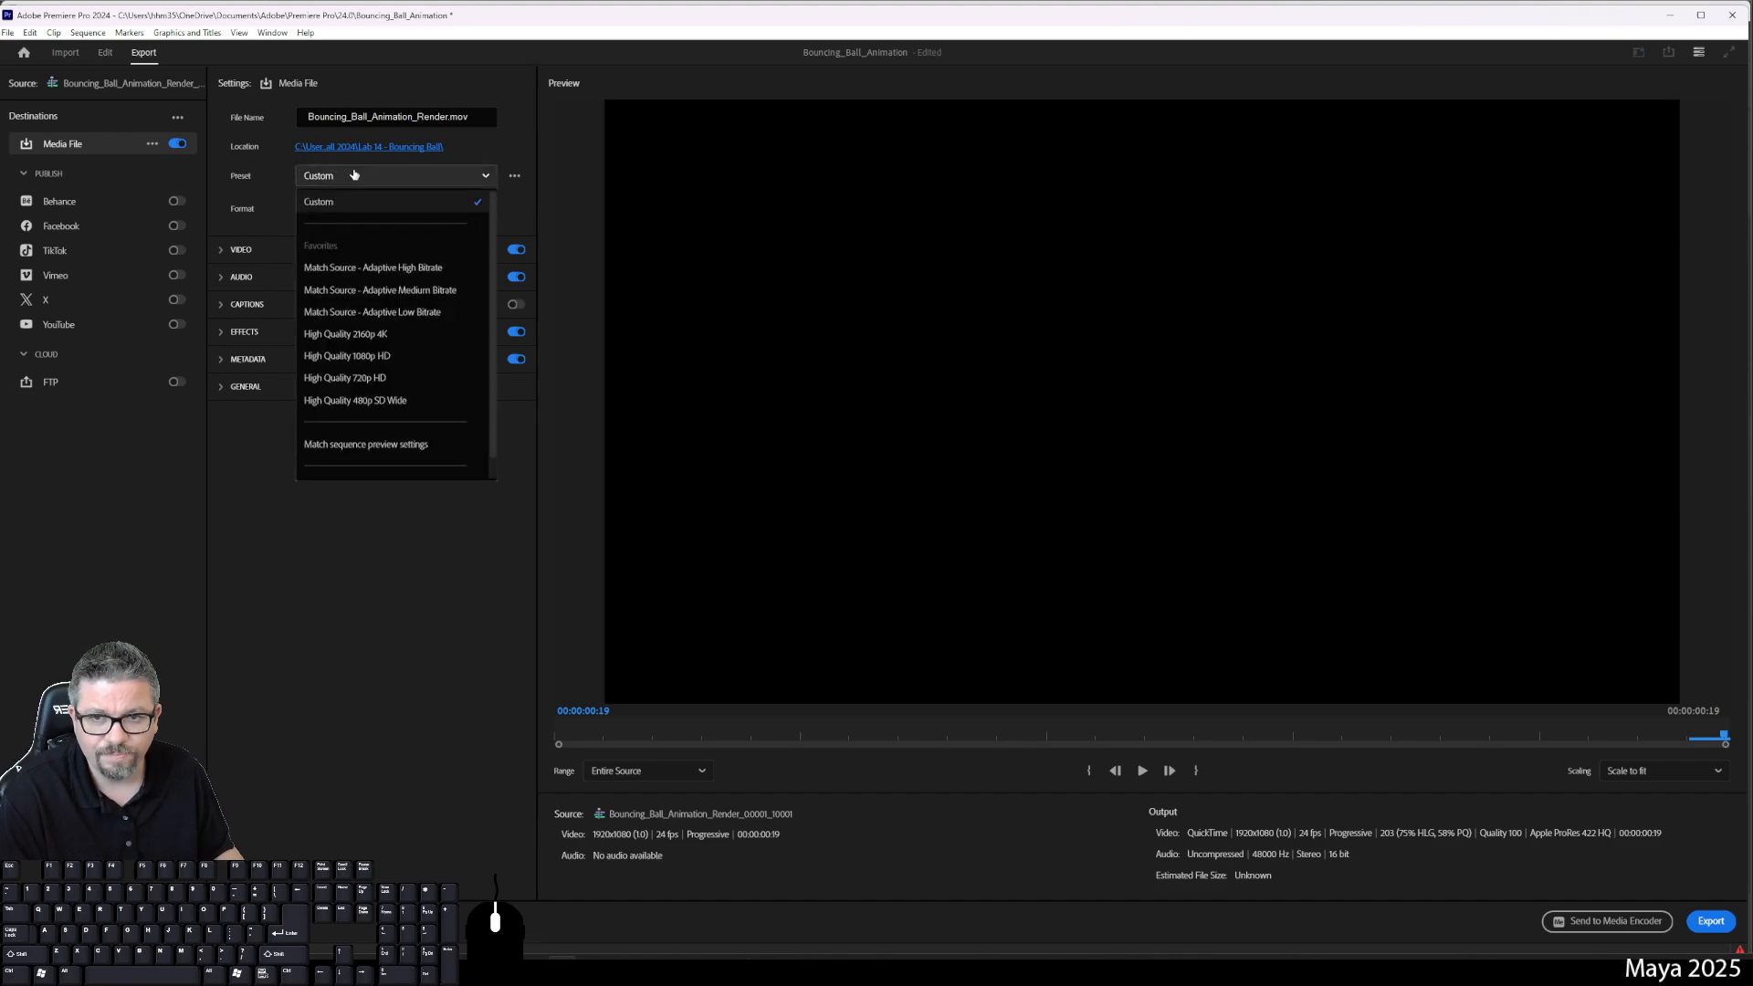
left_click(353, 174)
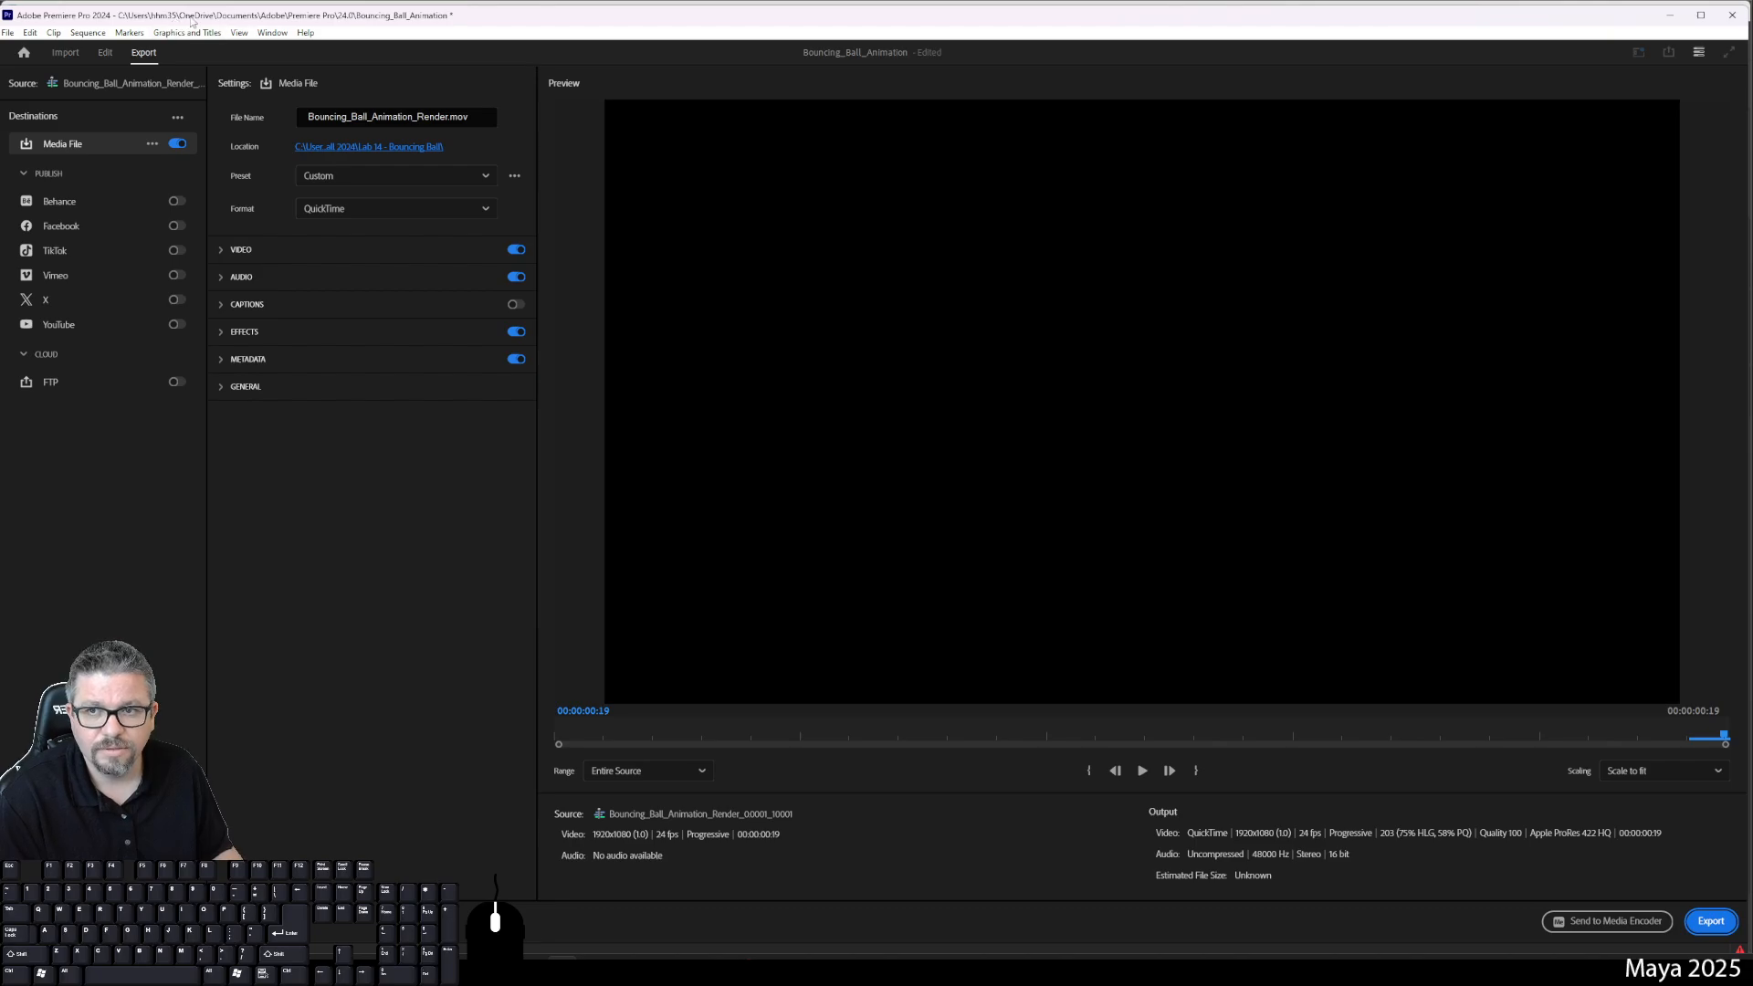
Step: Export the sequence as Bouncing_Ball_Animation_Render.mov
mouse_move(192, 22)
left_mouse_down()
mouse_move(194, 287)
mouse_move(195, 3)
left_mouse_up()
left_click(12, 28)
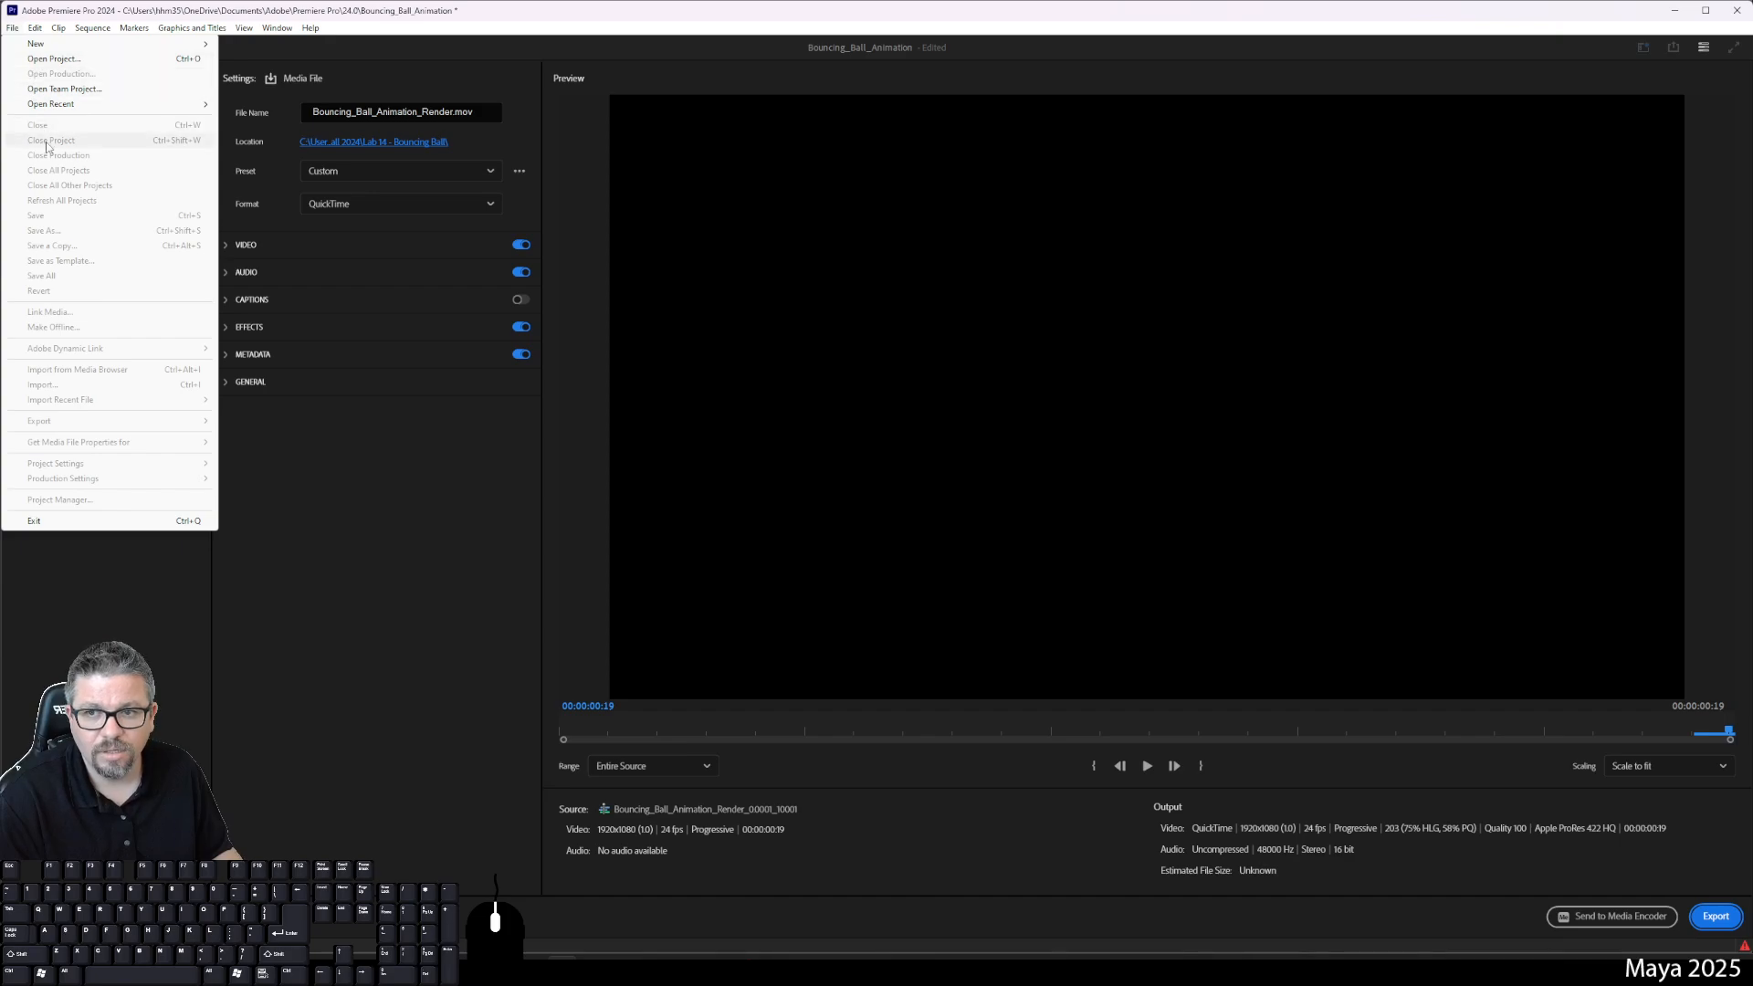
left_click(999, 503)
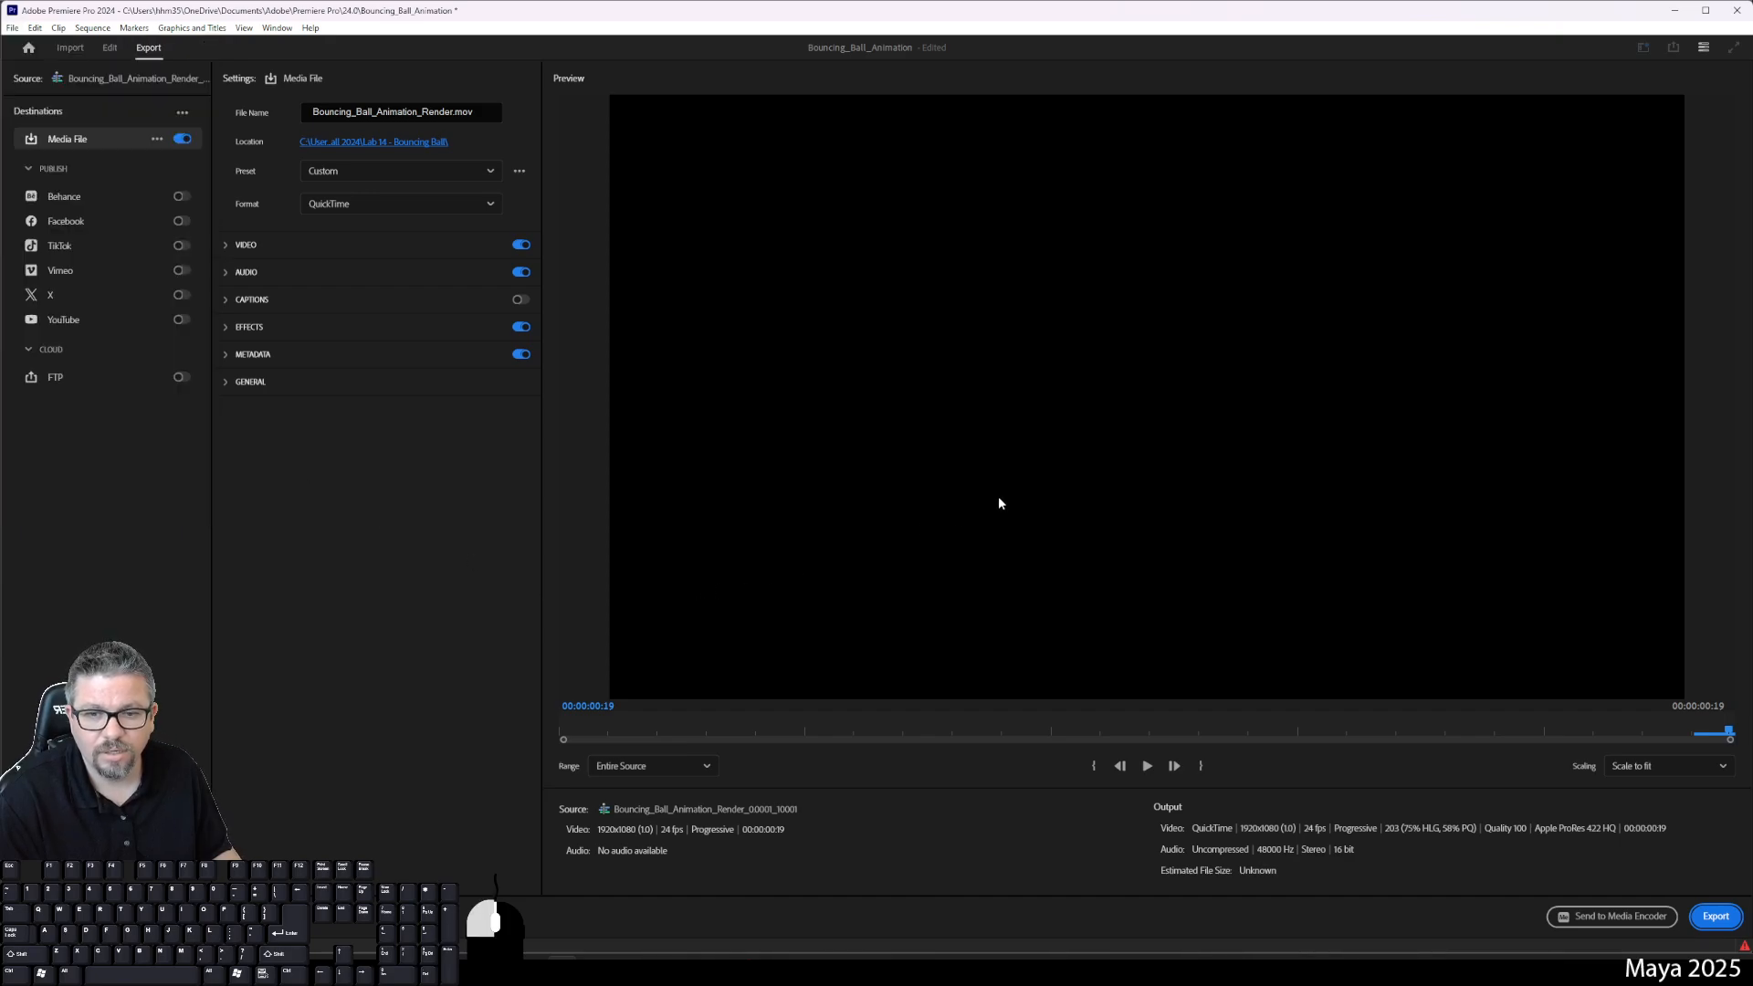
left_click(1707, 917)
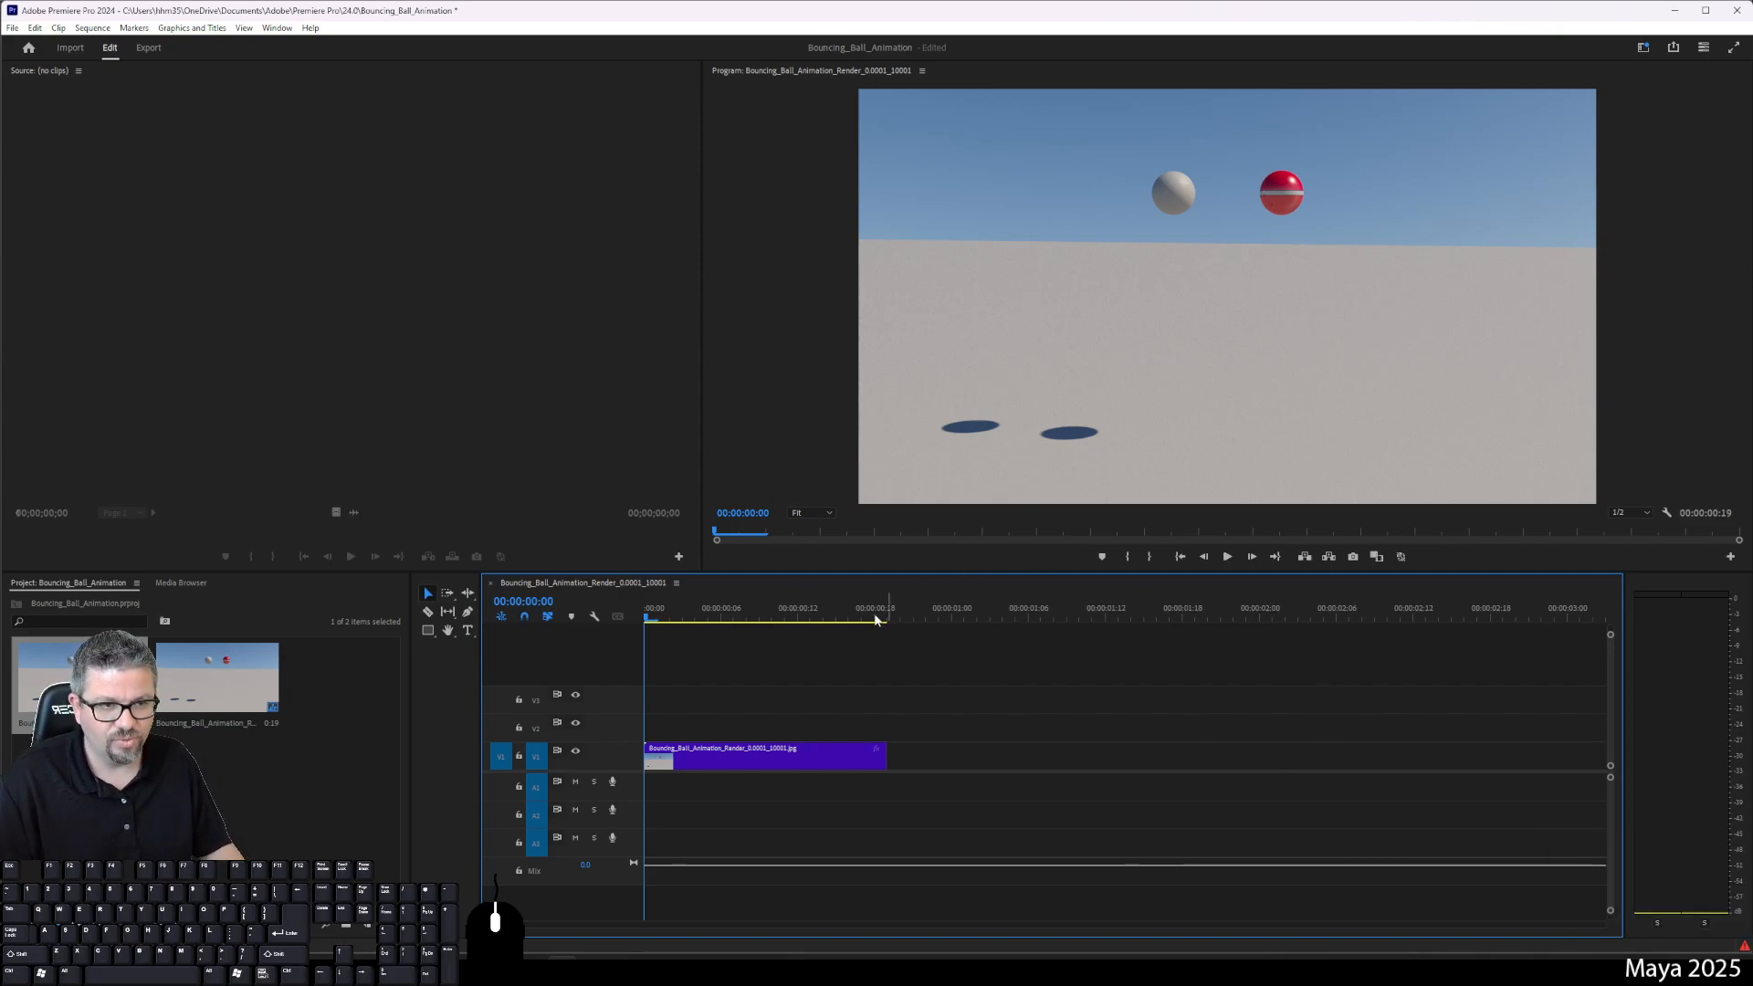
Step: Switch to the Lab 14 - Bouncing Ball folder in File Explorer and open the Bouncing_Ball_Animation_Render MOV file with Microsoft Clipchamp
mouse_move(290, 972)
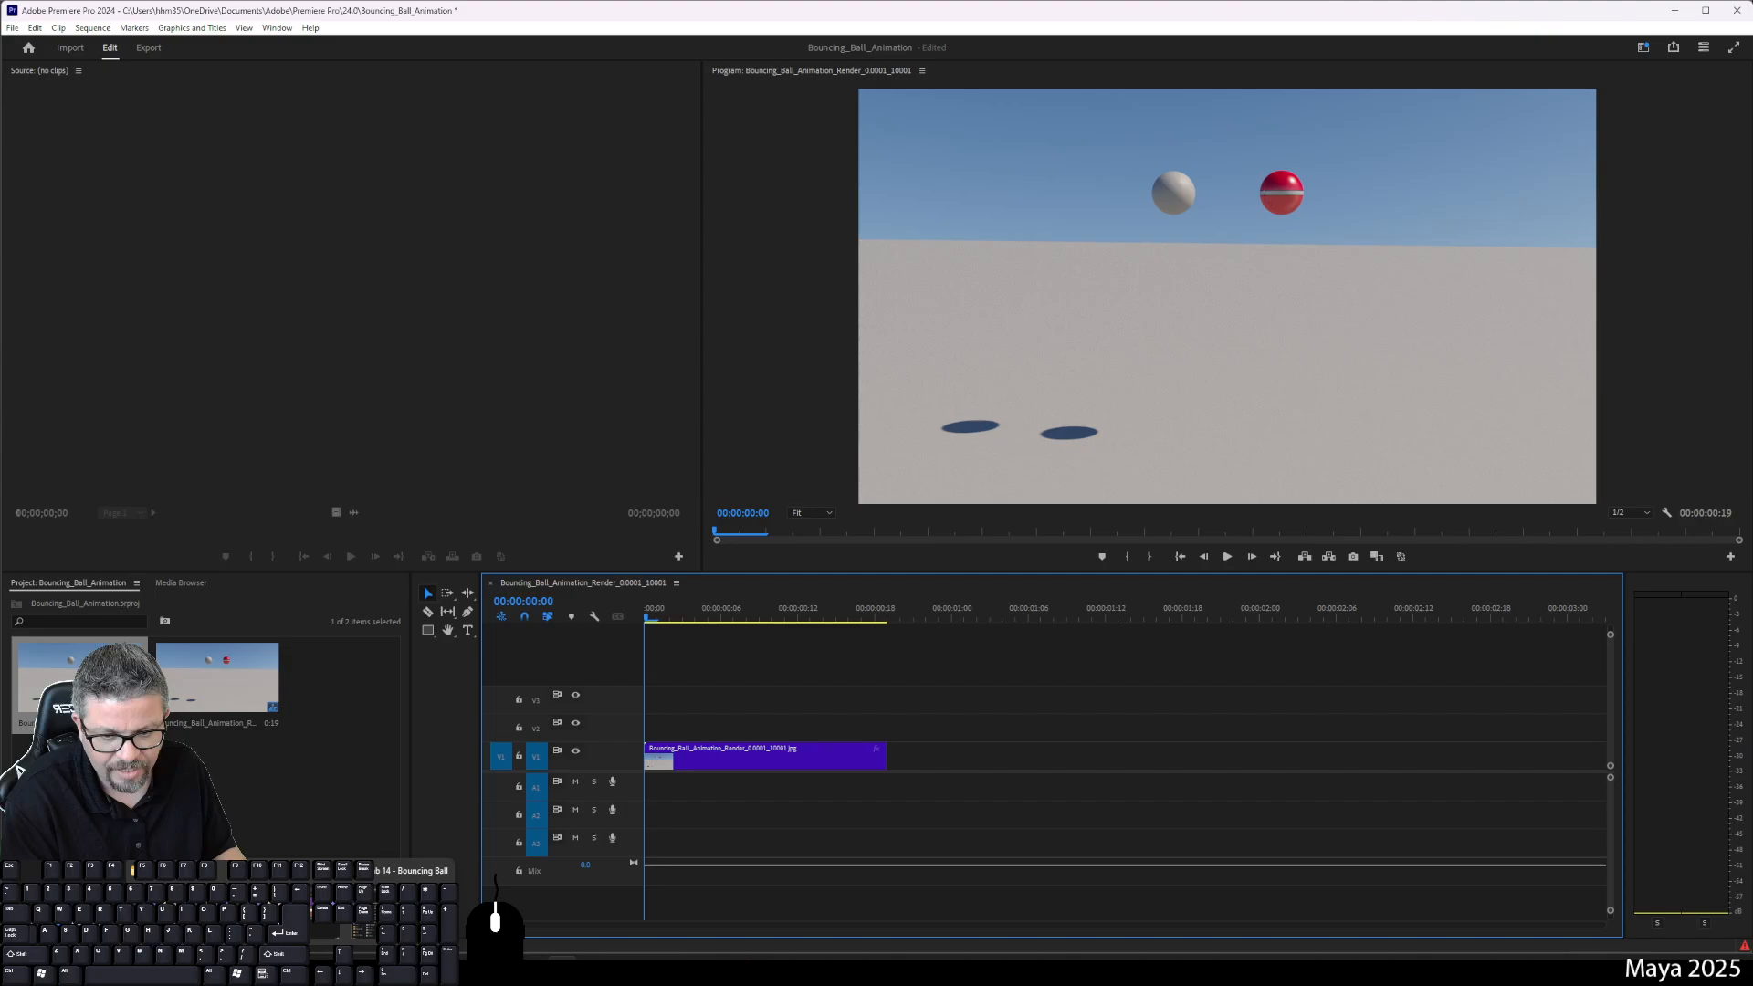
left_click(398, 913)
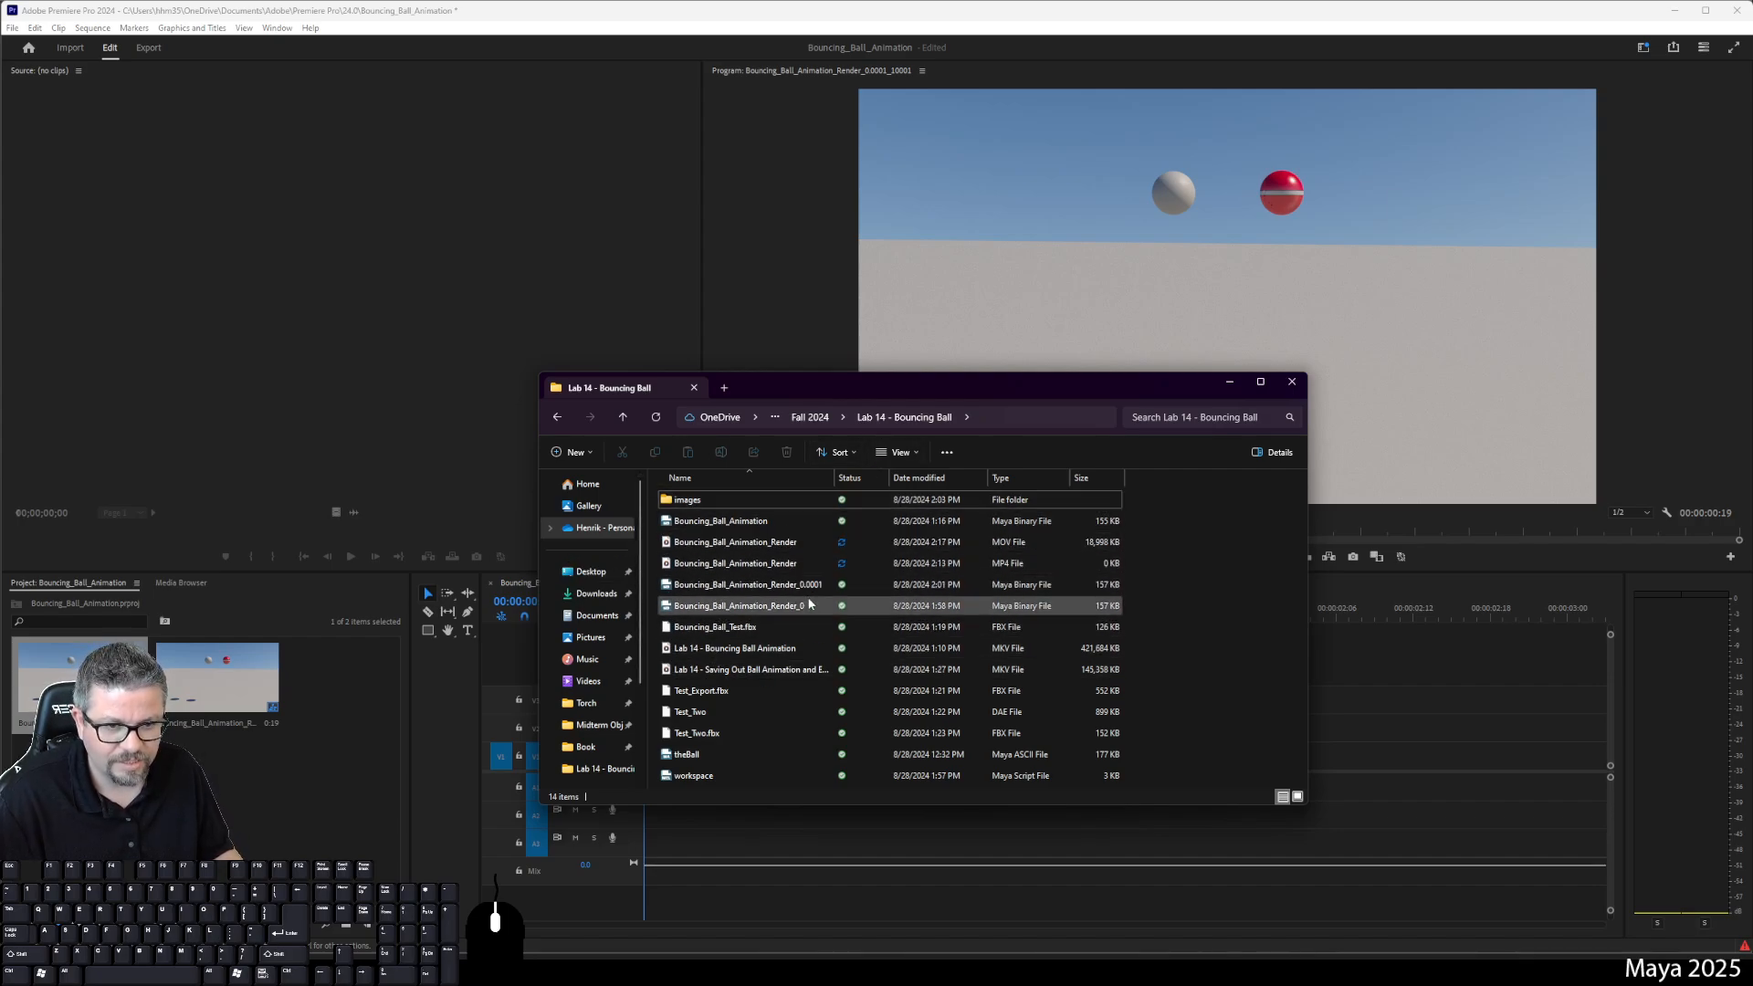
right_click(782, 547)
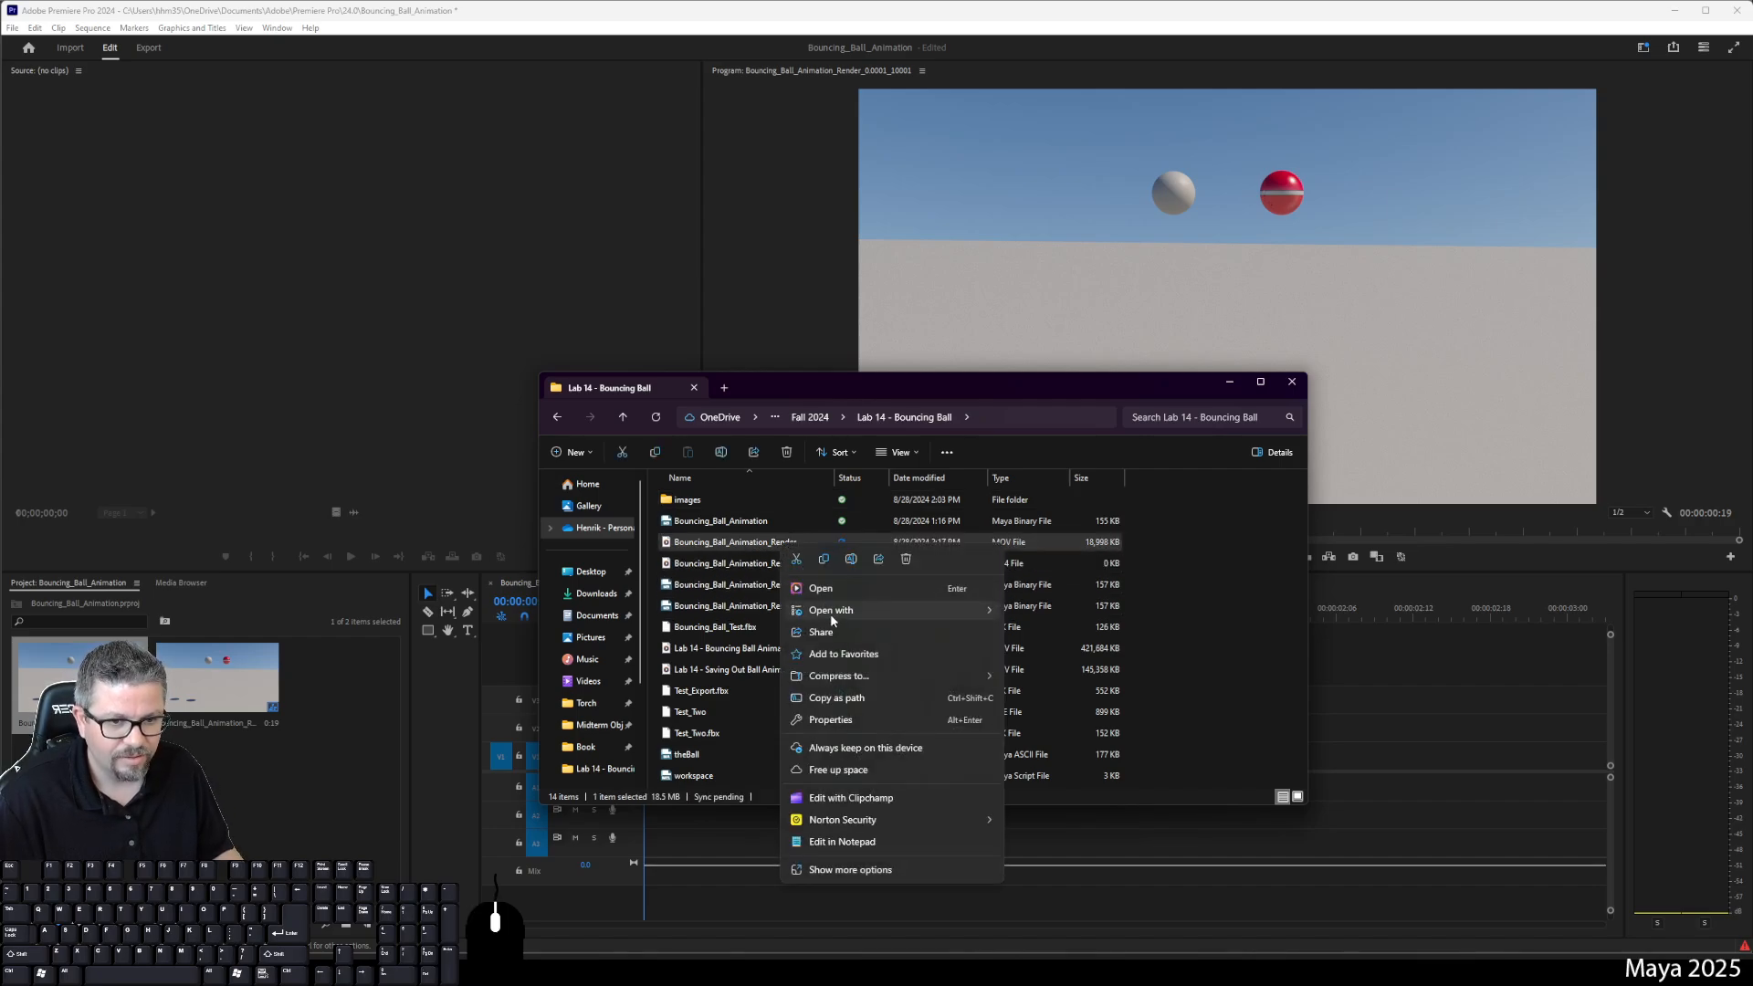
mouse_move(832, 620)
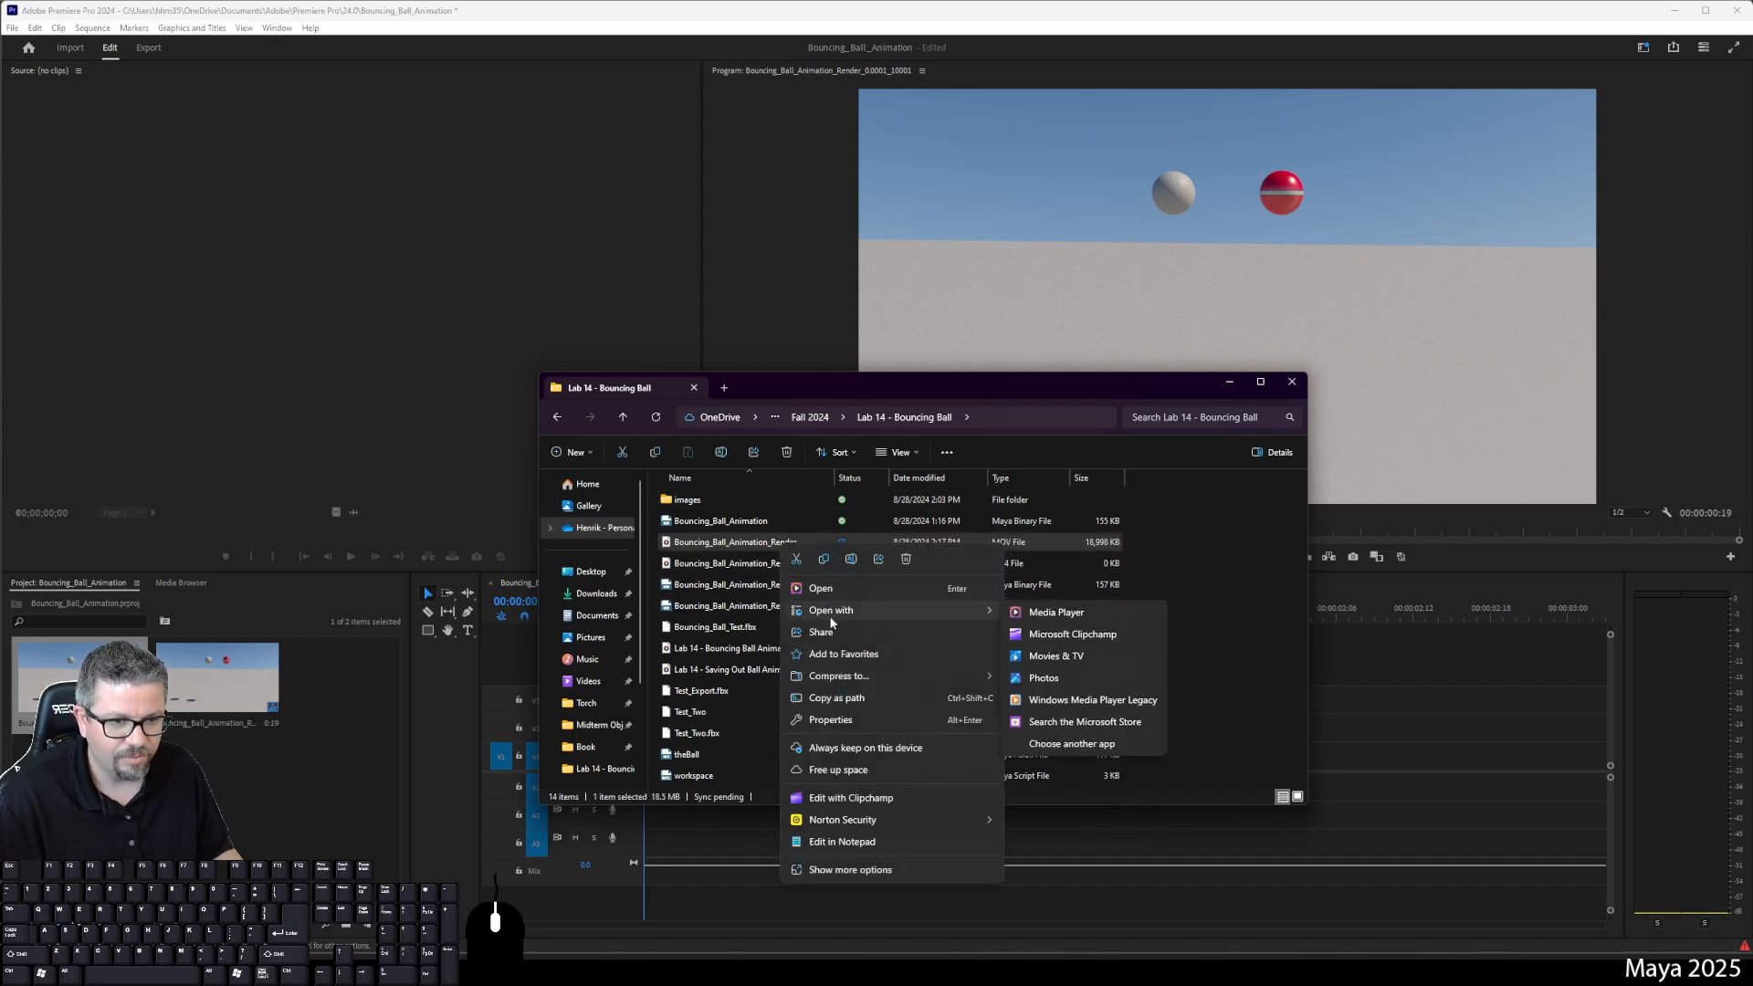
left_click(1073, 635)
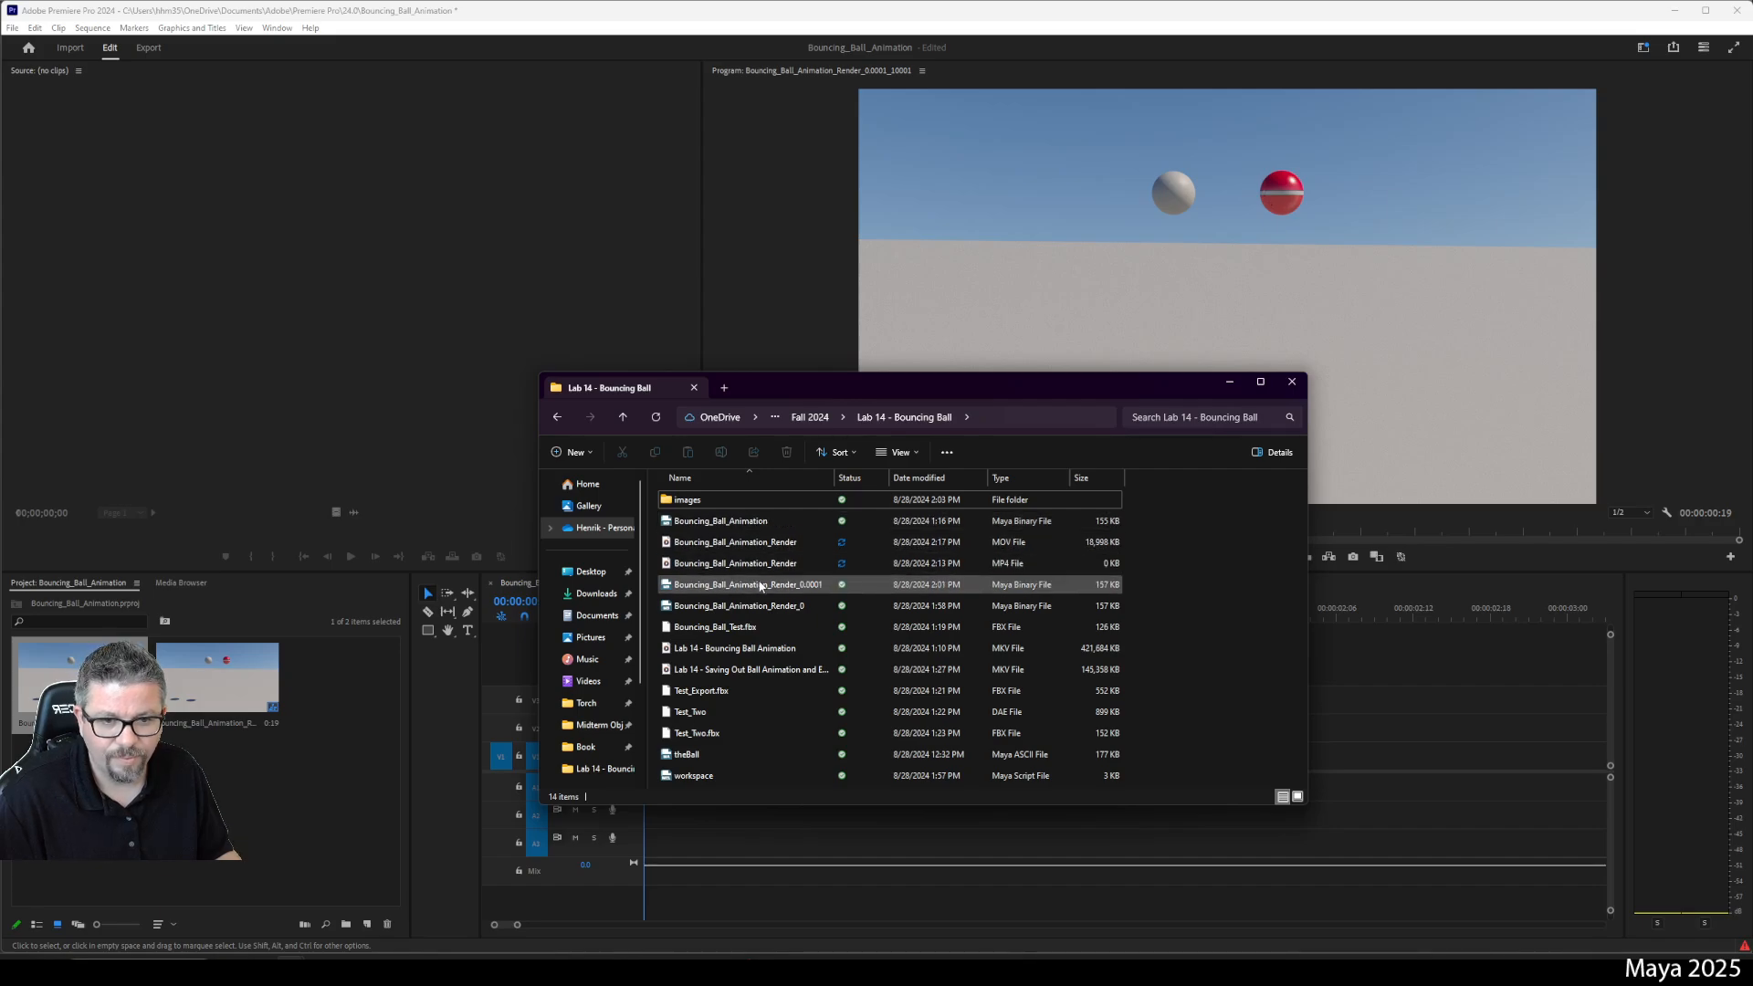
Step: Open the Bouncing_Ball_Animation_Render MOV file with Movies & TV, using that app just once
left_click(808, 565)
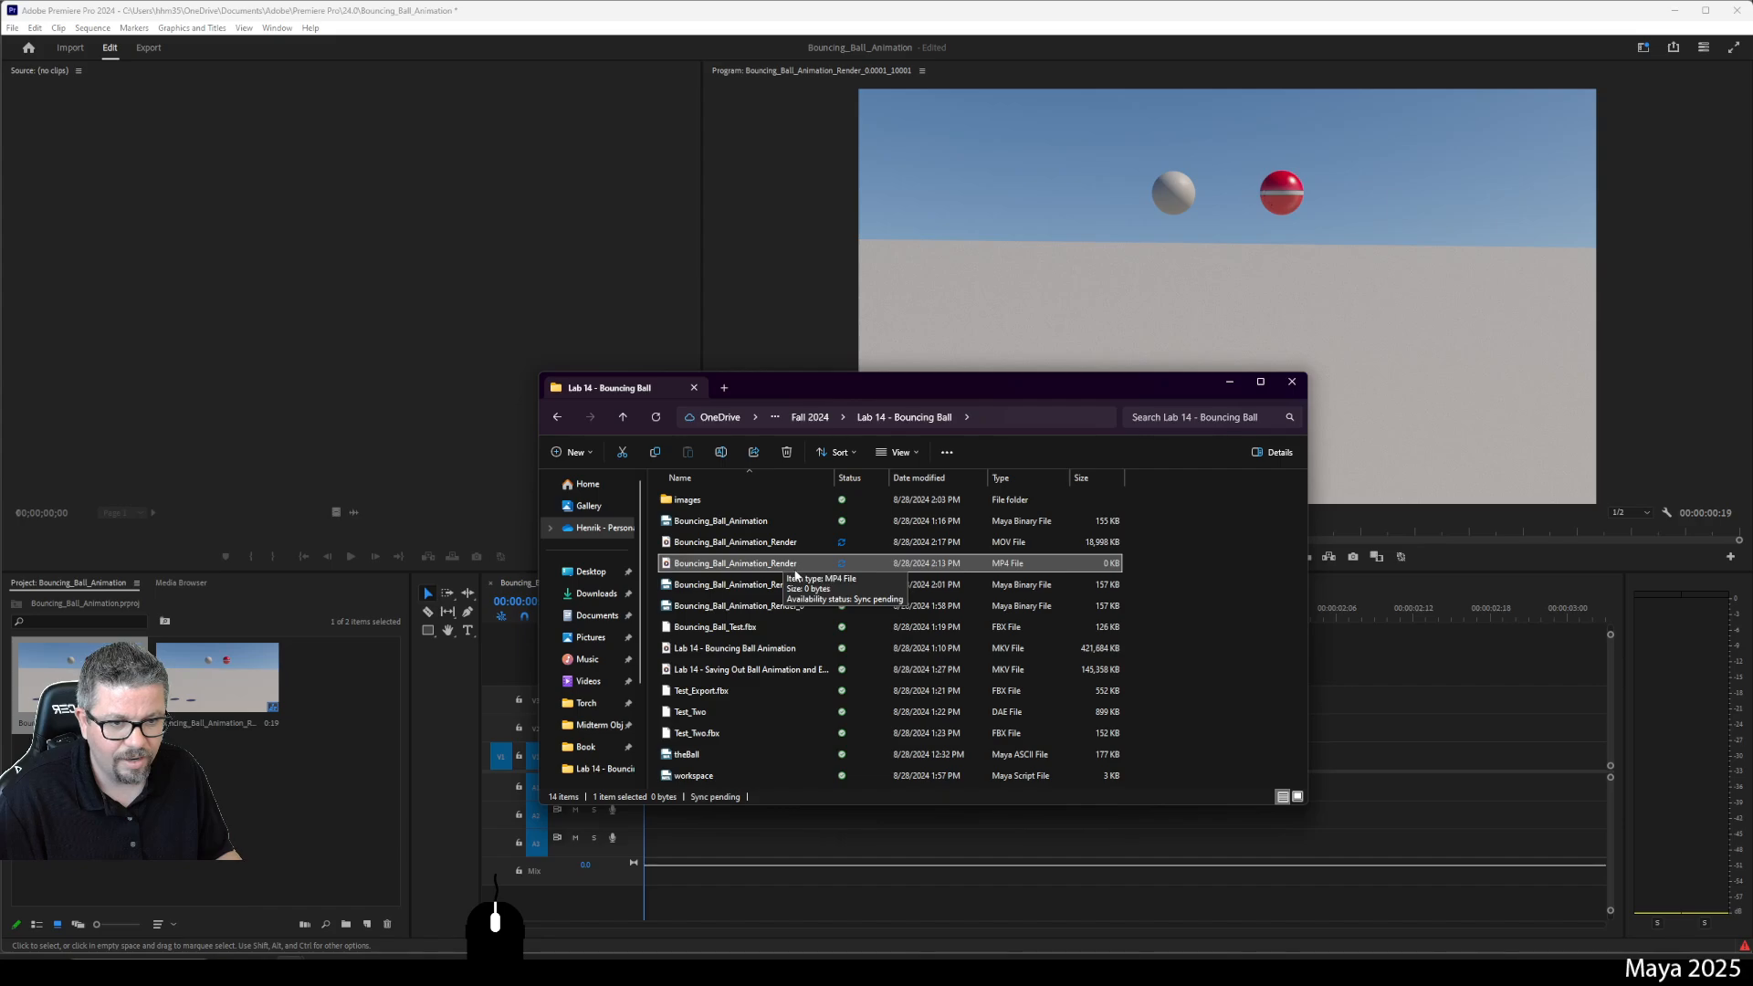
left_click(796, 544)
right_click(799, 548)
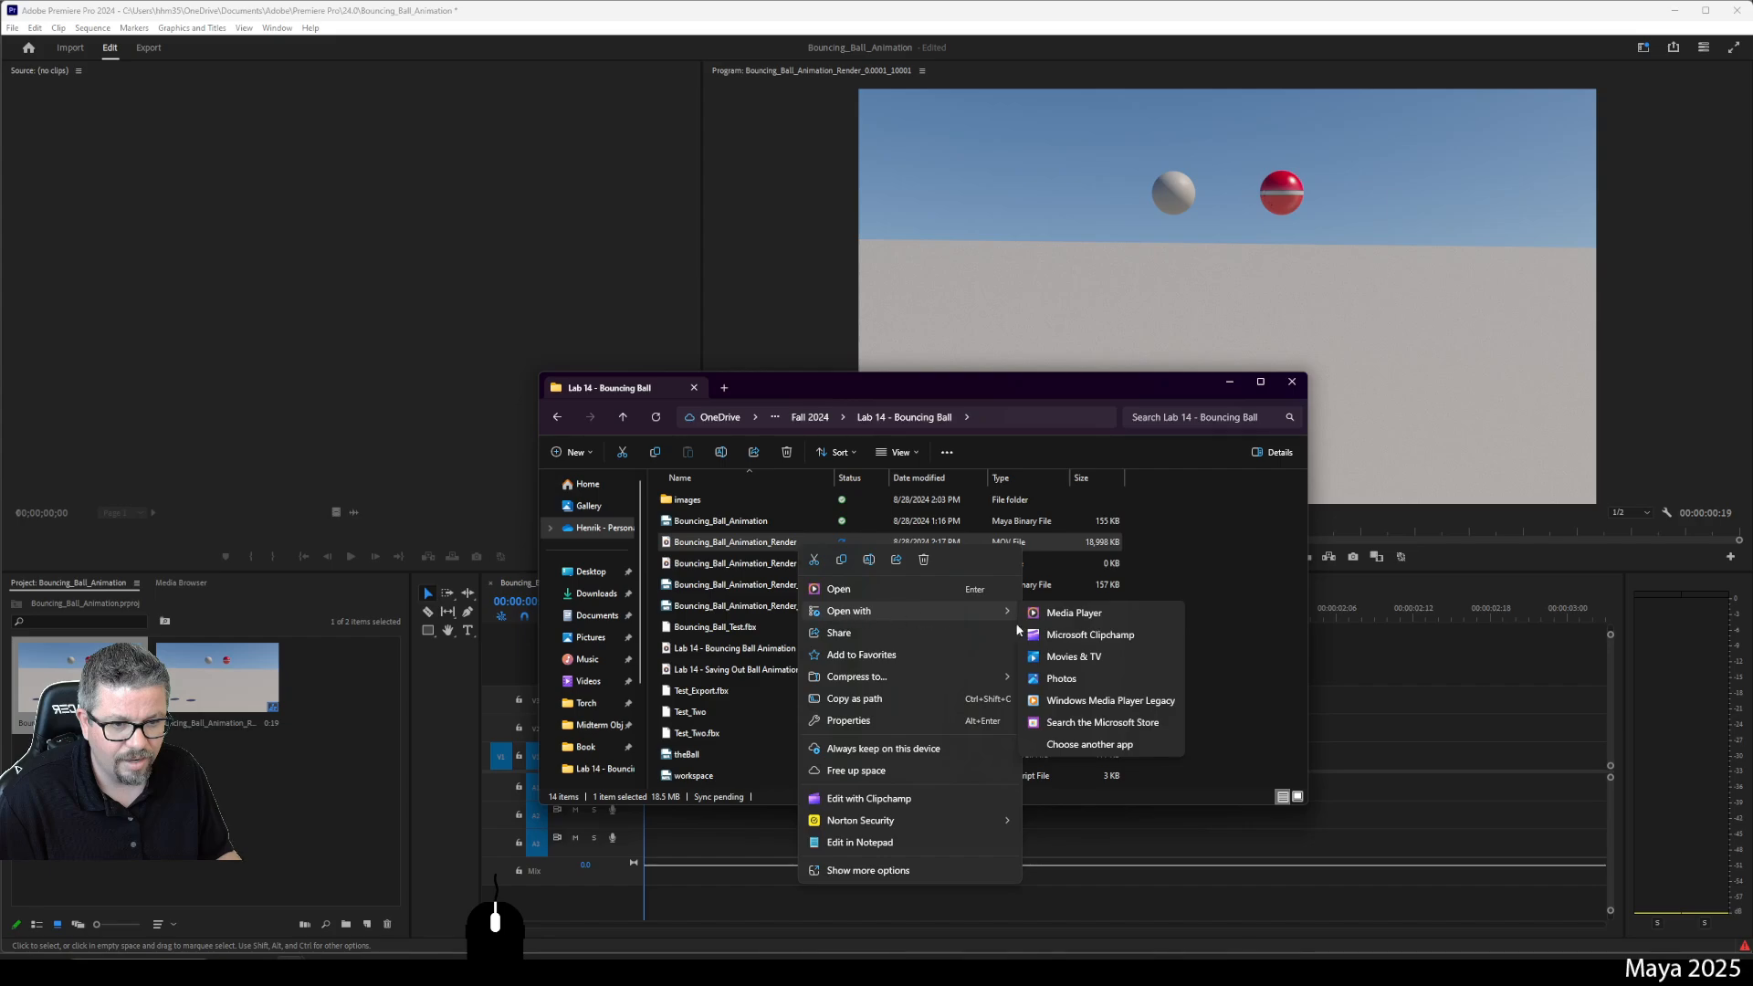
left_click(1100, 744)
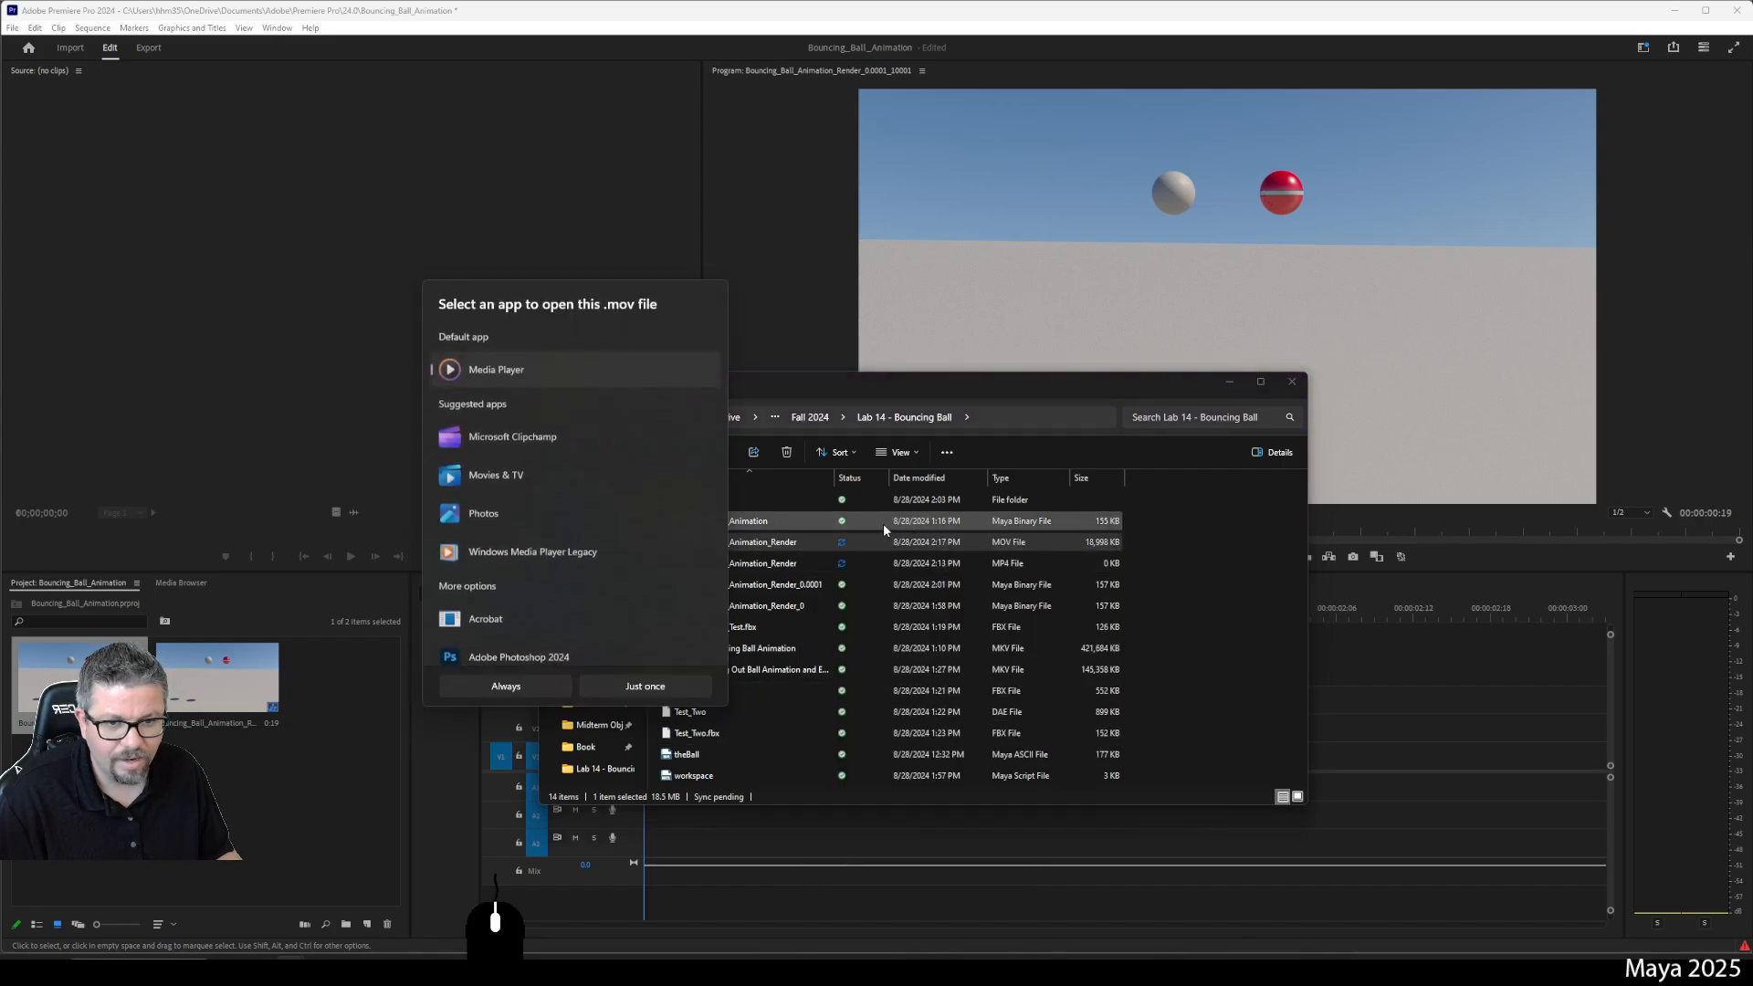
scroll(558, 512, "down", 4)
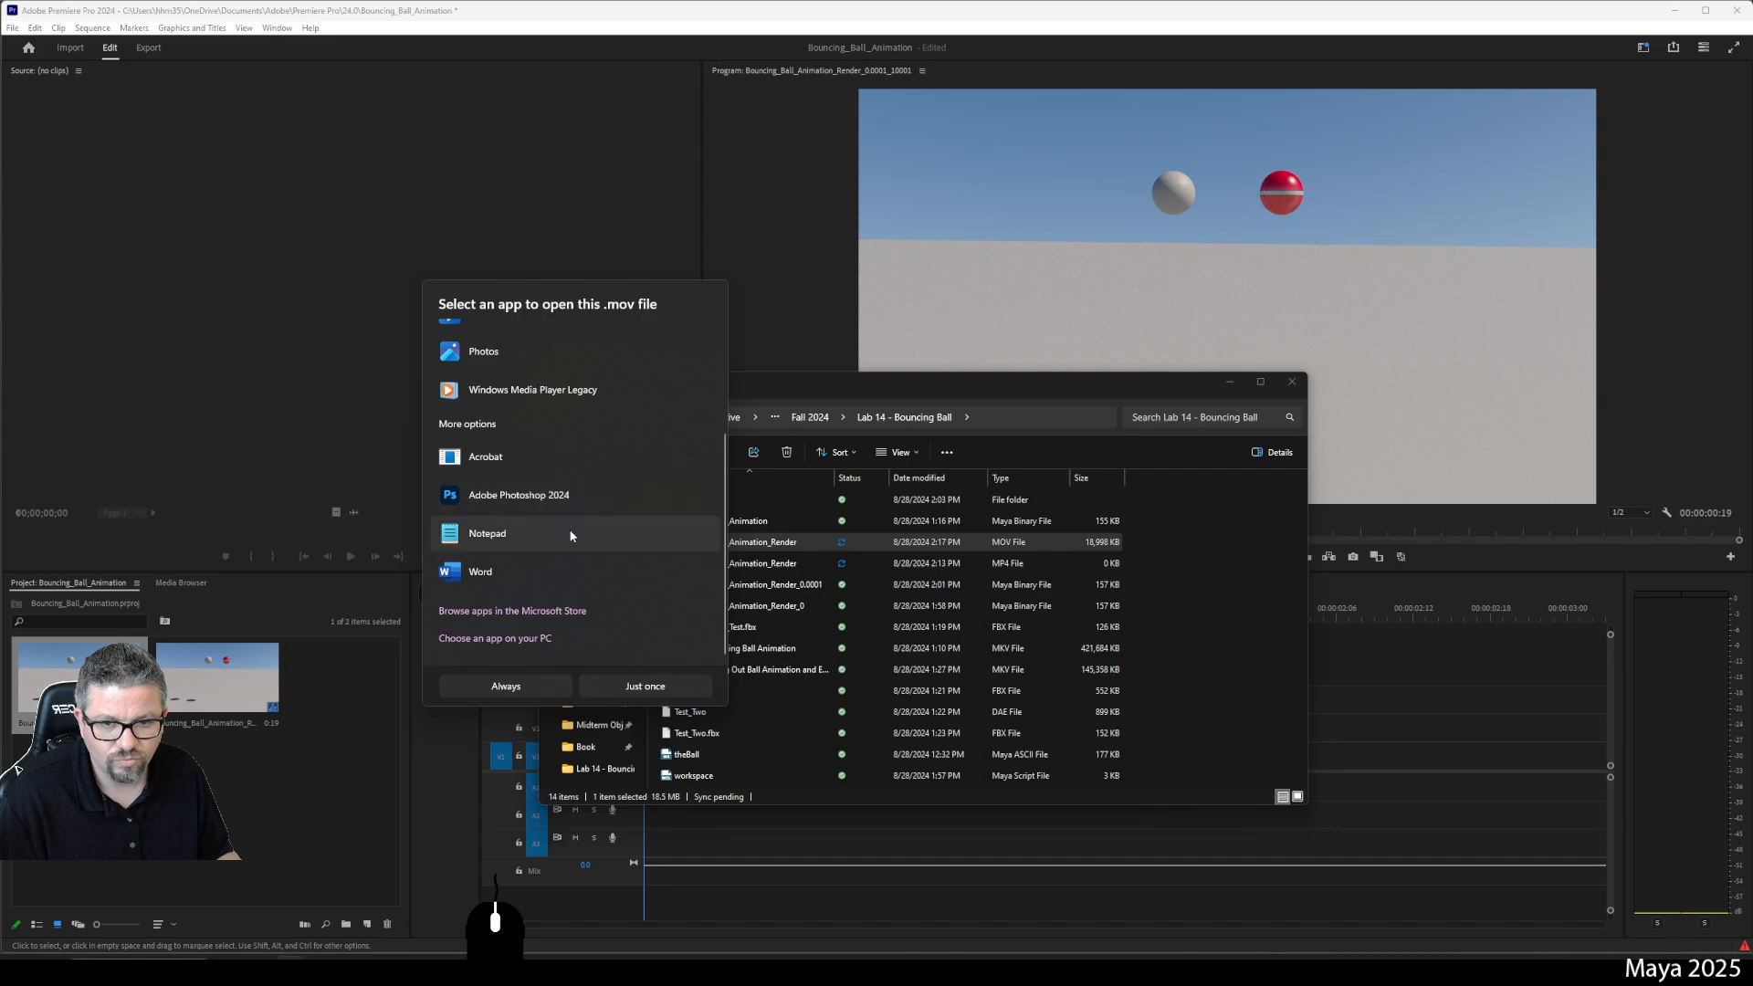
scroll(571, 535, "up", 4)
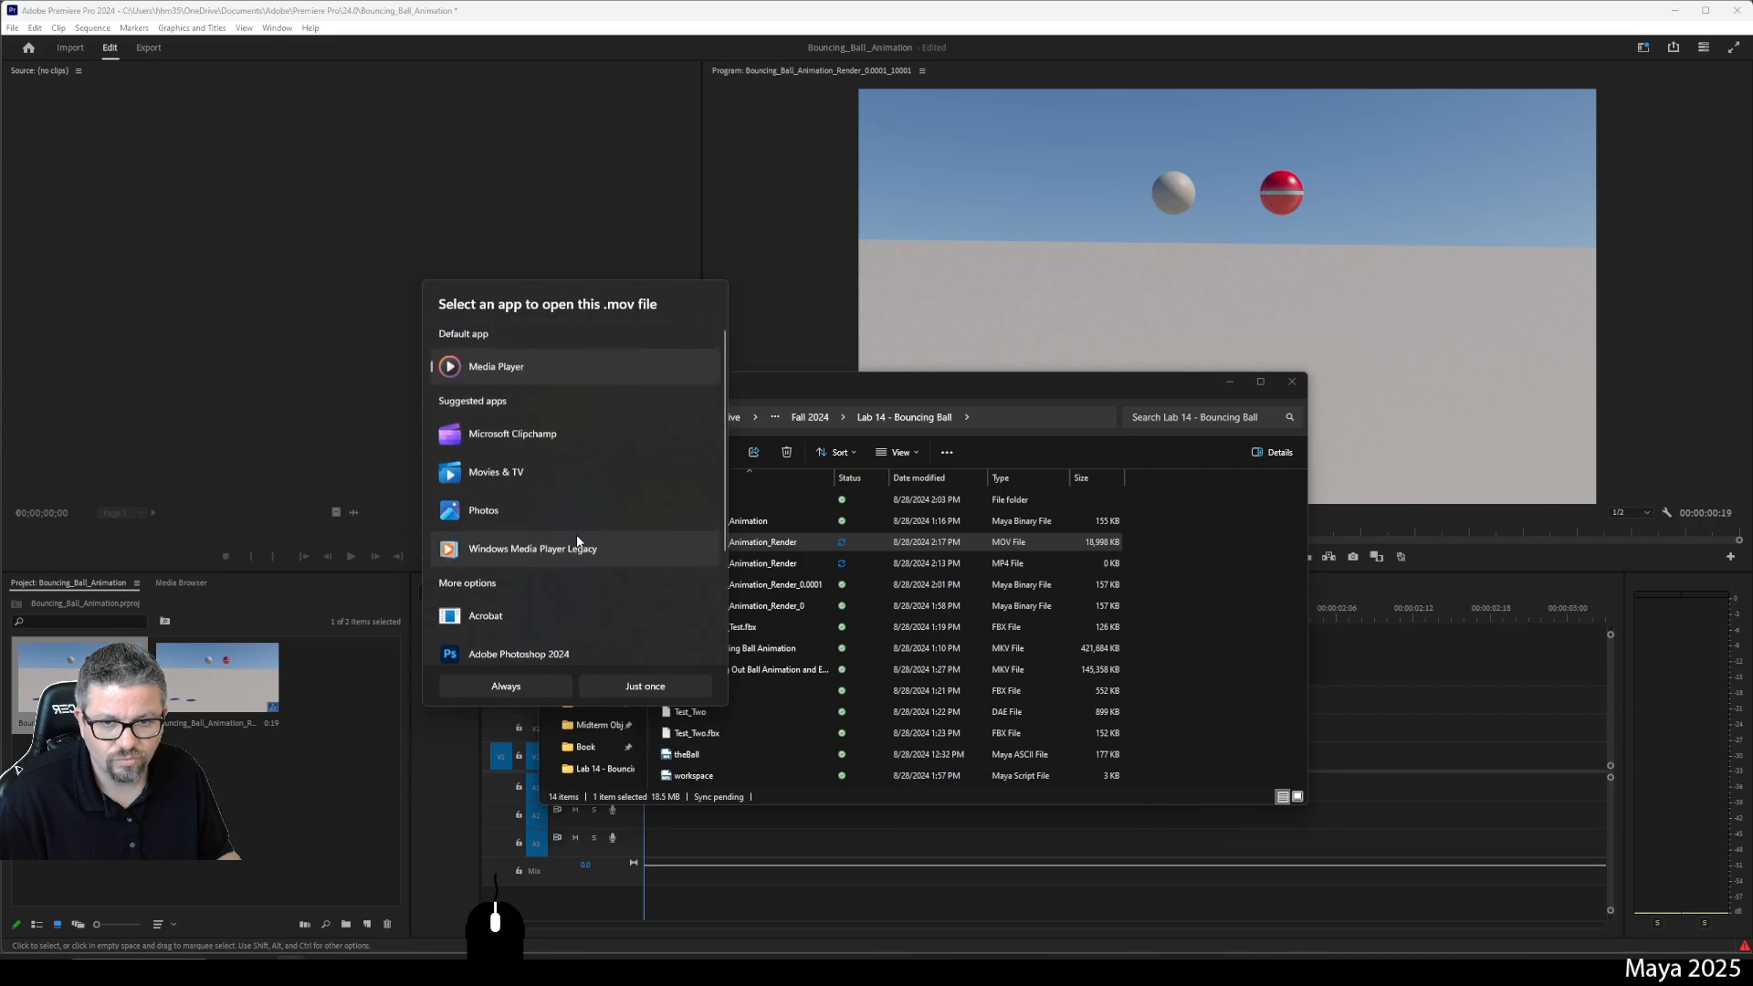
left_click(523, 473)
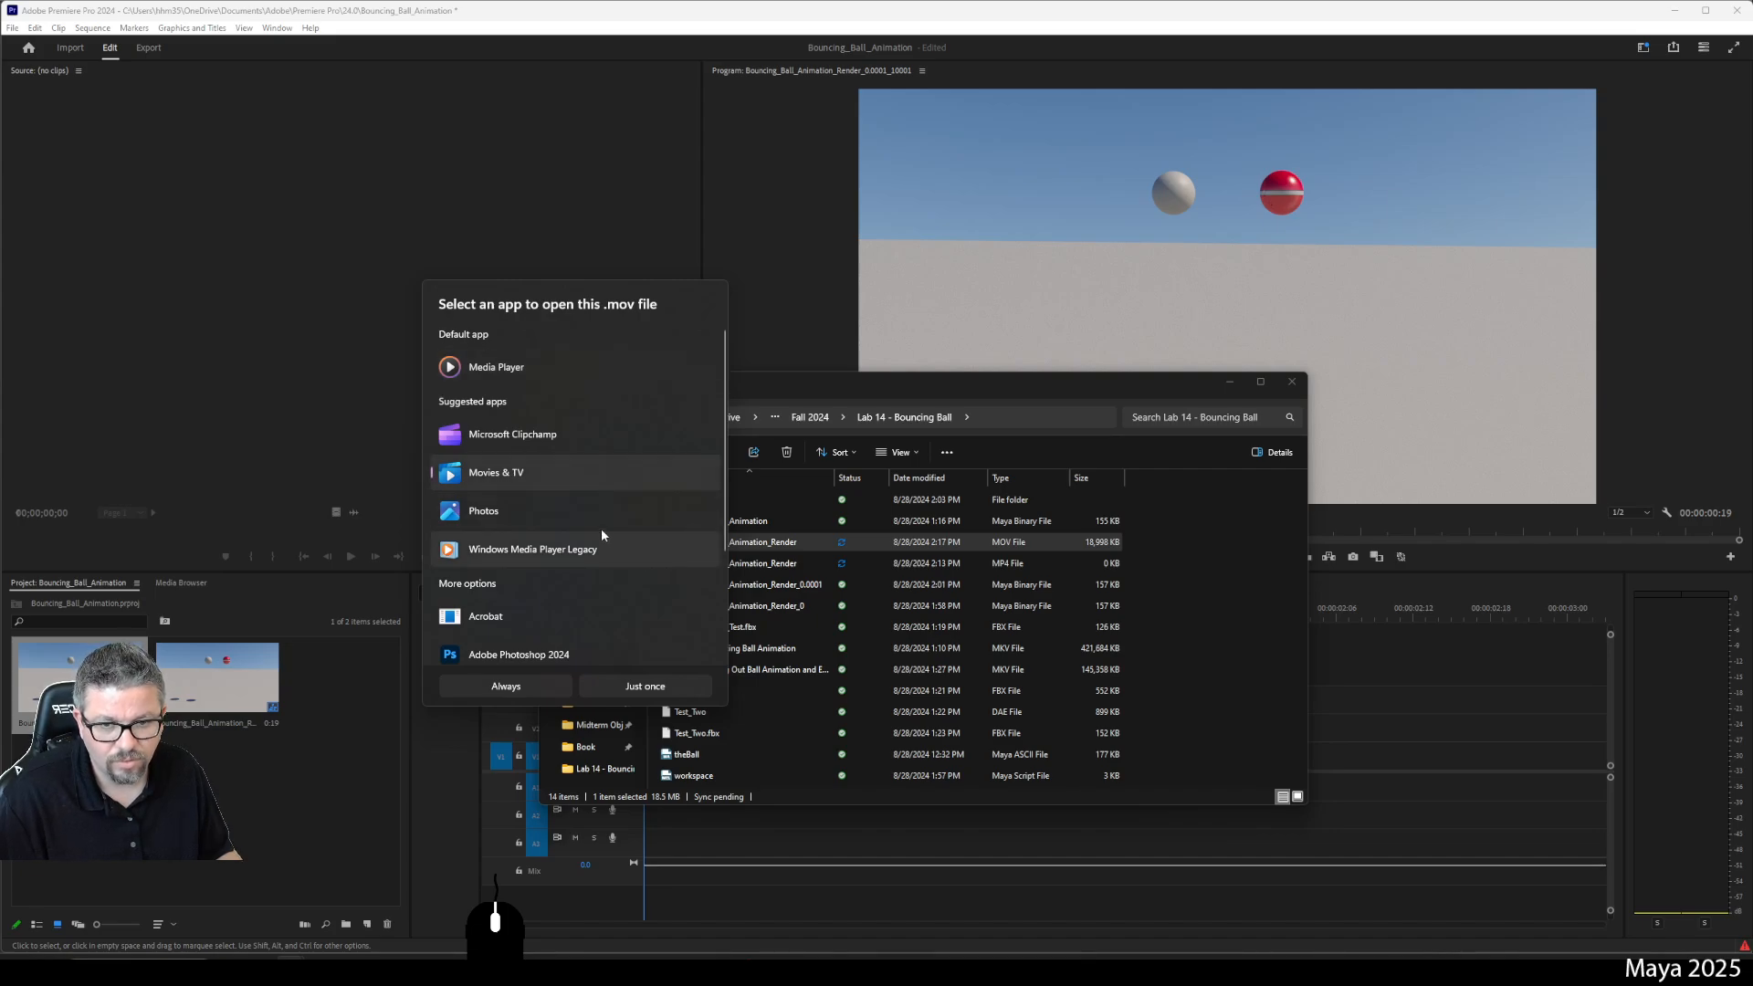
left_click(645, 687)
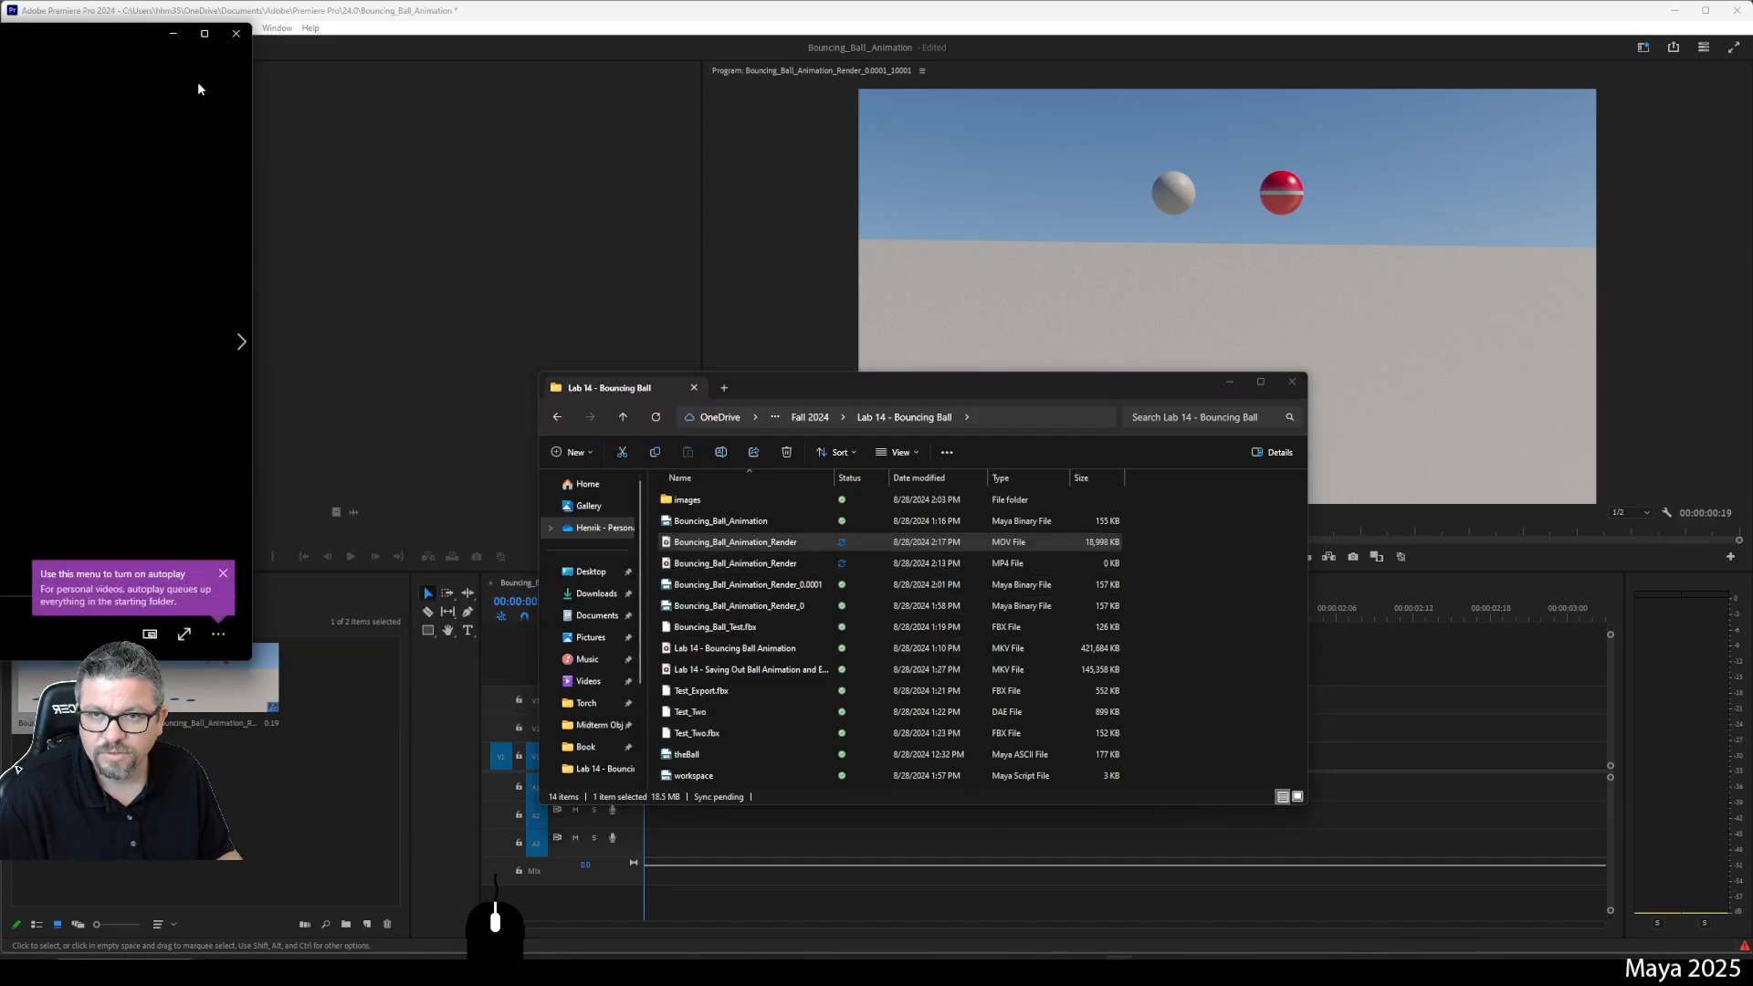
Step: Close the Movies & TV player and bring up the full app chooser for the Bouncing_Ball_Animation_Render MOV file
left_click(235, 33)
right_click(819, 547)
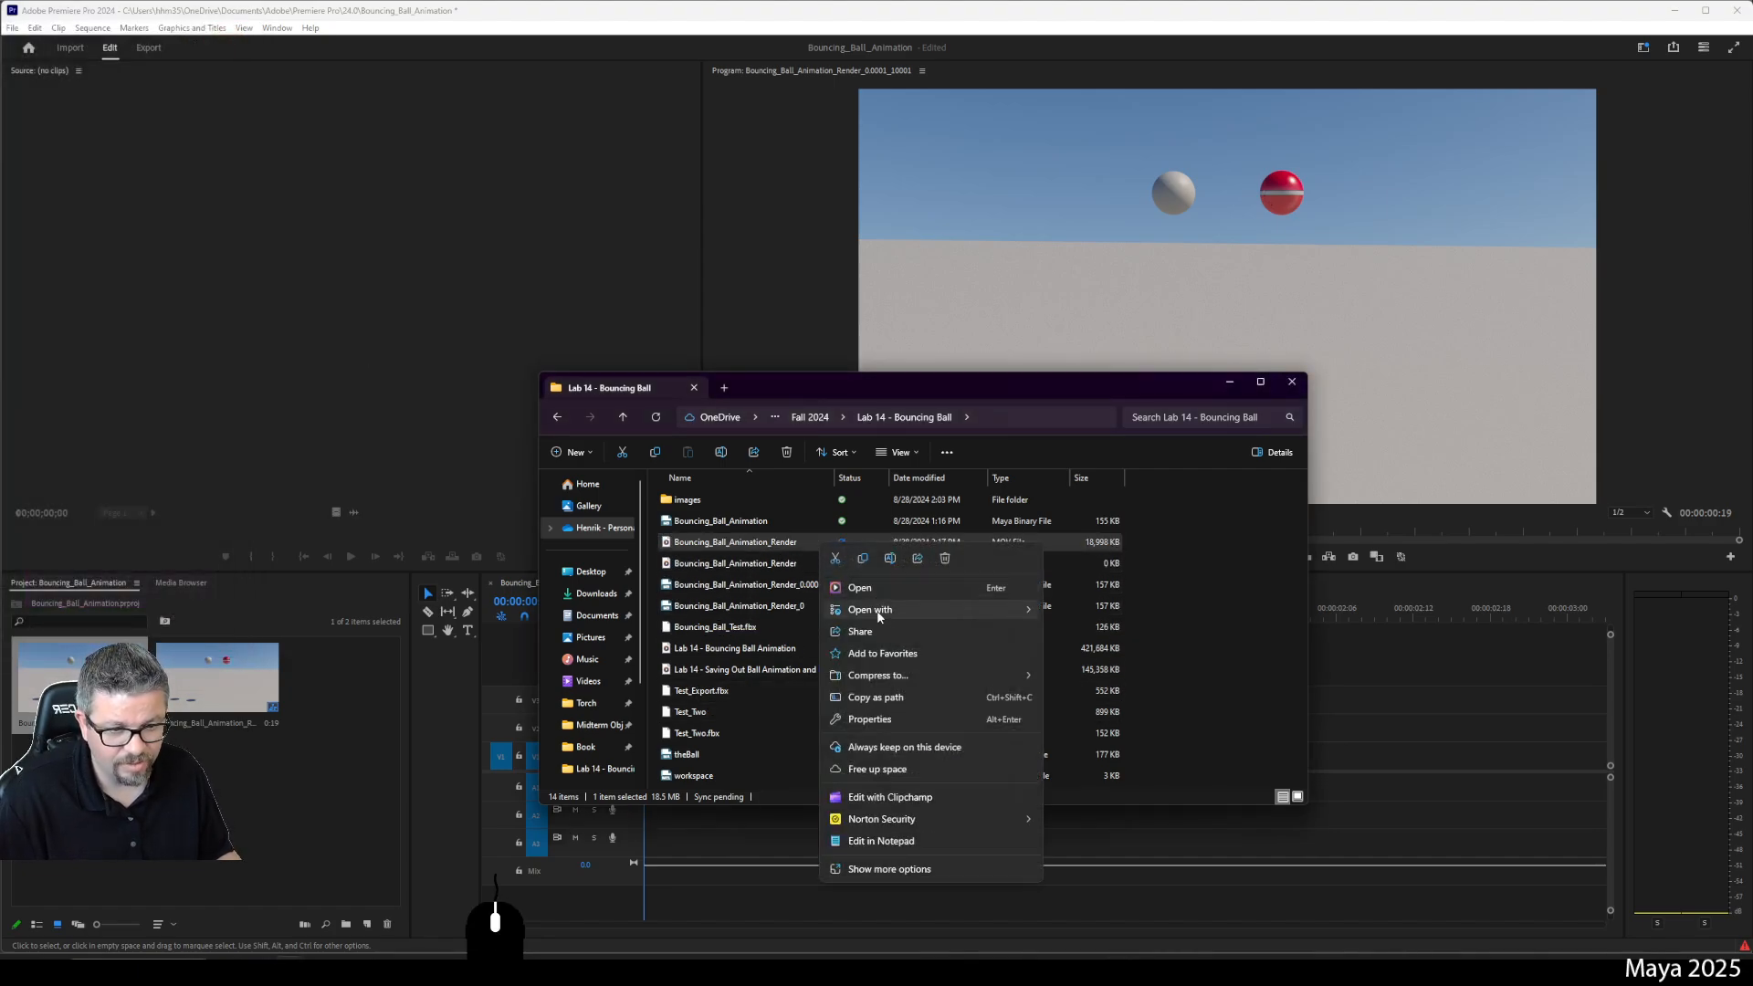
mouse_move(879, 616)
left_click(1111, 743)
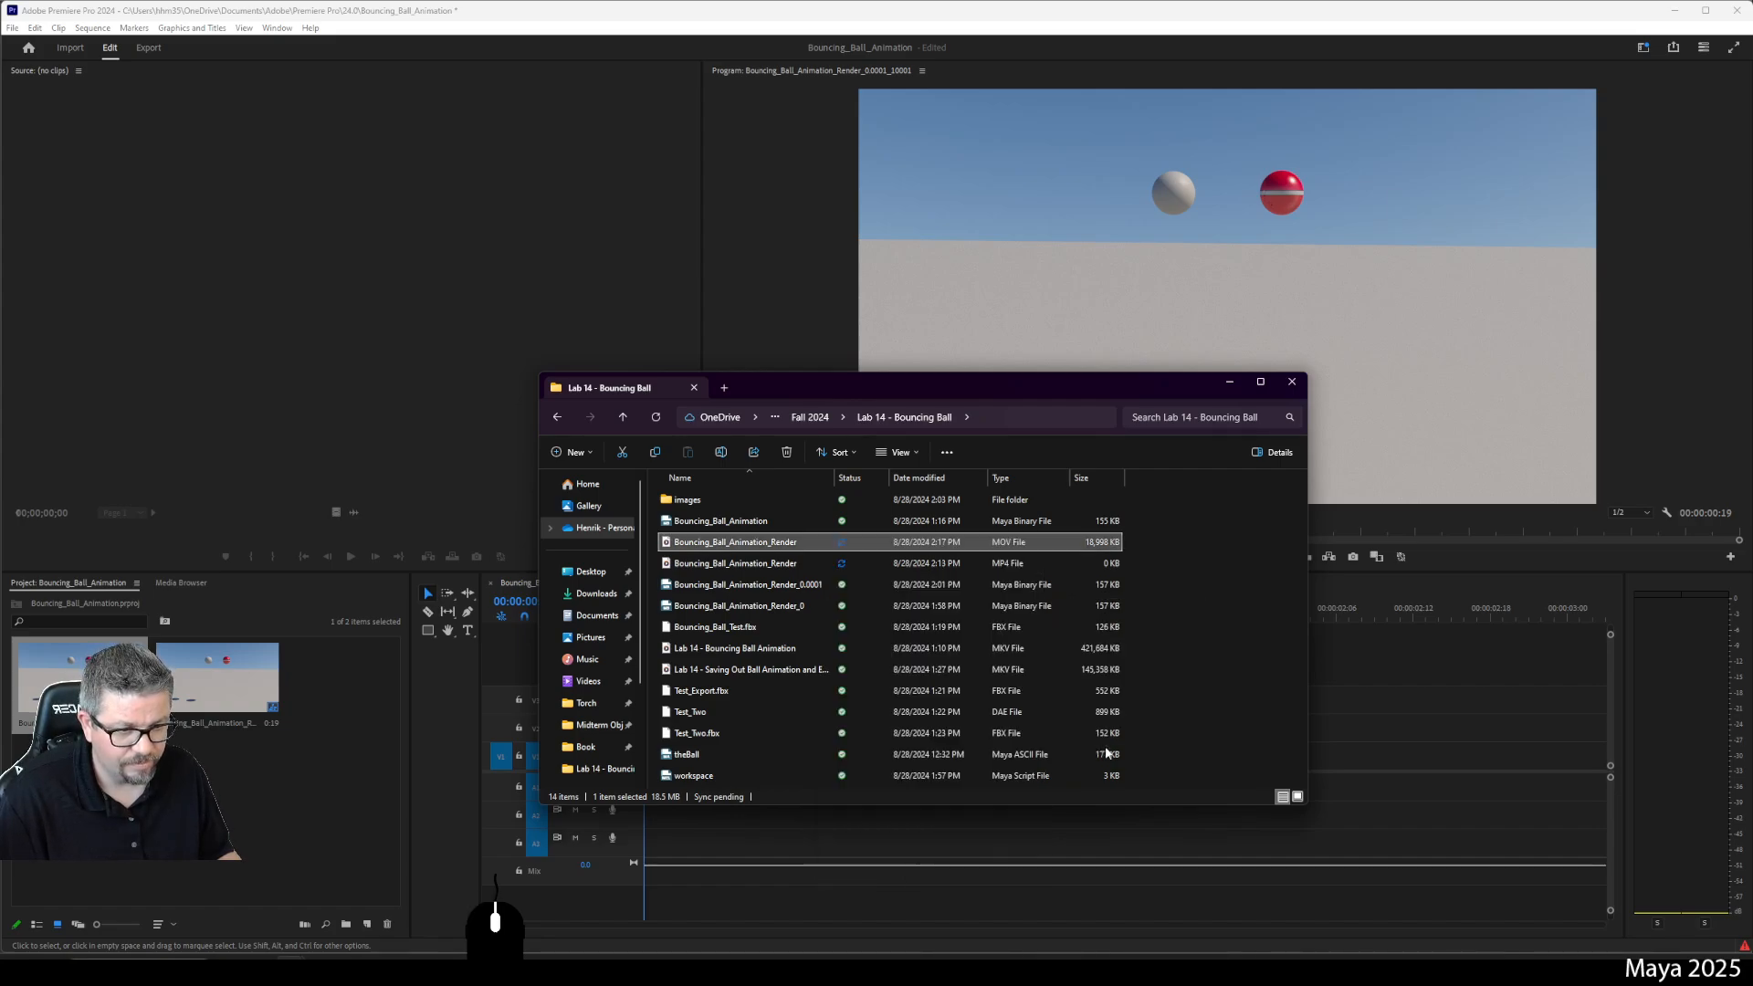
scroll(541, 649, "down", 3)
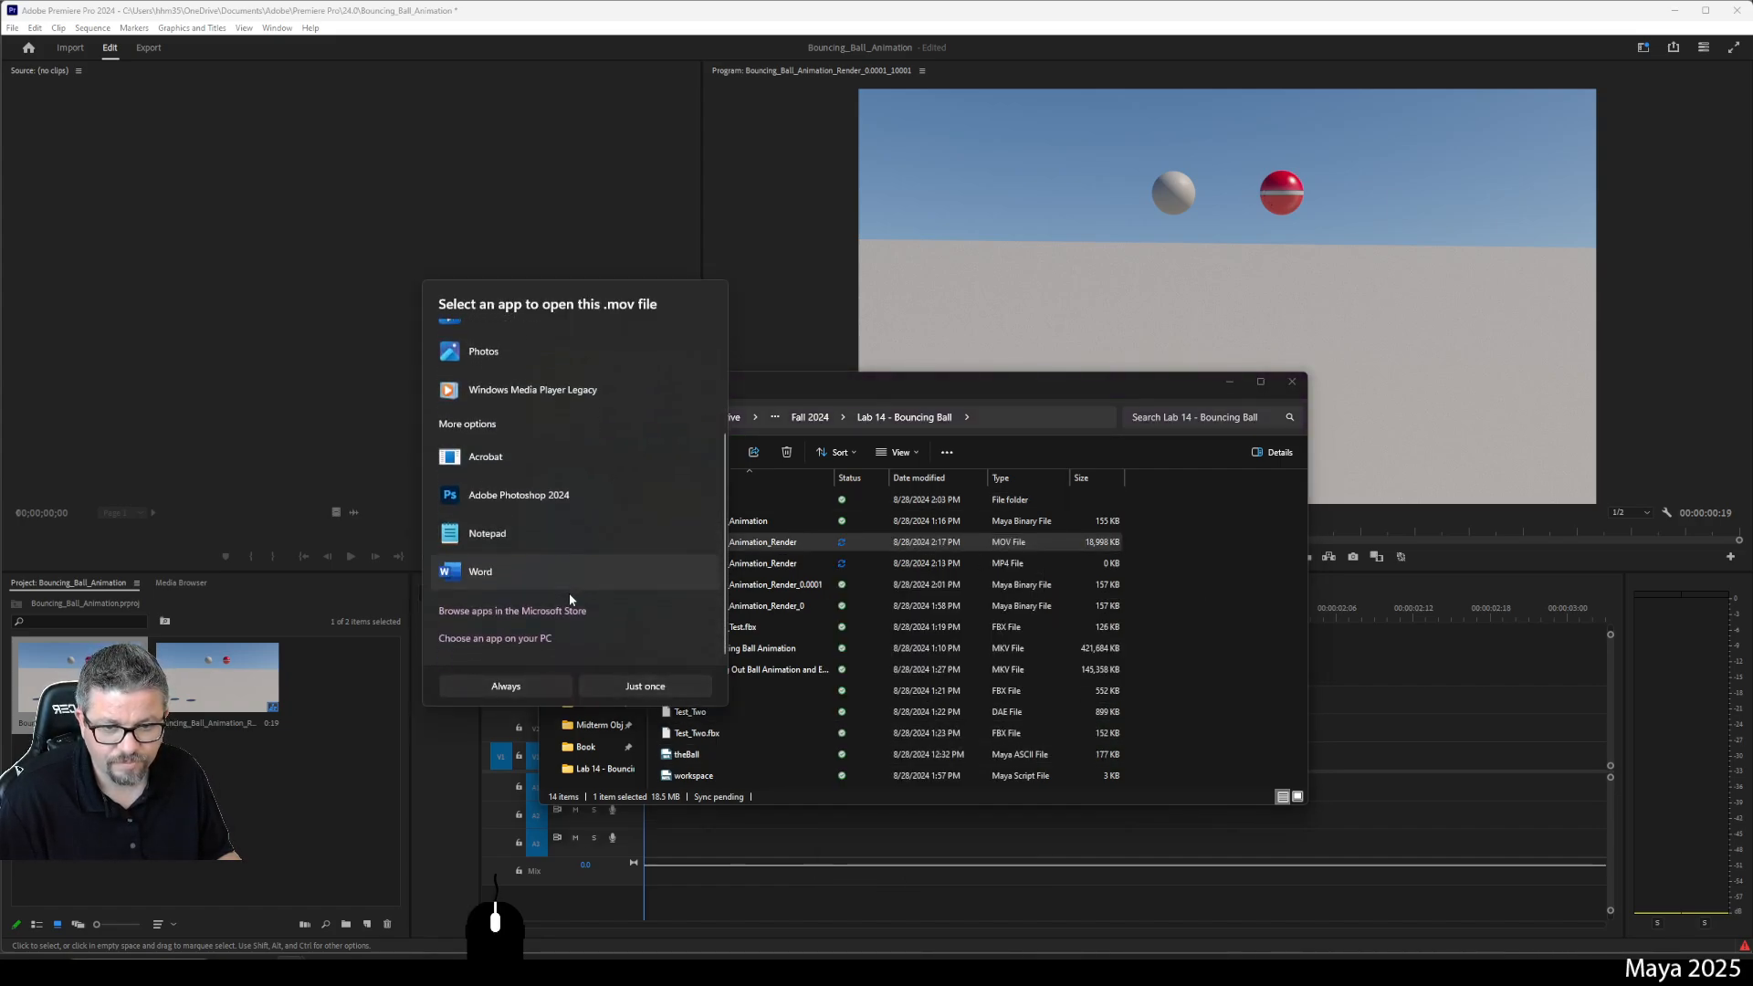
Step: Look through the Program Files folder for another program to open the MOV file, then cancel the browsing
left_click(733, 546)
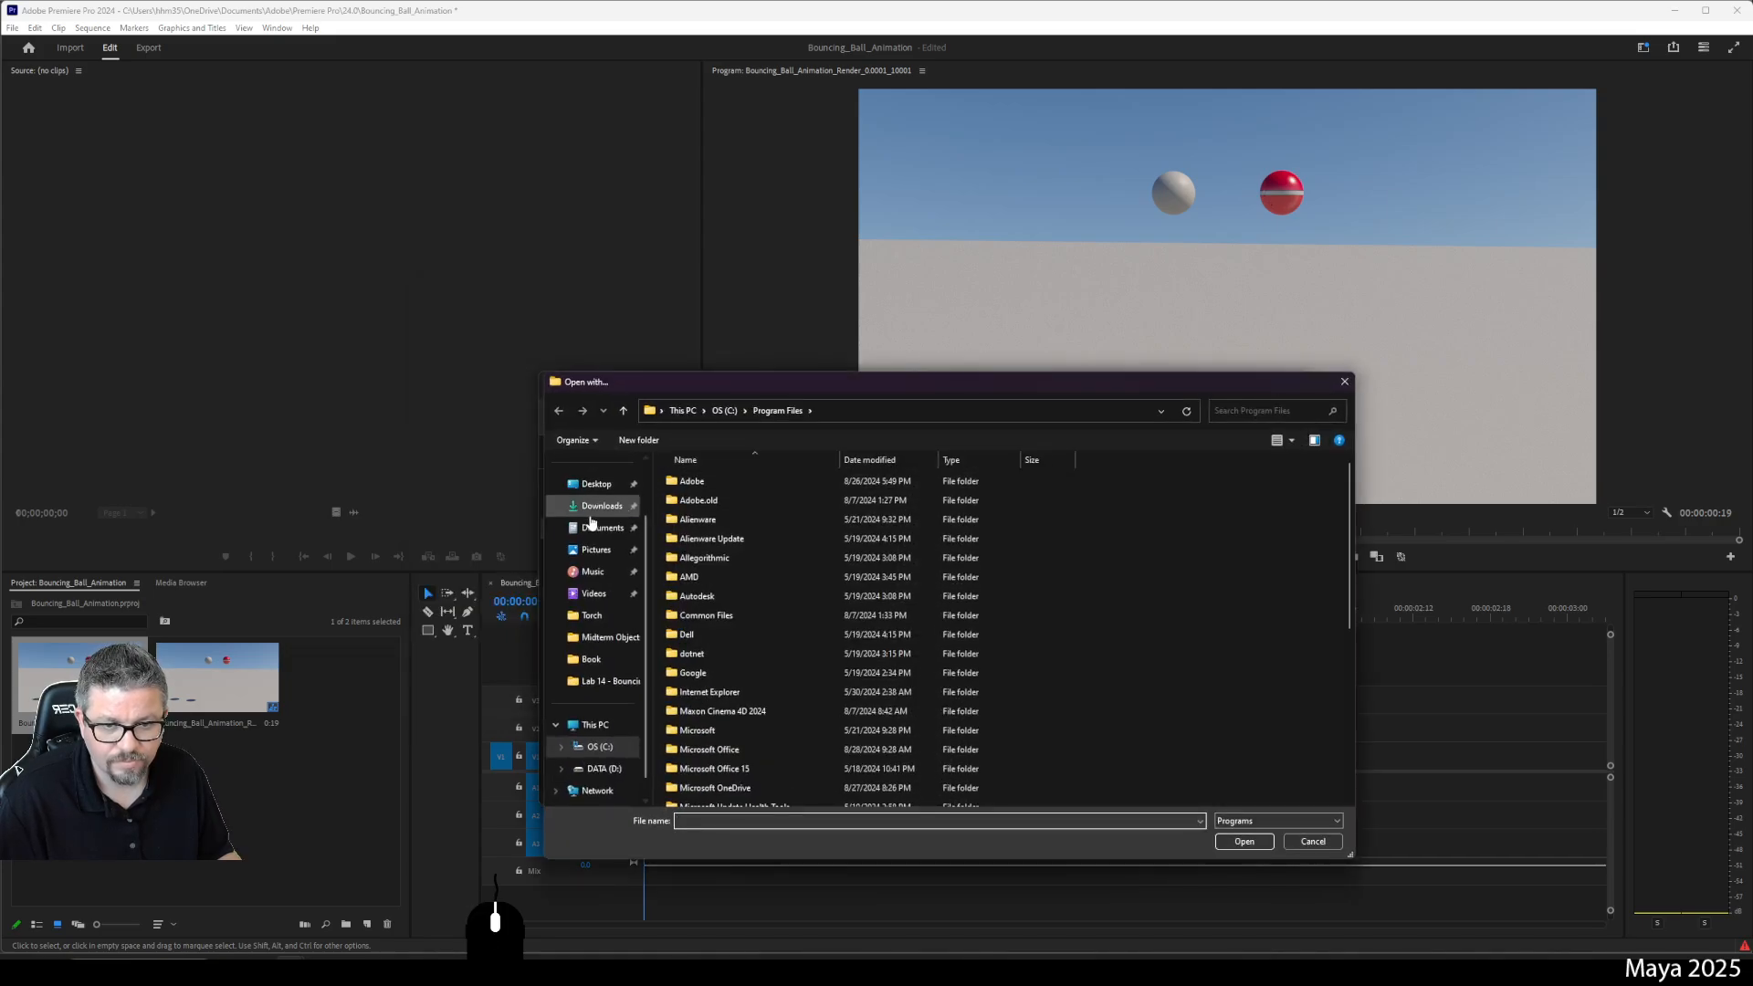
left_click(709, 638)
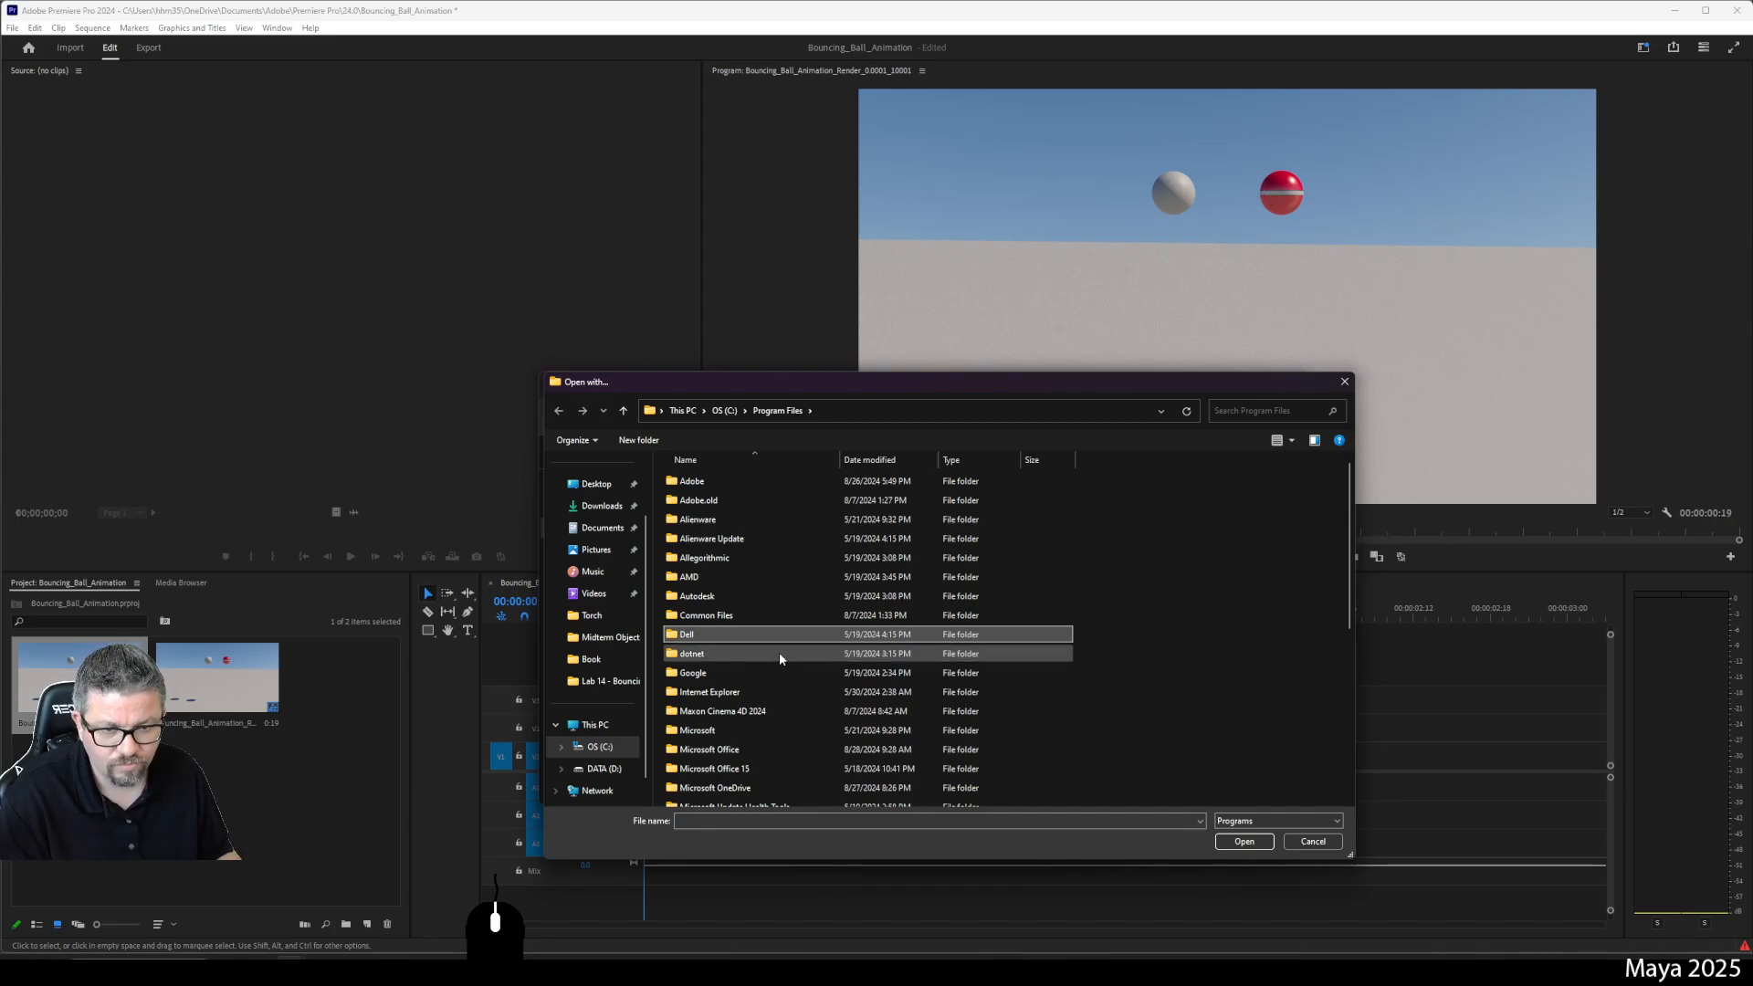
scroll(752, 613, "down", 5)
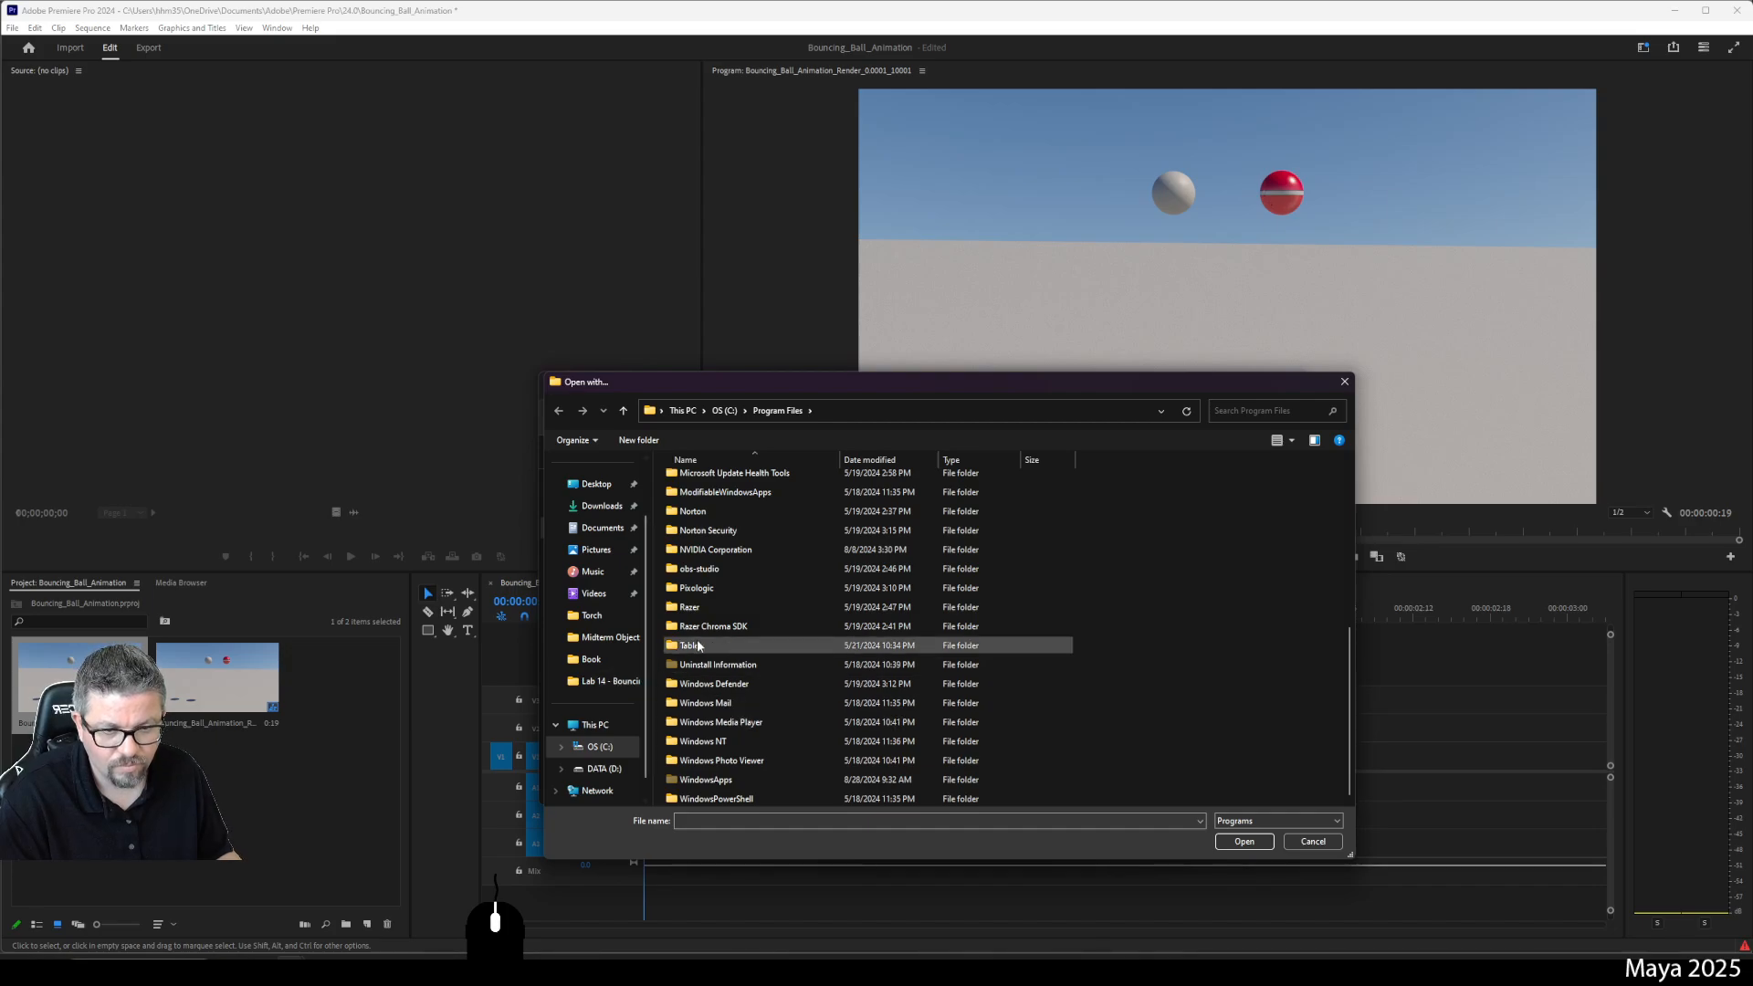
scroll(712, 657, "up", 6)
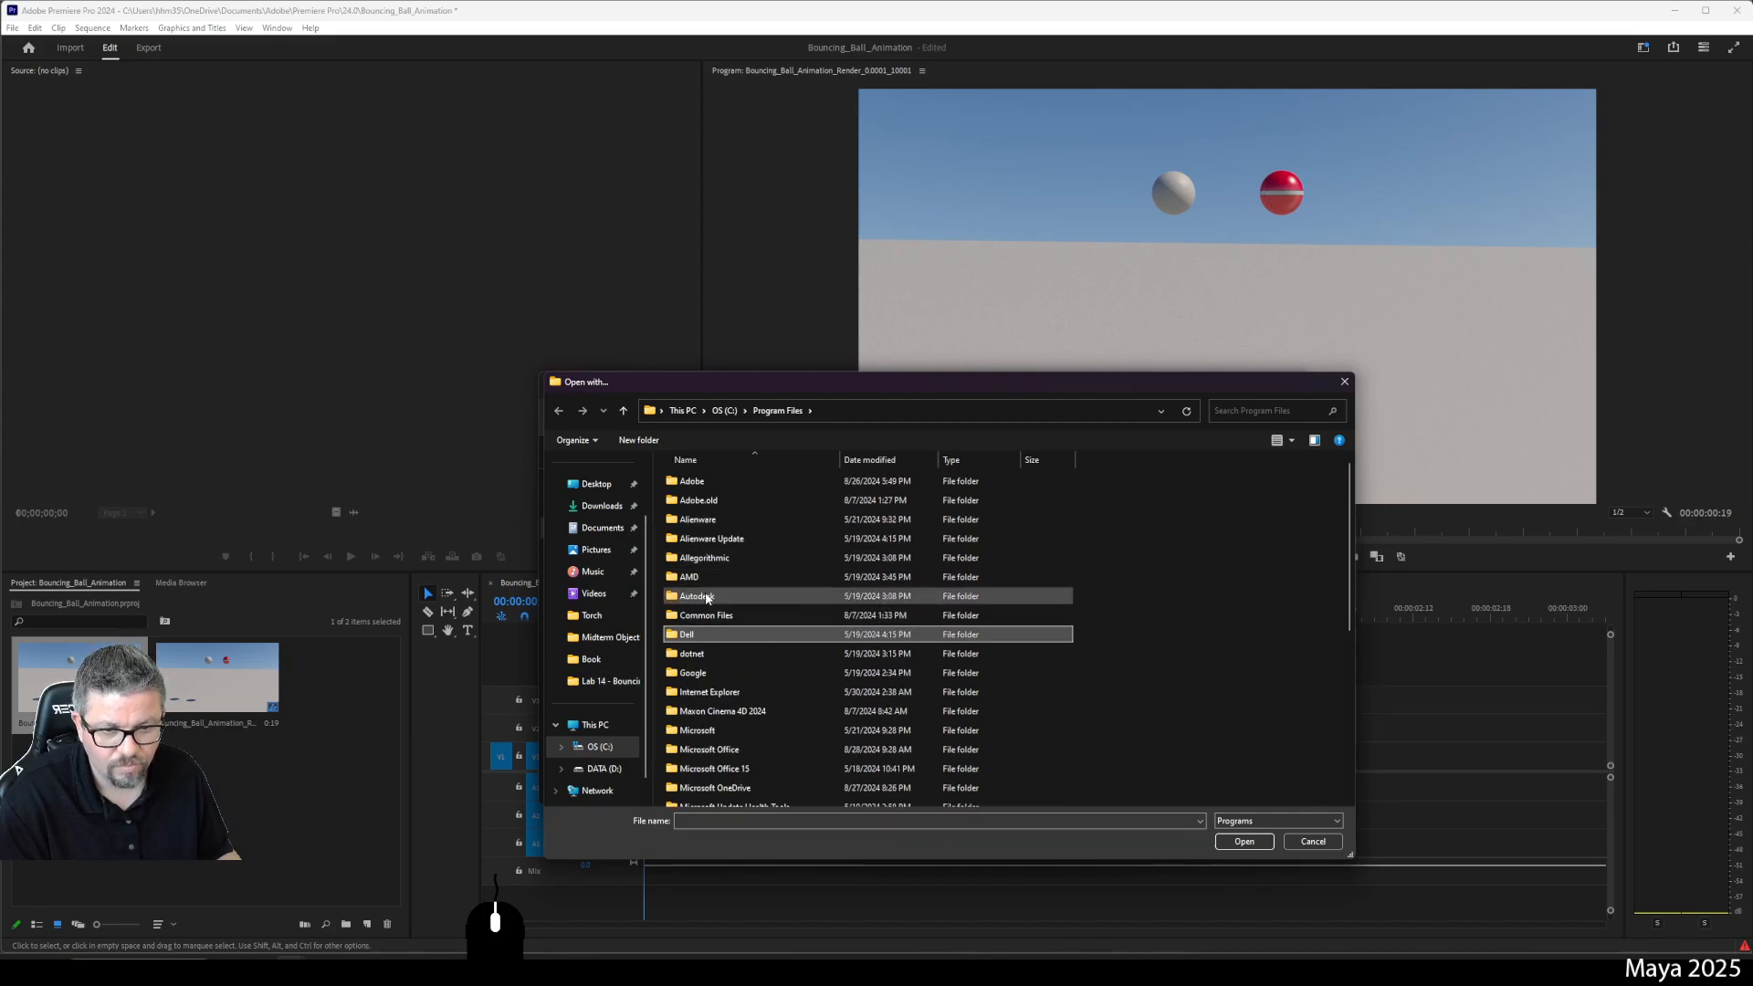
scroll(721, 712, "down", 3)
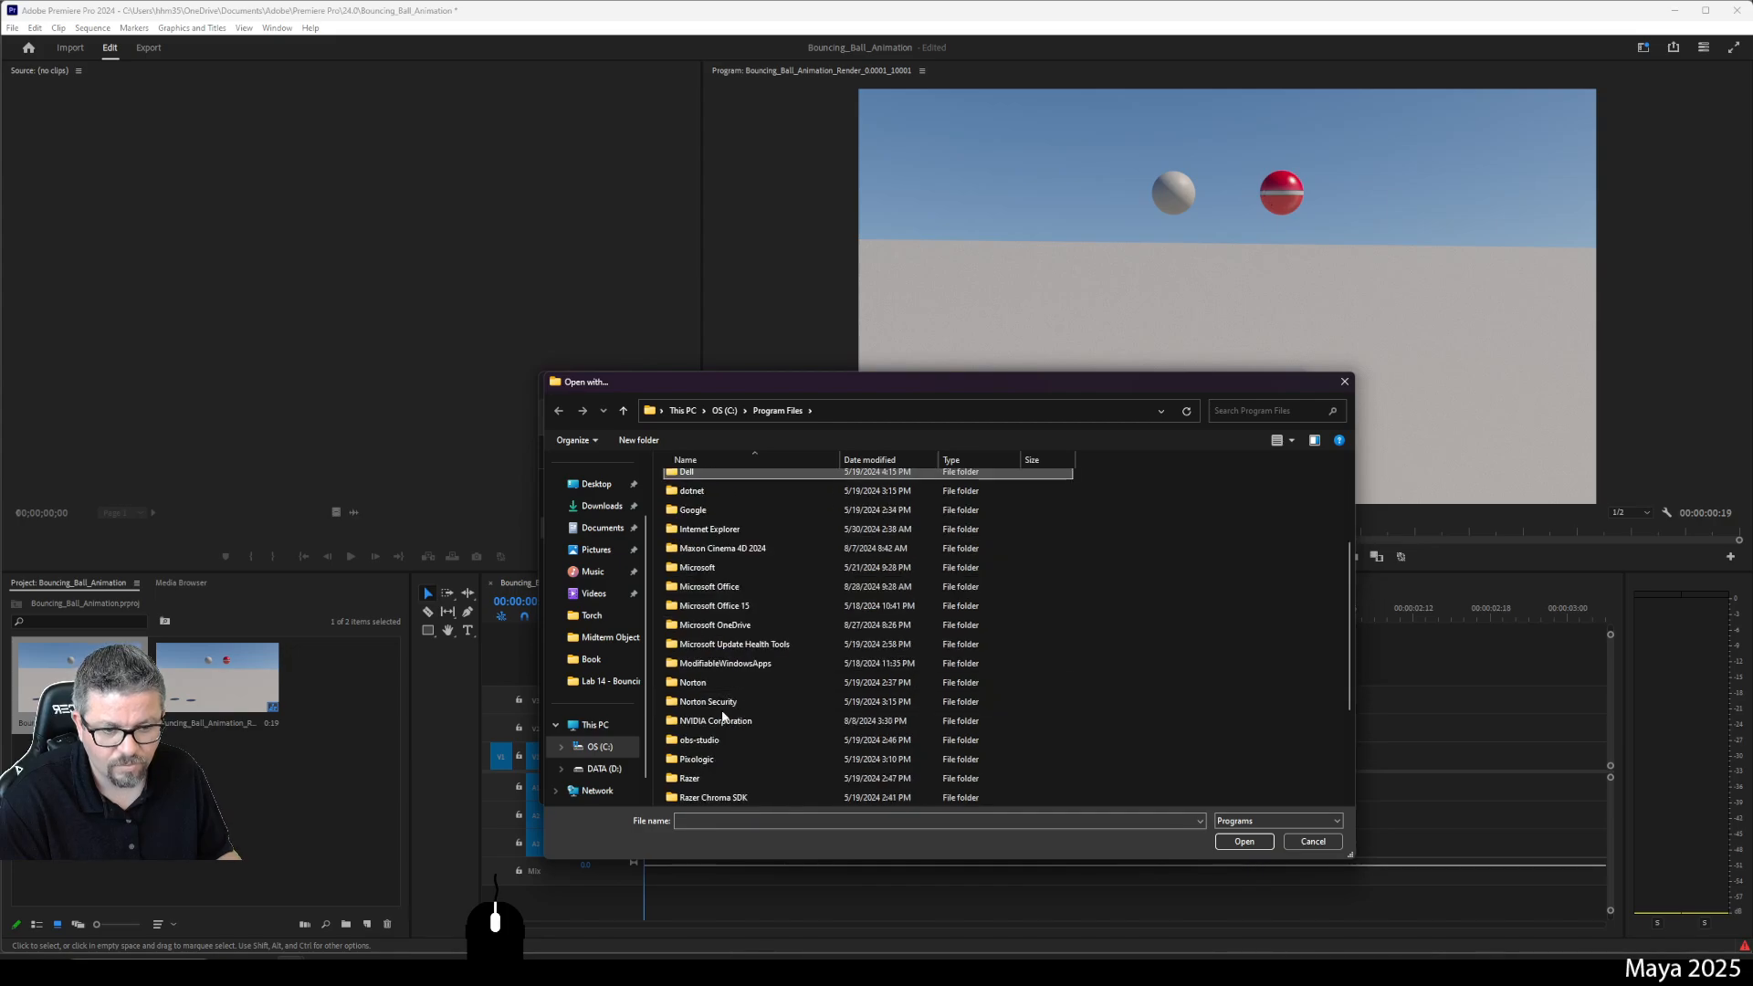
left_click(722, 717)
scroll(730, 657, "down", 2)
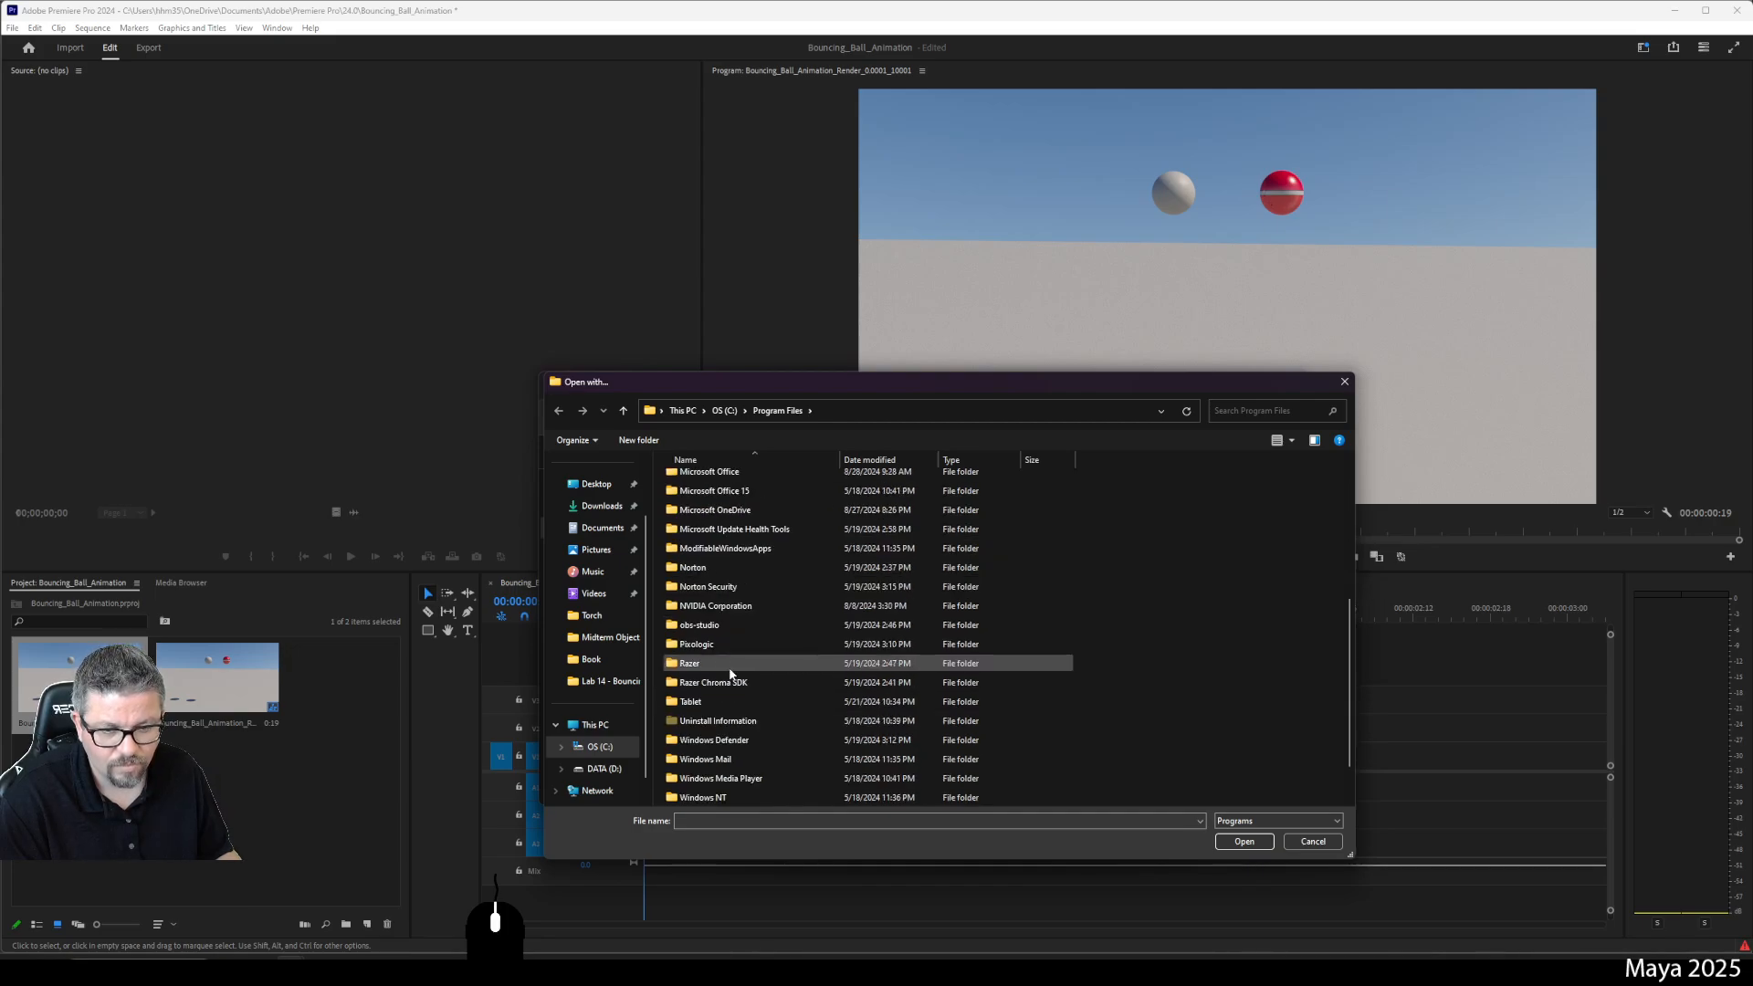
left_click(1313, 841)
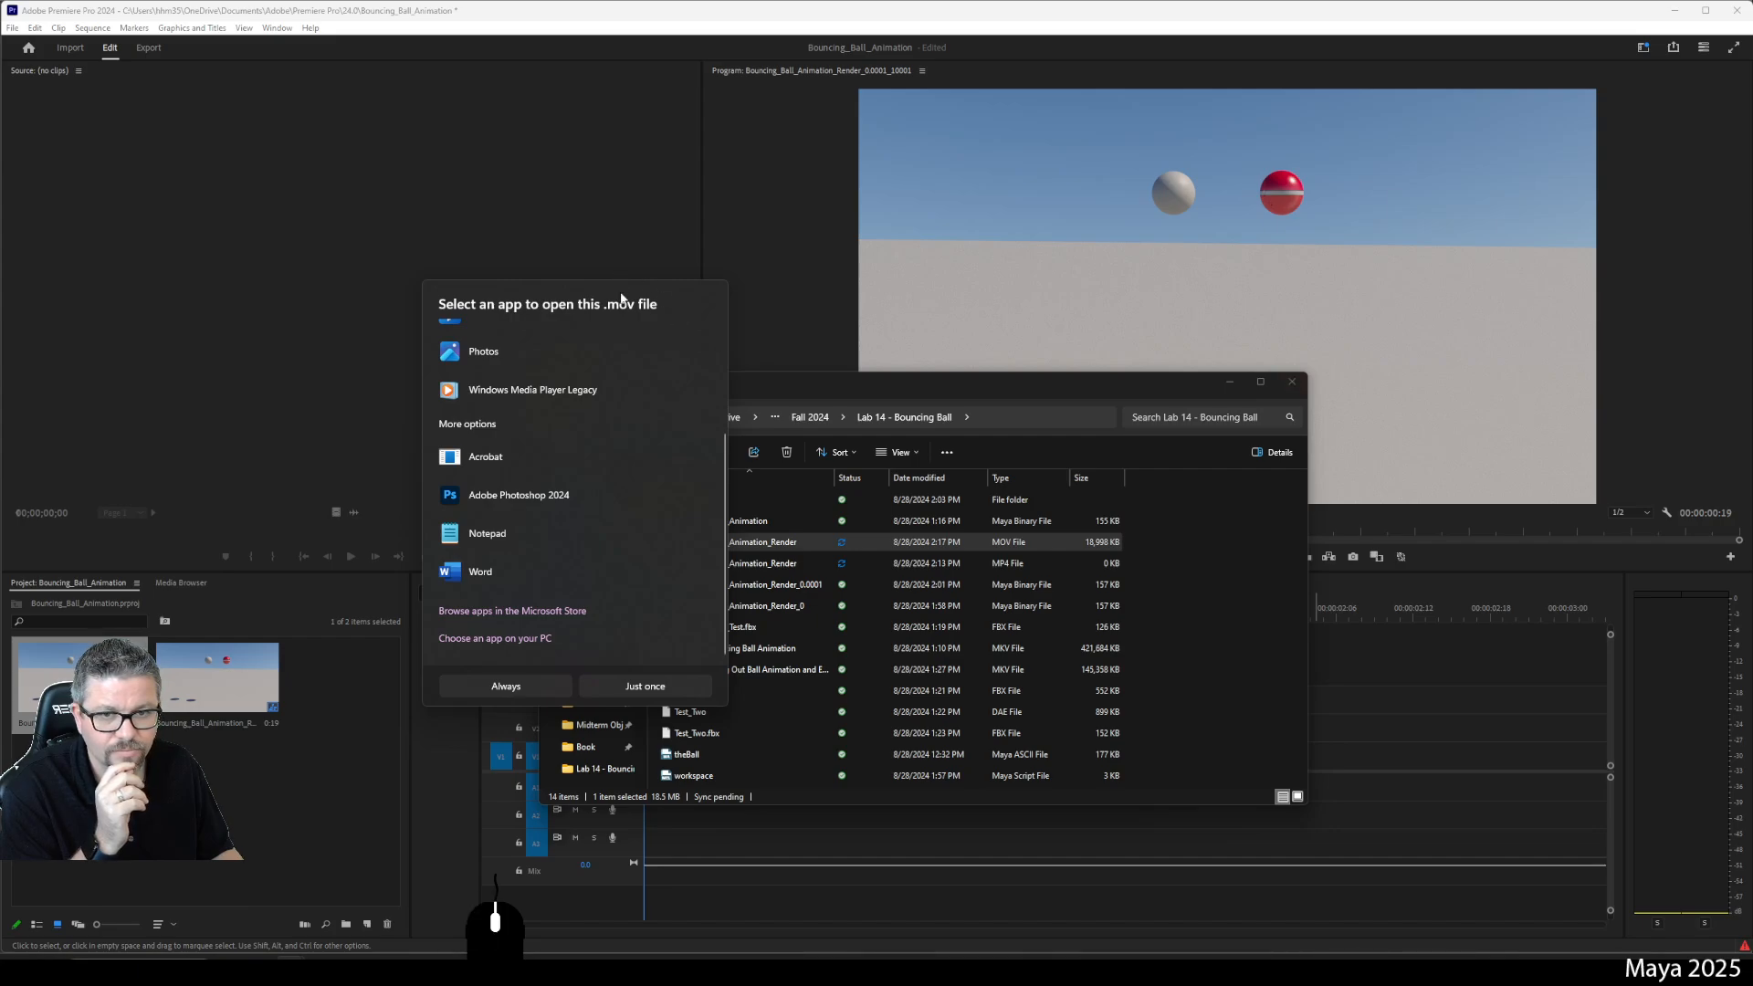
Step: Open the MOV file with Media Player just once, then close the player and the Lab 14 - Bouncing Ball folder window
scroll(503, 383, "up", 3)
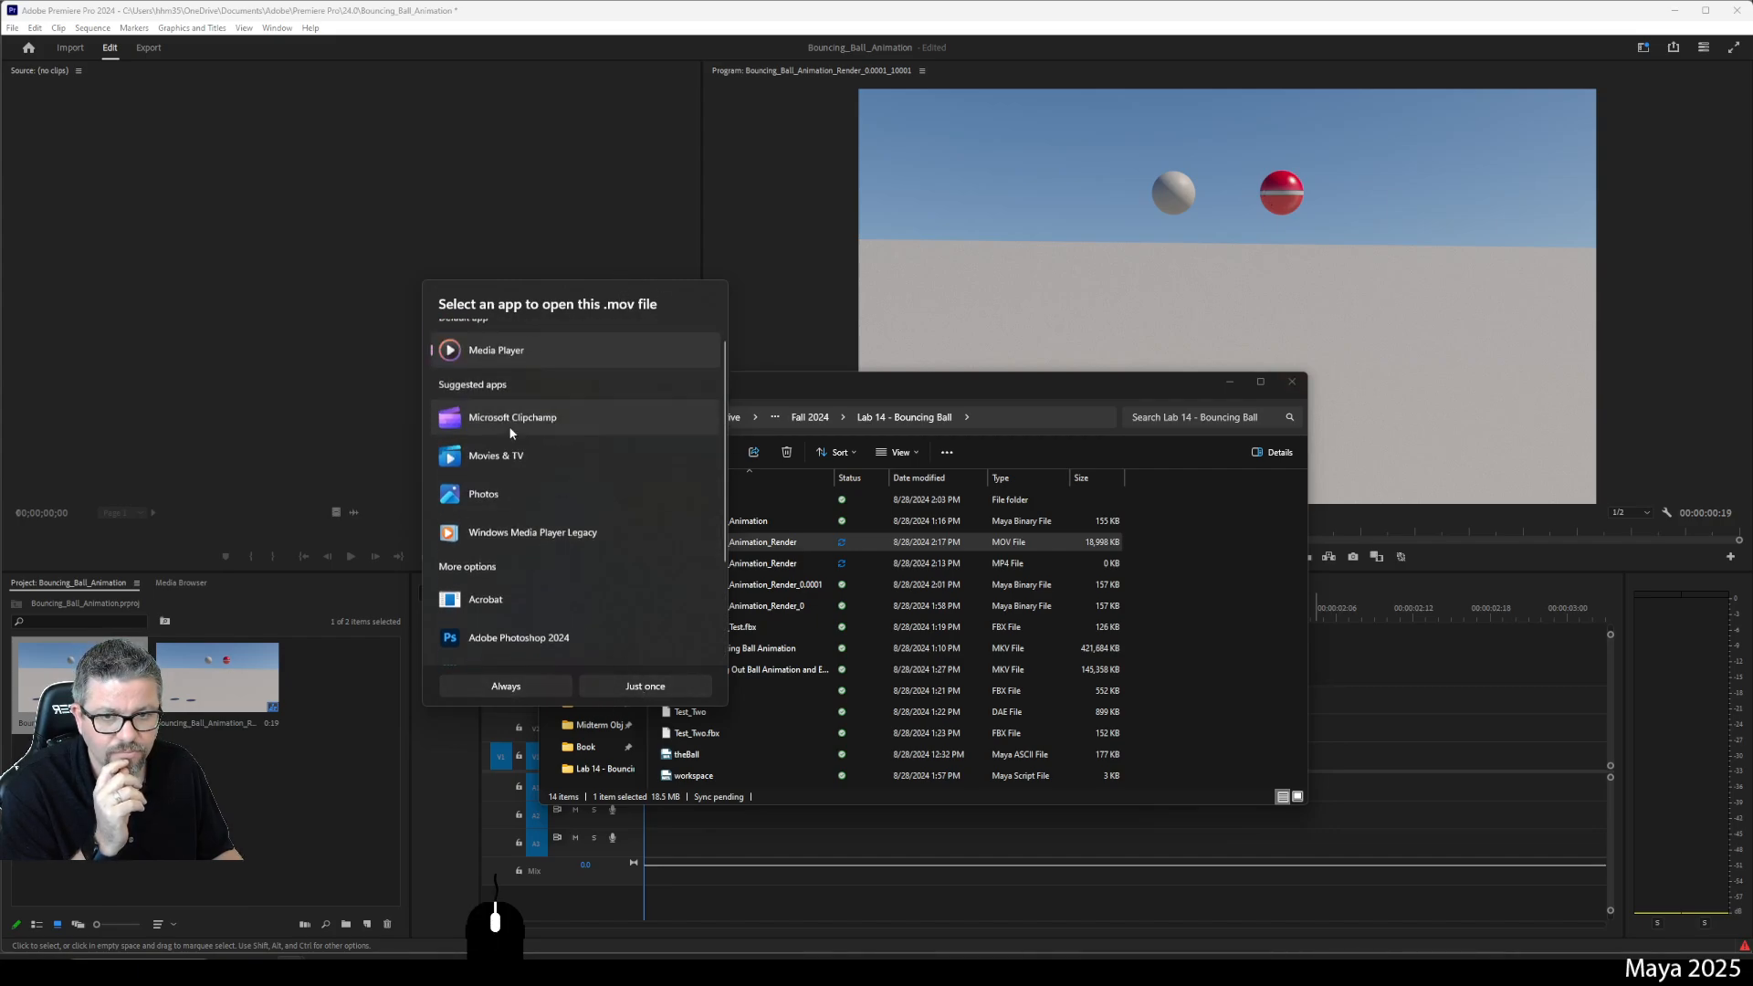
left_click(524, 382)
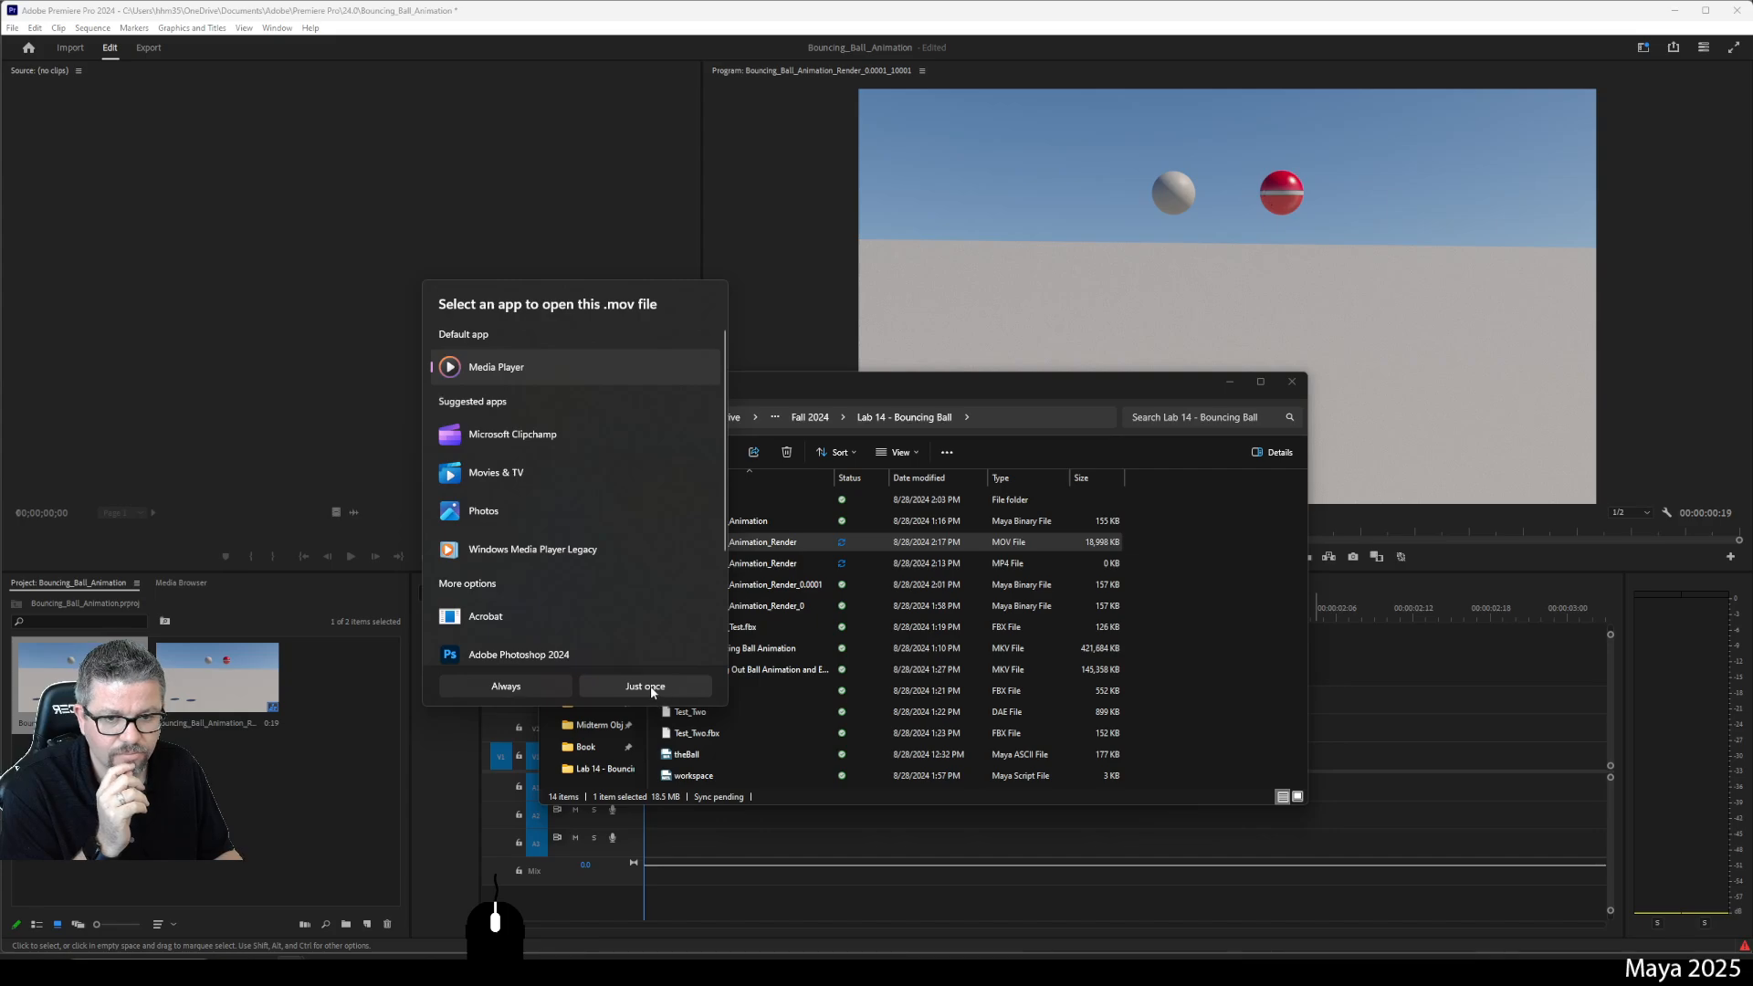
left_click(652, 689)
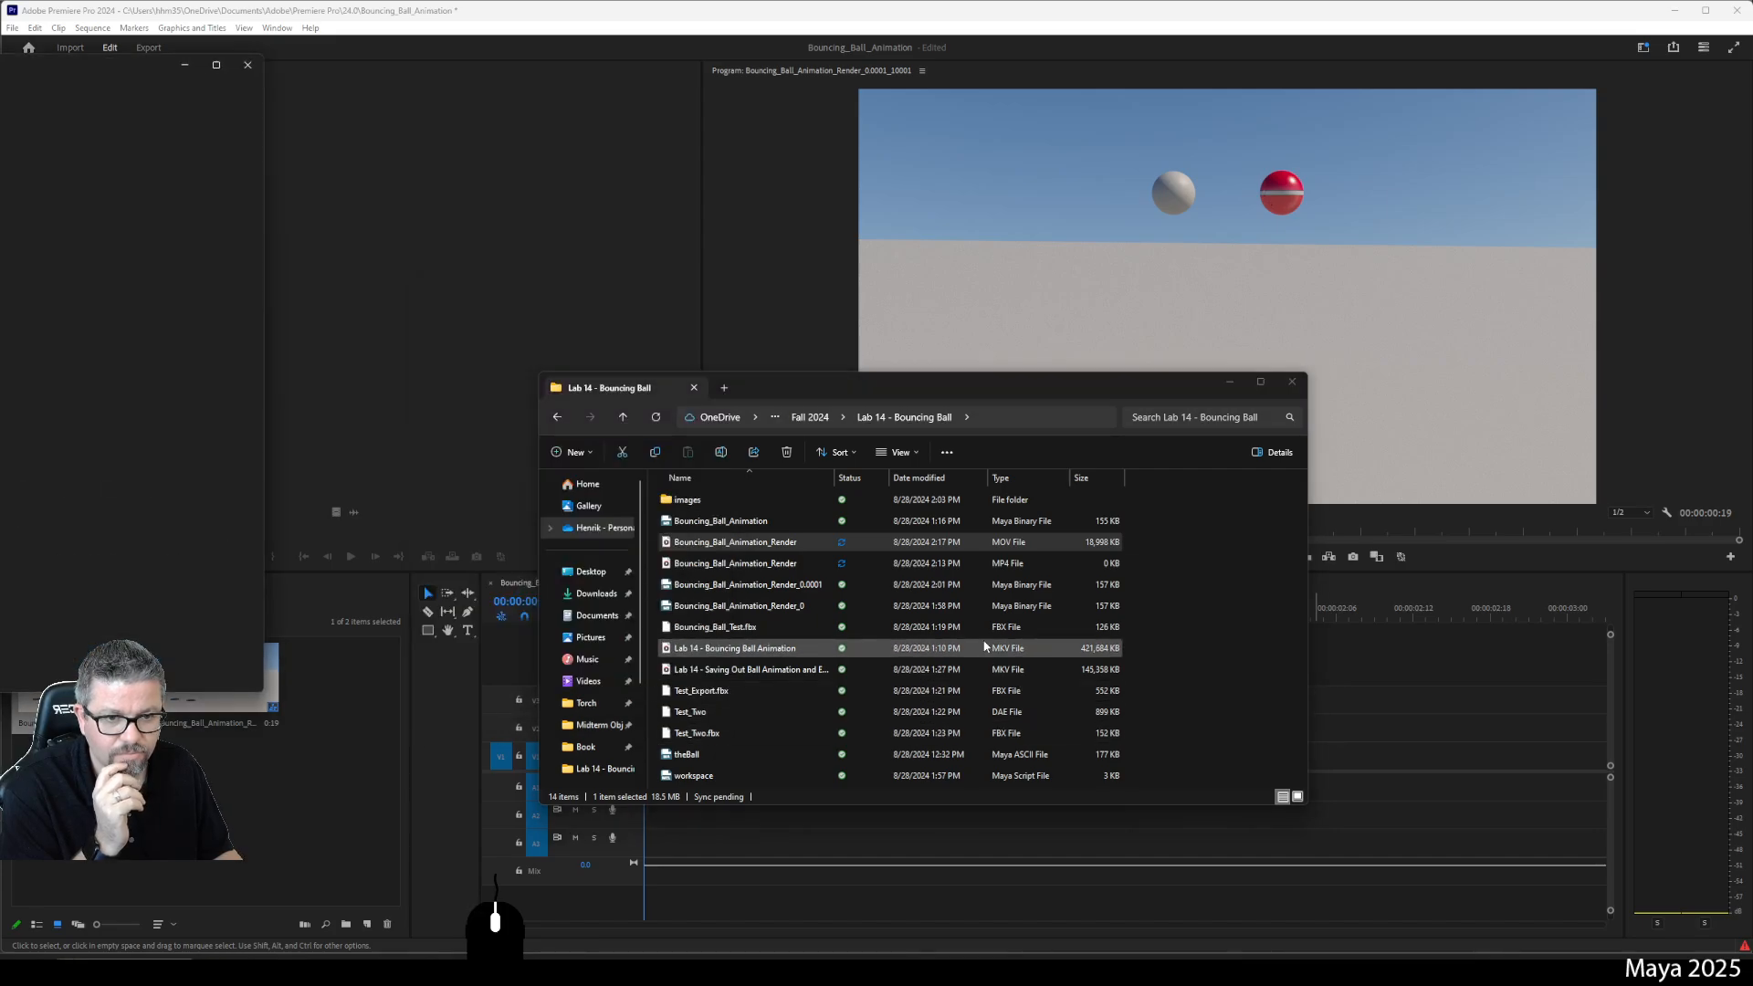
left_click(248, 66)
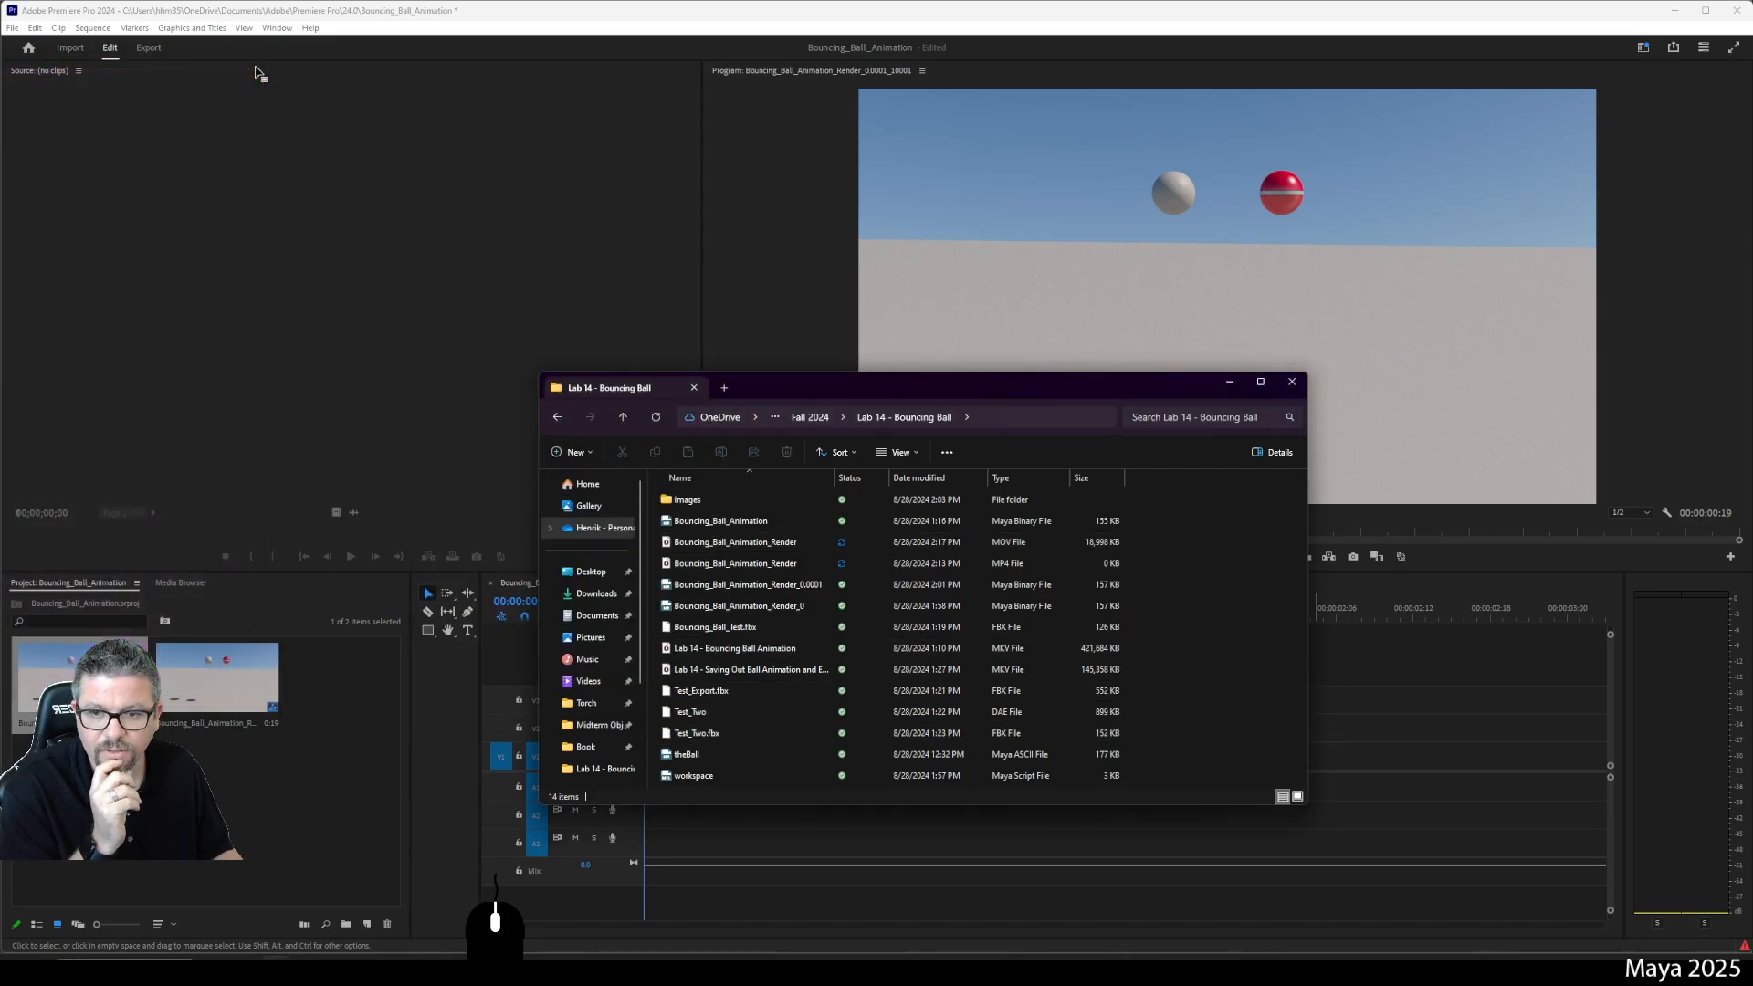
left_click(1292, 381)
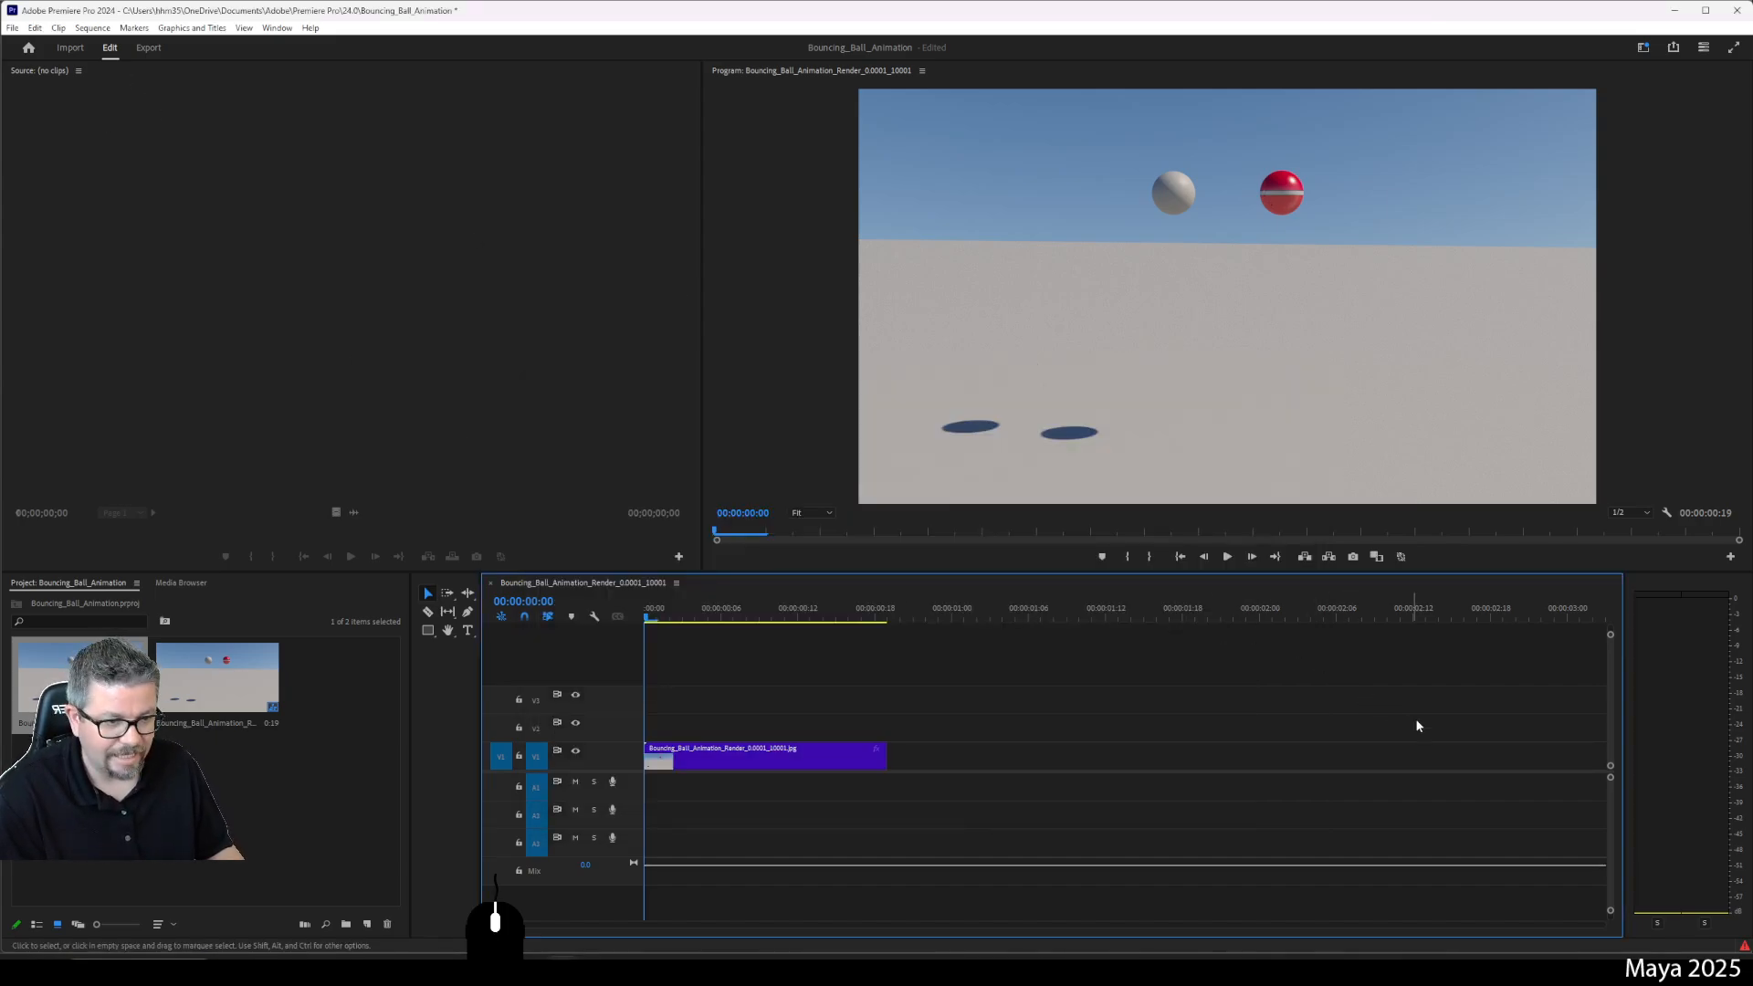
Step: Bring up the media export settings for the timeline sequence and set the format to H.264
left_click(868, 755)
left_click(12, 27)
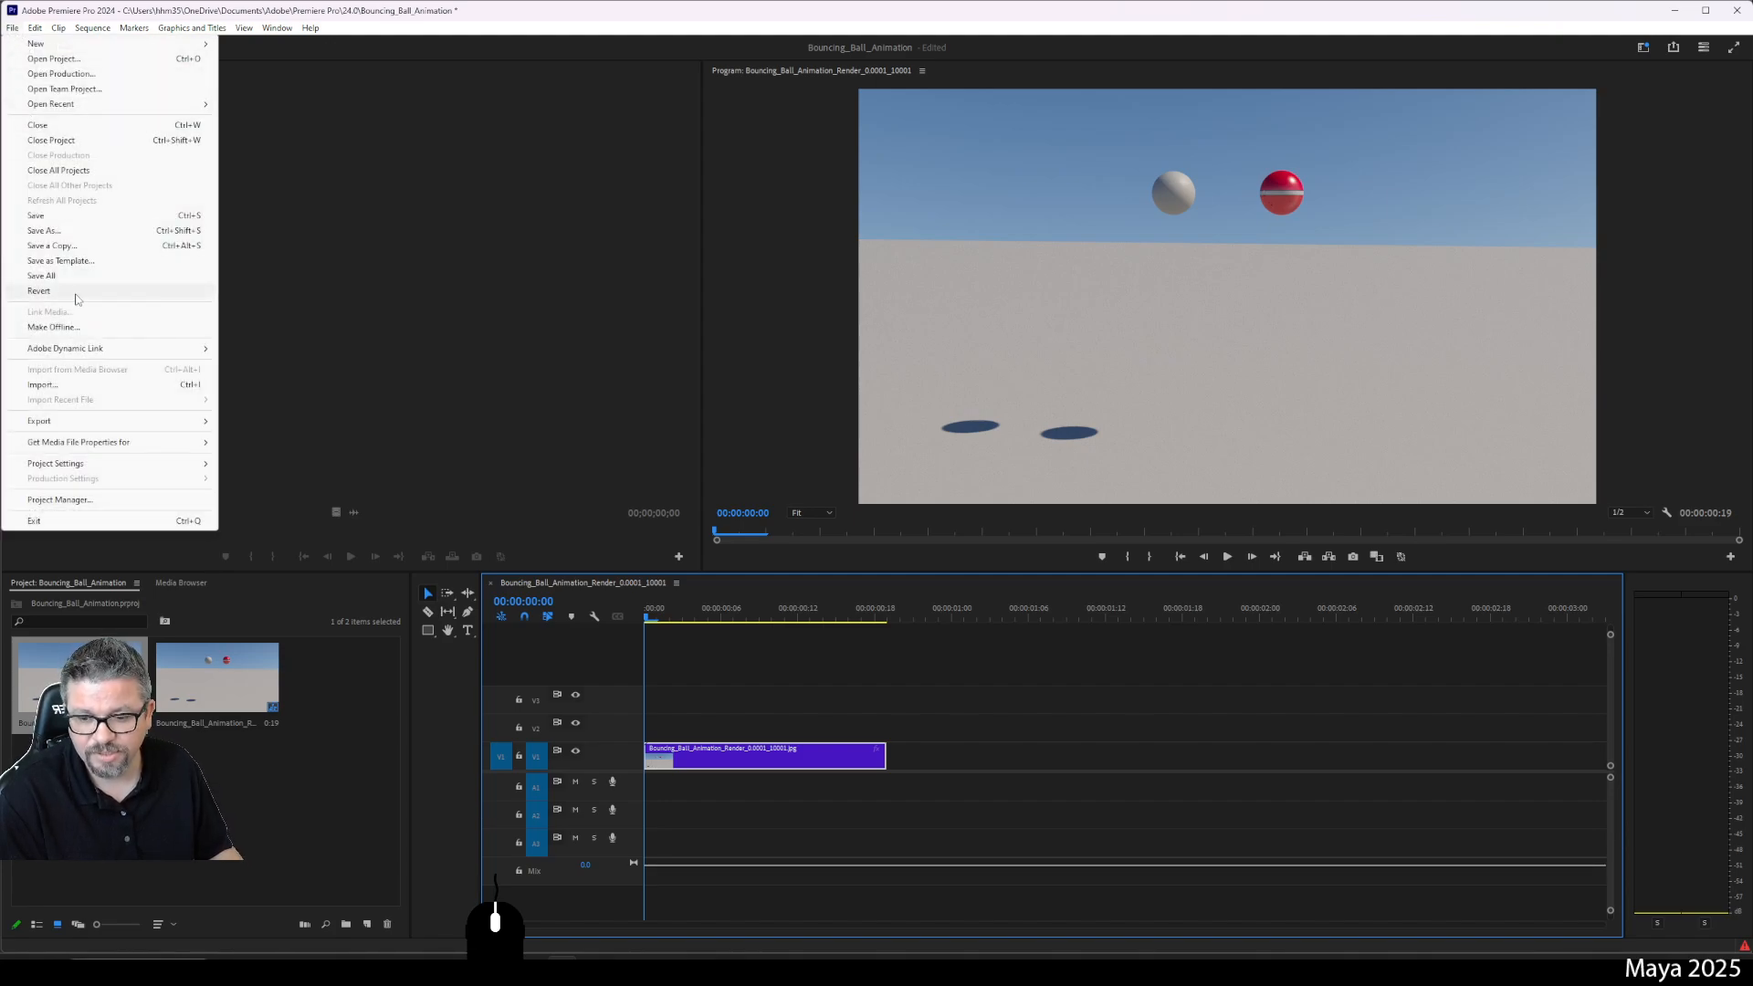
mouse_move(85, 425)
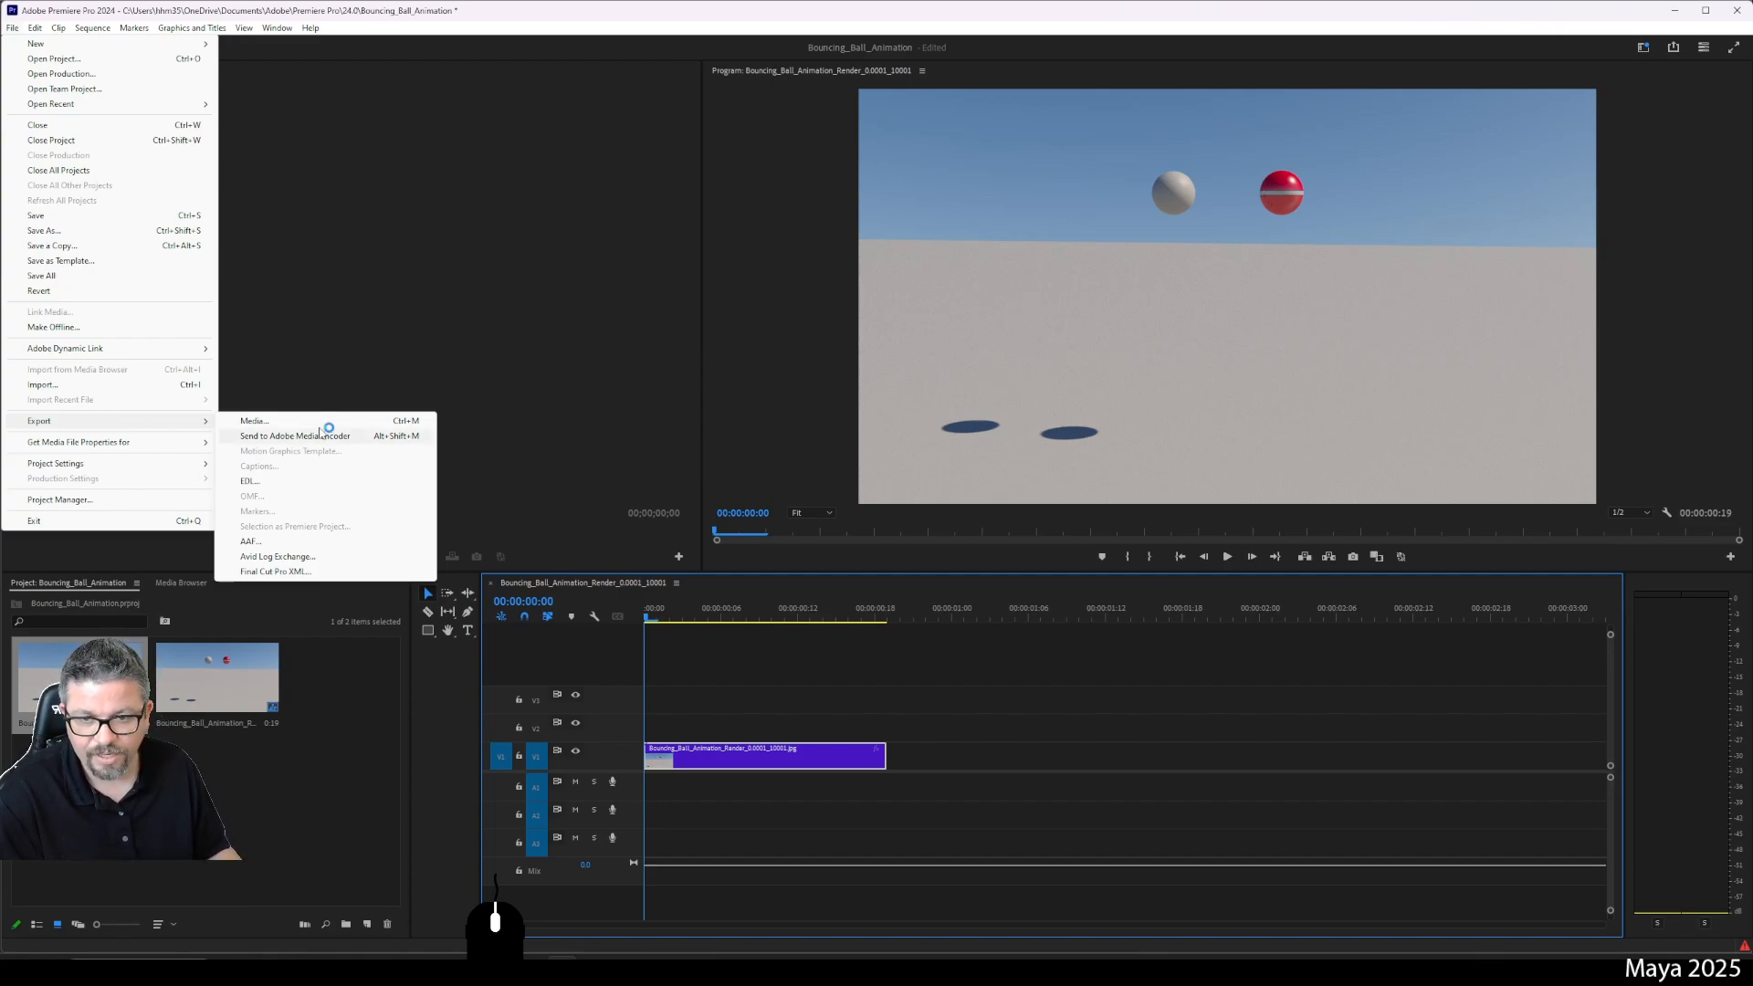
left_click(321, 425)
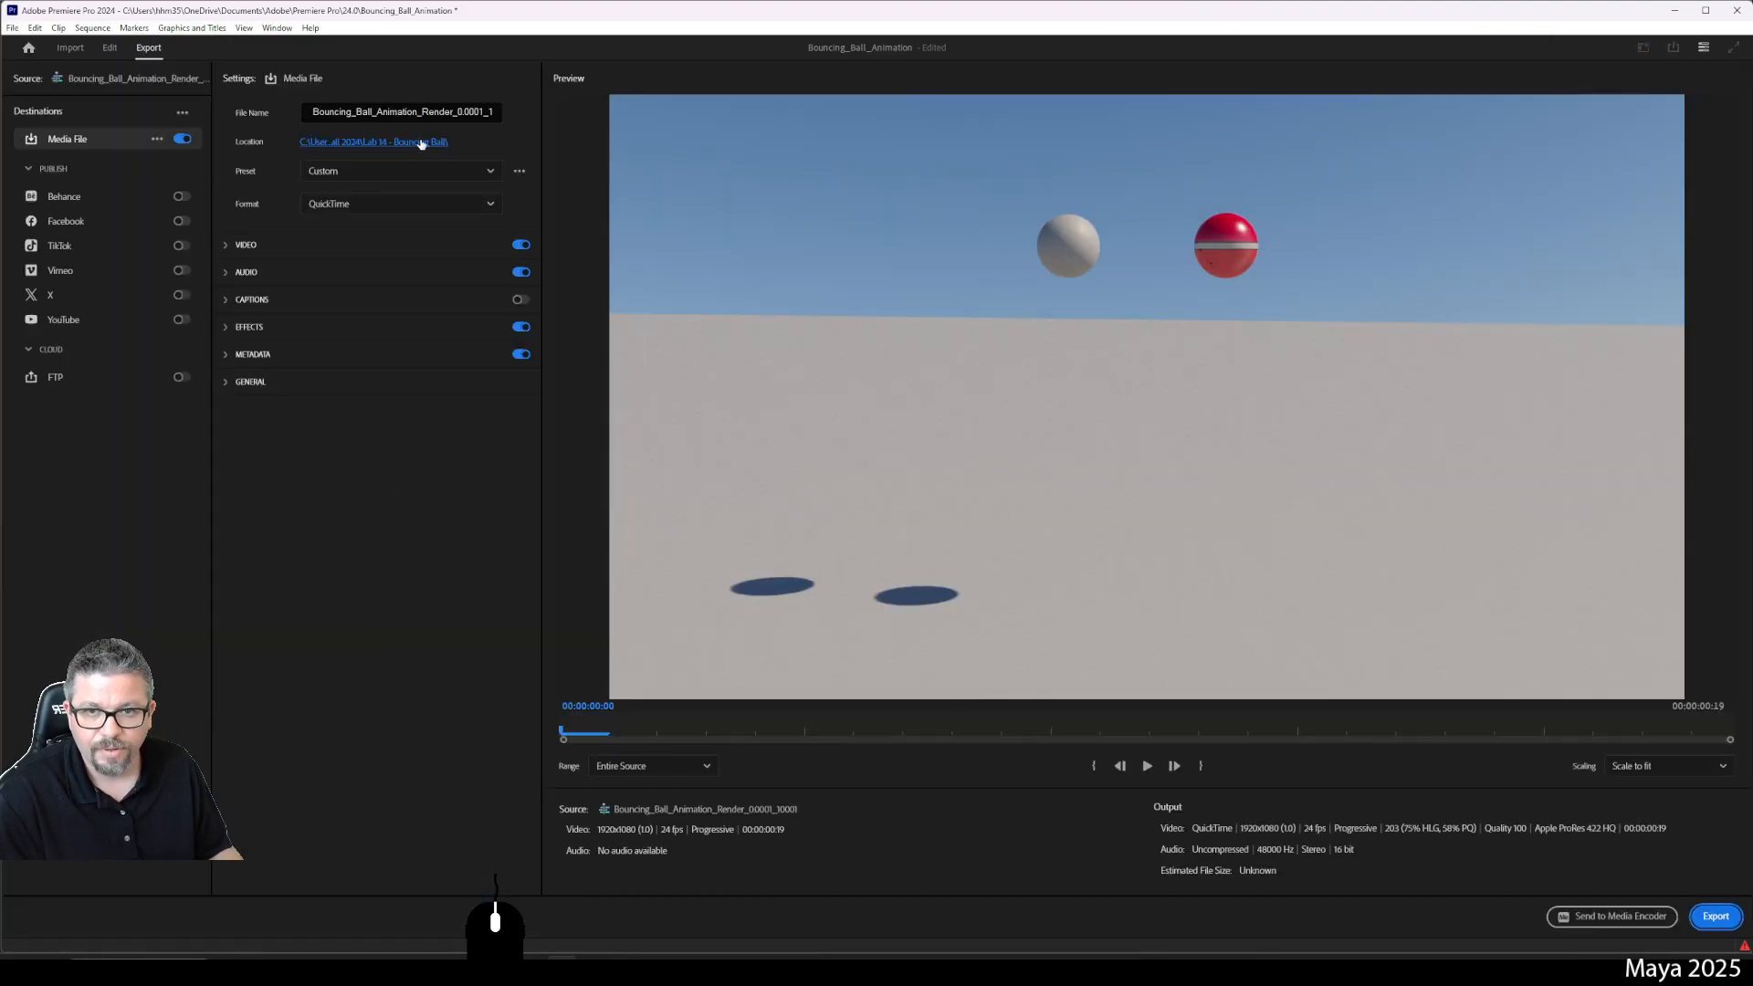
left_click(456, 214)
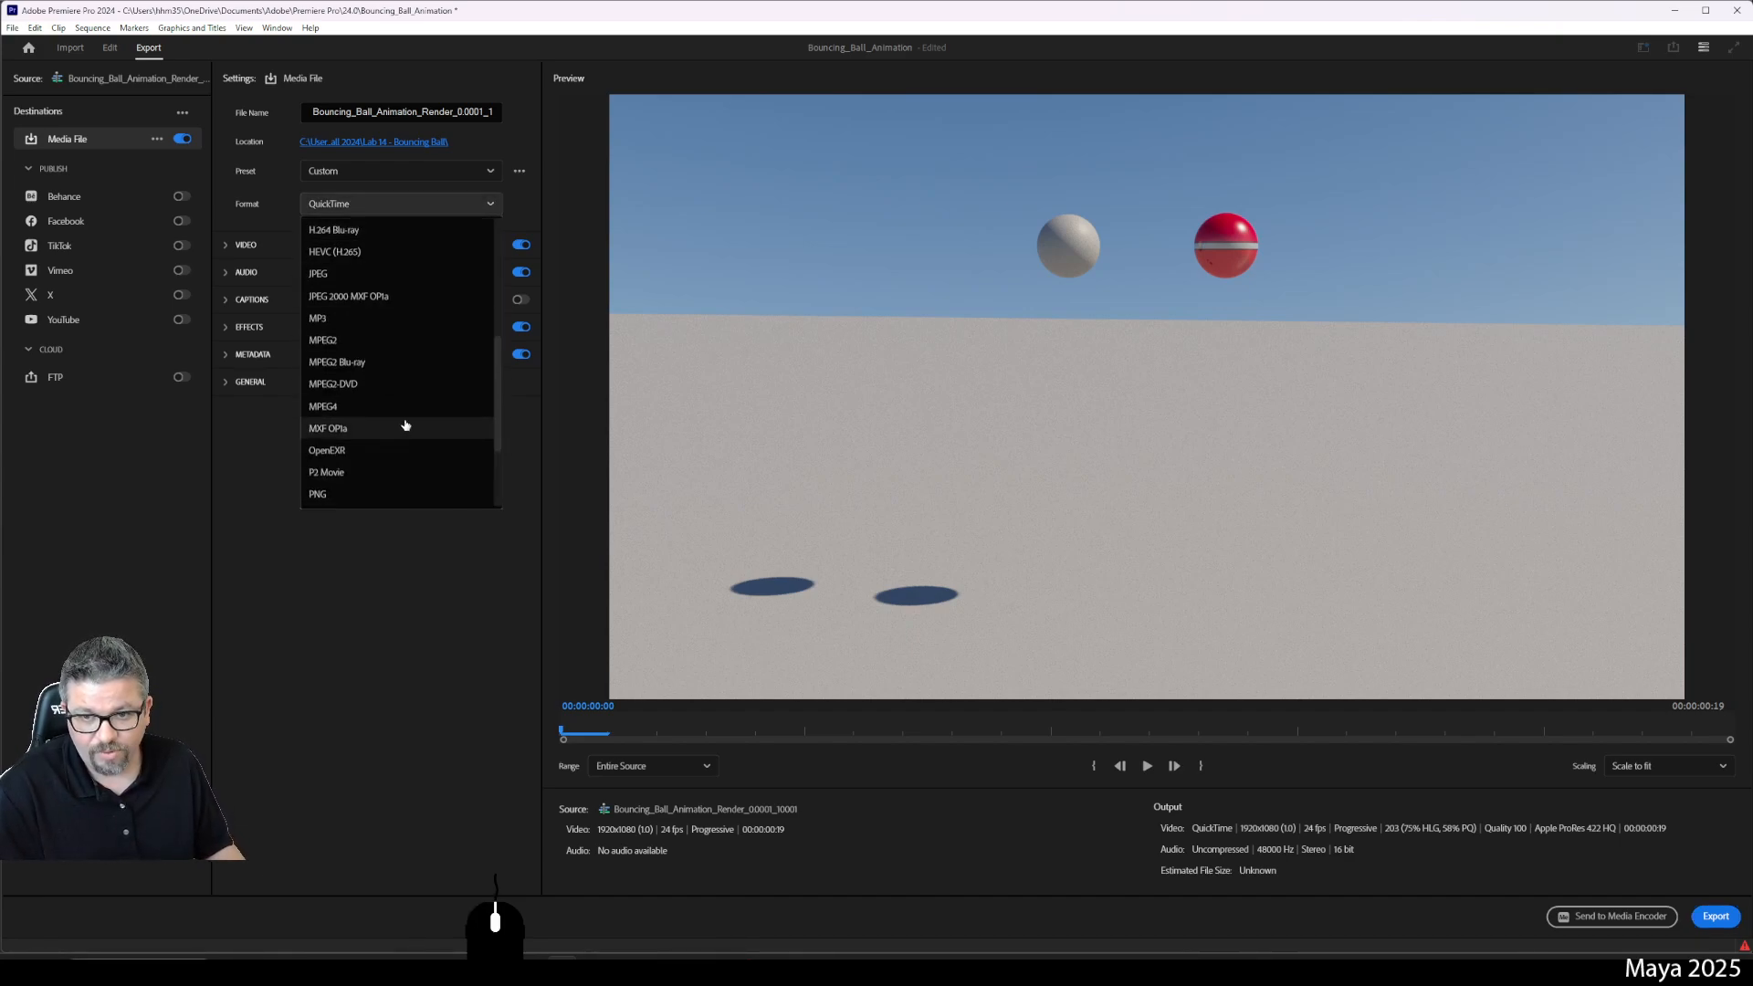
scroll(401, 400, "up", 2)
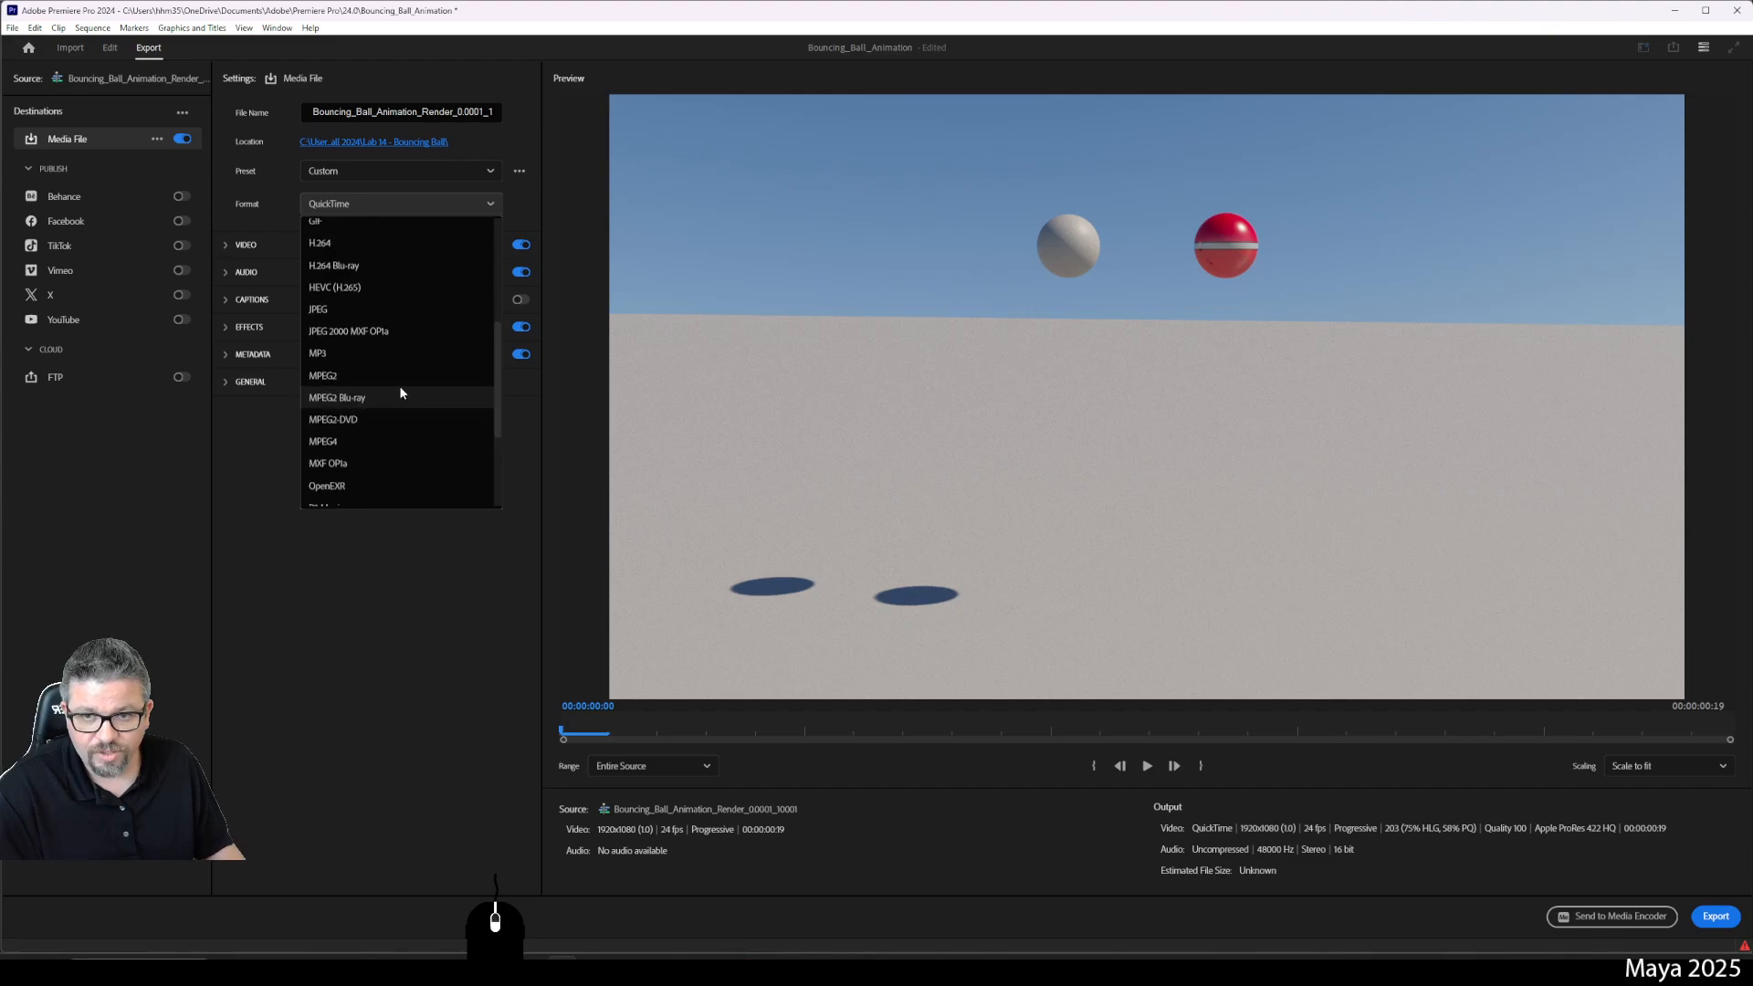
left_click(344, 245)
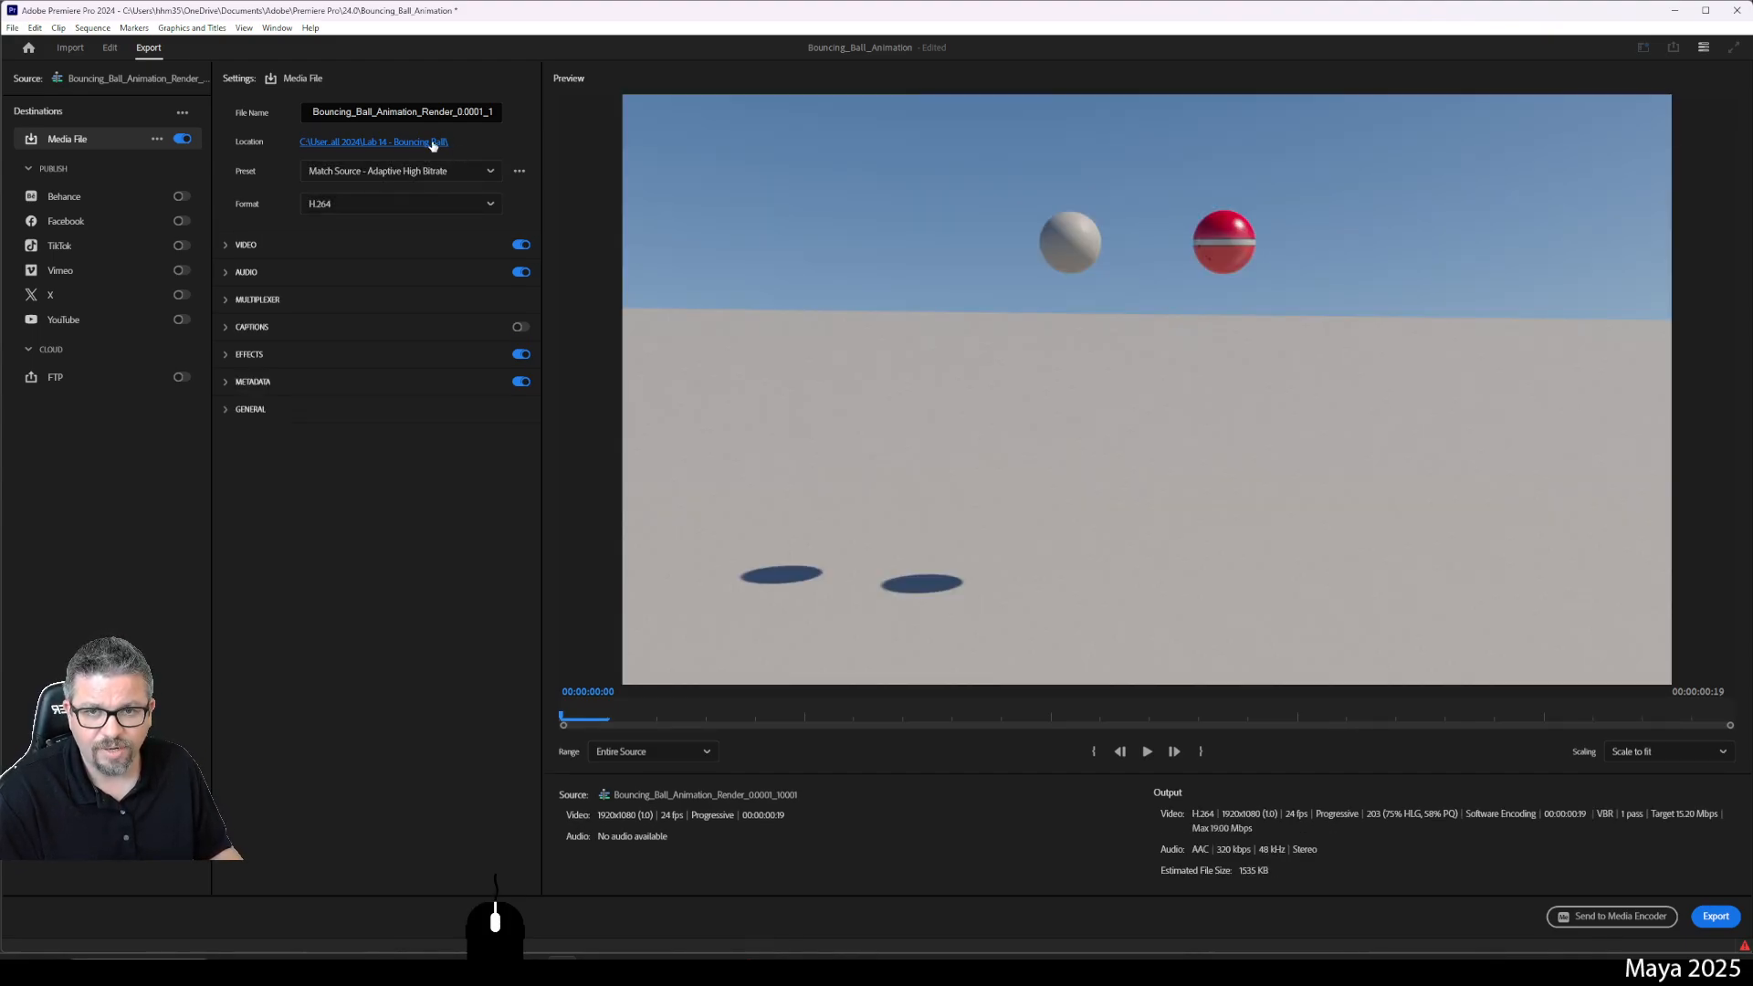
Step: Name the output file Bouncing_Ball_Animation_Render_Test.mp4 and start the export
left_click_drag(470, 111, 657, 120)
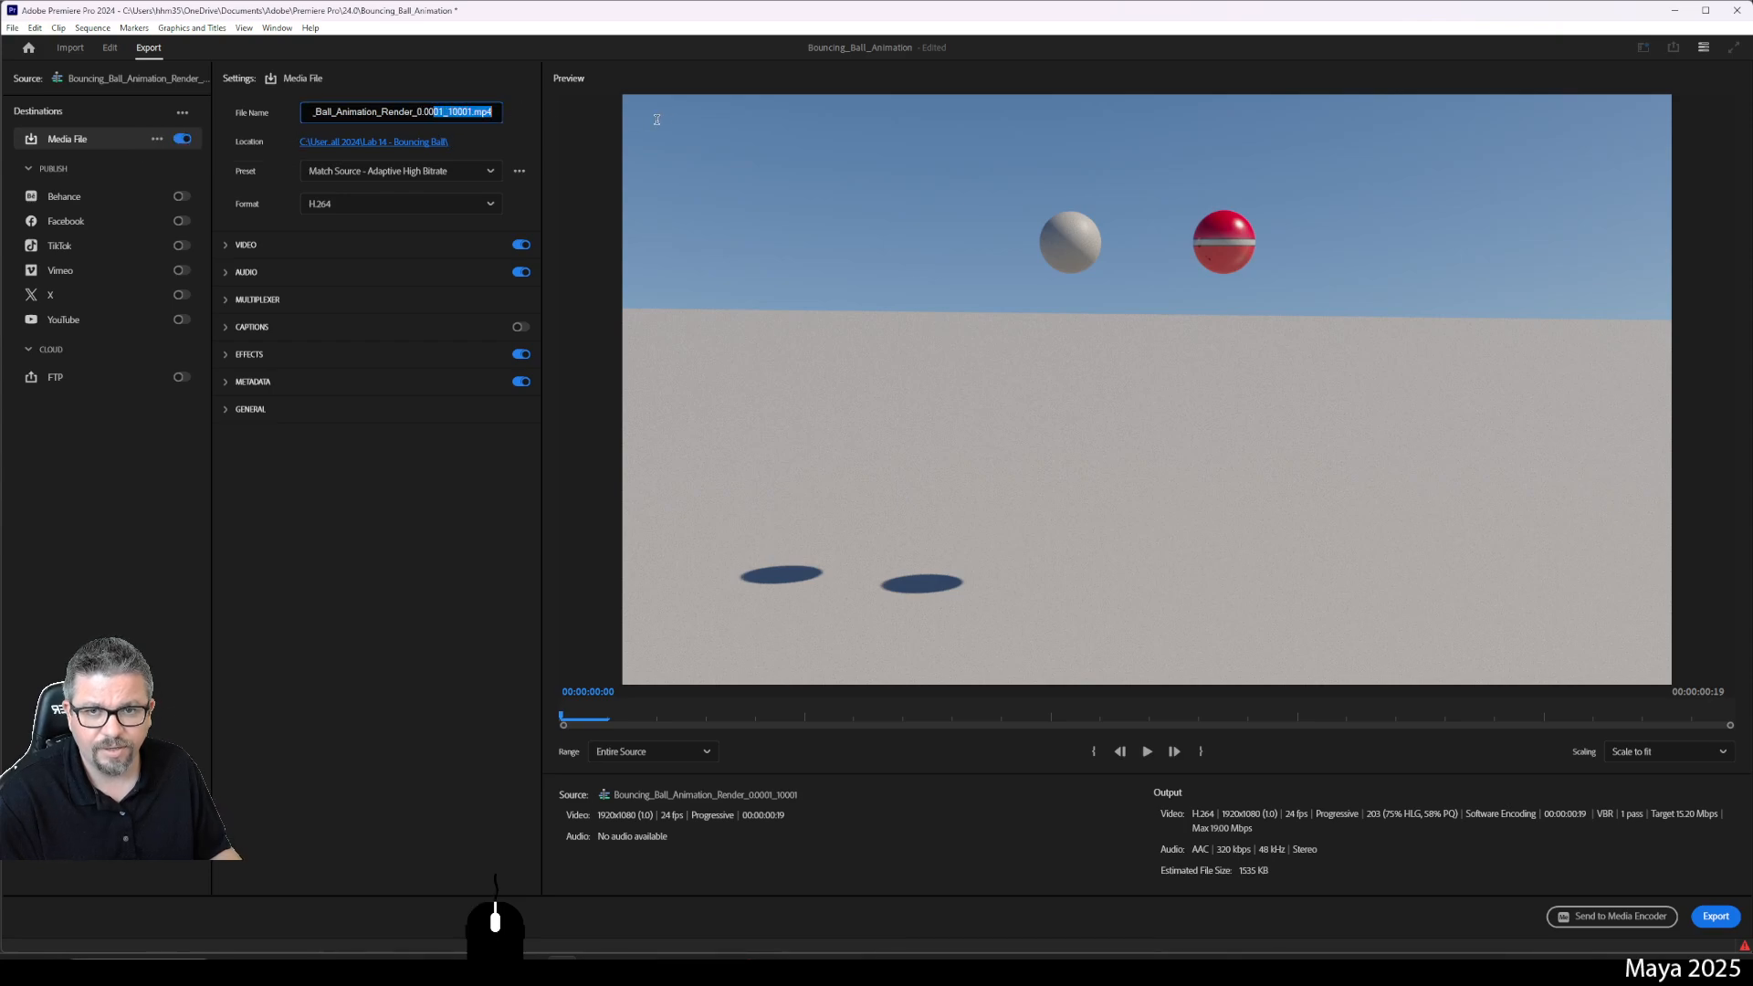
left_click(471, 112)
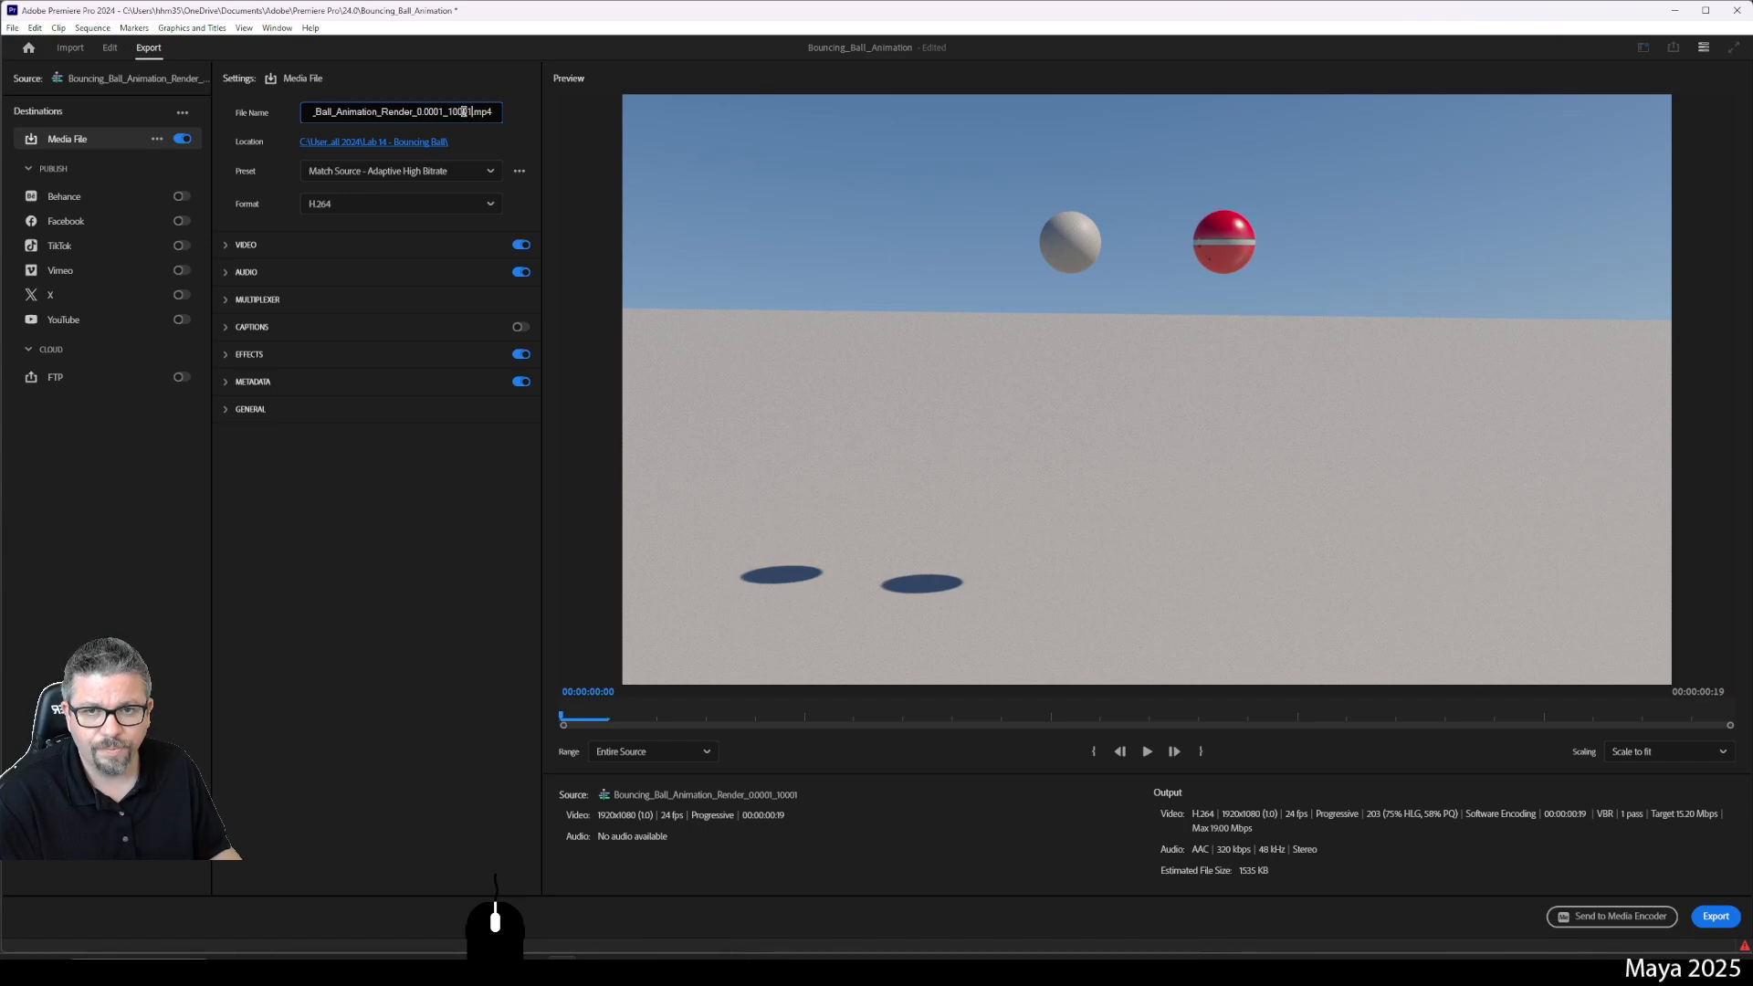
left_click_drag(470, 111, 420, 113)
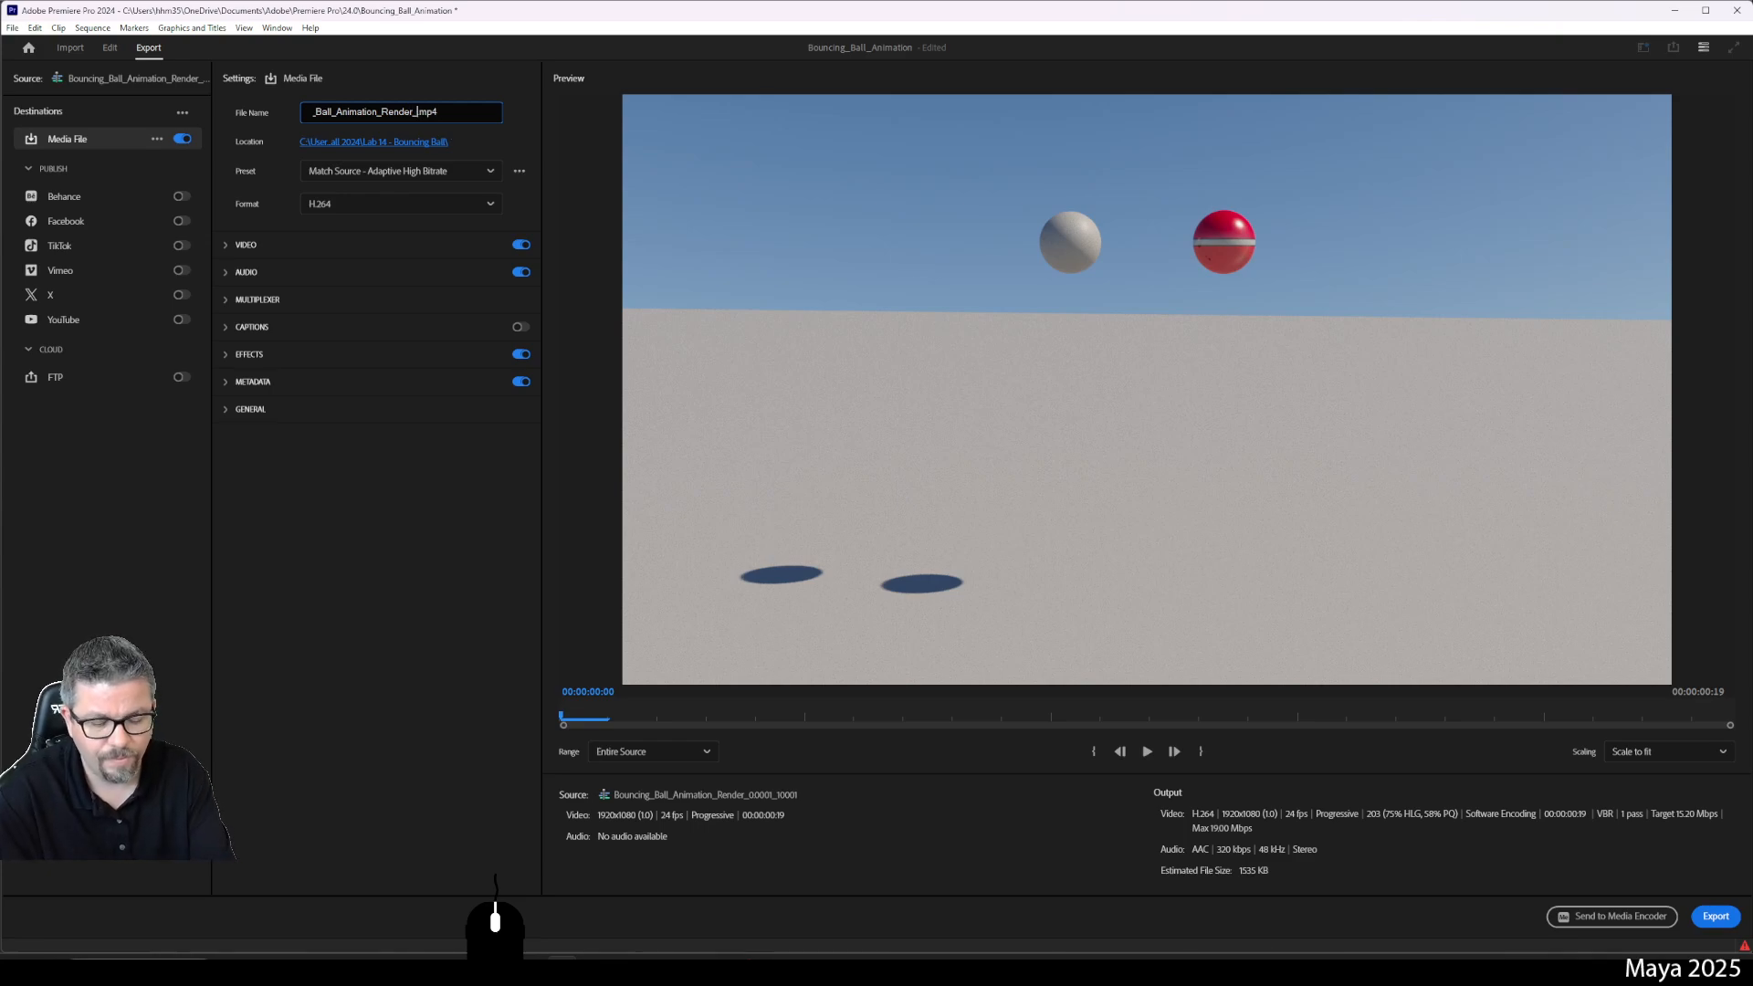
type("Test")
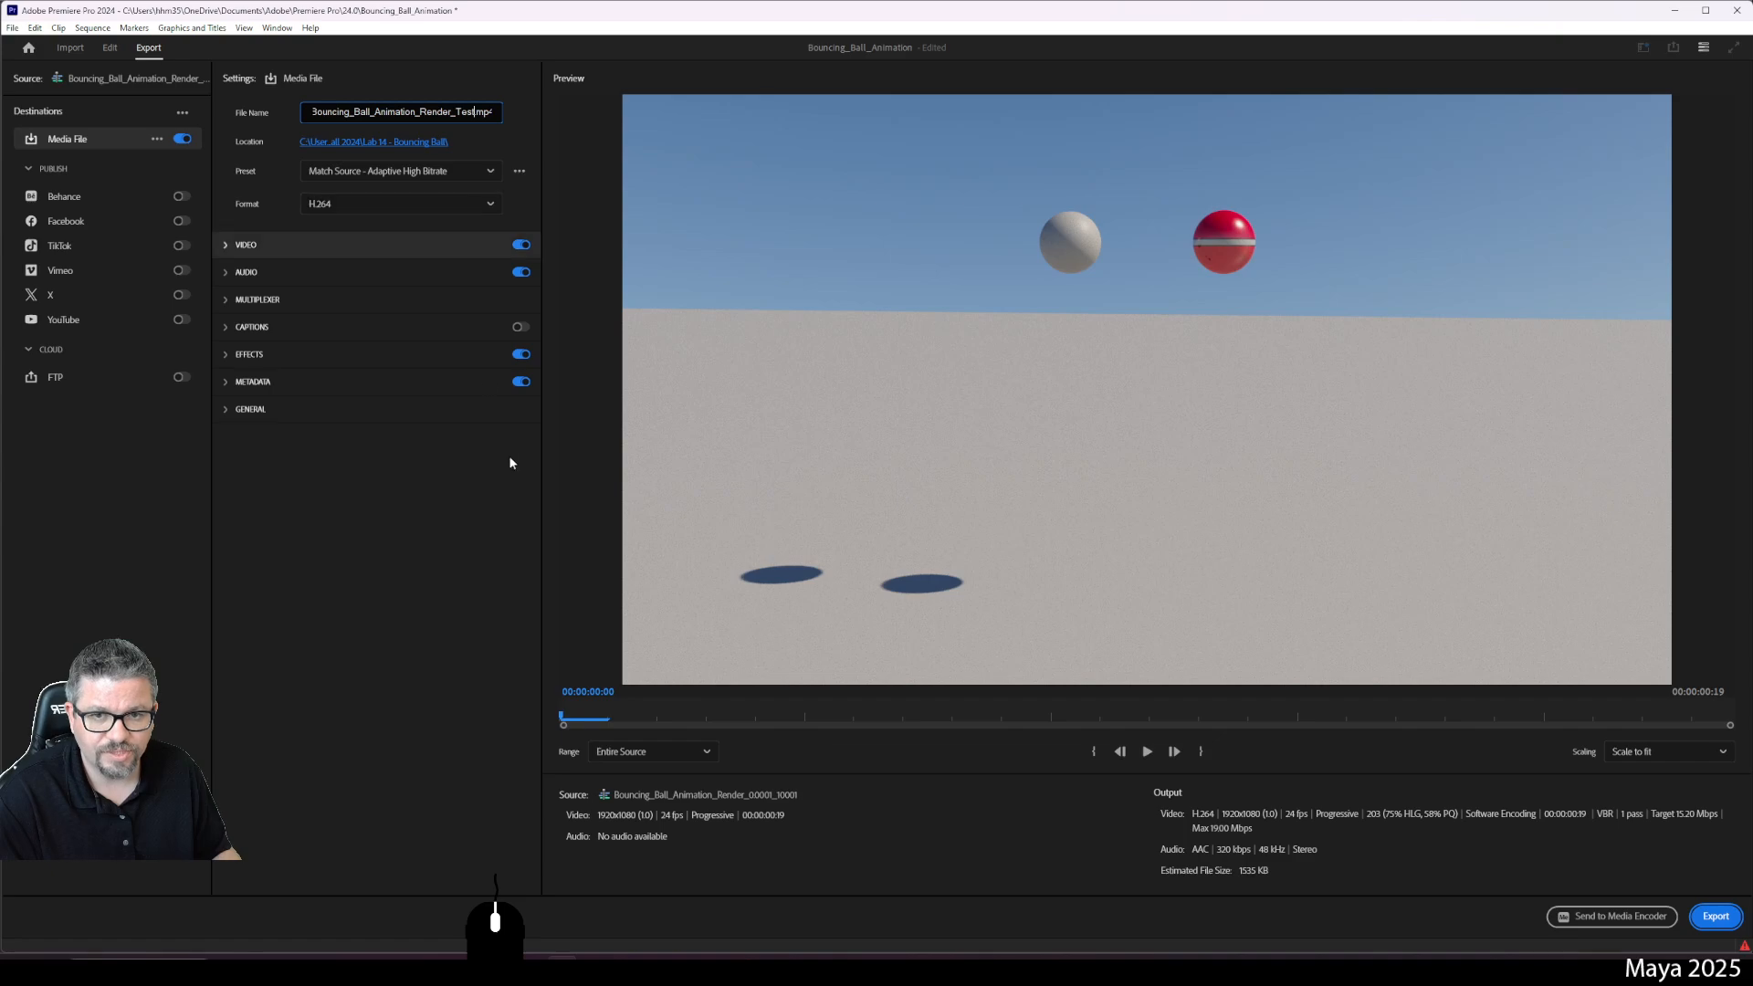
left_click(1710, 918)
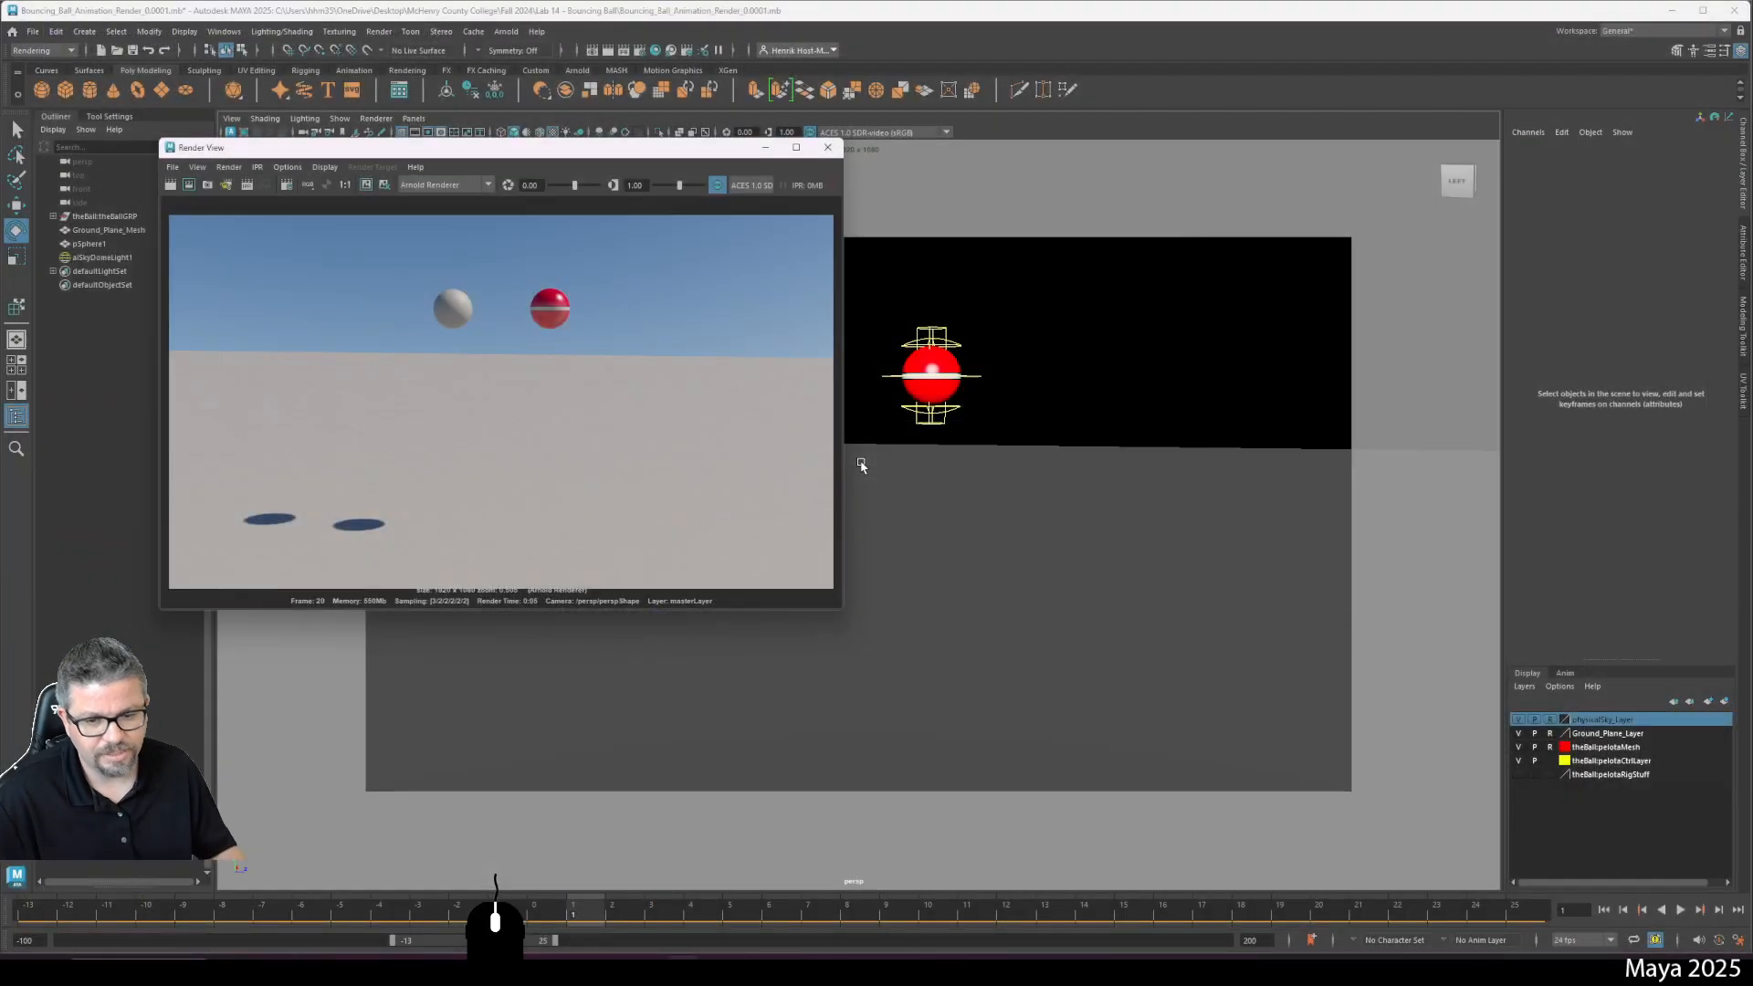
Step: Switch to the web browser, search for "quicktime download" in a new tab and open Apple's QuickTime 7.7.9 for Windows page
left_click(682, 972)
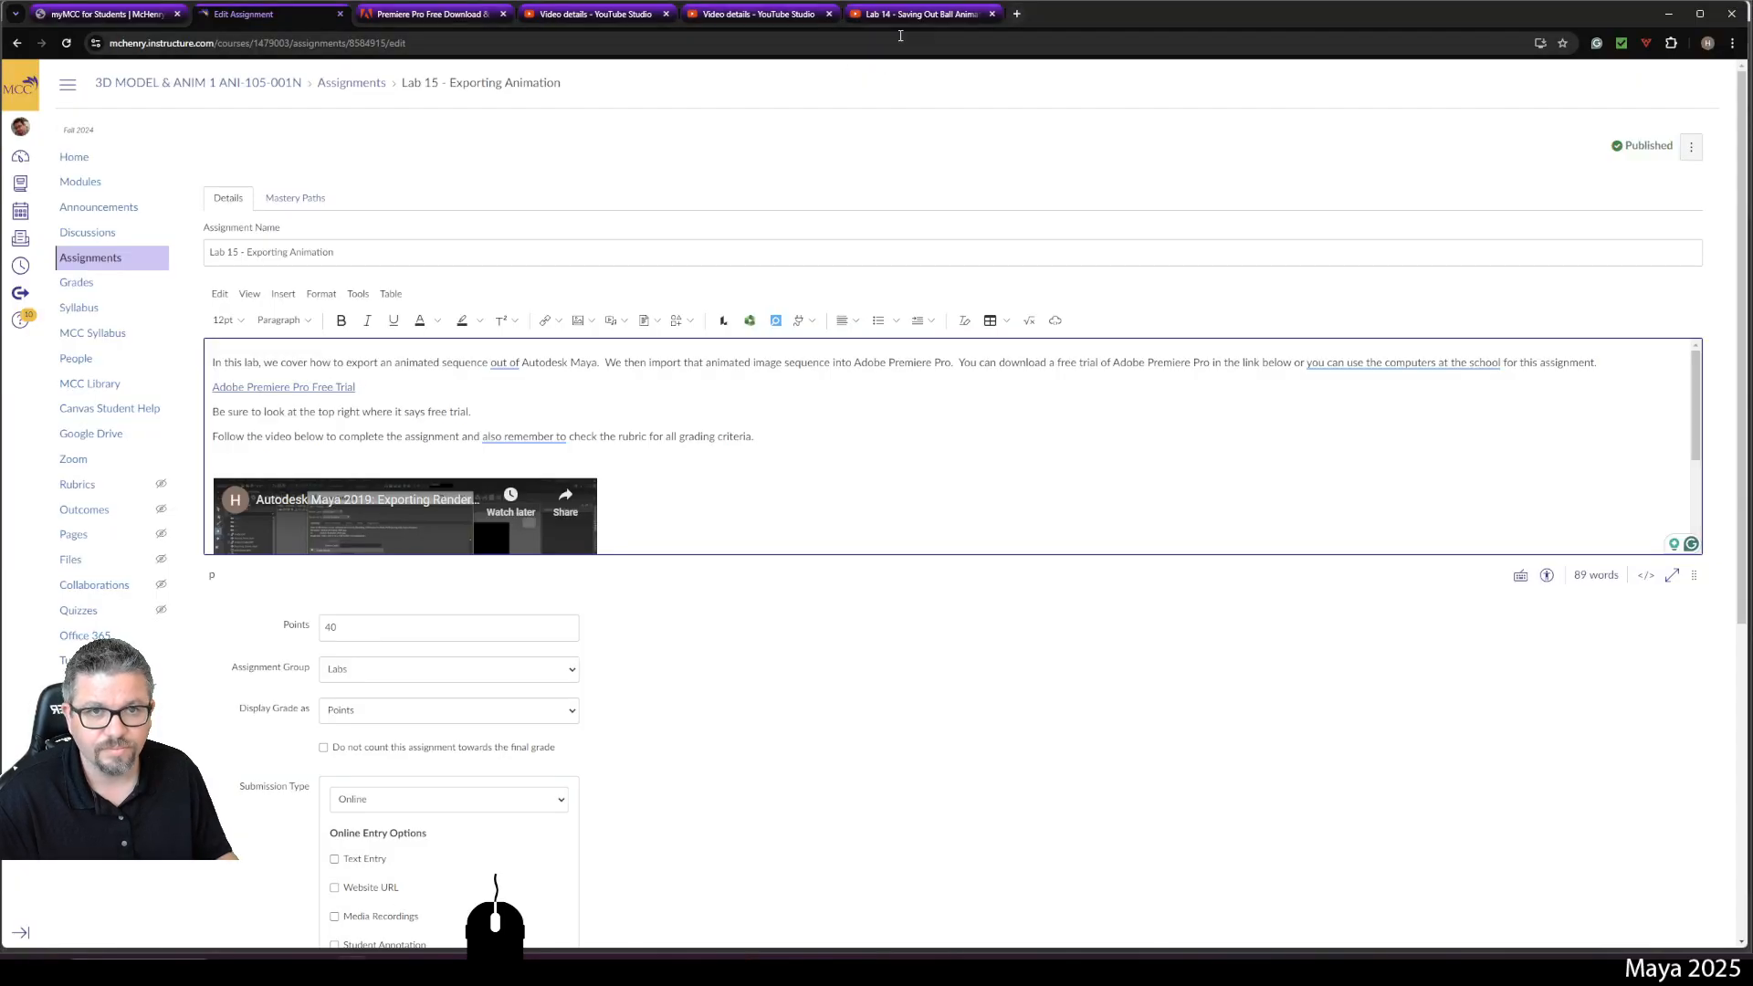
left_click(1016, 14)
type("quicktime download")
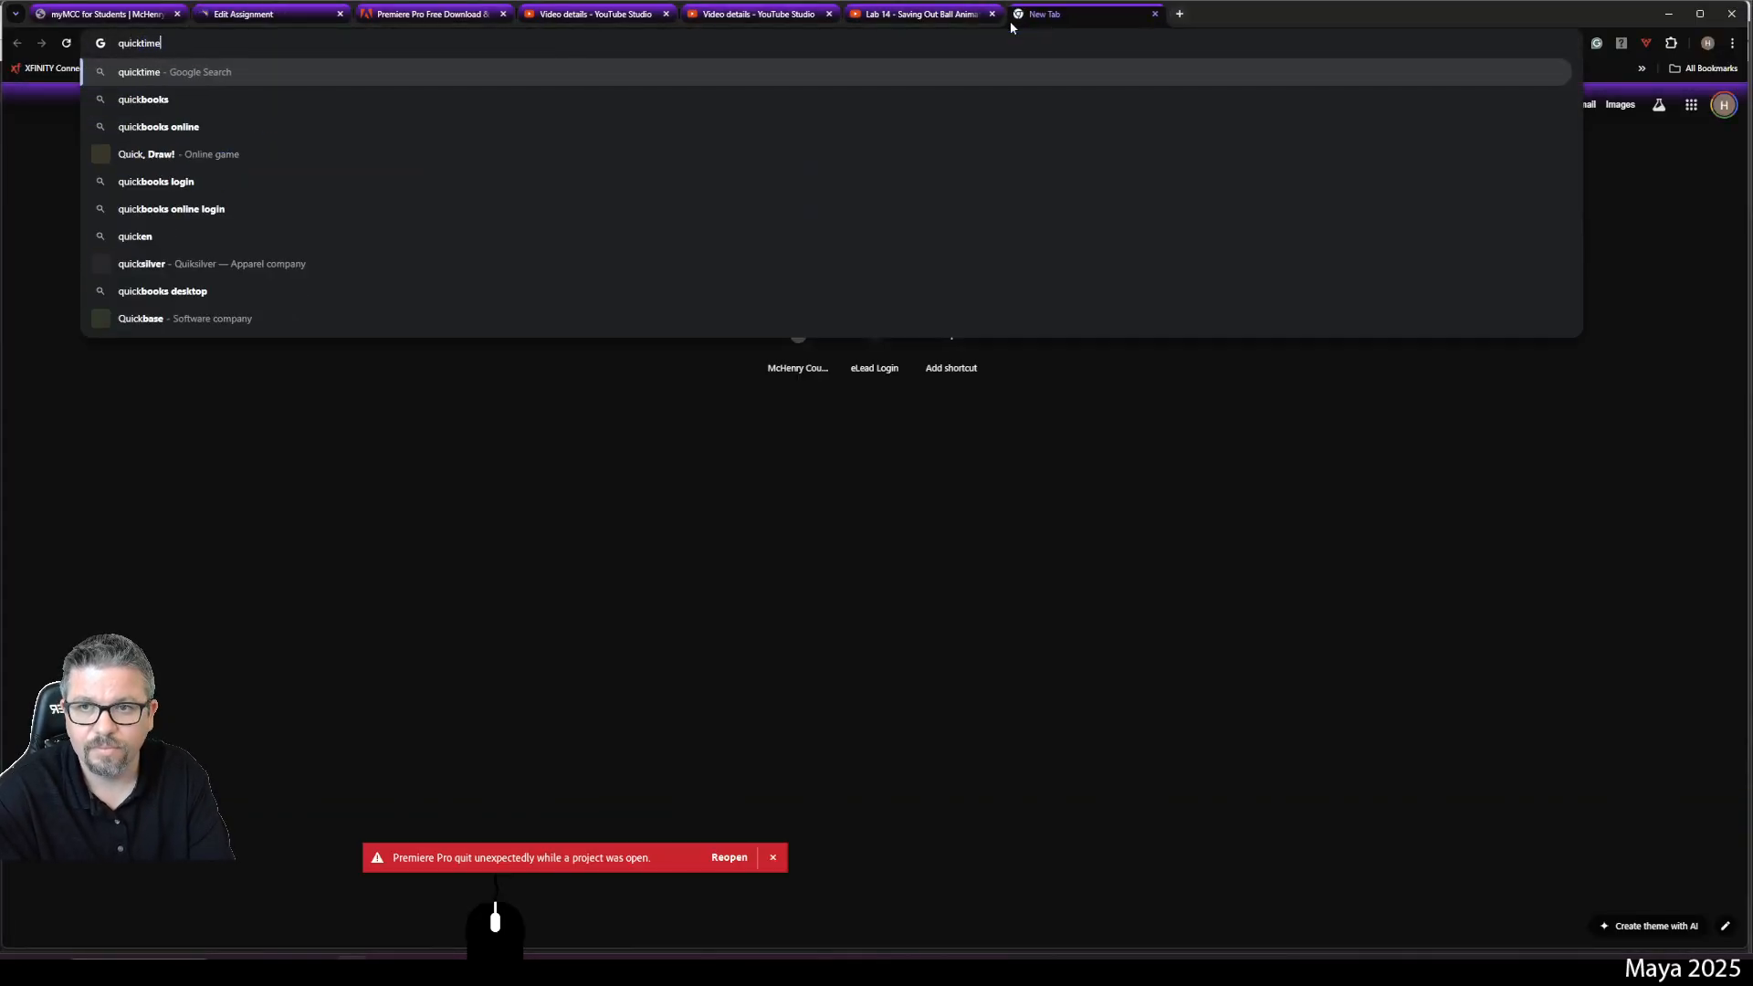
key("Return")
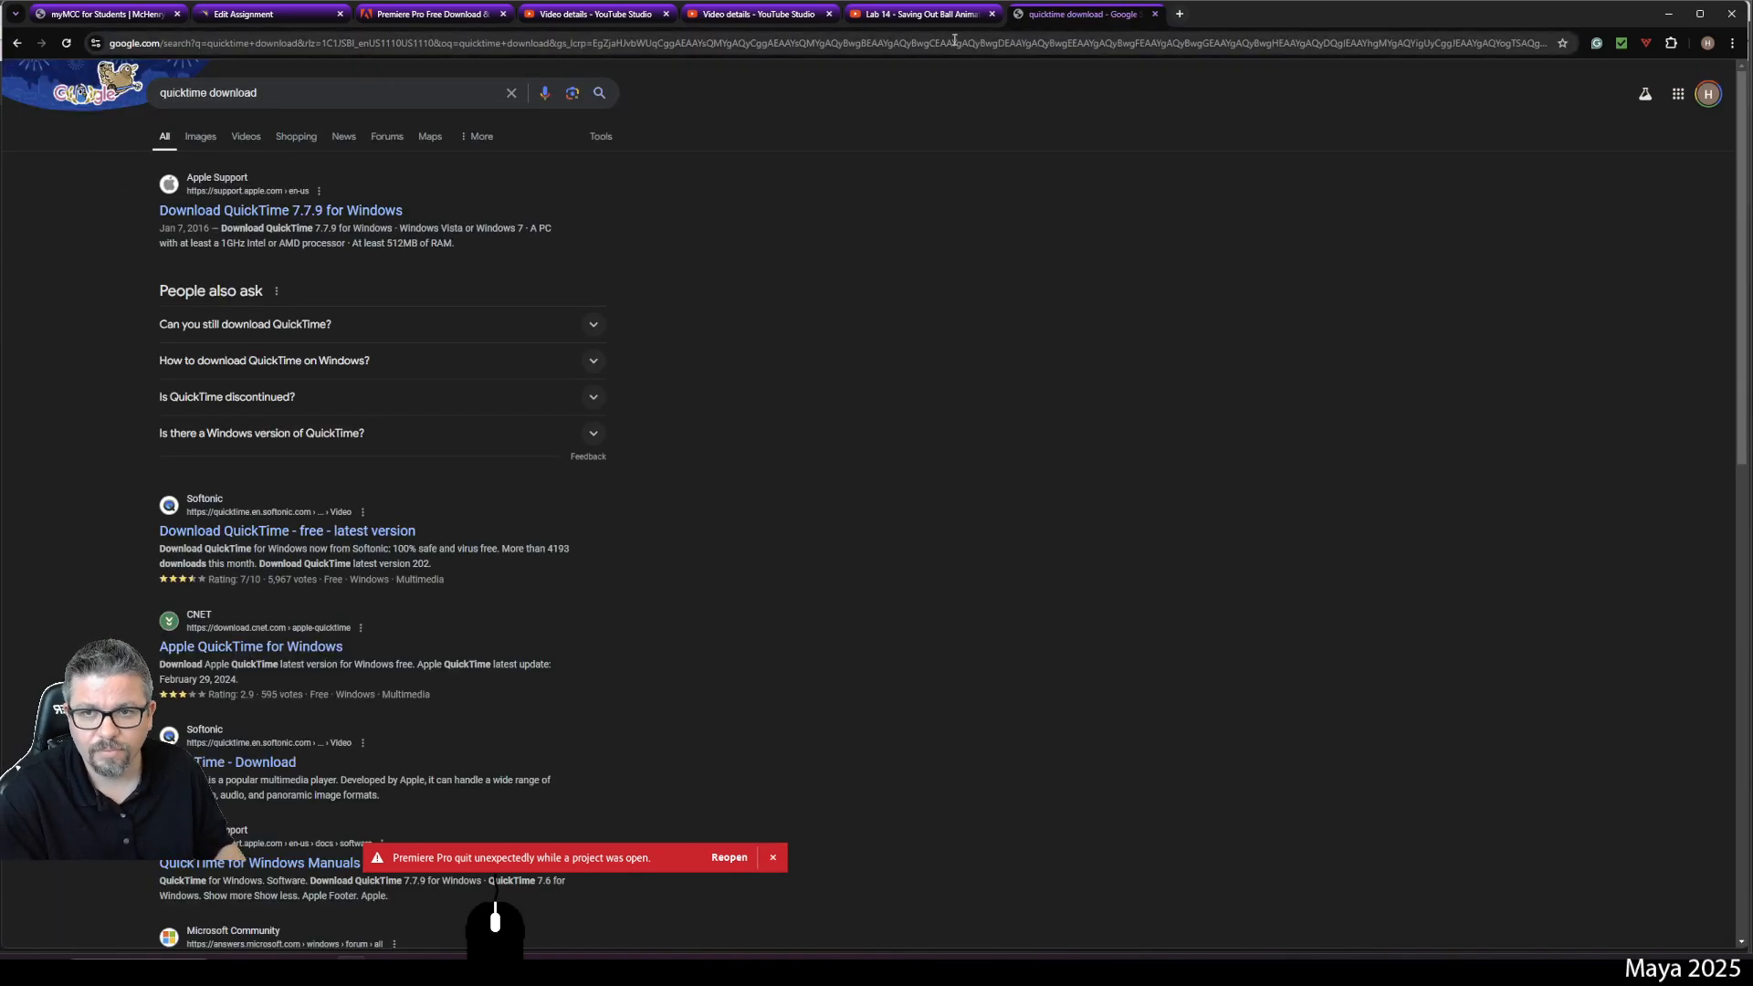
left_click(321, 213)
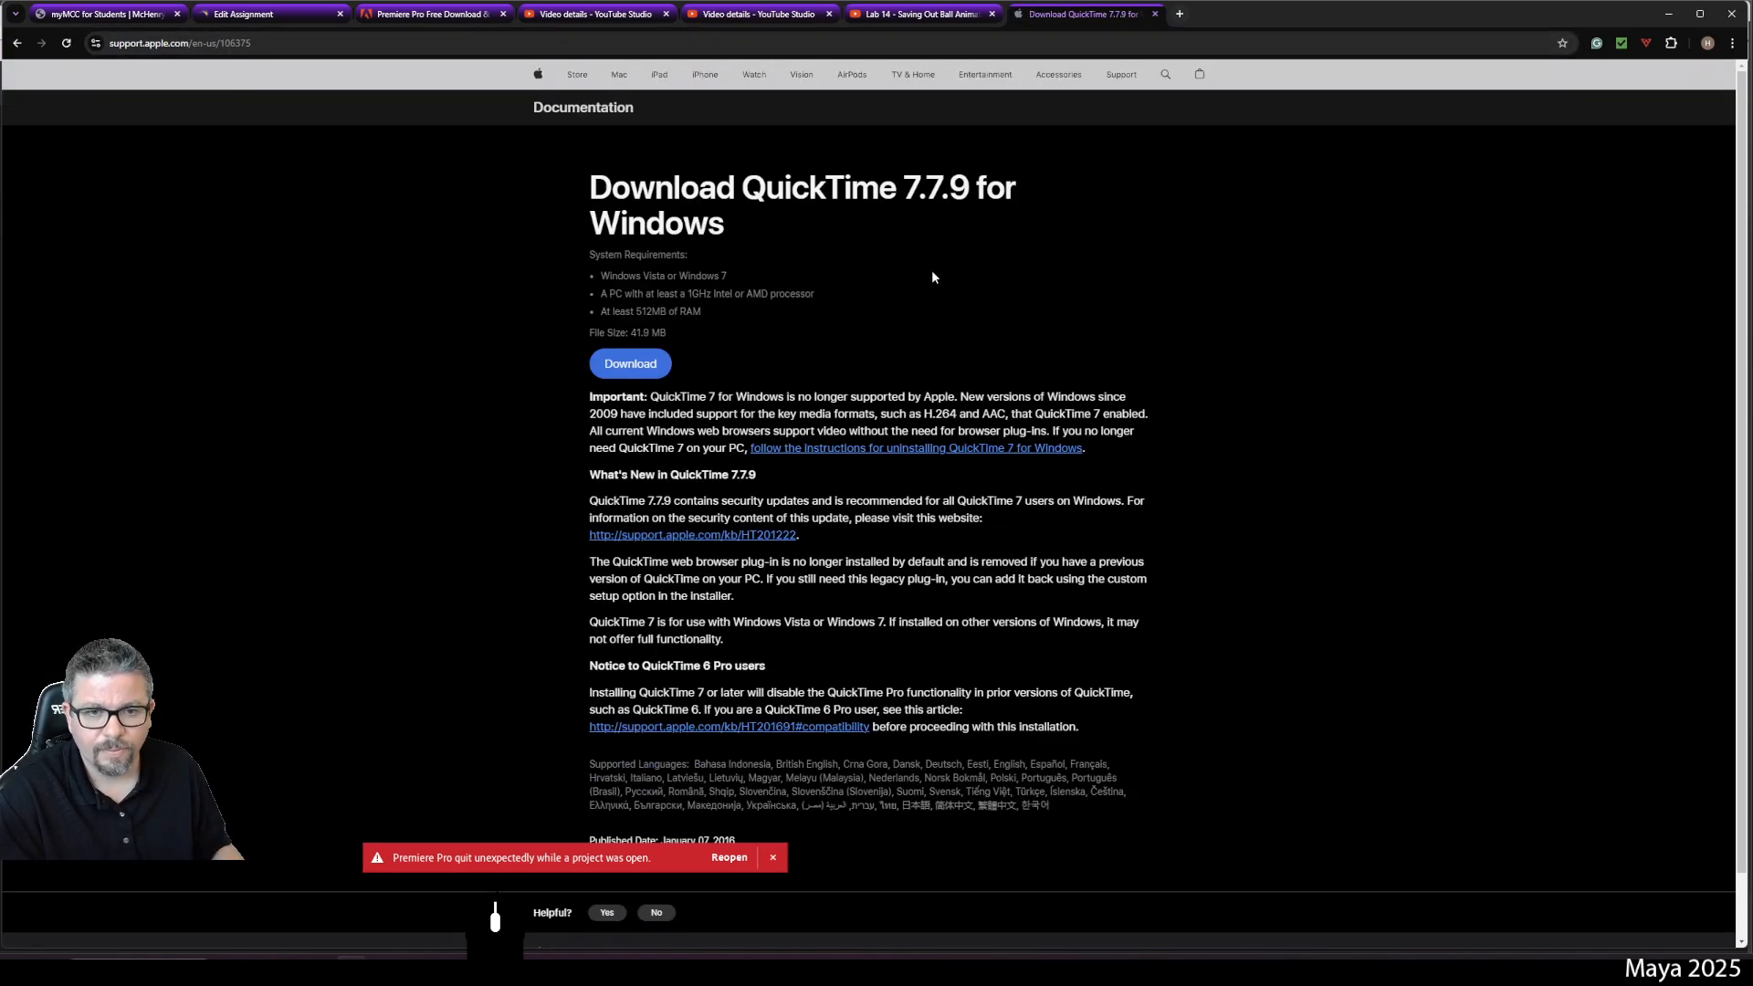
Step: Download the QuickTime 7.7.9 installer for Windows and launch QuickTimeInstaller.exe
left_click(604, 361)
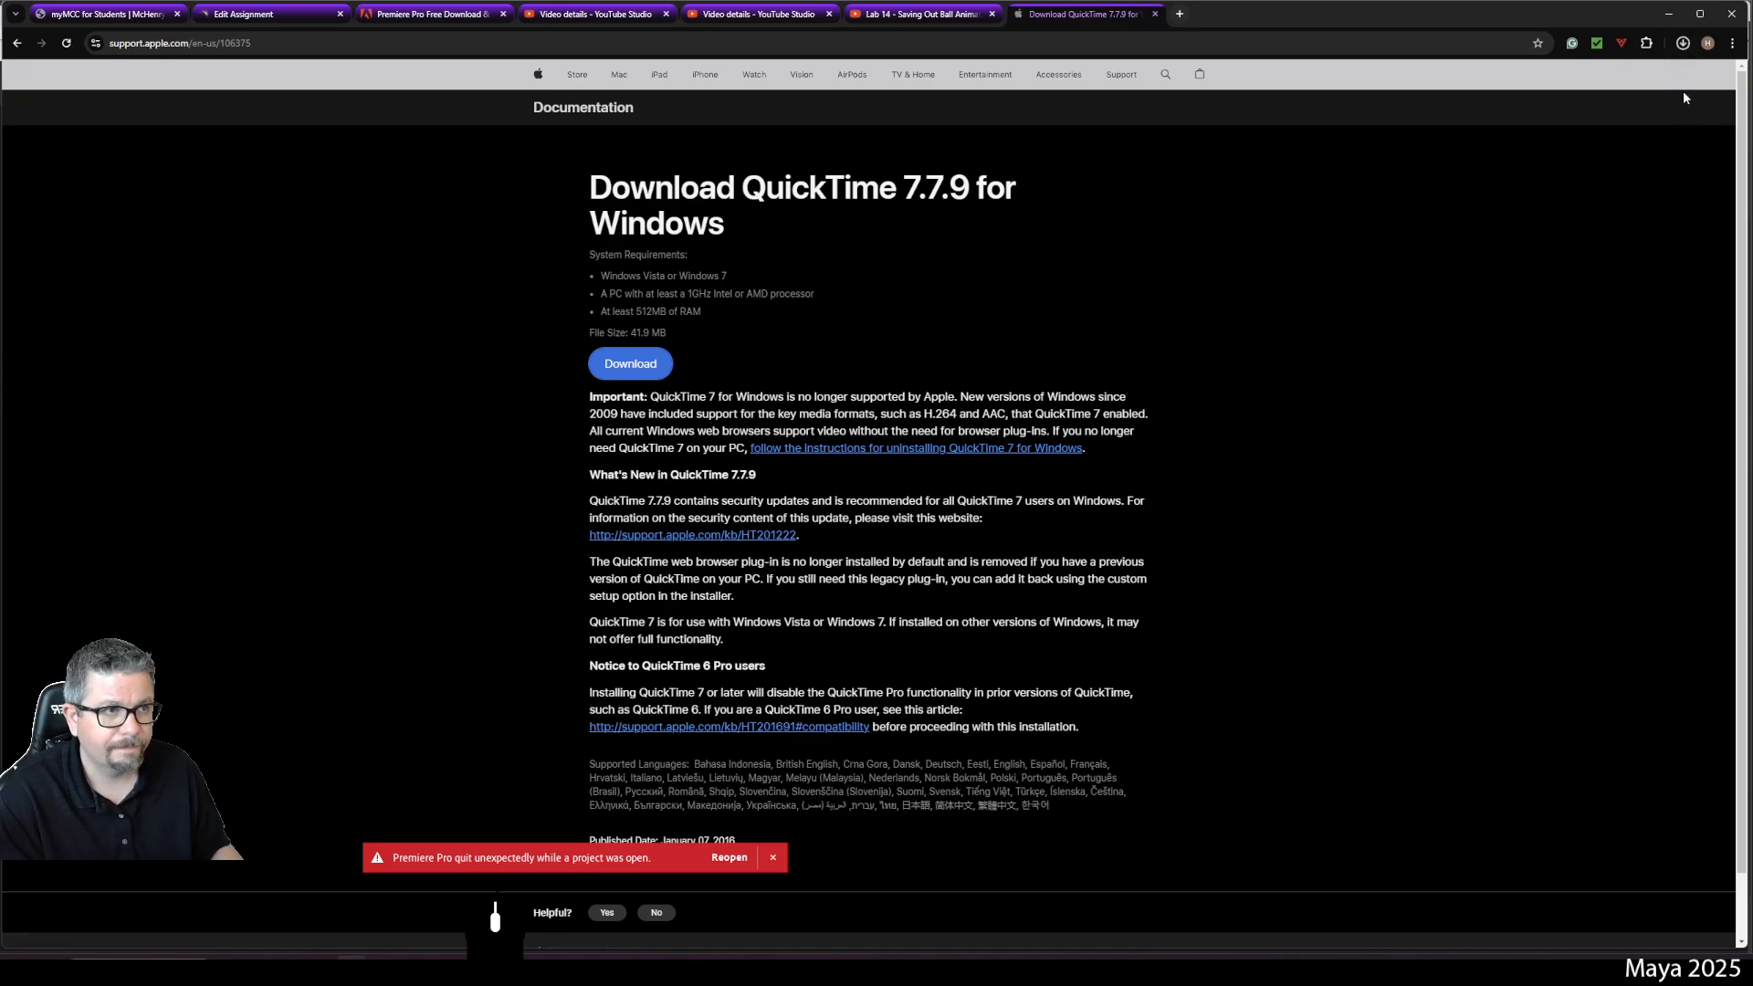
left_click(1683, 43)
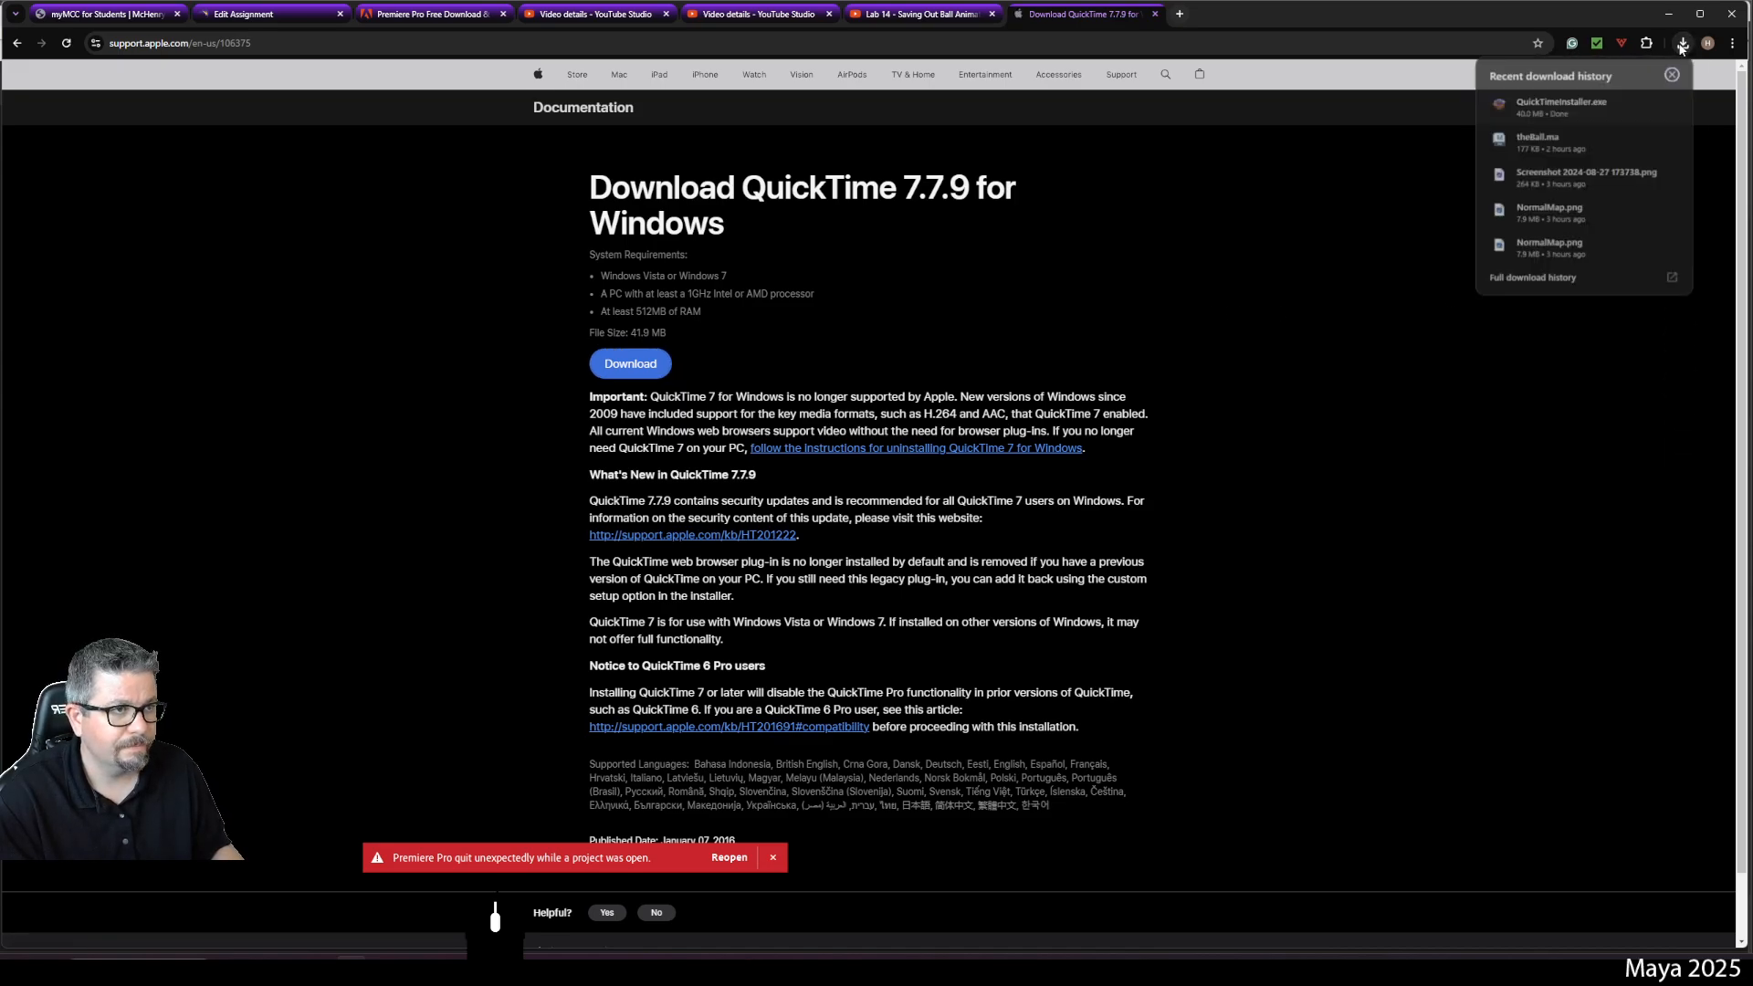
left_click(1567, 115)
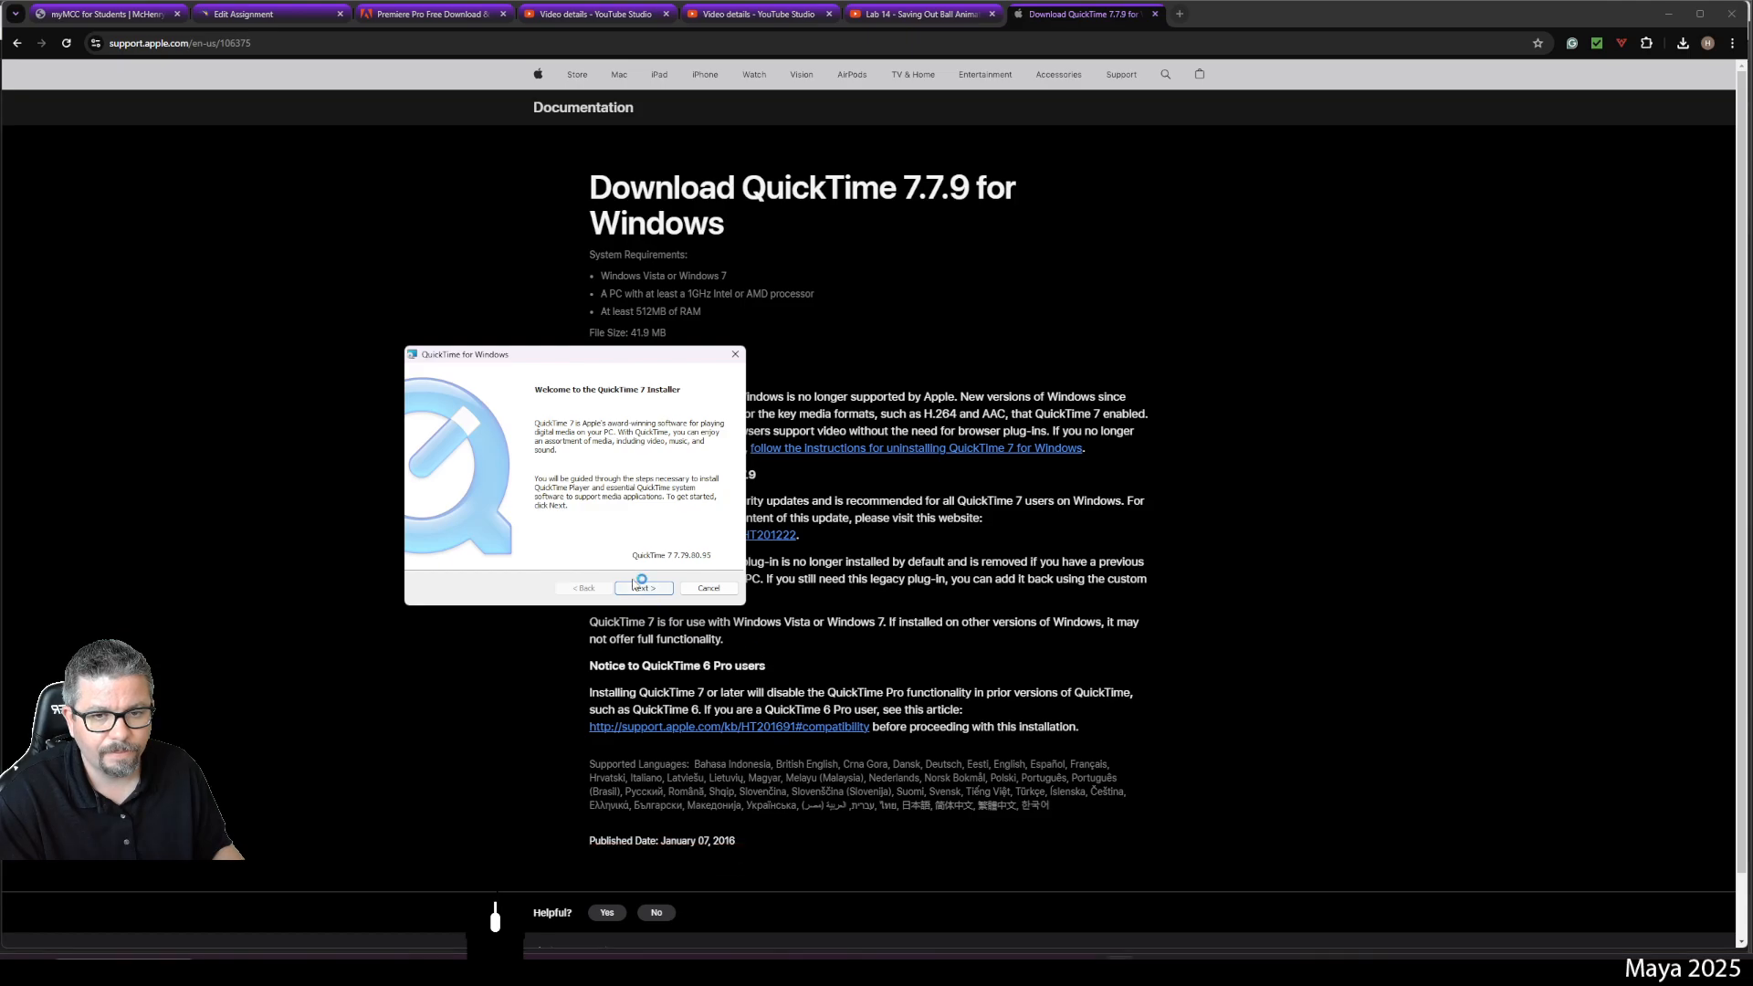
Step: Accept the QuickTime licence agreement, install the Typical setup into the default destination folder and finish the installer
left_click(639, 587)
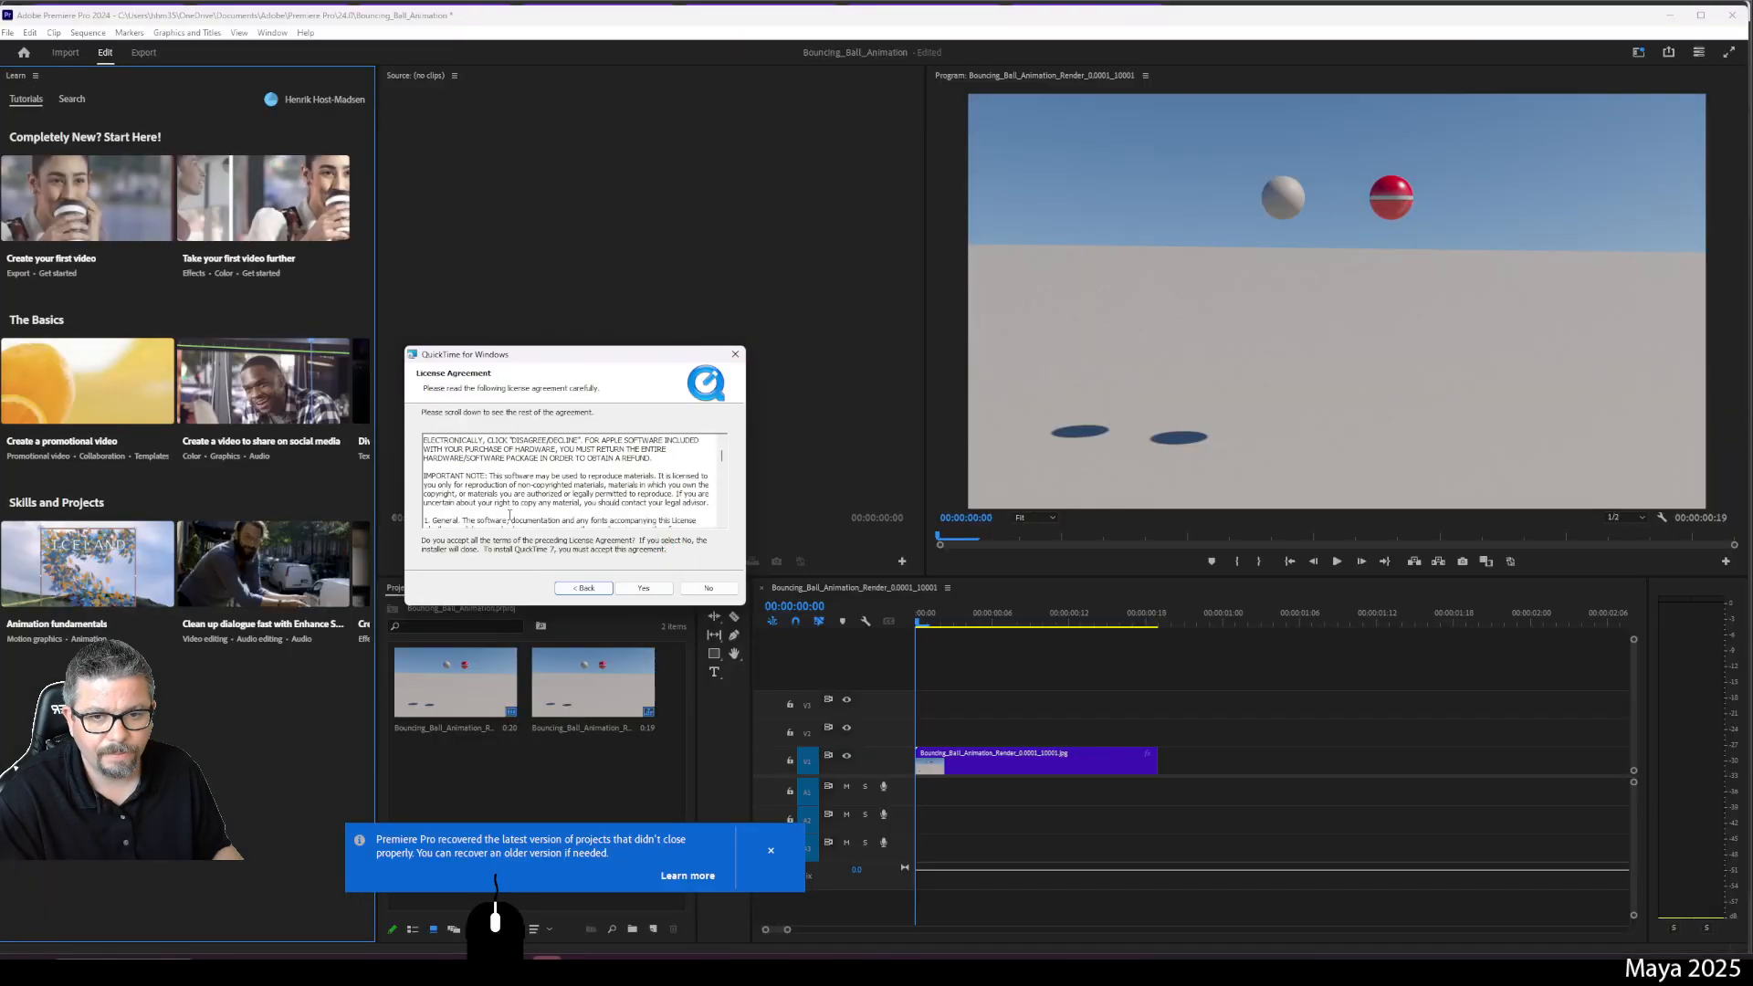
scroll(509, 516, "down", 10)
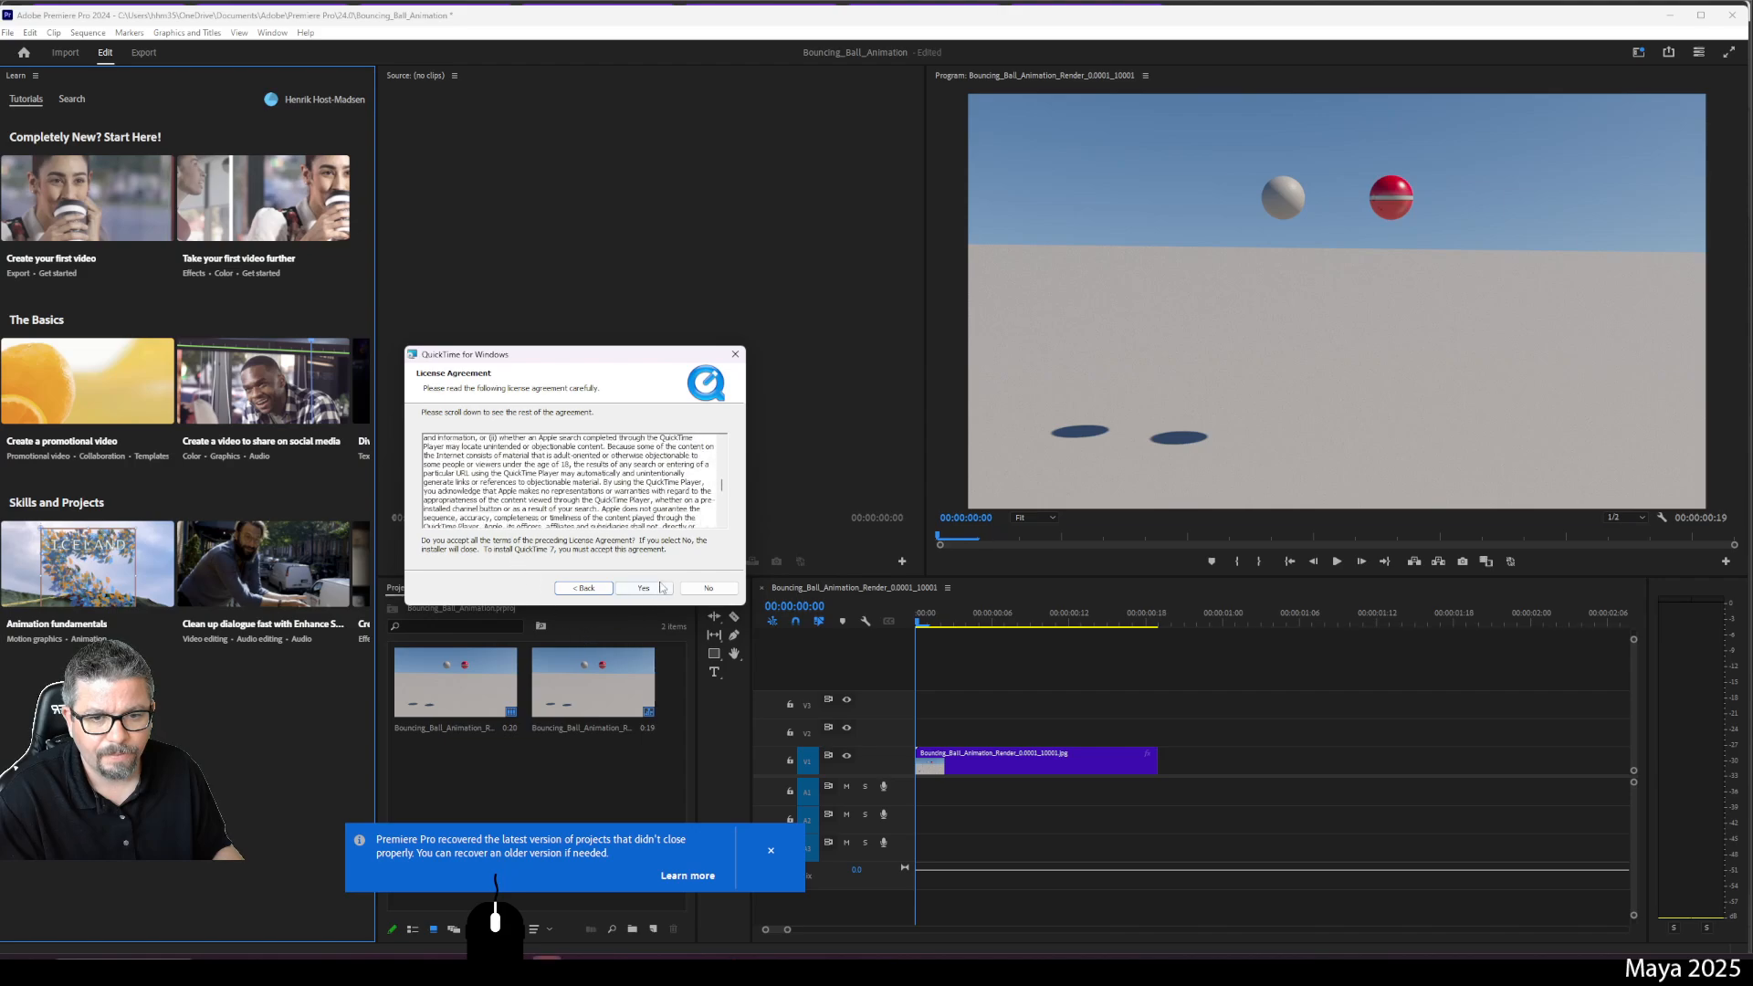
left_click(663, 588)
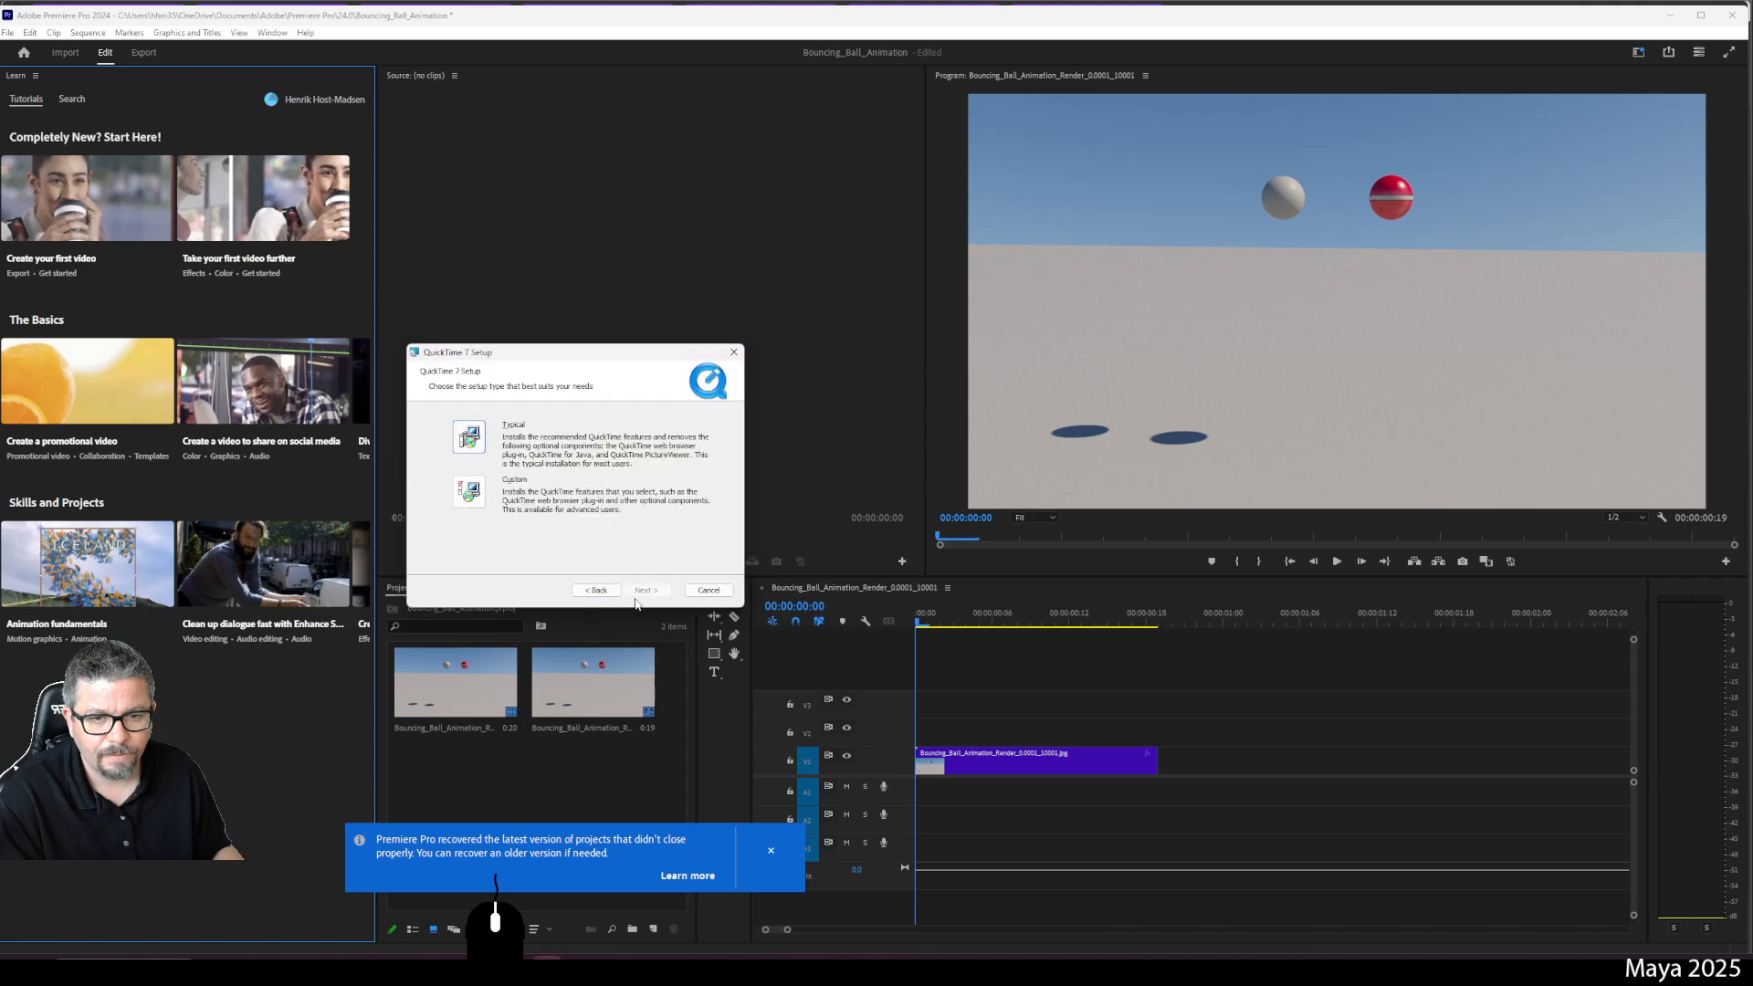
left_click(469, 437)
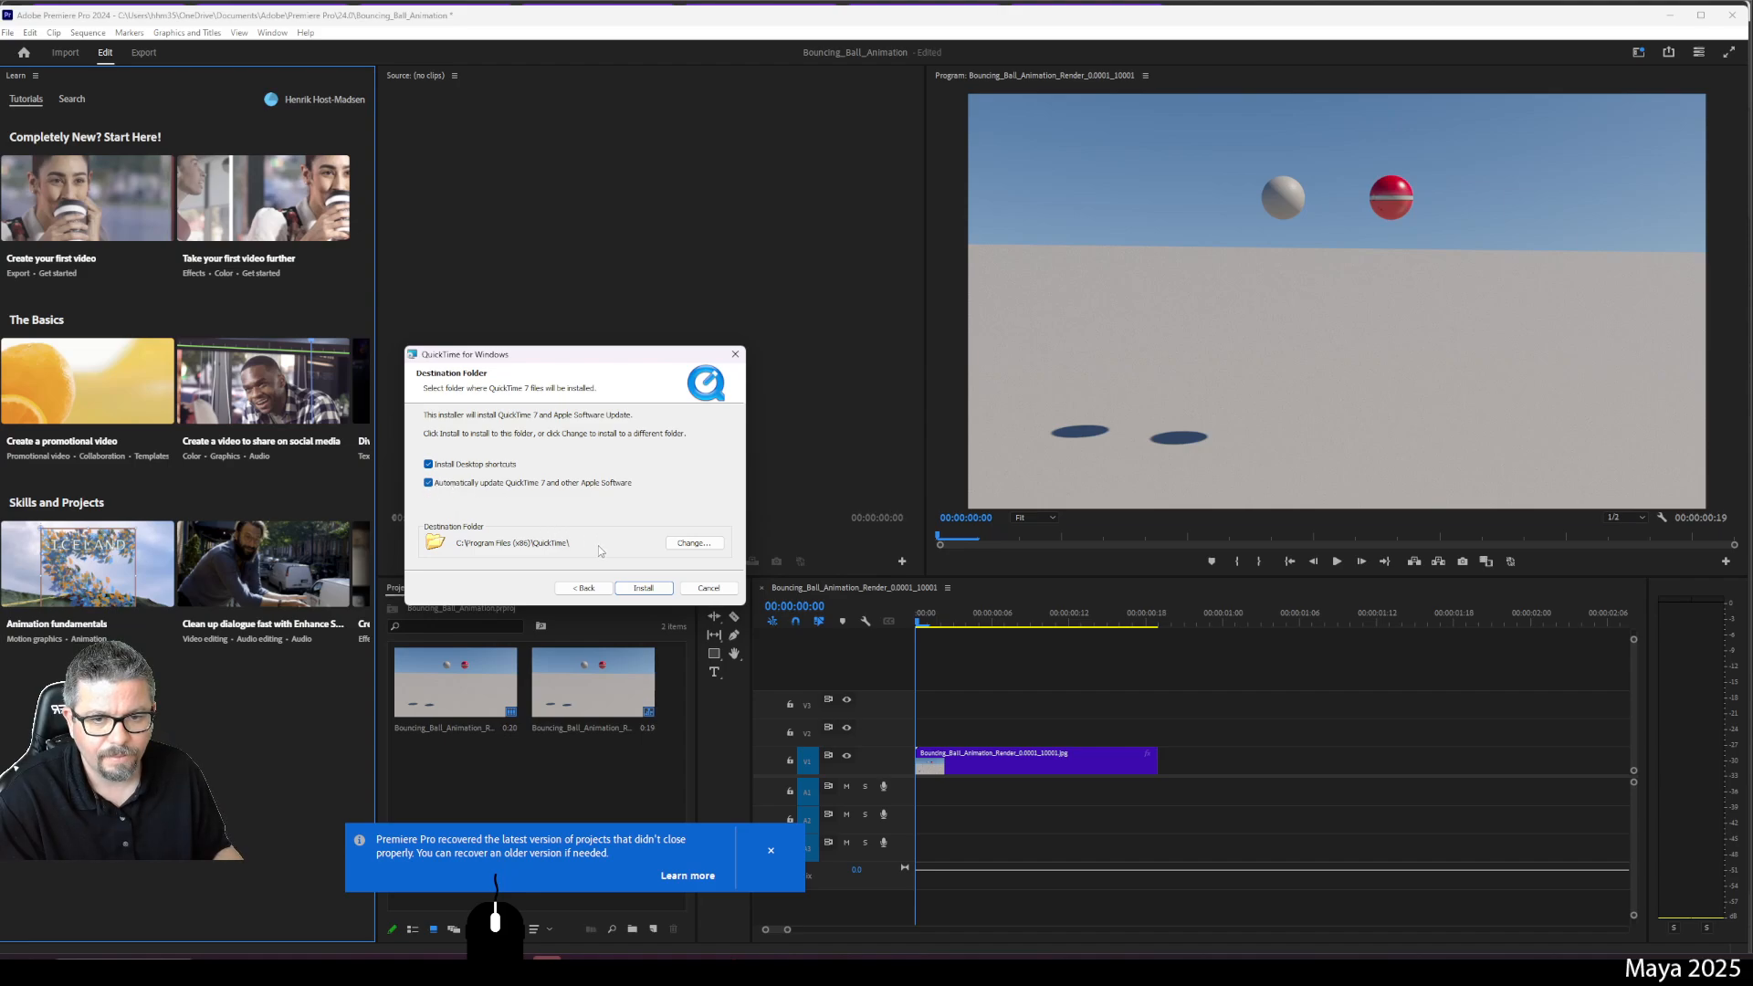
left_click(641, 588)
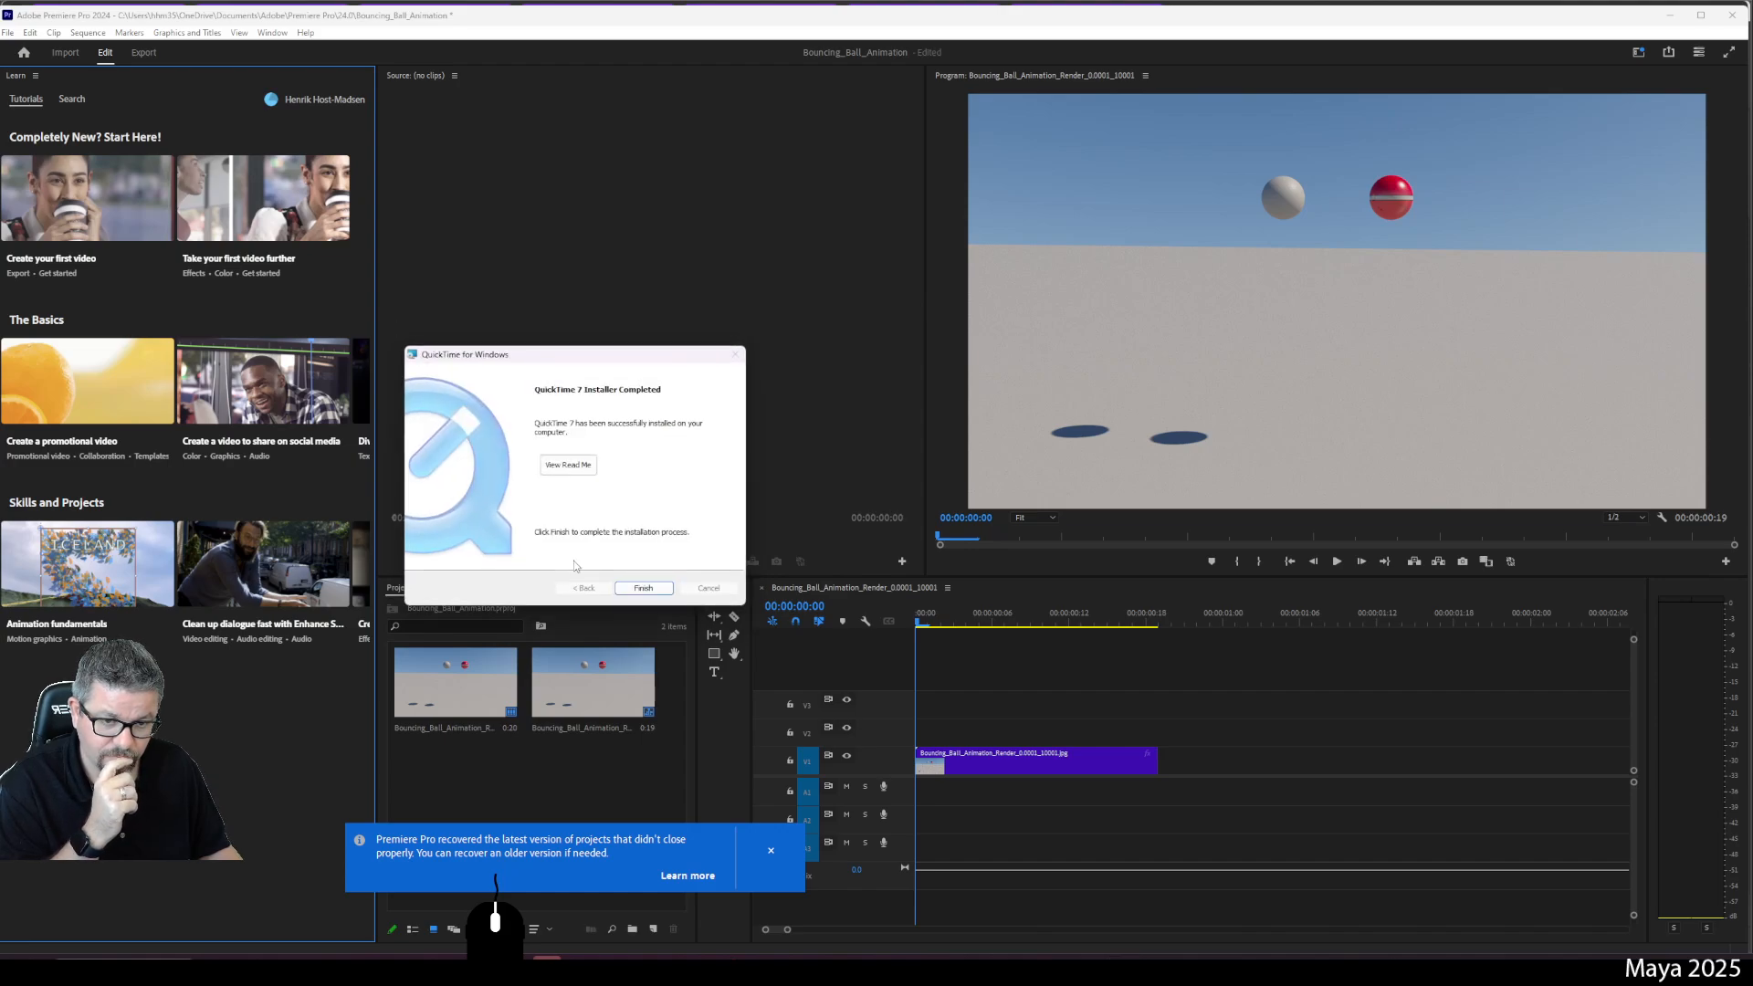
left_click(643, 588)
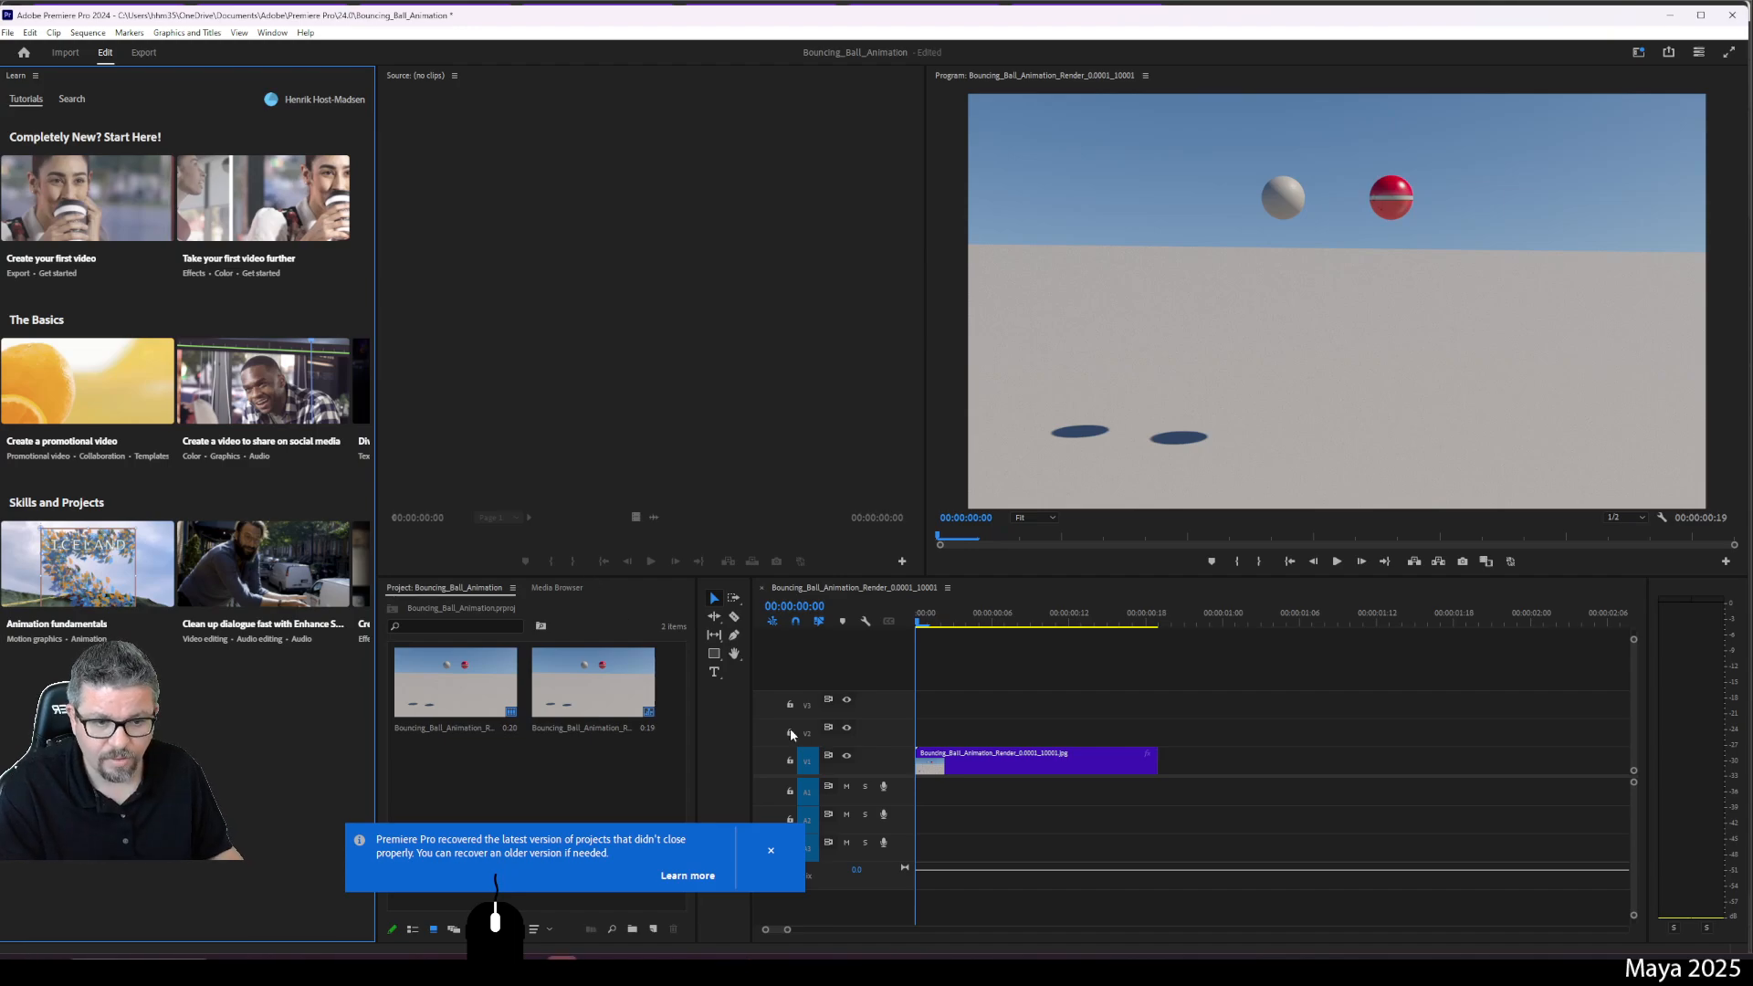
Step: Switch to a File Explorer window and open Desktop > McHenry County College > Fall 2024 > Lab 14 - Bouncing Ball
left_click(290, 970)
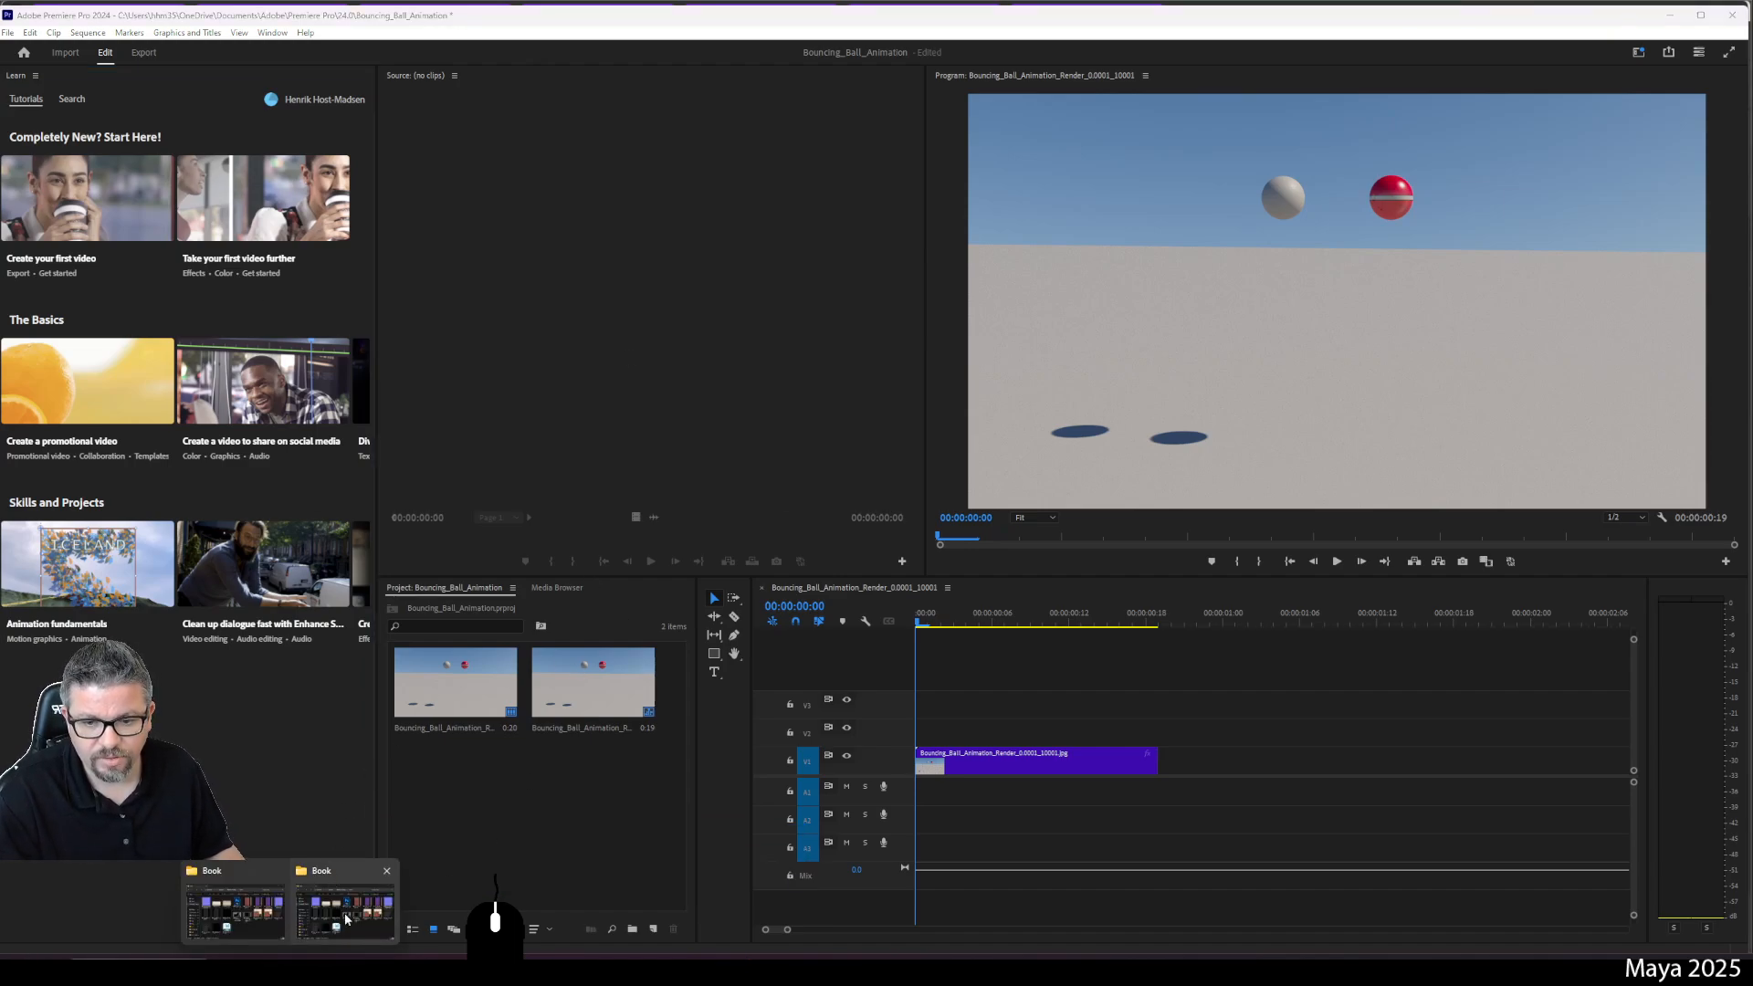
left_click(273, 918)
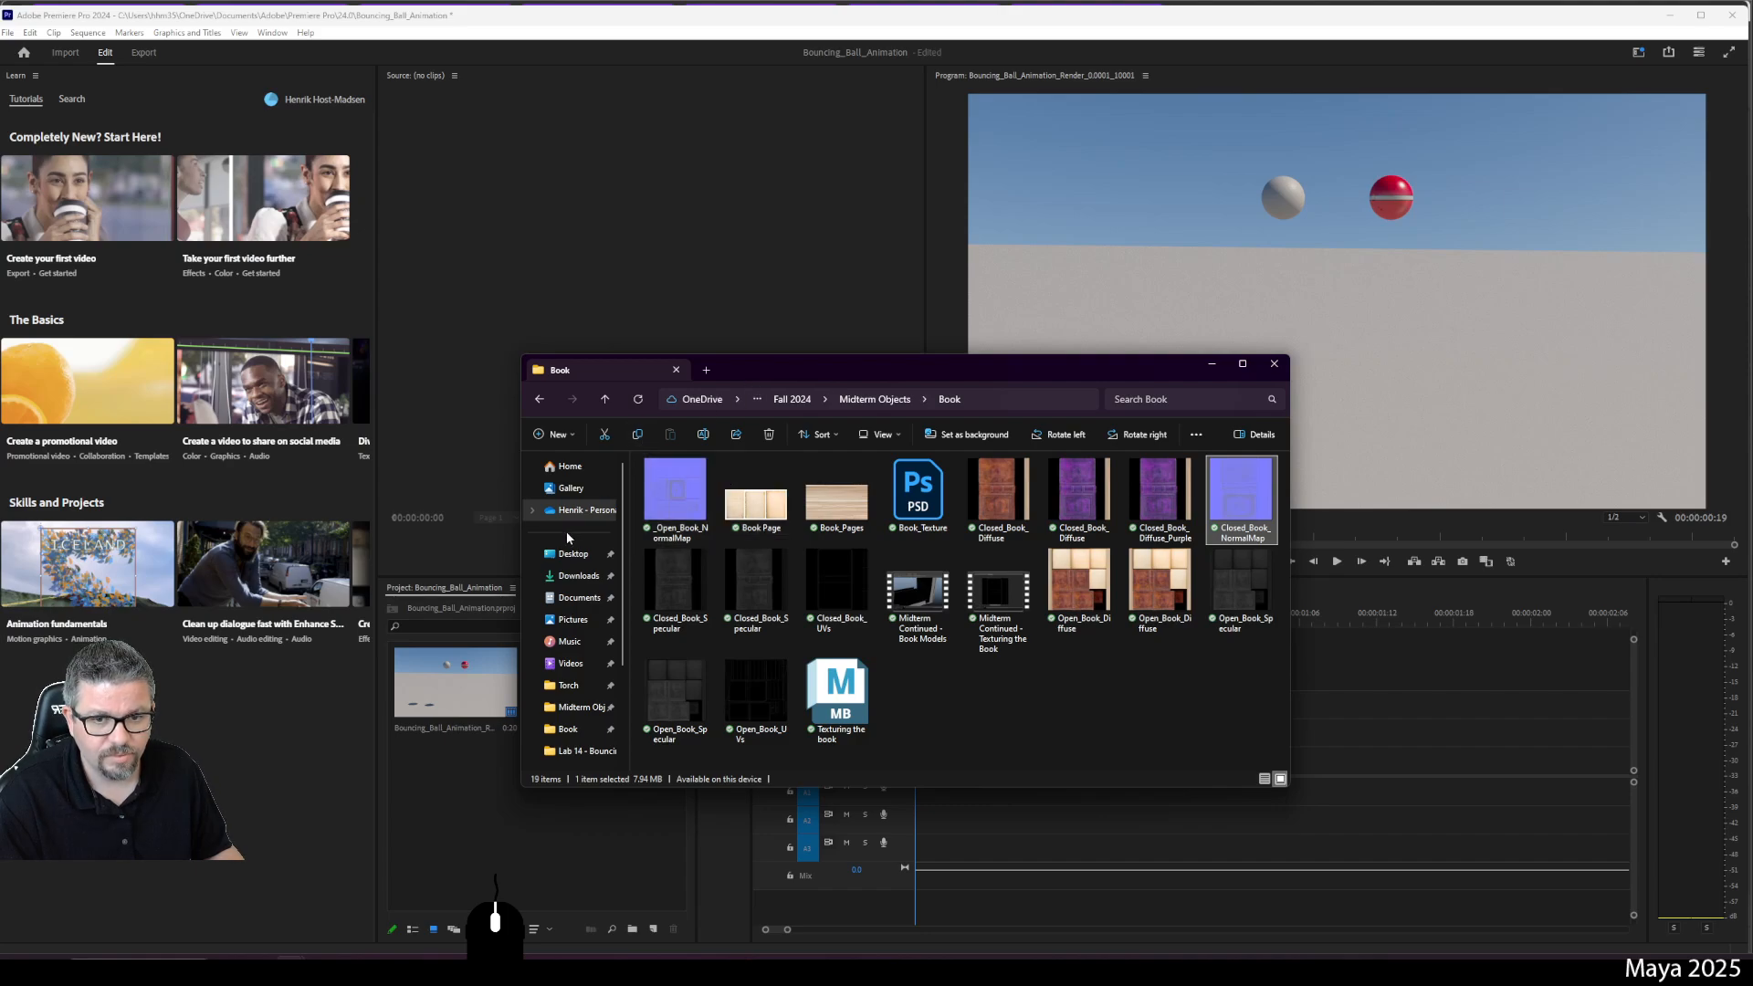
left_click(574, 554)
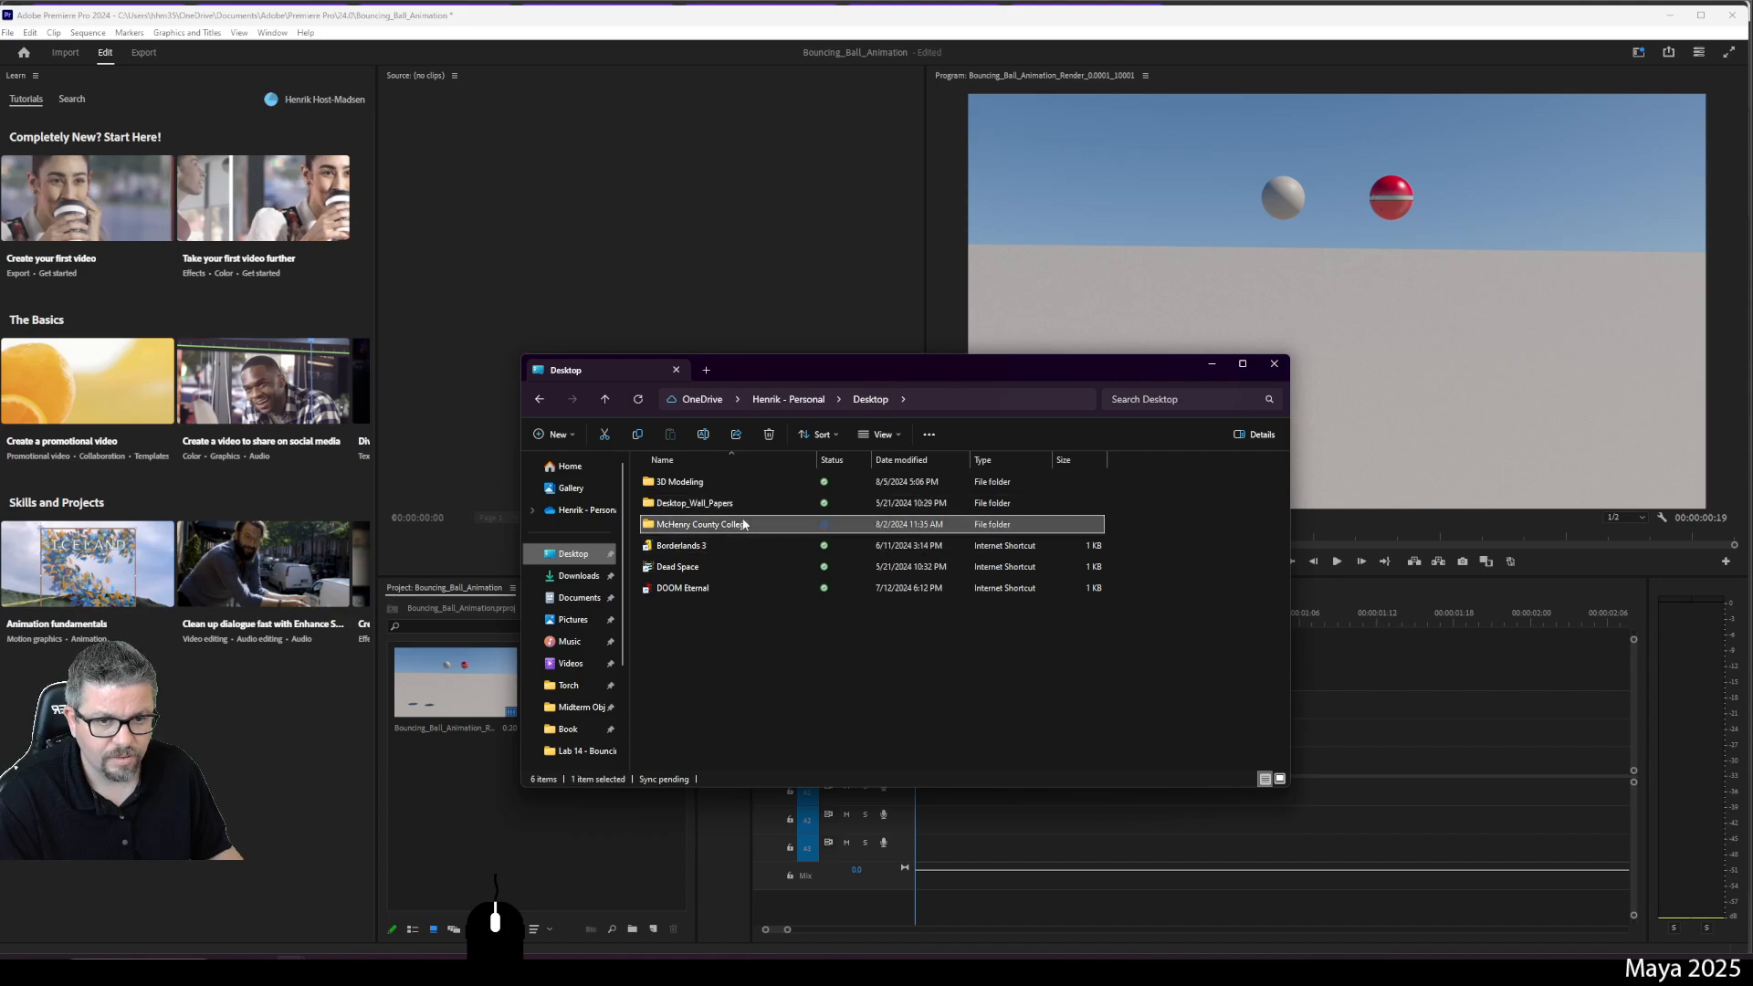
double_click(747, 526)
double_click(676, 500)
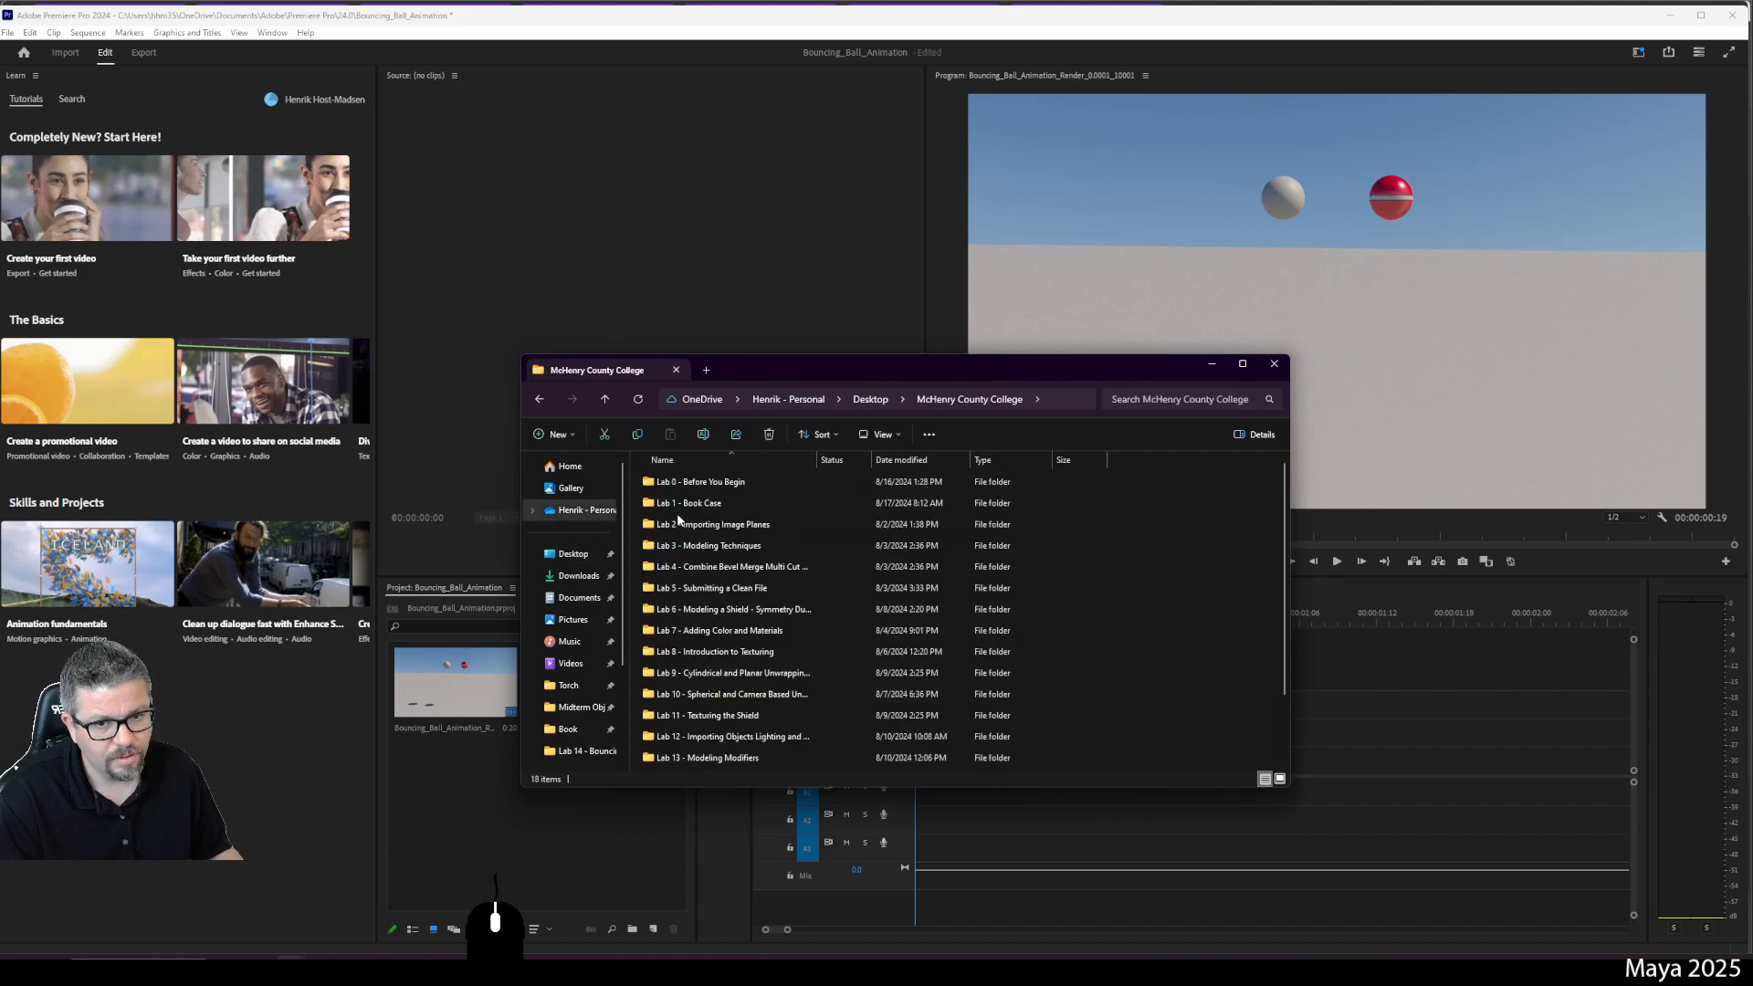
scroll(698, 731, "down", 1)
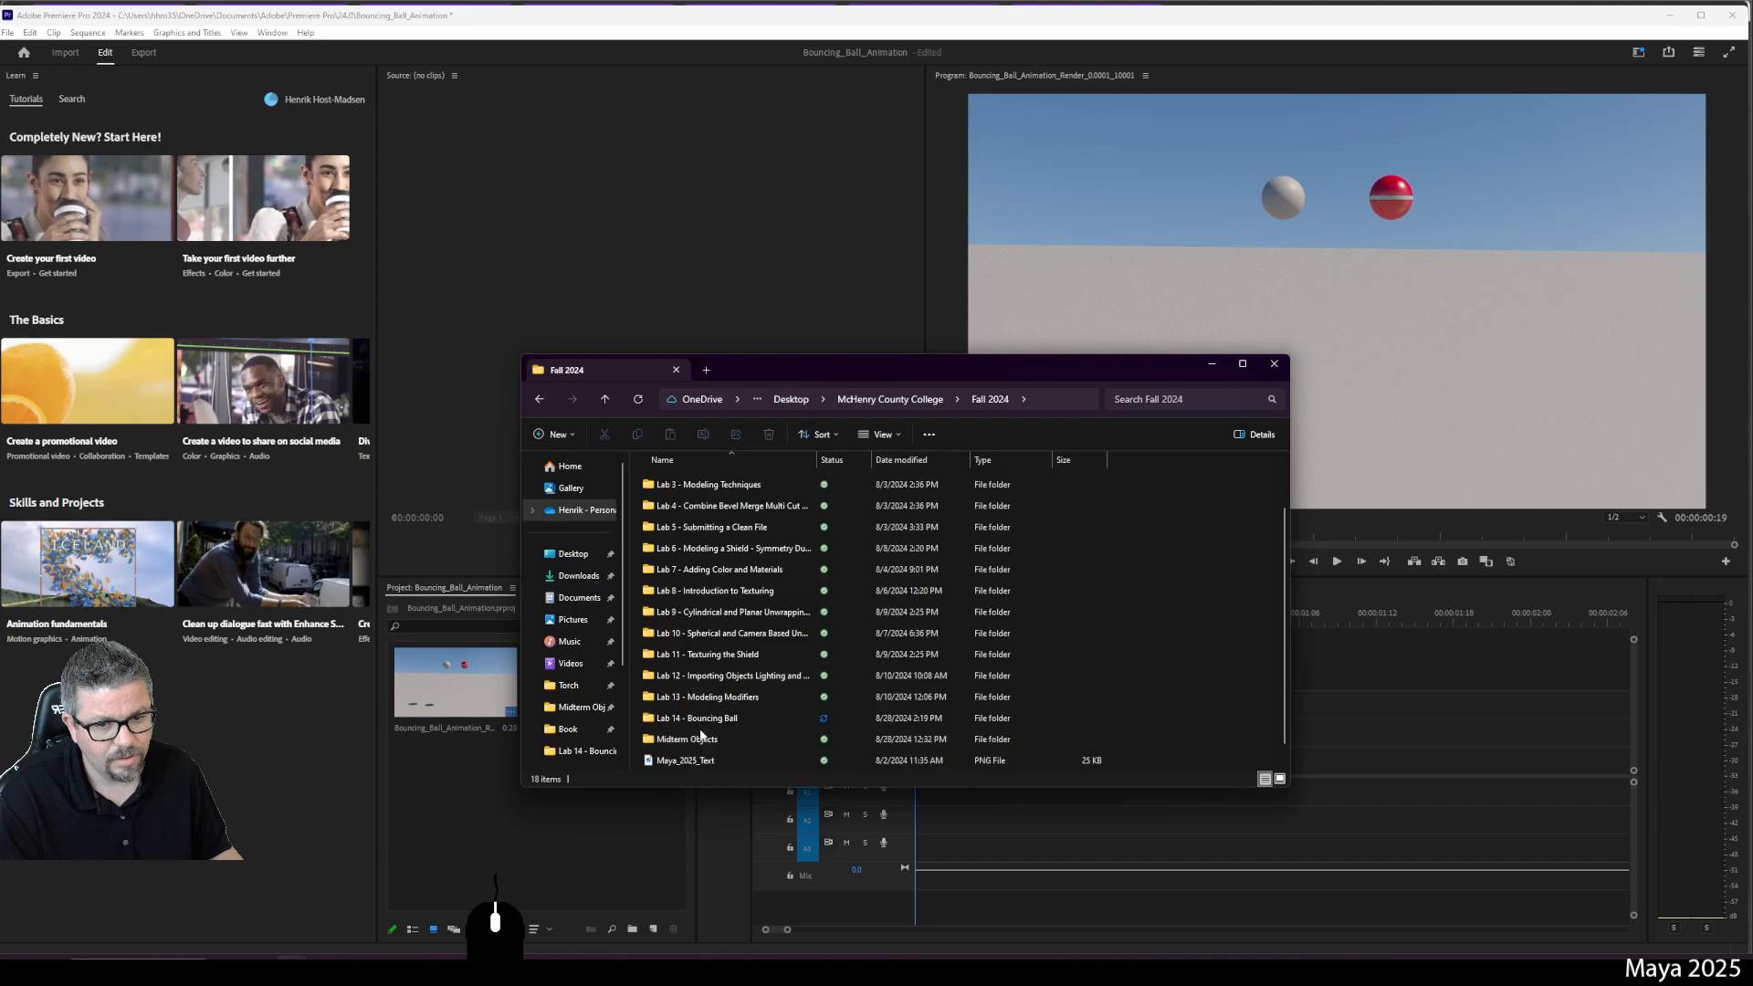
double_click(703, 718)
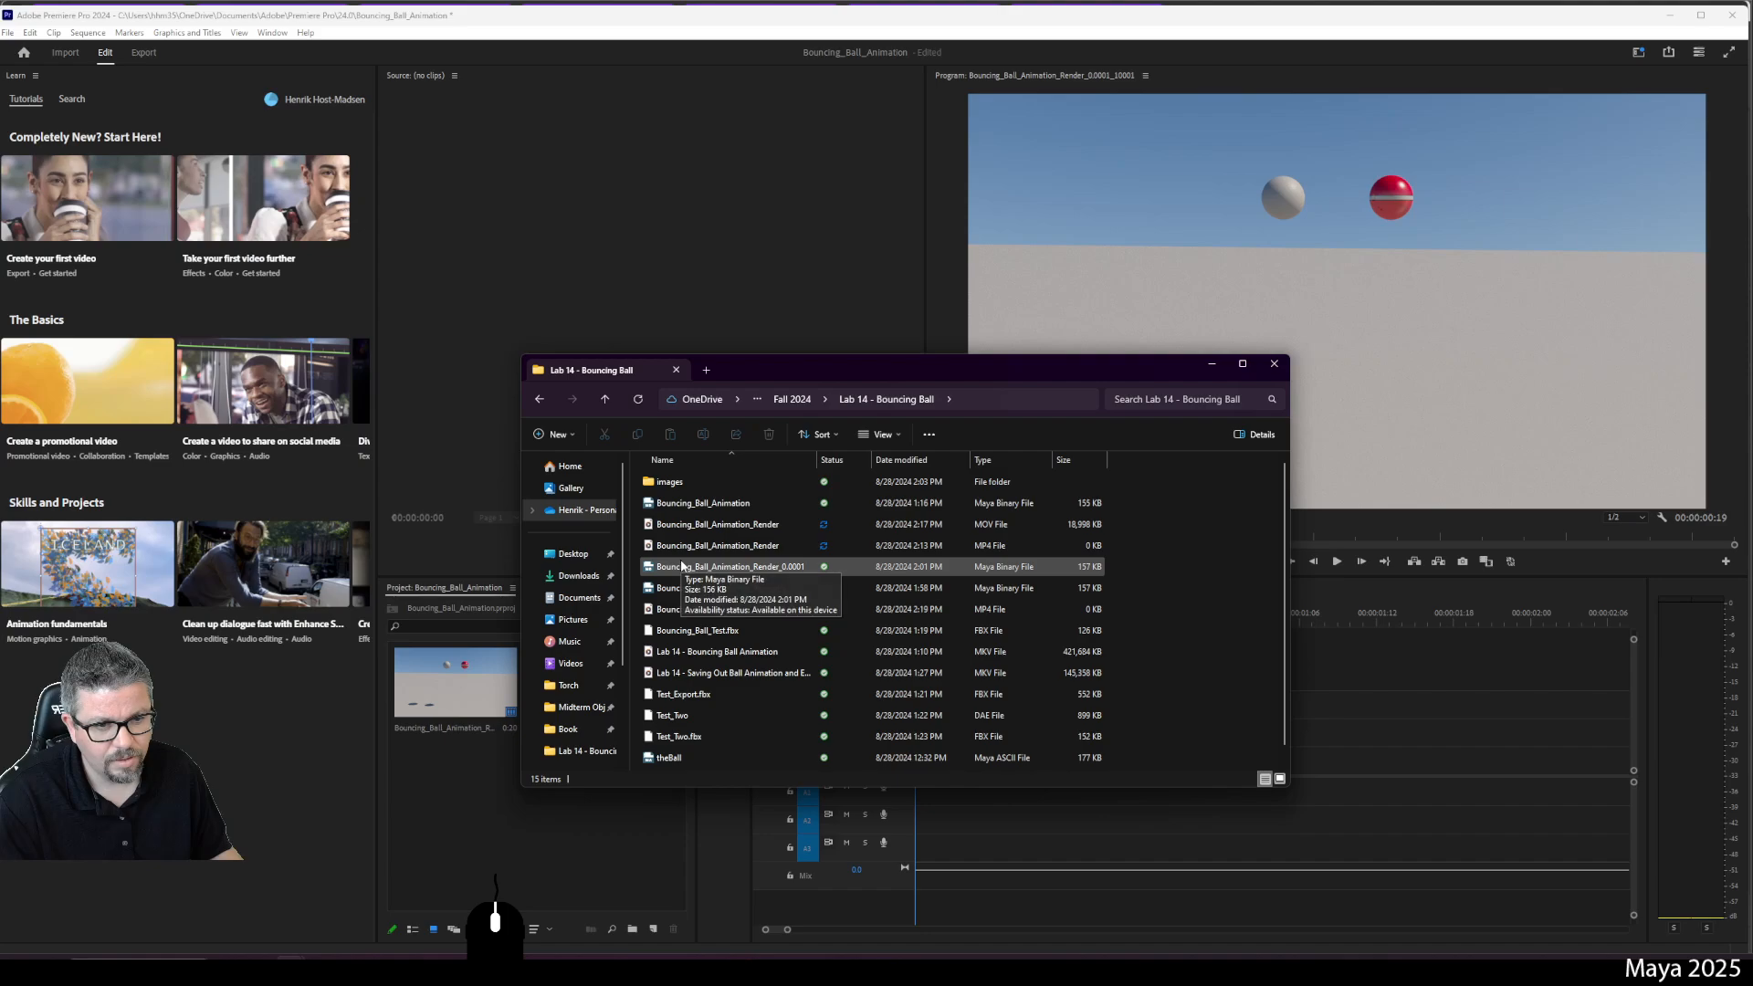
Step: Open the Bouncing_Ball_Animation_Render MOV file with QuickTime Player just once, declining to restore the file type associations
left_click(696, 528)
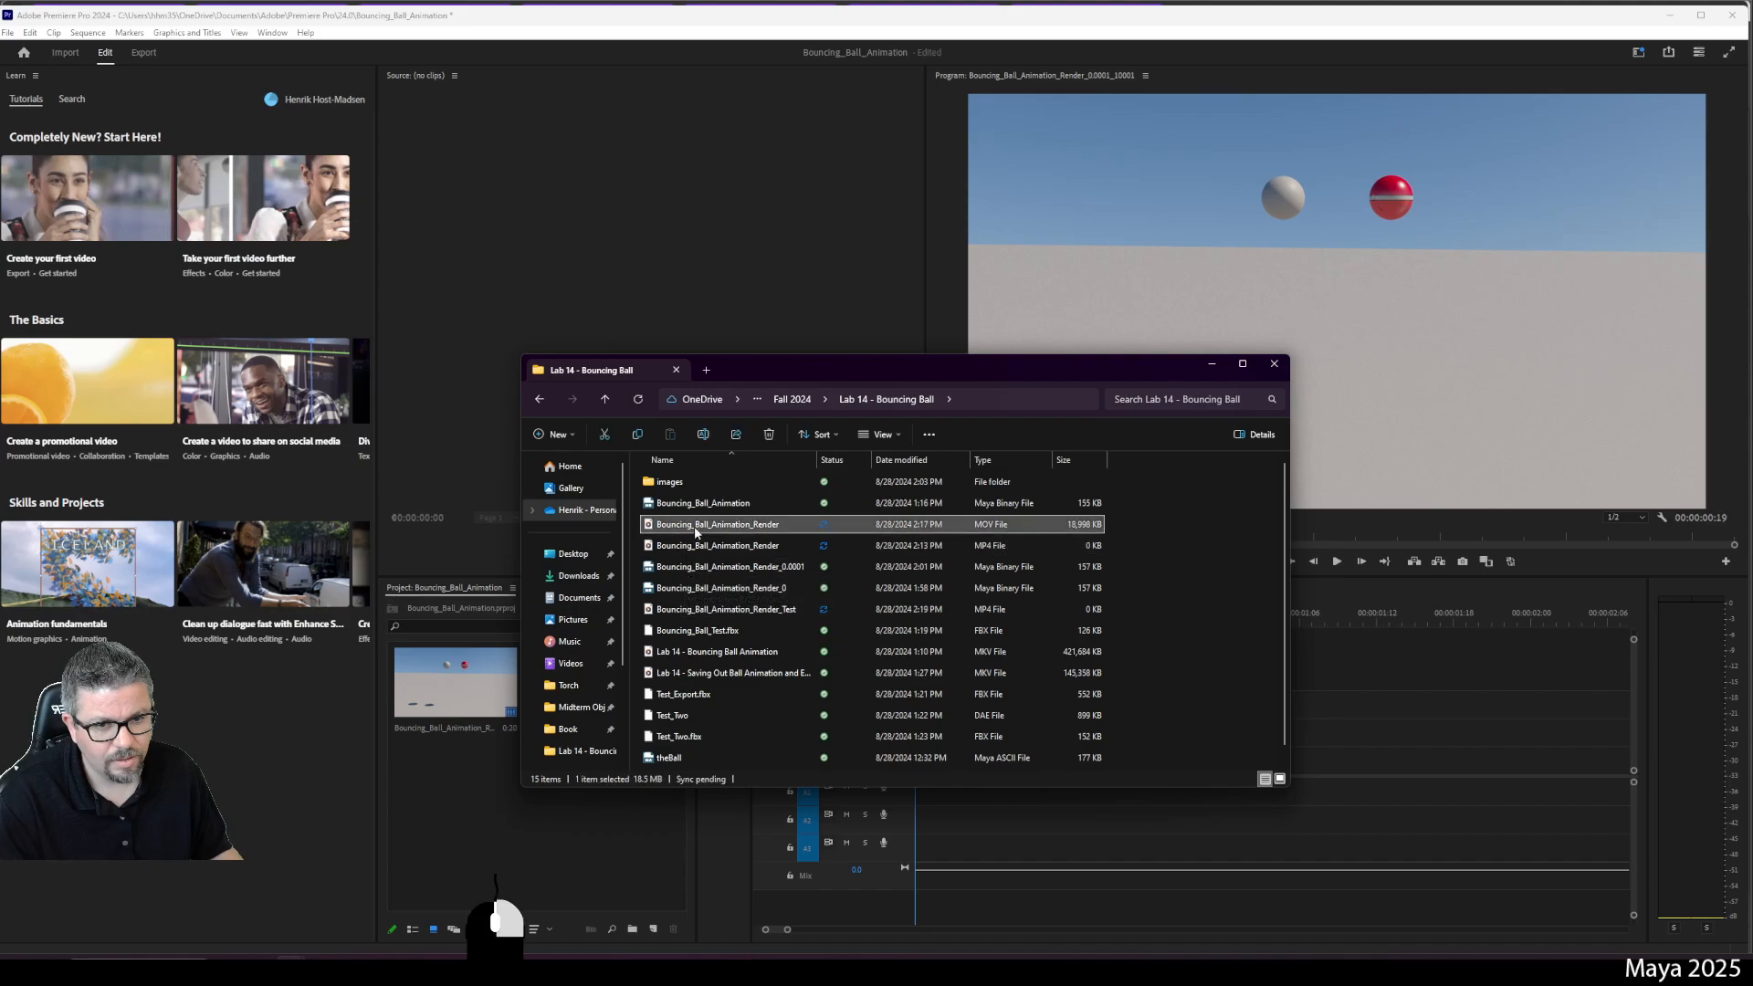
right_click(696, 533)
mouse_move(761, 595)
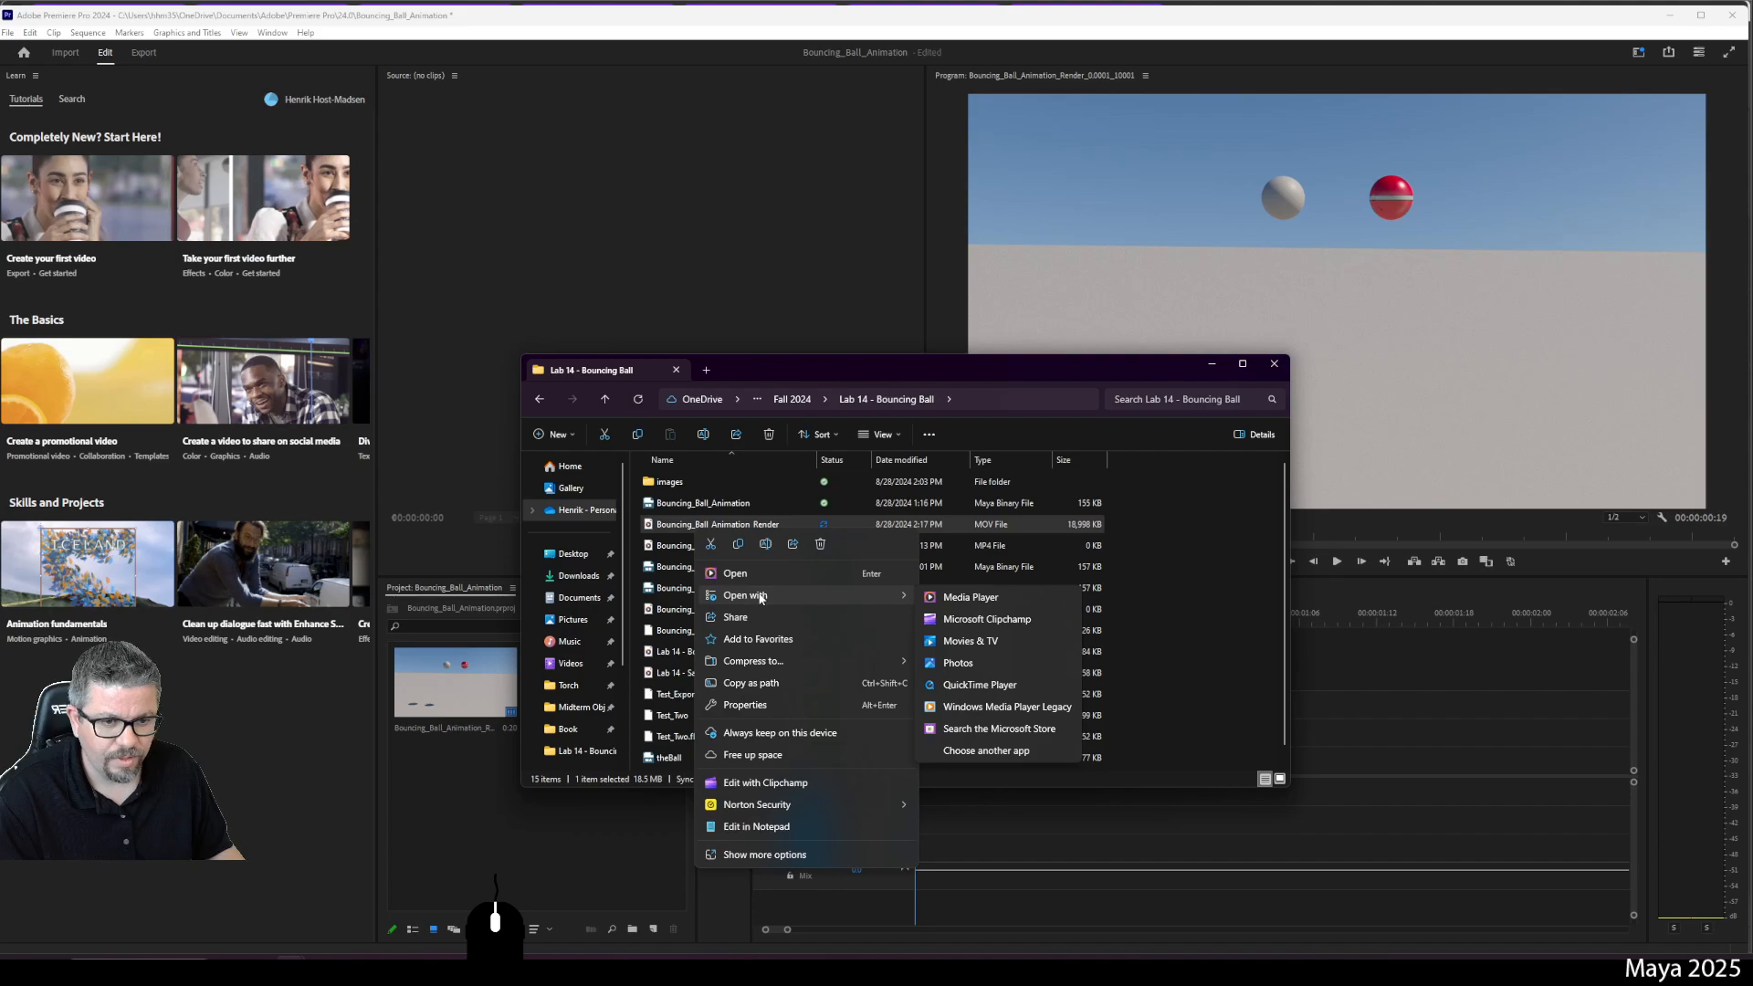
left_click(986, 751)
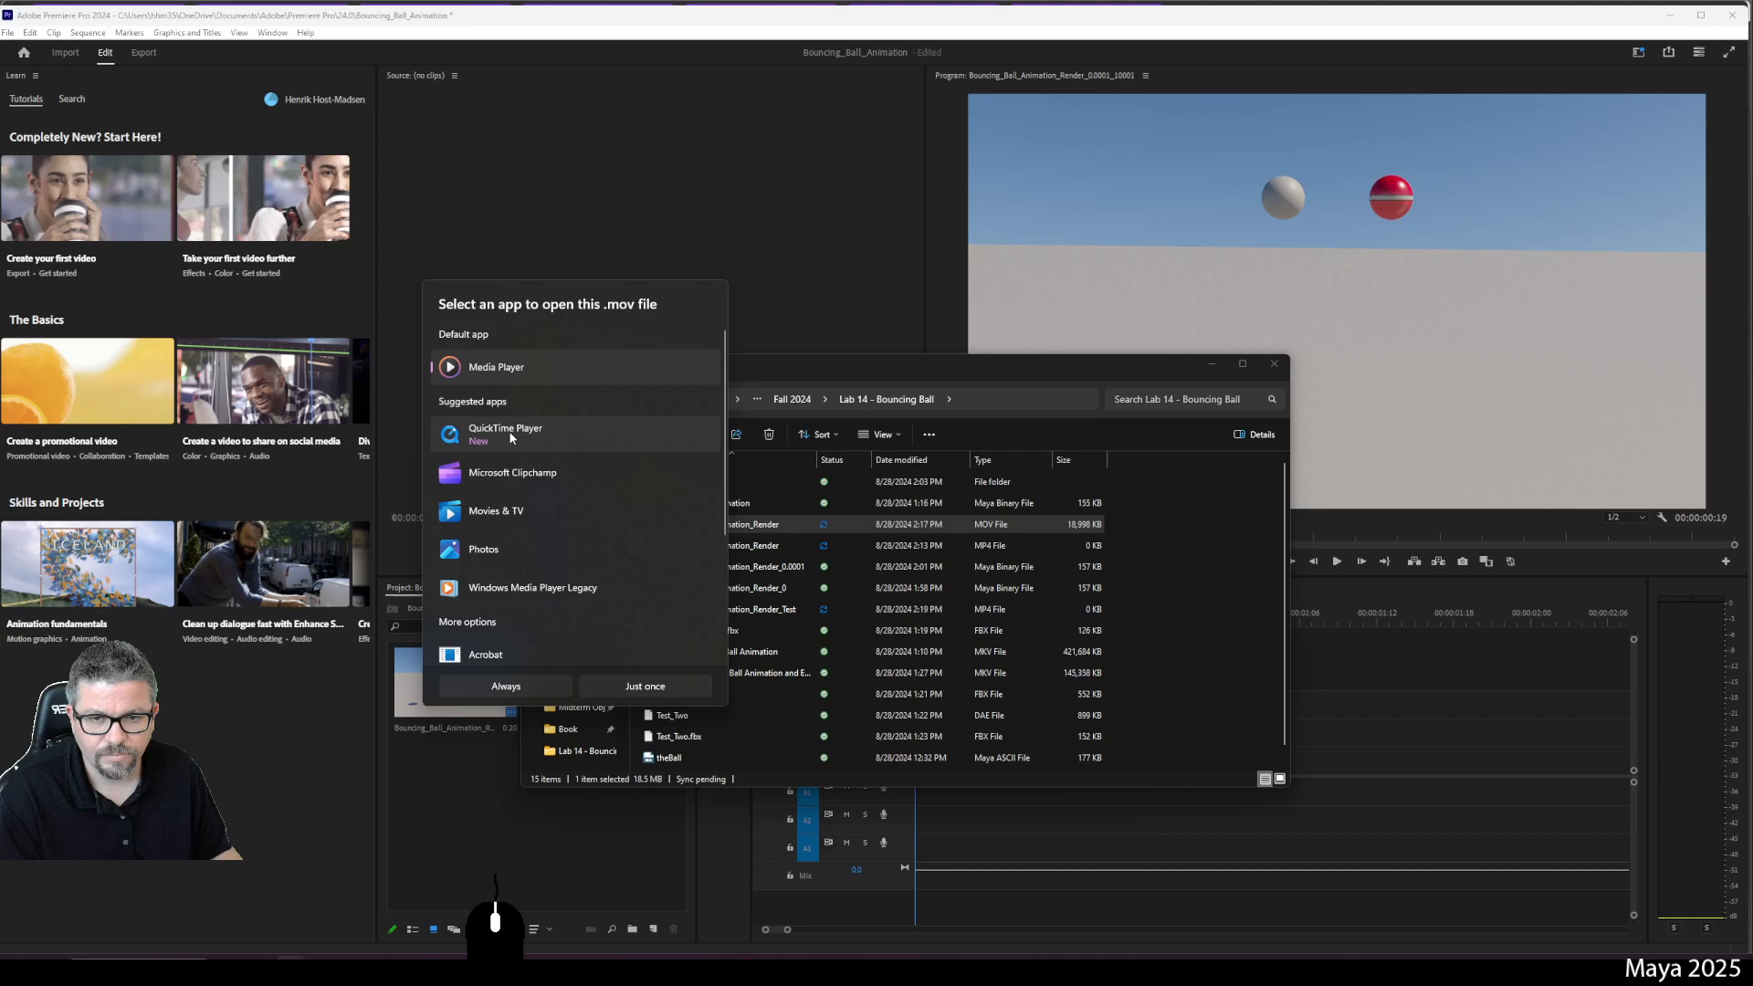
left_click(514, 438)
left_click(682, 691)
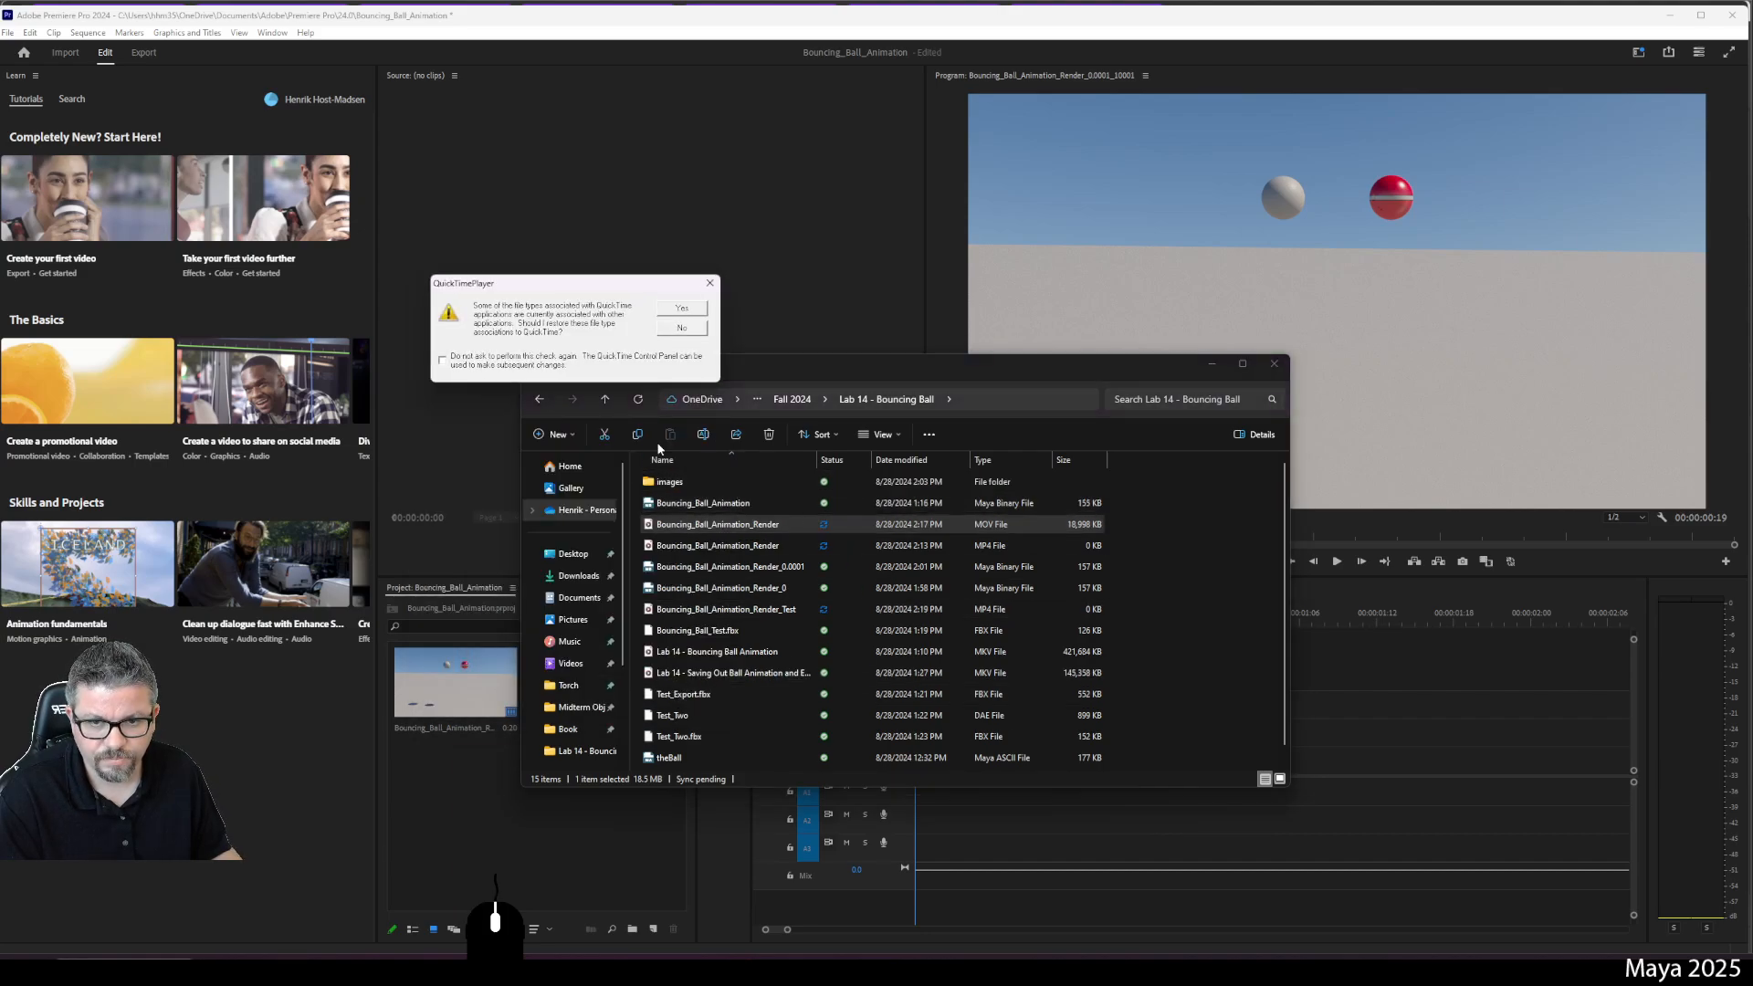
left_click(682, 329)
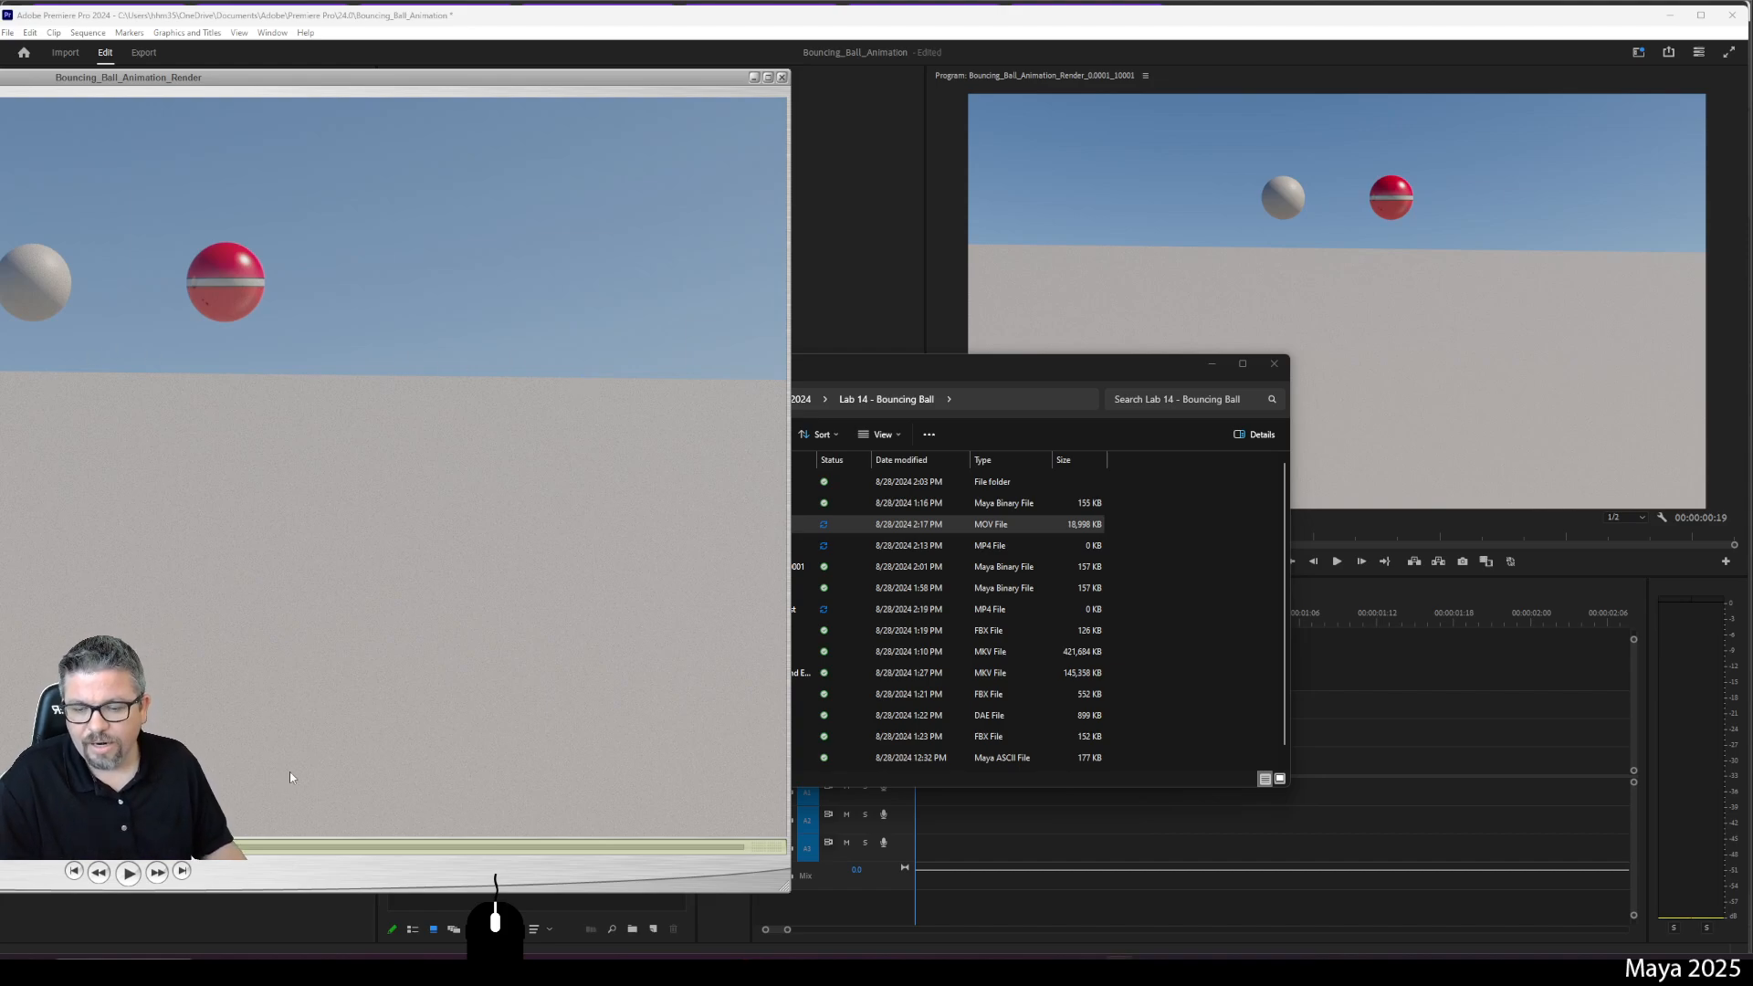
Step: Play the bouncing ball video in full screen, then return to the windowed player
key("ctrl+f")
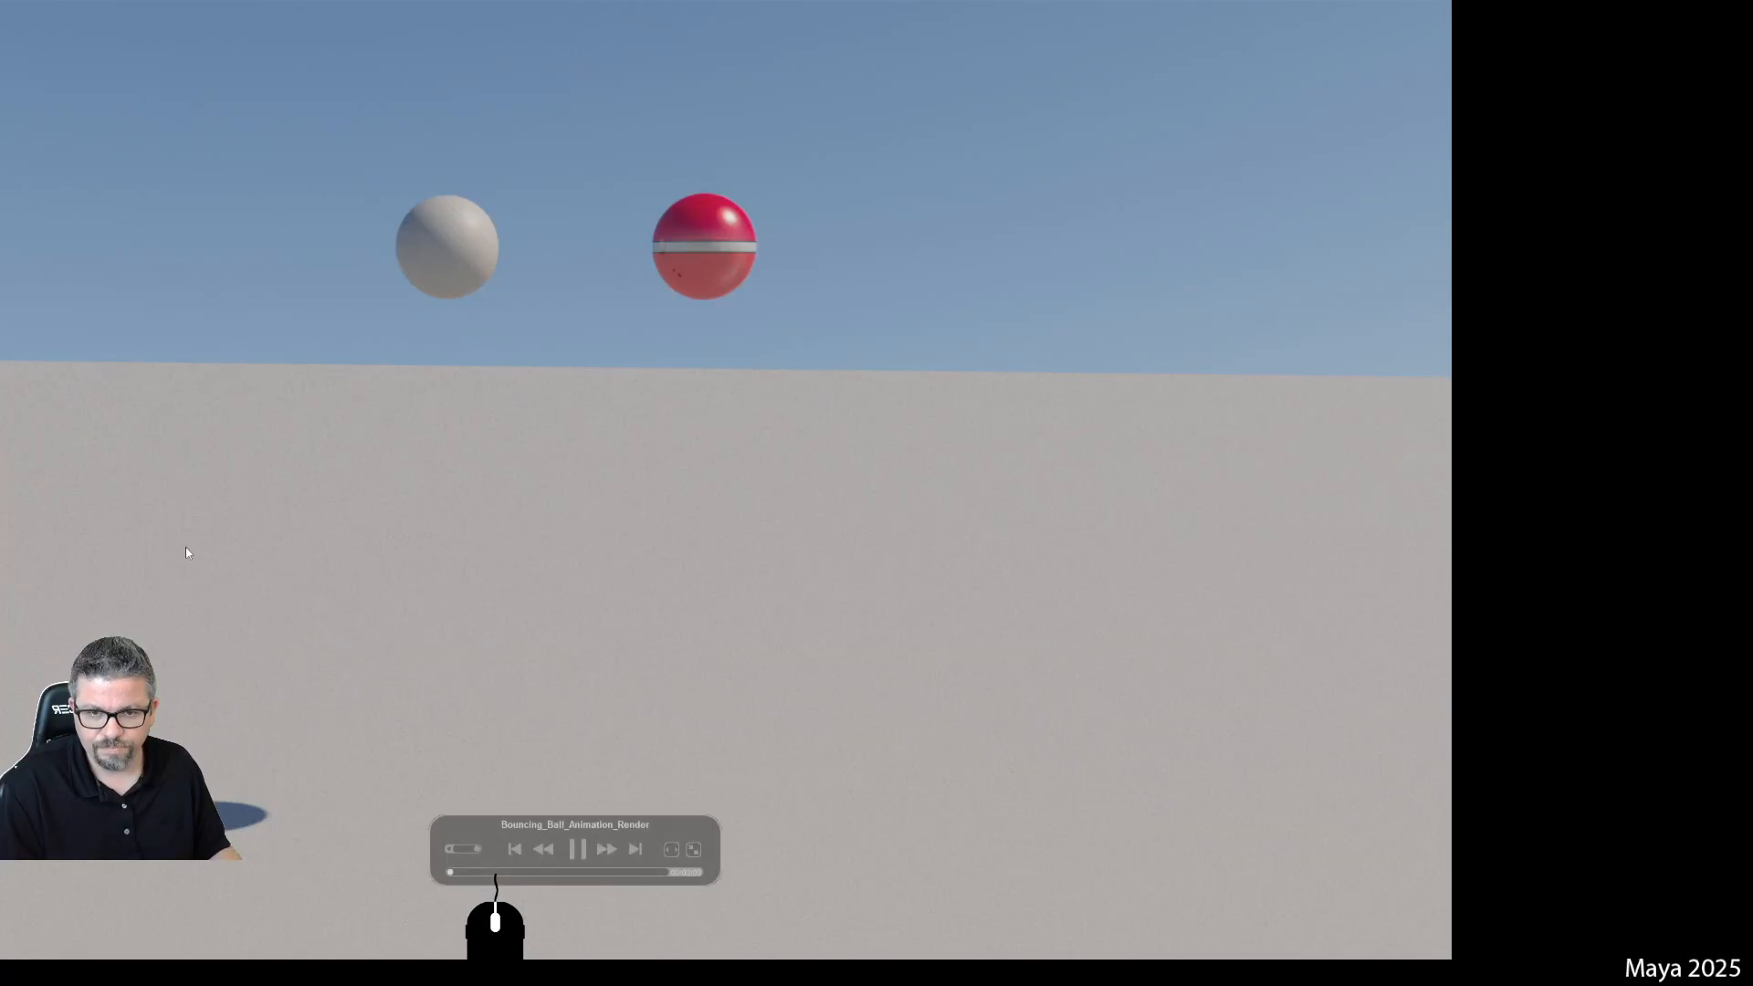
key("space")
key("Escape")
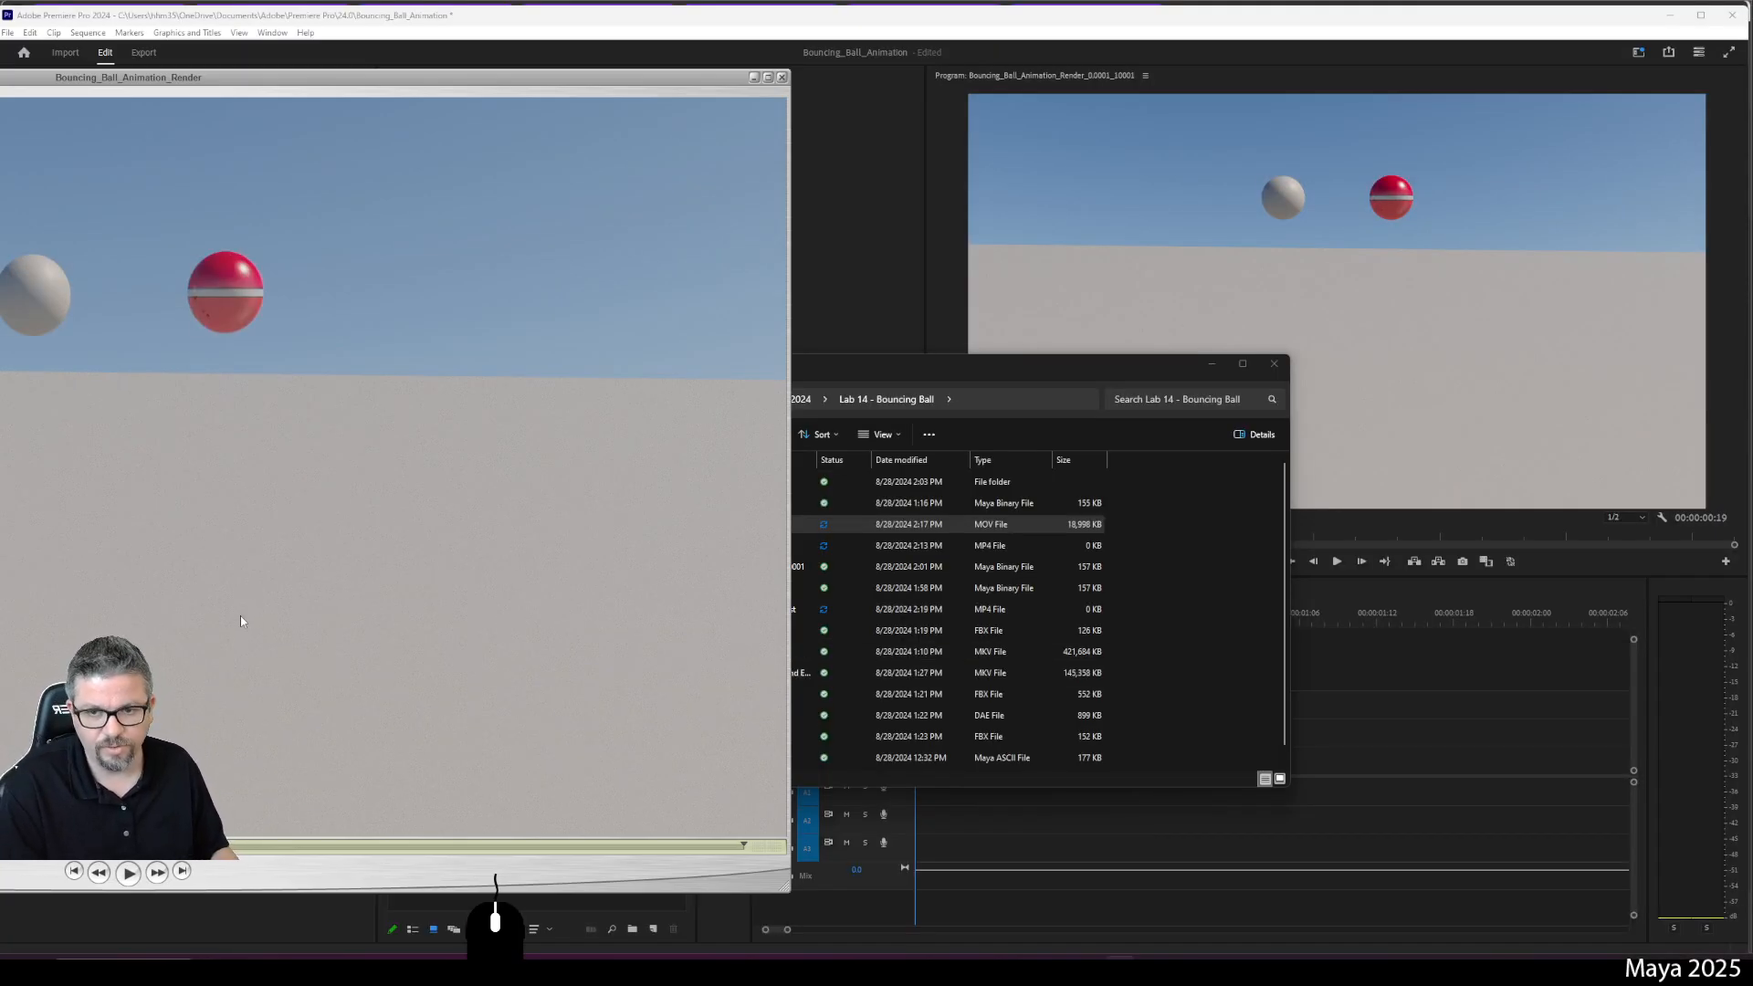
key("ctrl+f")
key("space")
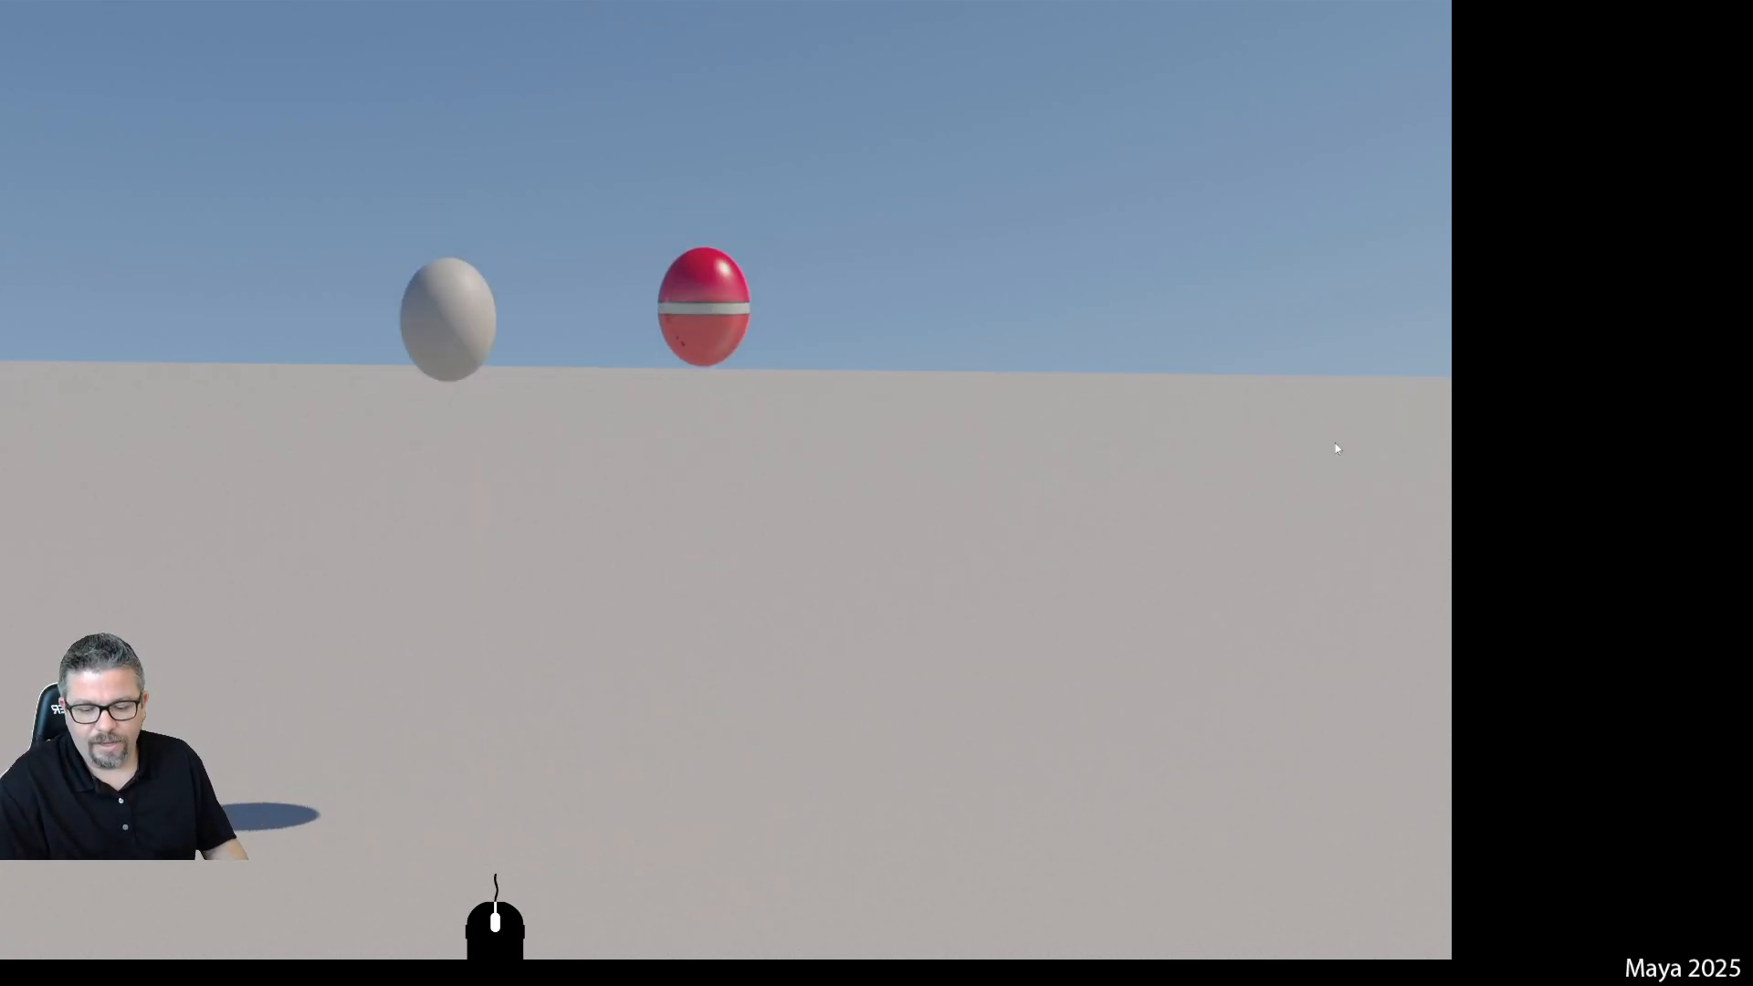
double_click(626, 383)
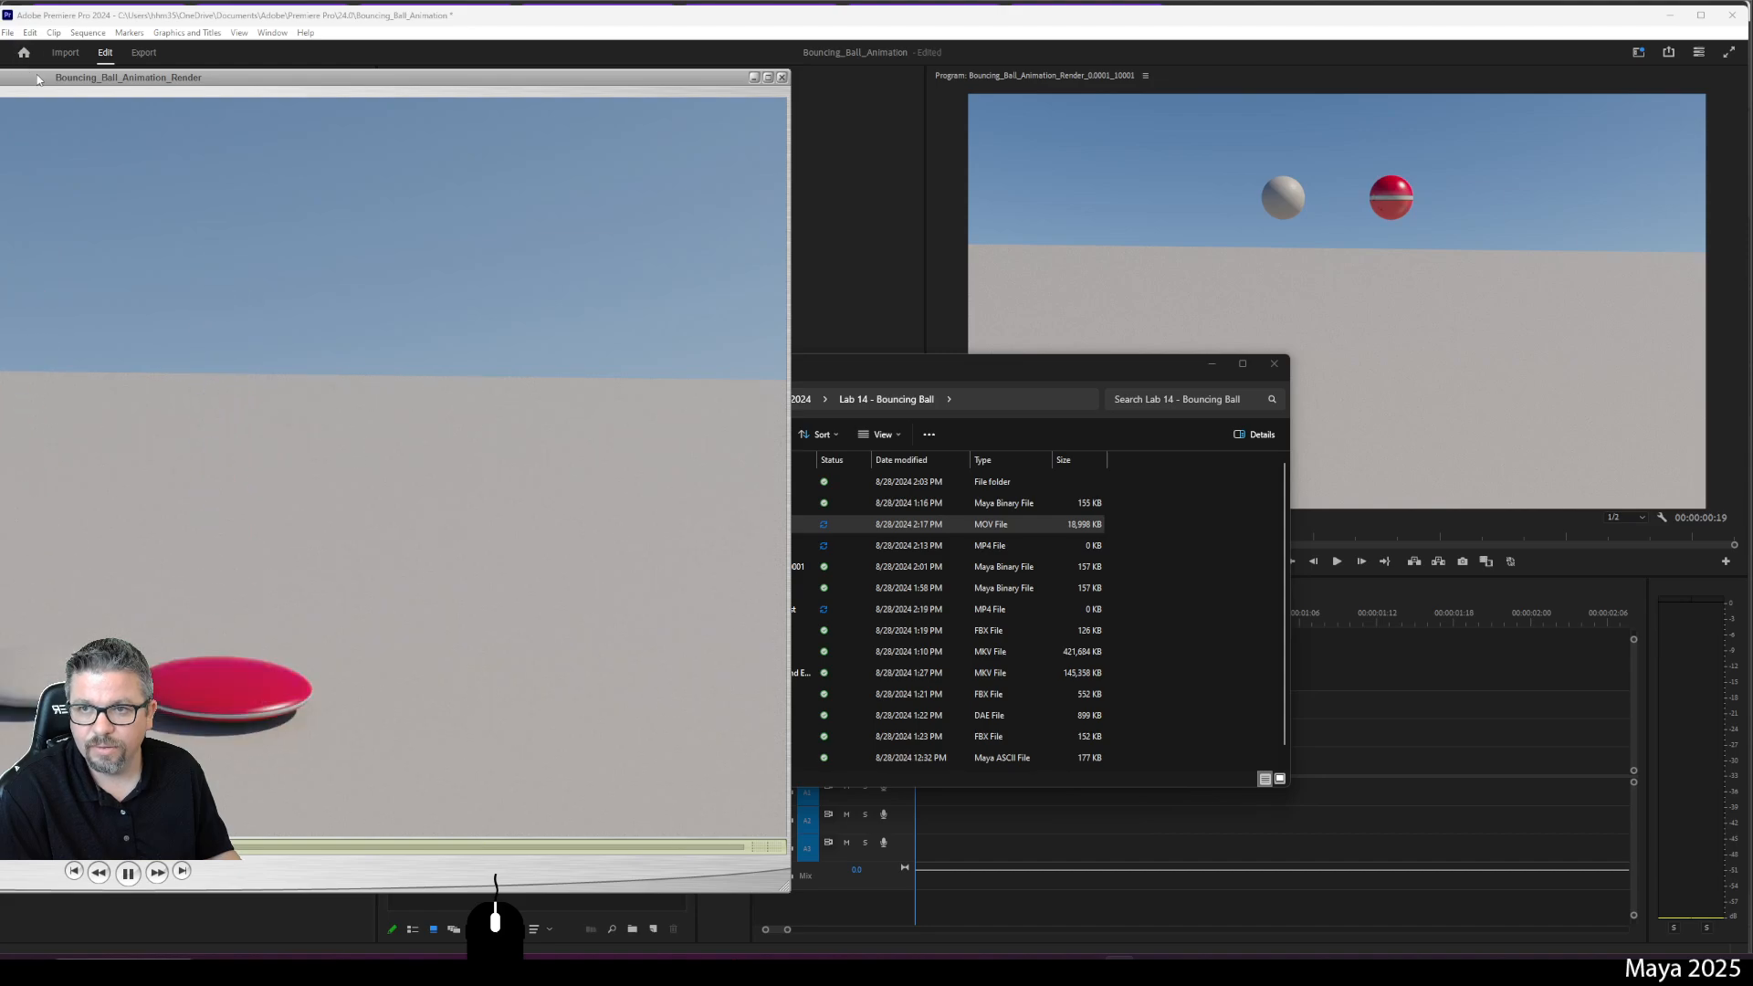
Step: Move the QuickTime player window fully into view and enlarge it to nearly the full screen height
left_click_drag(48, 81, 582, 16)
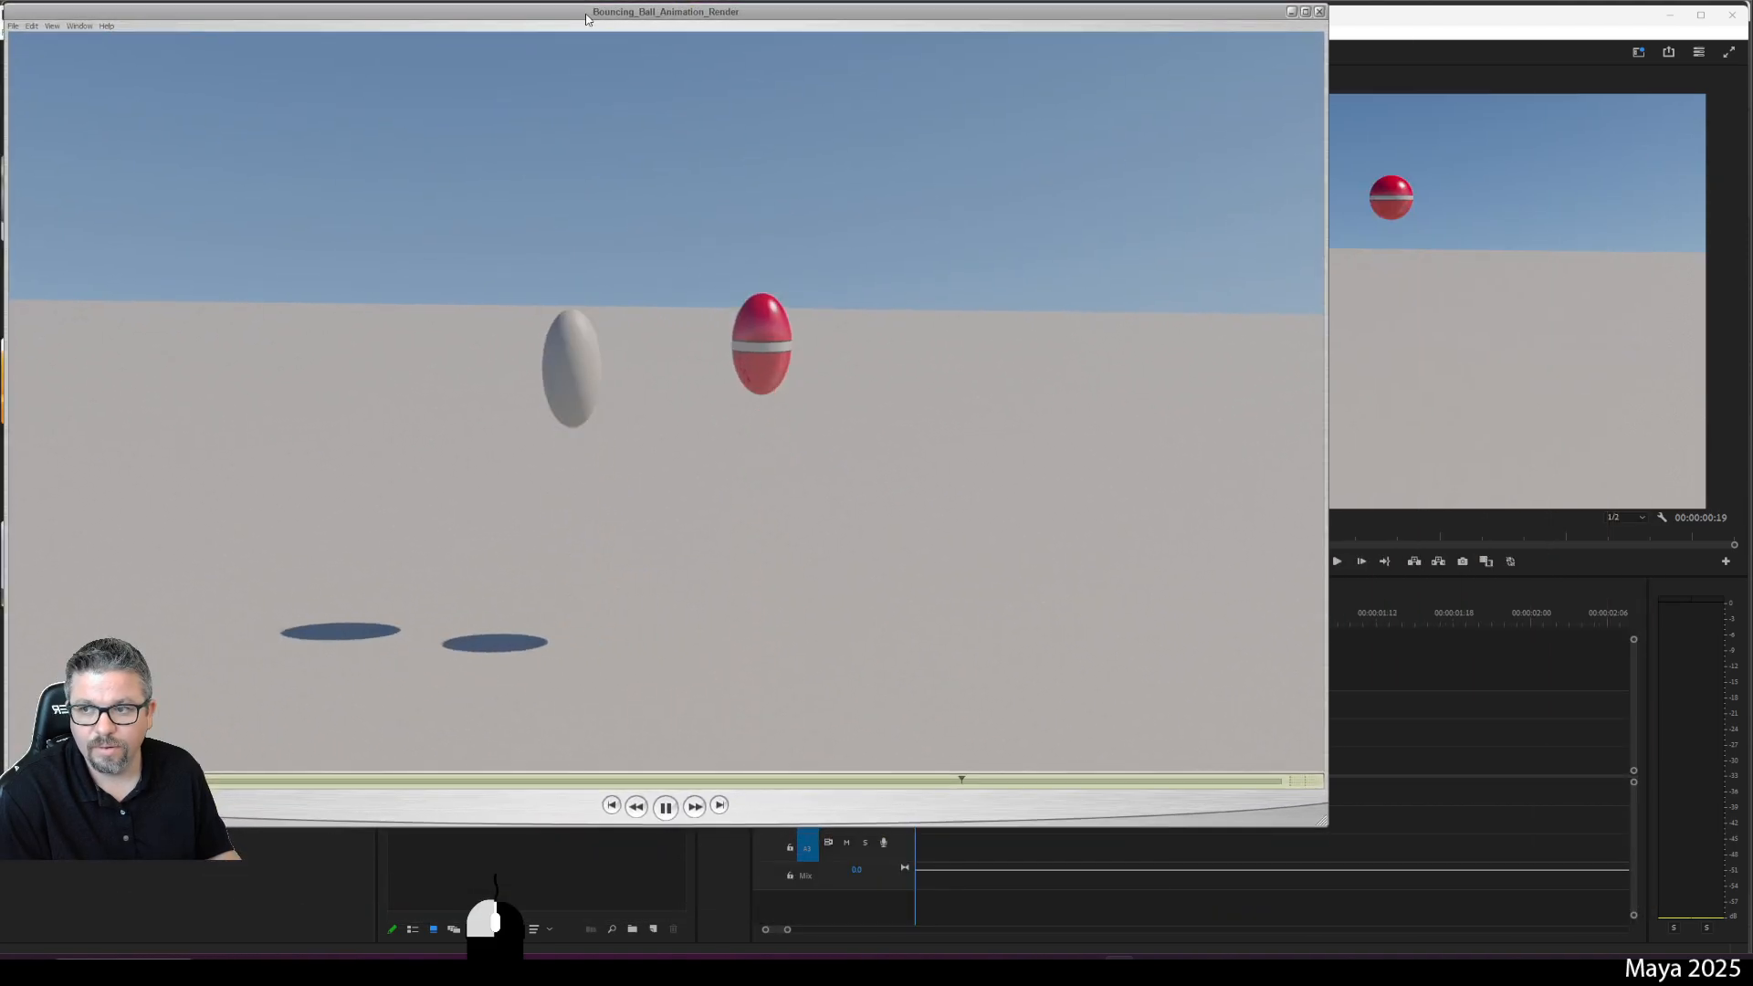
left_click_drag(1321, 827, 1550, 950)
left_click_drag(1688, 956, 1690, 958)
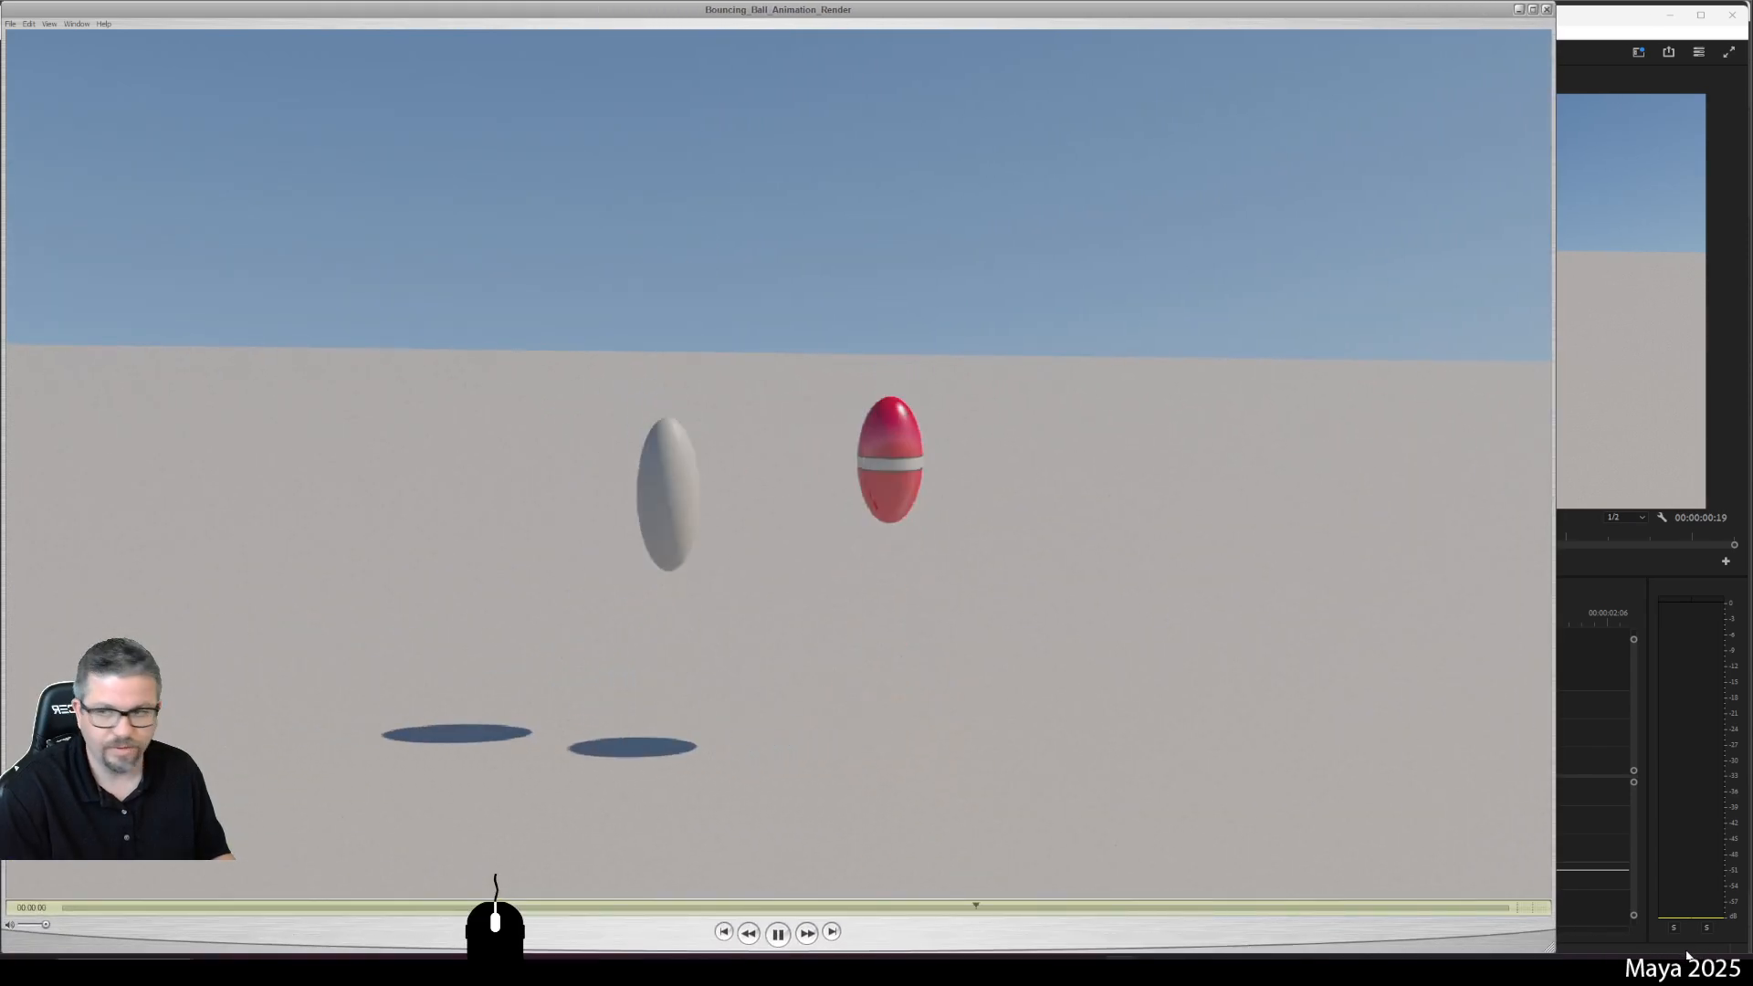
left_click_drag(767, 15, 961, 16)
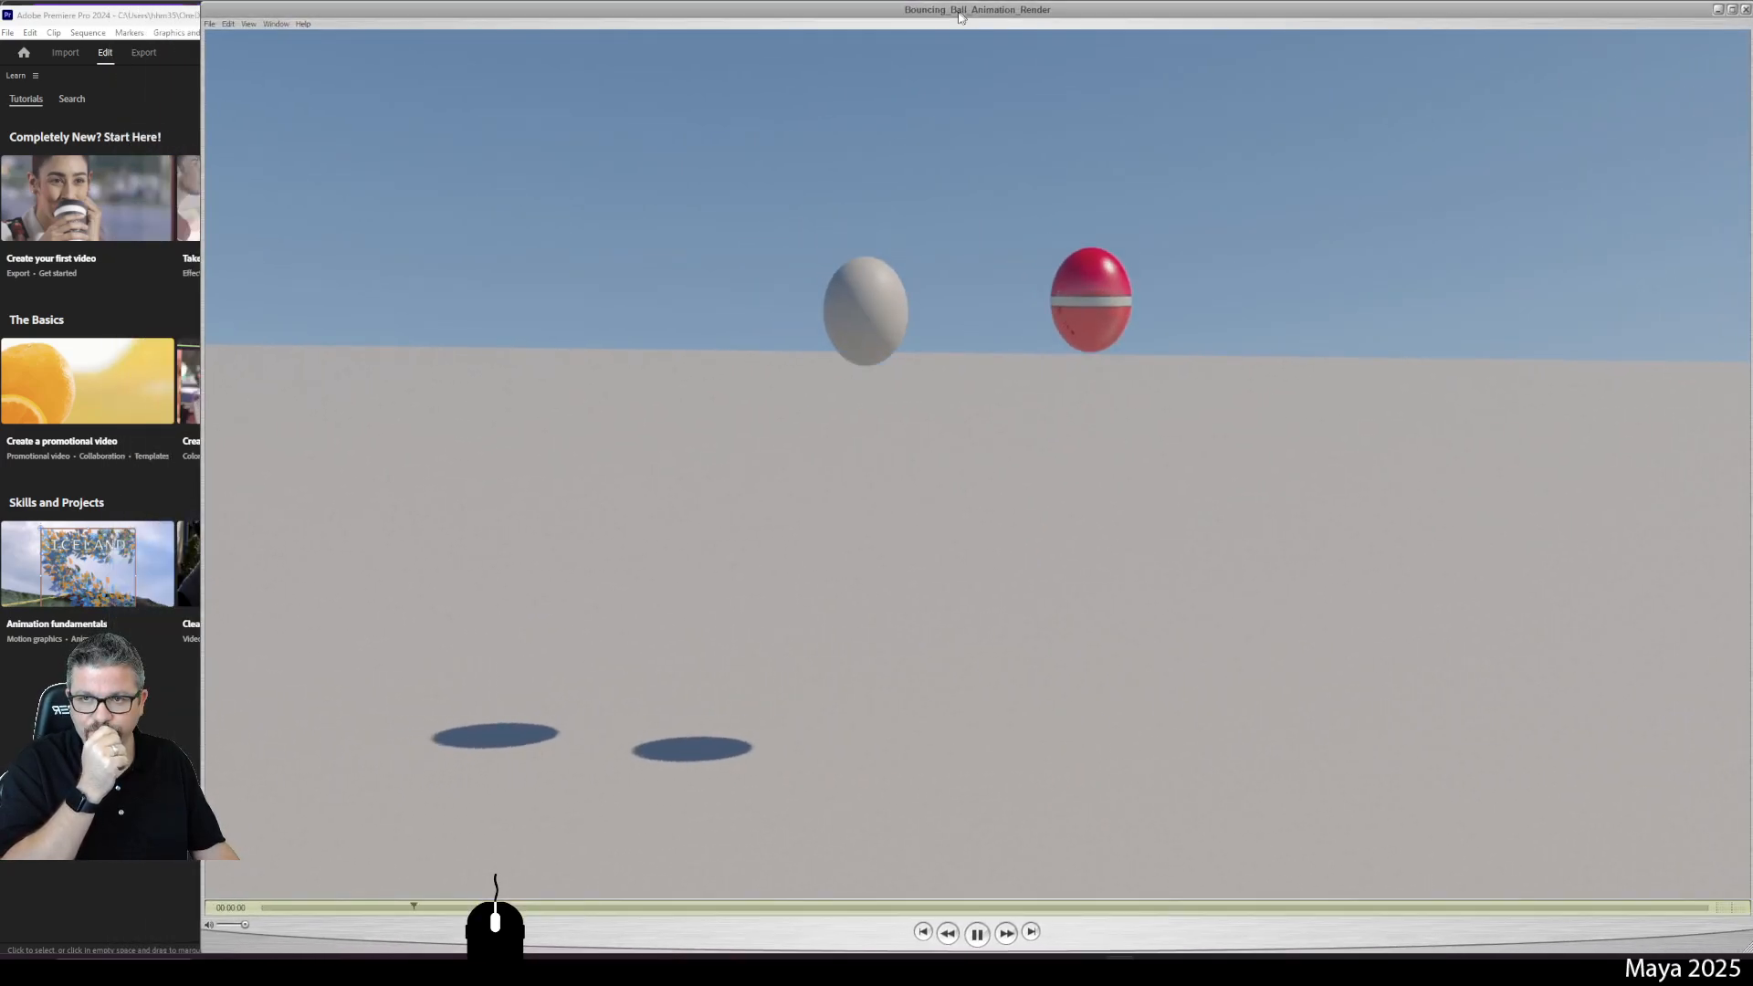
Step: Switch to Premiere Pro, close the Learn panel and dismiss the project recovery notice
left_click(117, 99)
left_click(35, 76)
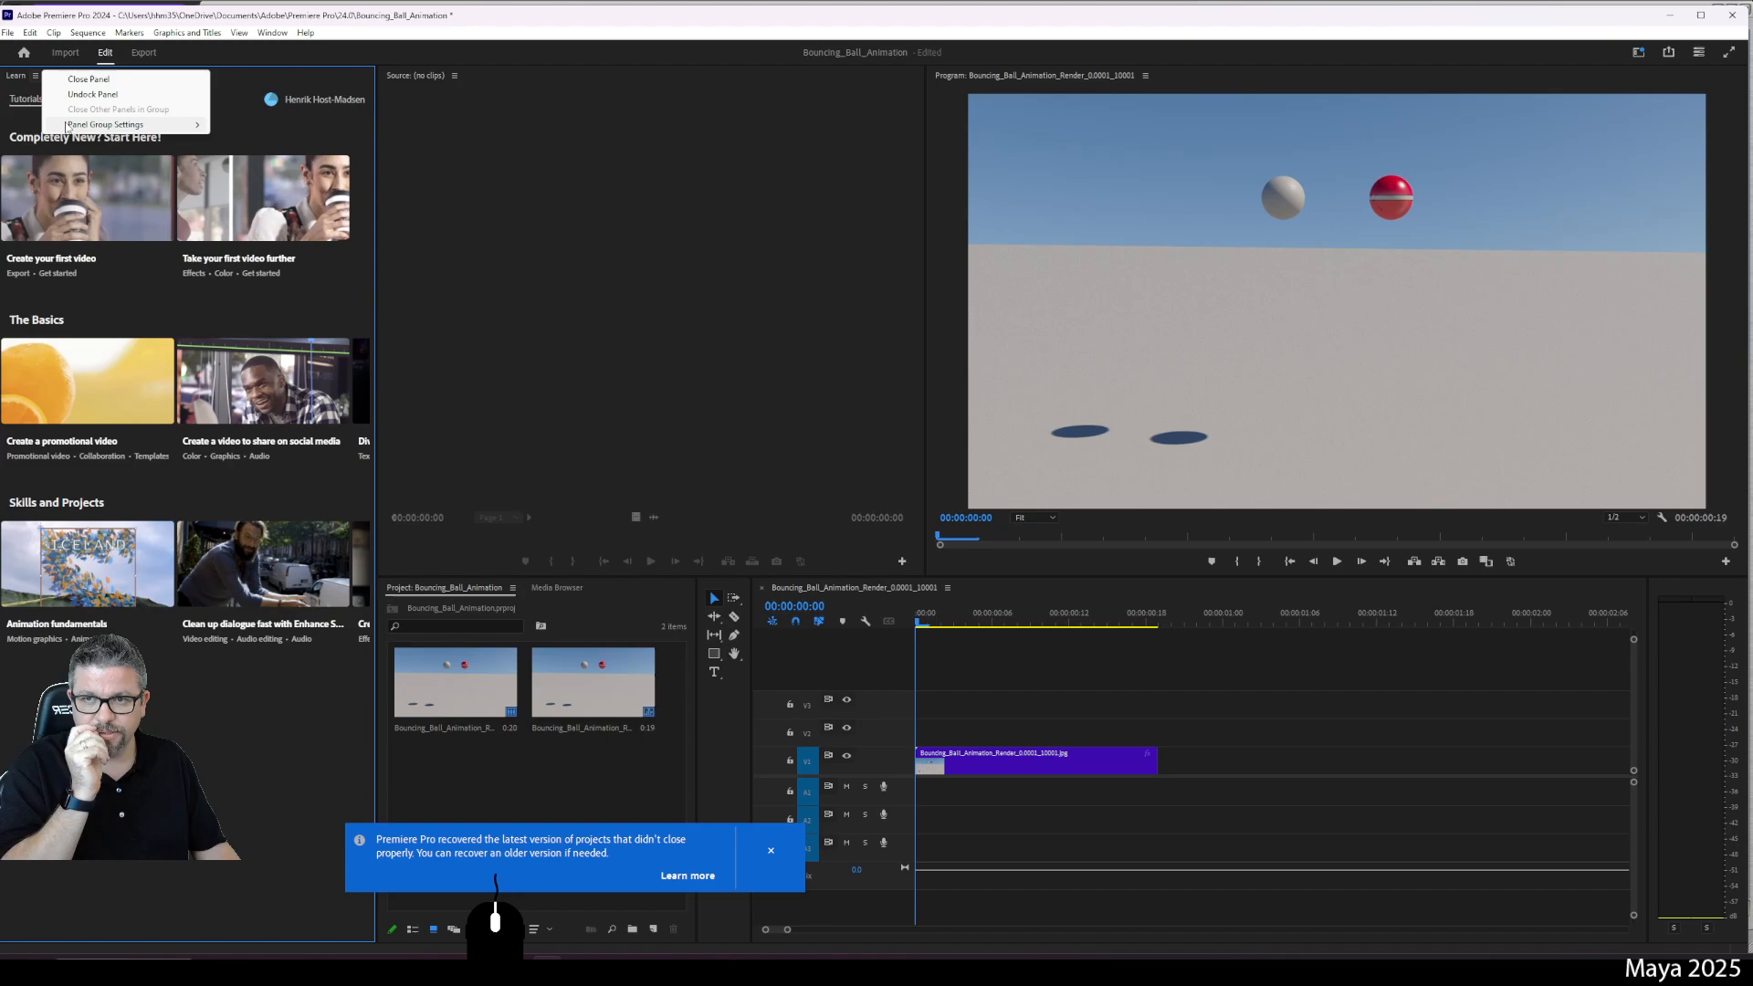
left_click(91, 79)
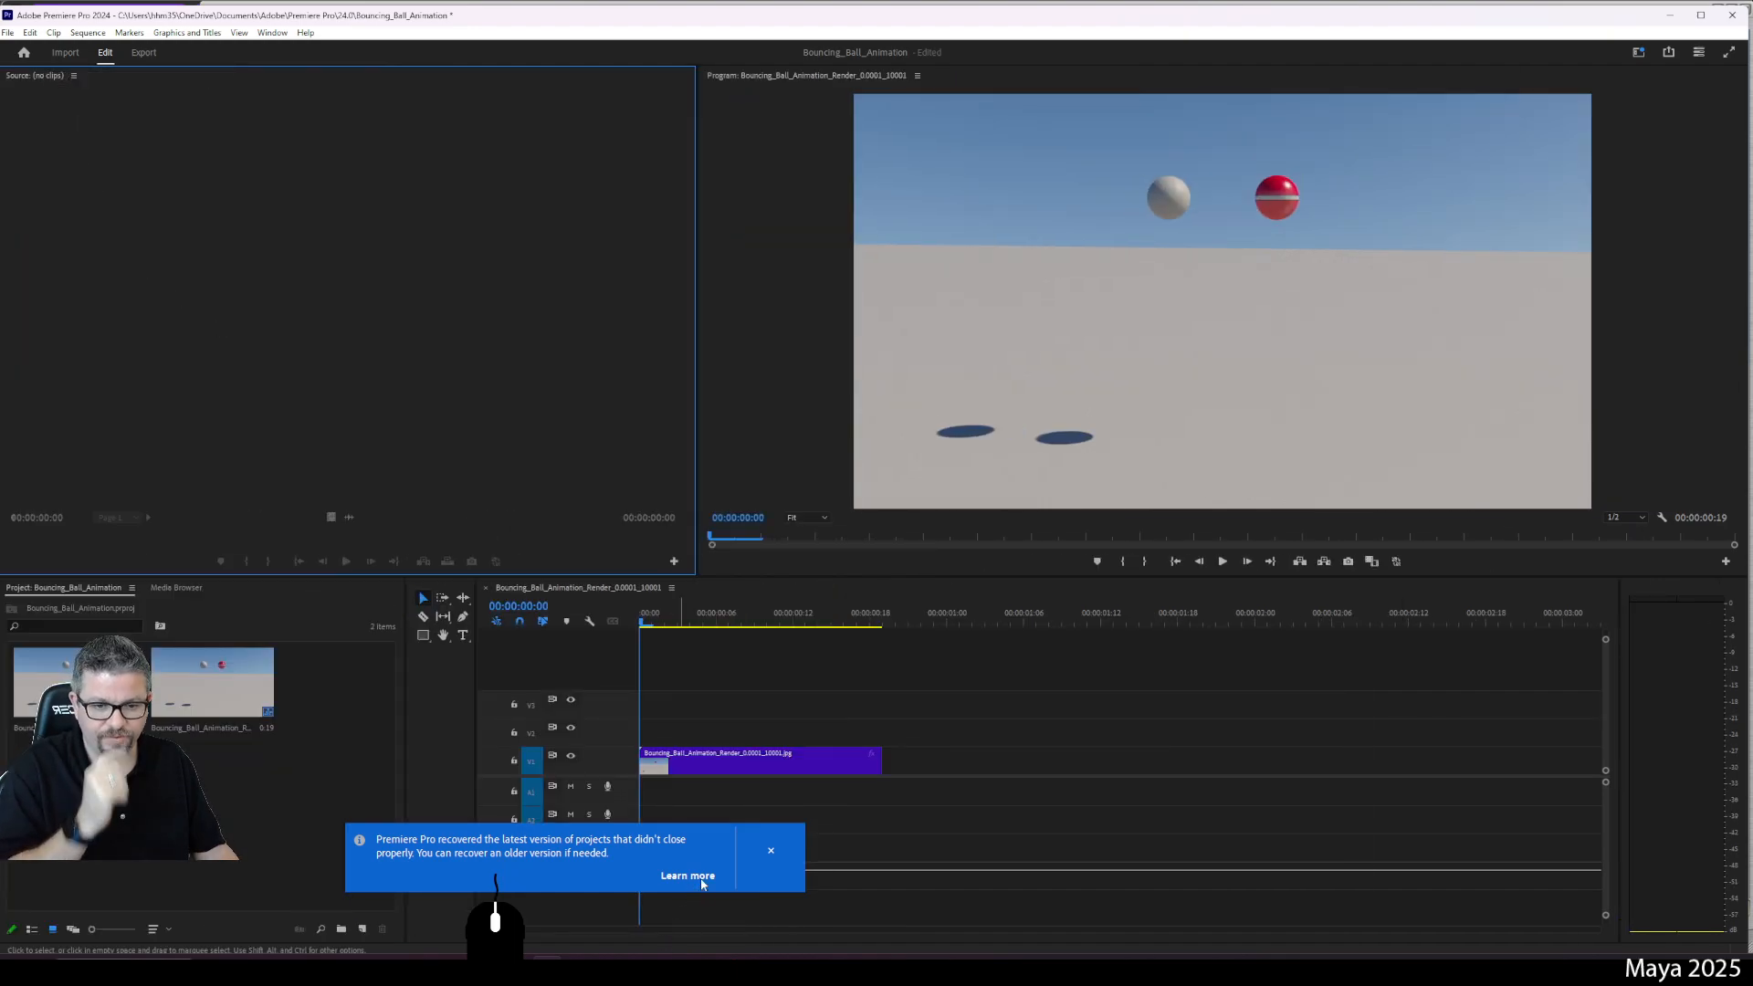
left_click(772, 852)
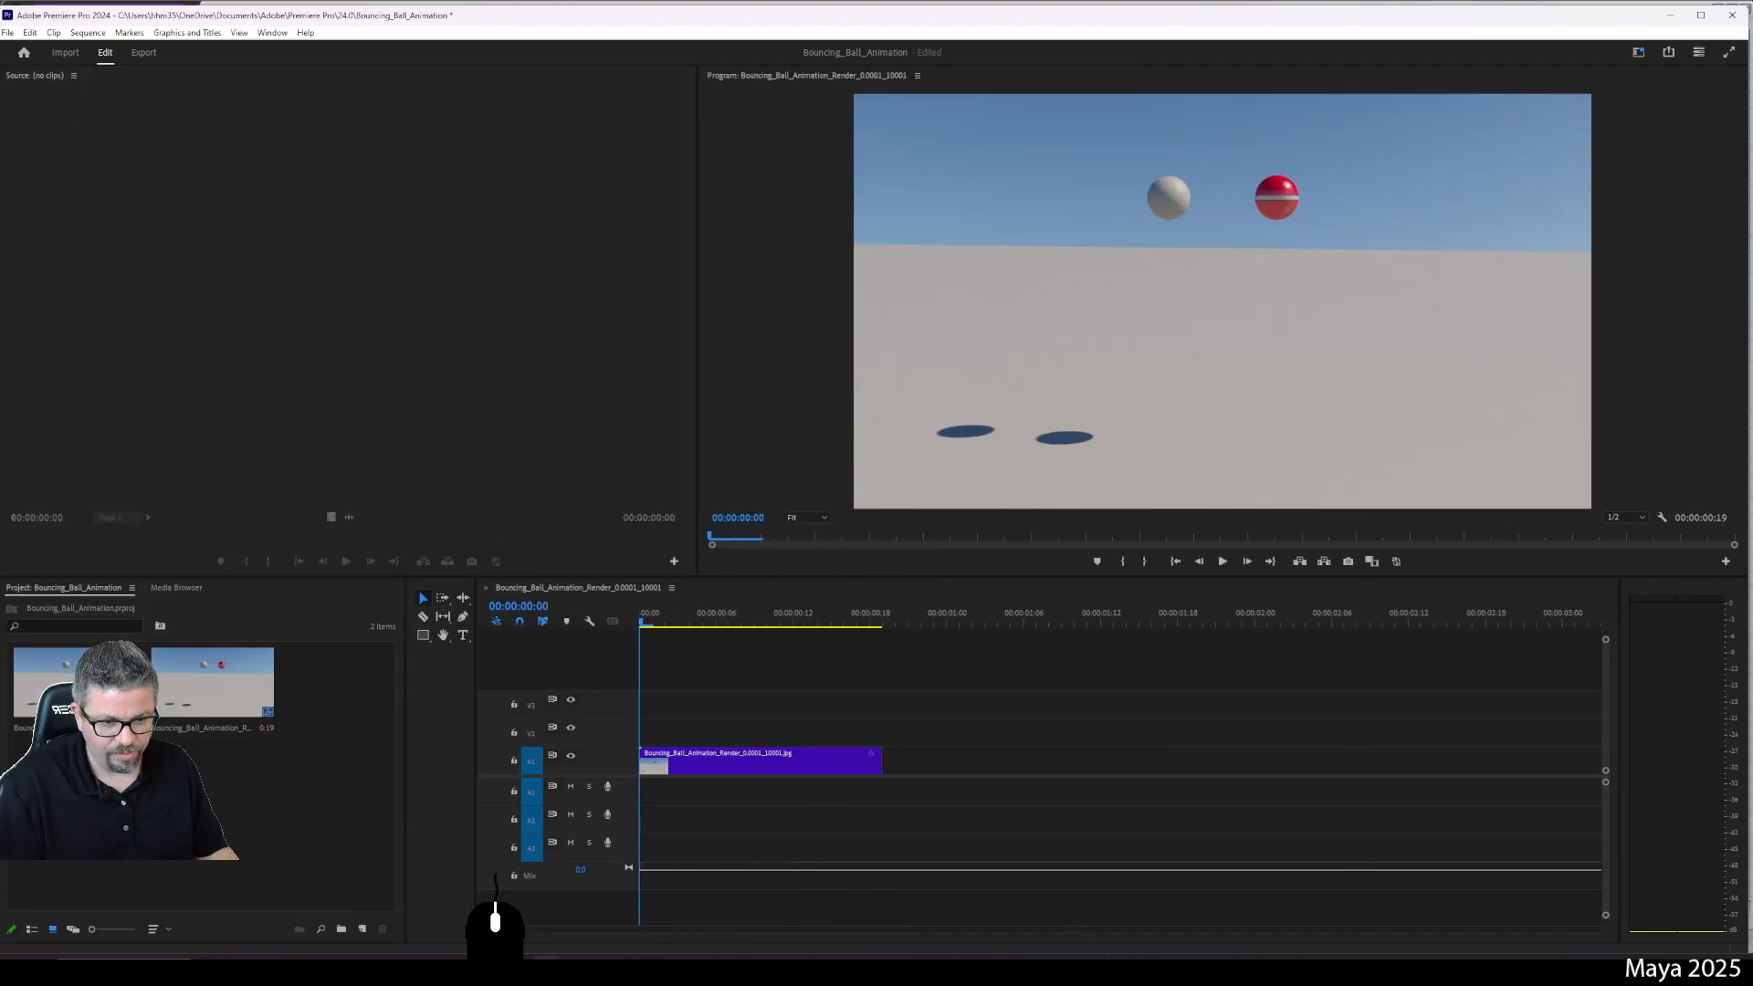
Step: Switch back to QuickTime Player and pause the bouncing ball video
left_click(1121, 972)
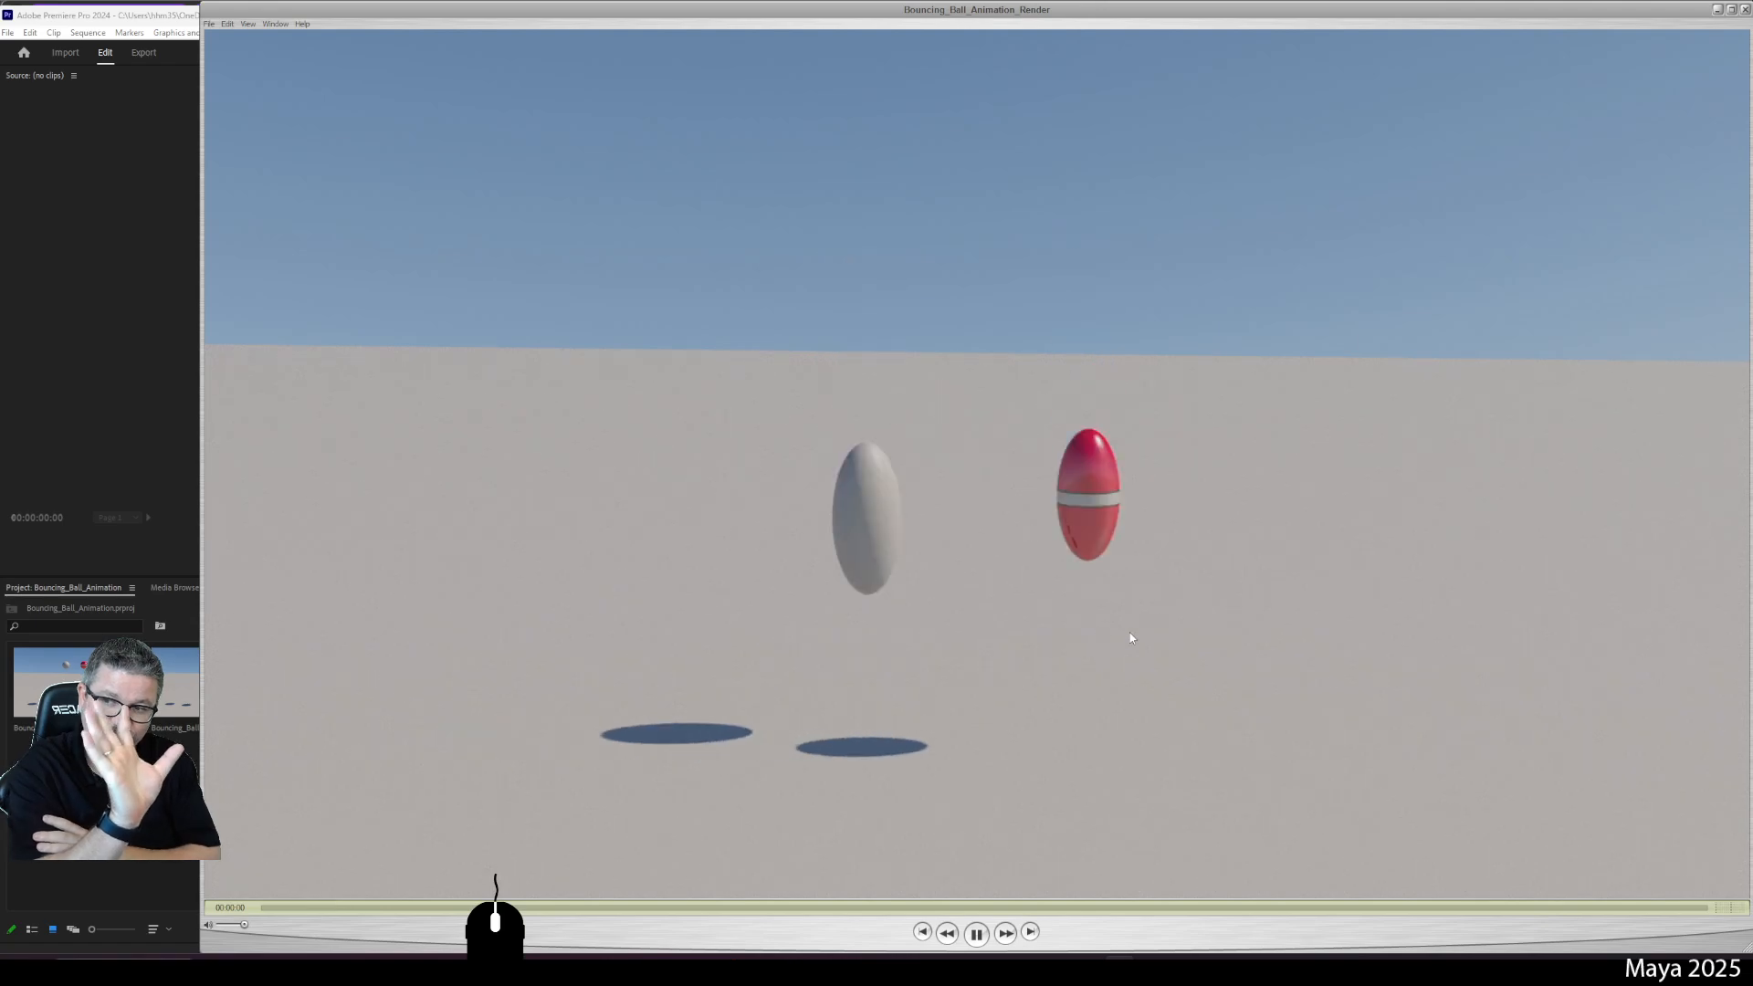
left_click(977, 934)
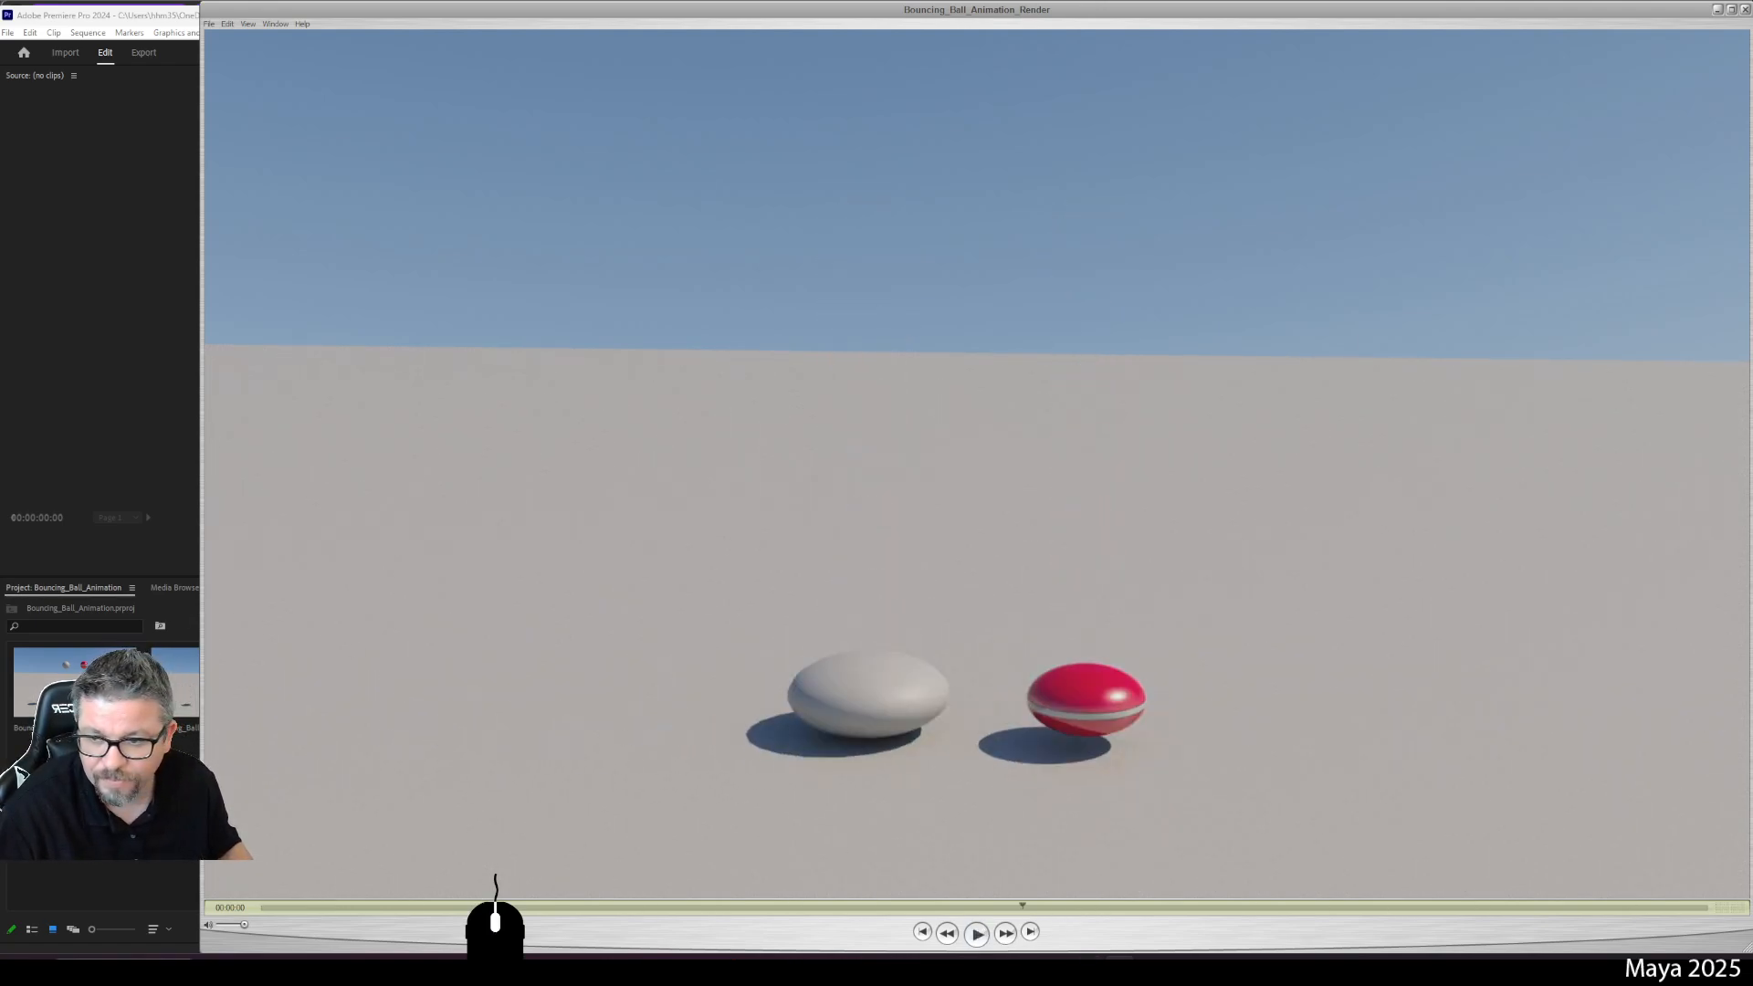